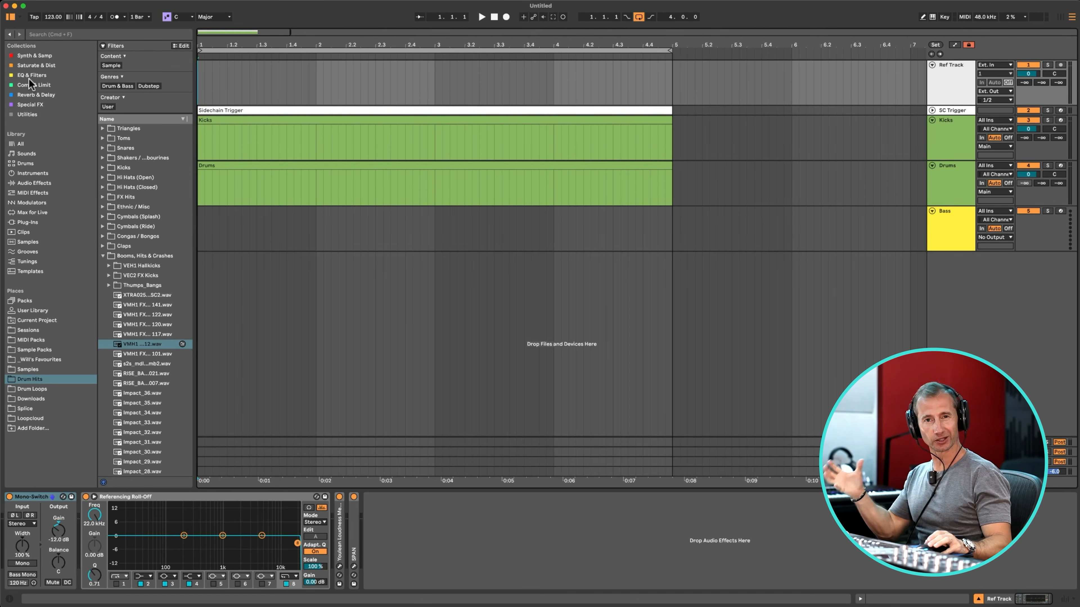
# Step: Set the project tempo to 125 BPM
pyautogui.click(50, 20)
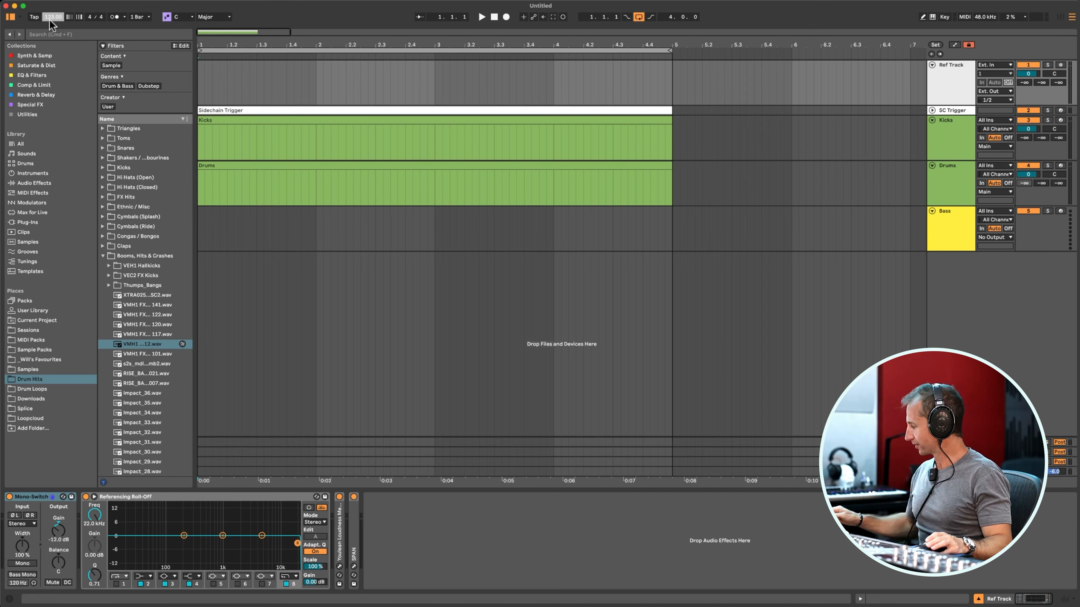
pyautogui.write('125')
pyautogui.press('Return')
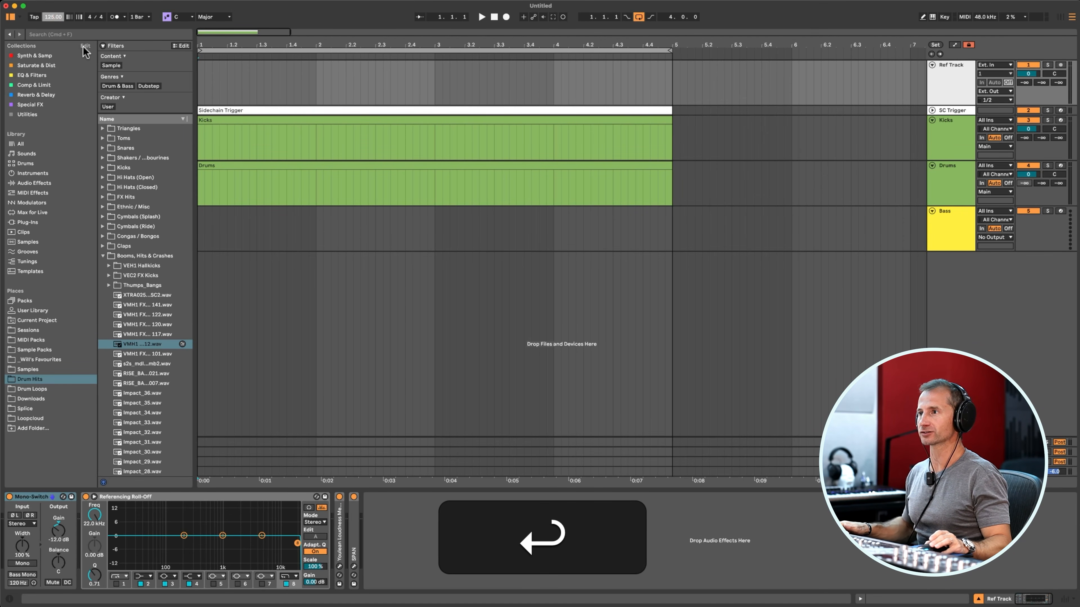
# Step: Select the Kicks track and expand the kick pack folder inside the favourites place in the browser
pyautogui.click(938, 138)
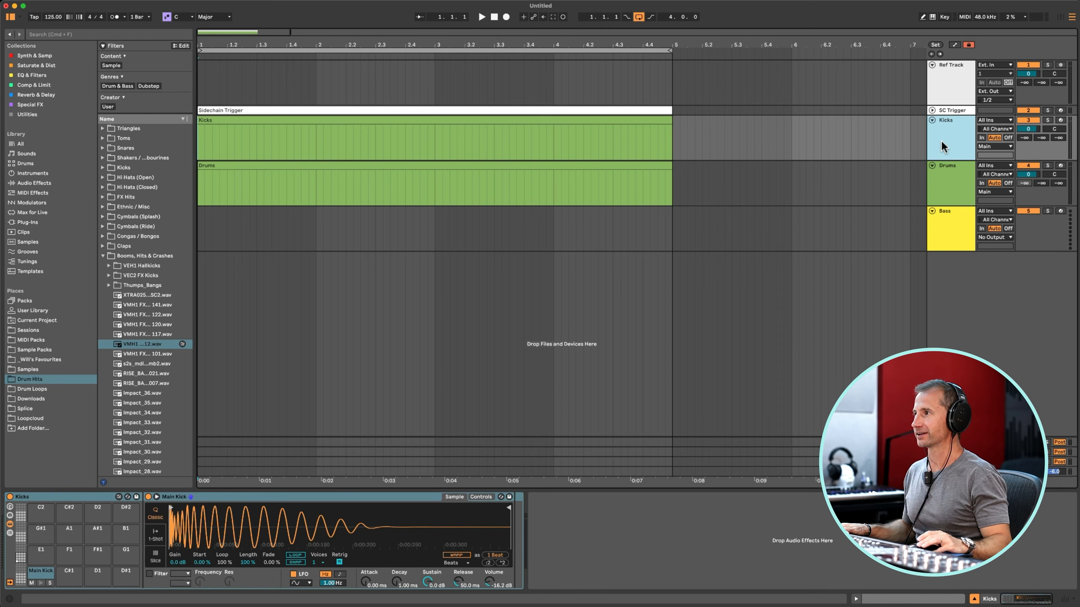
pyautogui.click(50, 360)
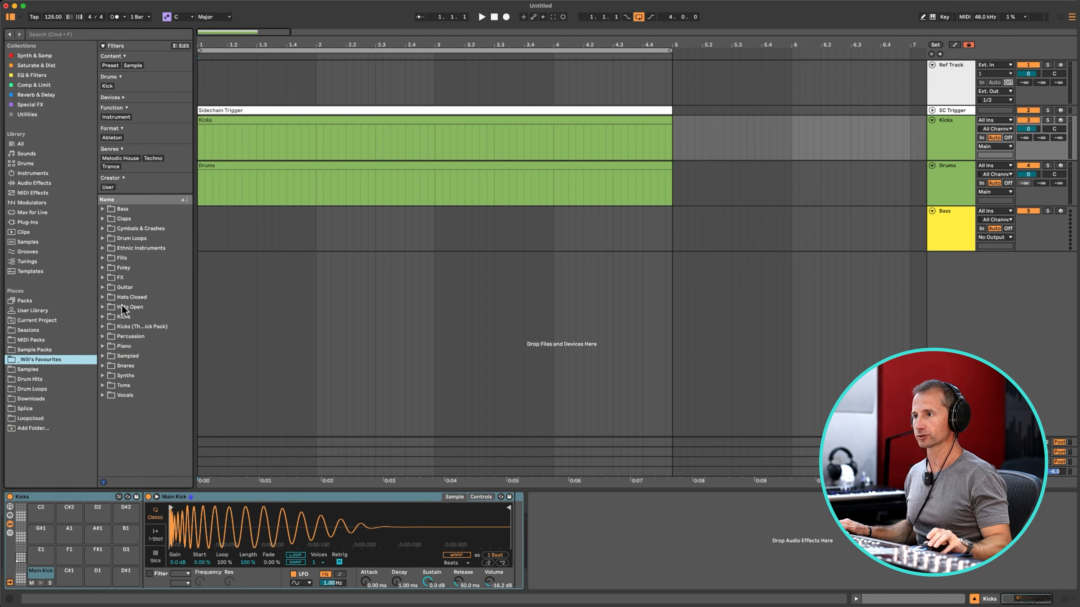
pyautogui.click(132, 326)
pyautogui.press('Right')
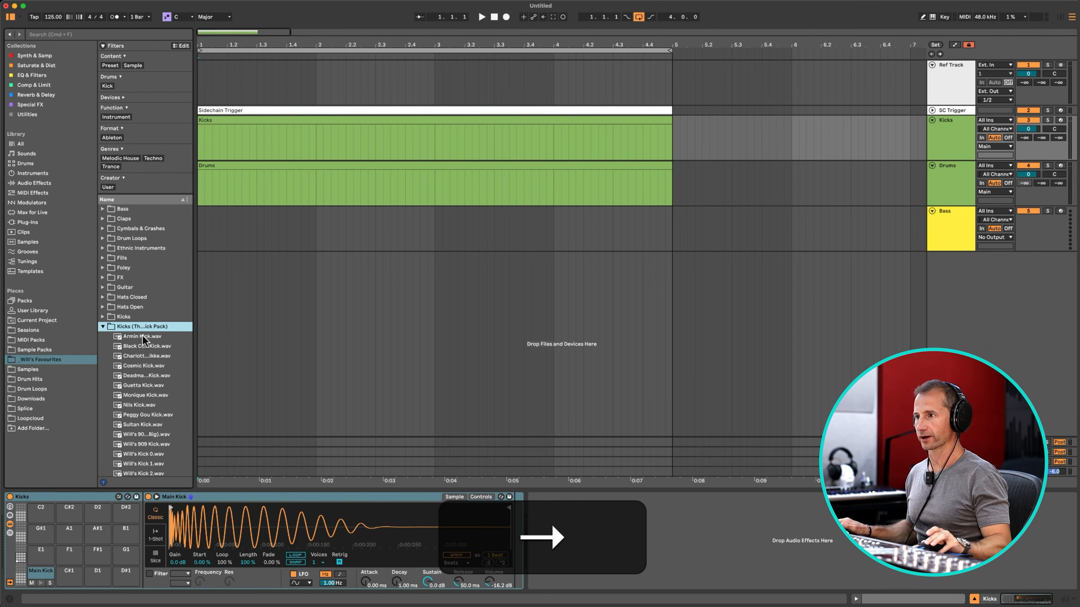
# Step: Audition the kick samples in the kick pack folder, from Armin Kick.wav down to Monique Kick.wav
pyautogui.press('Down')
pyautogui.press('Down')
pyautogui.press('Down')
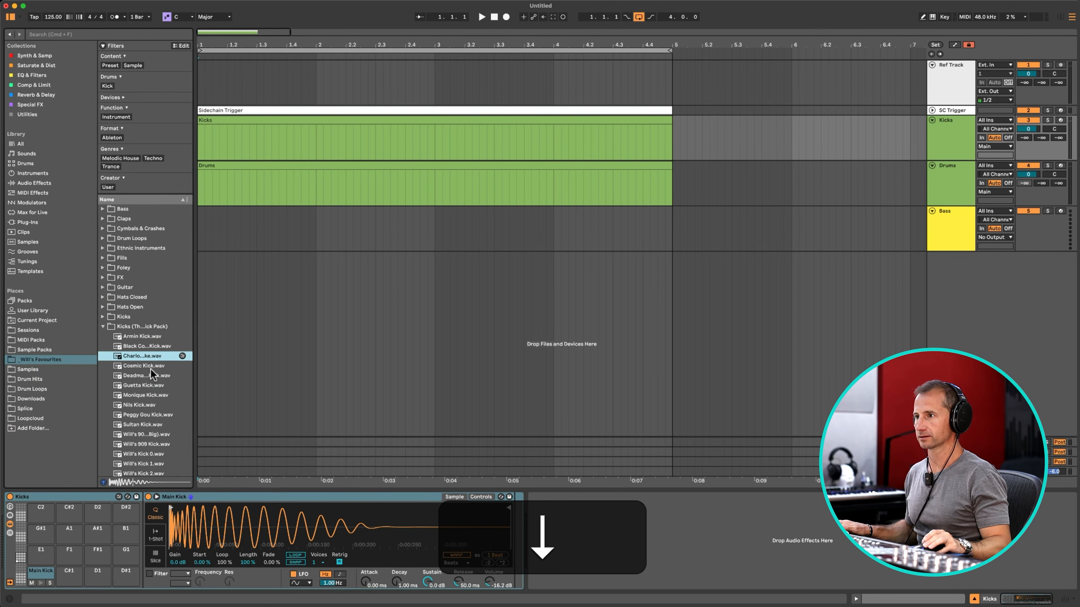
pyautogui.press('Down')
pyautogui.press('Down')
pyautogui.press('Down')
pyautogui.press('Down')
# Step: Compare Guetta Kick.wav with its neighbour and load Guetta Kick.wav into the Main Kick sampler in place of the current sample
pyautogui.press('Up')
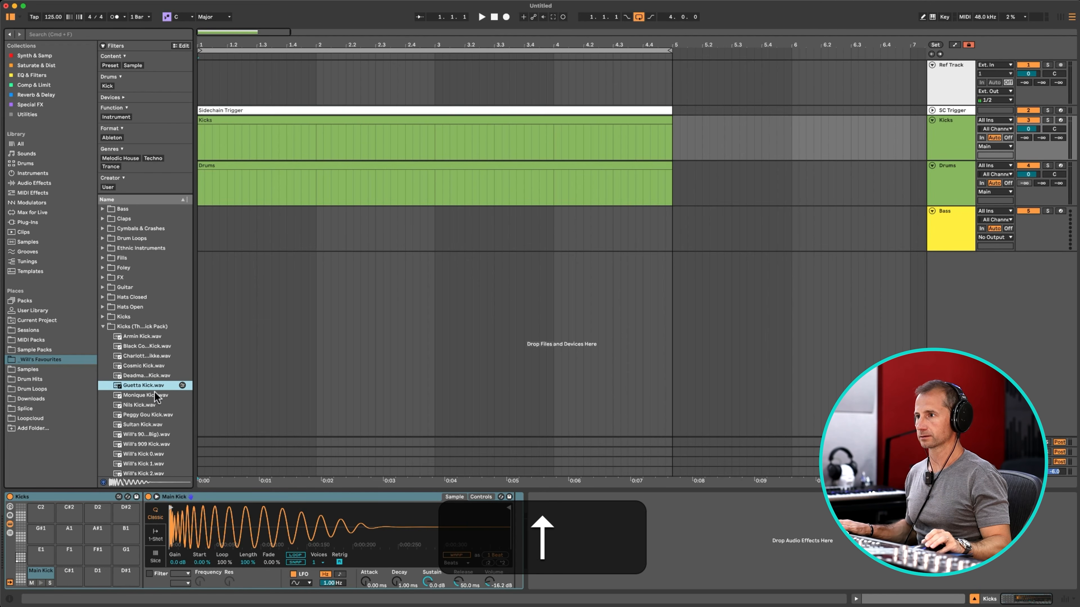
pyautogui.press('Down')
pyautogui.press('Up')
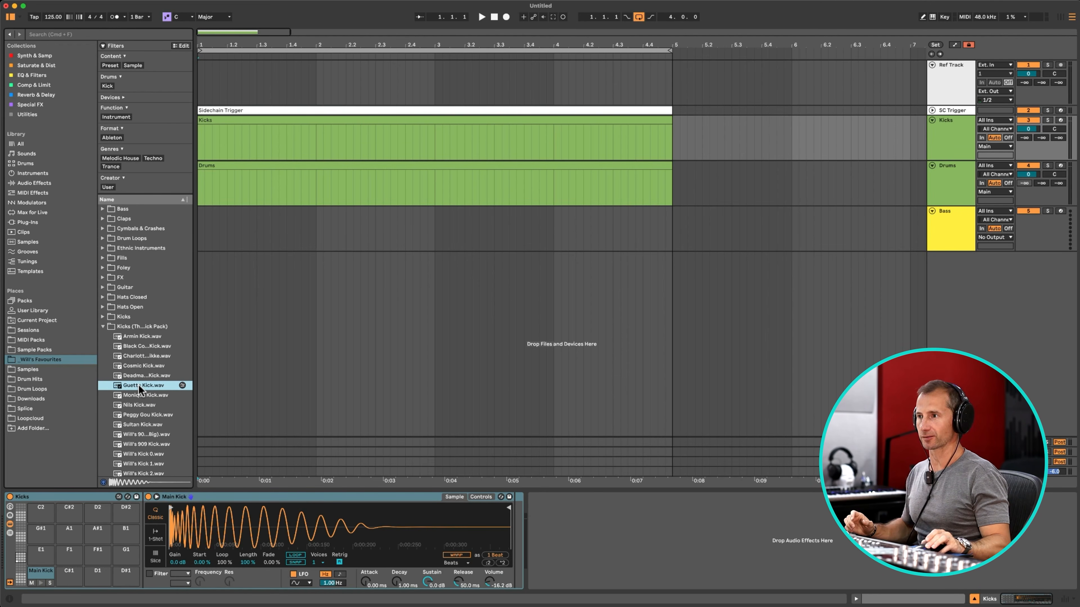
pyautogui.moveTo(137, 385); pyautogui.dragTo(198, 471)
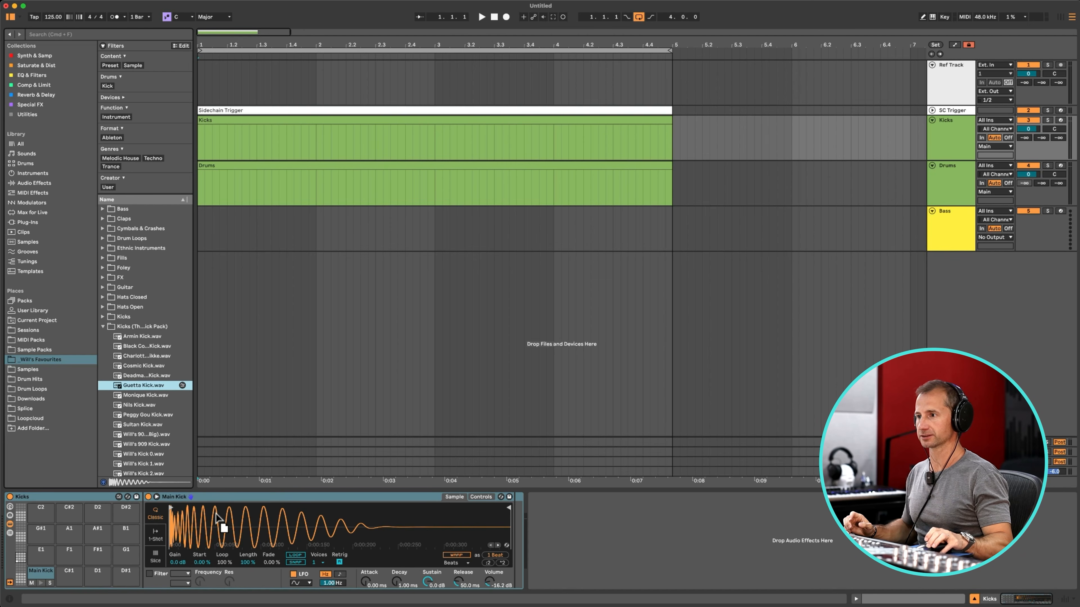
pyautogui.moveTo(217, 518); pyautogui.dragTo(217, 520)
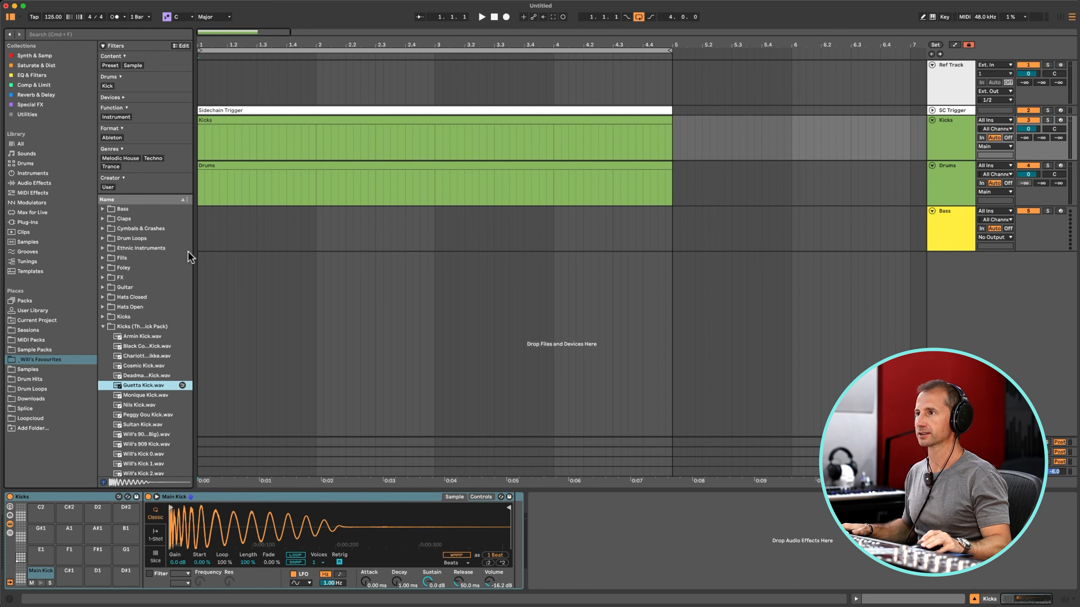
# Step: Open the Kicks clip for note editing and add a Main Kick note at 1.1.1 lasting 0.0.2
pyautogui.doubleClick(228, 121)
pyautogui.click(230, 385)
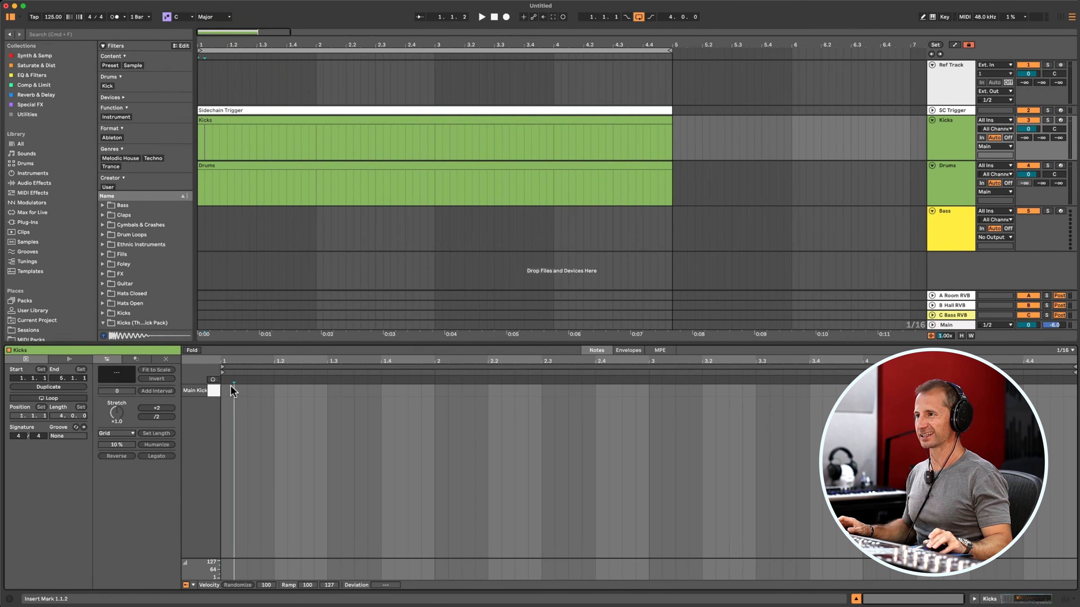
pyautogui.doubleClick(233, 389)
pyautogui.moveTo(232, 390); pyautogui.dragTo(250, 390)
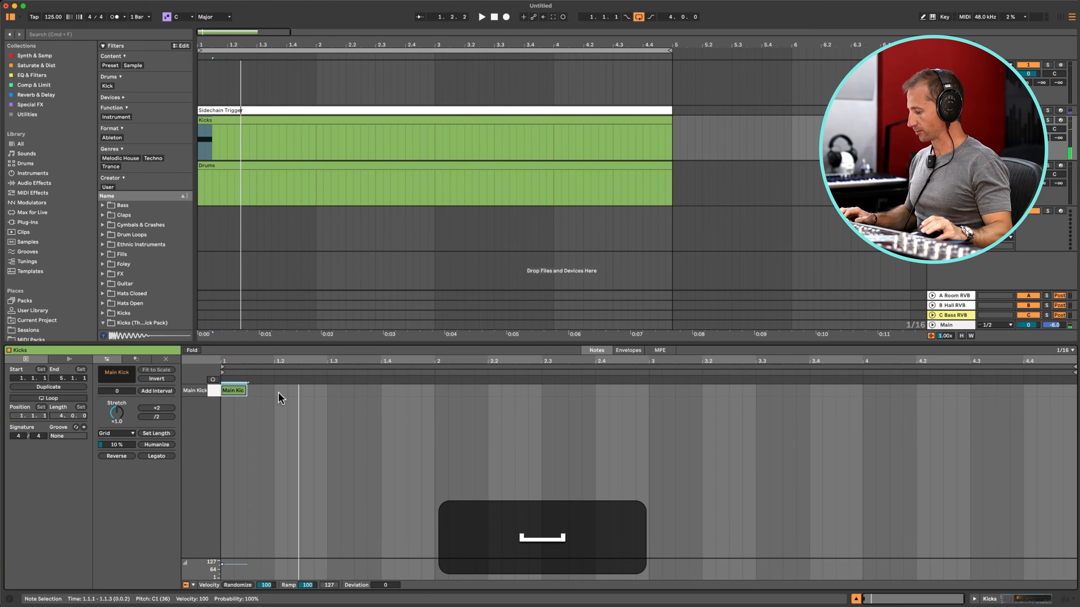
# Step: Turn on the metronome, copy the kick note to beats 1.2, 1.3 and 1.4, and play the pattern
pyautogui.press('k')
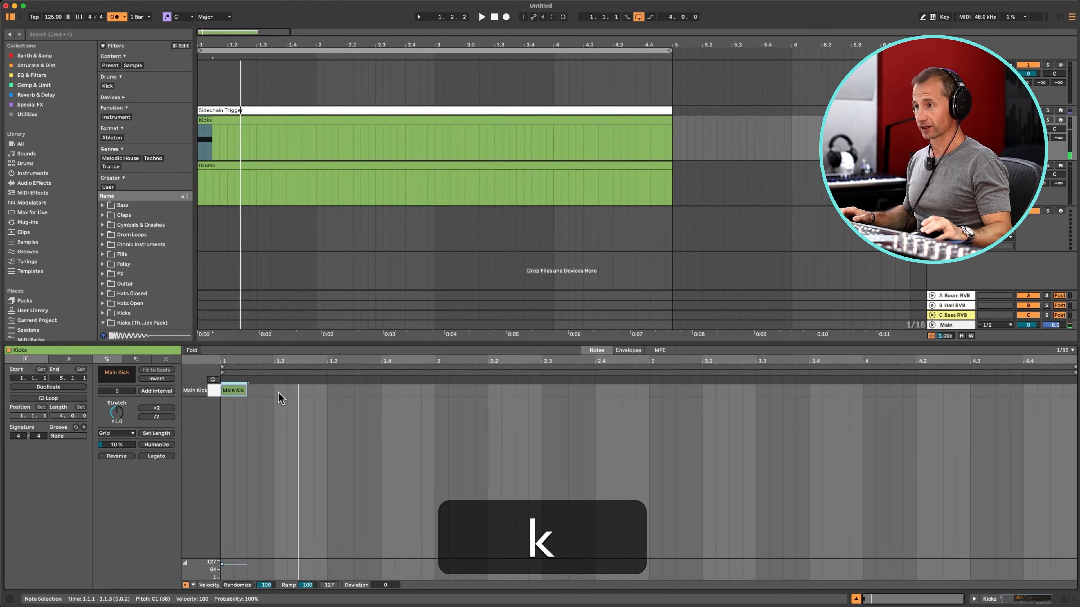
pyautogui.press('space')
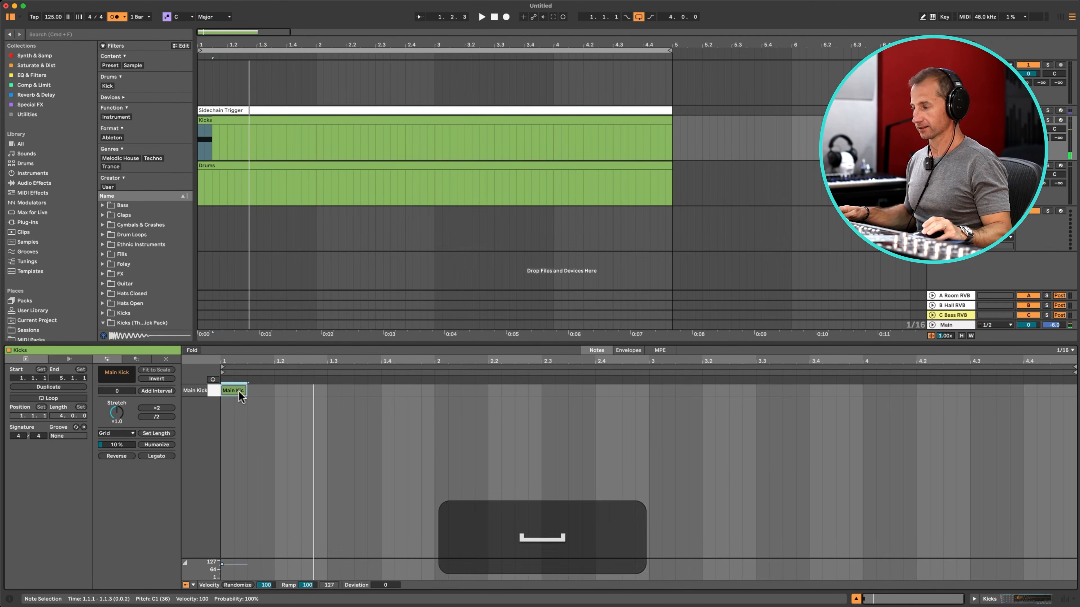
pyautogui.moveTo(239, 391); pyautogui.dragTo(399, 393)
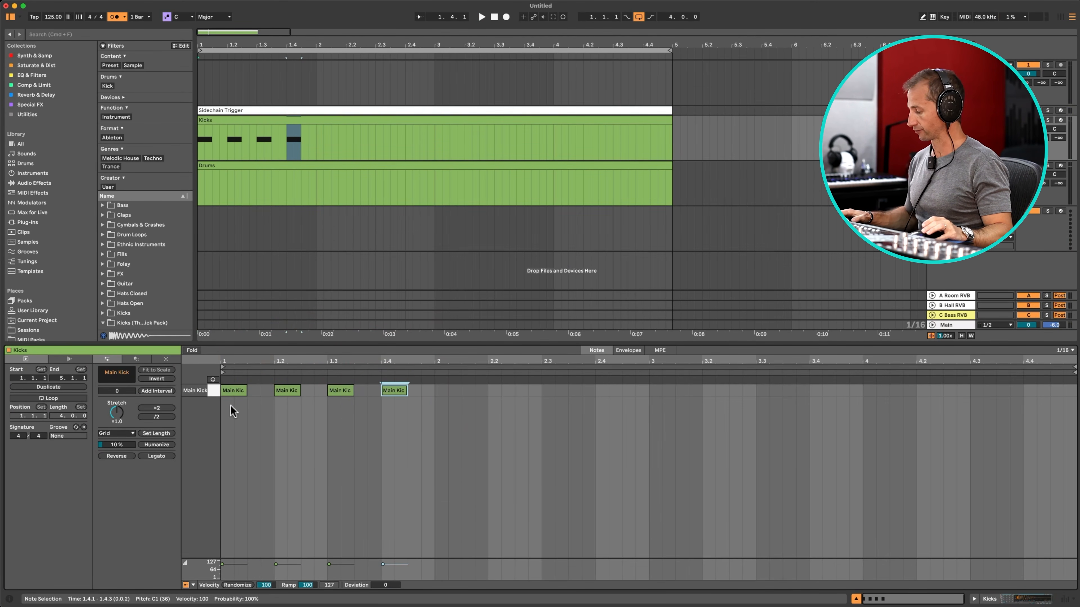
pyautogui.press('space')
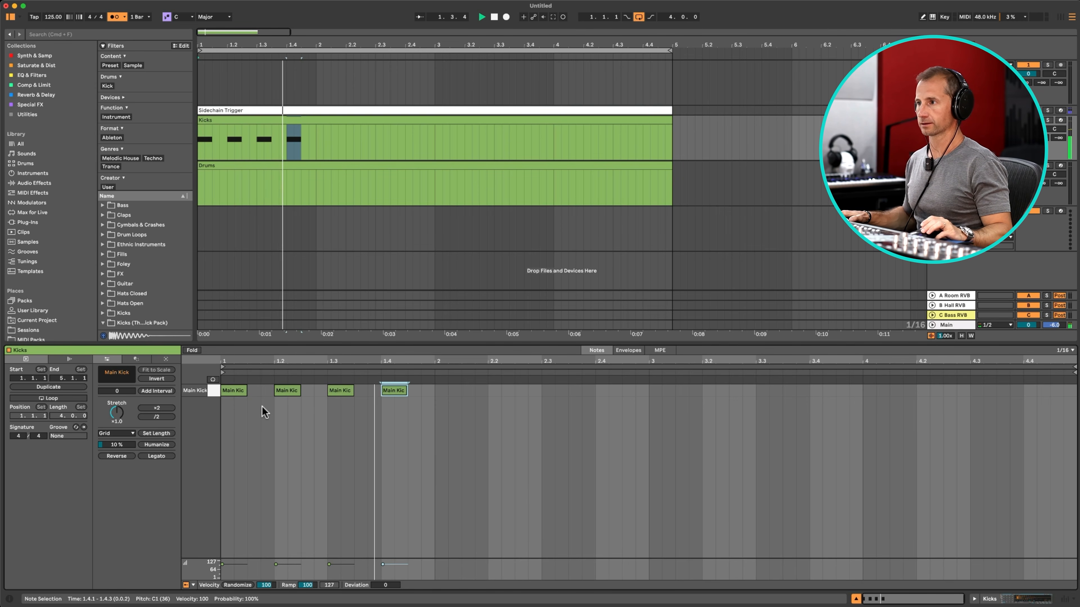
pyautogui.press('space')
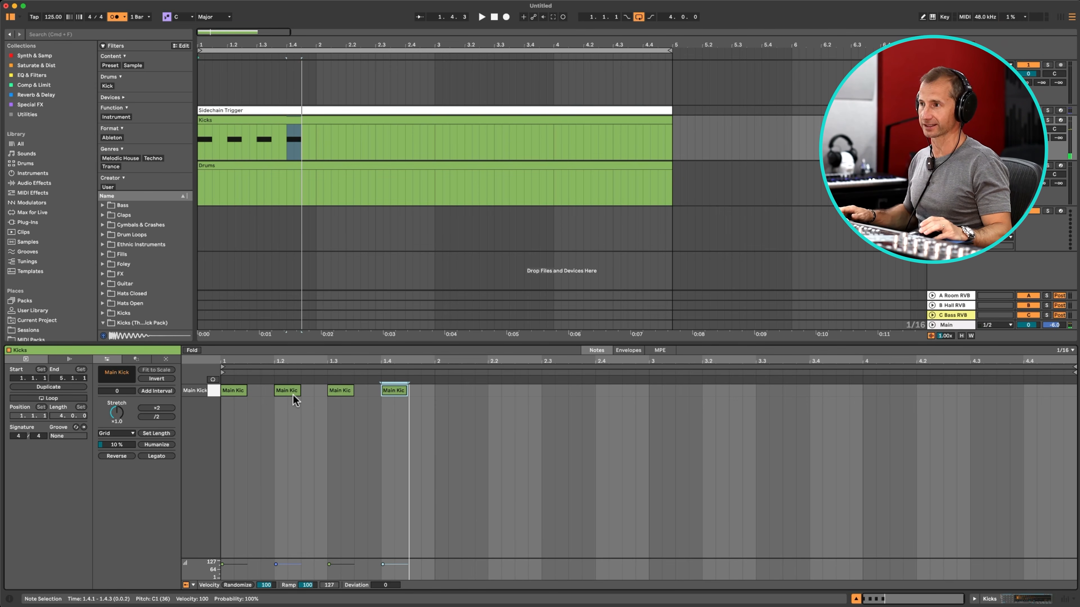
# Step: Move the kick on beat 1.2 to 1.2.3 and delete the kick on beat 1.3
pyautogui.moveTo(286, 390); pyautogui.dragTo(305, 391)
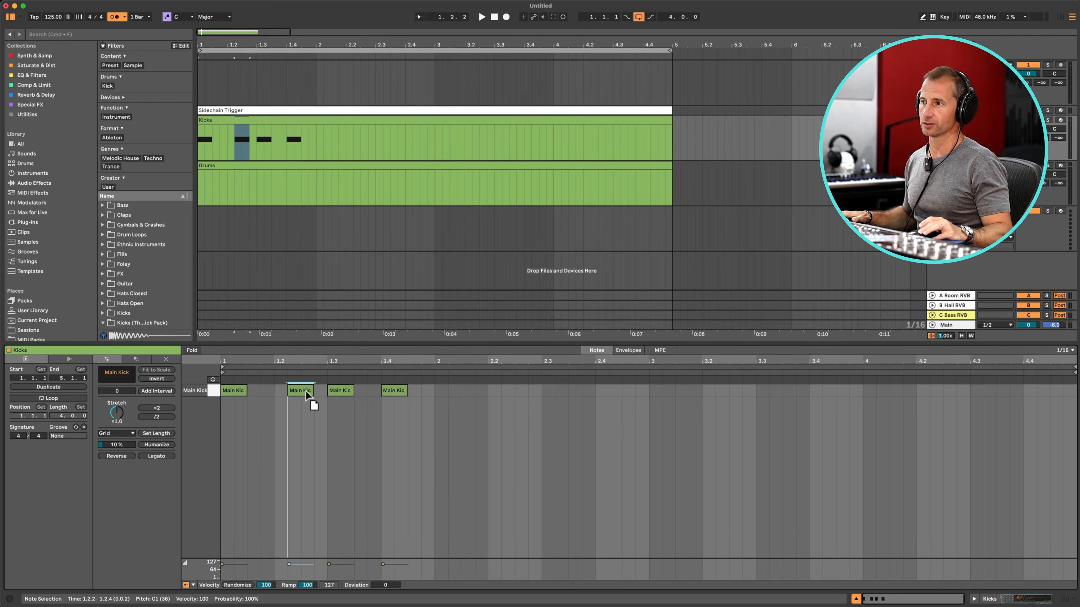
pyautogui.click(338, 391)
pyautogui.press('BackSpace')
# Step: Copy the kick on beat 1.4 to 2.1.3 and play the pattern from the start
pyautogui.click(399, 391)
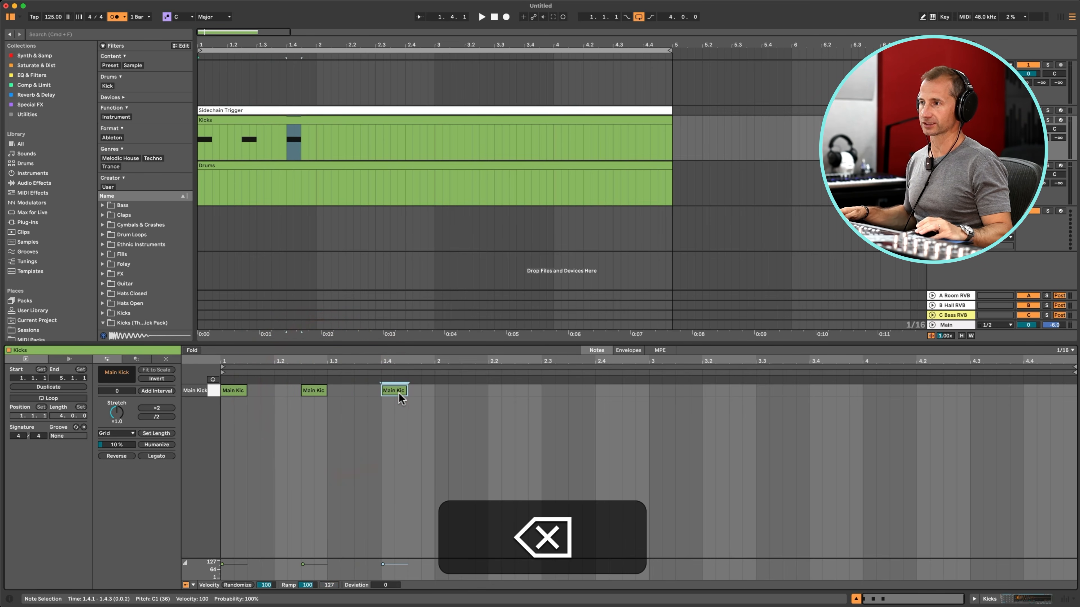
pyautogui.moveTo(399, 392); pyautogui.dragTo(474, 392)
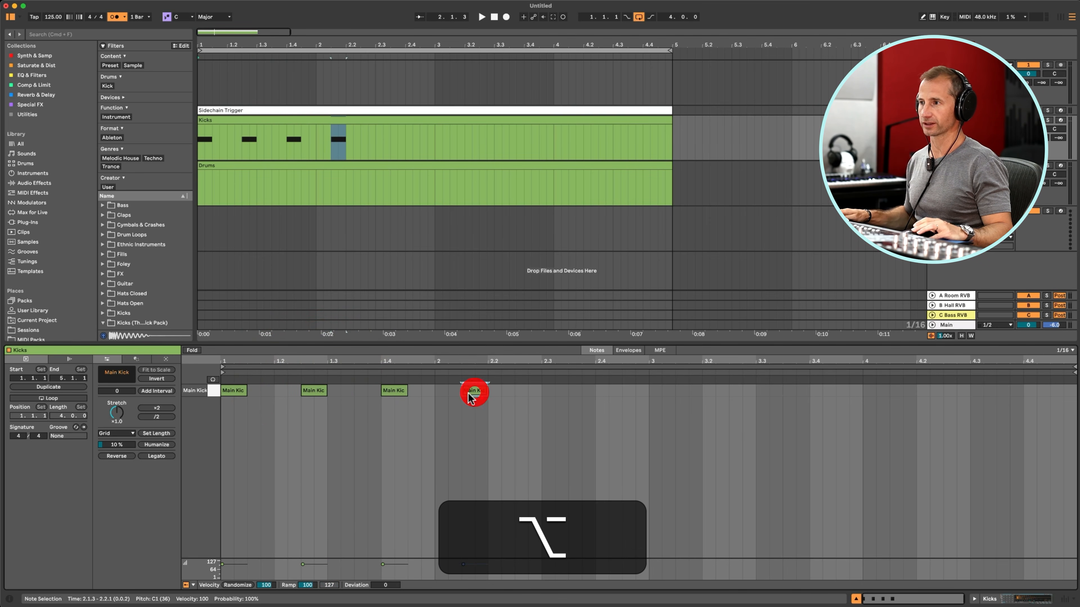
pyautogui.click(225, 410)
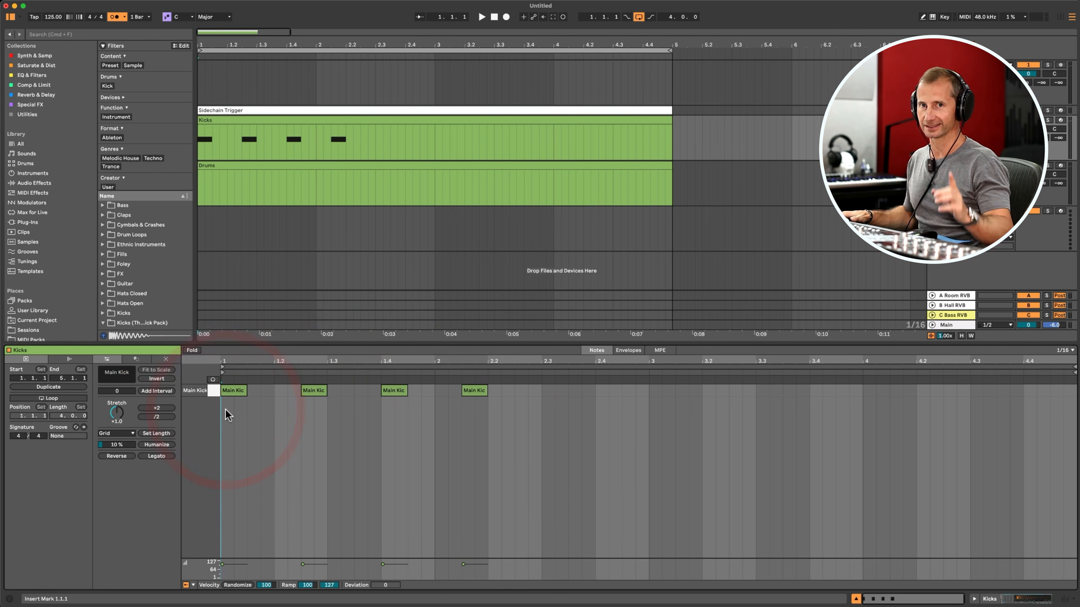
pyautogui.press('space')
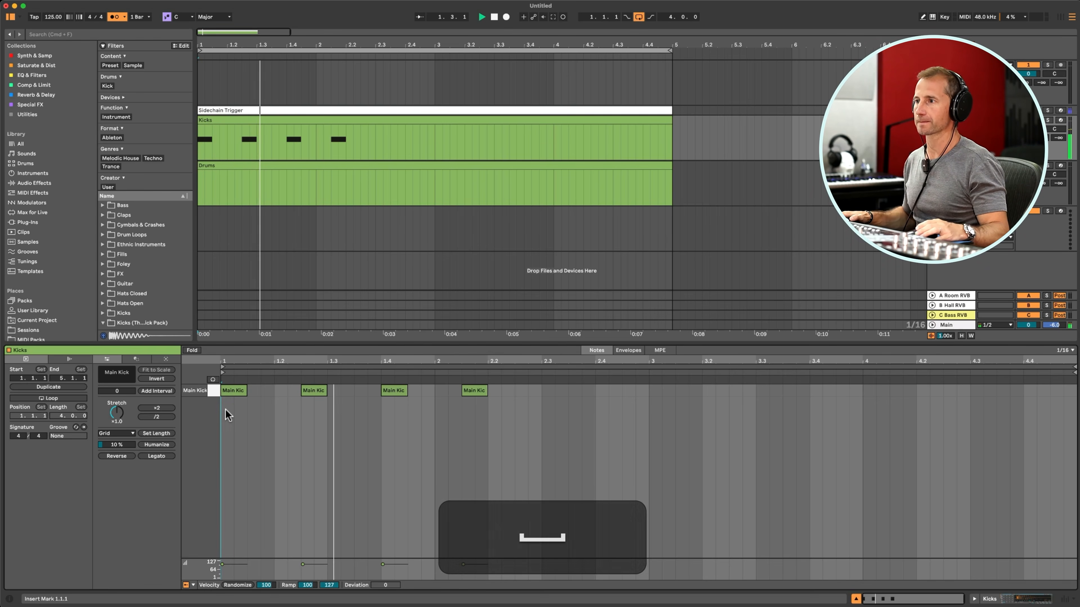
pyautogui.press('space')
# Step: Move the last two kicks to 2.1.1 and 2.2.3 and play the two-bar pattern
pyautogui.moveTo(390, 394); pyautogui.dragTo(499, 392)
pyautogui.click(473, 390)
pyautogui.moveTo(568, 399); pyautogui.dragTo(526, 389)
pyautogui.press('space')
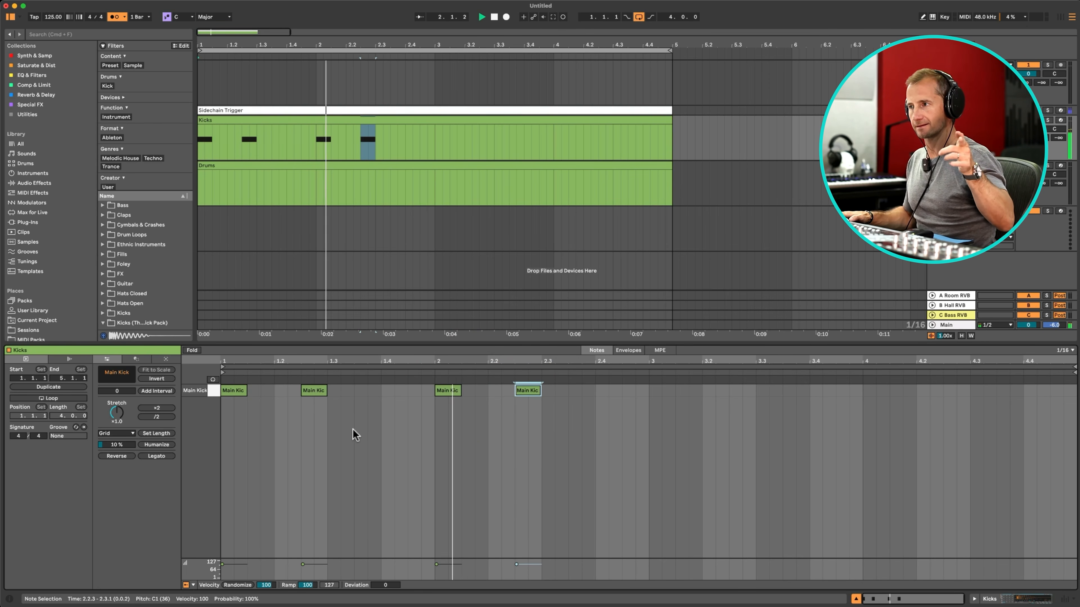
pyautogui.press('space')
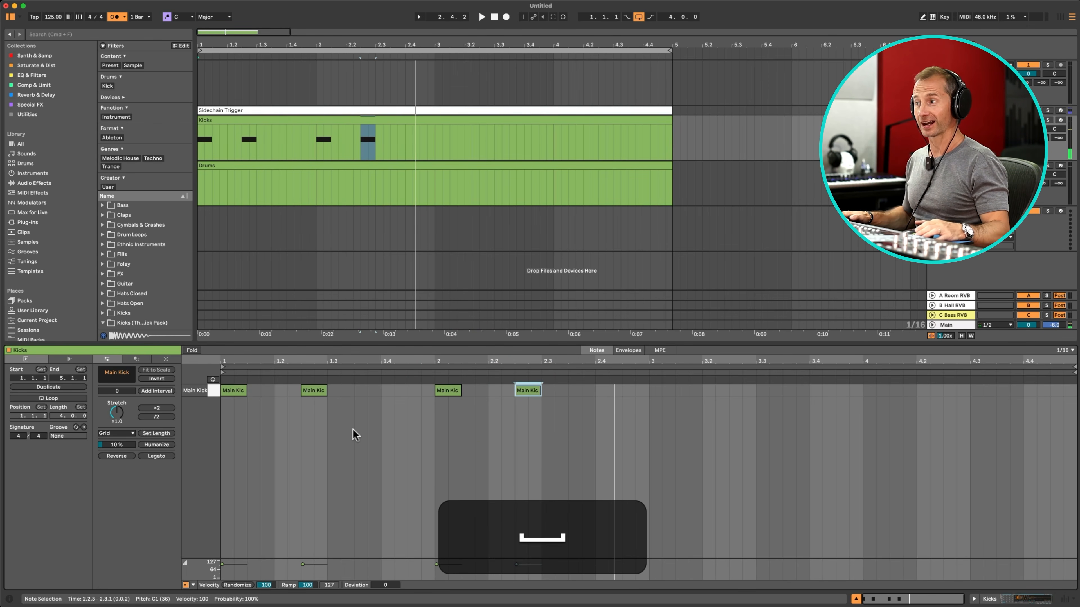
# Step: Leave the note editor for the device view and insert a new audio track below the Kicks track
pyautogui.hotkey('shift', 'Tab')
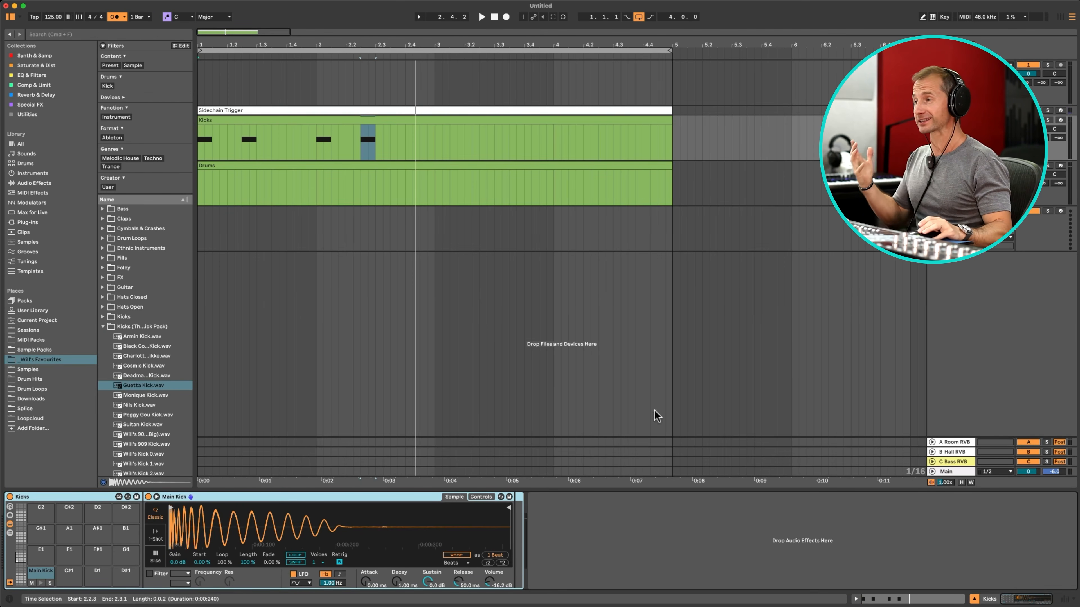
pyautogui.click(952, 166)
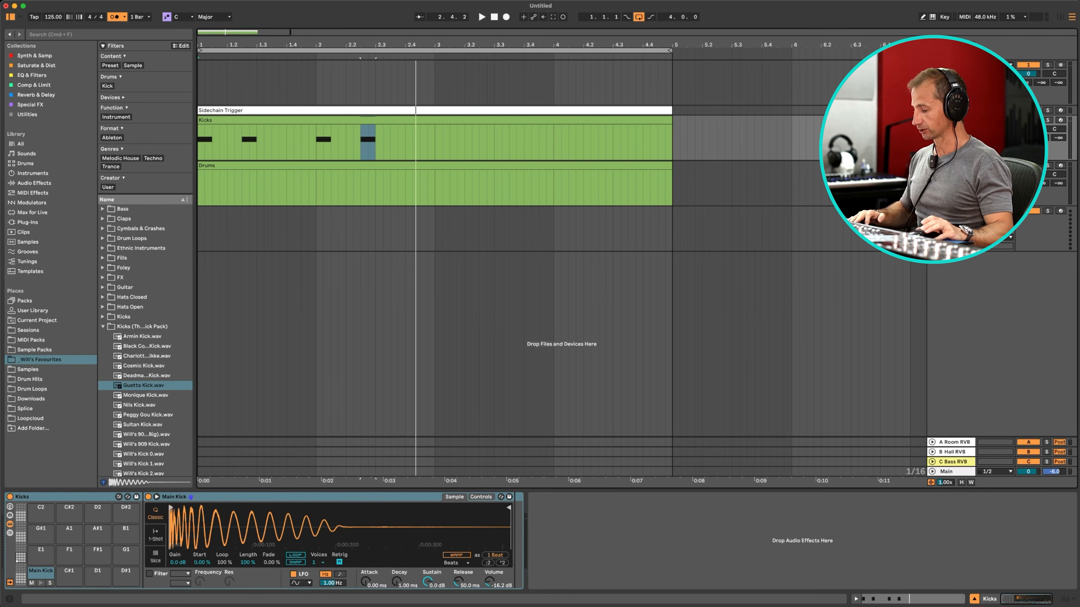
pyautogui.press('super+t')
# Step: Switch to the Splice app and search its samples for "breakbeat"
pyautogui.hotkey('ctrl', 'space')
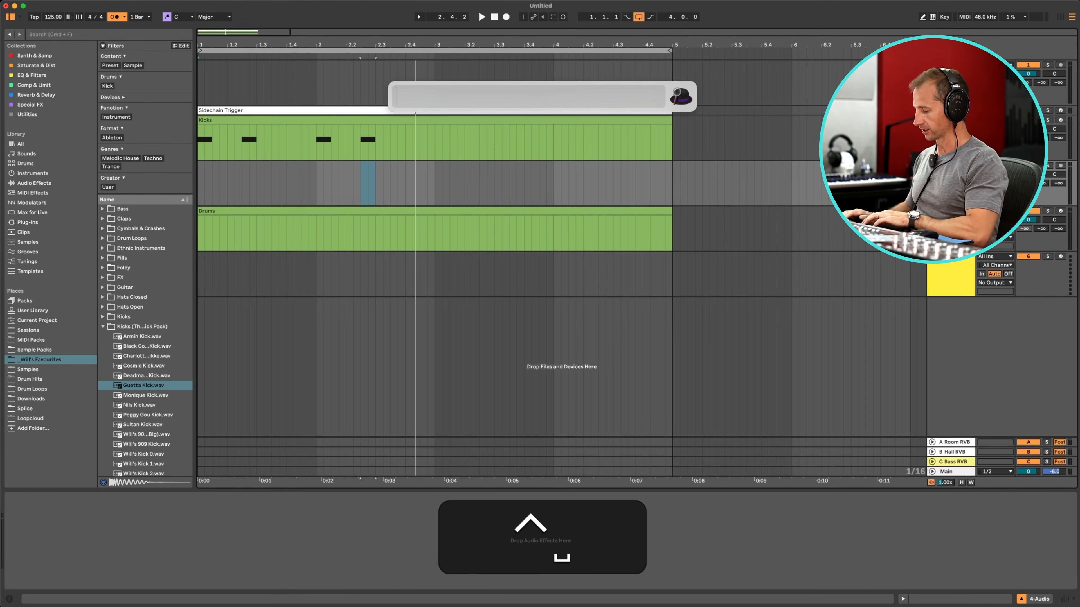
pyautogui.write('splice')
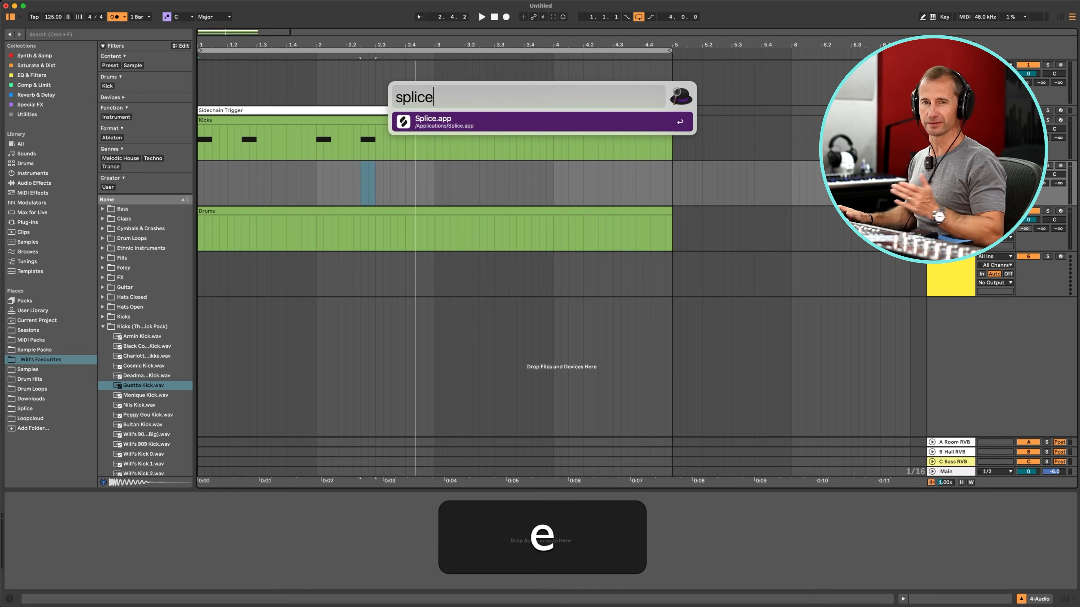
pyautogui.press('Return')
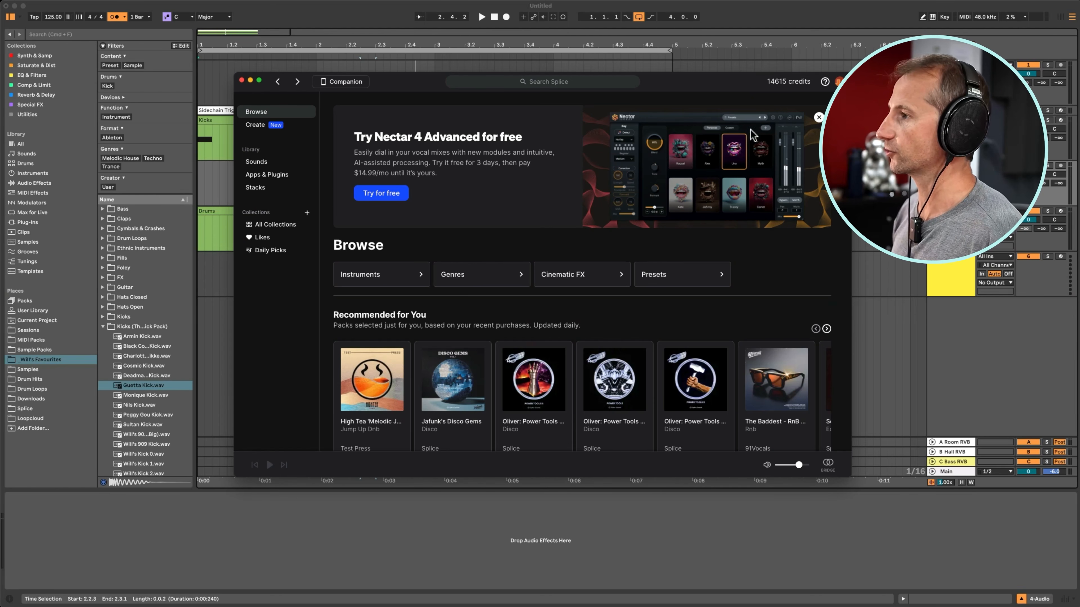
pyautogui.click(510, 83)
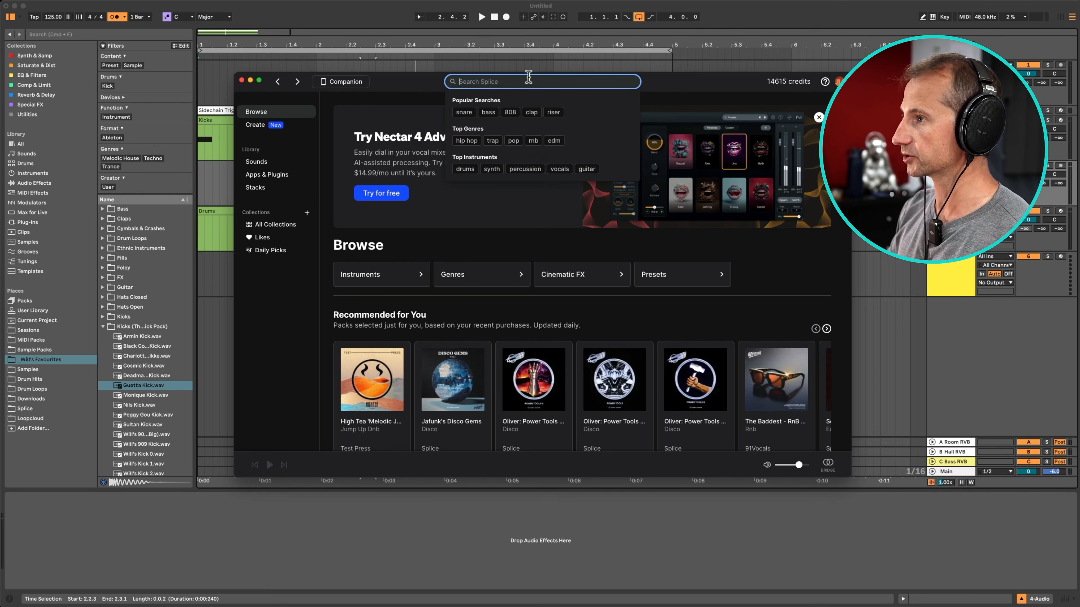
pyautogui.write('brea')
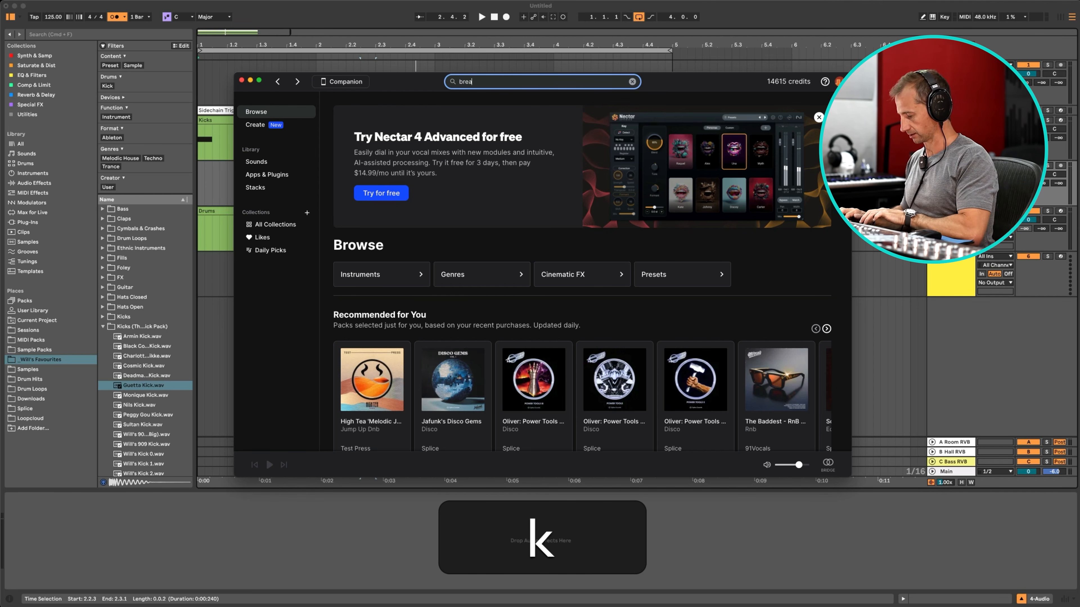
pyautogui.write('kbeat')
pyautogui.press('Return')
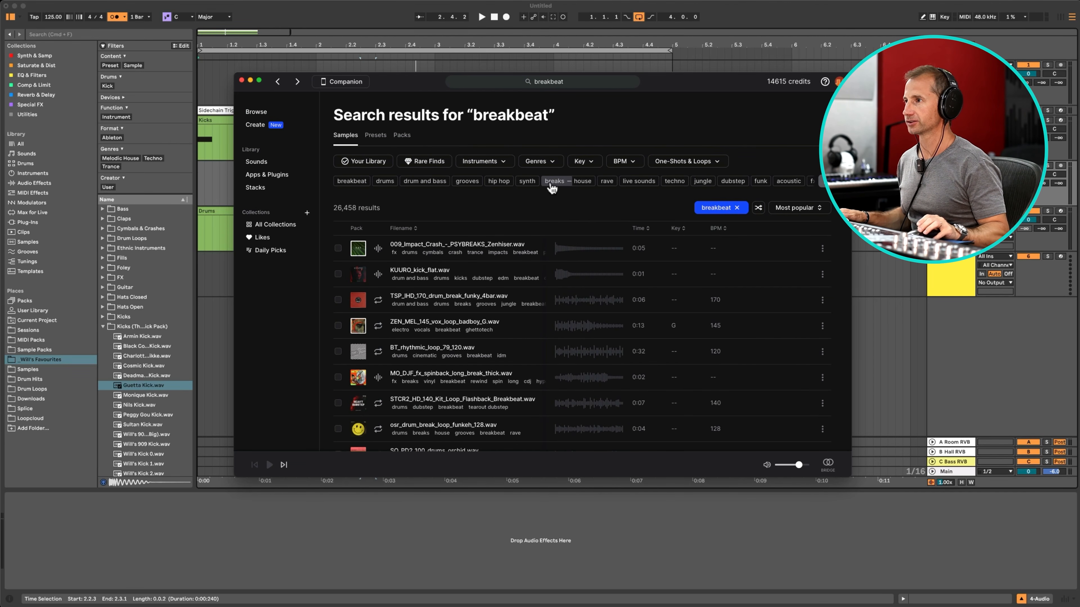
# Step: Filter the search results to the breakbeat genre and a tempo range of 120 to 130 BPM
pyautogui.click(339, 183)
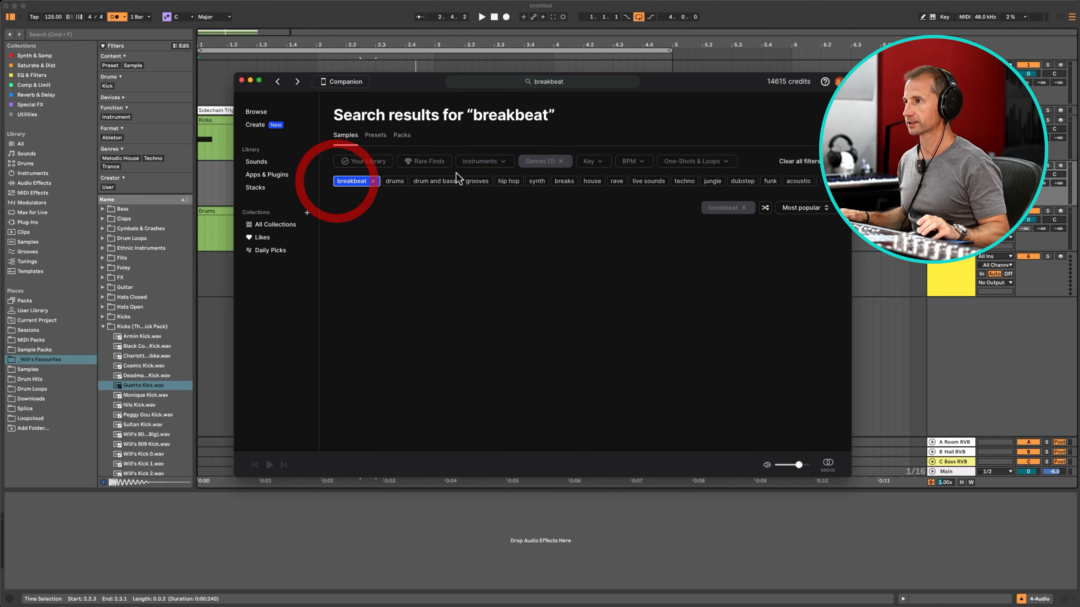
pyautogui.click(640, 162)
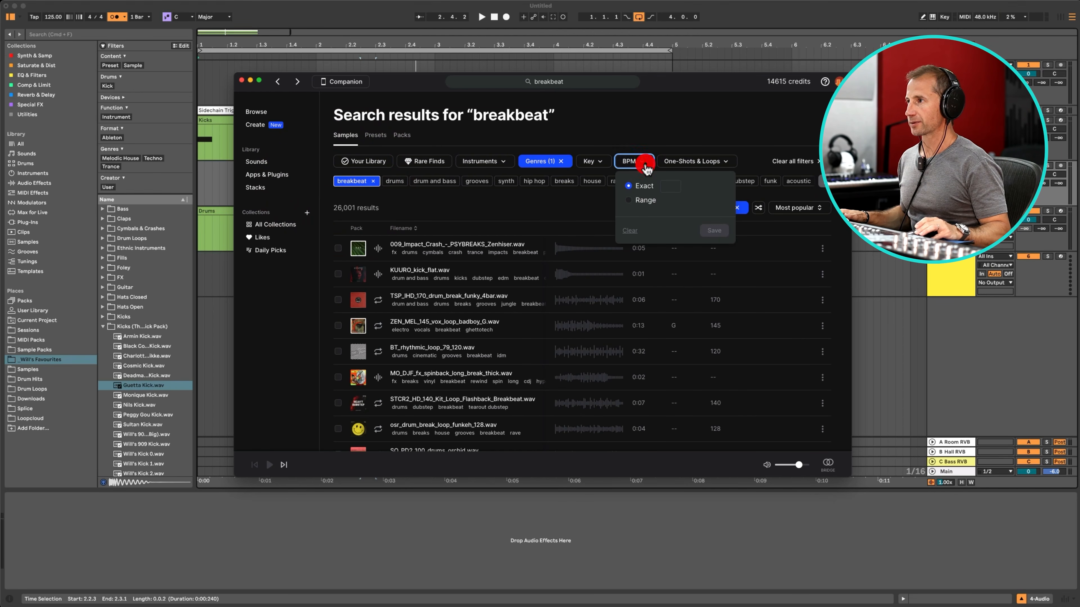
pyautogui.click(645, 200)
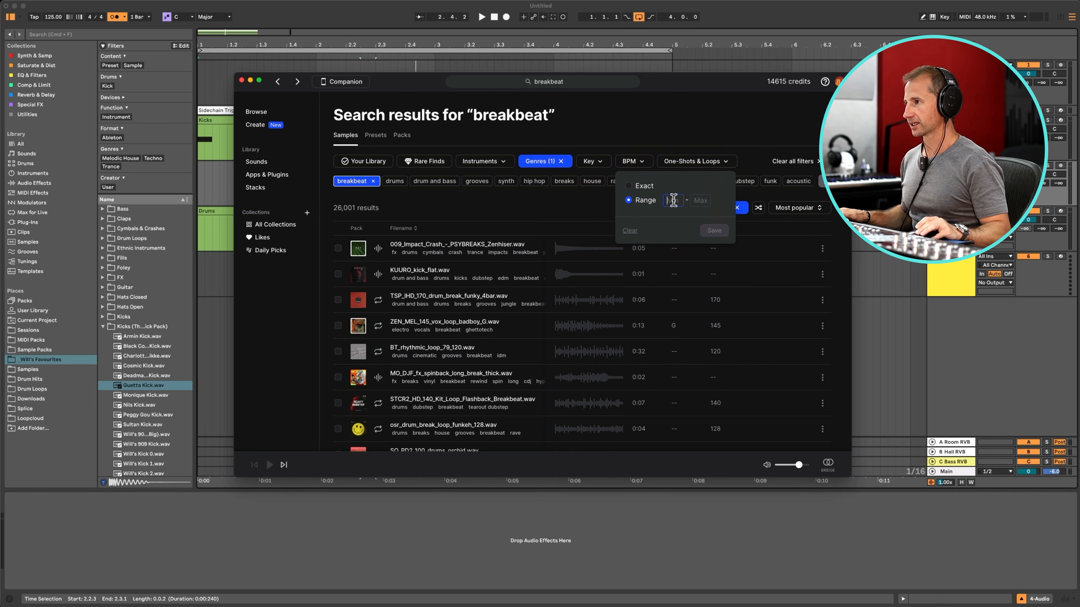
pyautogui.click(674, 200)
pyautogui.write('120 - ')
pyautogui.write('130')
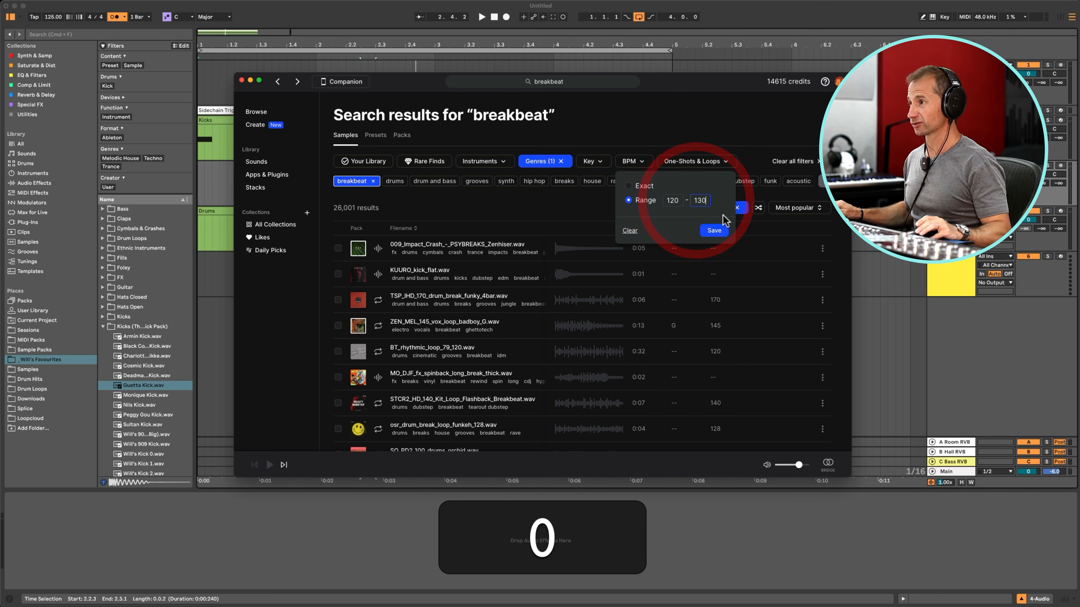
pyautogui.click(714, 230)
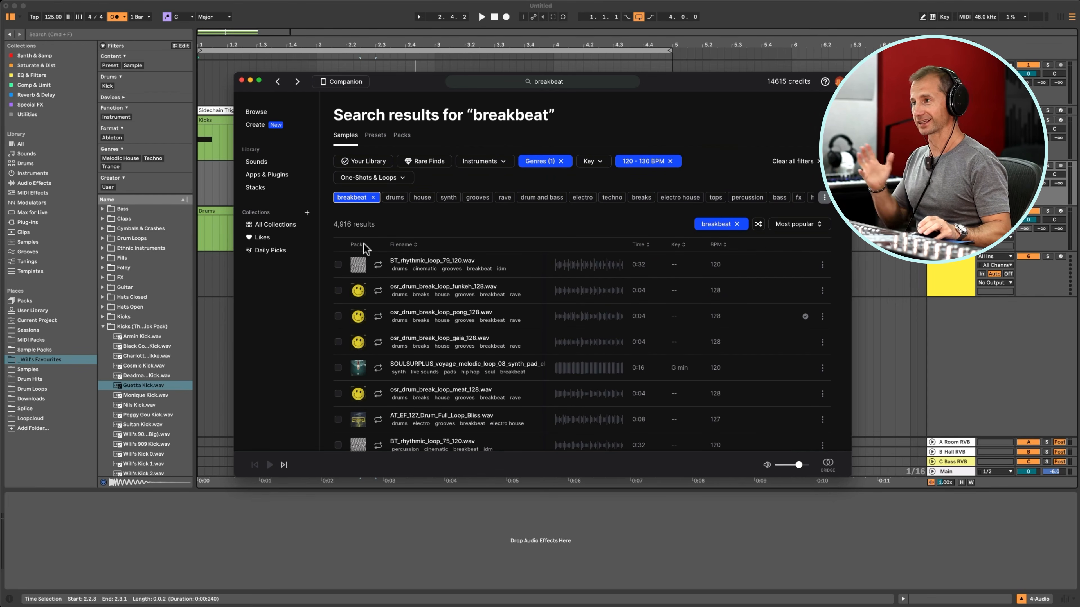
# Step: Audition the first three loops in the results, from BT_rhythmic_loop_79_120 to osr_drum_break_loop_pong_128
pyautogui.click(378, 266)
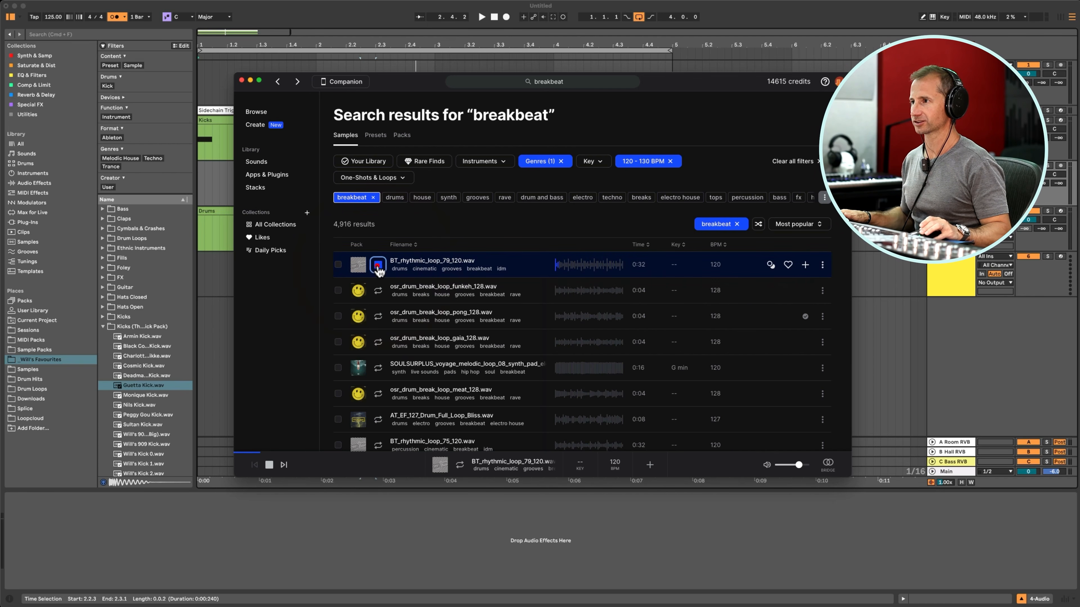
pyautogui.click(377, 265)
pyautogui.click(377, 292)
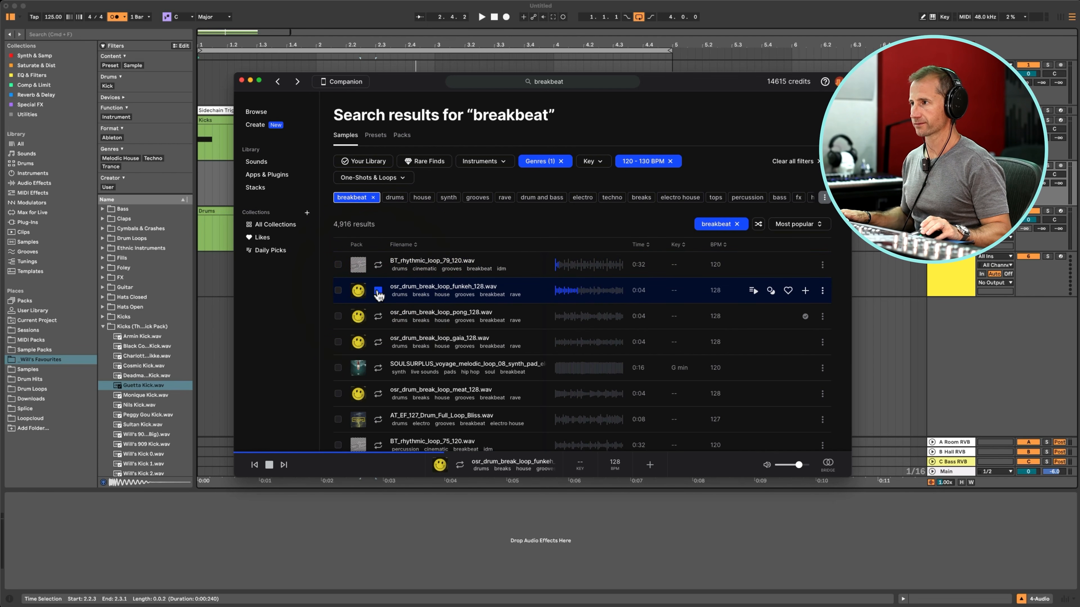
pyautogui.click(378, 291)
pyautogui.click(382, 317)
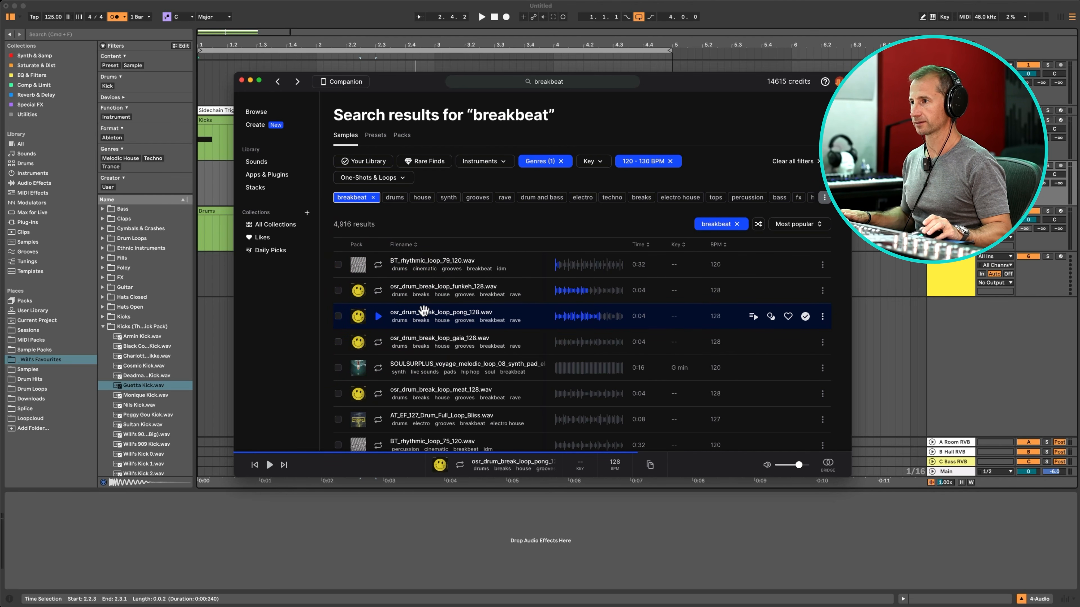
# Step: Place osr_drum_break_loop_pong_128 at bar 1 on a new audio track in Ableton Live and inspect the clip's waveform
pyautogui.moveTo(423, 310); pyautogui.dragTo(217, 312)
pyautogui.click(873, 281)
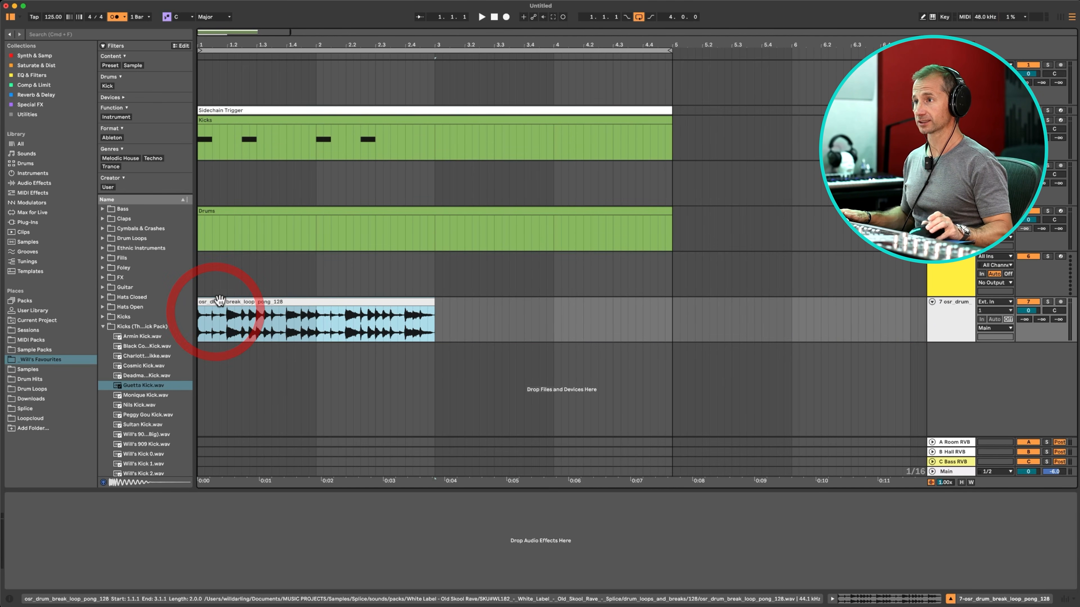
pyautogui.doubleClick(220, 302)
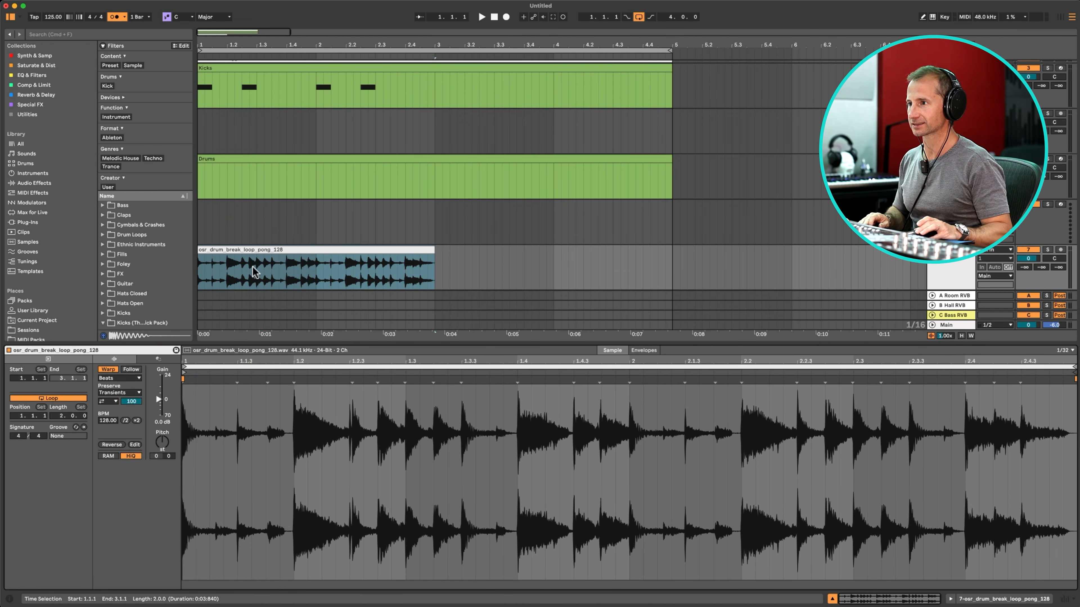
pyautogui.hotkey('shift', 'Tab')
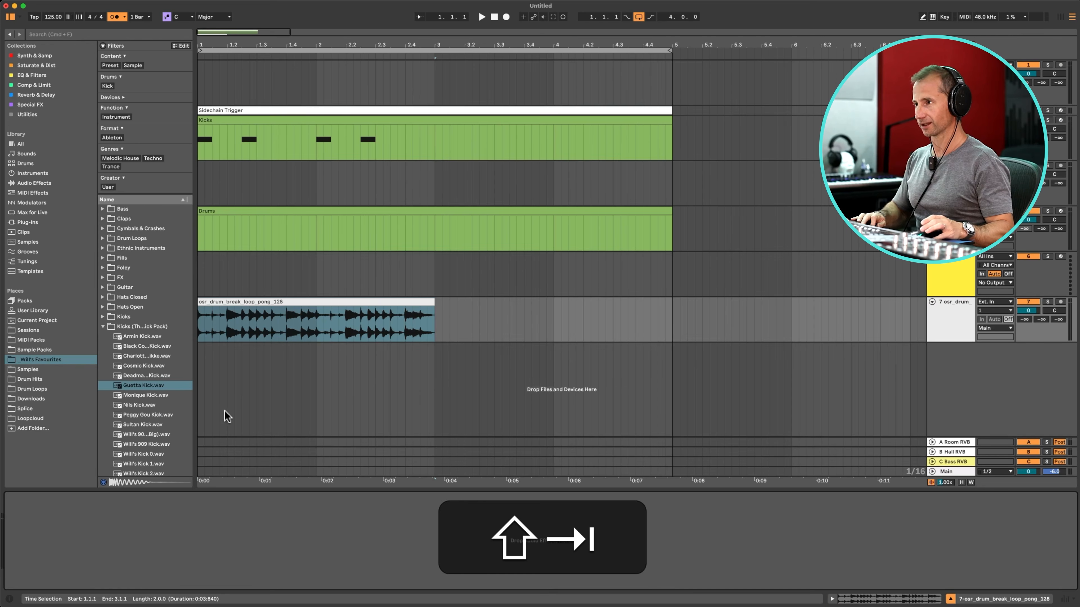
# Step: Move the loop's track directly below the Kicks track and rename it "Break"
pyautogui.moveTo(951, 320); pyautogui.dragTo(959, 175)
pyautogui.press('super+r')
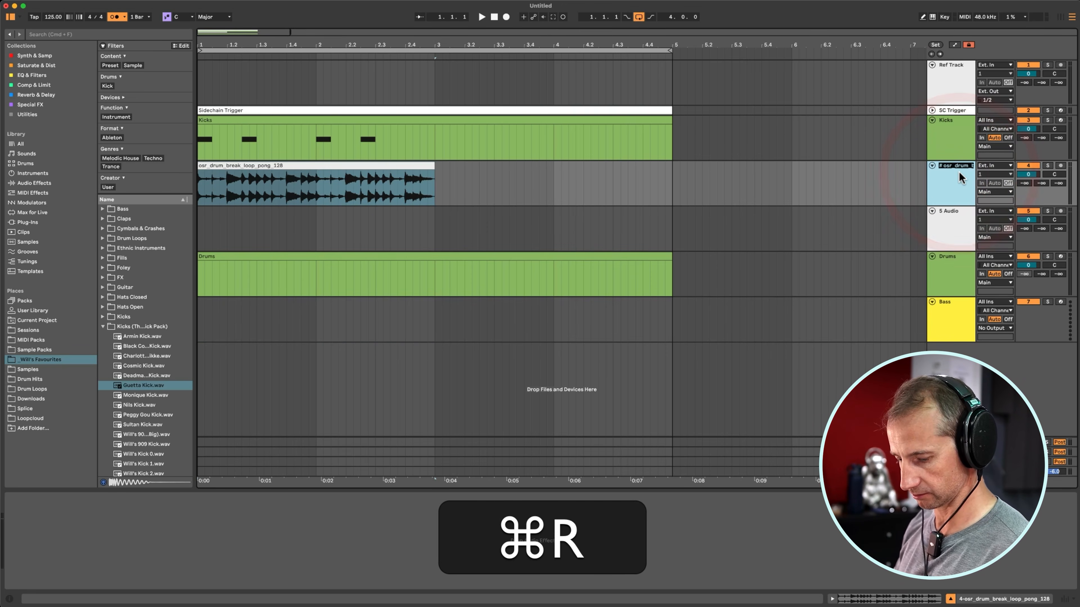
pyautogui.write('Break')
pyautogui.press('Return')
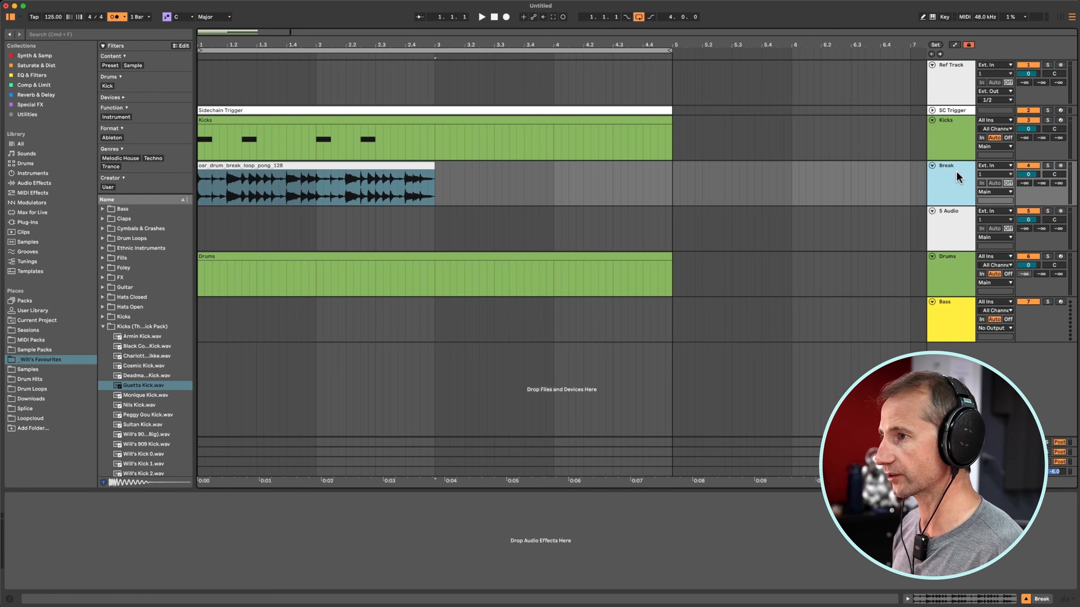
pyautogui.click(956, 171)
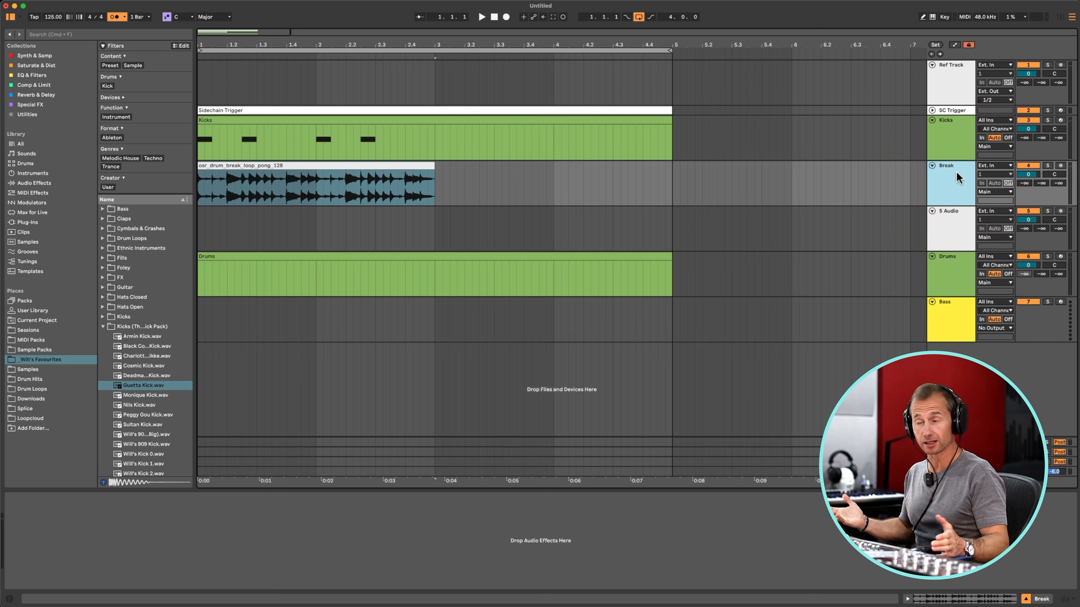
# Step: Rename the audio clip on the Break track to "Breakbeat"
pyautogui.click(232, 165)
pyautogui.click(233, 165)
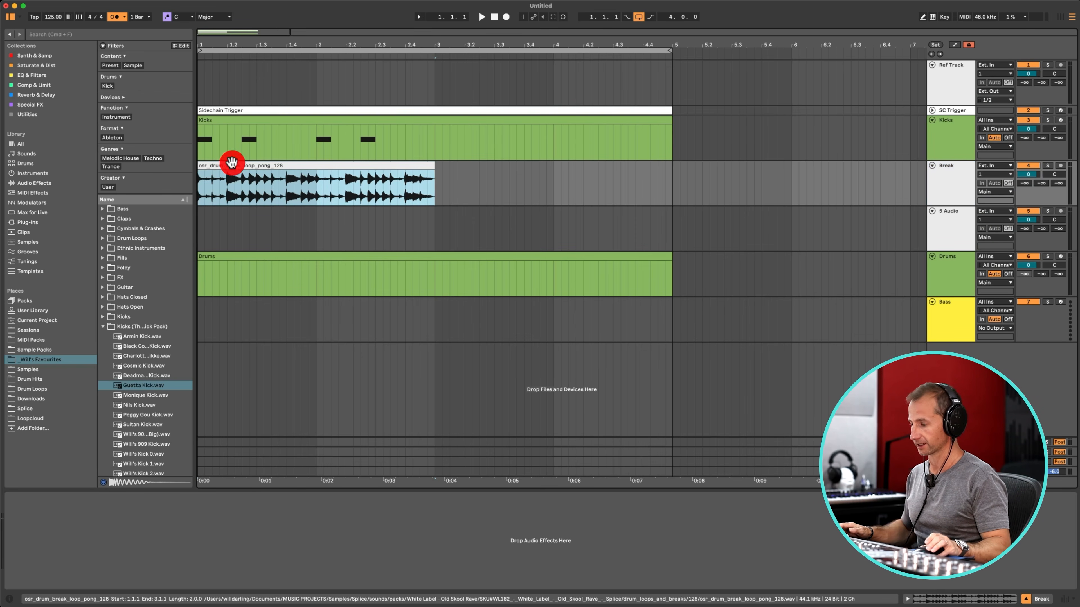
pyautogui.press('cmd+r')
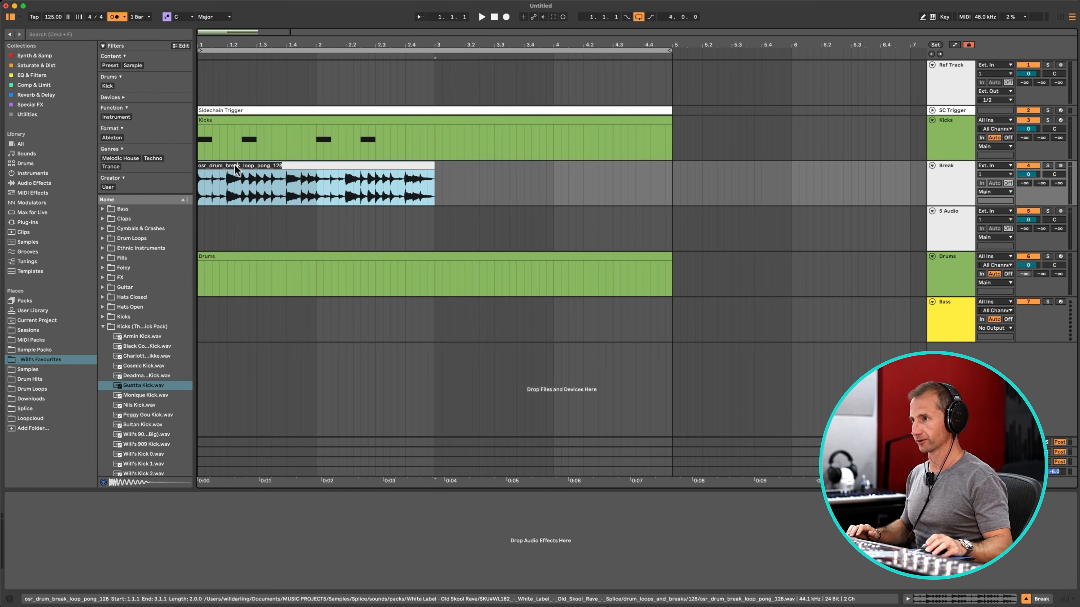
pyautogui.click(234, 165)
pyautogui.press('shift+cmd+r')
pyautogui.write('Breakbeat')
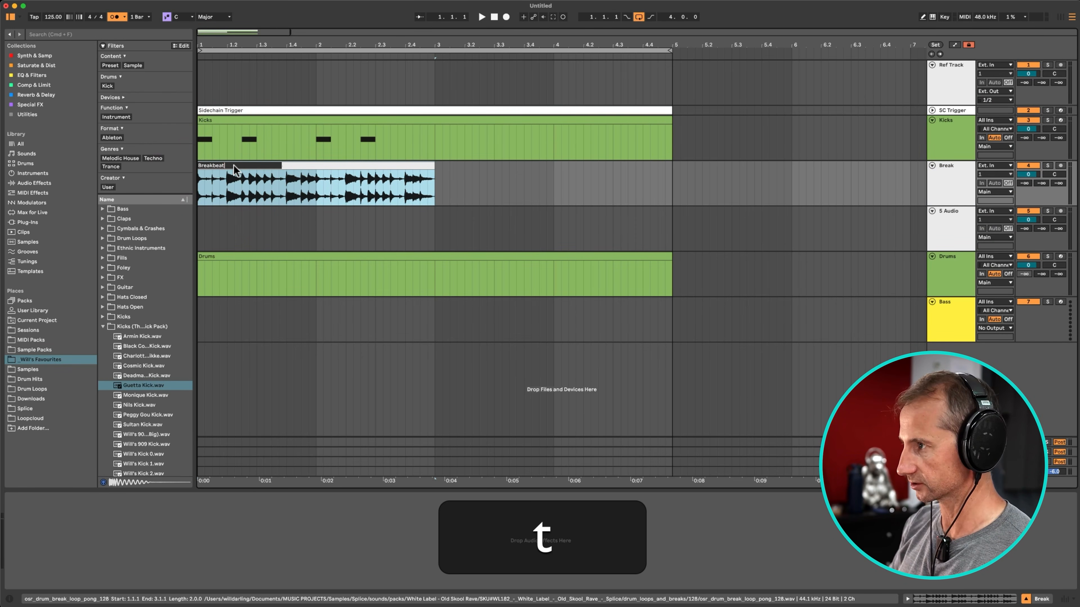
pyautogui.press('Return')
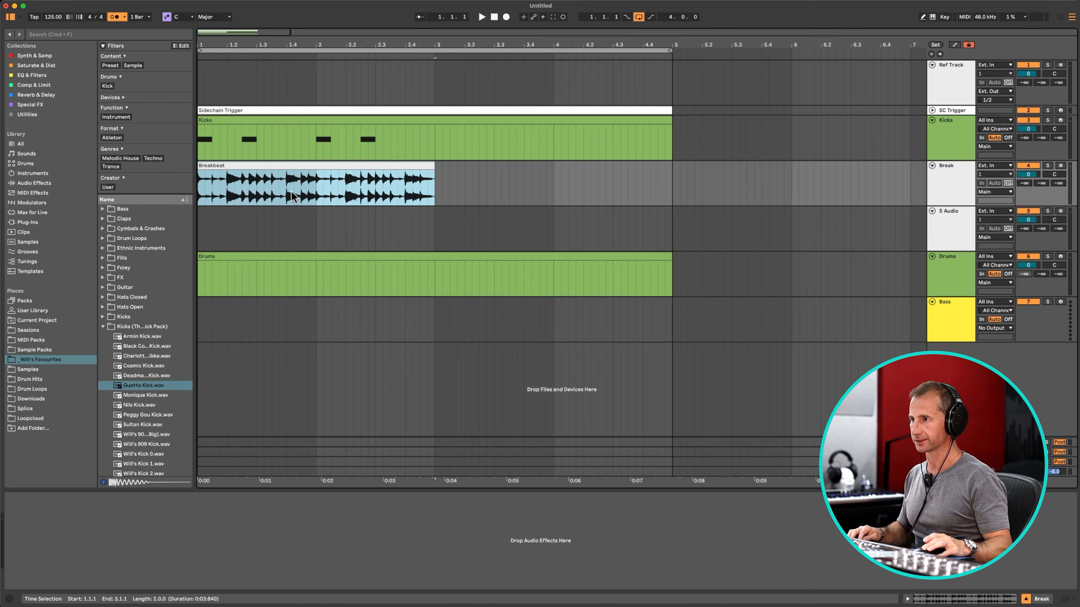
# Step: Save the Live Set in the Samples folder as "Peter Piper Paul and Pepper"
pyautogui.click(327, 198)
pyautogui.press('super+s')
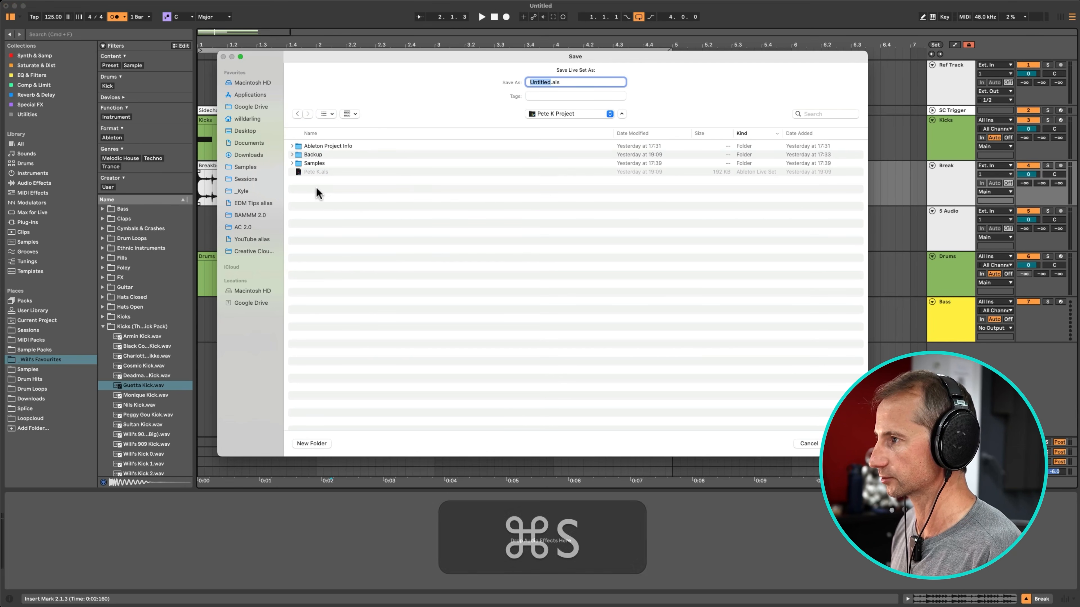
pyautogui.click(247, 167)
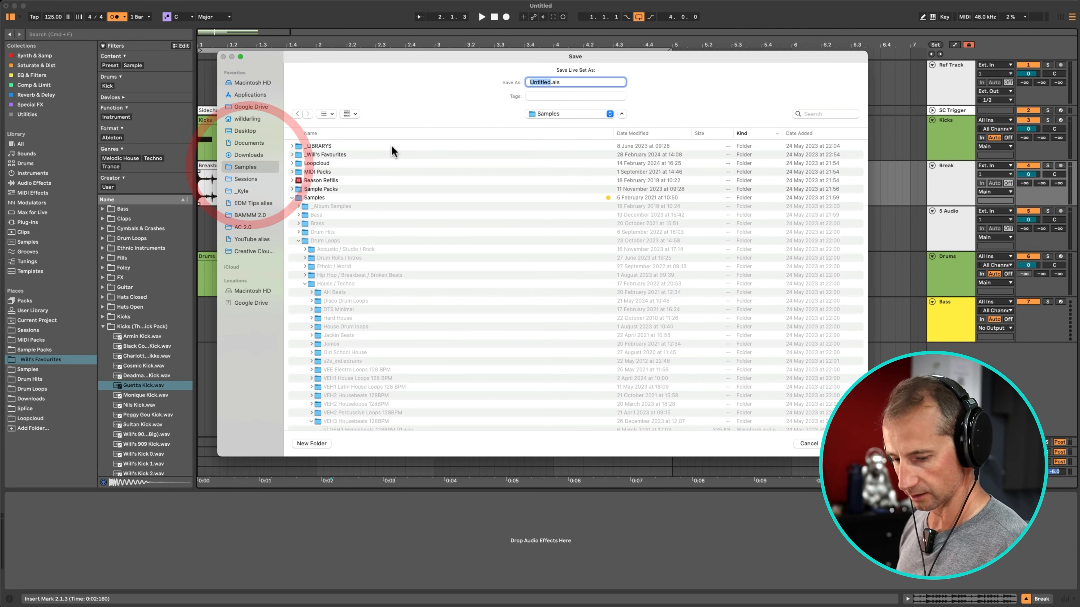
pyautogui.write('Peter PI')
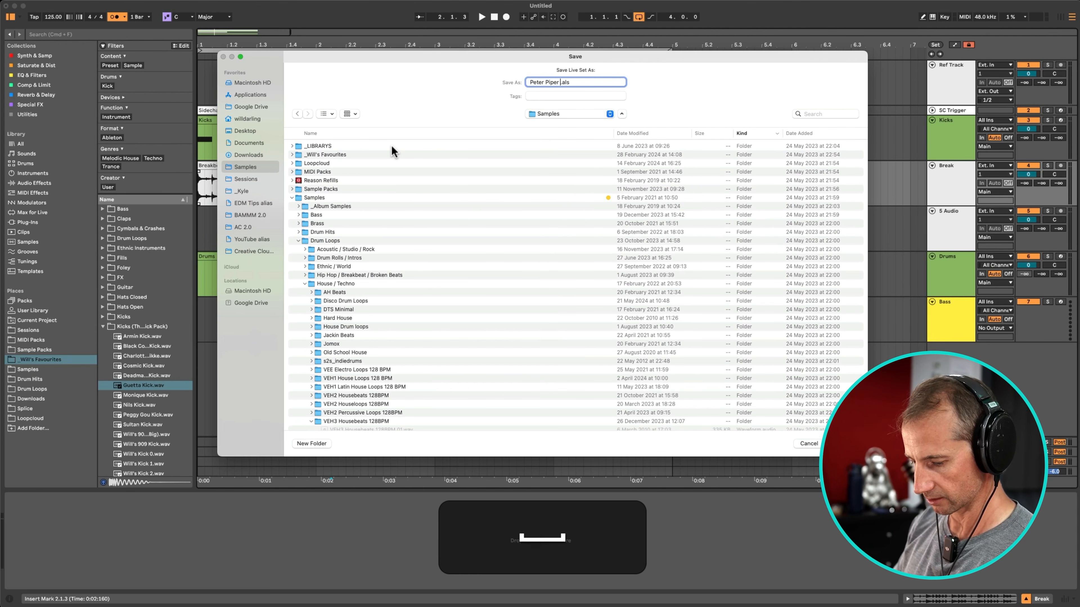
pyautogui.write('per Paul and Pepper')
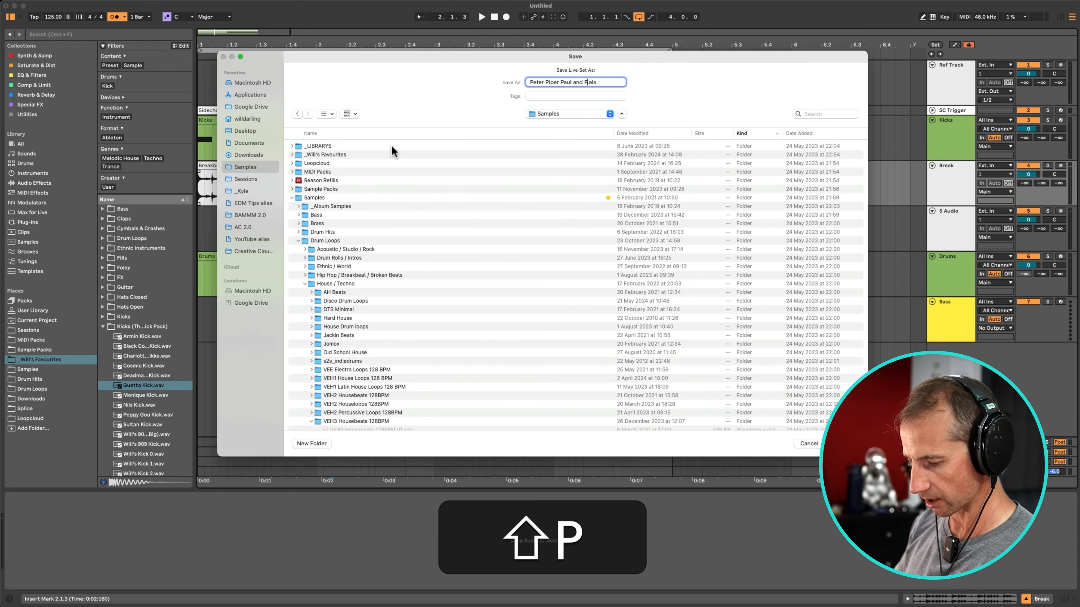
pyautogui.press('Return')
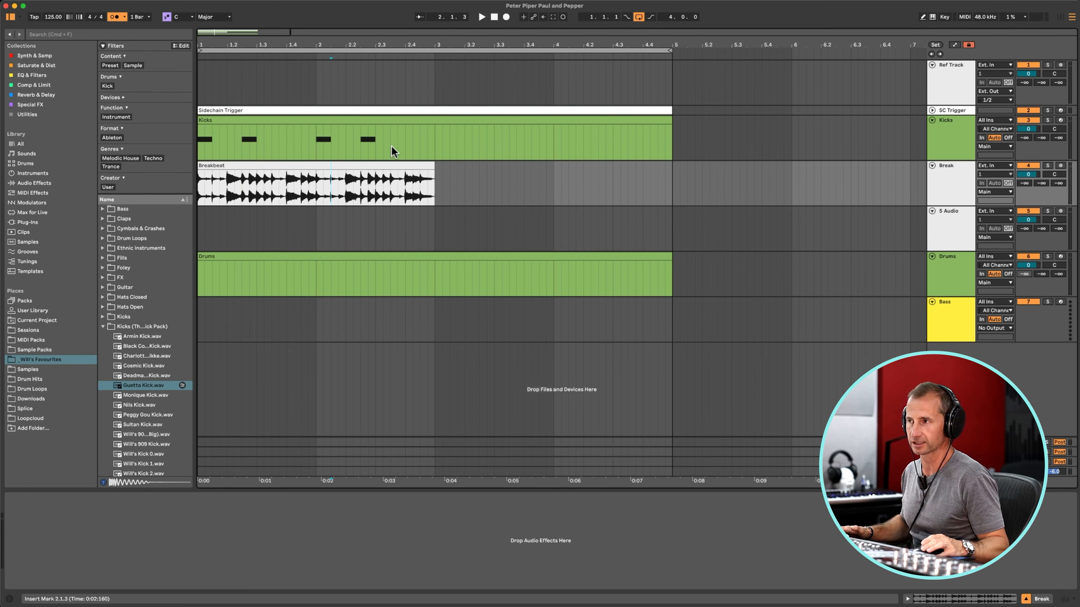
# Step: Play the kick pattern together with the breakbeat loop from bar 1 to check how they fit
pyautogui.press('space')
pyautogui.press('space')
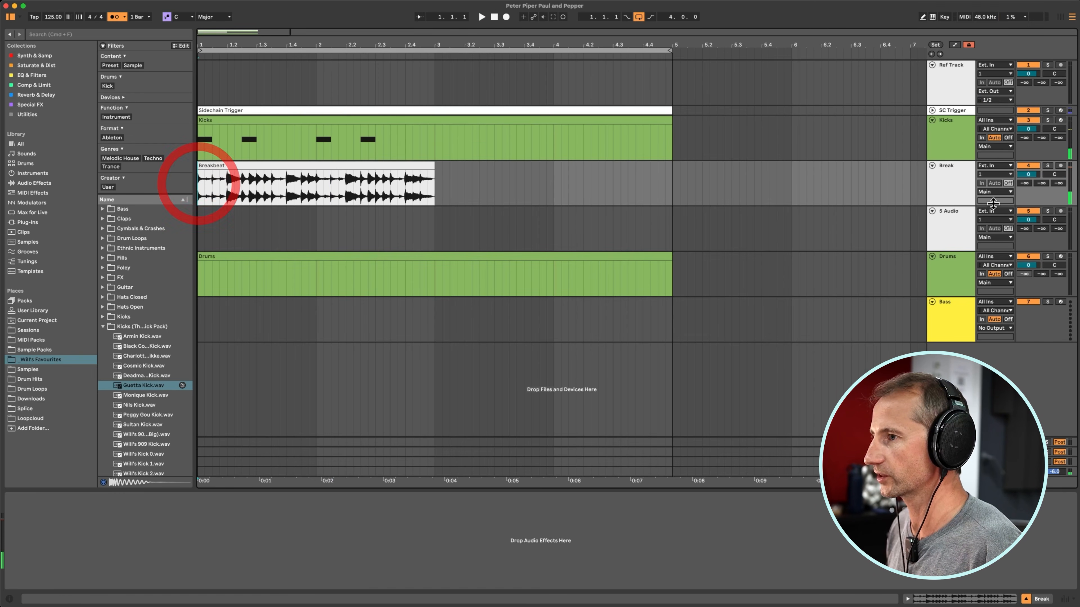
pyautogui.press('k')
pyautogui.press('space')
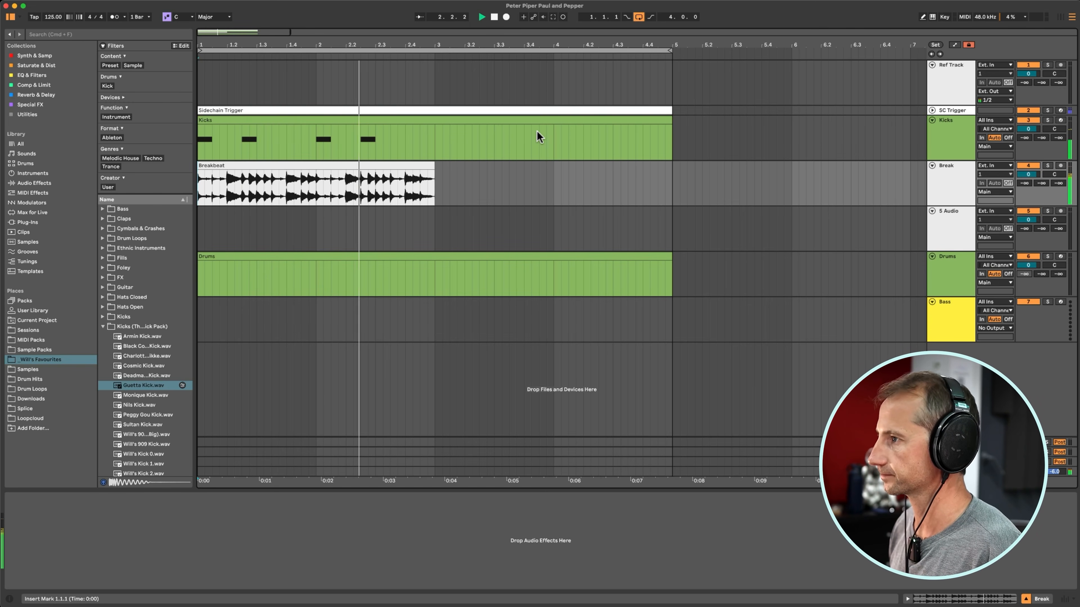
pyautogui.press('space')
pyautogui.press('space')
pyautogui.moveTo(1027, 176)
pyautogui.mouseDown()
pyautogui.moveTo(1027, 187)
pyautogui.moveTo(1028, 167)
pyautogui.mouseUp()
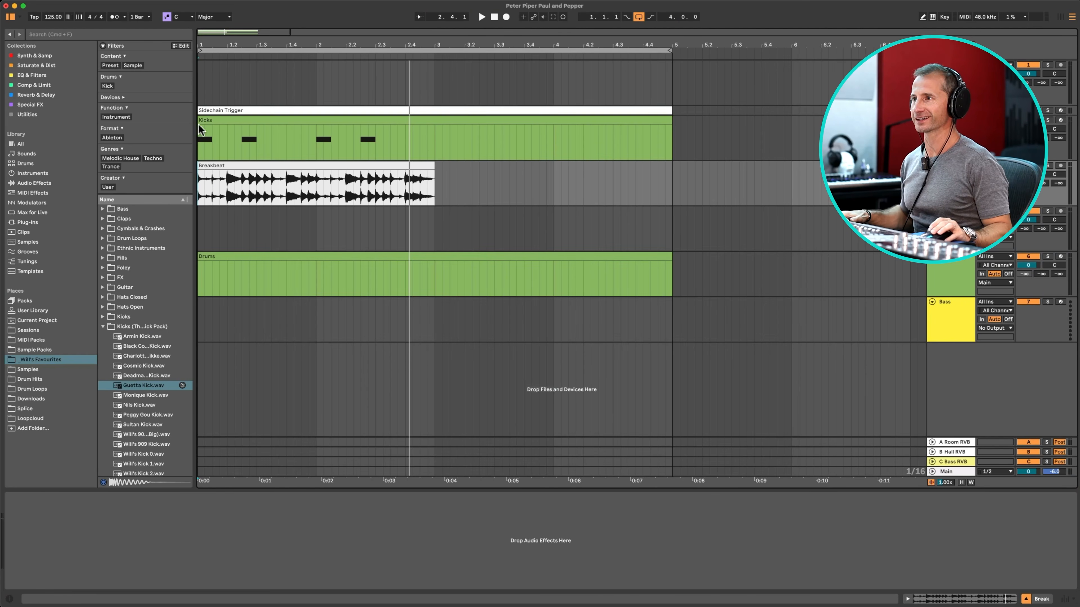
# Step: Quantize the whole Breakbeat clip to a 1/16 grid with an amount of 69%
pyautogui.doubleClick(231, 164)
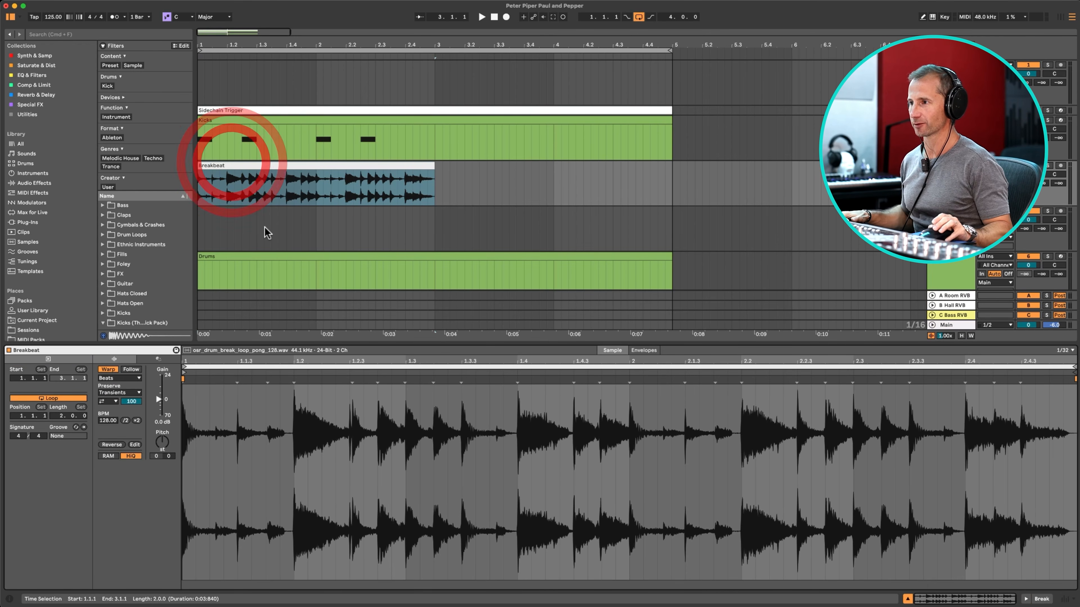
pyautogui.click(297, 431)
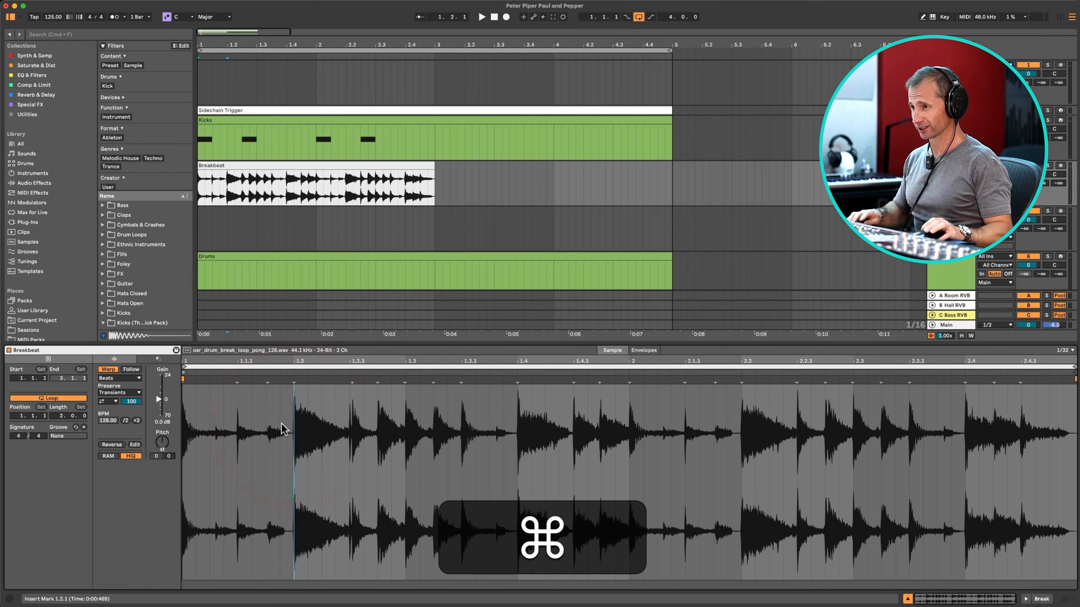
pyautogui.press('super+a')
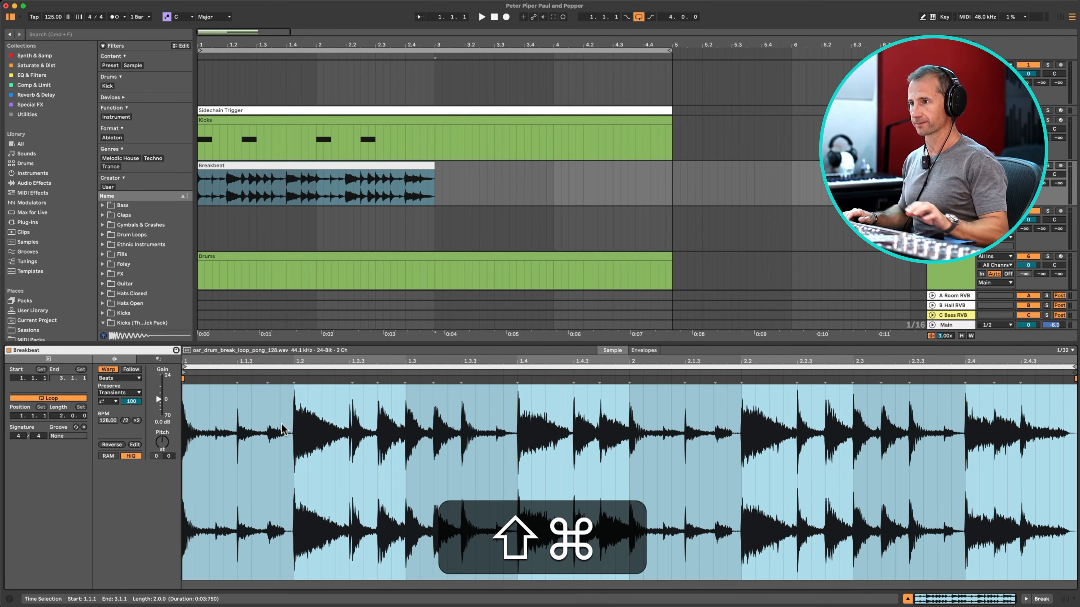
pyautogui.click(158, 359)
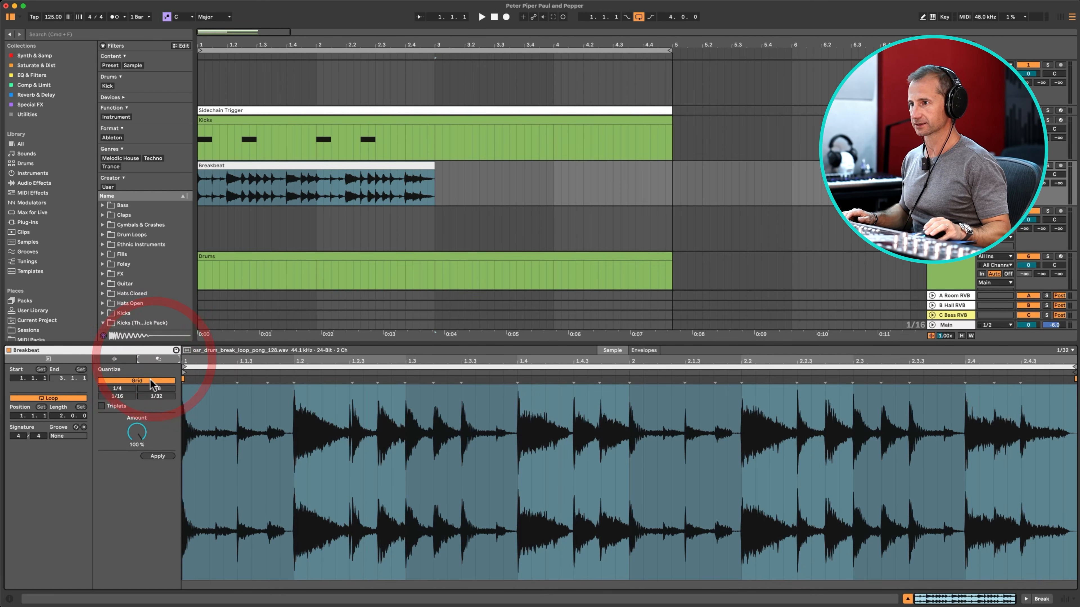
pyautogui.click(122, 396)
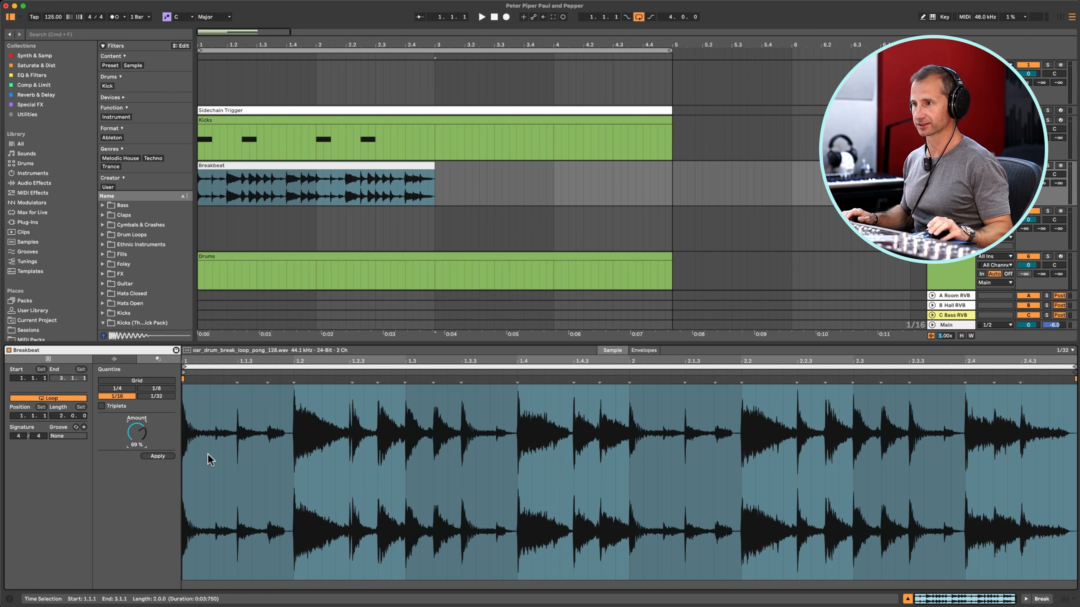
pyautogui.click(167, 455)
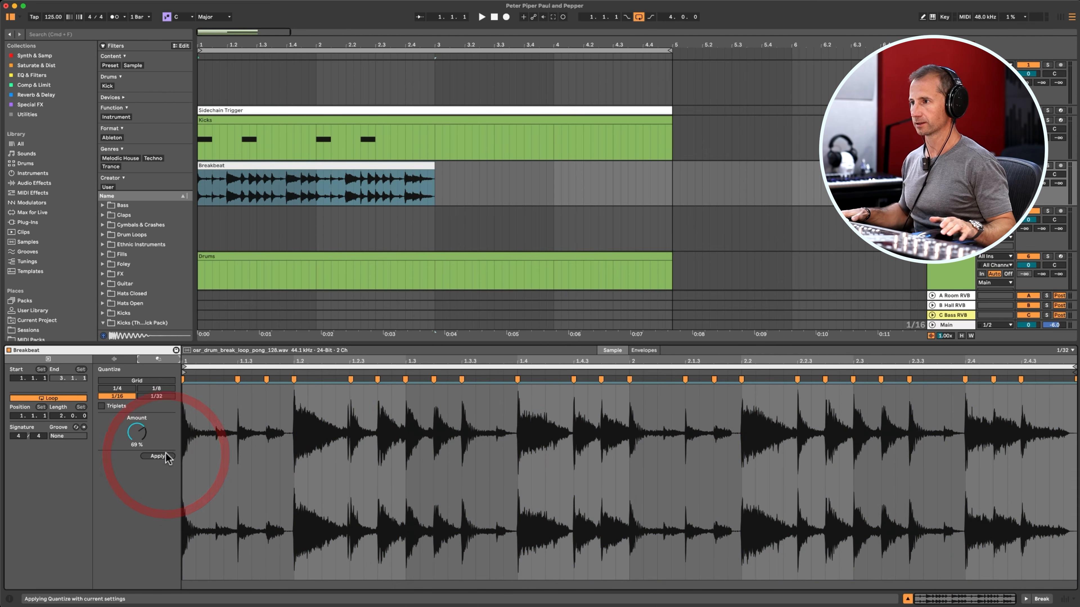
# Step: Play the quantized breakbeat with the kicks, stop playback and return to the device view
pyautogui.press('space')
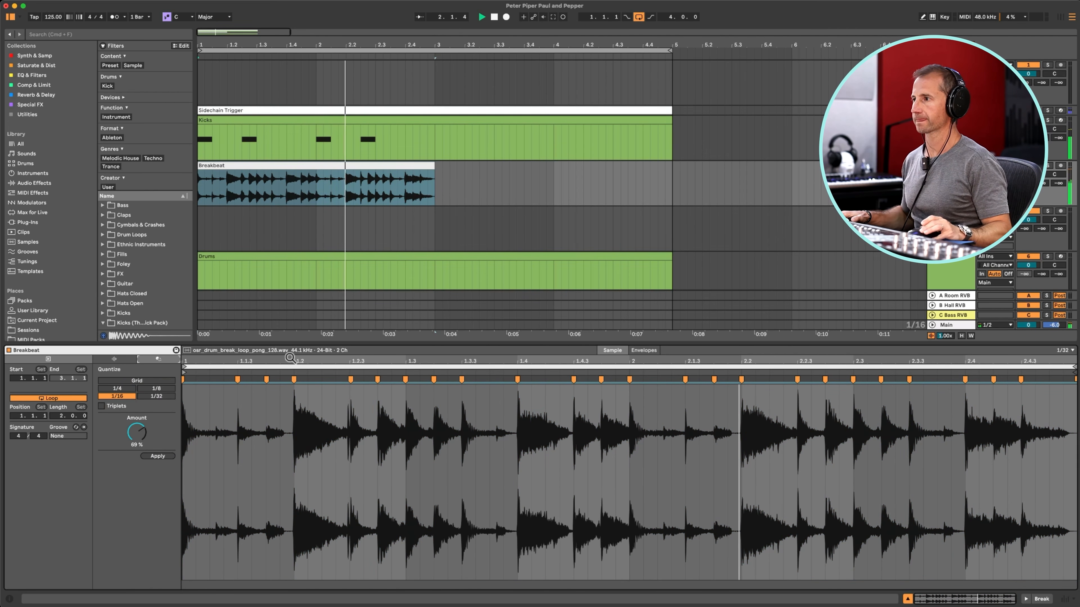
pyautogui.press('space')
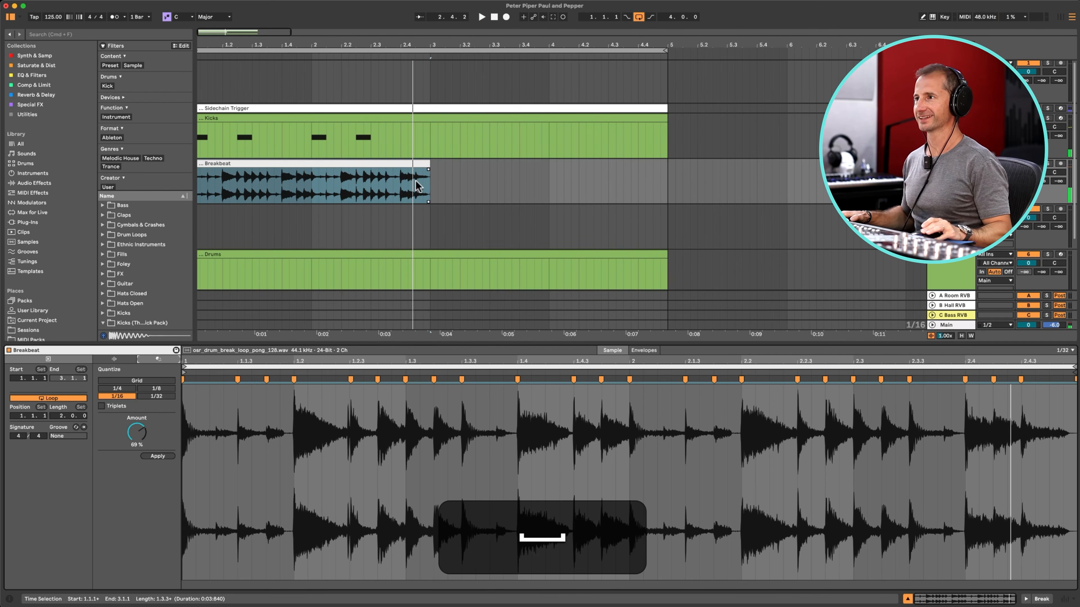
pyautogui.hotkey('shift', 'Tab')
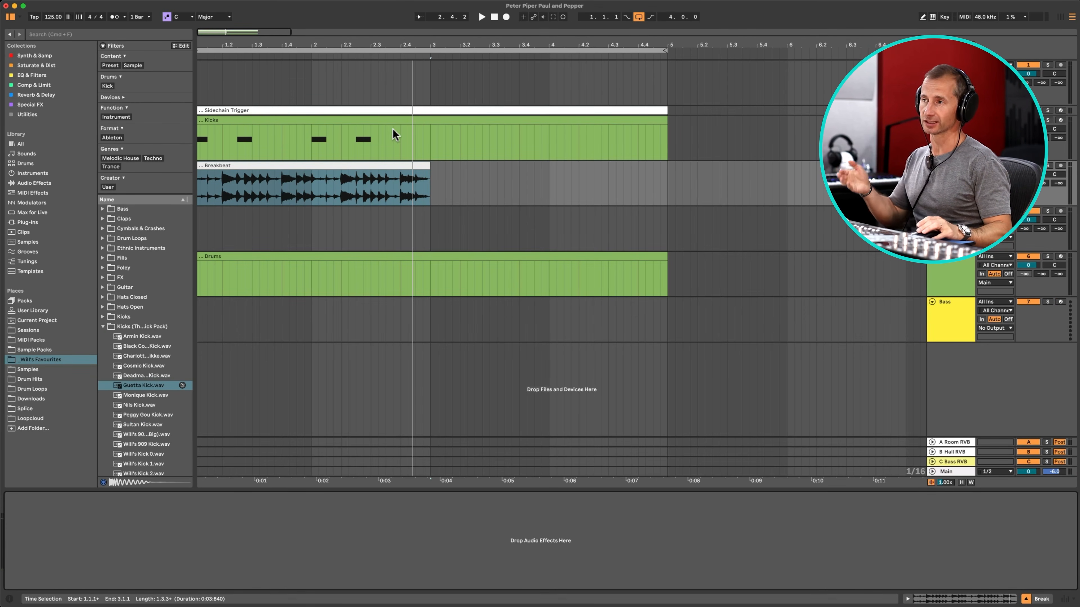
# Step: Add the Roar device from the Saturate & Dist collection to the Break track and set its routing to Multi Band
pyautogui.click(223, 179)
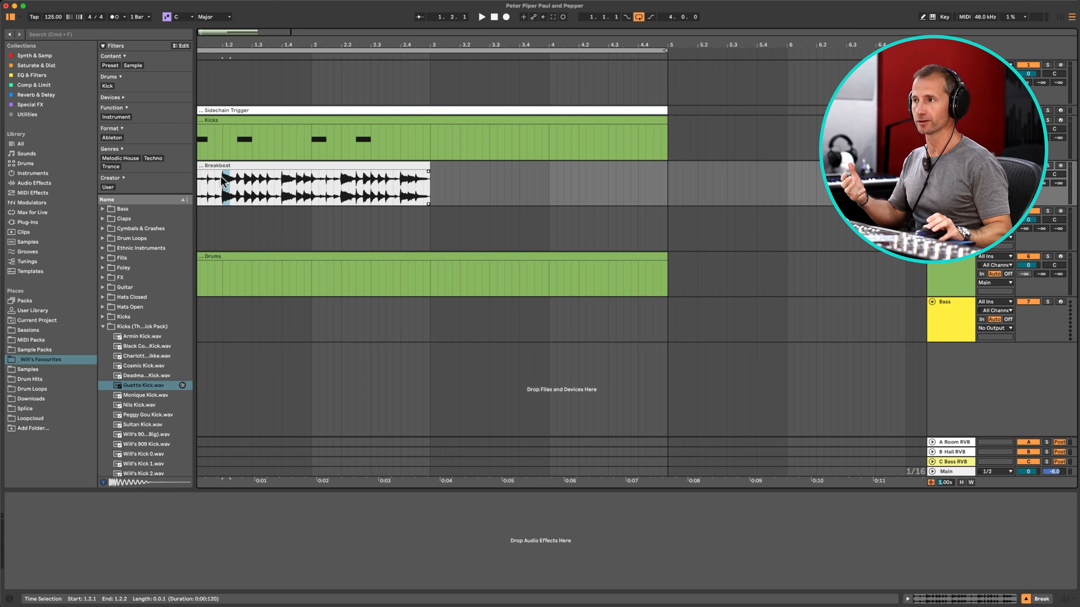
pyautogui.click(131, 328)
pyautogui.press('Left')
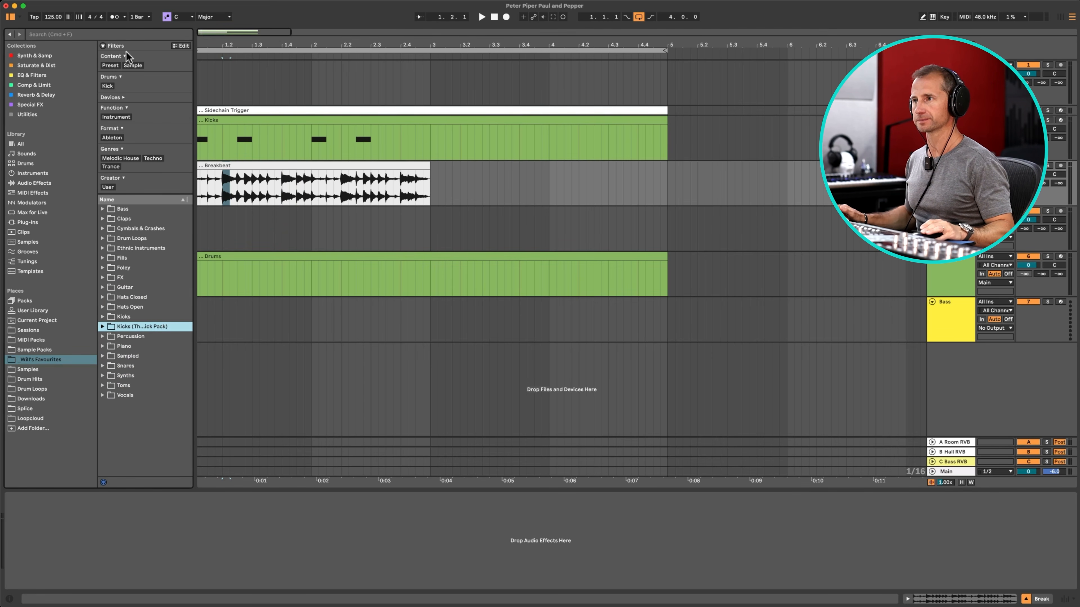
pyautogui.click(51, 66)
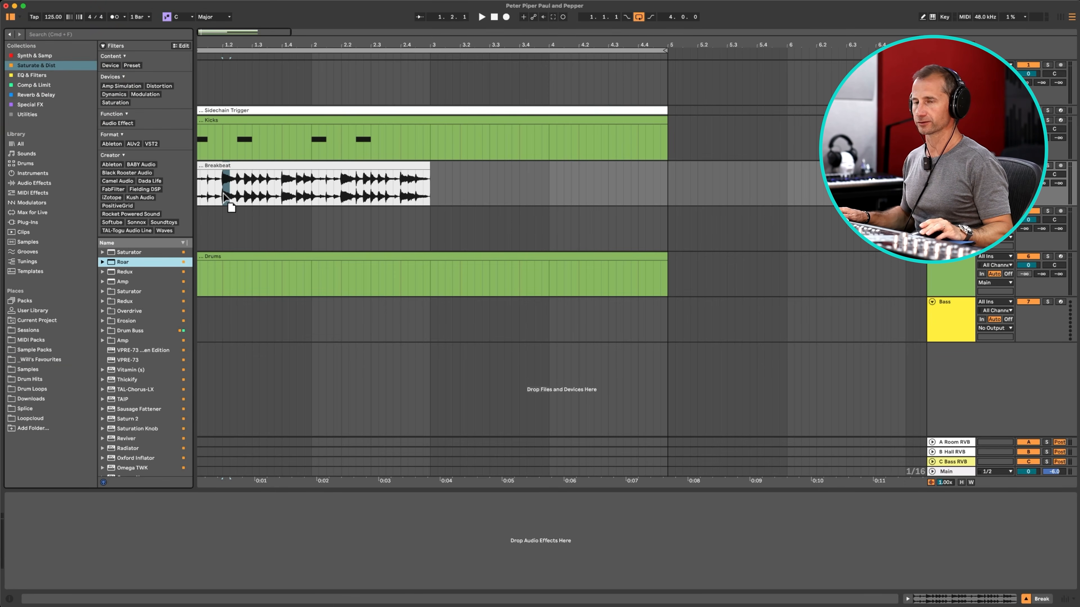
pyautogui.moveTo(225, 198); pyautogui.dragTo(225, 198)
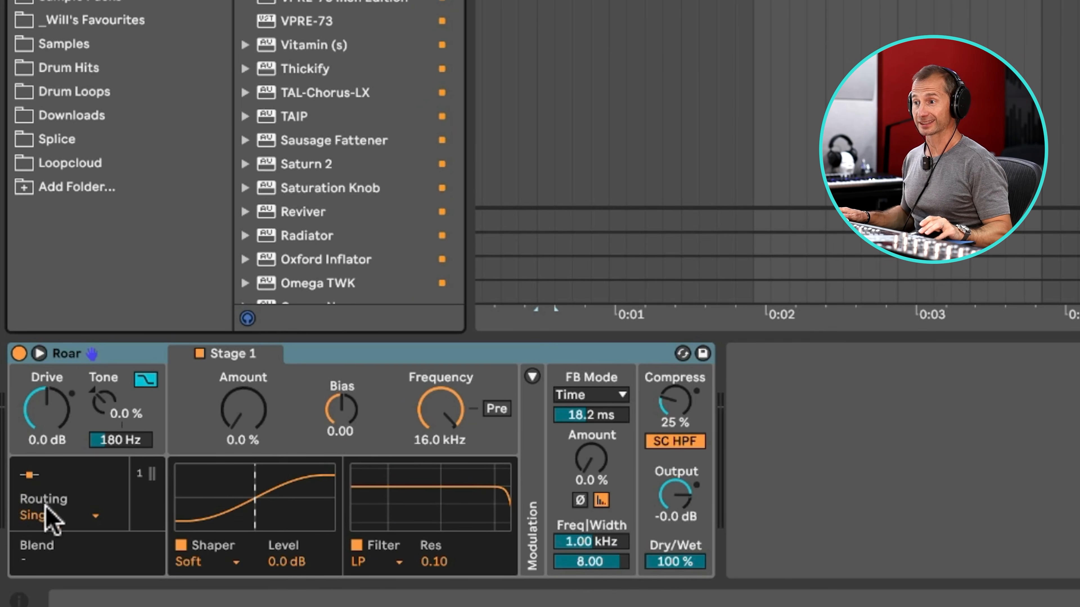
pyautogui.click(47, 516)
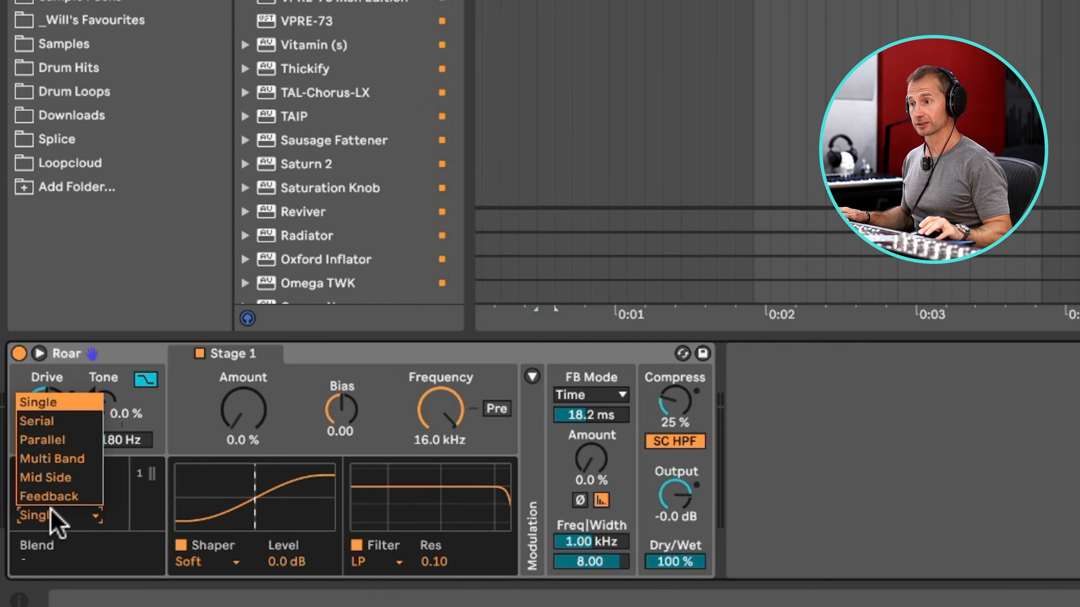
pyautogui.click(44, 458)
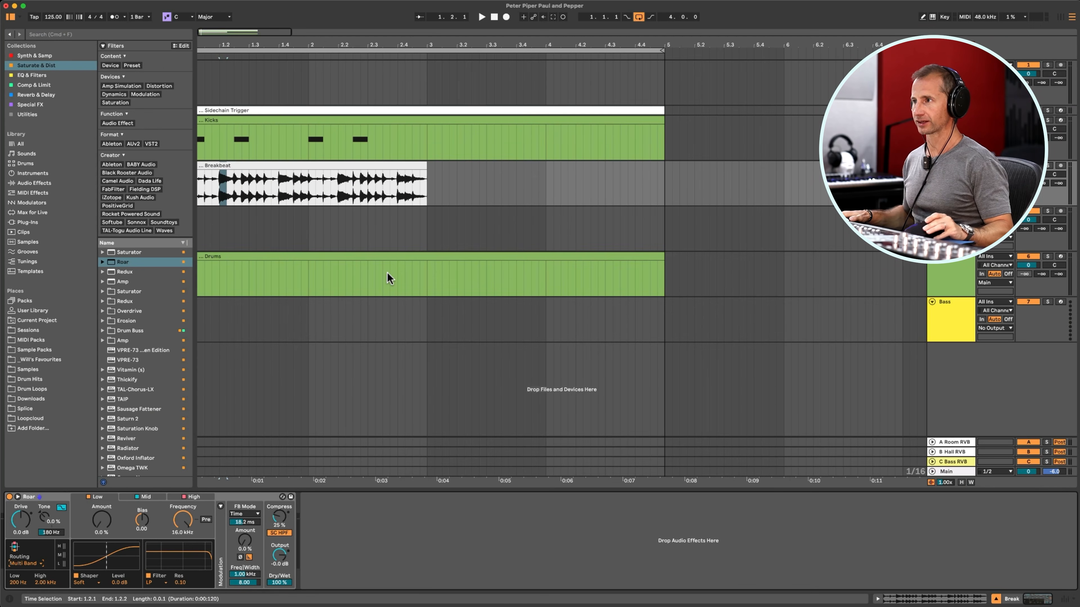
# Step: Loop the two bars covered by the Breakbeat clip and select the Break track
pyautogui.moveTo(423, 197); pyautogui.dragTo(196, 177)
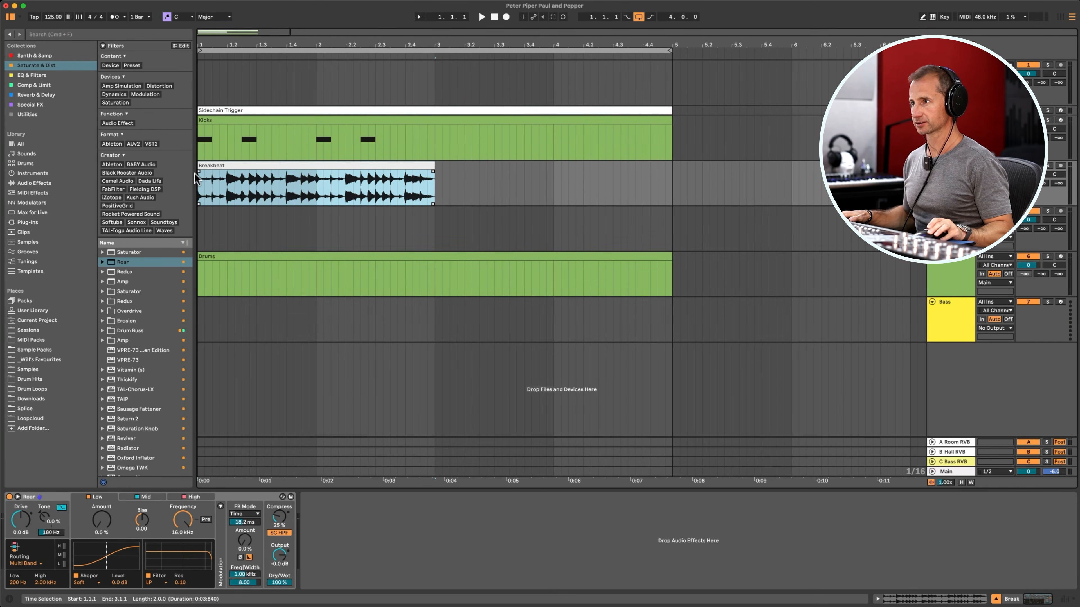
pyautogui.press('super+l')
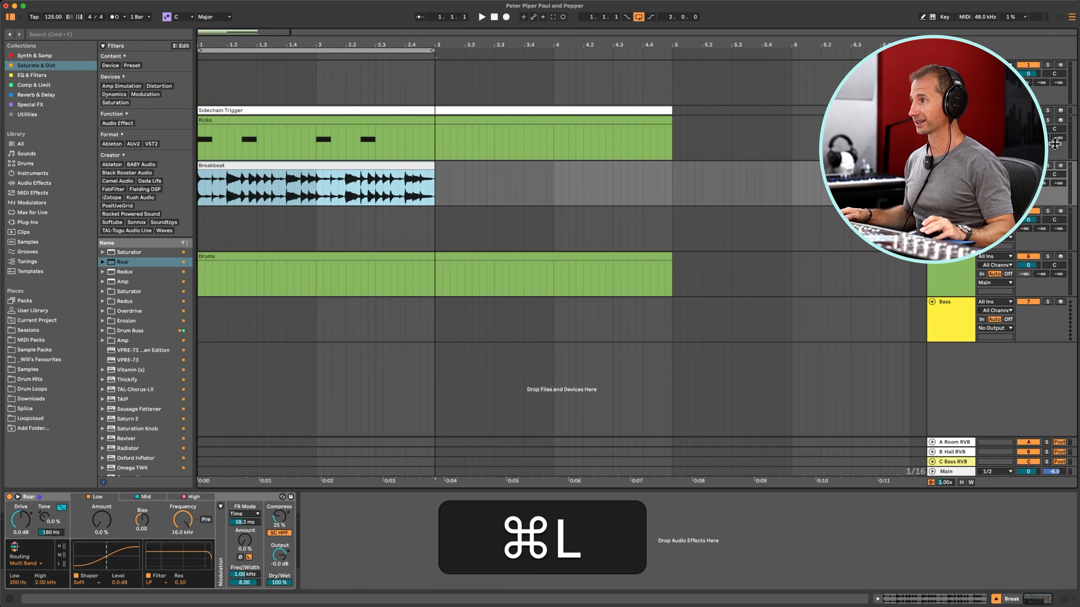
pyautogui.click(952, 166)
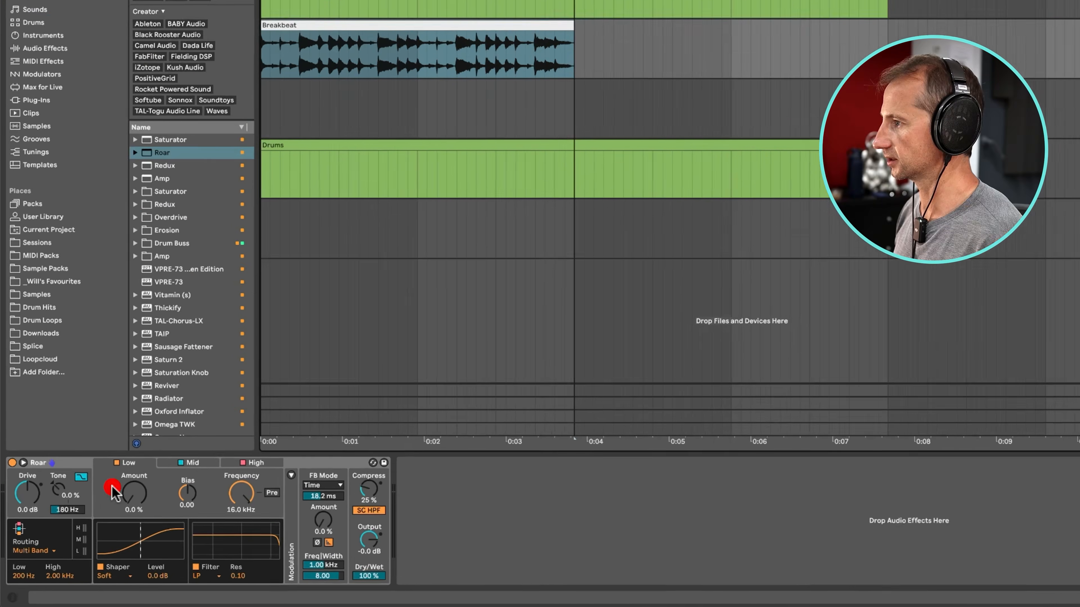
# Step: Play the loop and set the Amount of Roar's Low band to 38%, trying out its Bias
pyautogui.press('space')
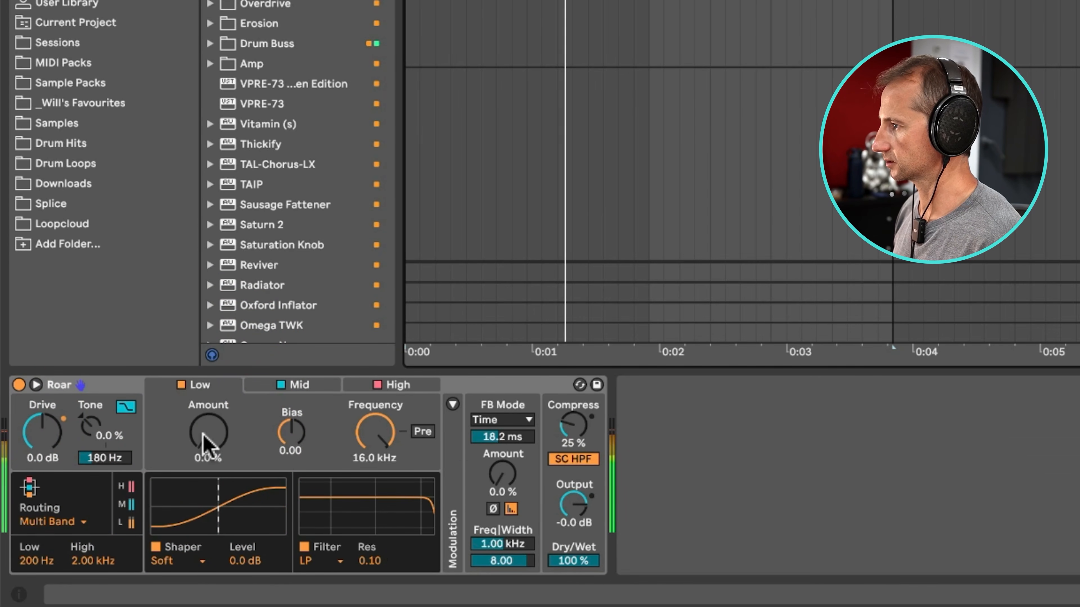
pyautogui.moveTo(203, 443); pyautogui.dragTo(204, 414)
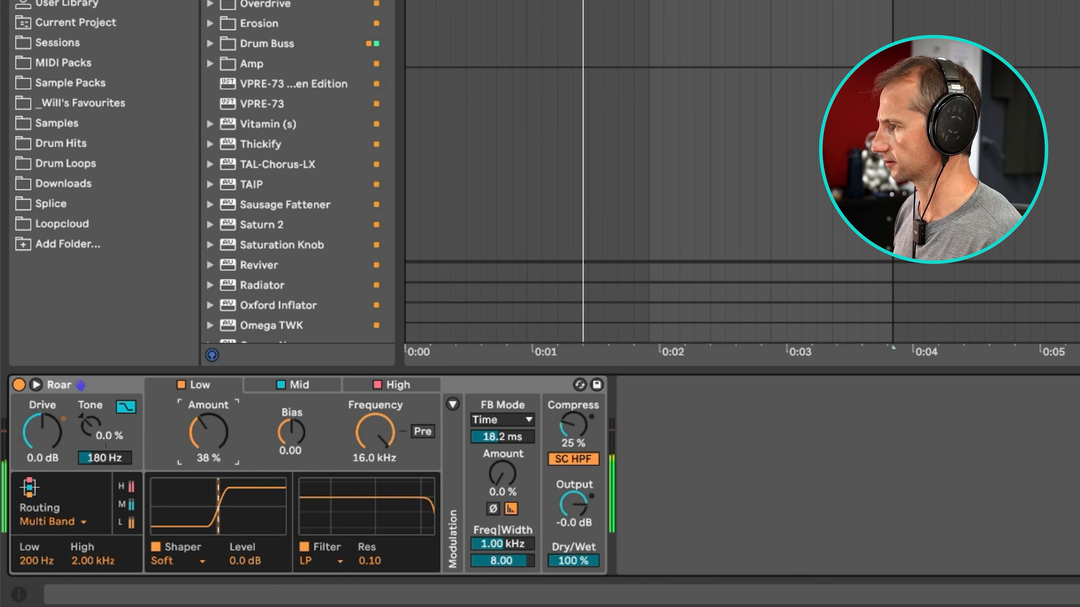
pyautogui.moveTo(286, 433); pyautogui.dragTo(287, 410)
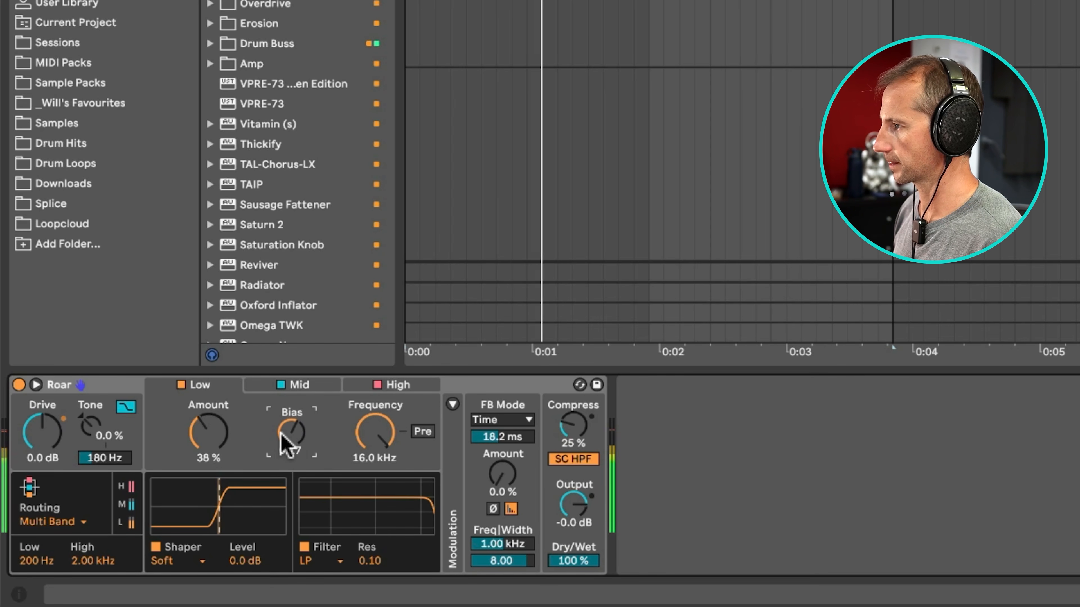
# Step: Set the Amount of Roar's Mid band to 13%, and bypass and re-enable the device to compare the sound
pyautogui.click(262, 384)
pyautogui.moveTo(211, 449); pyautogui.dragTo(212, 427)
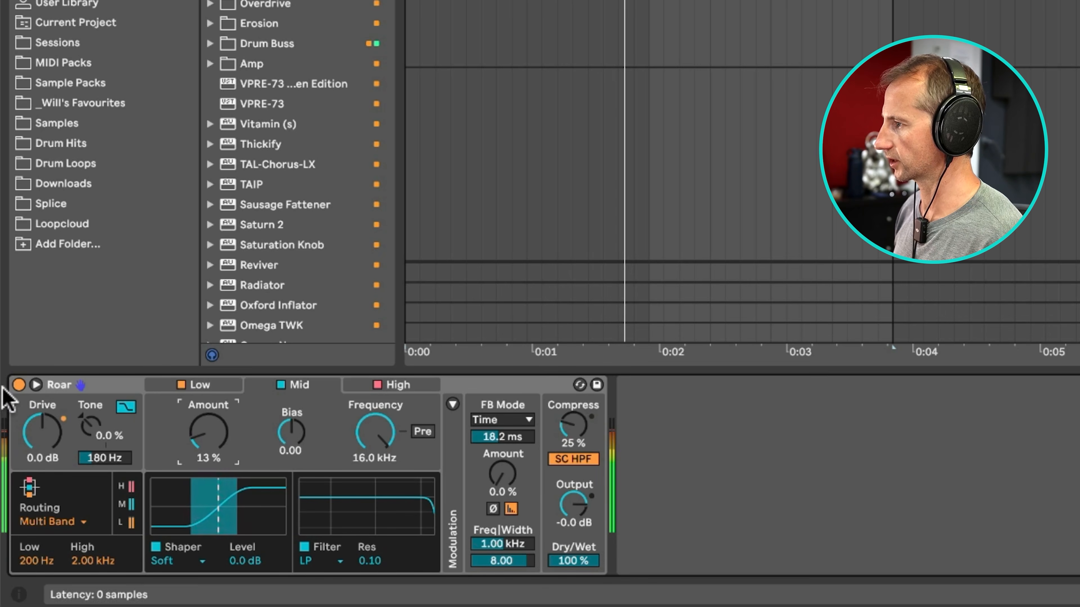
pyautogui.click(19, 384)
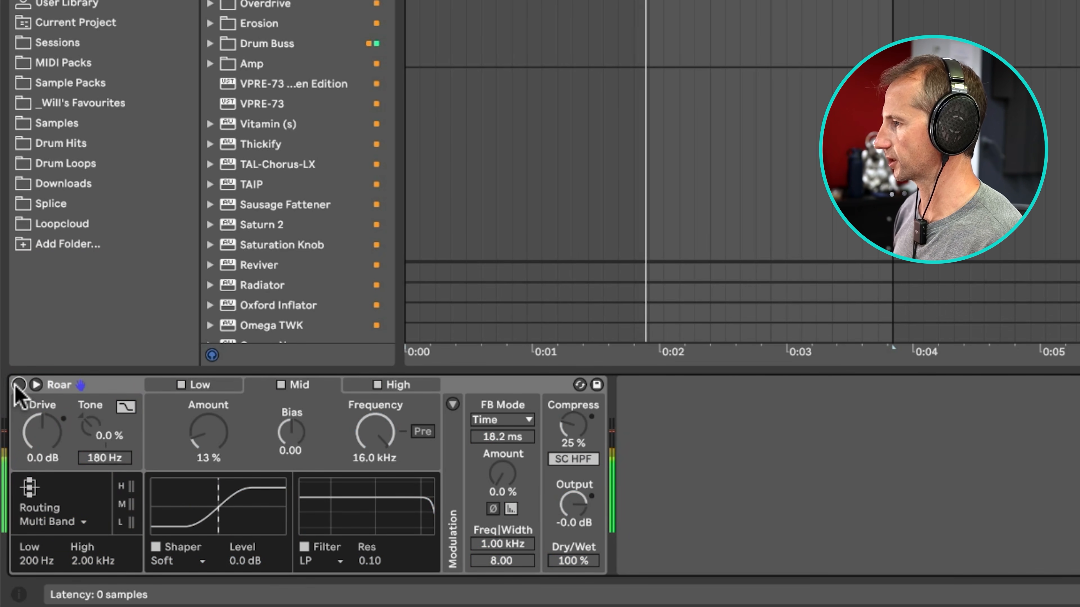
pyautogui.click(16, 387)
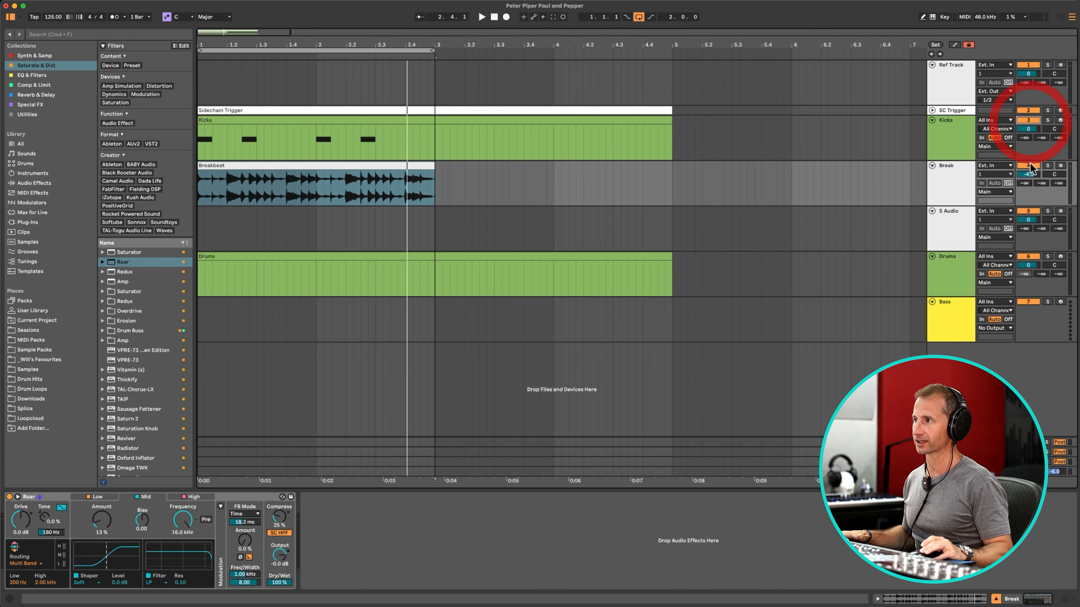
# Step: Lower the Break track's volume to -10.4 dB while the loop plays, and stop playback
pyautogui.press('space')
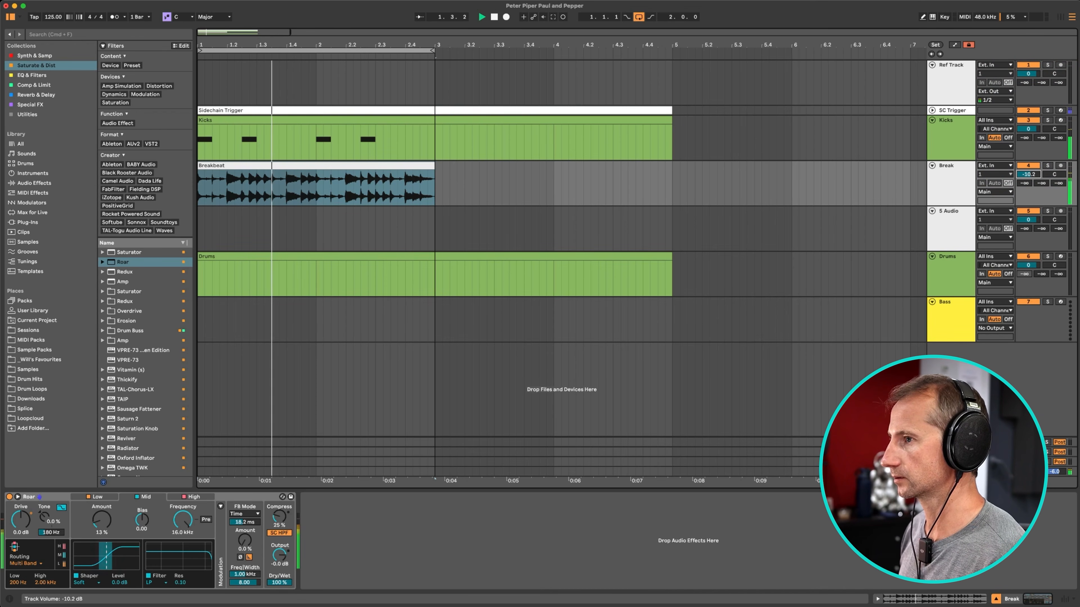
pyautogui.moveTo(1033, 172); pyautogui.dragTo(1033, 174)
pyautogui.press('XF86AudioRaiseVolume')
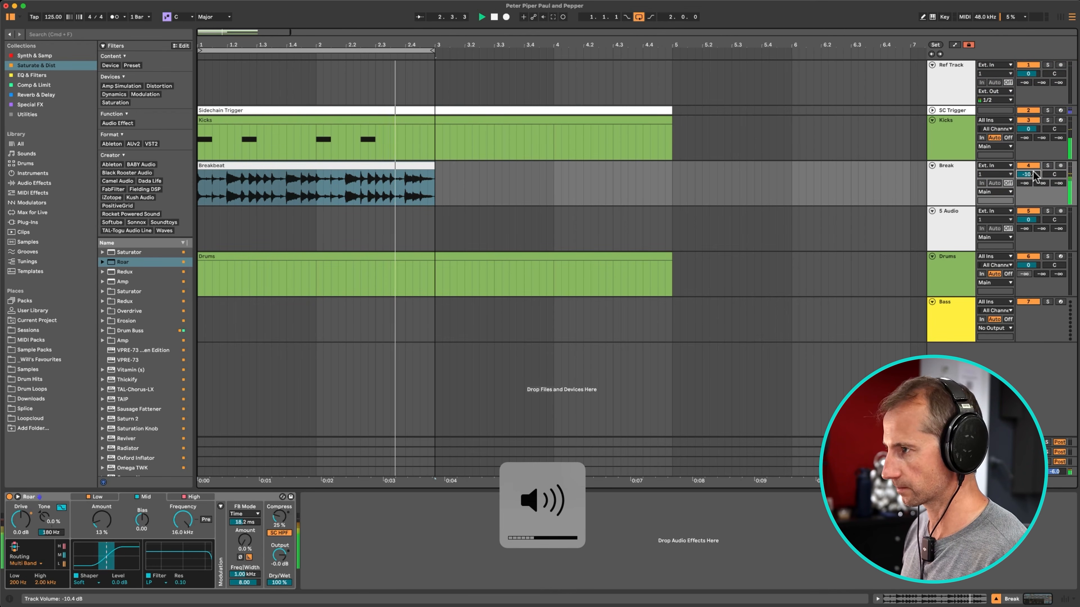
pyautogui.press('space')
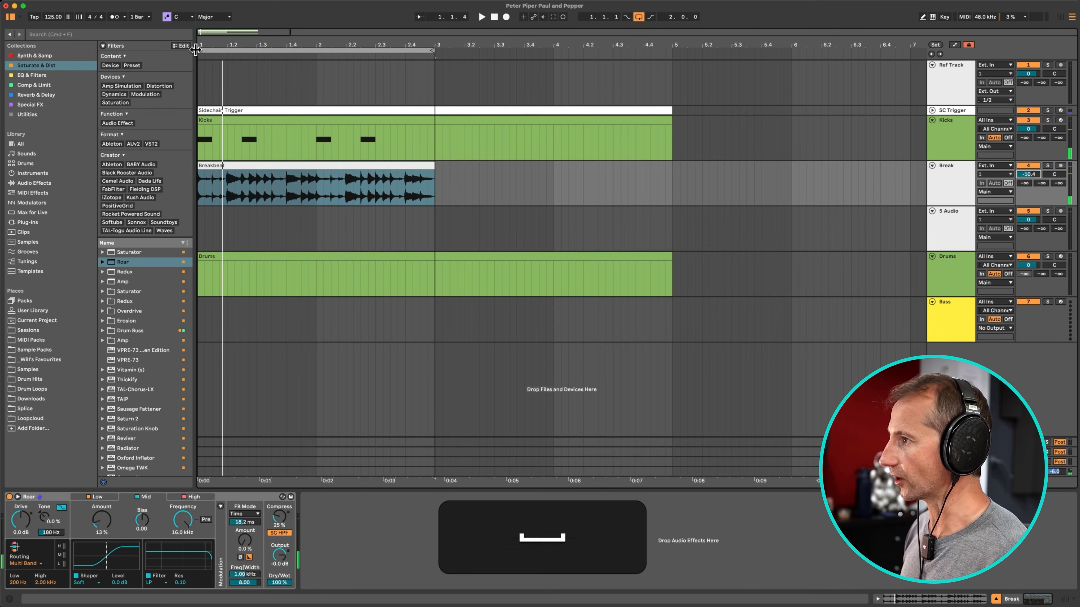
# Step: Play the opening of the Breakbeat clip in short bursts to check its first hit against the programmed kick
pyautogui.press('z')
pyautogui.click(210, 166)
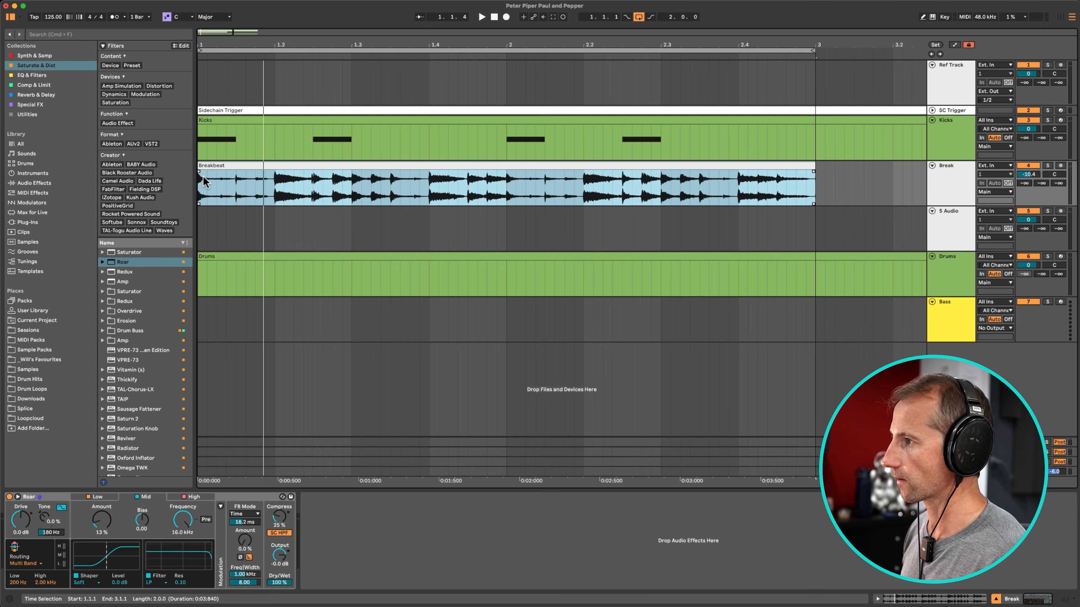
pyautogui.press('space')
pyautogui.press('space')
pyautogui.press('space')
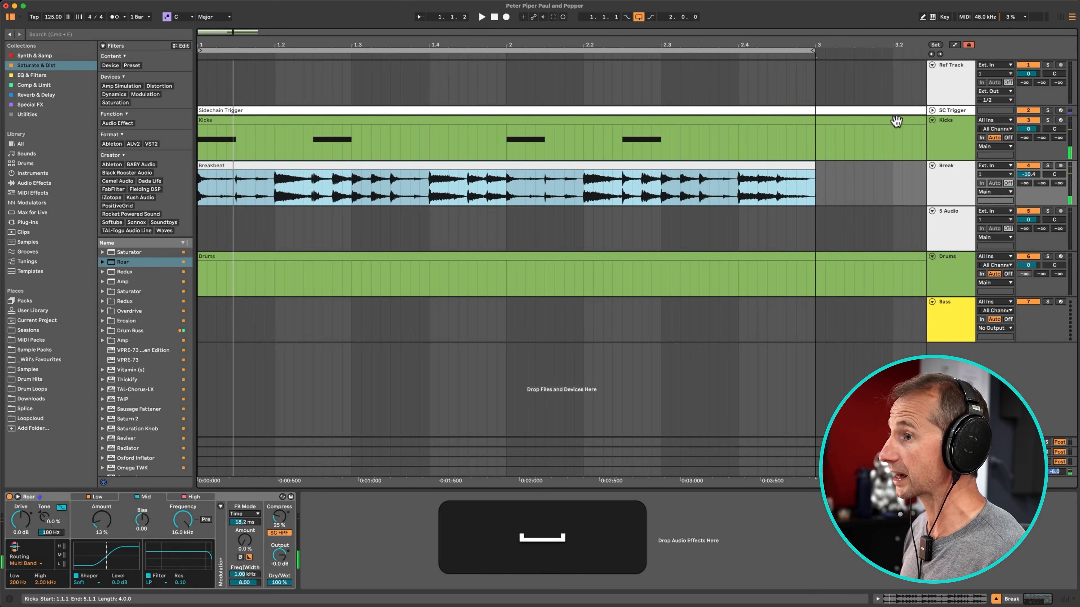
pyautogui.click(1036, 169)
pyautogui.press('space')
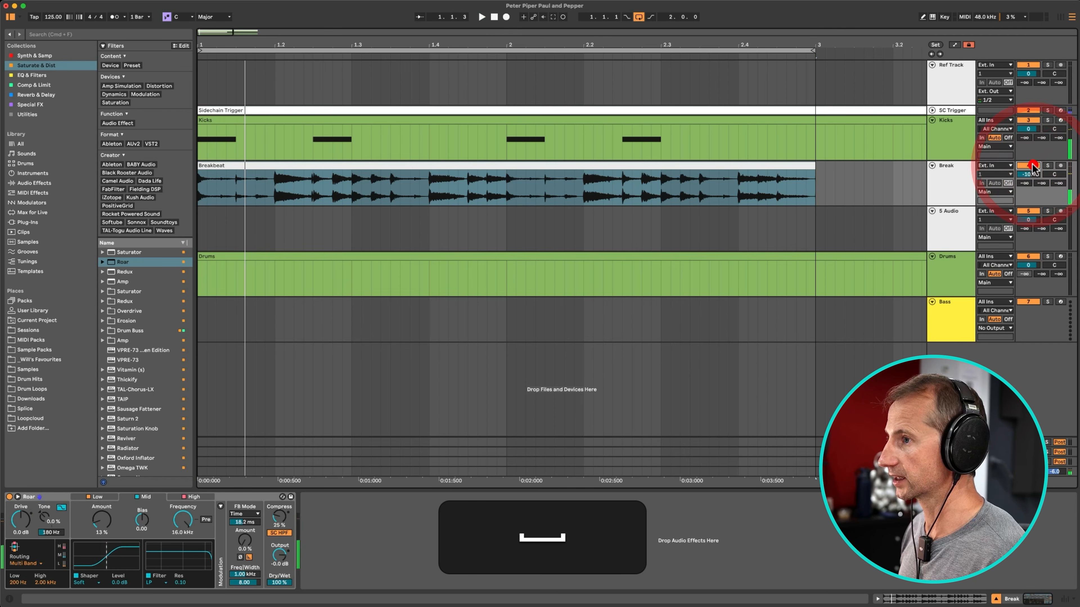
# Step: Copy the Breakbeat slice from 1.1.1 to 1.1.3 and paste it under the other kicks at 1.2.3, 2.1.1 and 2.2.3
pyautogui.click(204, 187)
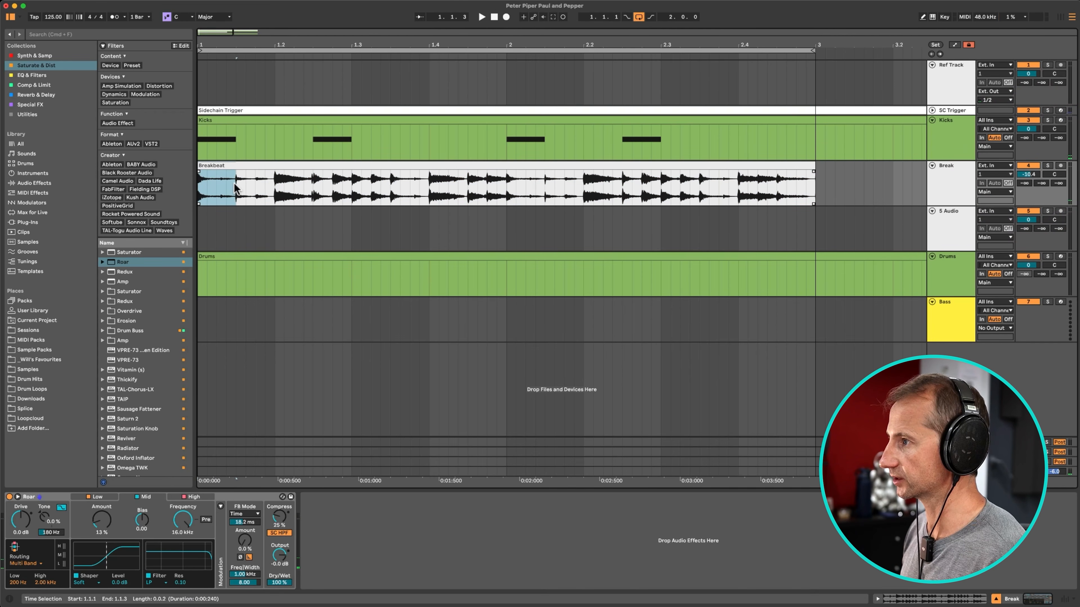
pyautogui.press('super+c')
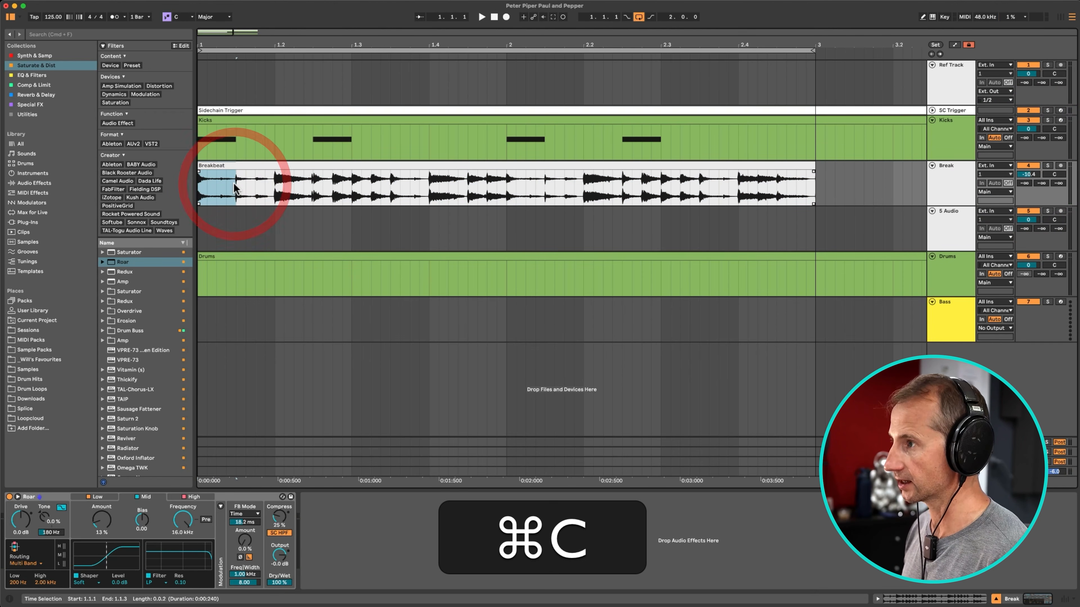
pyautogui.click(314, 188)
pyautogui.press('super+v')
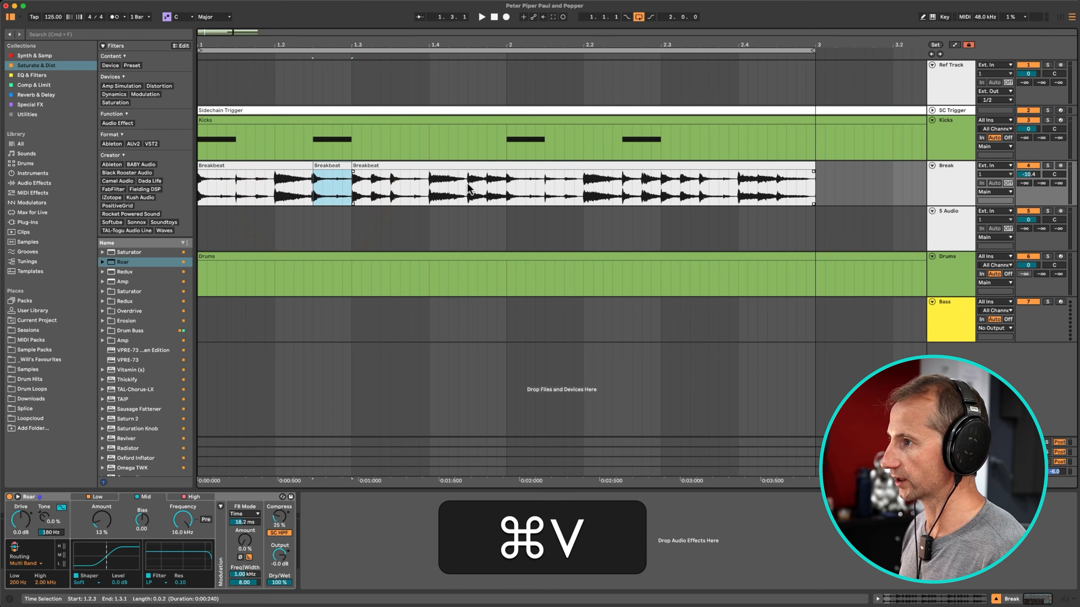
pyautogui.click(502, 196)
pyautogui.press('super+v')
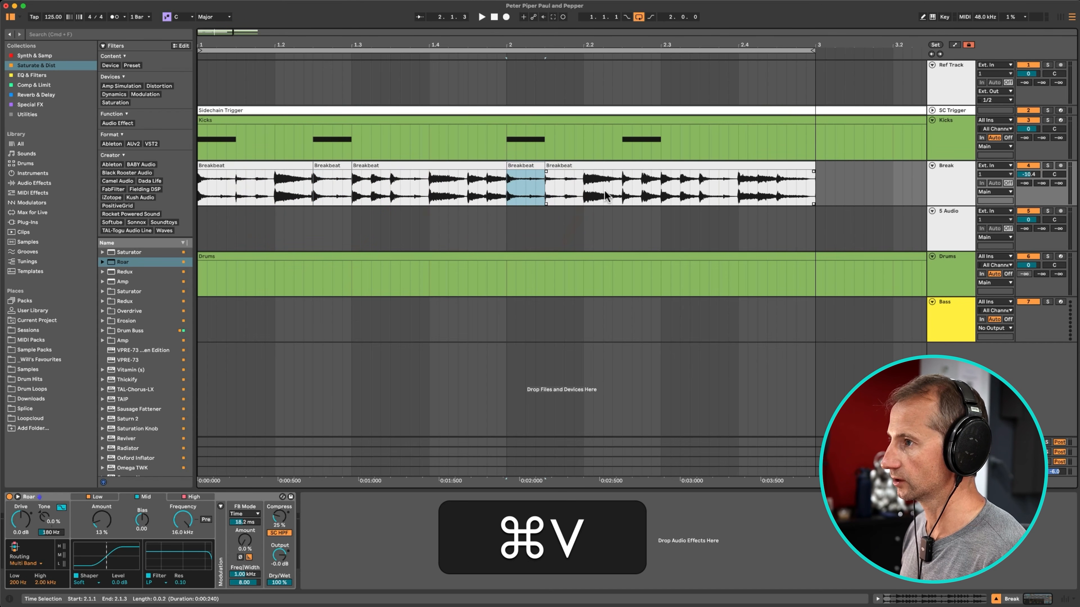
pyautogui.click(620, 193)
pyautogui.press('super+v')
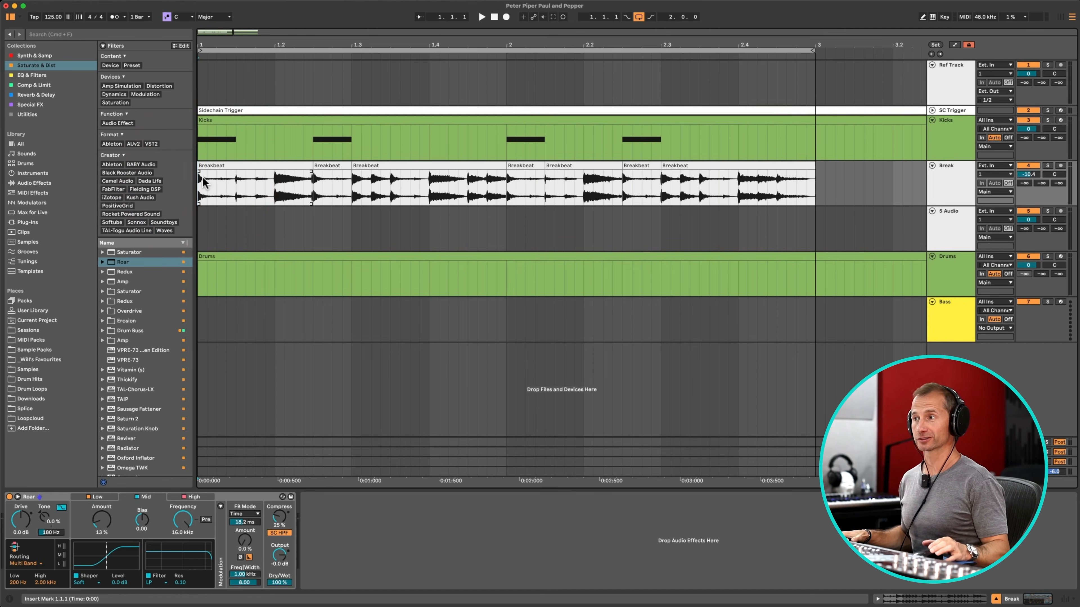
# Step: Play the edited break and extend the slice pasted at 1.2.3 up to 2.1.1, over the neighbouring Breakbeat segment
pyautogui.press('space')
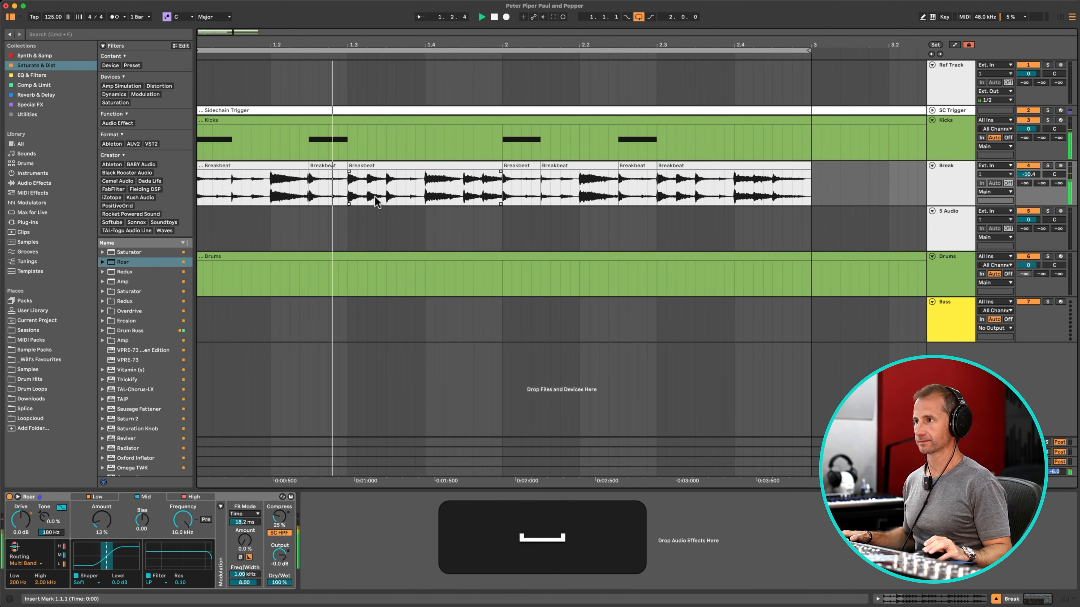
pyautogui.press('space')
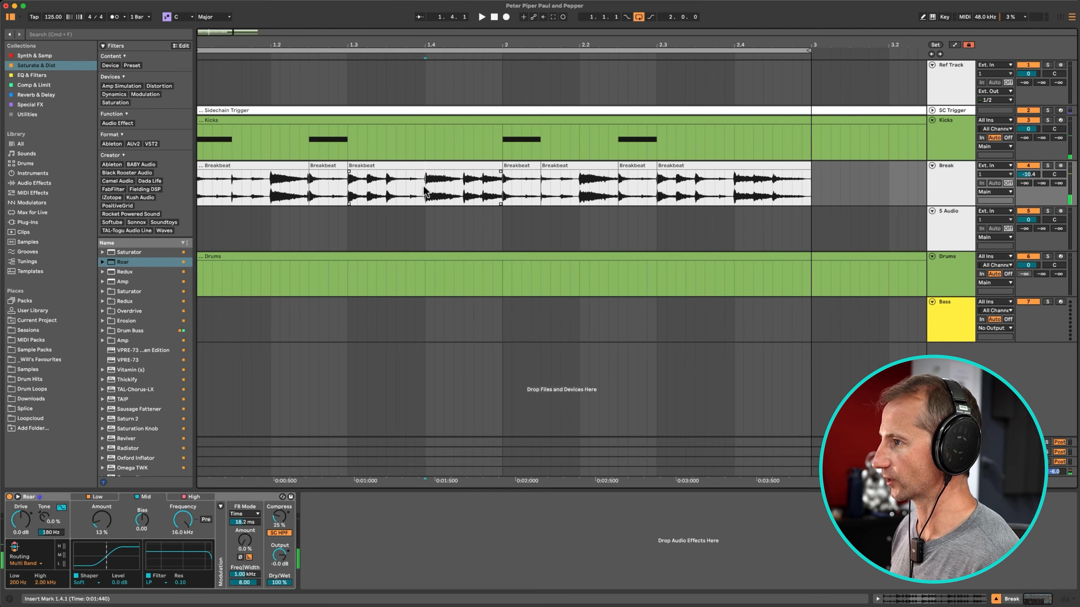
pyautogui.click(423, 184)
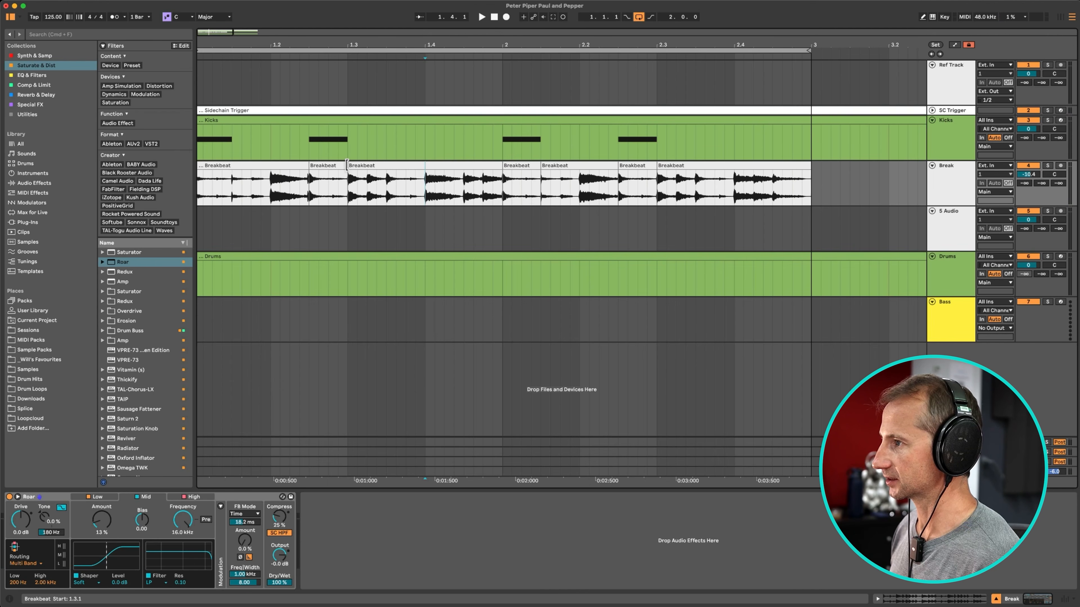
pyautogui.moveTo(344, 166); pyautogui.dragTo(499, 169)
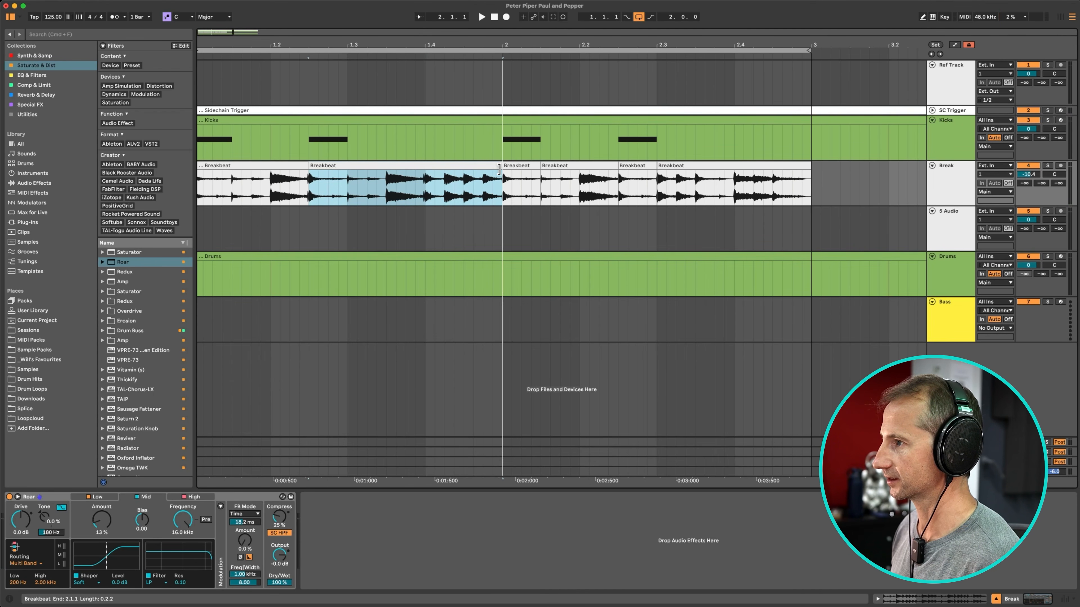
pyautogui.click(497, 171)
# Step: Play the rearranged break with the kicks, restarting from bar 1 to check the new groove
pyautogui.press('space')
pyautogui.click(201, 190)
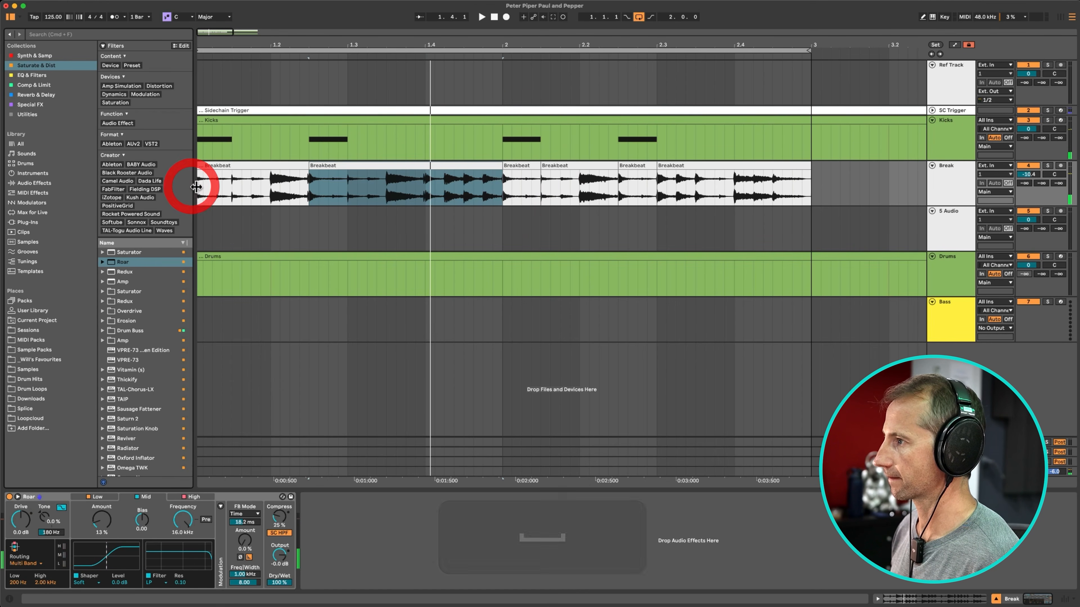
pyautogui.press('space')
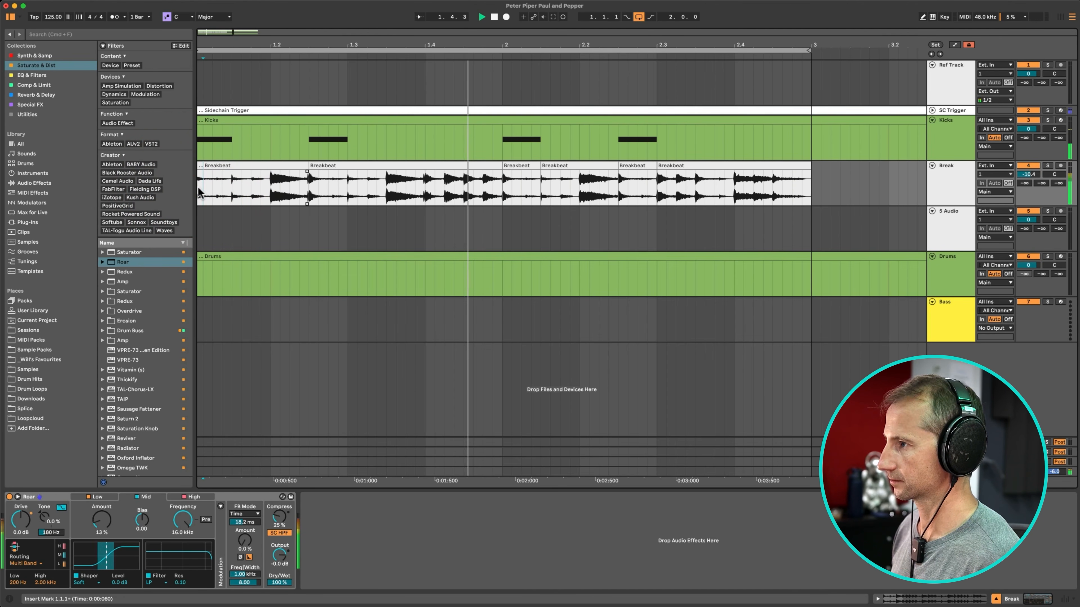
pyautogui.press('space')
pyautogui.hscroll(-1, 219, 186)
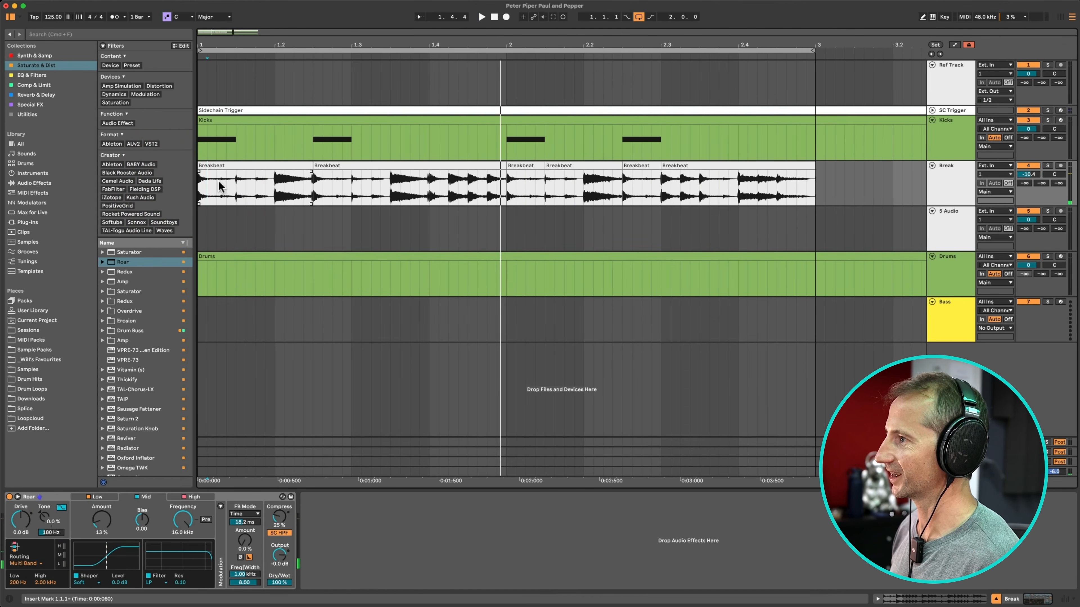
pyautogui.press('space')
pyautogui.click(200, 186)
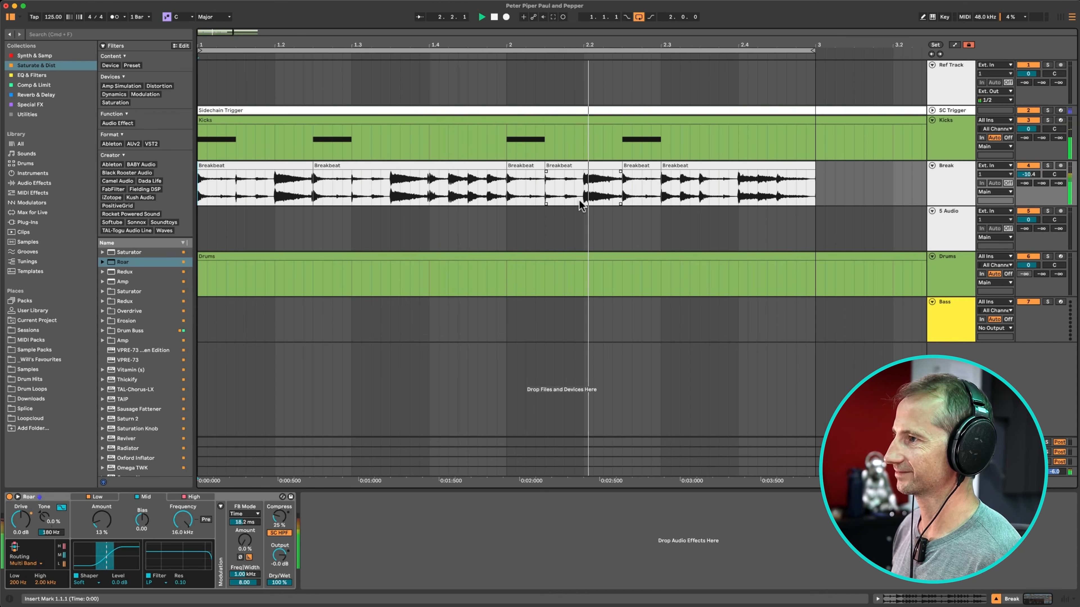
# Step: Split the Breakbeat at 2.4.1, move its last beat to 4.4.1, and paste the slice from 2.2.1 to 2.2.3 at 2.4.1
pyautogui.press('space')
pyautogui.moveTo(585, 202); pyautogui.dragTo(624, 200)
pyautogui.press('super+c')
pyautogui.click(736, 194)
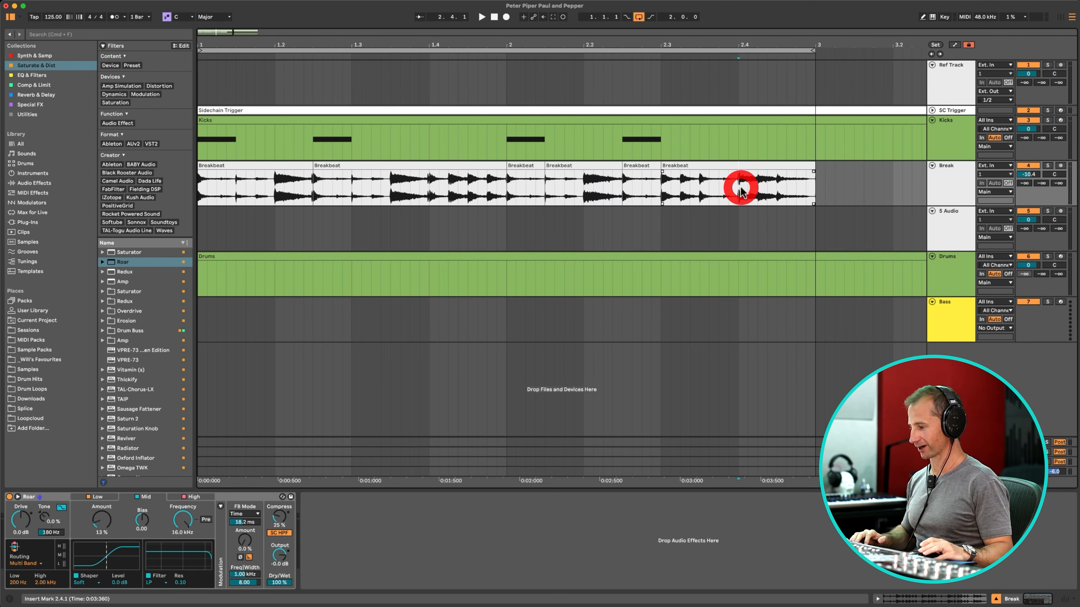
pyautogui.press('super+e')
pyautogui.moveTo(634, 45); pyautogui.dragTo(633, 13)
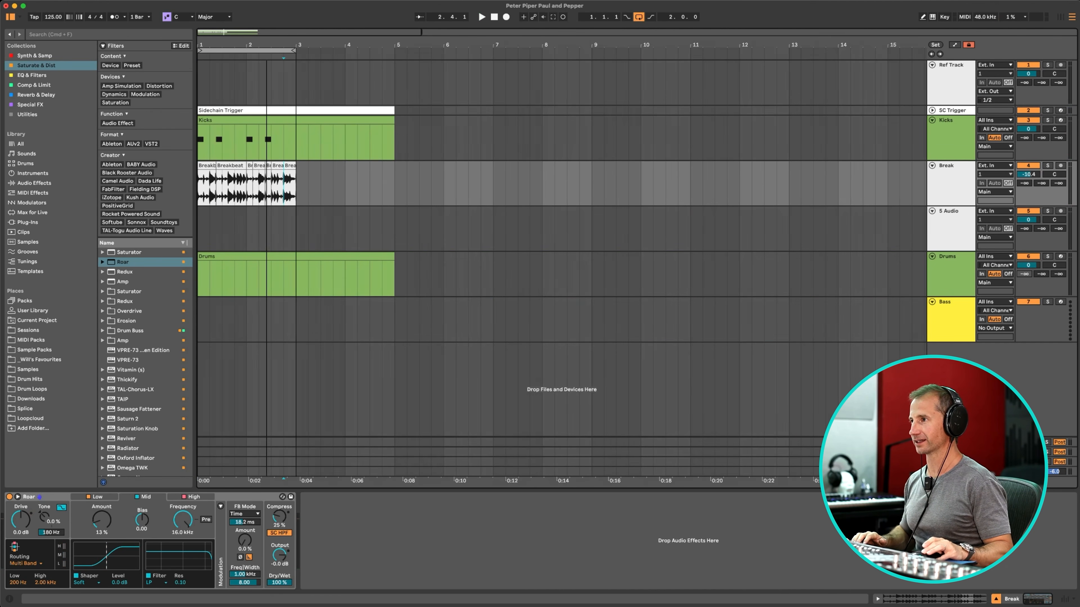
pyautogui.moveTo(289, 162); pyautogui.dragTo(387, 175)
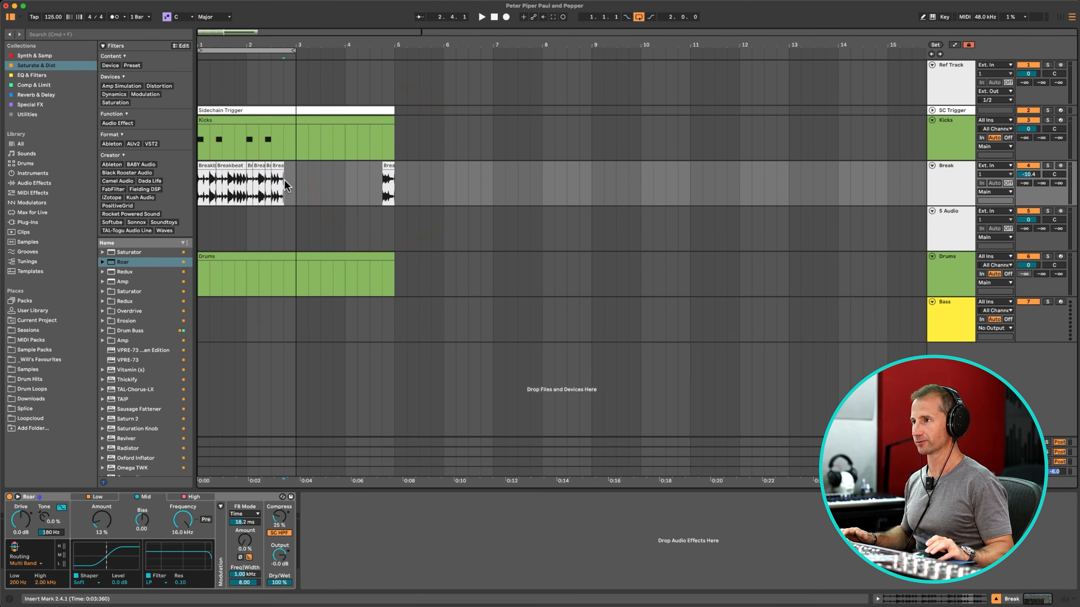
pyautogui.press('super+v')
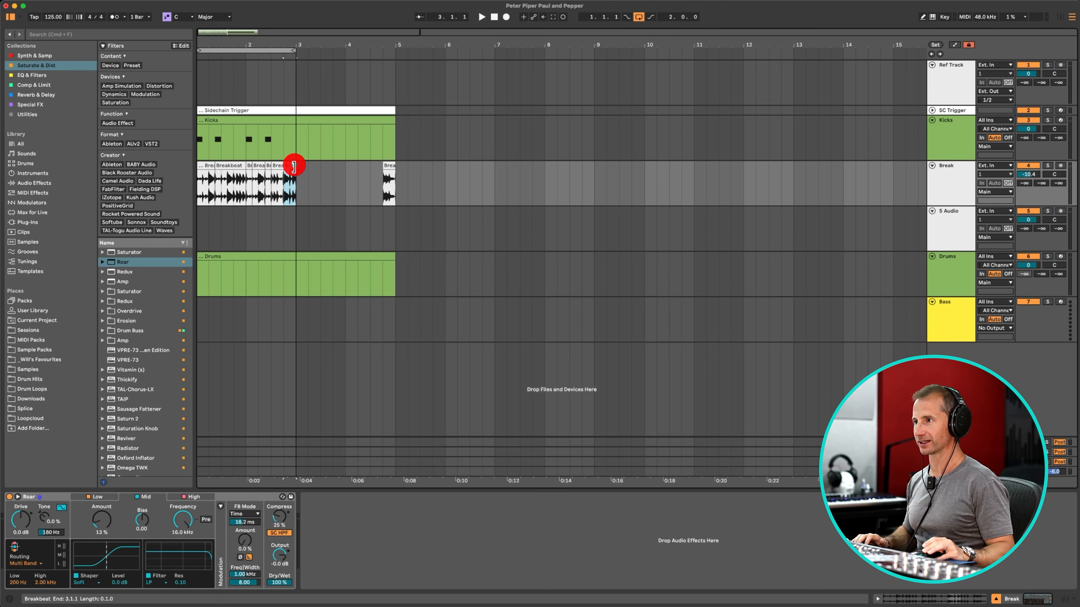
# Step: Copy the edited break from 1.1.1 to 2.4.1 and paste it at 3.1.1
pyautogui.moveTo(293, 167); pyautogui.dragTo(211, 187)
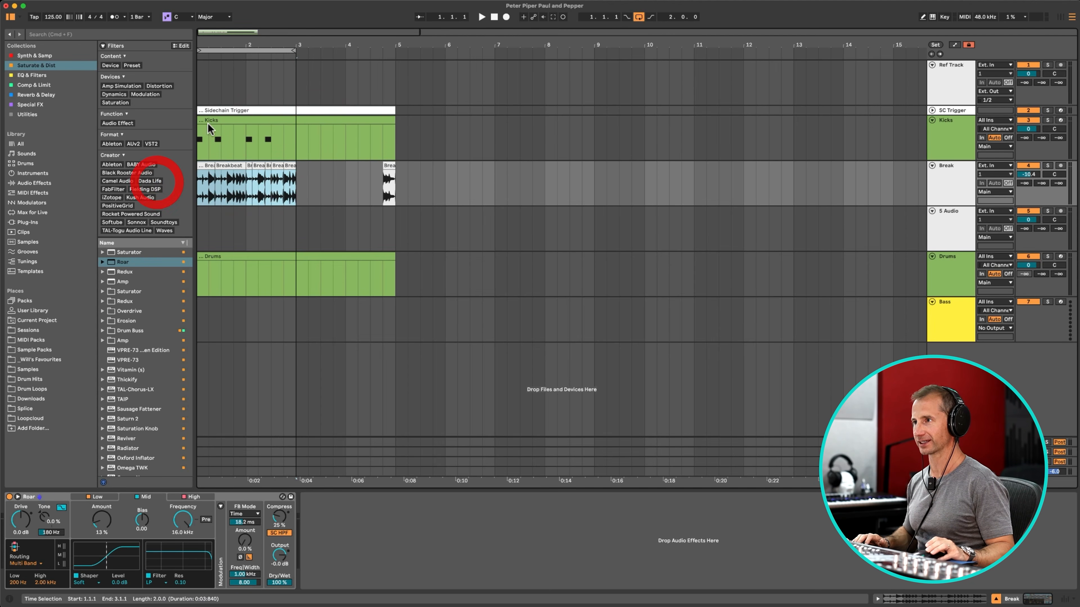
pyautogui.hscroll(-1, 220, 76)
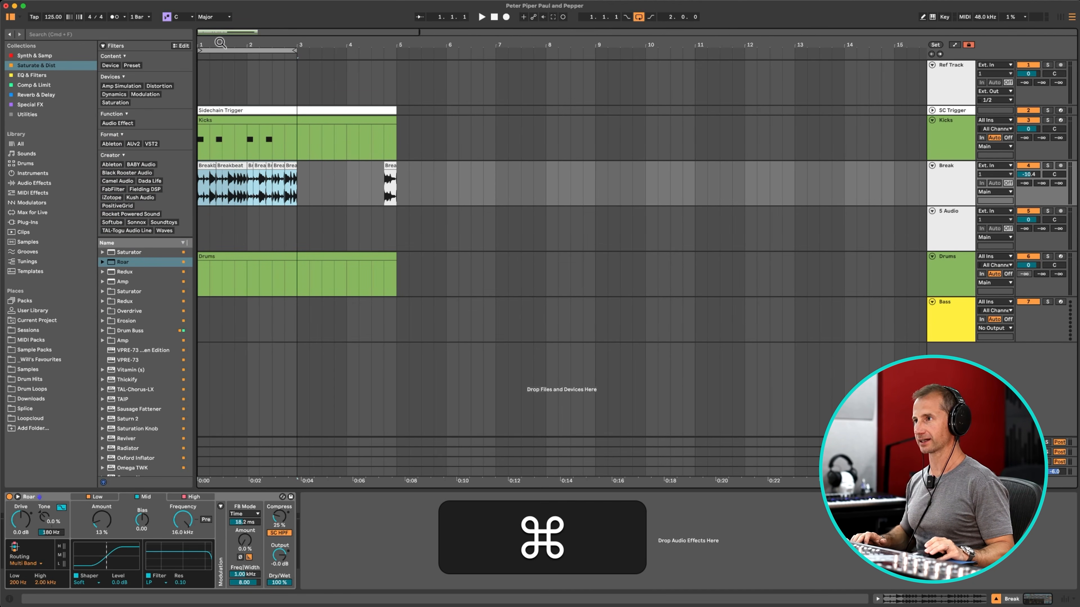
pyautogui.click(287, 184)
pyautogui.press('super+c')
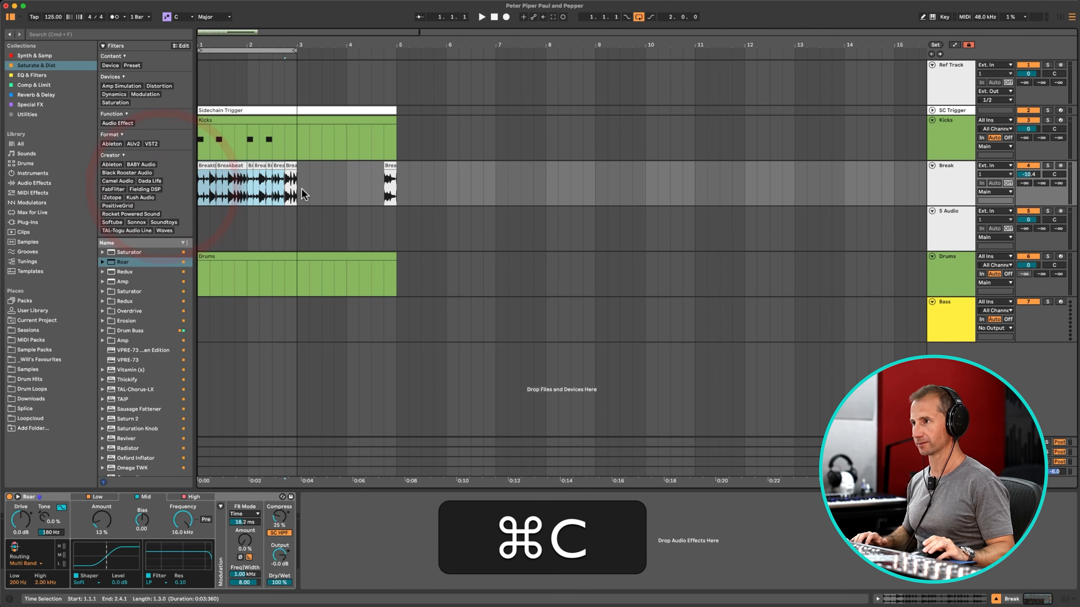
pyautogui.click(296, 190)
pyautogui.press('super+v')
# Step: Duplicate the first two bars of the Kicks clip to 3.1.1 and play the extended pattern
pyautogui.click(213, 121)
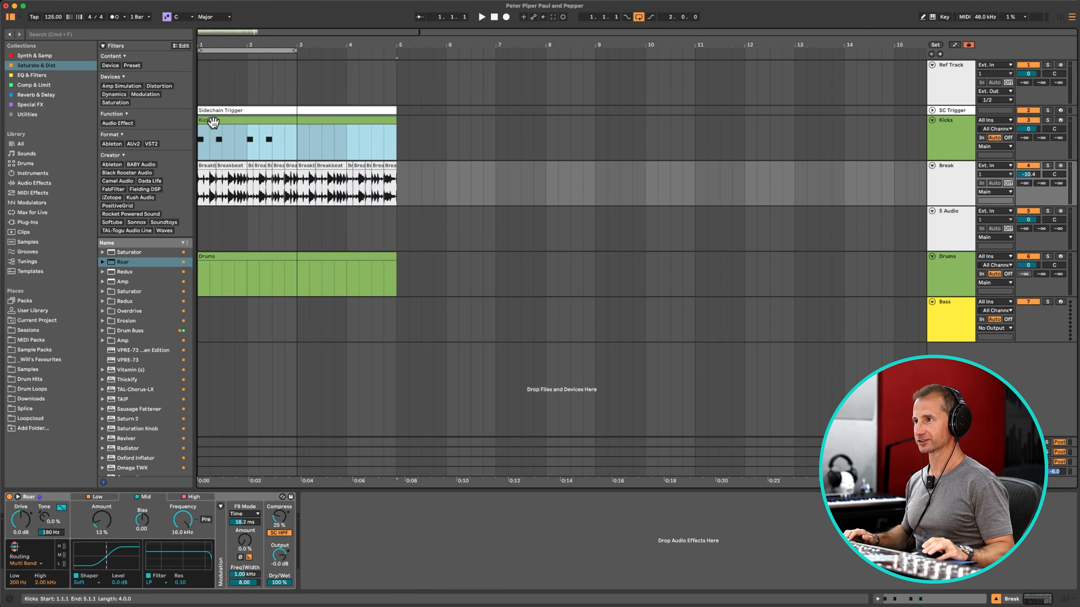
pyautogui.press('super+d')
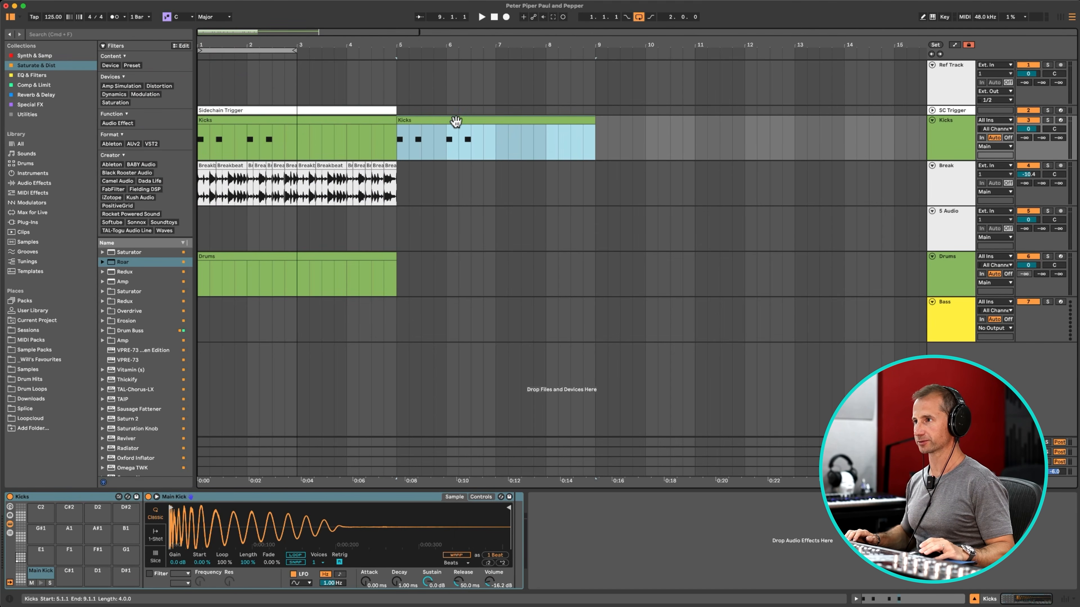
pyautogui.moveTo(455, 121); pyautogui.dragTo(176, 137)
pyautogui.click(302, 137)
pyautogui.press('super+d')
pyautogui.press('super+space')
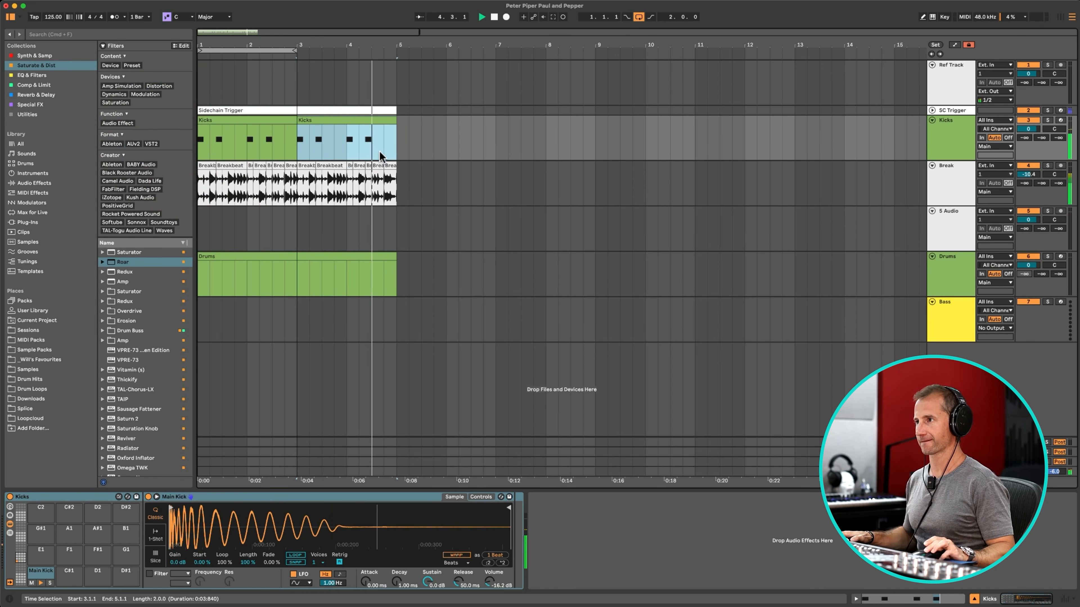
pyautogui.press('space')
# Step: Copy the half-beat snare slice at 4.2.1 and play bar 4 from 4.1.1 to locate the spot for an extra hit
pyautogui.moveTo(398, 185); pyautogui.dragTo(221, 183)
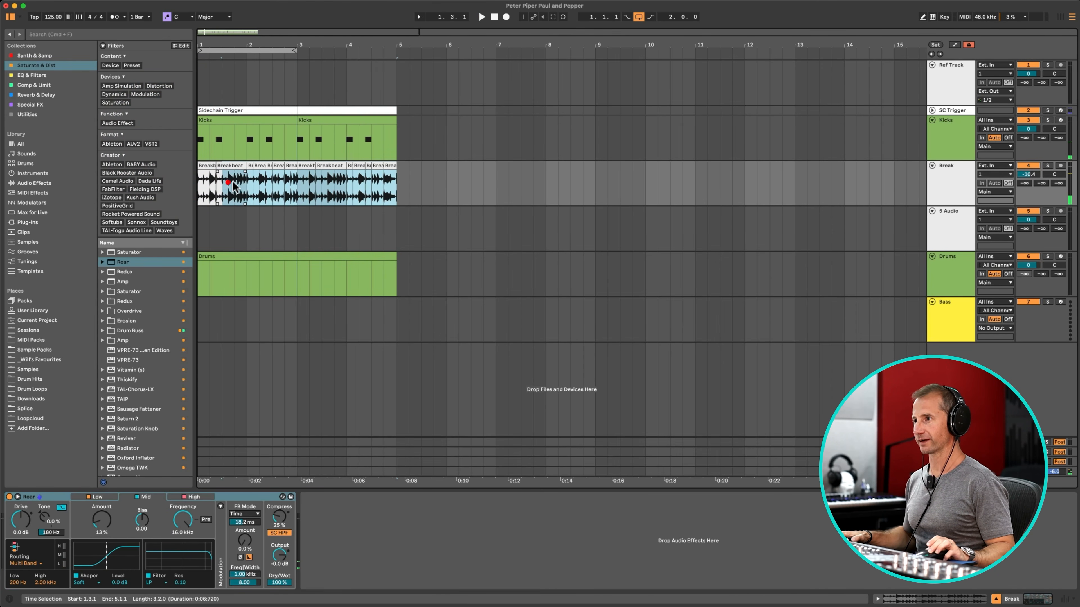
pyautogui.moveTo(362, 45); pyautogui.dragTo(350, 36)
pyautogui.click(348, 200)
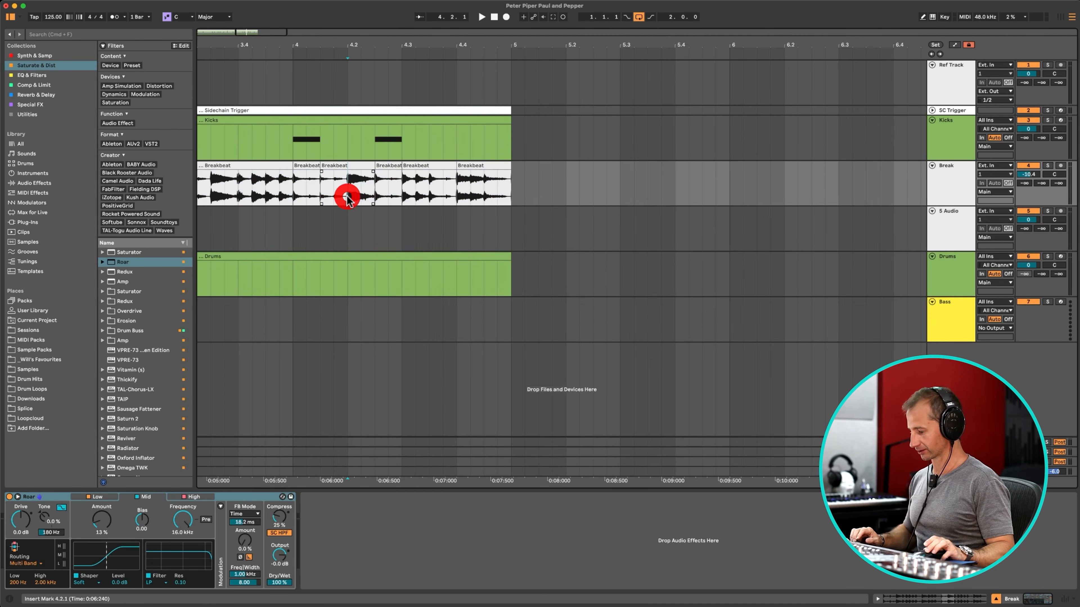
pyautogui.press('space')
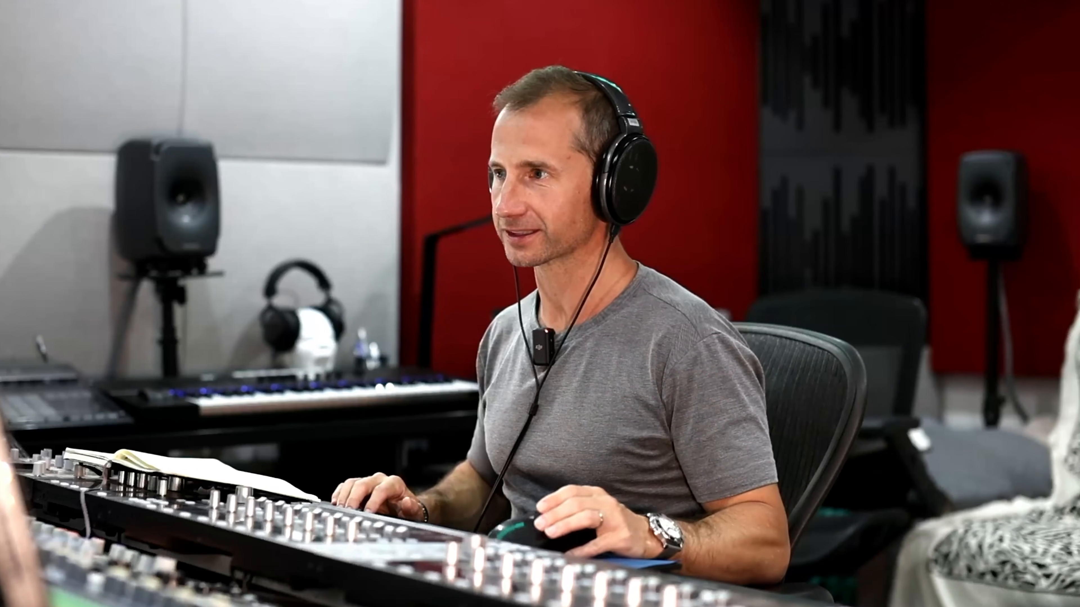
pyautogui.click(293, 187)
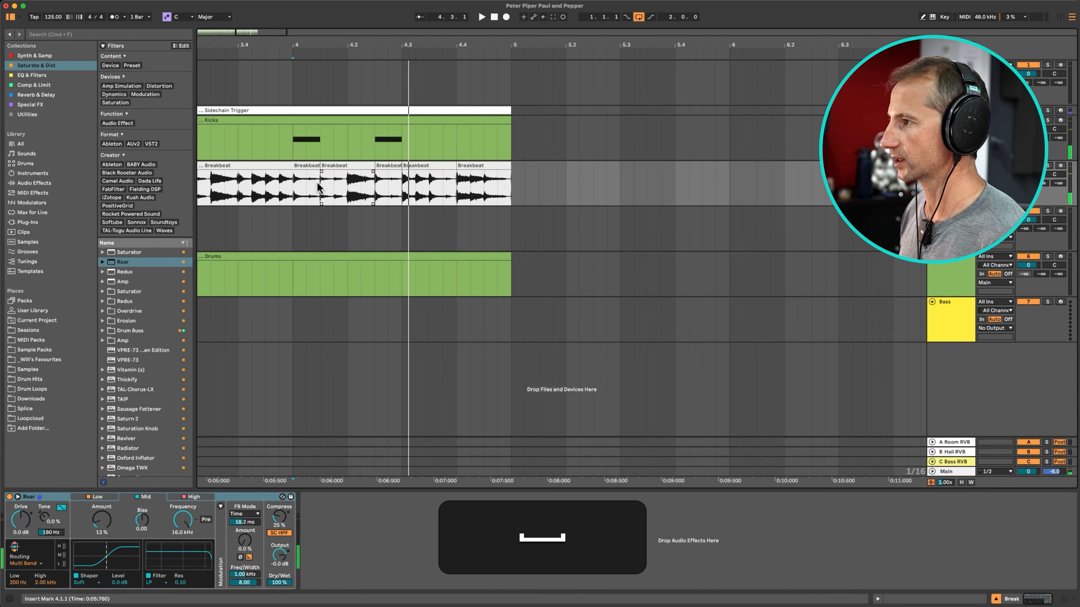
pyautogui.click(292, 184)
pyautogui.press('space')
pyautogui.press('space')
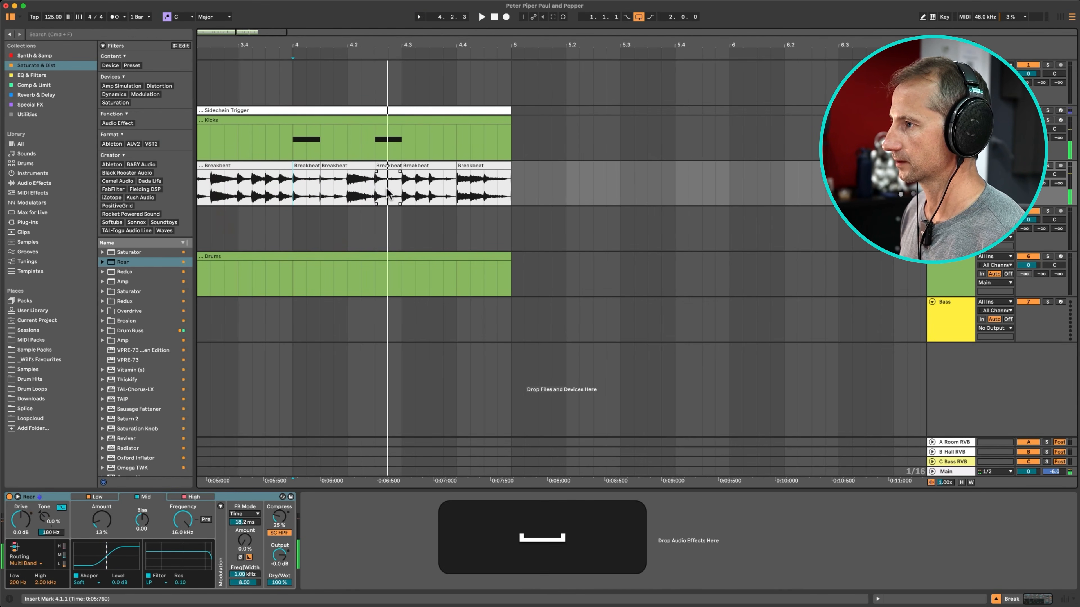
# Step: Paste the snare slice at 4.2.4, trim it to end at 4.3.1, extend the following segment back to 4.3.1 and play it
pyautogui.click(387, 192)
pyautogui.press('super+v')
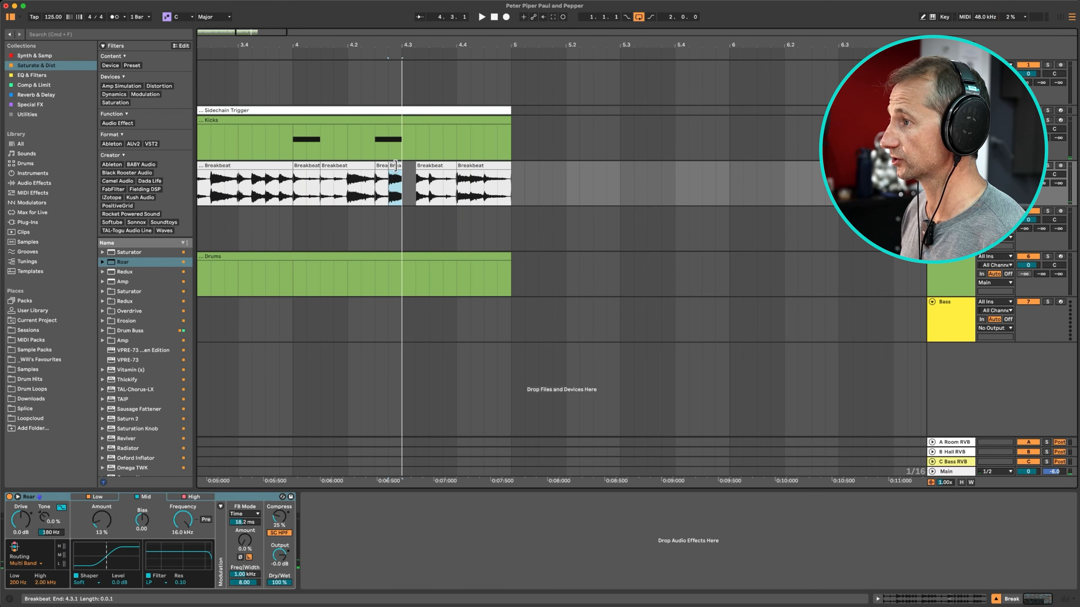
pyautogui.click(395, 166)
pyautogui.moveTo(419, 165); pyautogui.dragTo(407, 165)
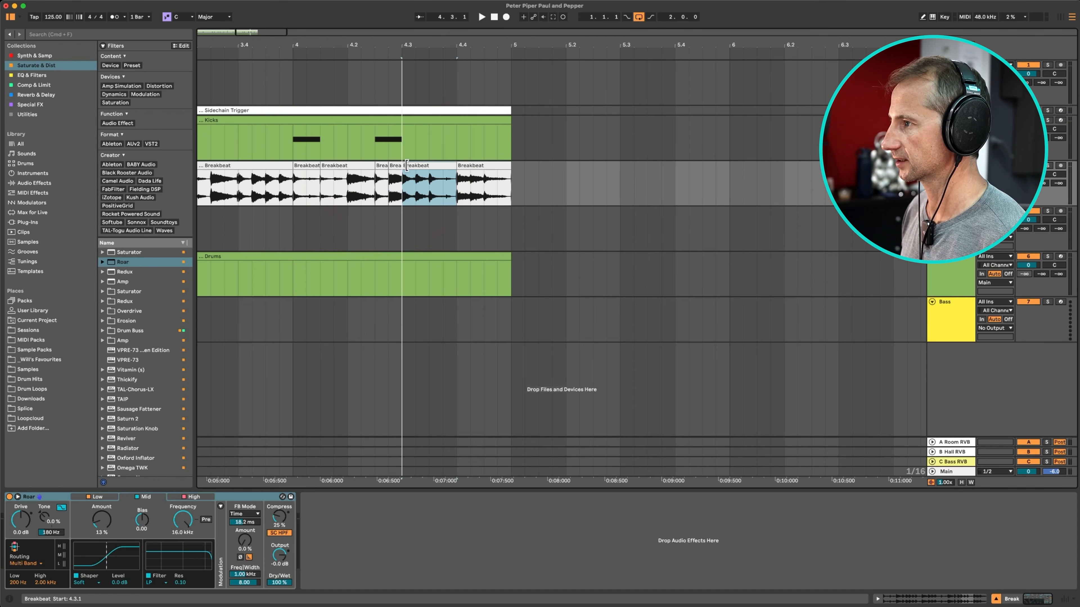
pyautogui.click(263, 188)
pyautogui.press('space')
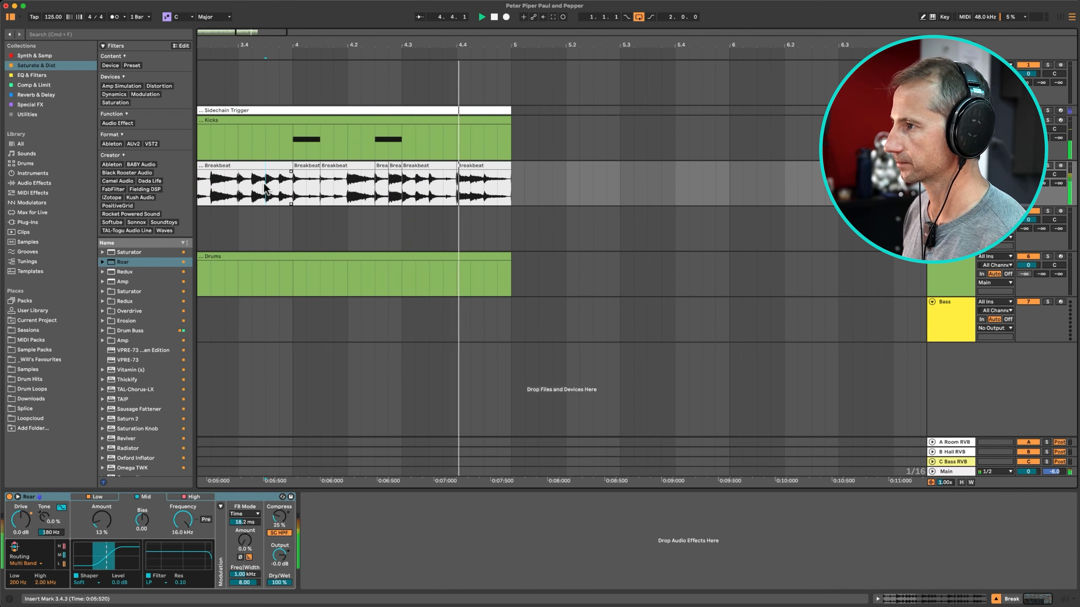
# Step: Paste the snare slice at 4.4.1, shorten it to end at 4.4.2, and play bar 4
pyautogui.press('space')
pyautogui.click(459, 188)
pyautogui.press('super+v')
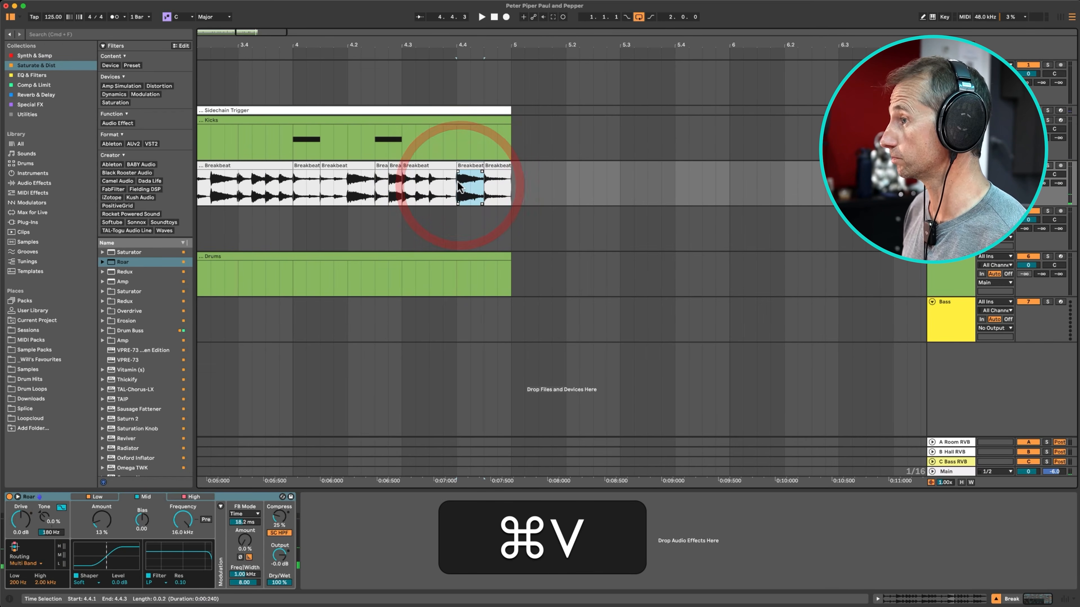
pyautogui.moveTo(482, 167); pyautogui.dragTo(472, 168)
pyautogui.click(316, 178)
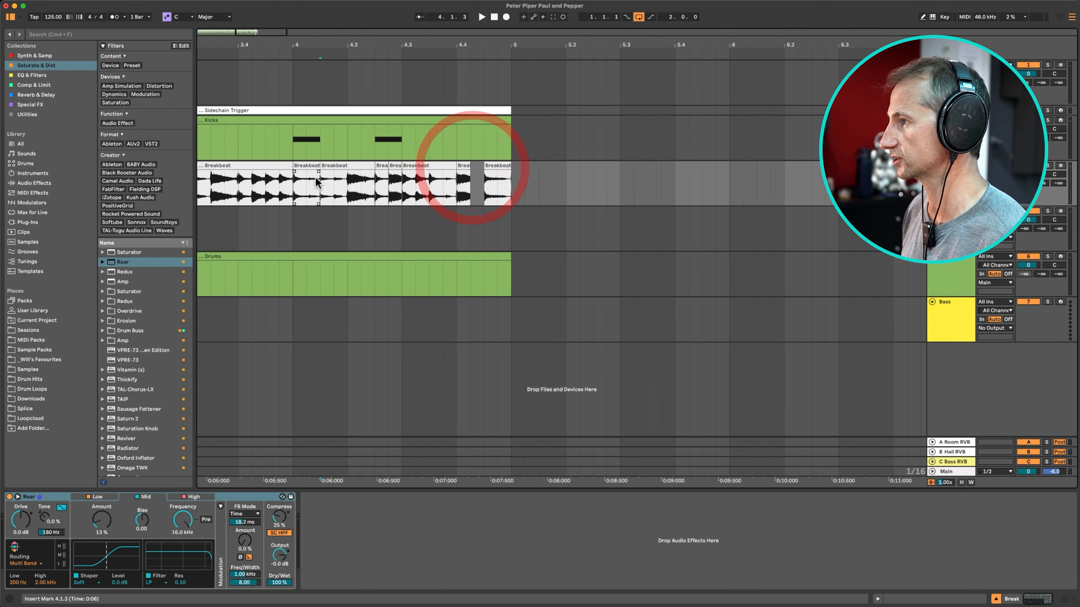
pyautogui.press('space')
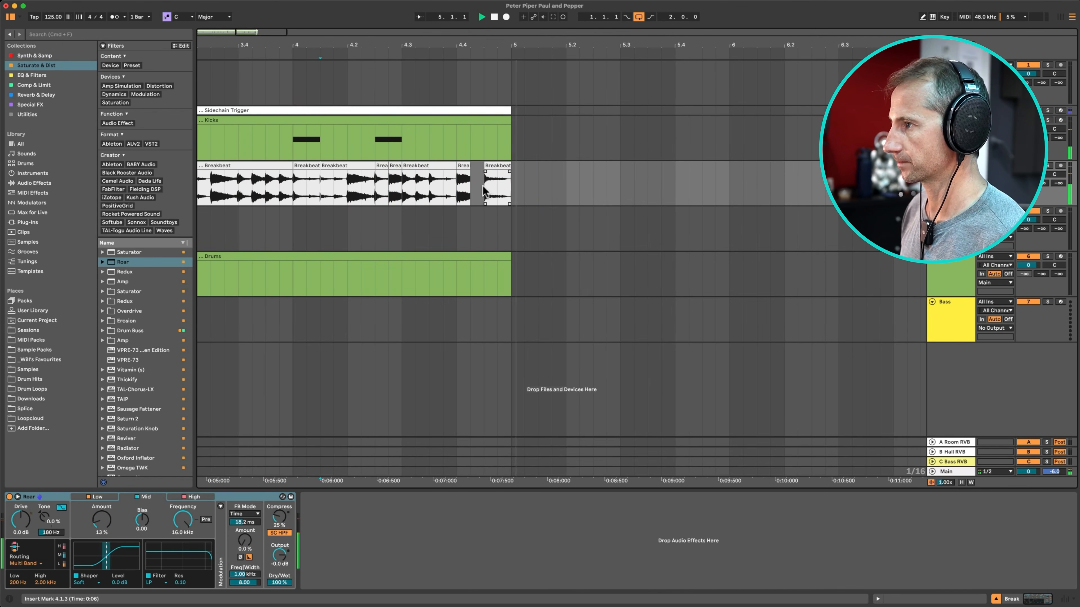
# Step: Paste the snare slice at 4.4.2 and 4.4.4, trim the last one to end at 5.1.1, and play the fill
pyautogui.press('space')
pyautogui.click(474, 182)
pyautogui.press('super+v')
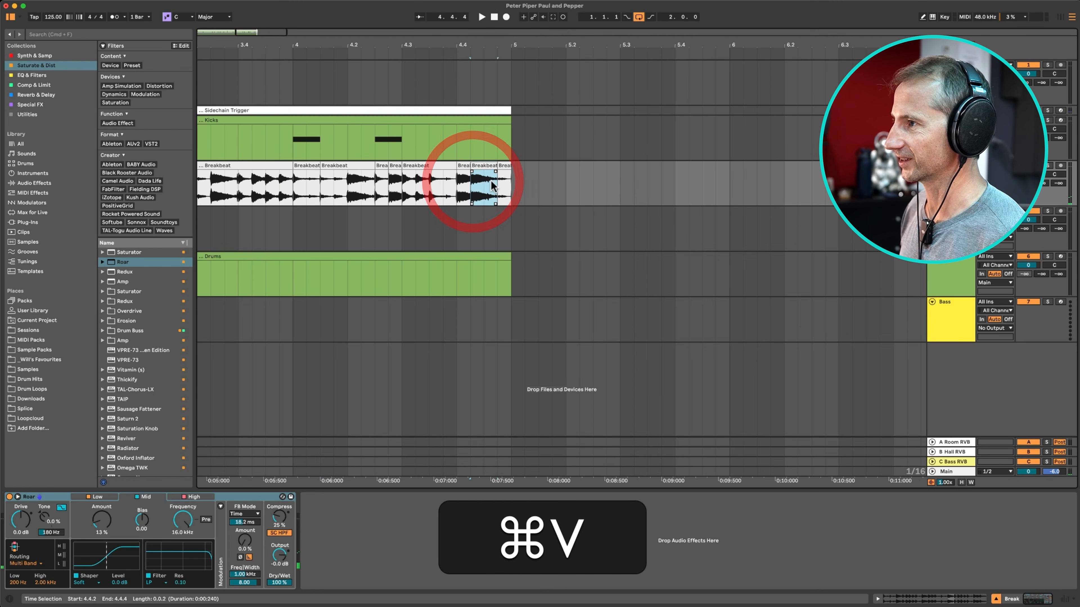
pyautogui.click(504, 183)
pyautogui.press('super+v')
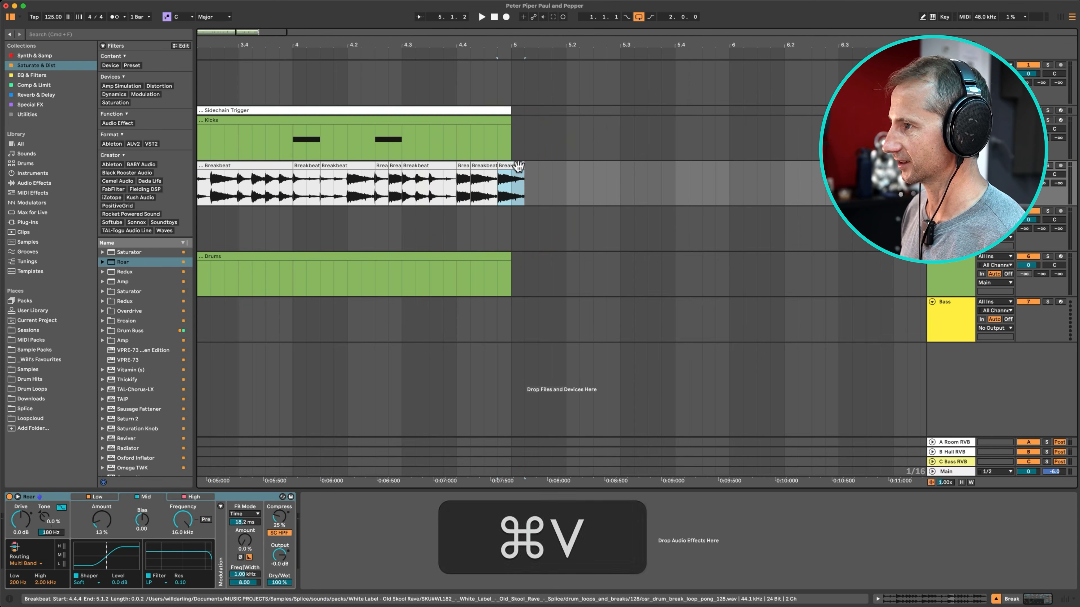
pyautogui.moveTo(524, 167); pyautogui.dragTo(509, 165)
pyautogui.click(506, 168)
pyautogui.click(265, 180)
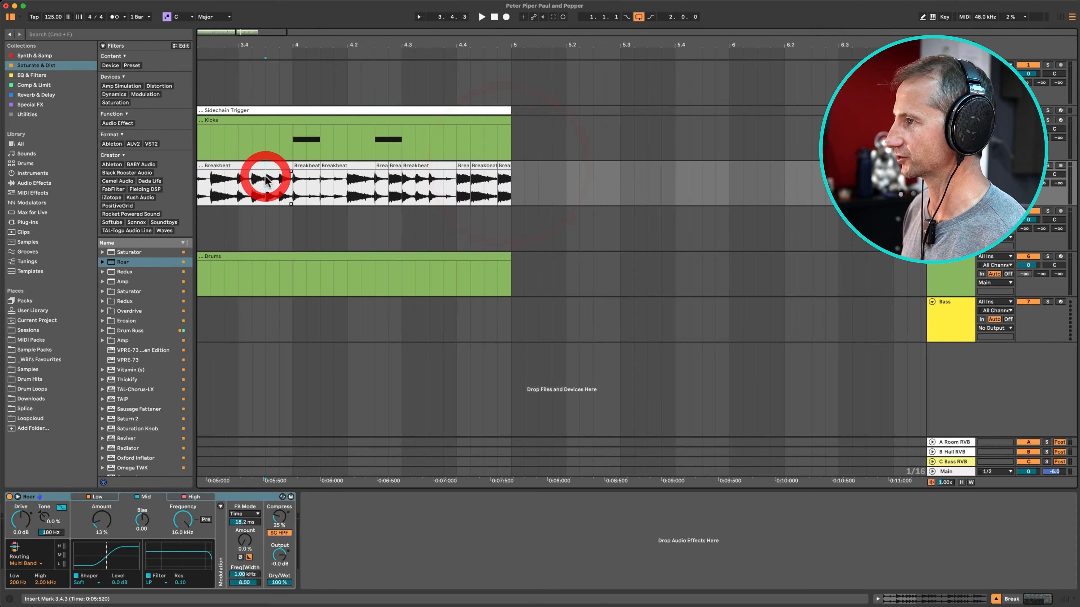
pyautogui.press('space')
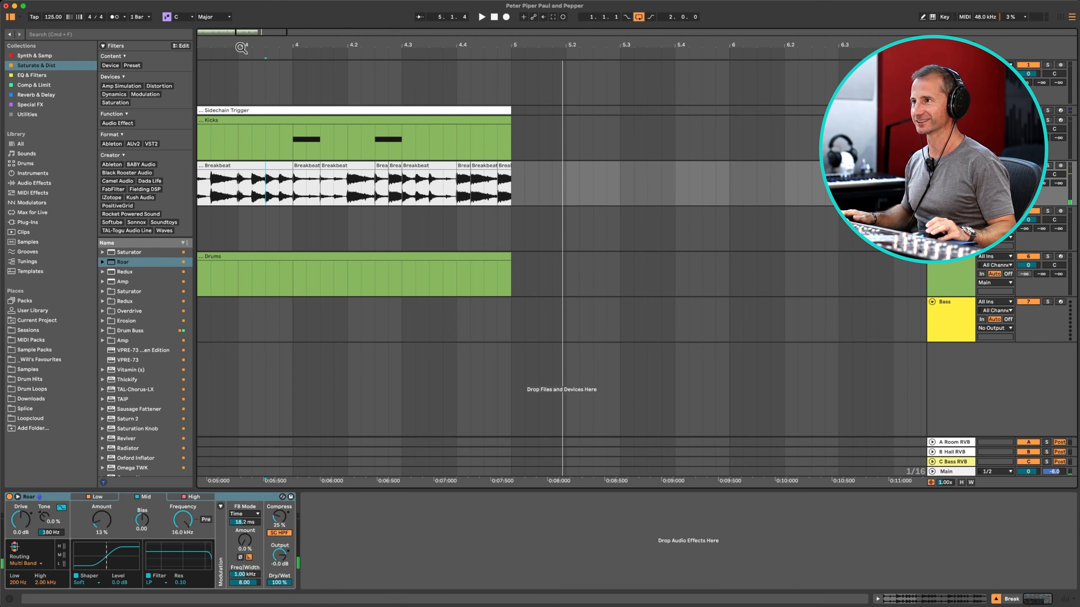
# Step: Add a Compressor after Roar on the Break track and enable its sidechain
pyautogui.moveTo(241, 46); pyautogui.dragTo(248, 11)
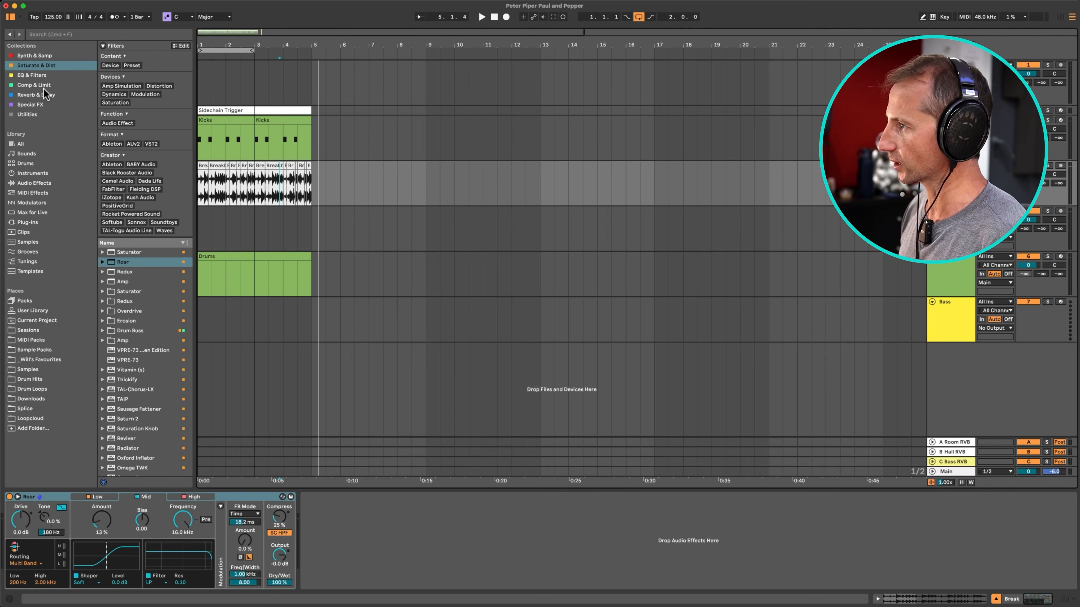
pyautogui.click(34, 84)
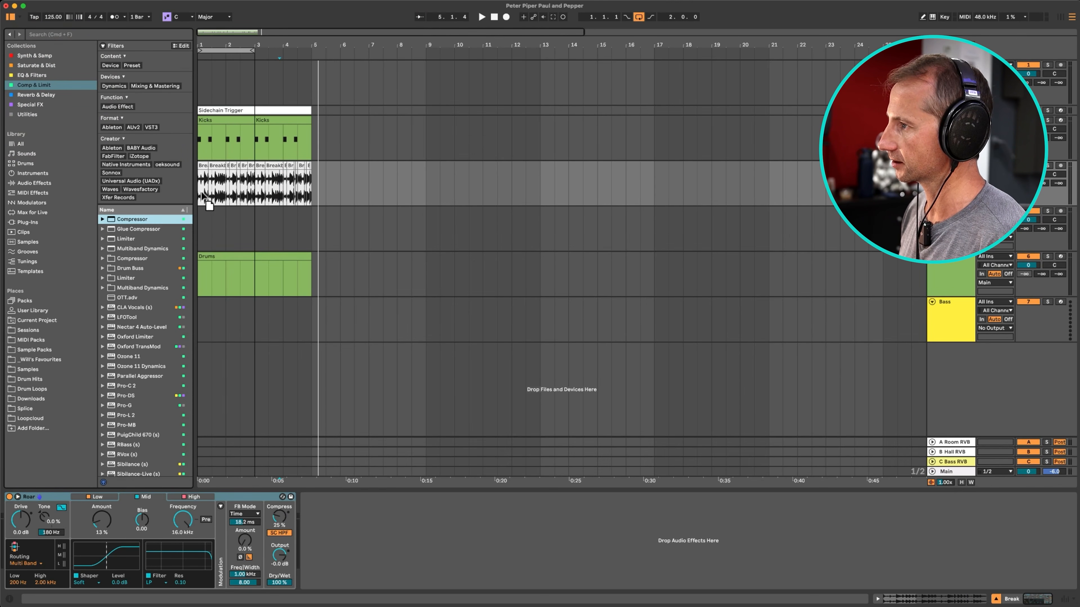
pyautogui.moveTo(327, 493); pyautogui.dragTo(329, 499)
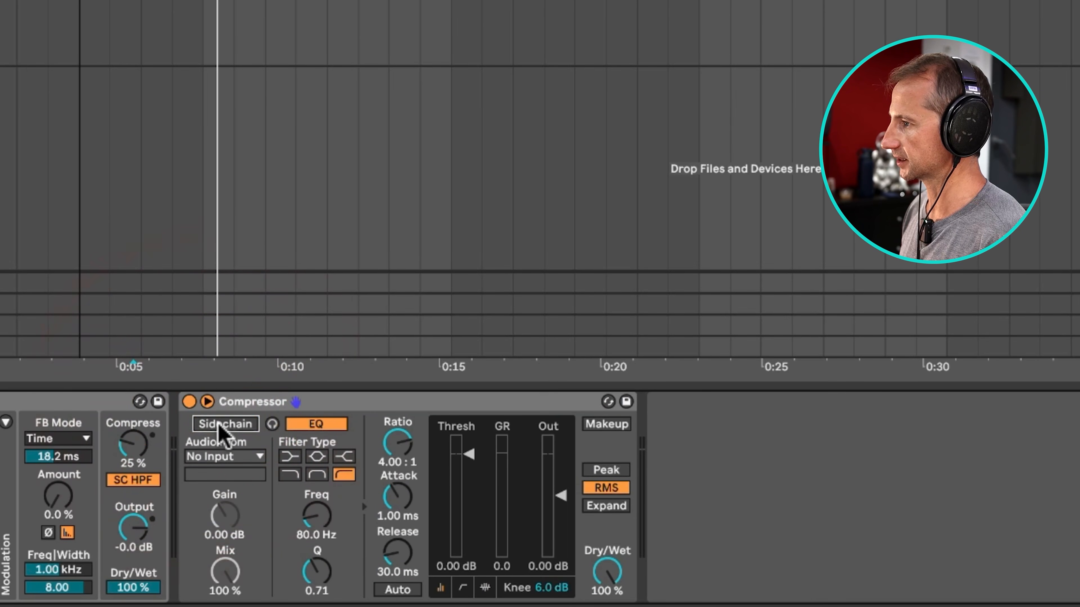
pyautogui.click(221, 424)
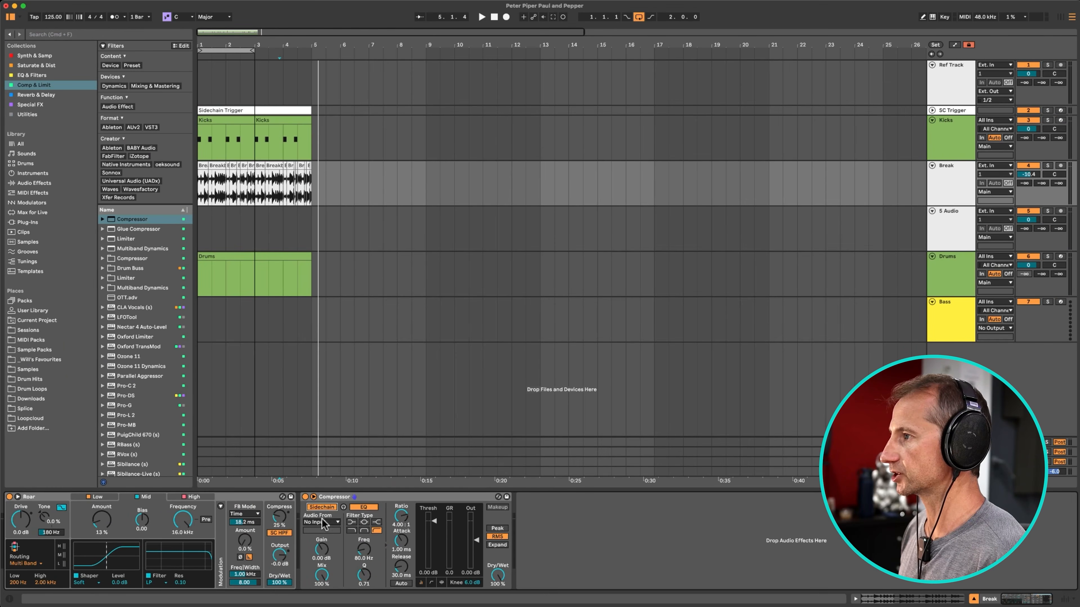
# Step: Unfold the SC Trigger track, copy the two-bar Kicks clip onto it at 1.1.1 and rename the copy SC Trigger
pyautogui.click(932, 111)
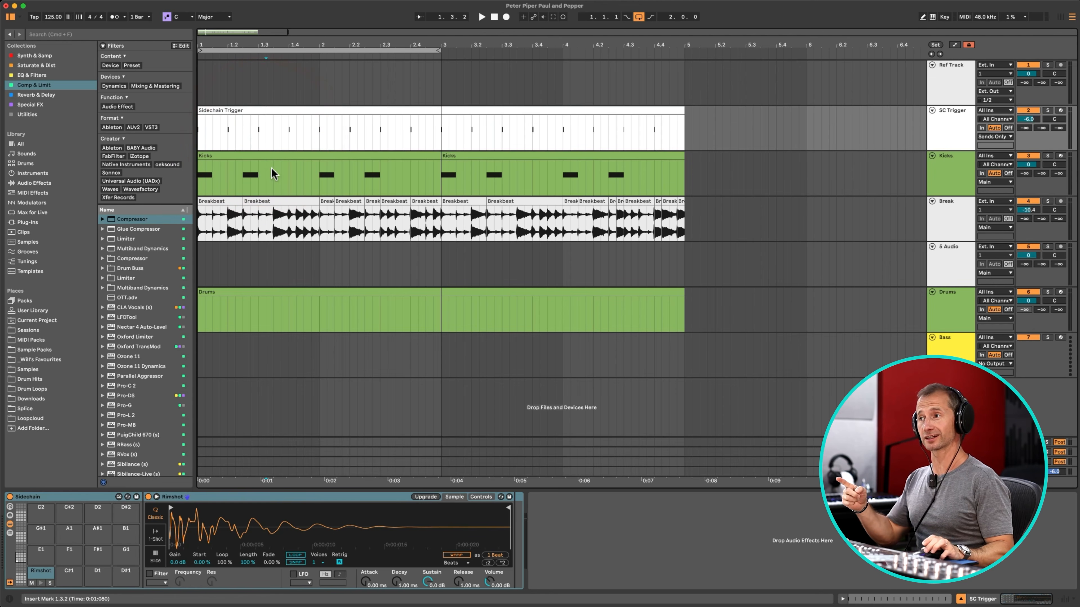
pyautogui.click(268, 154)
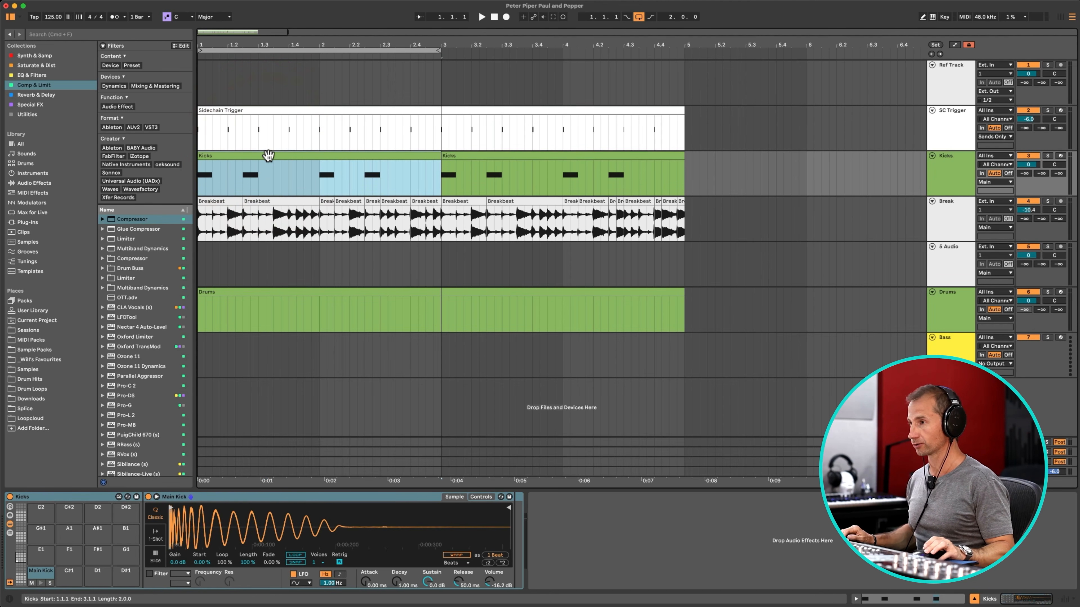
pyautogui.moveTo(268, 155); pyautogui.dragTo(235, 111)
pyautogui.press('cmd+r')
pyautogui.write('SC')
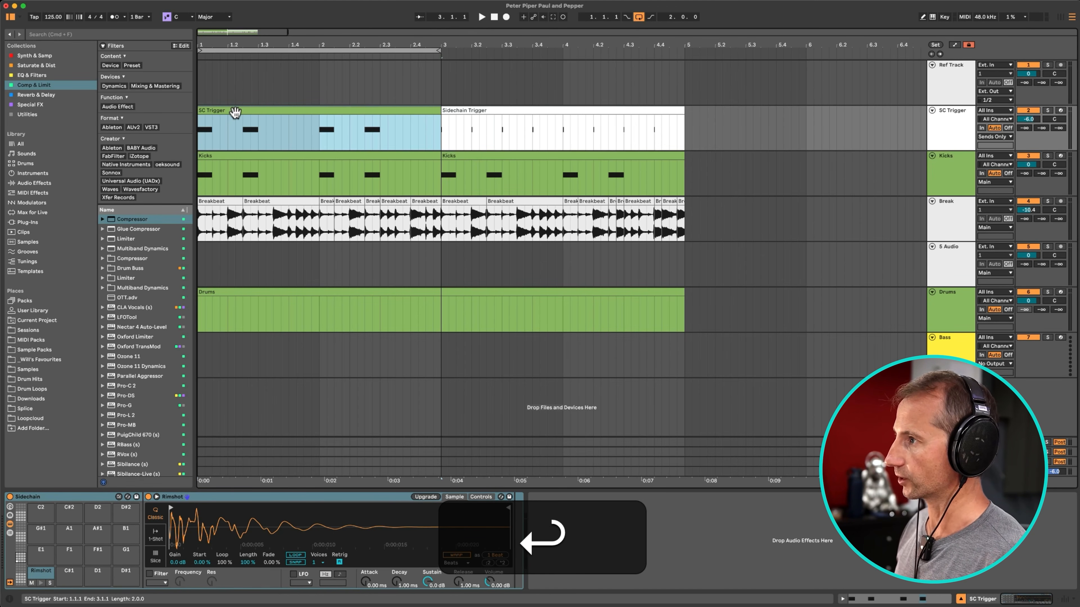
# Step: Duplicate the SC Trigger clip to 3.1.1 in place of the remaining Sidechain Trigger clip, and select the SC Trigger track
pyautogui.click(235, 112)
pyautogui.press('super+d')
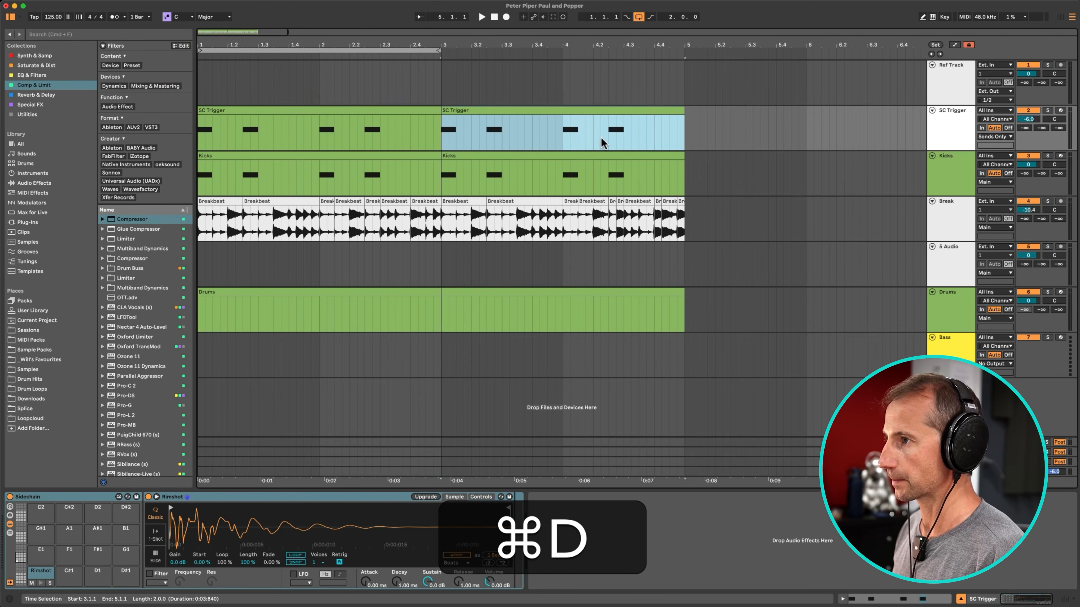
pyautogui.click(930, 148)
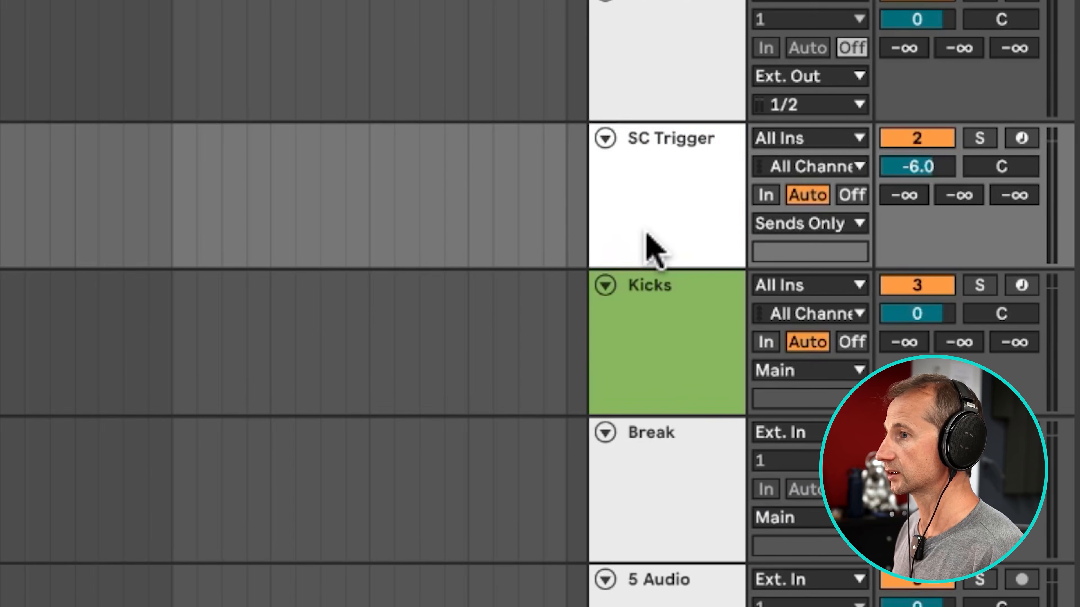
pyautogui.click(945, 140)
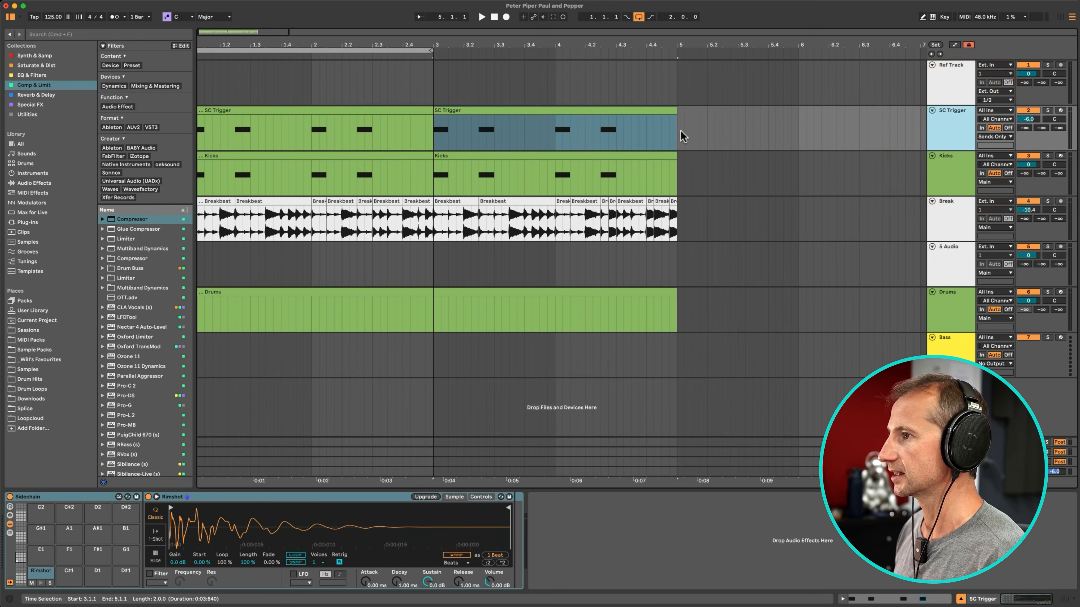
# Step: Select both SC Trigger clips from 1.1.1 to 5.1.1 and set the arrangement loop to that four-bar range
pyautogui.click(677, 131)
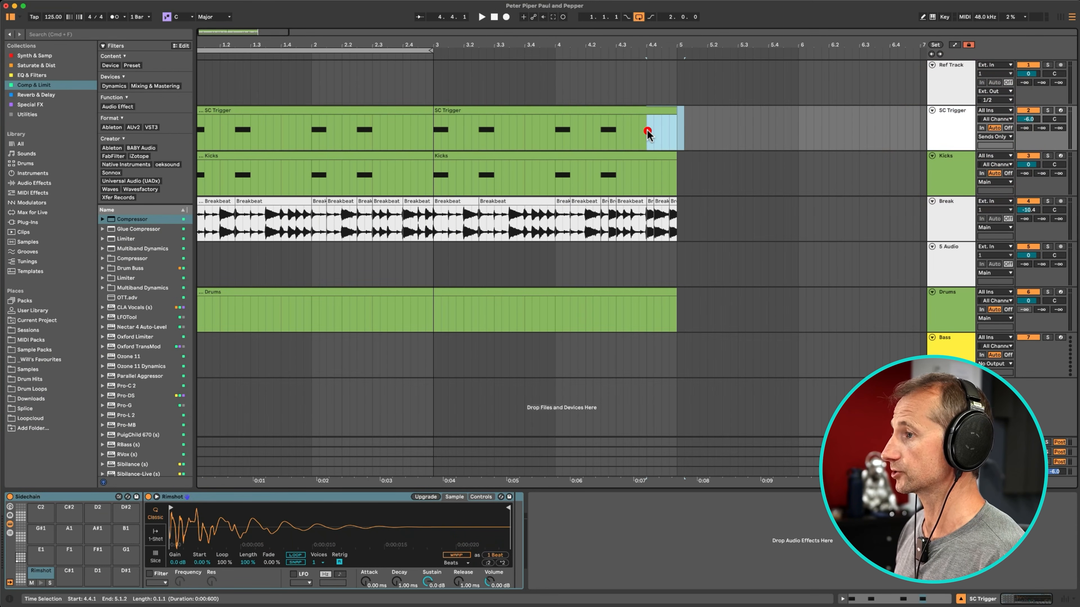
pyautogui.moveTo(676, 131); pyautogui.dragTo(138, 130)
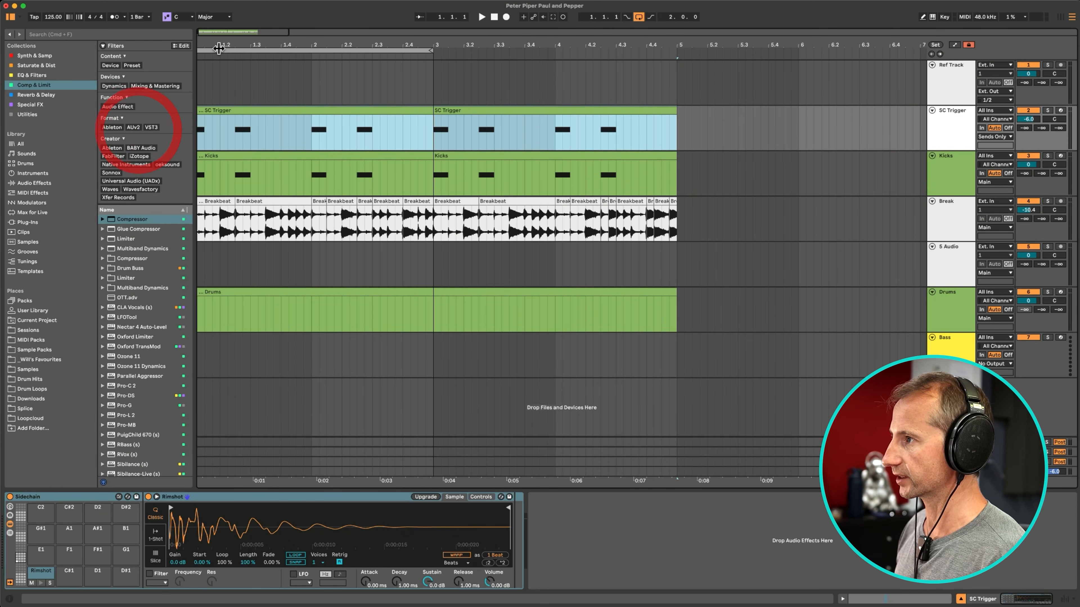
pyautogui.moveTo(220, 44); pyautogui.dragTo(227, 42)
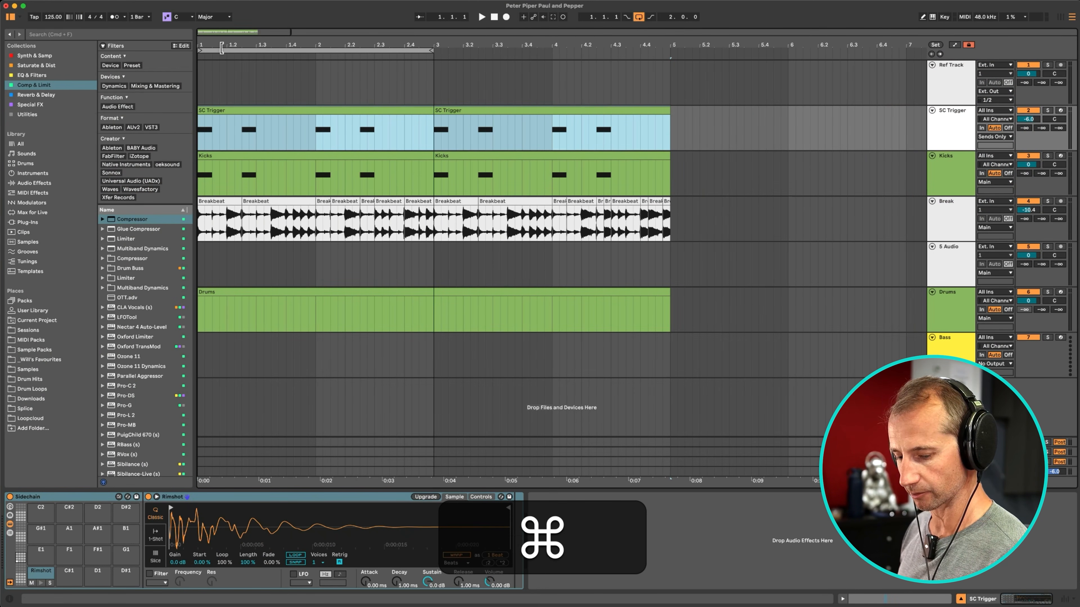
pyautogui.press('super+l')
# Step: Solo the Break track, set its Compressor attack to 0.01 ms and choose SC Trigger as the sidechain source
pyautogui.click(941, 218)
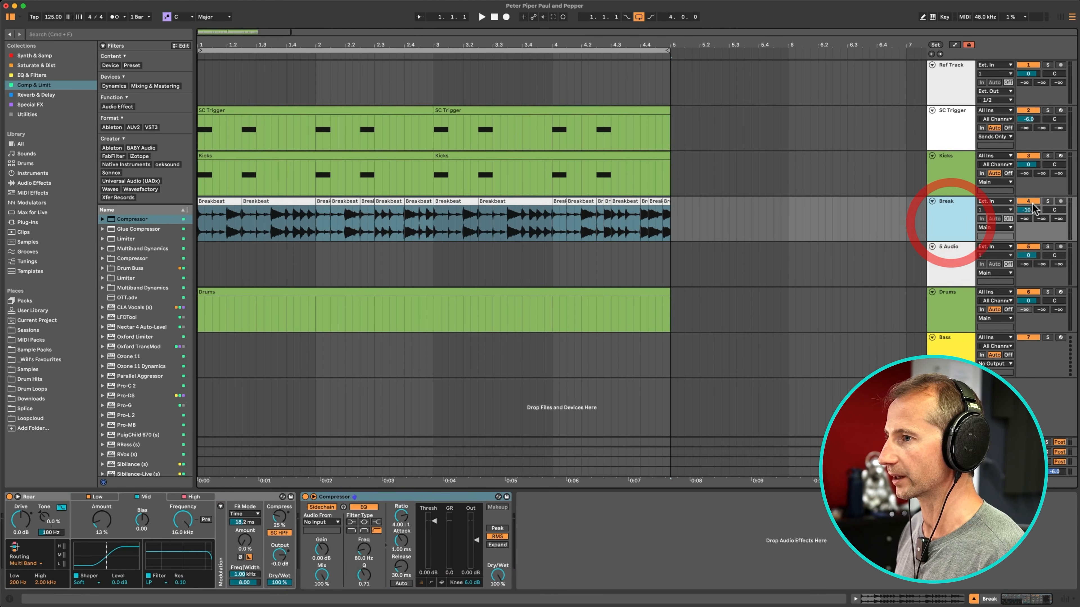
pyautogui.click(1047, 201)
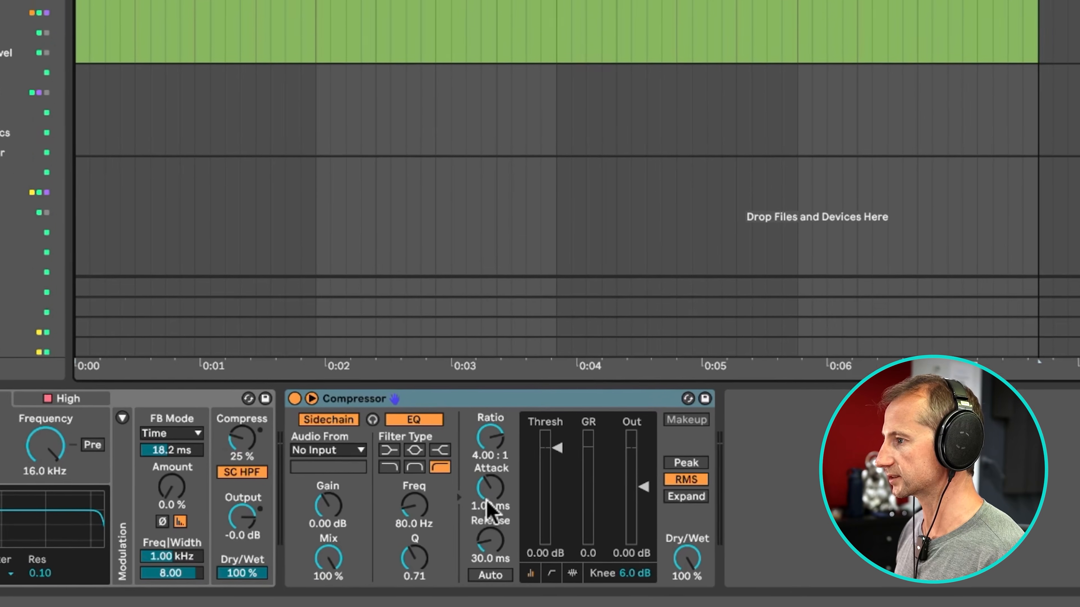
pyautogui.moveTo(400, 542); pyautogui.dragTo(401, 579)
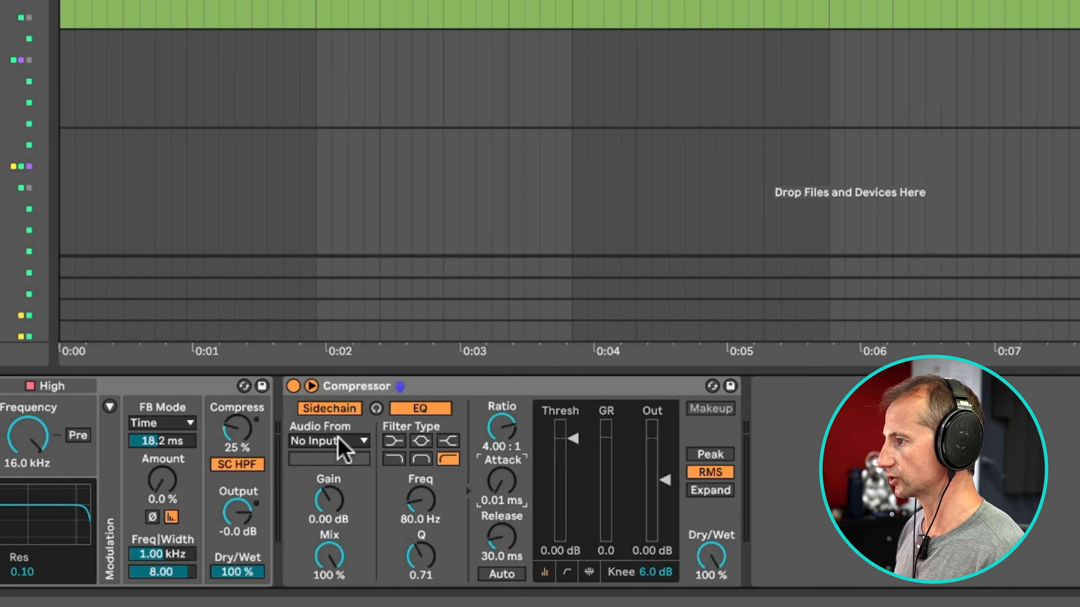
pyautogui.click(344, 442)
pyautogui.click(325, 270)
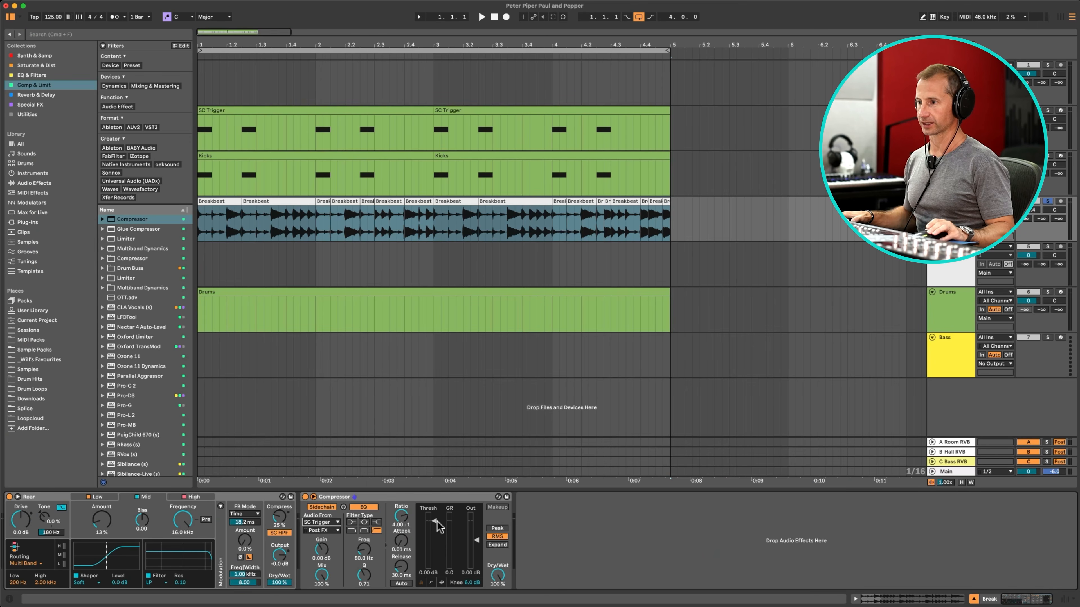
# Step: Lower the Break Compressor's threshold to -37.2 dB during playback, unsolo the track and play the full mix
pyautogui.press('space')
pyautogui.moveTo(436, 522); pyautogui.dragTo(437, 563)
pyautogui.press('space')
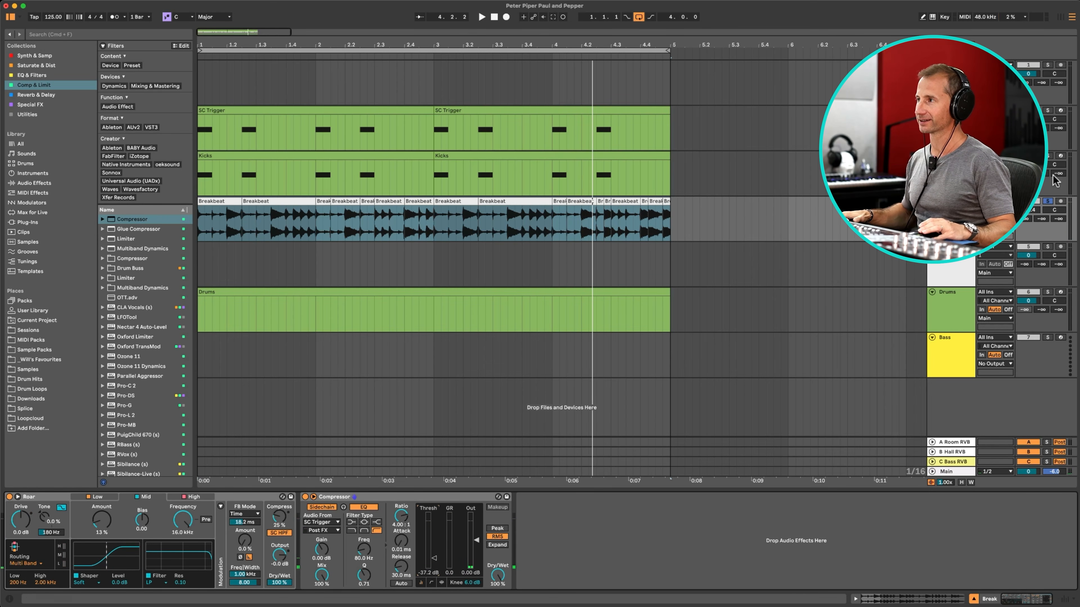
pyautogui.click(1048, 202)
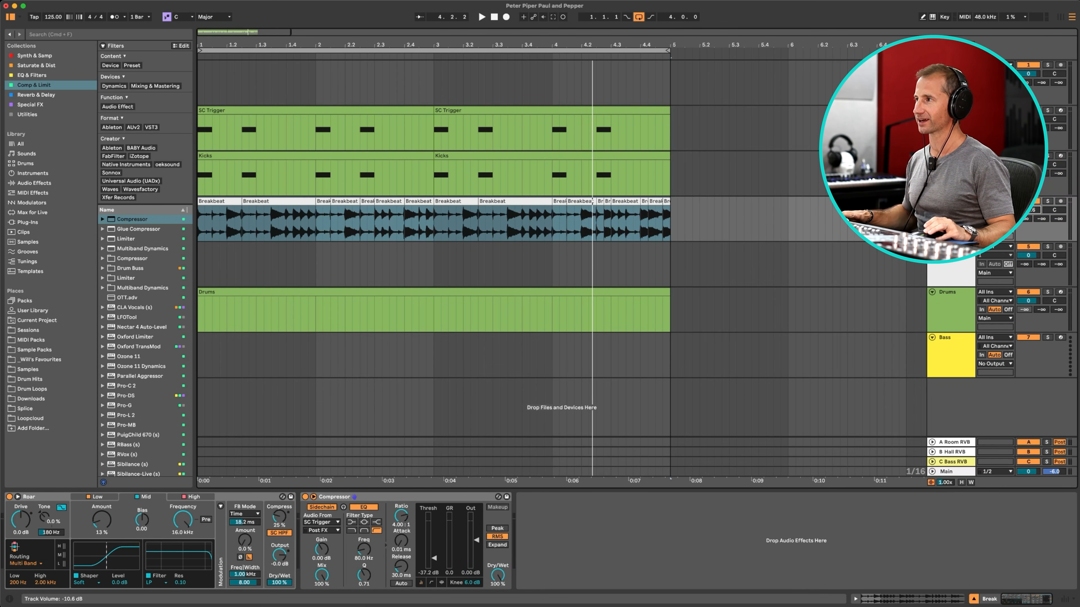
pyautogui.press('space')
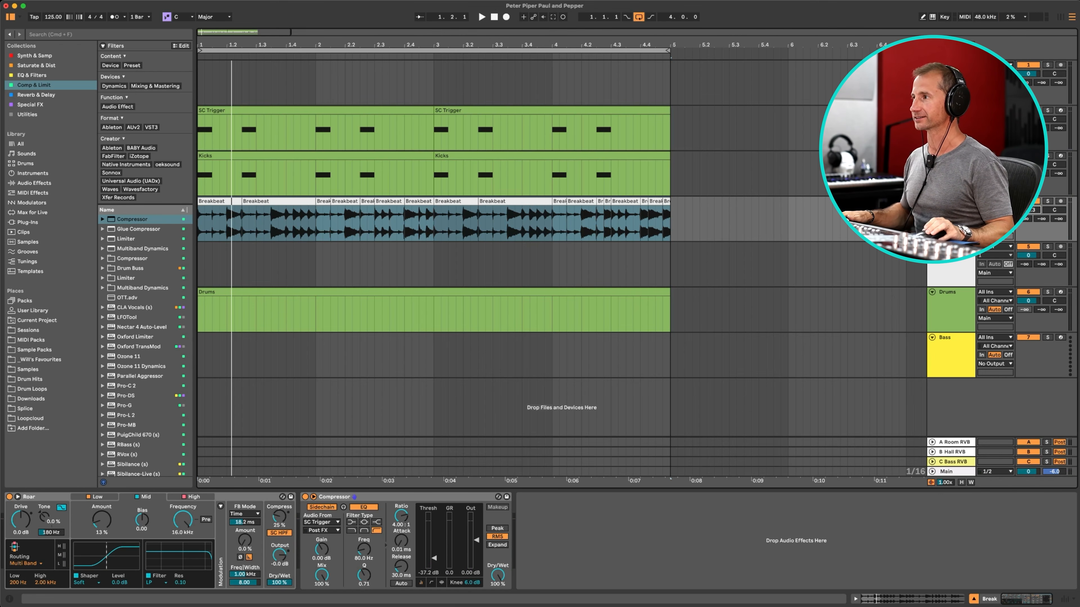
# Step: Move the Drums track above the Break track and open the Hi Hats (Closed) folder in Drum Hits
pyautogui.moveTo(951, 307); pyautogui.dragTo(951, 219)
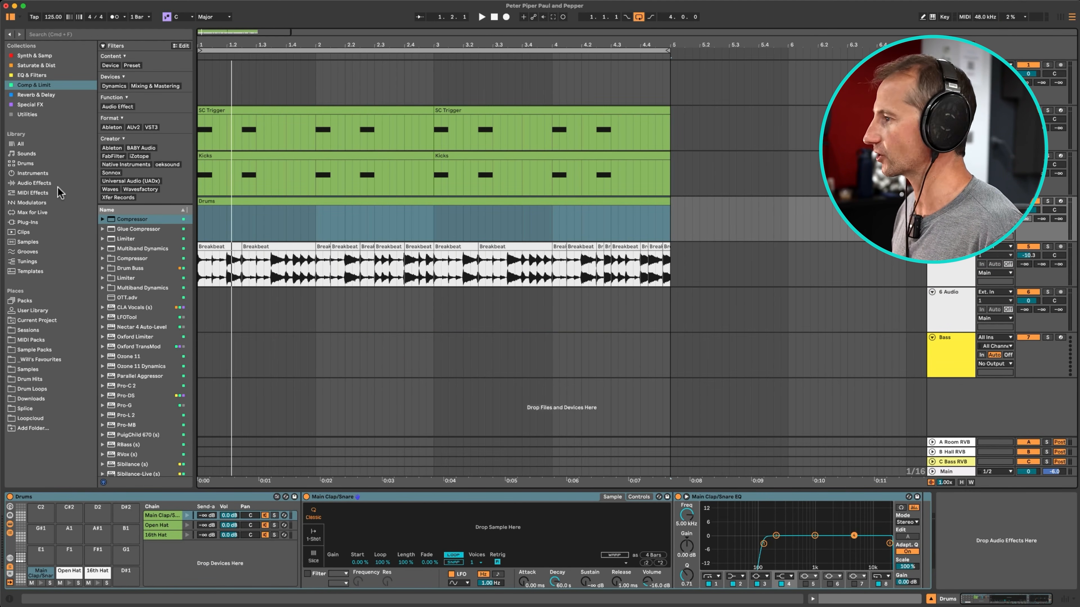
pyautogui.click(31, 374)
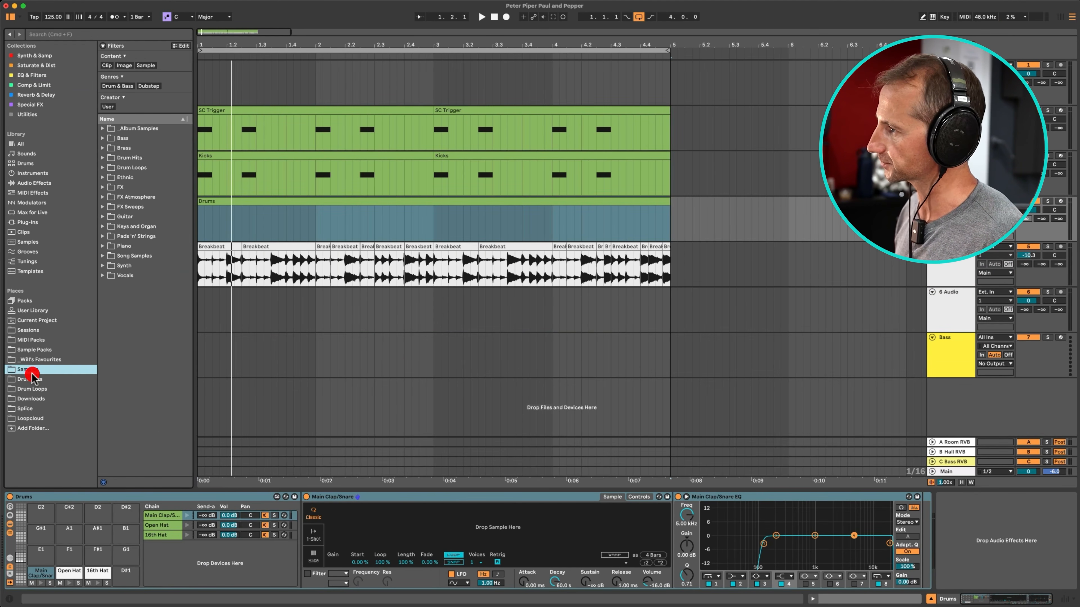
pyautogui.click(148, 255)
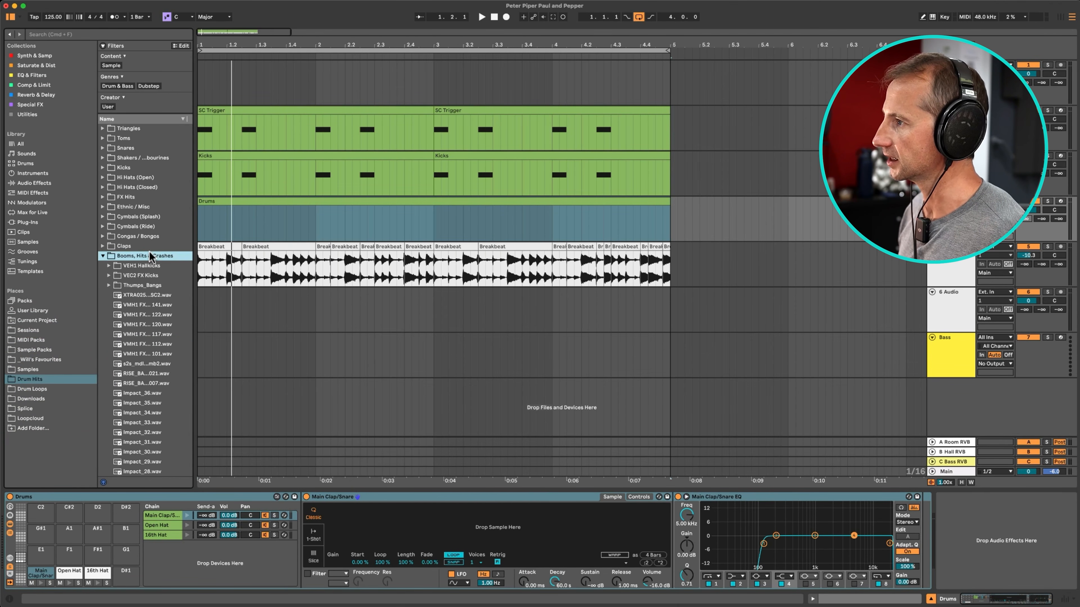
pyautogui.click(130, 188)
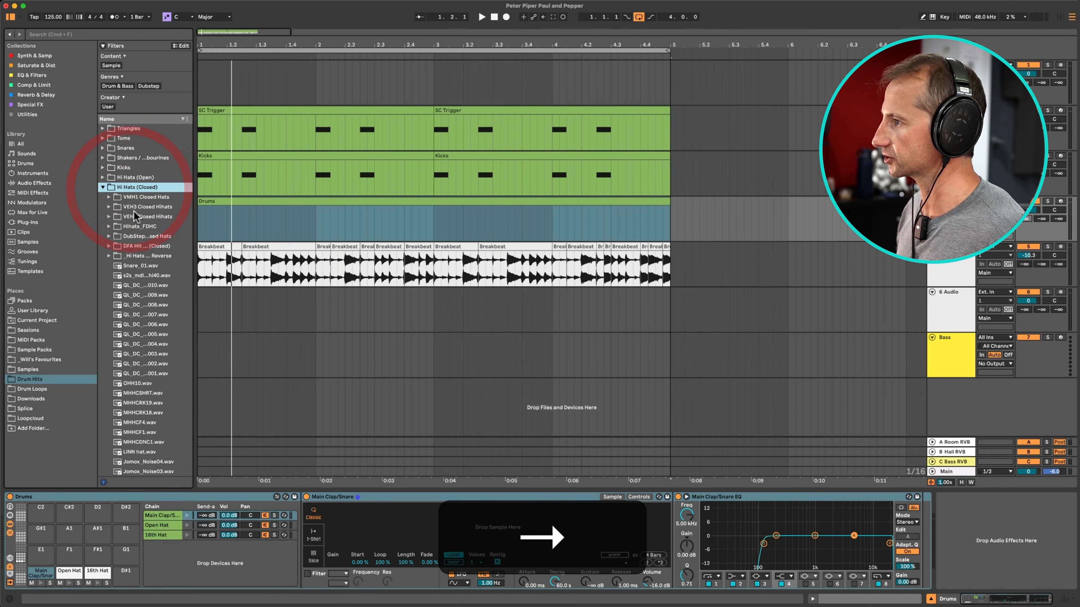
# Step: Audition the closed hi-hat samples in the folder, including OHH10.wav
pyautogui.click(139, 267)
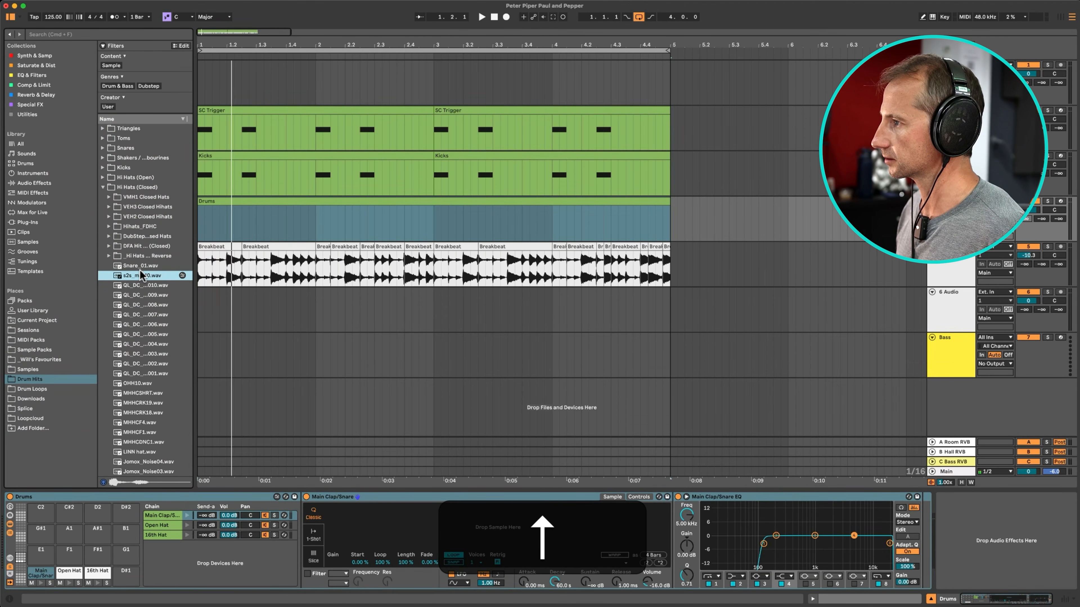
pyautogui.press('Down')
pyautogui.press('Down')
pyautogui.press('Down')
pyautogui.press('Down')
pyautogui.press('Down')
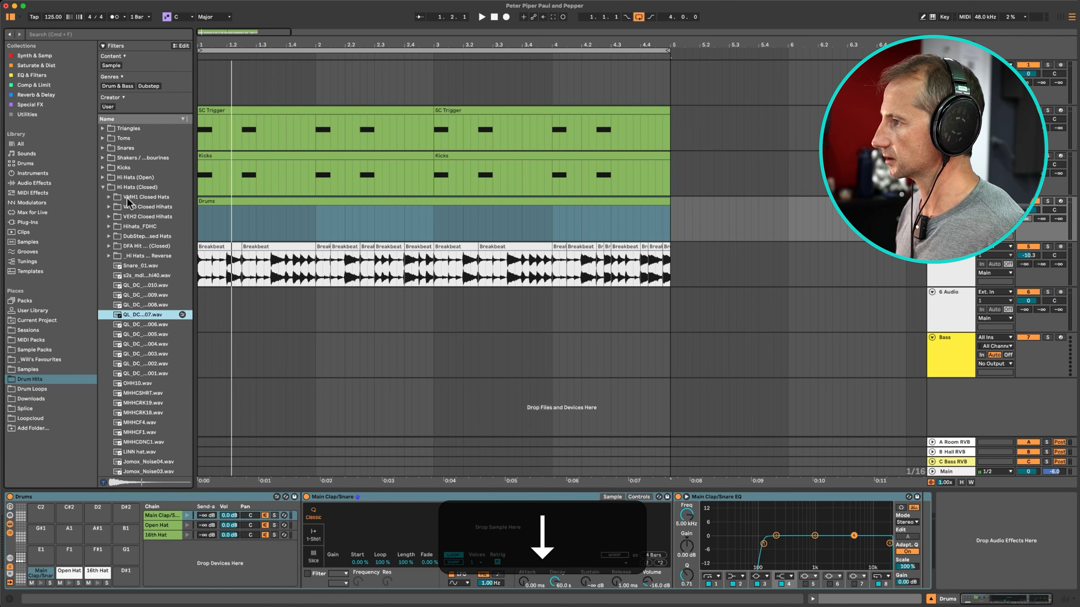
pyautogui.click(145, 384)
pyautogui.click(144, 403)
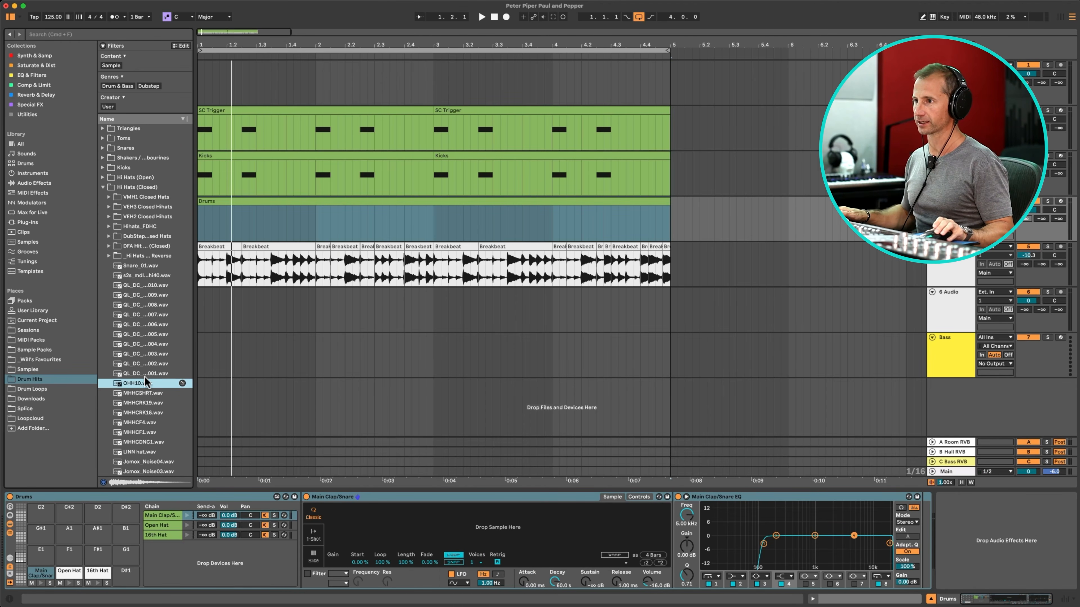
# Step: Load OHH10.wav into the 16th Hat pad's sampler and set the 16th Hat chain volume to -7.7 dB
pyautogui.moveTo(154, 465); pyautogui.dragTo(162, 532)
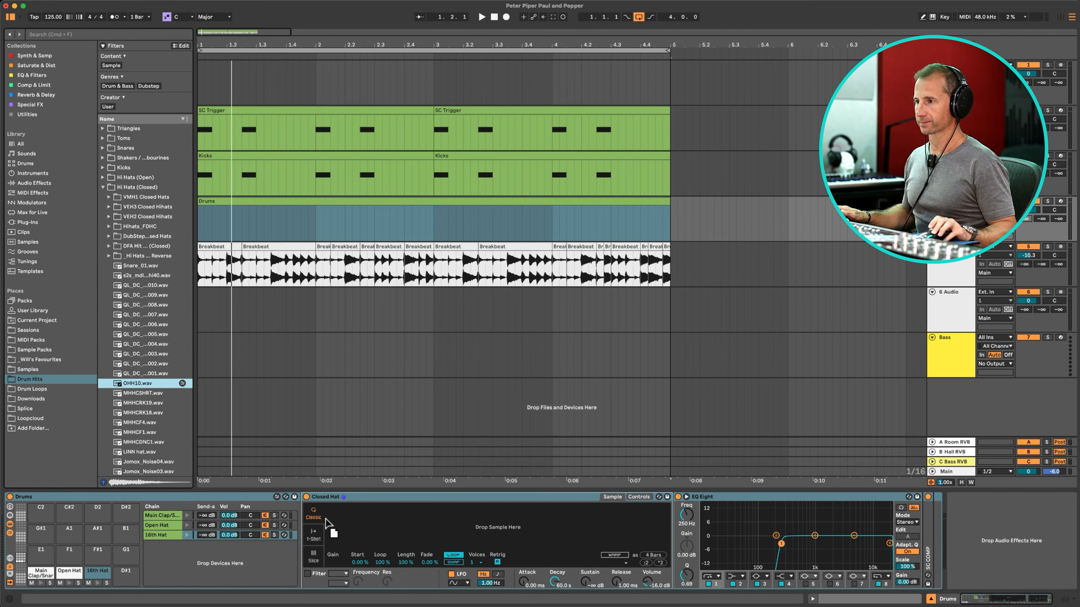
pyautogui.moveTo(328, 523); pyautogui.dragTo(329, 524)
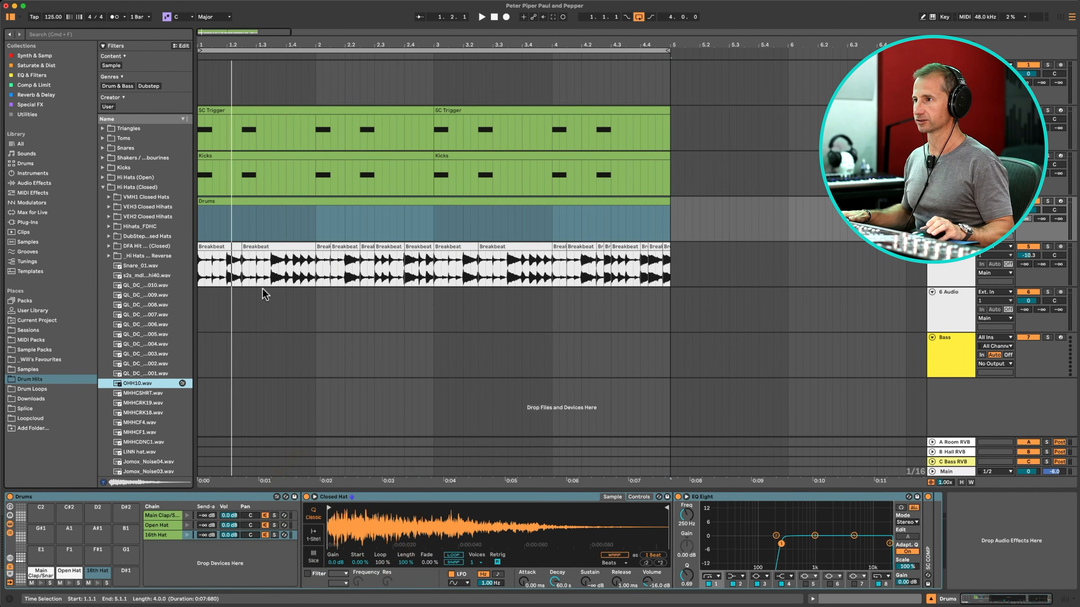
pyautogui.hscroll(1, 273, 261)
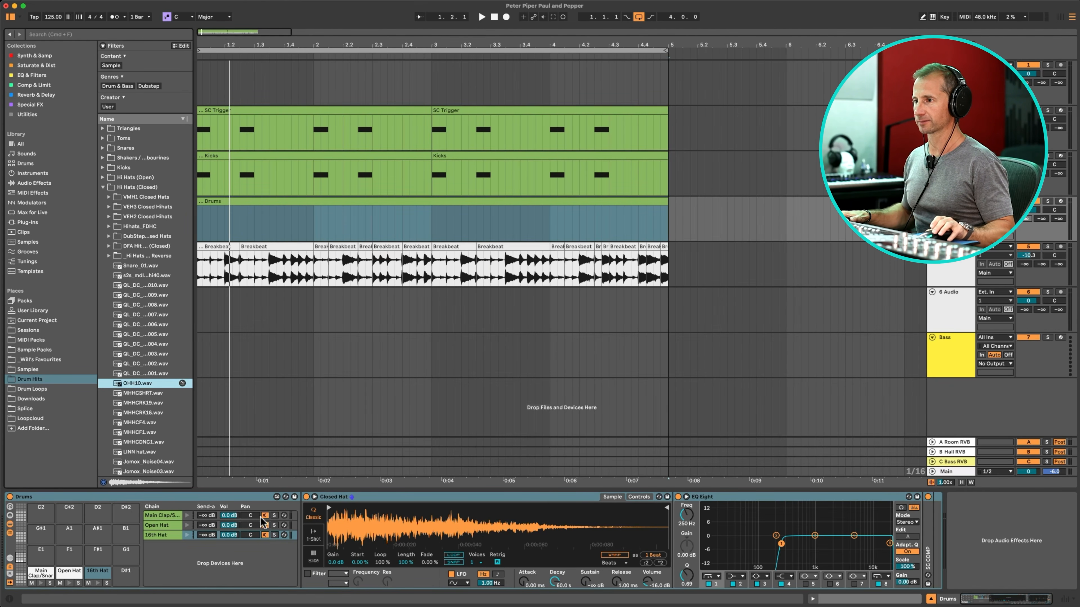
pyautogui.moveTo(235, 532); pyautogui.dragTo(236, 539)
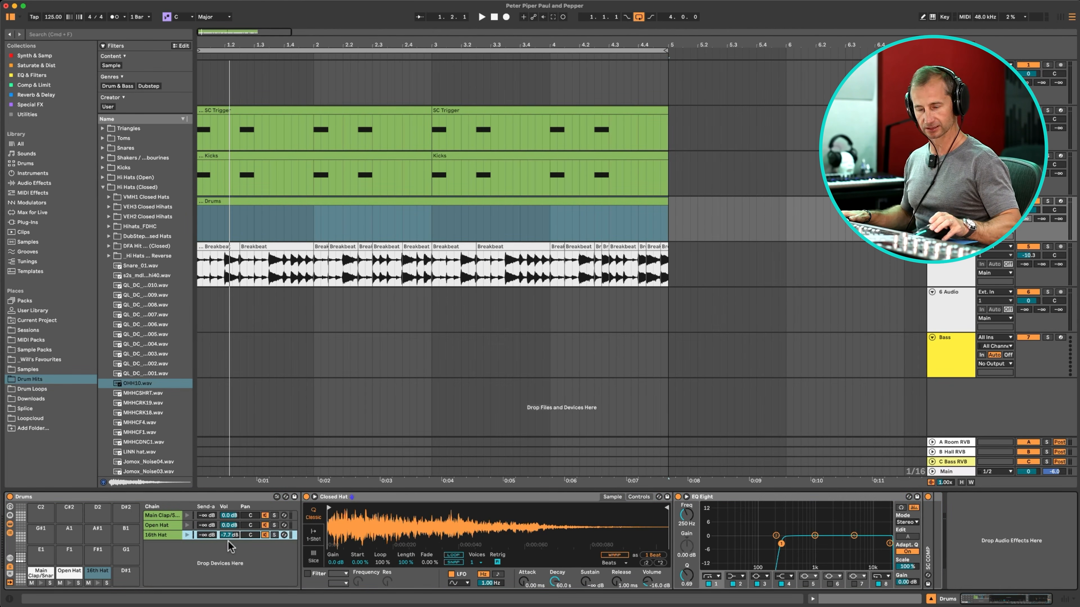
# Step: Open the four-bar Drums clip and add sixteenth-long 16th Hat notes at 1.1.1 and 1.1.2
pyautogui.click(237, 201)
pyautogui.doubleClick(236, 201)
pyautogui.press('space')
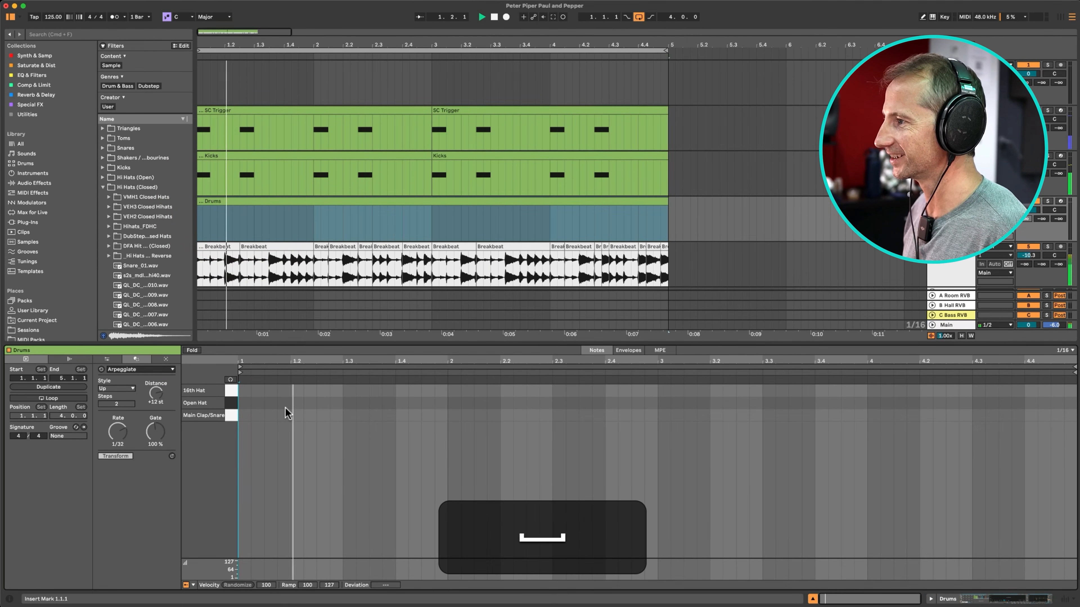
pyautogui.doubleClick(247, 392)
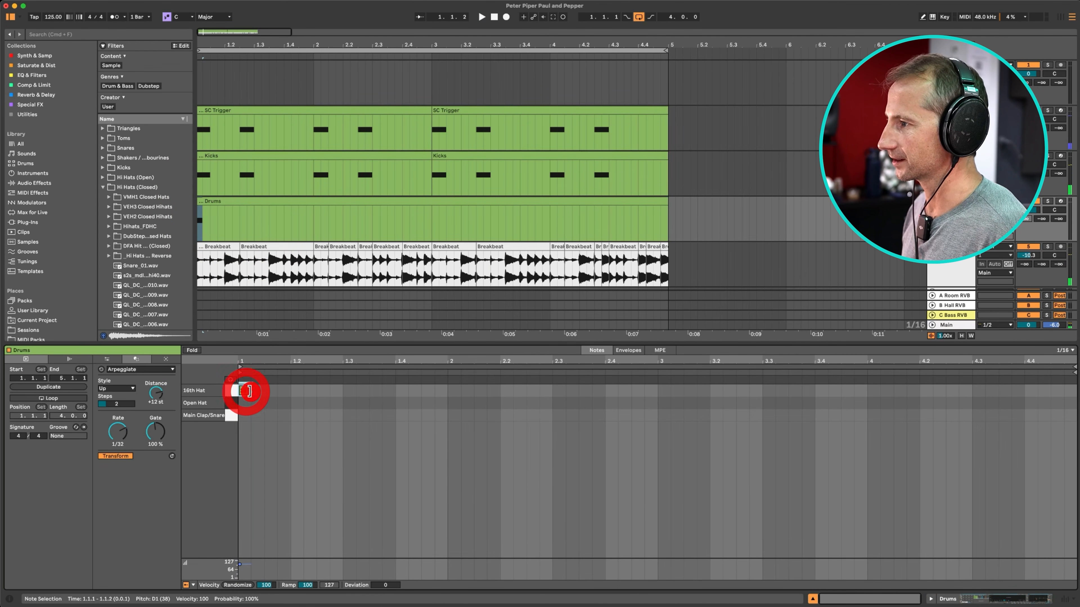
pyautogui.doubleClick(263, 392)
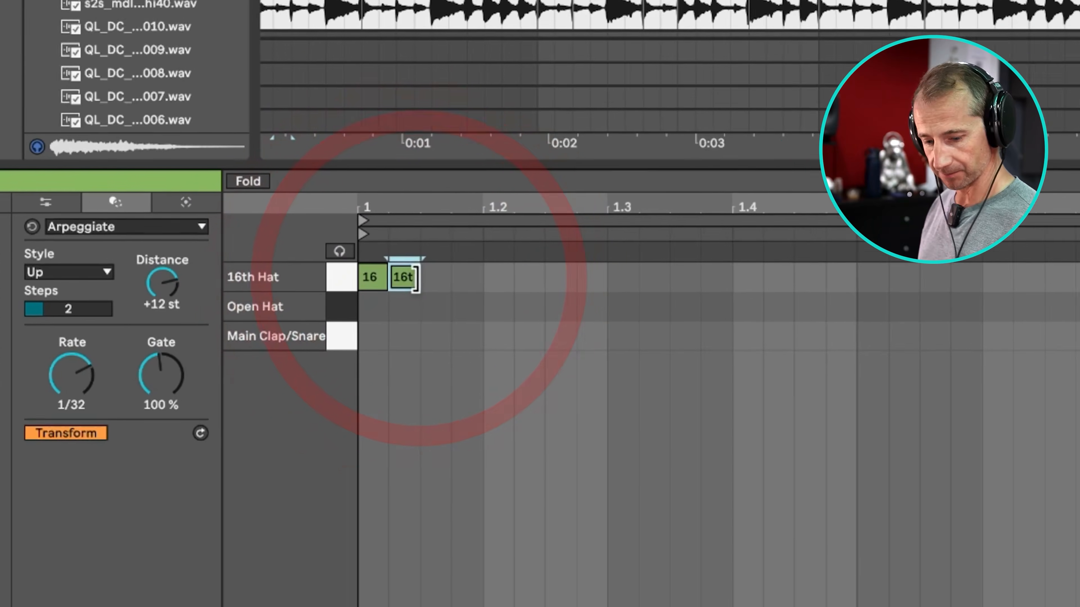
# Step: Enable note preview and set the velocity of the second 16th Hat note to 57
pyautogui.press('super')
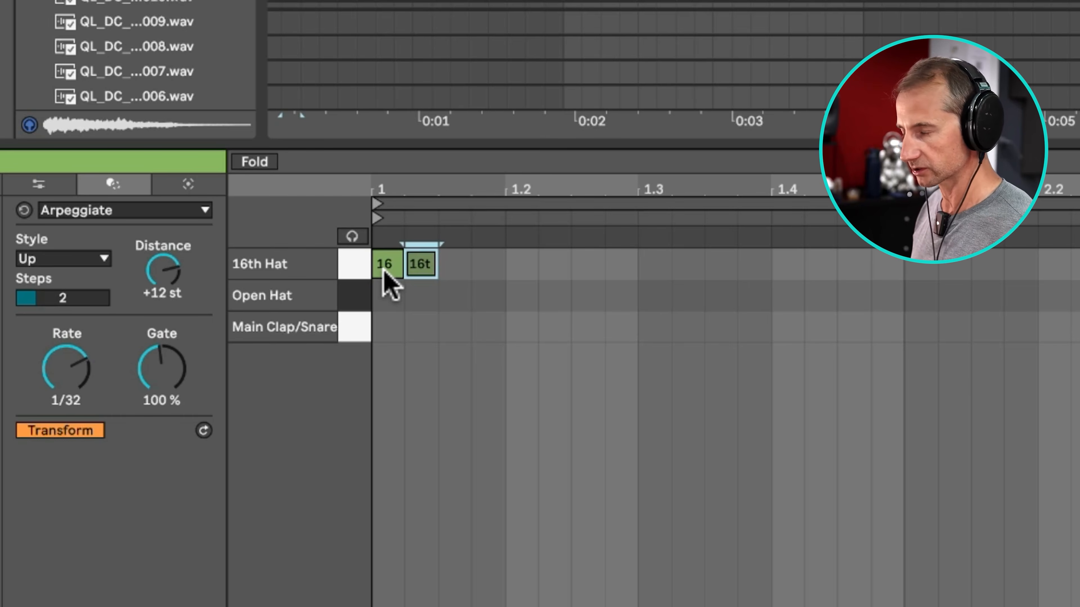
pyautogui.press('s')
pyautogui.click(388, 264)
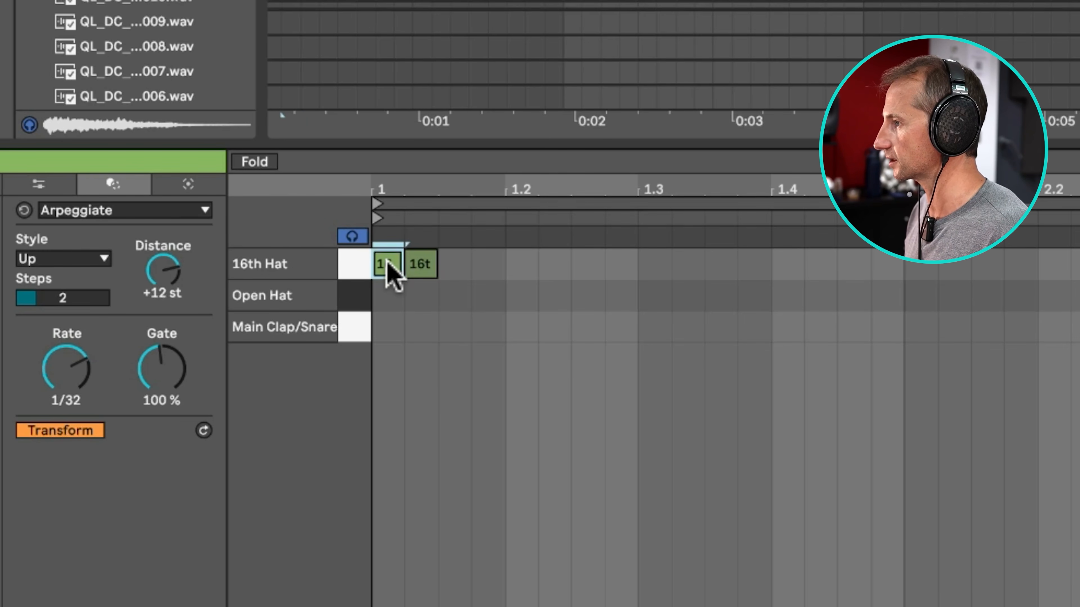
pyautogui.click(416, 264)
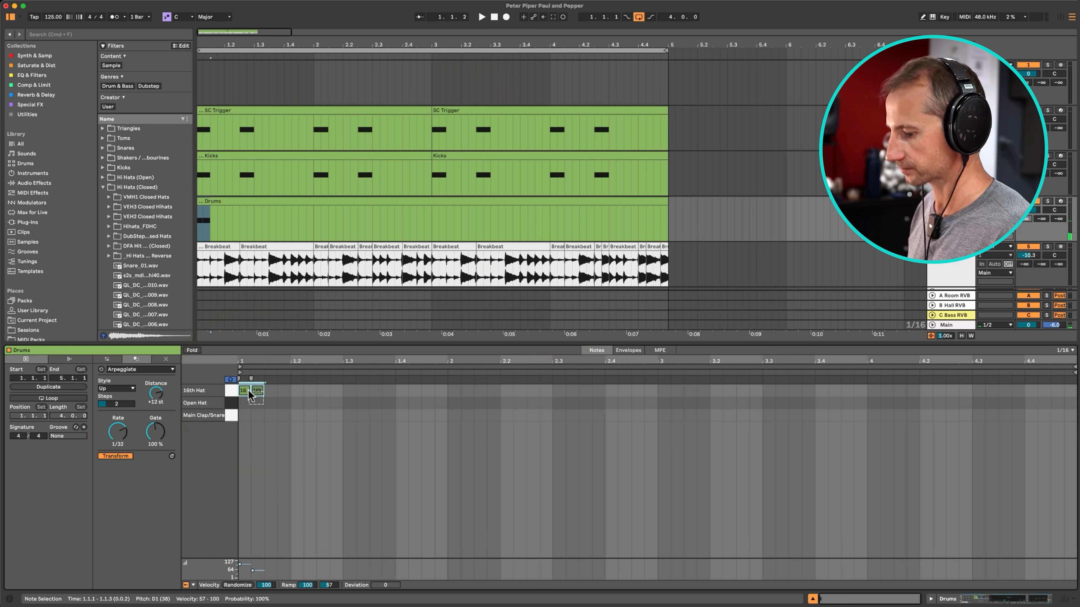
# Step: Duplicate the pair of 16th Hat notes three times, delete the last pair at 1.2.3 and play the result
pyautogui.keyDown('shift'); pyautogui.click(399, 265); pyautogui.keyUp('shift')
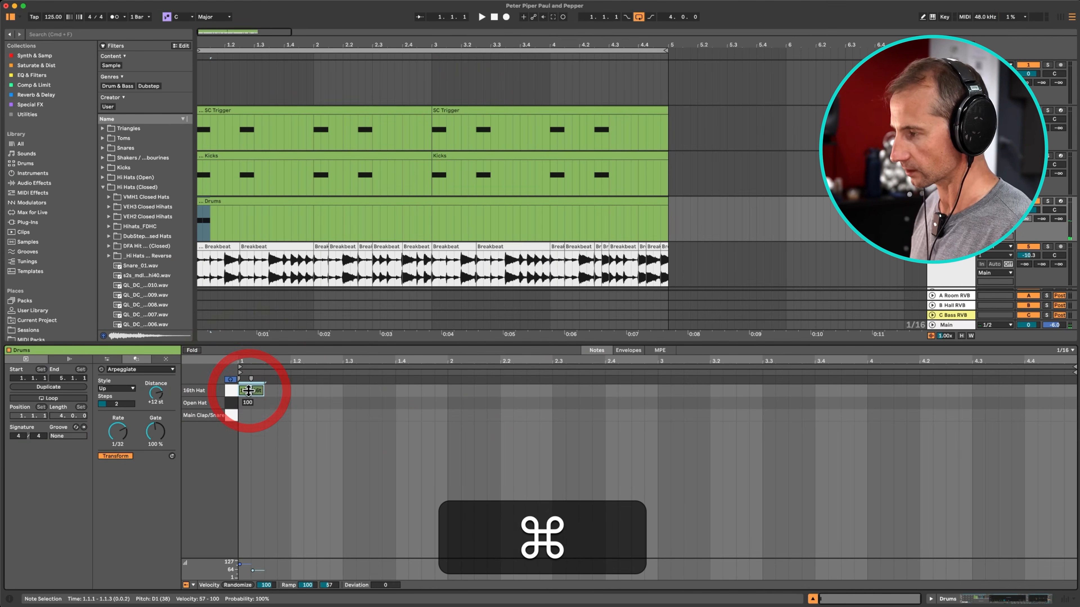
pyautogui.press('super+d')
pyautogui.press('super+d')
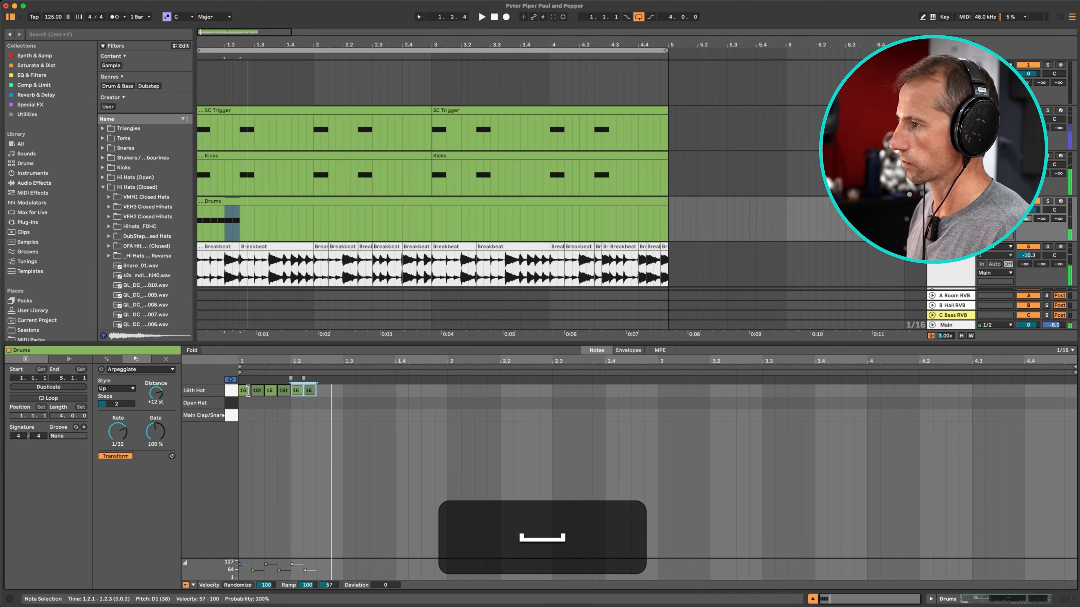
pyautogui.press('super+d')
pyautogui.press('space')
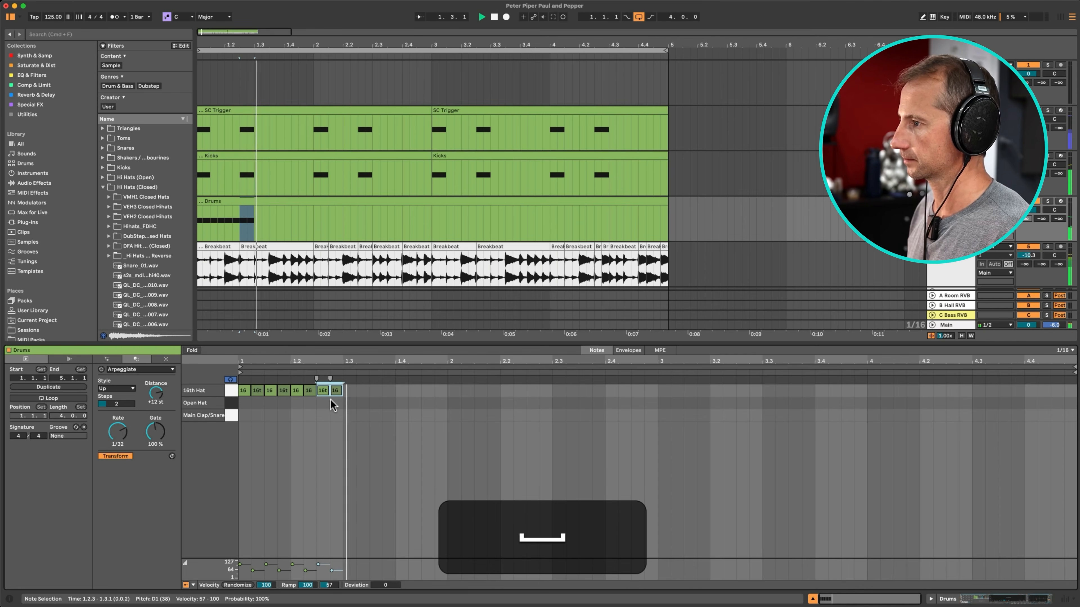
pyautogui.click(326, 391)
pyautogui.press('BackSpace')
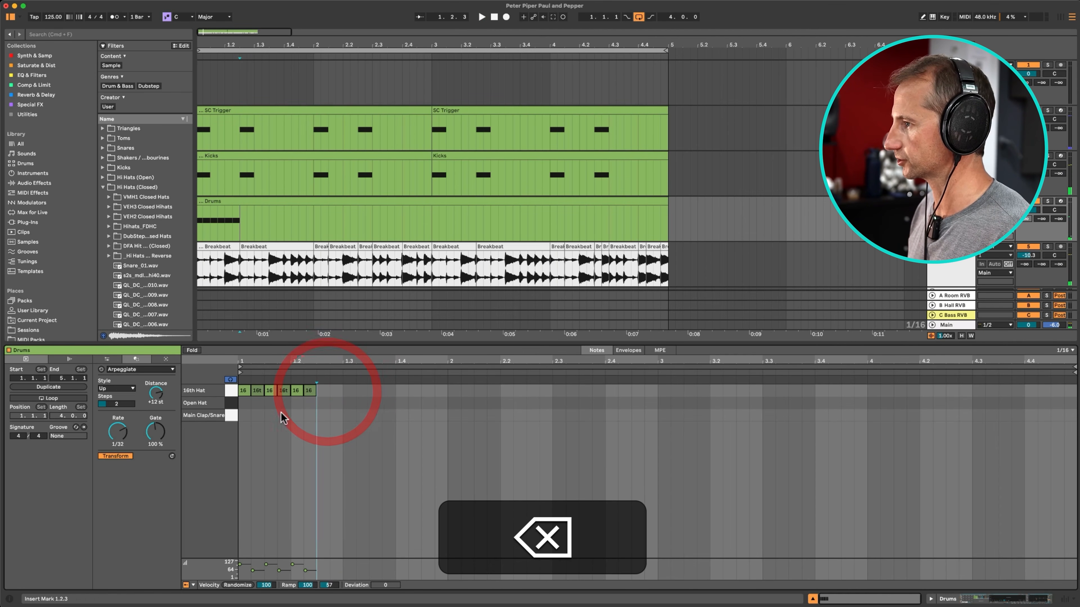
pyautogui.press('space')
# Step: Copy the four 16th Hat notes from 1.1.1 to 1.2.1, paste them at 1.4.1 and play the pattern
pyautogui.click(241, 405)
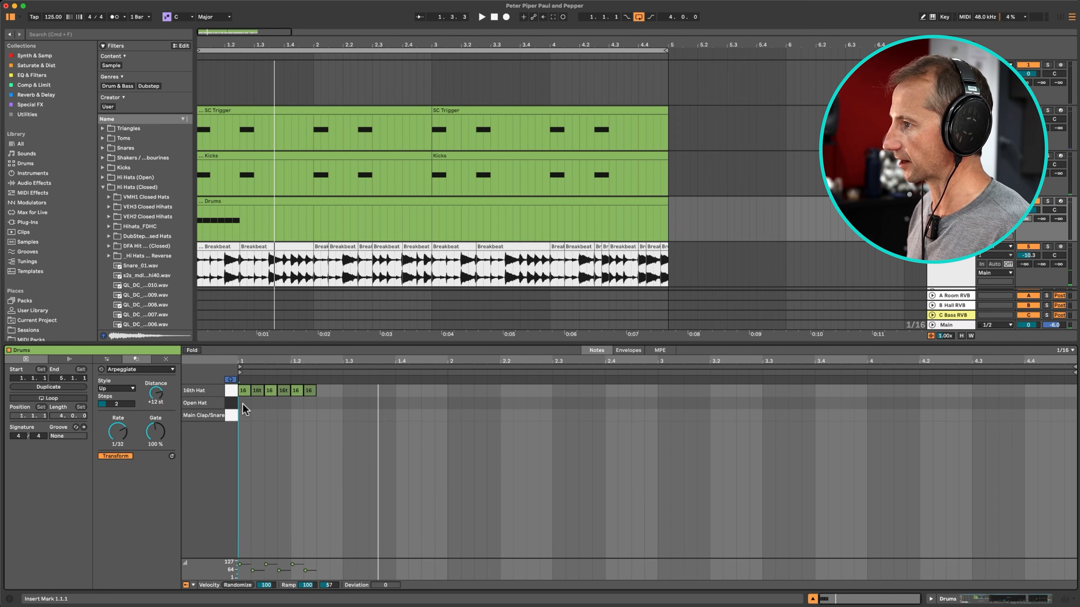
pyautogui.moveTo(242, 404); pyautogui.dragTo(279, 386)
pyautogui.press('space')
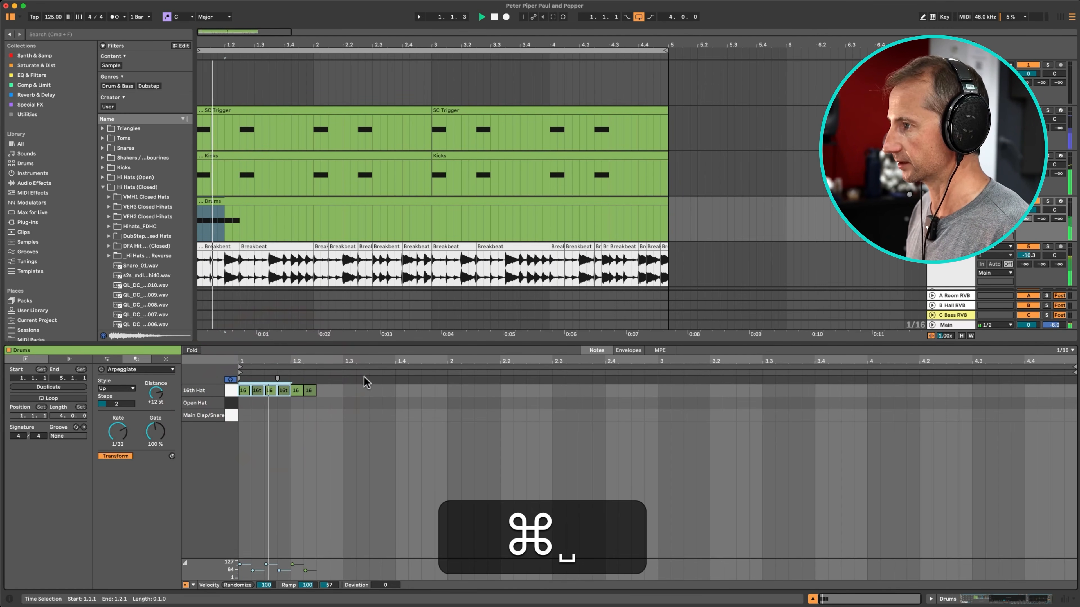
pyautogui.press('space')
pyautogui.click(393, 388)
pyautogui.press('cmd+v')
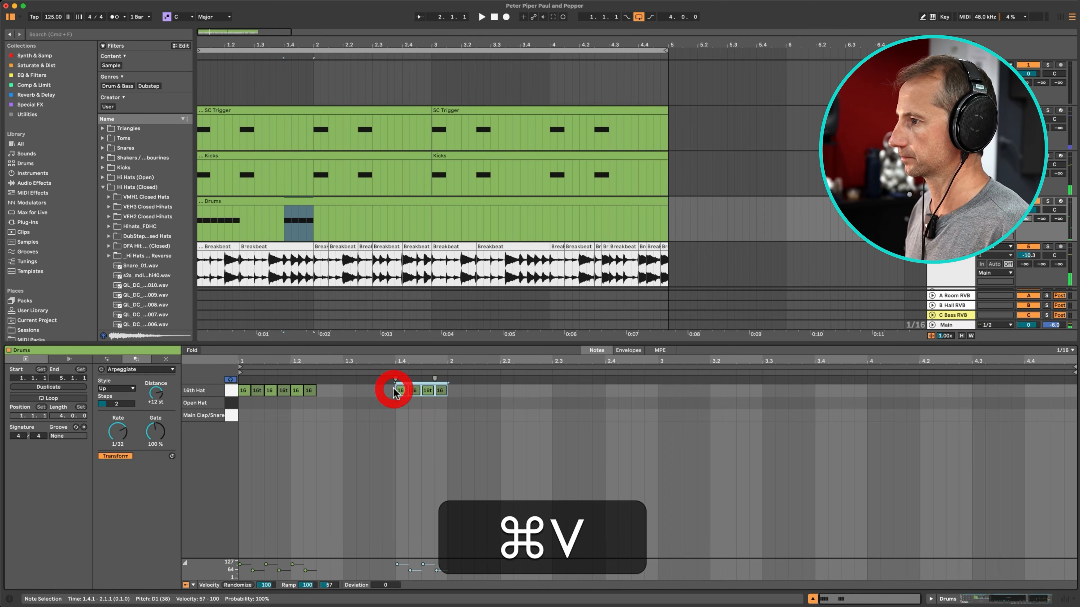
pyautogui.press('space')
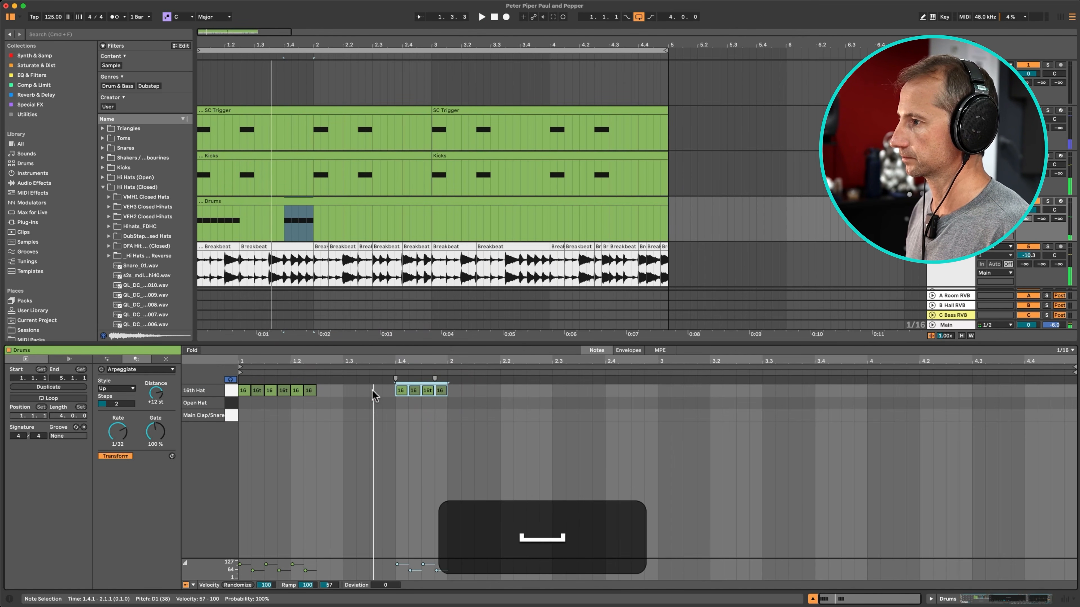
# Step: Paste the four copied 16th Hat notes at 1.3.3 and play the pattern
pyautogui.click(372, 390)
pyautogui.press('super+v')
pyautogui.press('space')
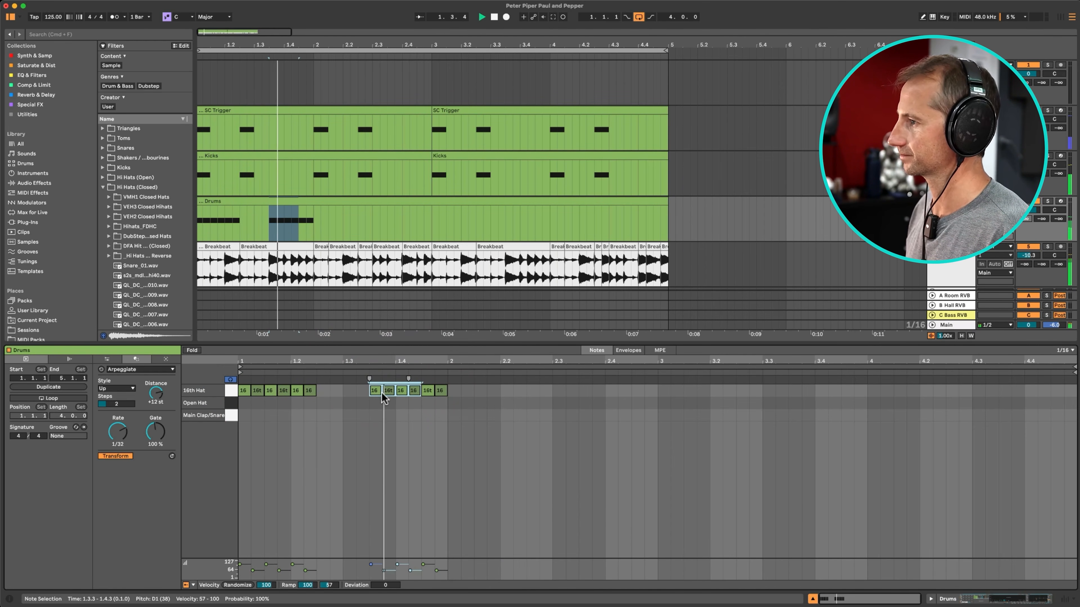
pyautogui.press('space')
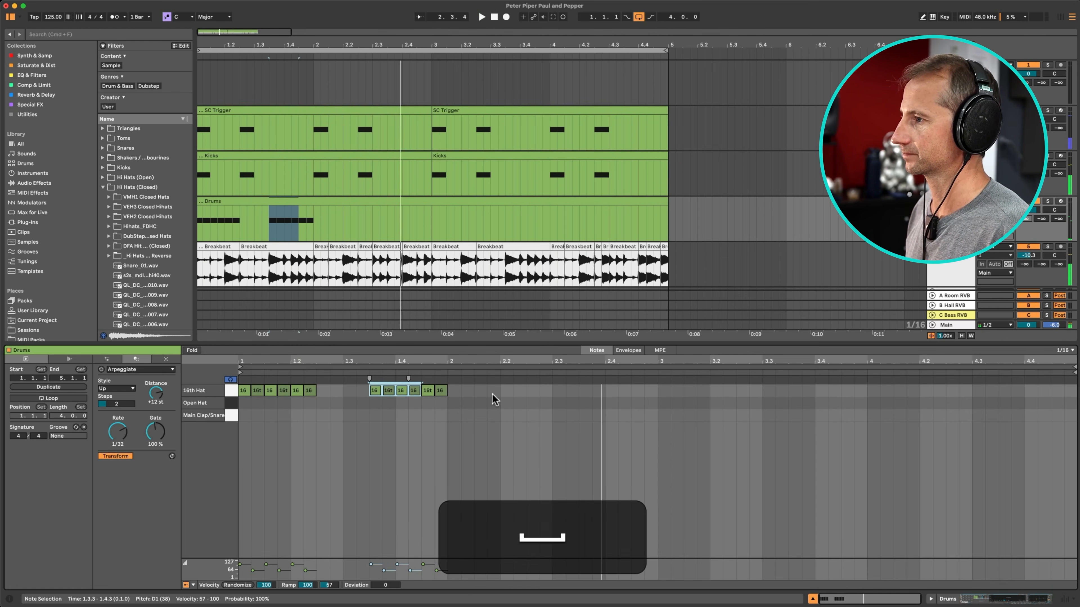
# Step: Select the first bar of 16th Hat notes and duplicate it three times to fill the four-bar clip
pyautogui.moveTo(451, 400); pyautogui.dragTo(222, 357)
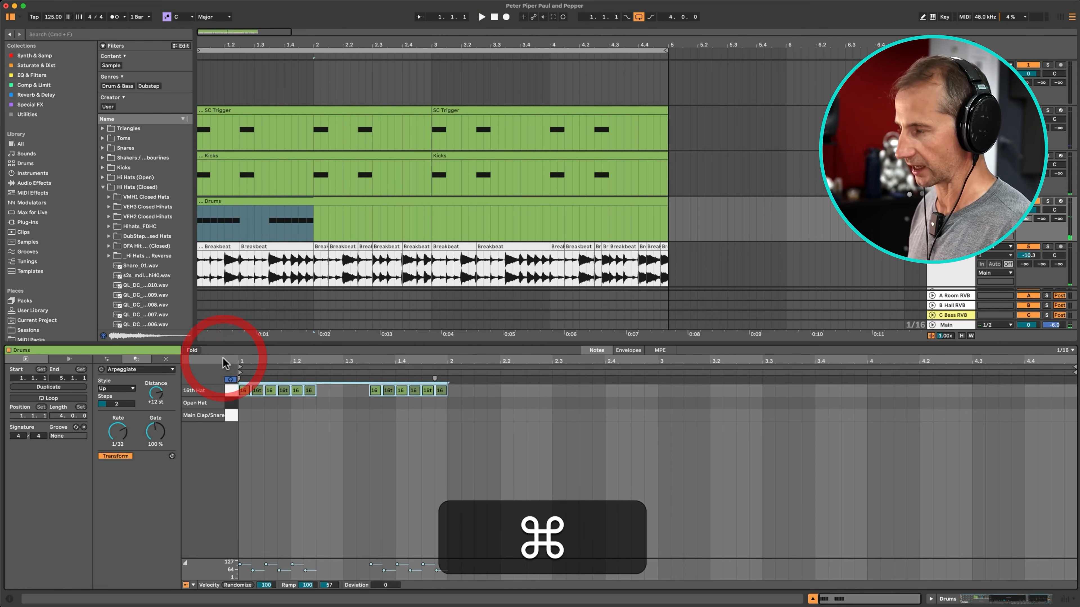
pyautogui.press('super+d')
pyautogui.press('super+d')
pyautogui.press('super+d')
# Step: Raise the low-cut frequency in the 16th Hat's EQ Eight to 391 Hz while the loop plays
pyautogui.hotkey('shift', 'Tab')
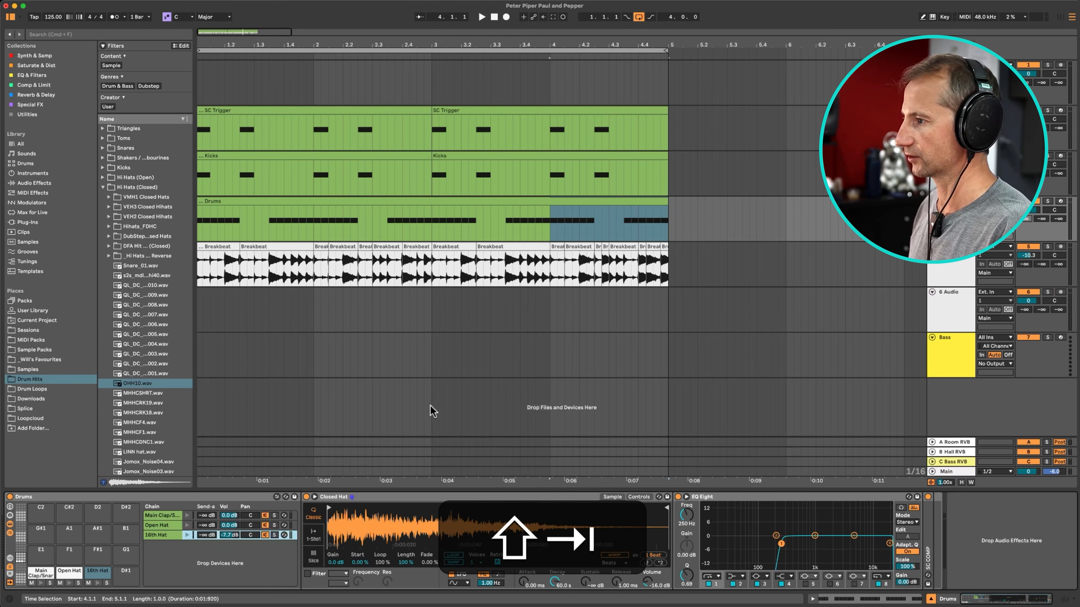
pyautogui.press('space')
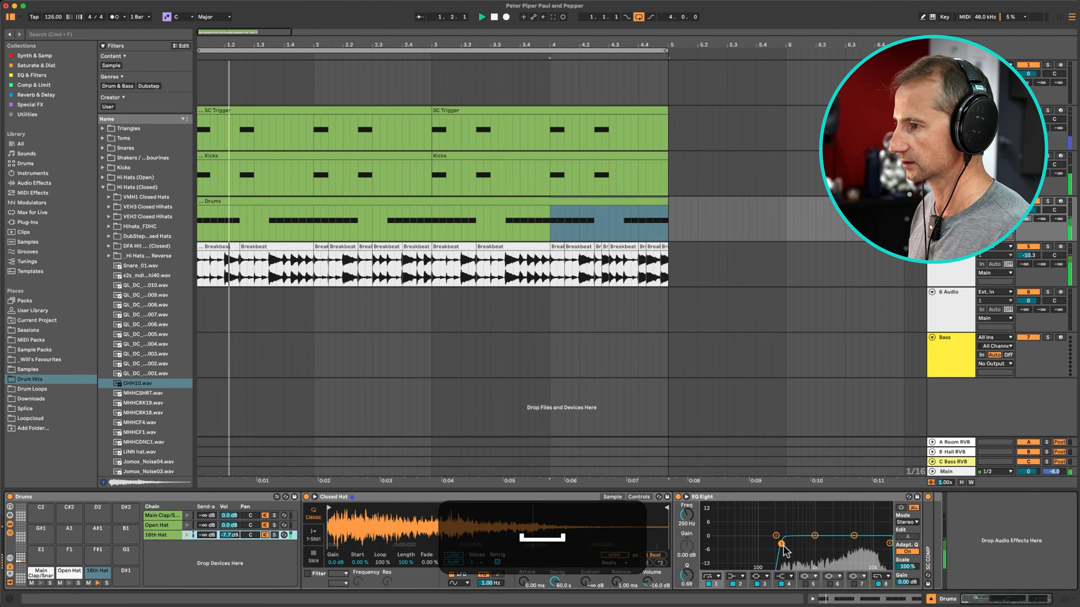
pyautogui.moveTo(785, 549); pyautogui.dragTo(794, 553)
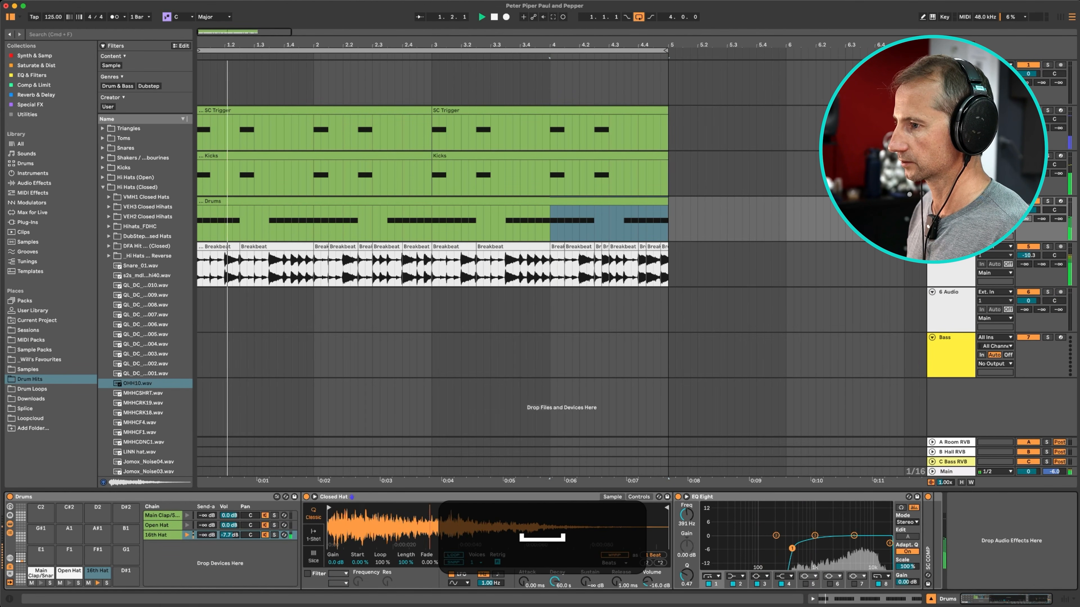
pyautogui.press('space')
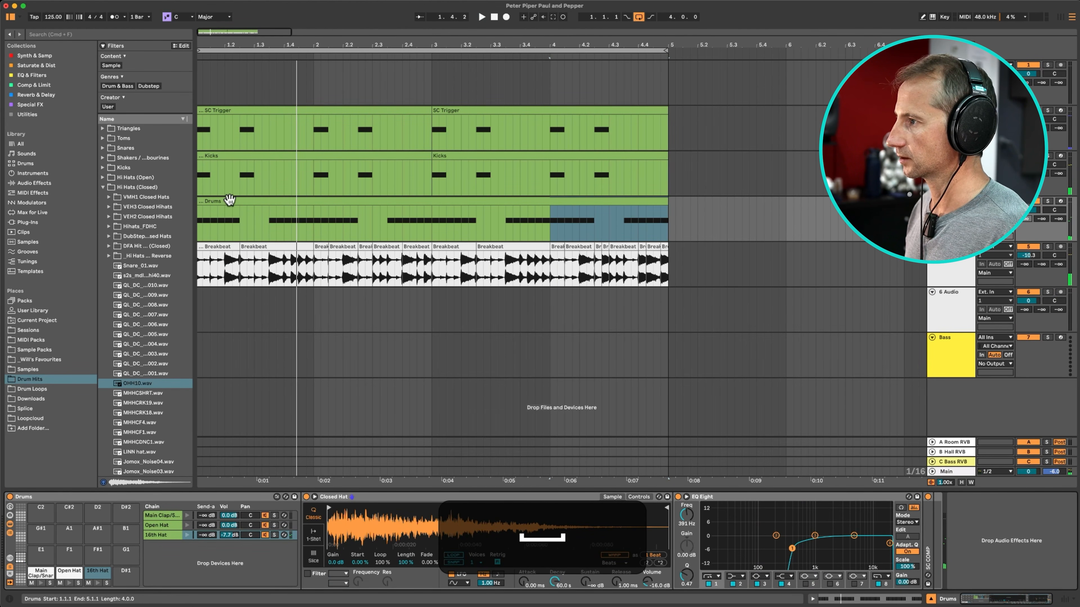
# Step: In the Drums clip, delete the 16th Hat notes at 1.2.1 and 1.2.2, place a copy of four hats at 1.2.3 and play
pyautogui.doubleClick(230, 200)
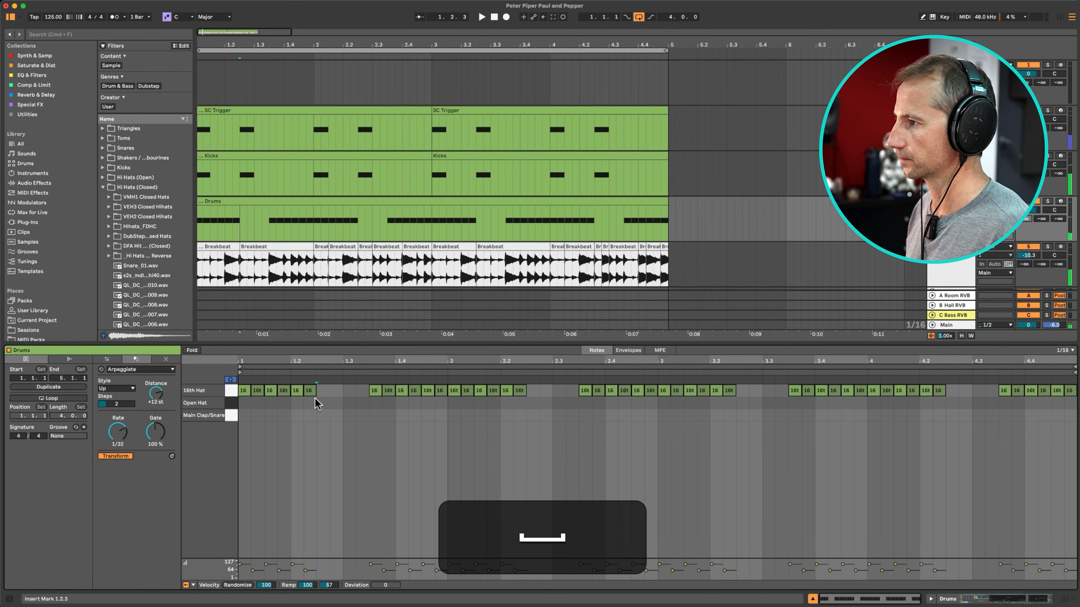
pyautogui.moveTo(315, 398)
pyautogui.mouseDown()
pyautogui.moveTo(244, 390)
pyautogui.moveTo(318, 390)
pyautogui.mouseUp()
pyautogui.press('BackSpace')
pyautogui.hotkey('alt', 'space')
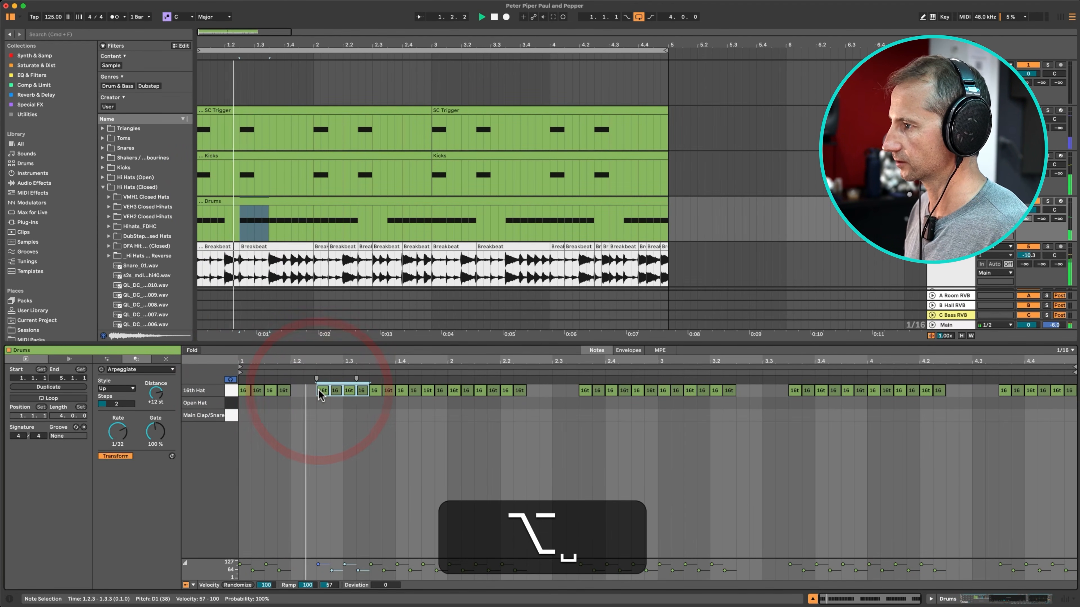
pyautogui.press('space')
# Step: Delete all 16th Hat notes from 1.4.1 to the end of the Drums clip
pyautogui.click(402, 404)
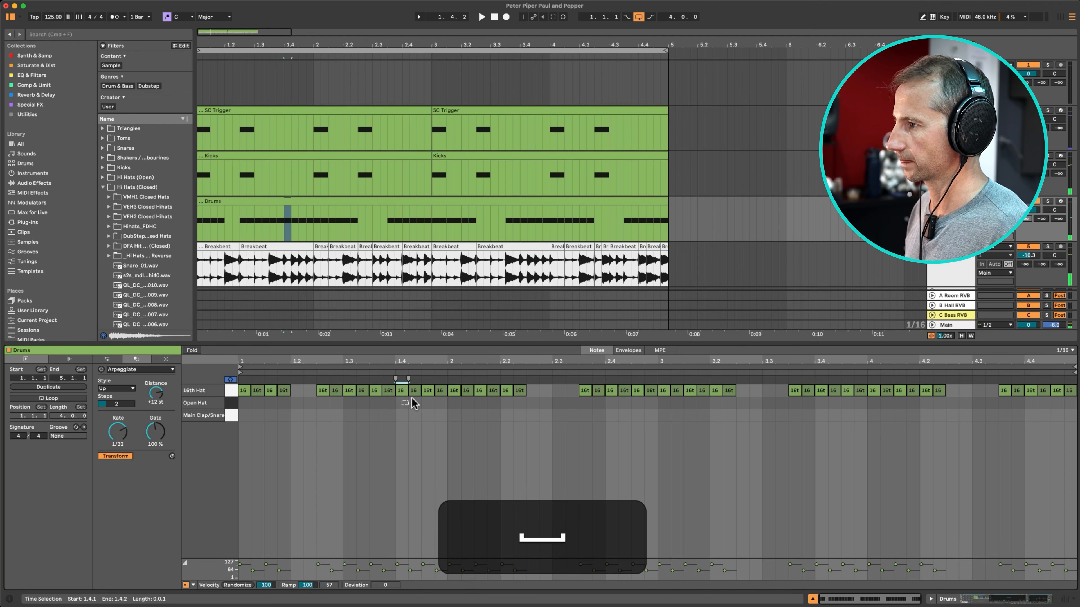
pyautogui.moveTo(411, 398); pyautogui.dragTo(1072, 391)
pyautogui.press('BackSpace')
pyautogui.press('BackSpace')
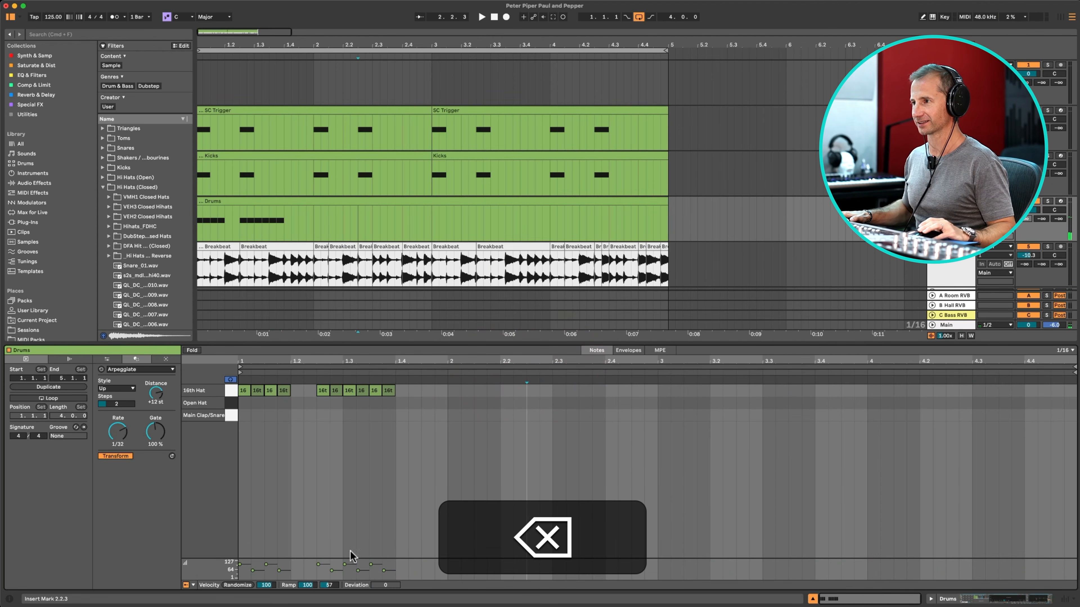
# Step: Repeat the revised one-bar hat pattern across bars 2, 3 and 4 of the Drums clip
pyautogui.moveTo(449, 416); pyautogui.dragTo(204, 343)
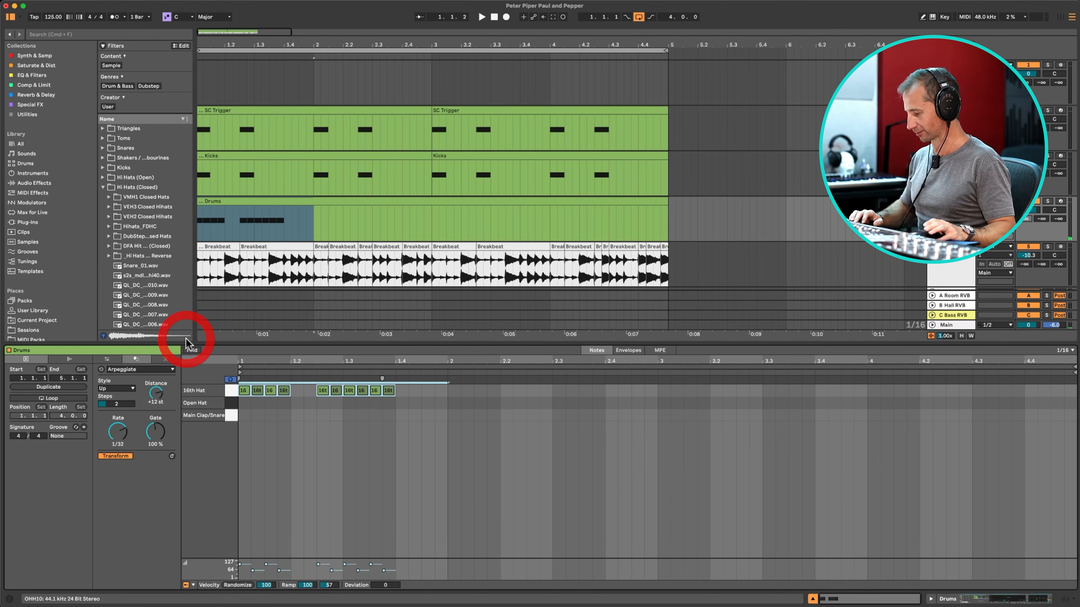
pyautogui.press('super+d')
pyautogui.press('super+d')
pyautogui.press('super+d')
# Step: Boost the 16th Hat's highs in EQ Eight by 5.08 dB at 5.16 kHz during playback, and save the set
pyautogui.press('shift+super+Tab')
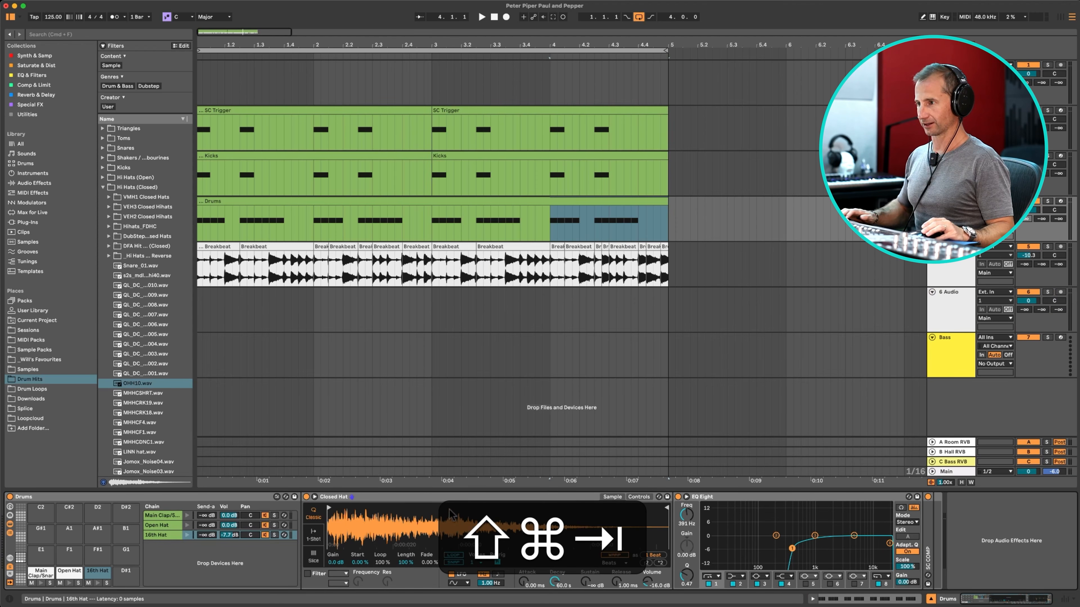
pyautogui.press('space')
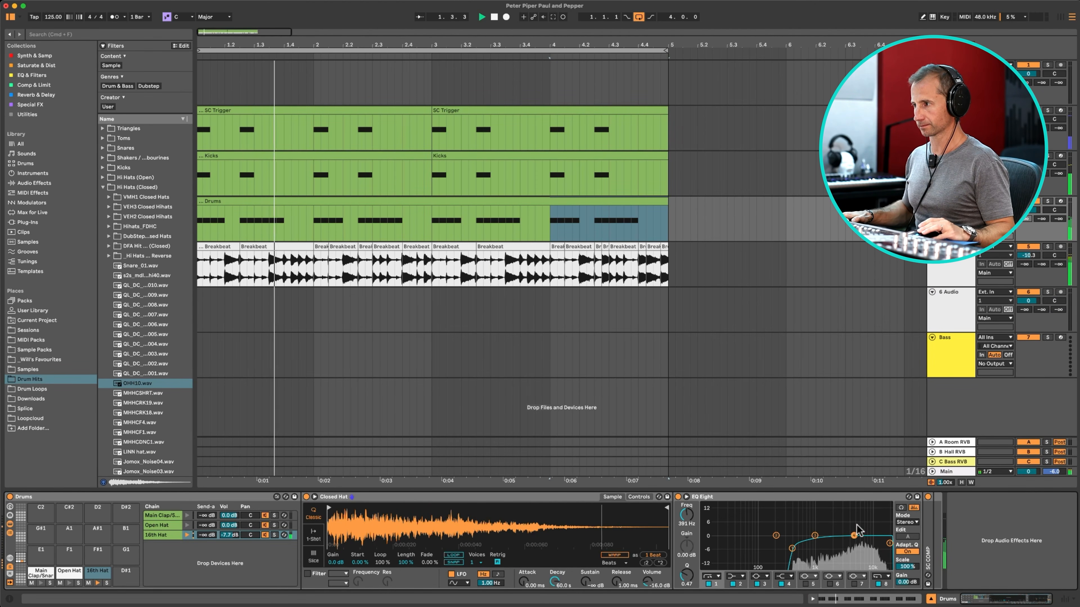
pyautogui.moveTo(855, 535); pyautogui.dragTo(854, 525)
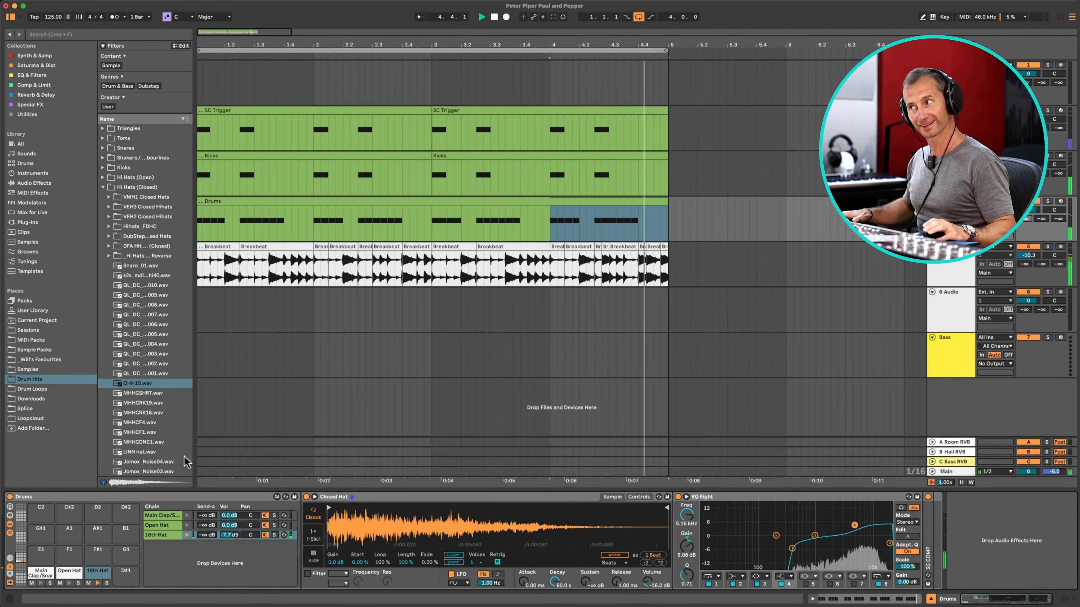
pyautogui.hscroll(1, 239, 229)
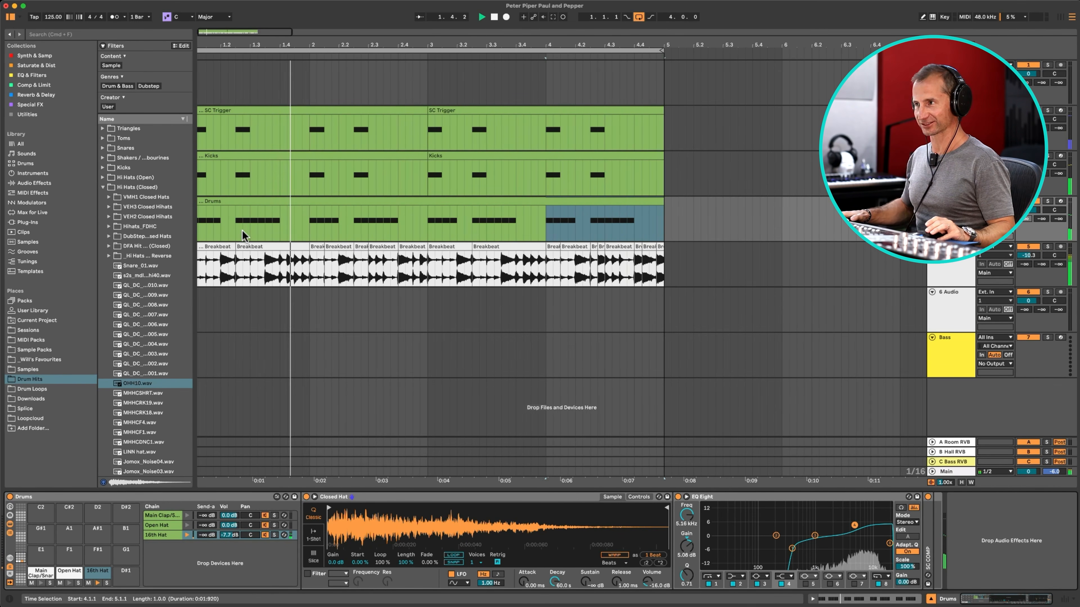
pyautogui.press('super+s')
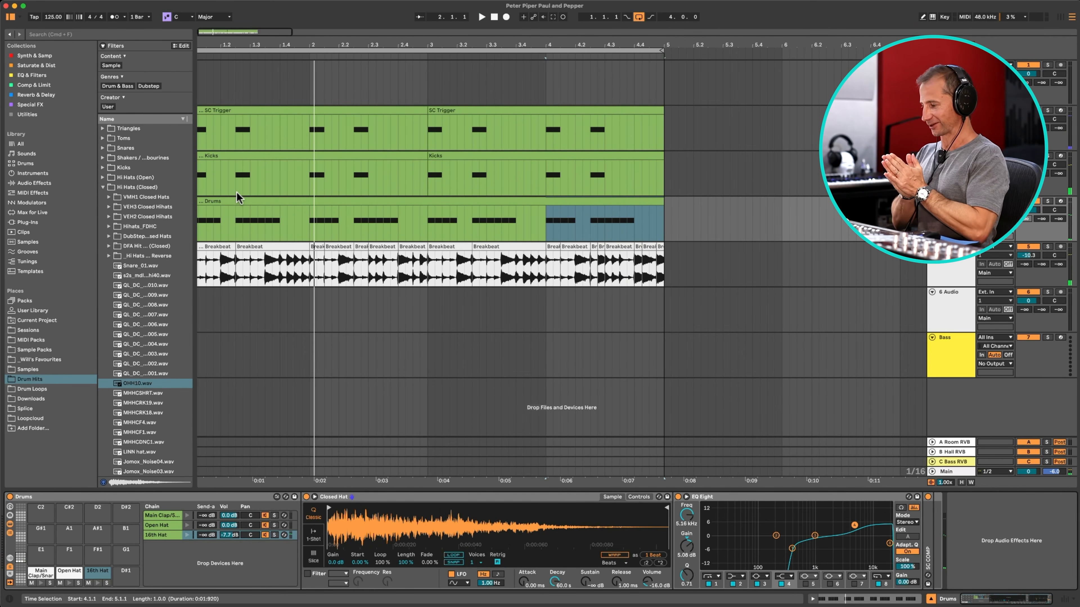
# Step: Insert a new MIDI track below the Bass track and name it Chords
pyautogui.moveTo(208, 46); pyautogui.dragTo(207, 23)
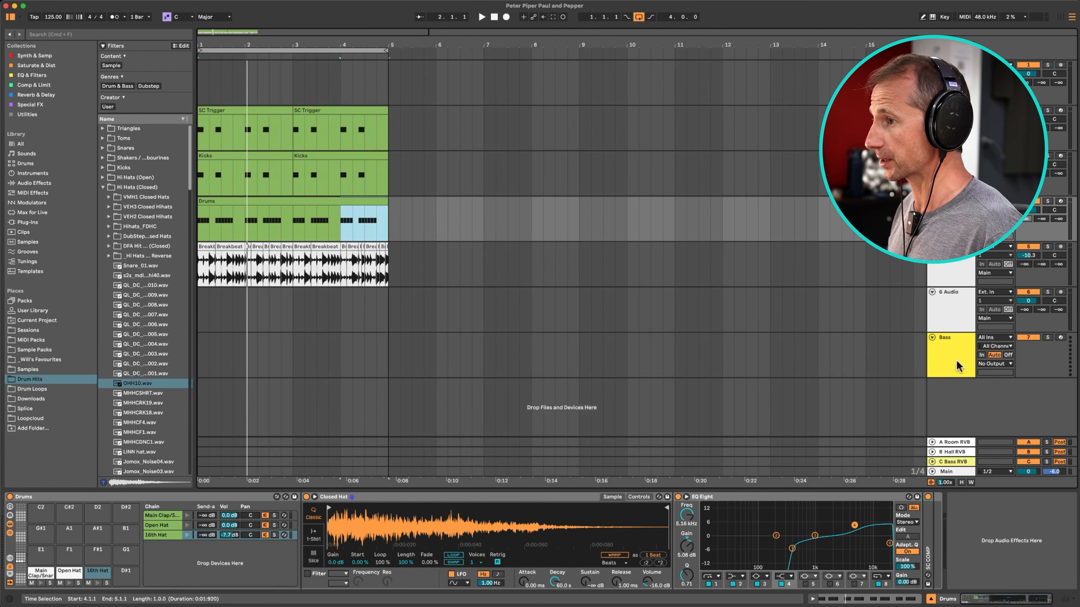
pyautogui.click(963, 276)
pyautogui.click(964, 343)
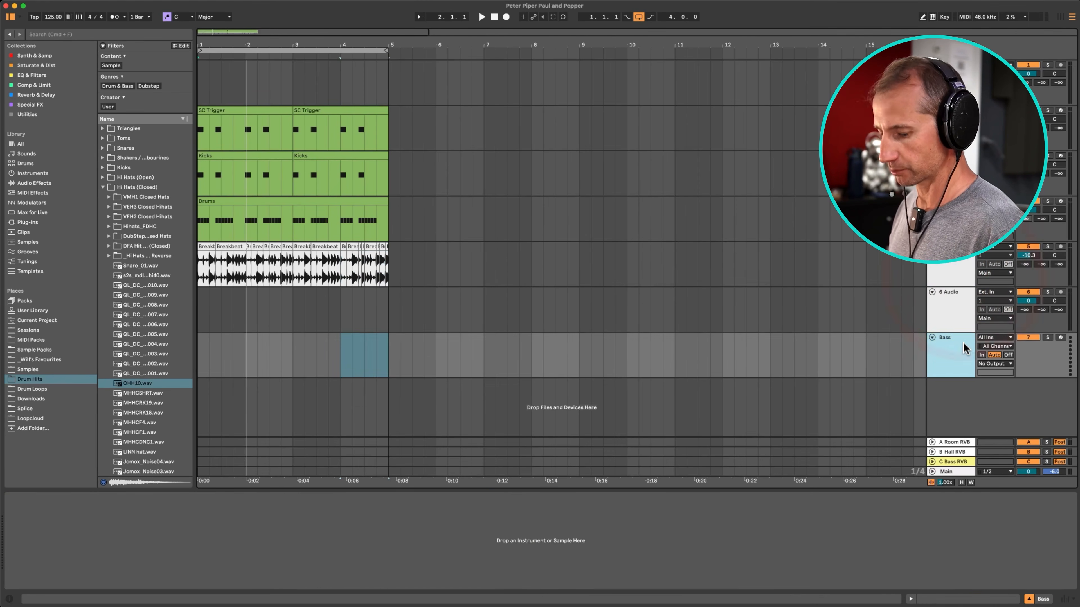
pyautogui.press('shift+super+t')
pyautogui.click(954, 384)
pyautogui.press('super+r')
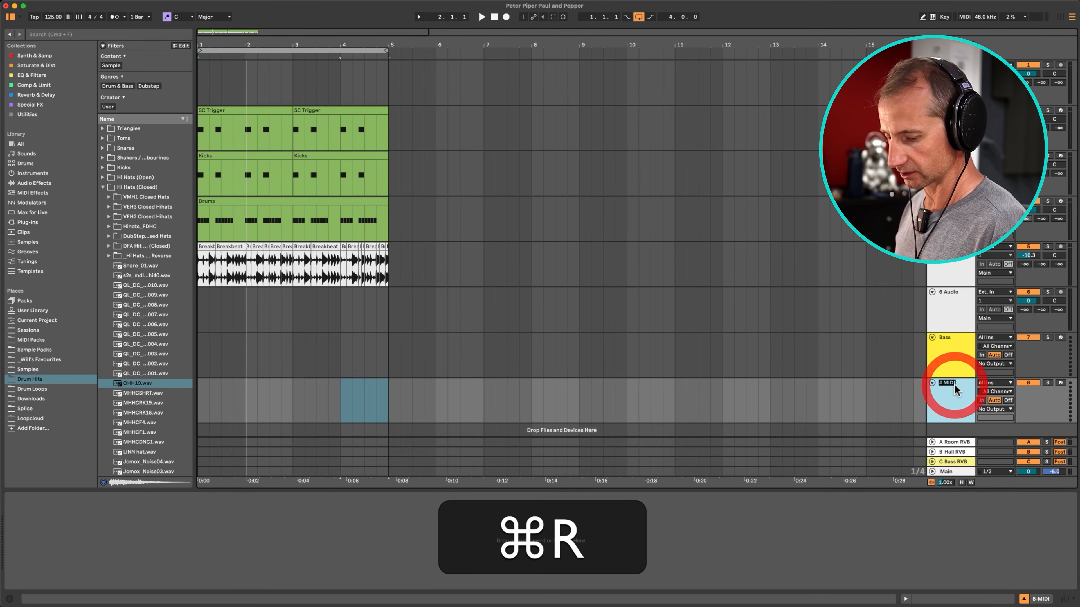
pyautogui.write('Chords')
pyautogui.press('Return')
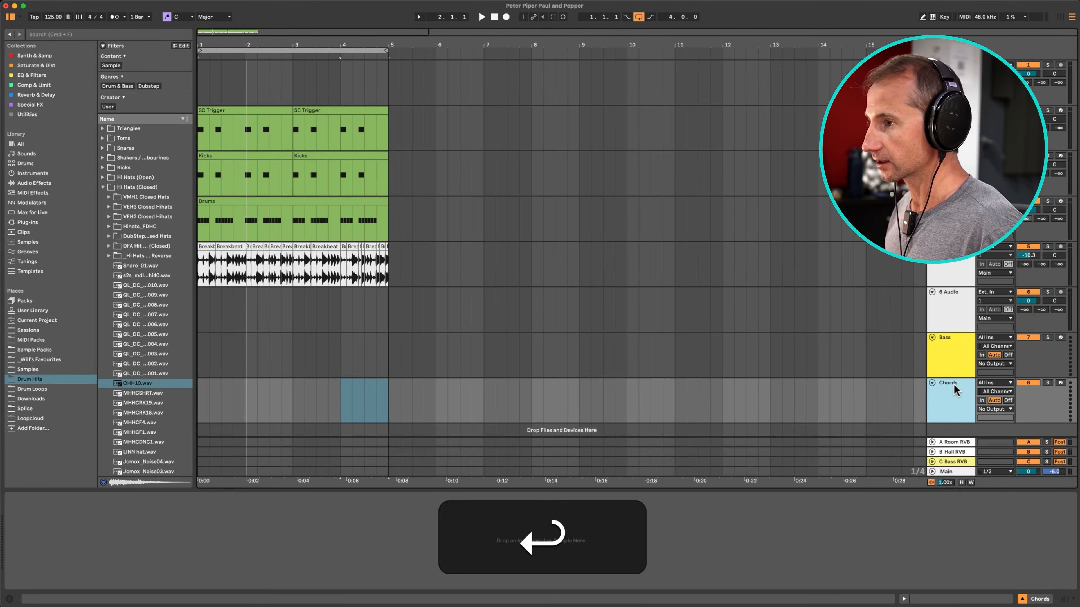
# Step: Create an empty four-bar MIDI clip over bars 1 to 4 of the Chords track and name it Chords
pyautogui.click(953, 385)
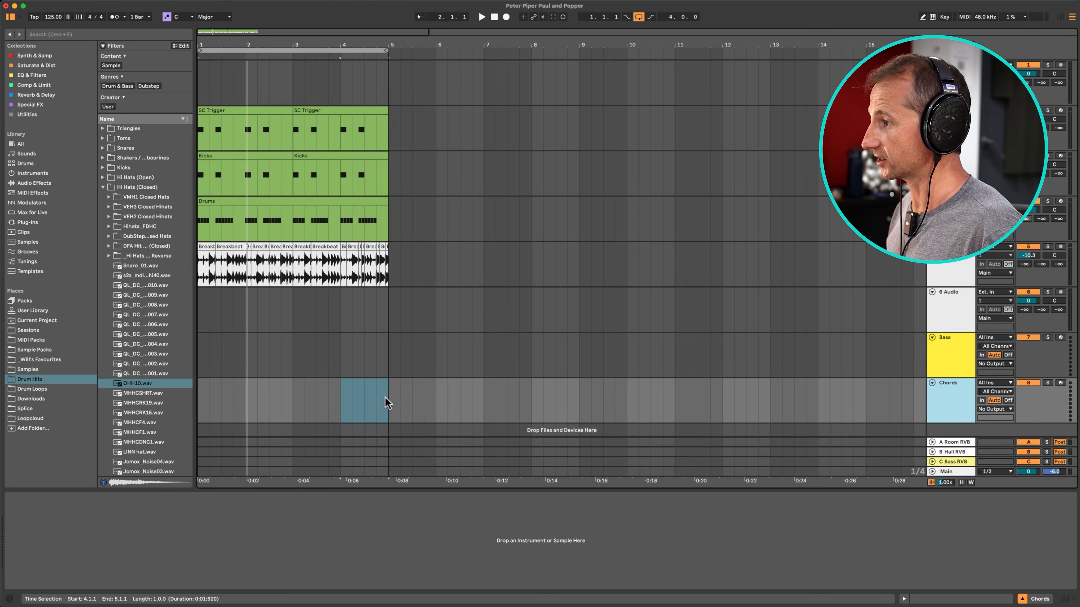
pyautogui.moveTo(388, 403); pyautogui.dragTo(144, 398)
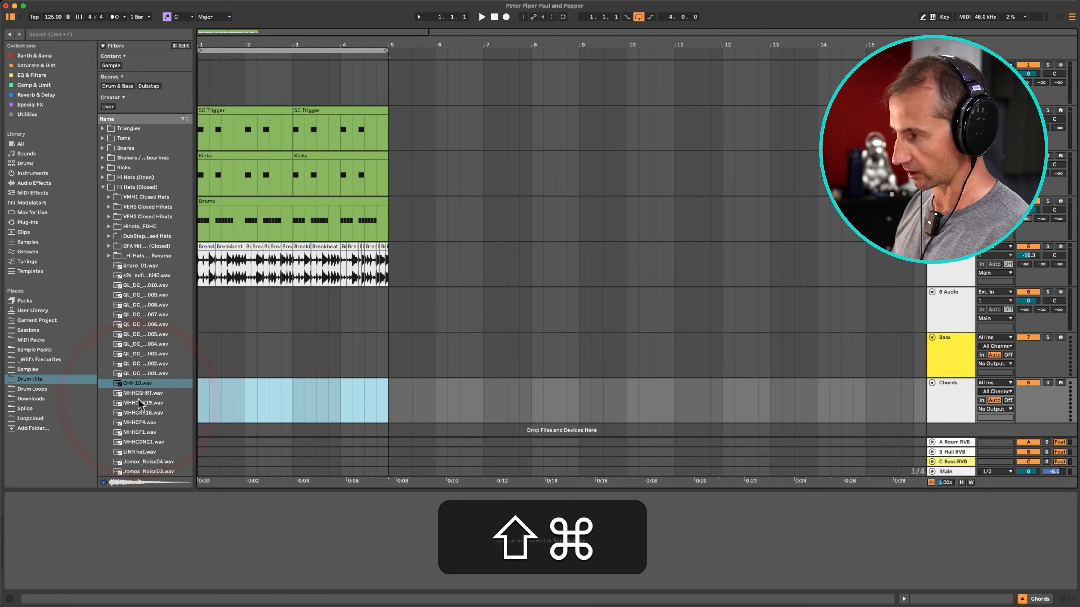
pyautogui.press('shift+super+m')
pyautogui.press('super+r')
pyautogui.write('Ch')
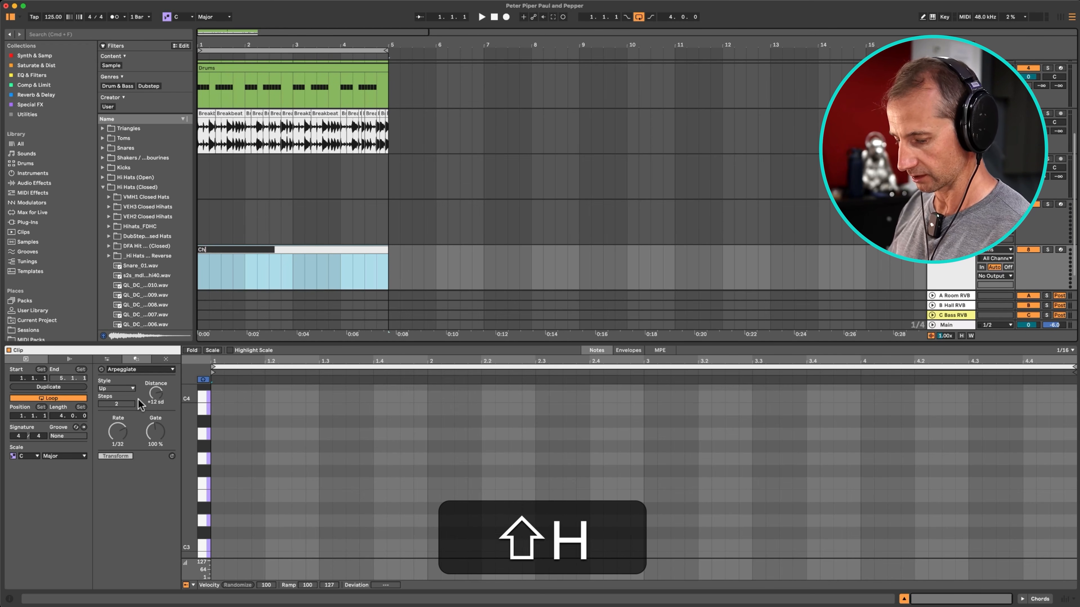
pyautogui.write('ords')
pyautogui.press('Return')
# Step: Load Serum onto the Chords track and set the track volume to -2.8 dB
pyautogui.hotkey('shift', 'Tab')
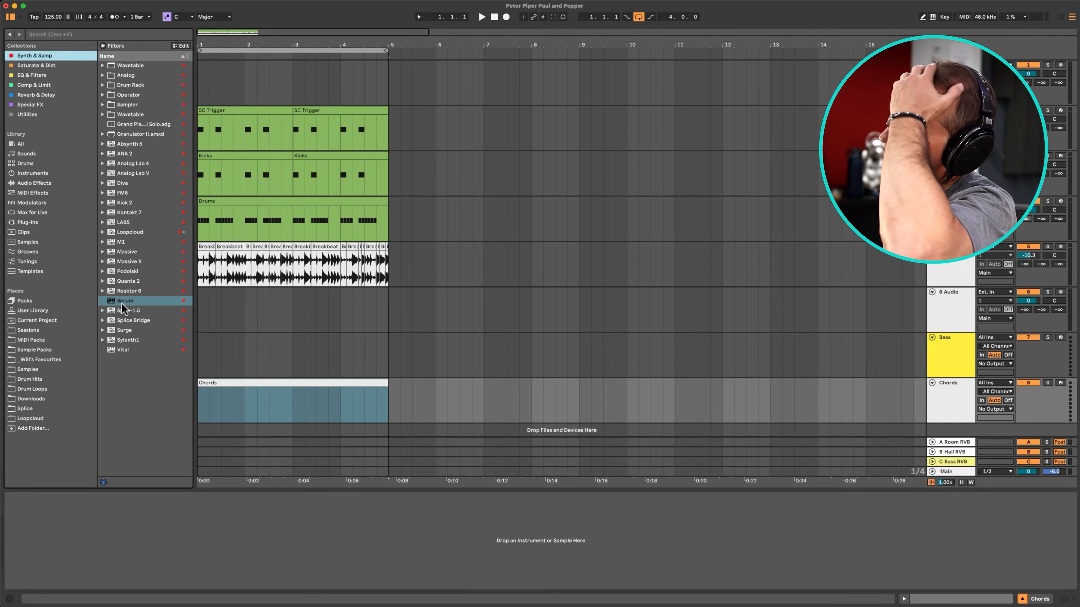
pyautogui.moveTo(122, 302); pyautogui.dragTo(242, 403)
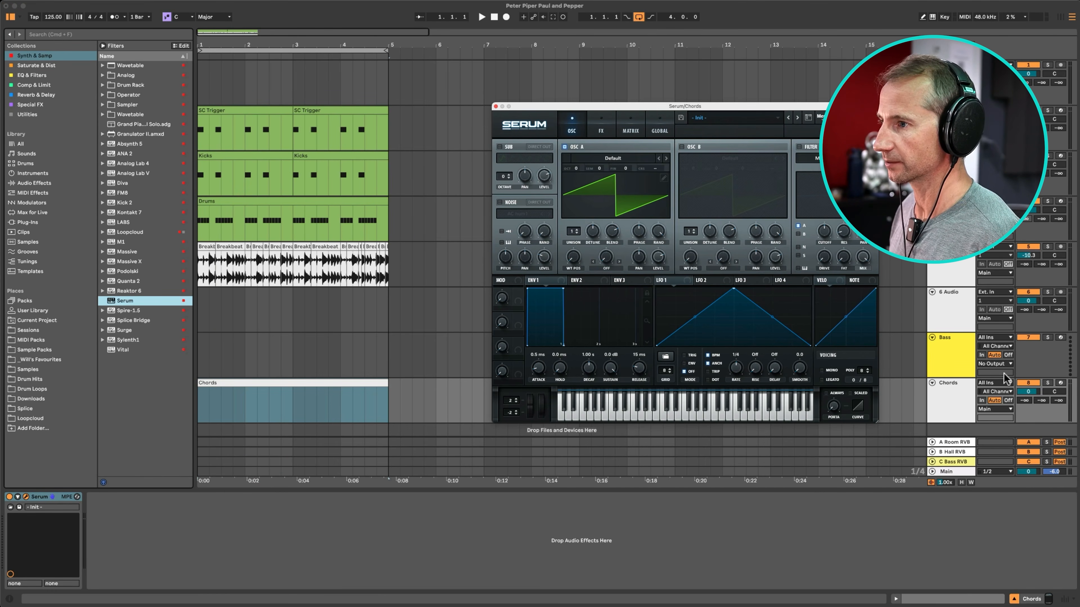
pyautogui.moveTo(1023, 392); pyautogui.dragTo(1024, 399)
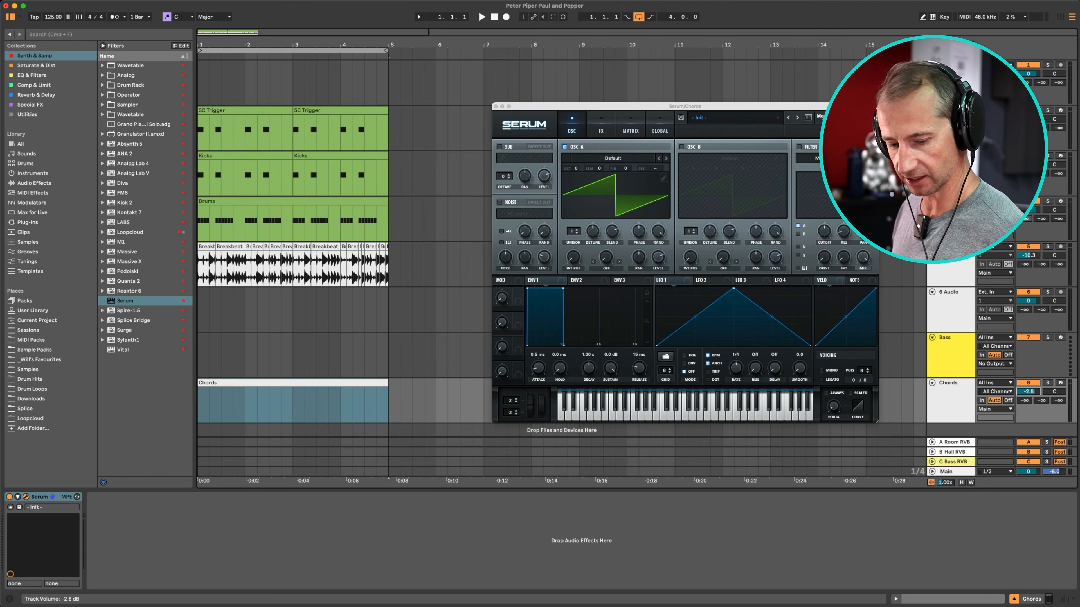
# Step: Color the Chords track turquoise and the Break track green
pyautogui.keyDown('ctrl'); pyautogui.click(944, 409); pyautogui.keyUp('ctrl')
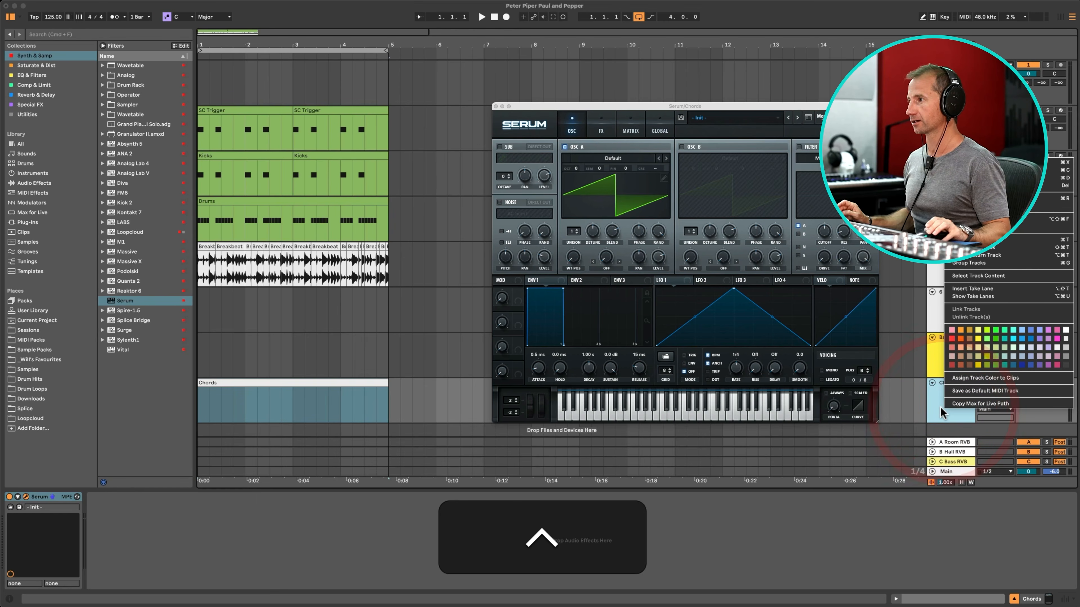
pyautogui.click(1013, 331)
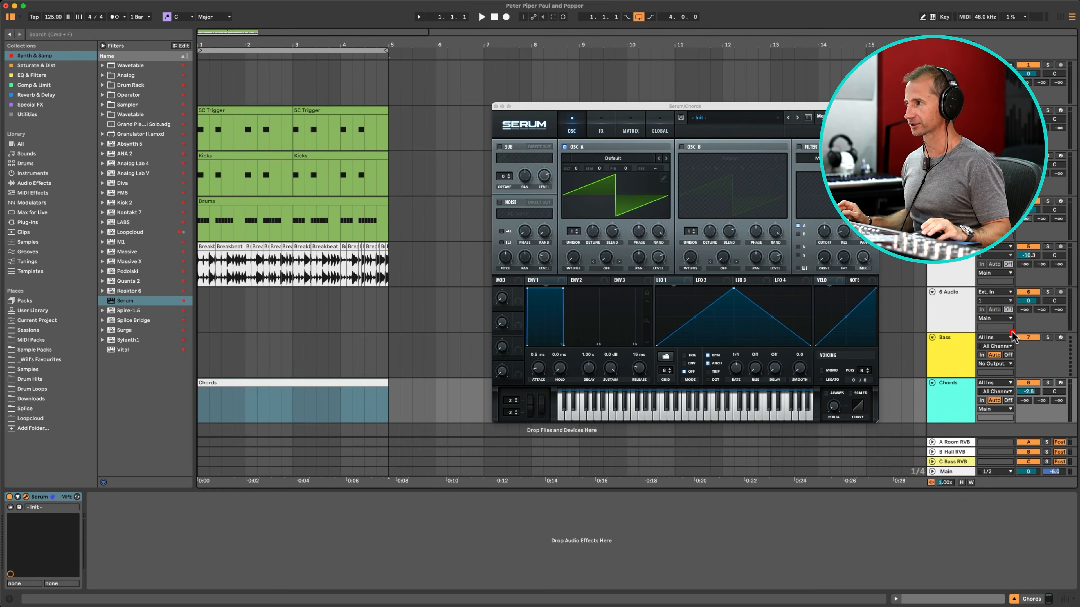
pyautogui.scroll(-1, 924, 353)
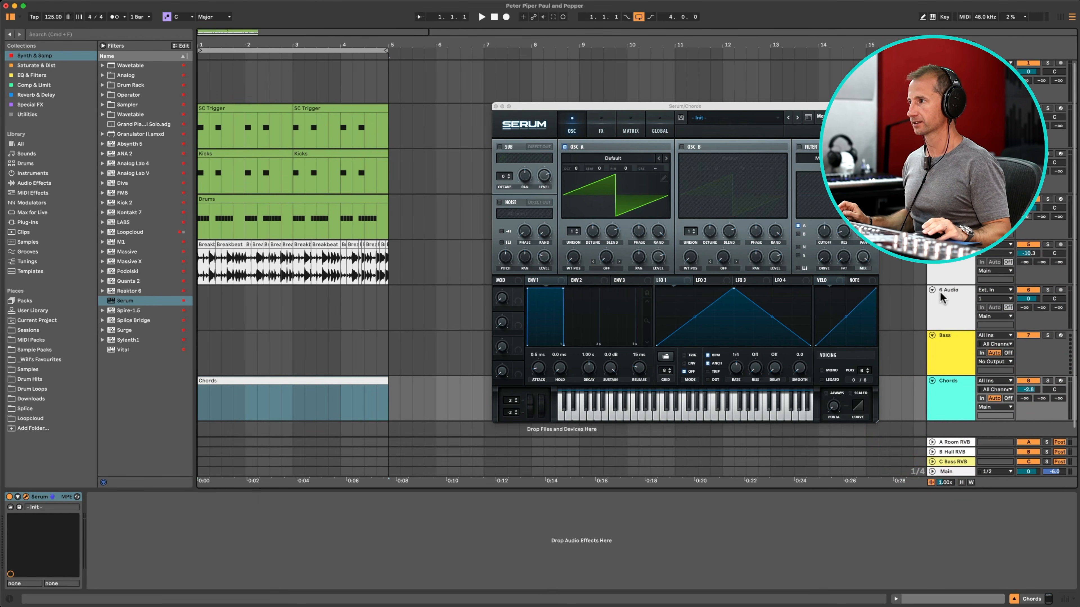
pyautogui.keyDown('ctrl'); pyautogui.click(943, 272); pyautogui.keyUp('ctrl')
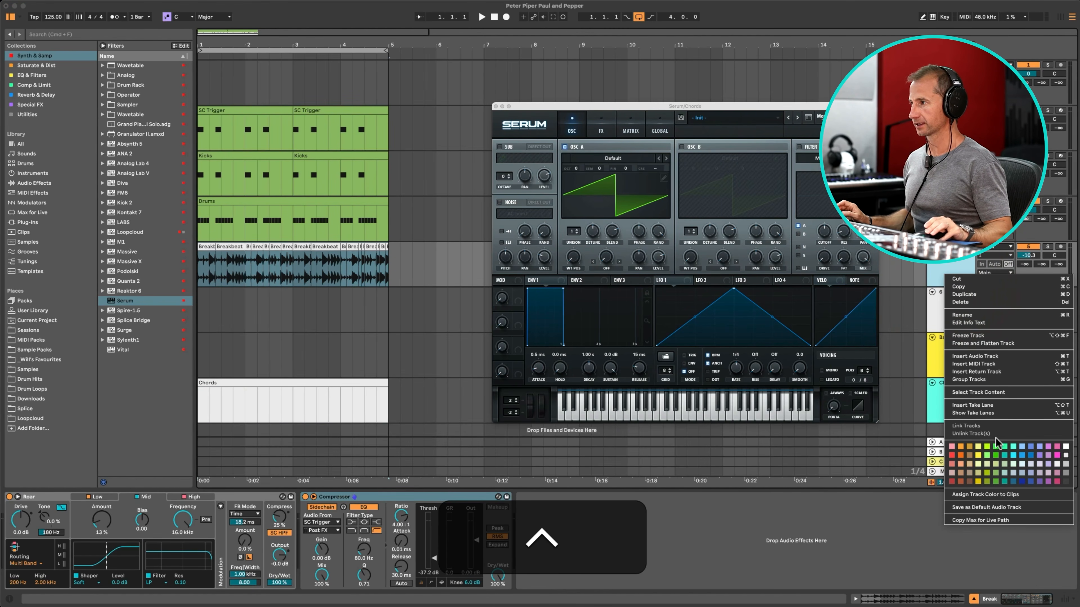
pyautogui.click(996, 470)
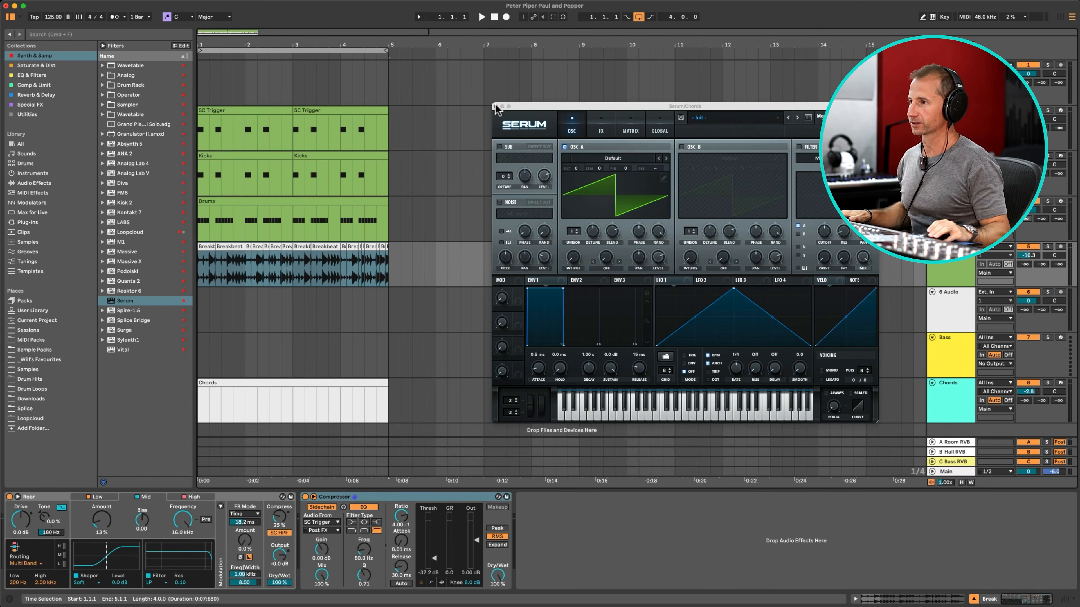
# Step: Close the Serum window, open the Chords clip and enlarge its note editor
pyautogui.click(495, 107)
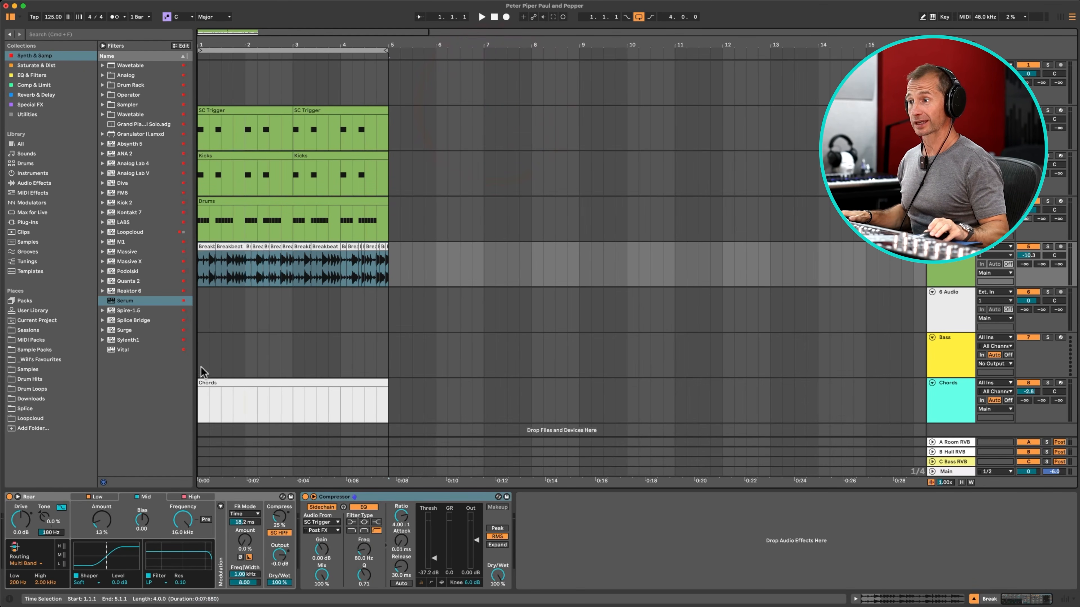
pyautogui.doubleClick(214, 385)
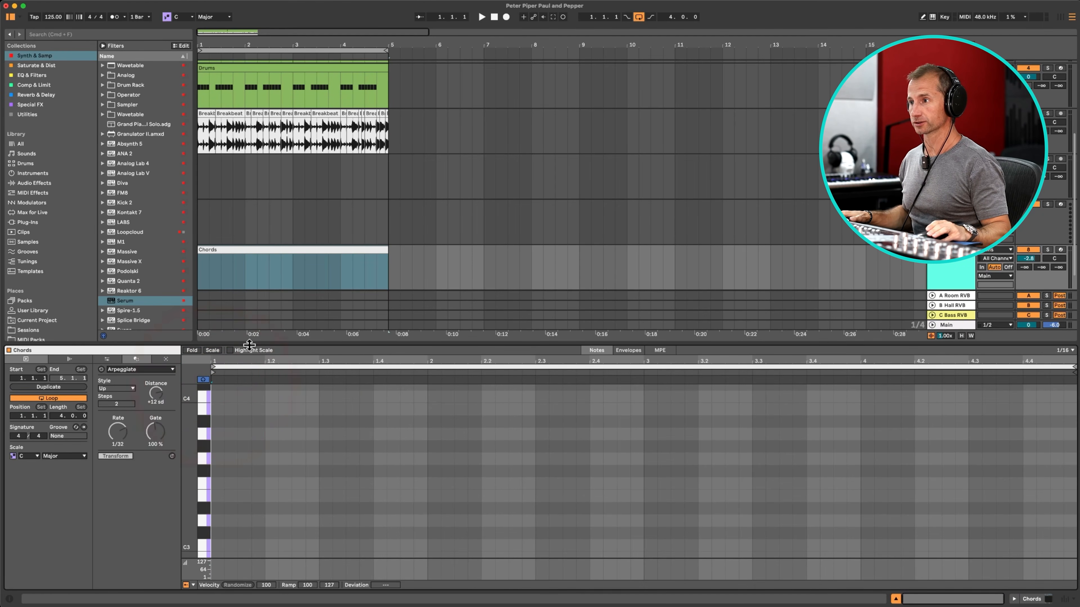
pyautogui.moveTo(242, 342); pyautogui.dragTo(243, 250)
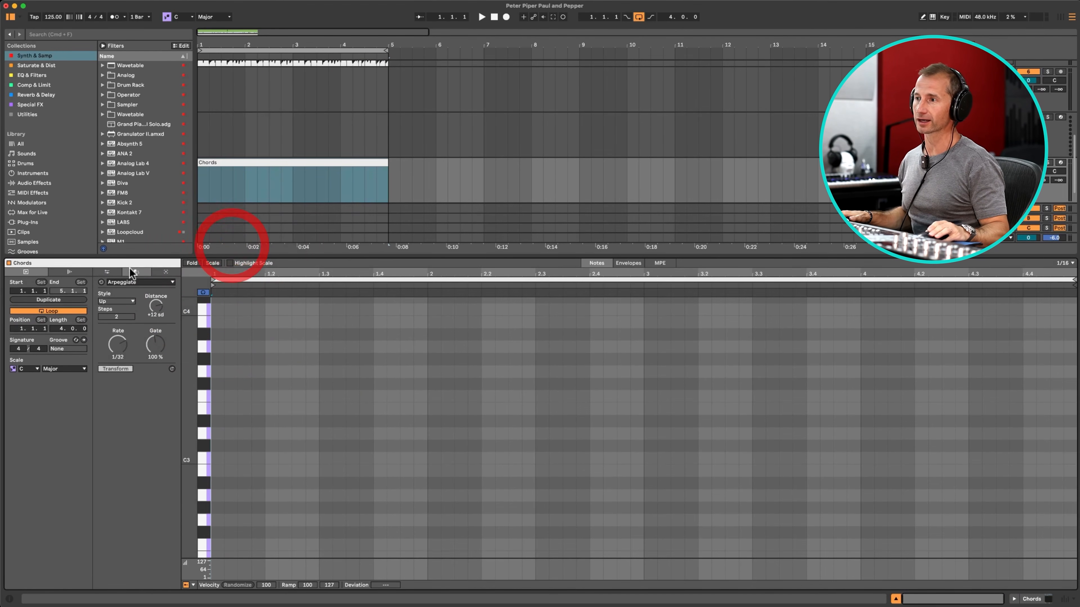
# Step: Set the Chords clip's scale to A Minor and show only the in-scale notes in the note editor
pyautogui.click(26, 369)
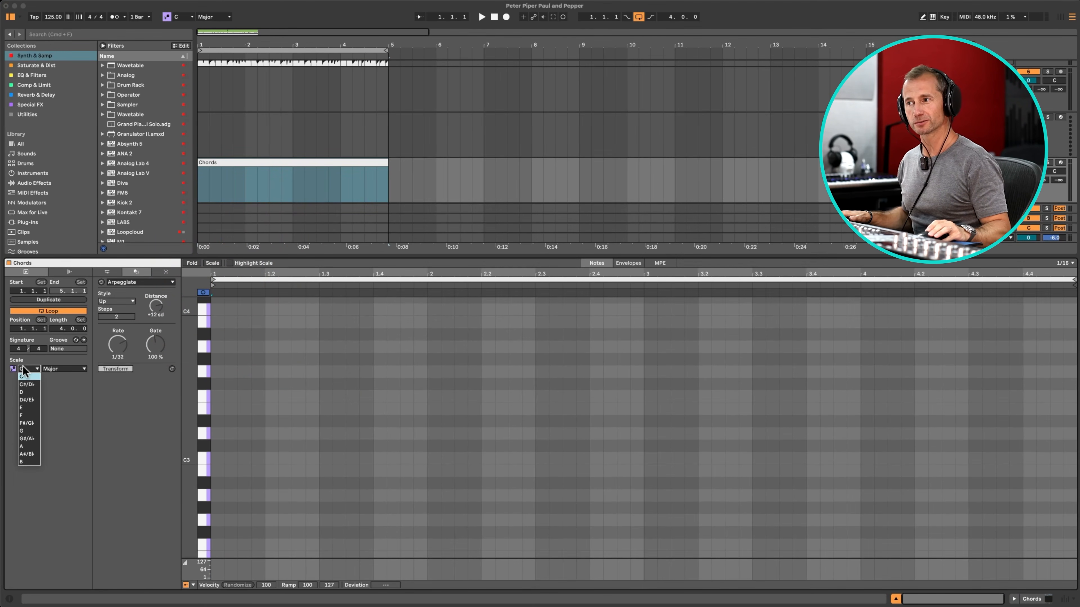
pyautogui.click(33, 447)
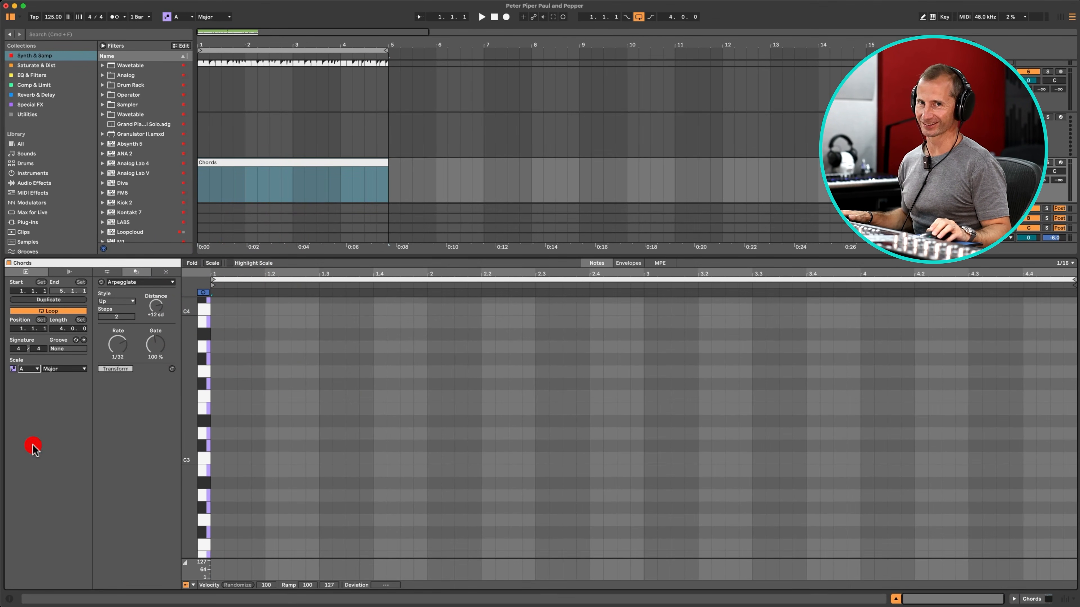
pyautogui.click(60, 369)
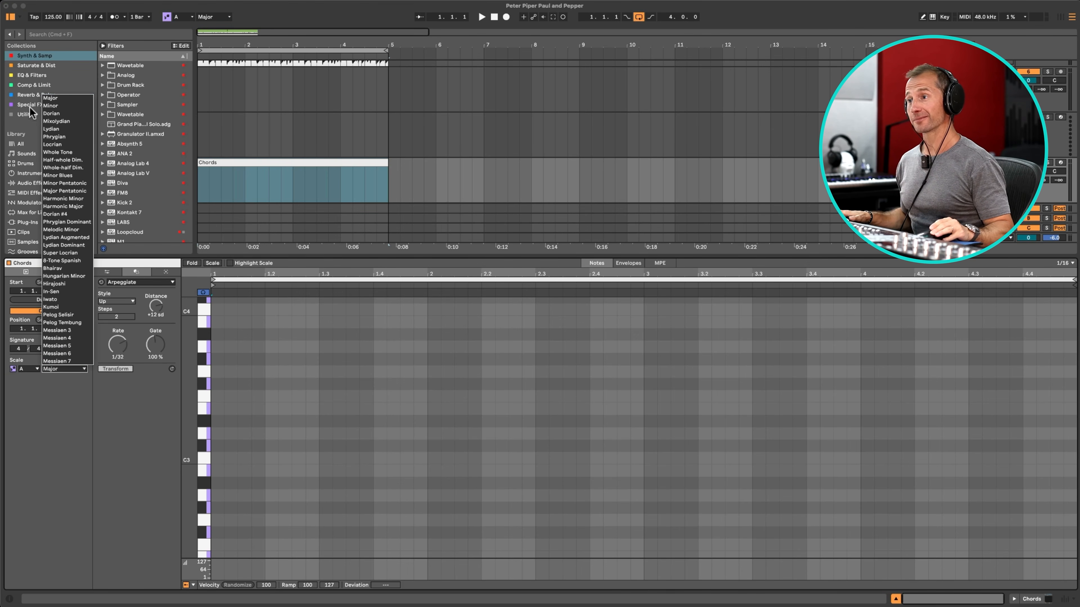
pyautogui.click(51, 106)
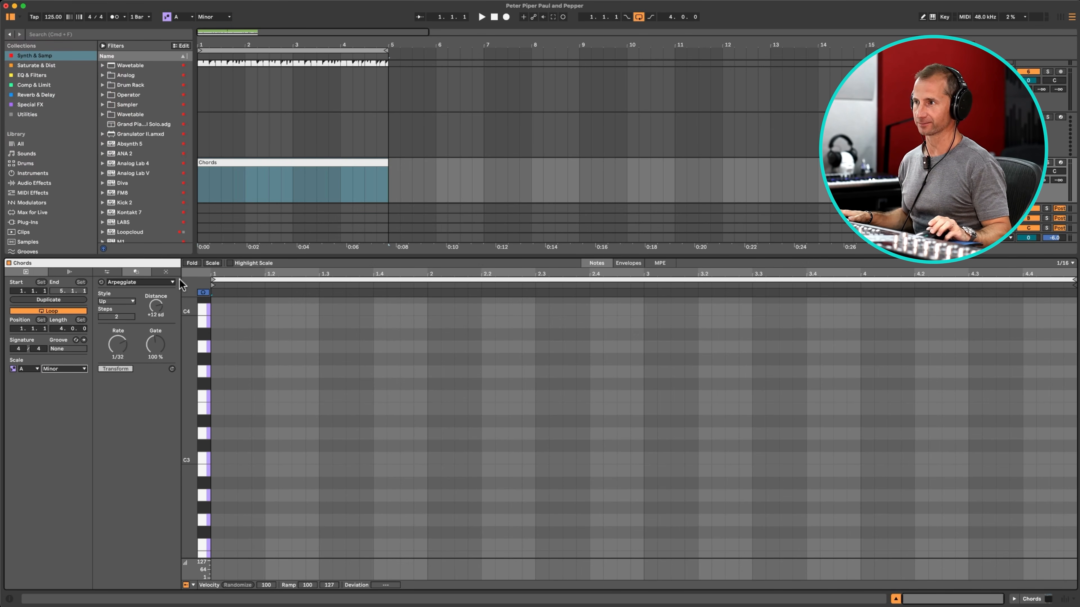
pyautogui.click(212, 263)
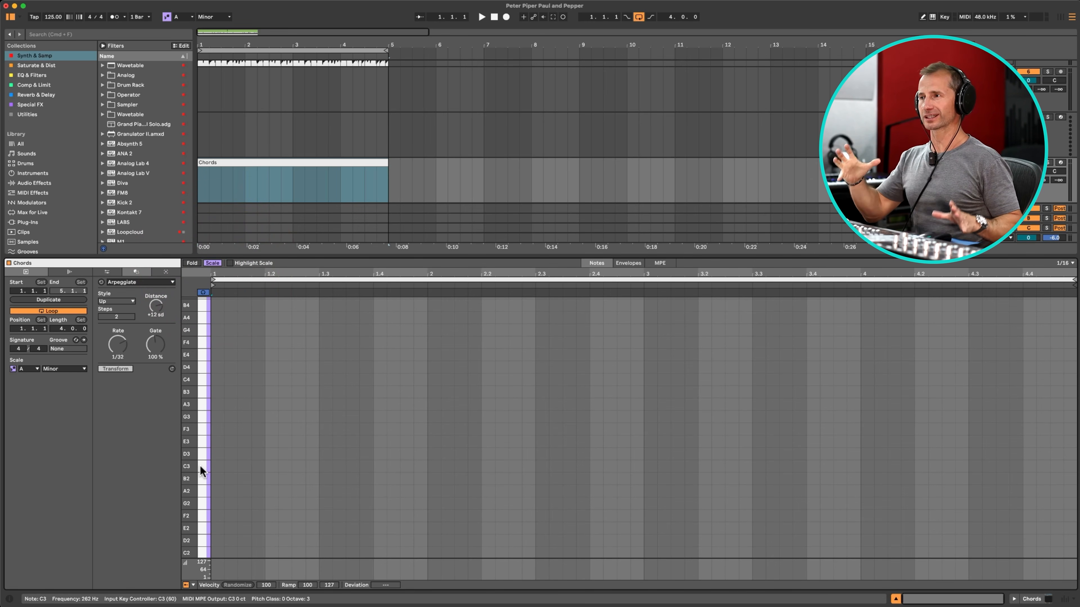
# Step: Add an A3 note at bar 1 lasting about one bar and play it back
pyautogui.doubleClick(214, 405)
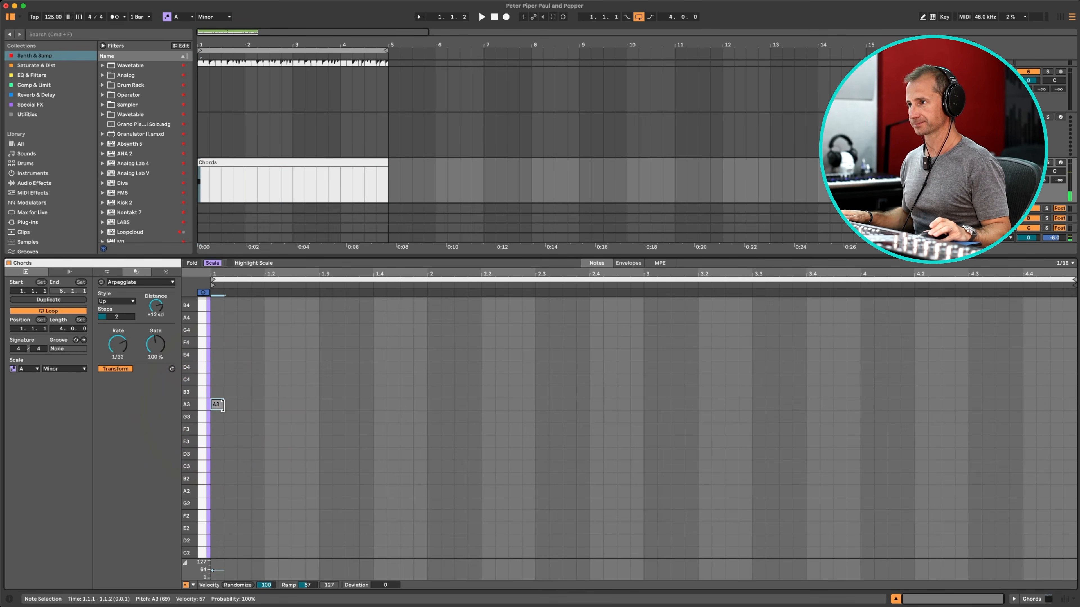
pyautogui.moveTo(223, 405); pyautogui.dragTo(441, 434)
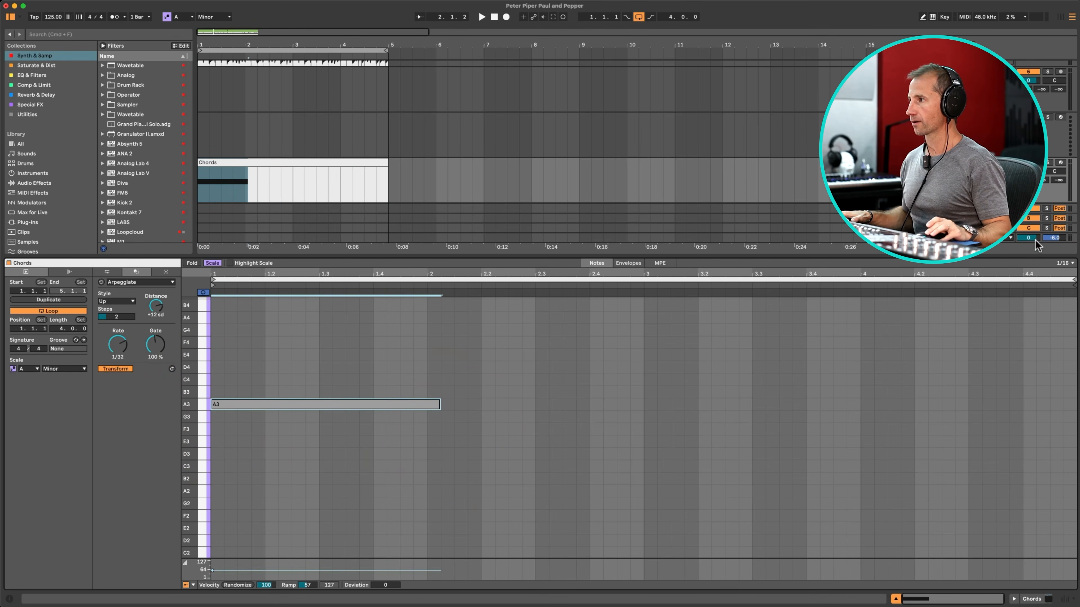
pyautogui.press('space')
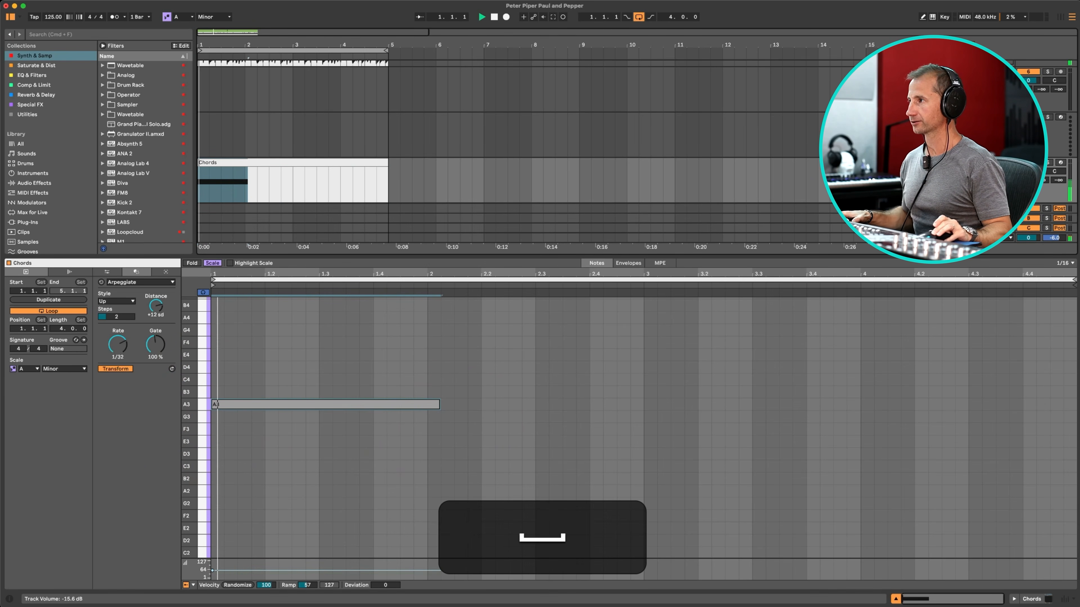
pyautogui.press('space')
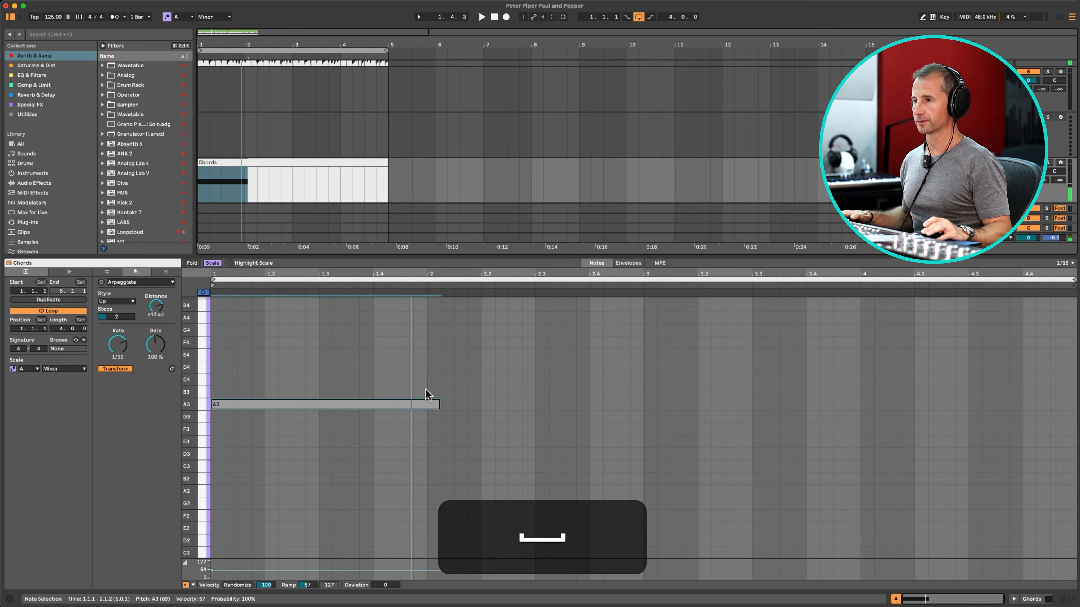
# Step: Lower the note to F3, adjust its length so it ends at 2.2.3, and check it with playback
pyautogui.press('super+2')
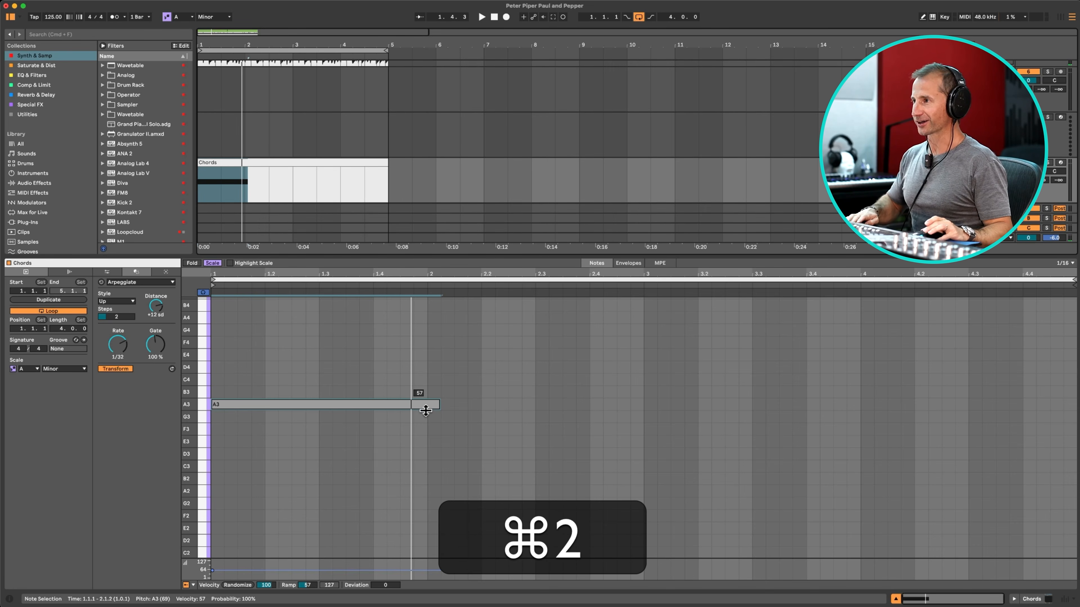
pyautogui.click(385, 405)
pyautogui.press('Down')
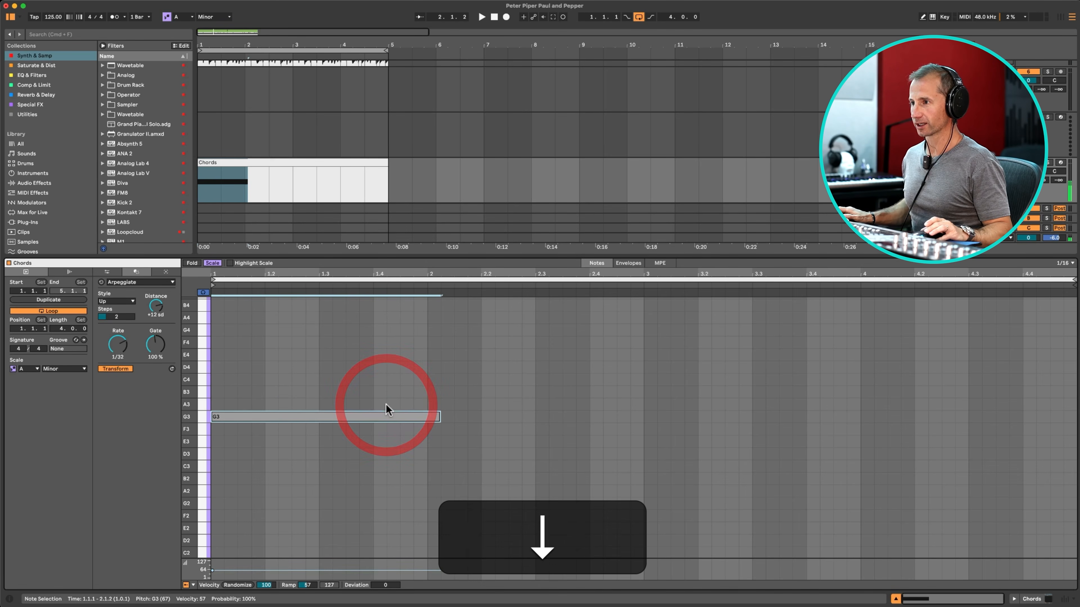
pyautogui.press('Down')
pyautogui.moveTo(439, 430); pyautogui.dragTo(974, 464)
pyautogui.press('space')
pyautogui.press('space')
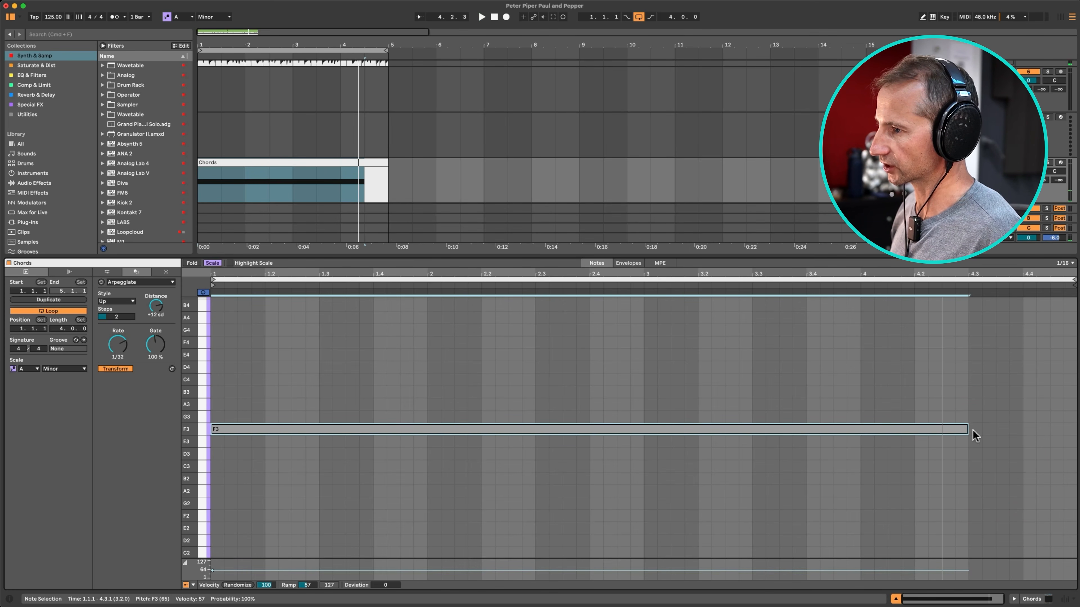
pyautogui.moveTo(967, 430); pyautogui.dragTo(505, 431)
pyautogui.press('space')
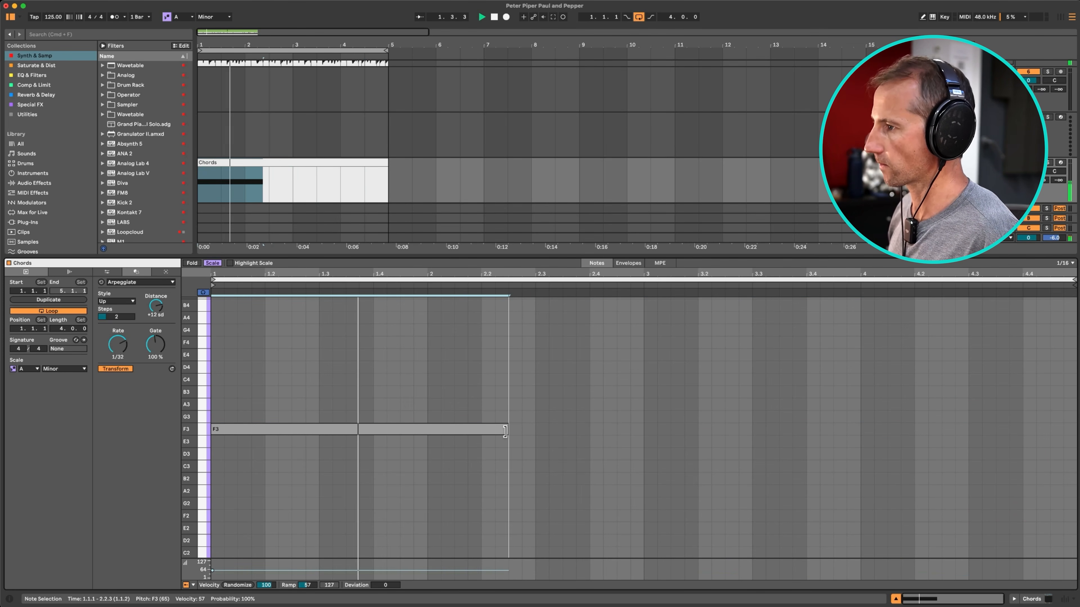
pyautogui.press('space')
# Step: Add a D3 note from 2.2.3 to 2.4.1 and listen to it after the F3 note
pyautogui.doubleClick(513, 441)
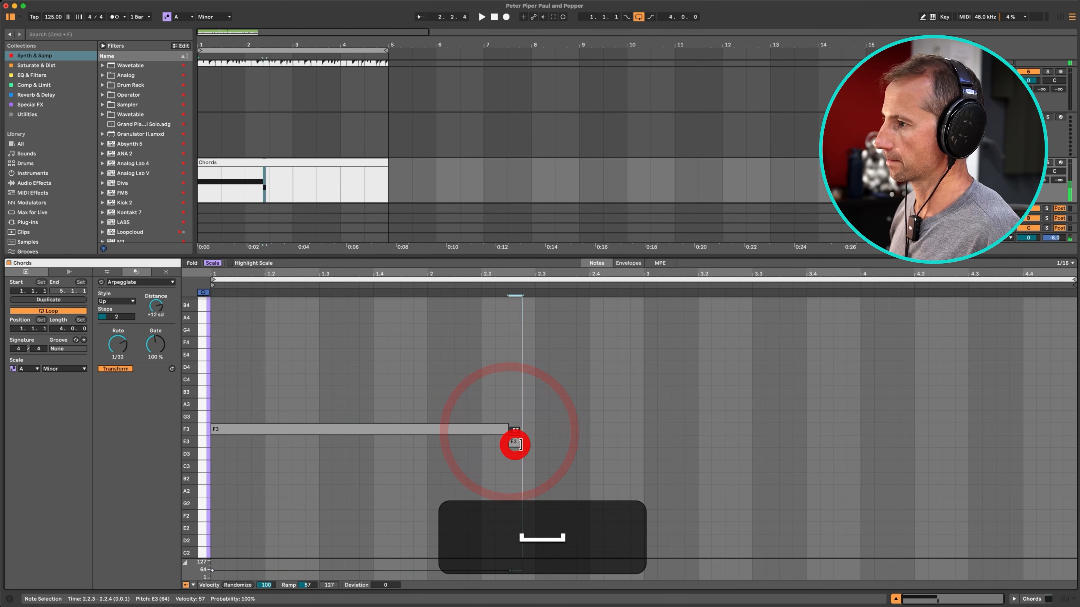
pyautogui.press('Left')
pyautogui.press('Down')
pyautogui.press('space')
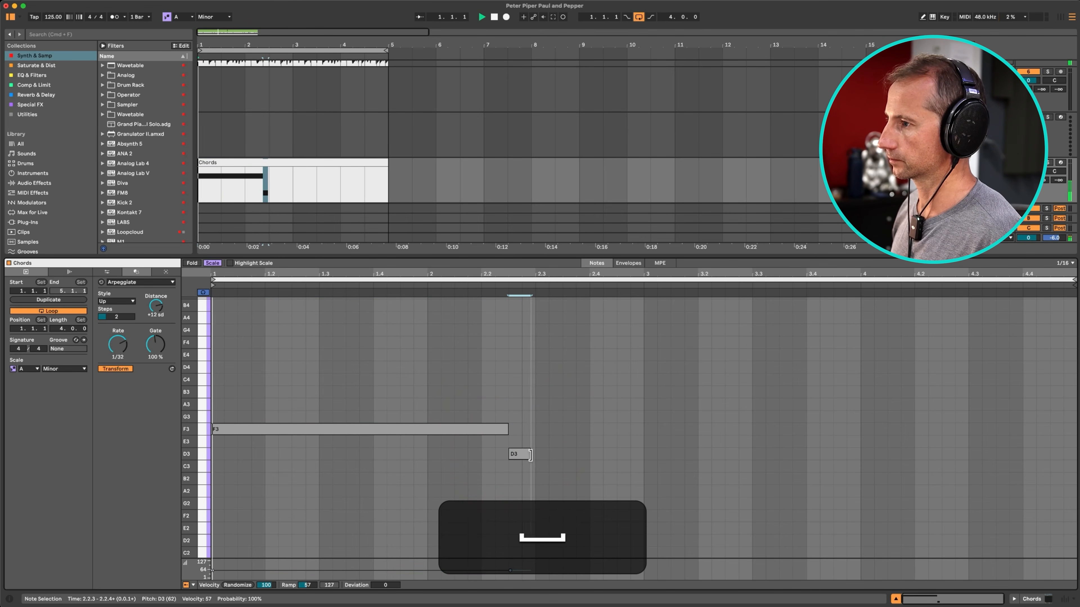
pyautogui.moveTo(519, 454); pyautogui.dragTo(587, 455)
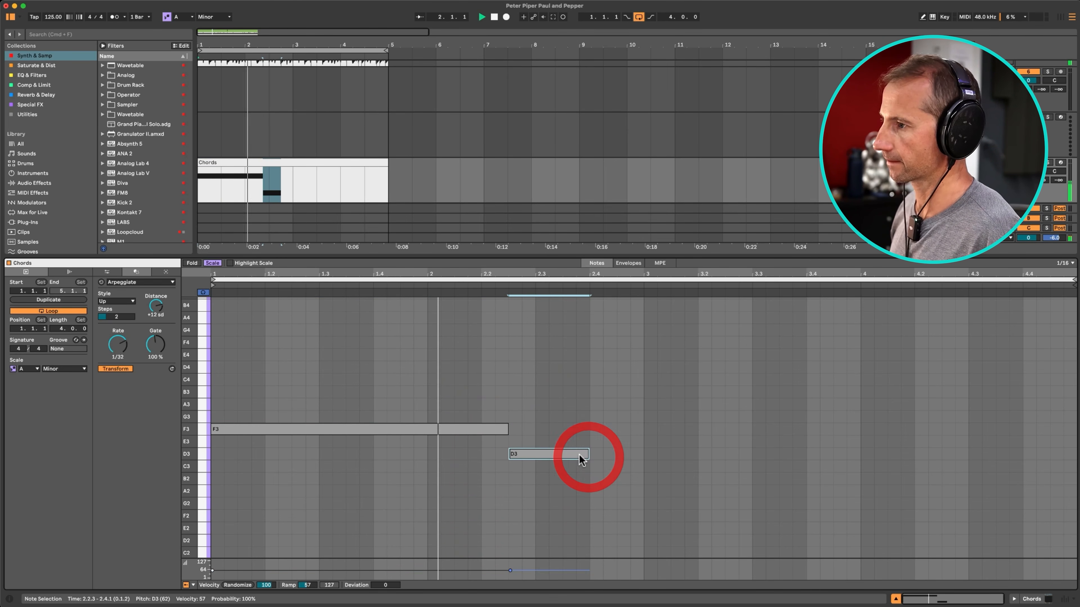
pyautogui.press('space')
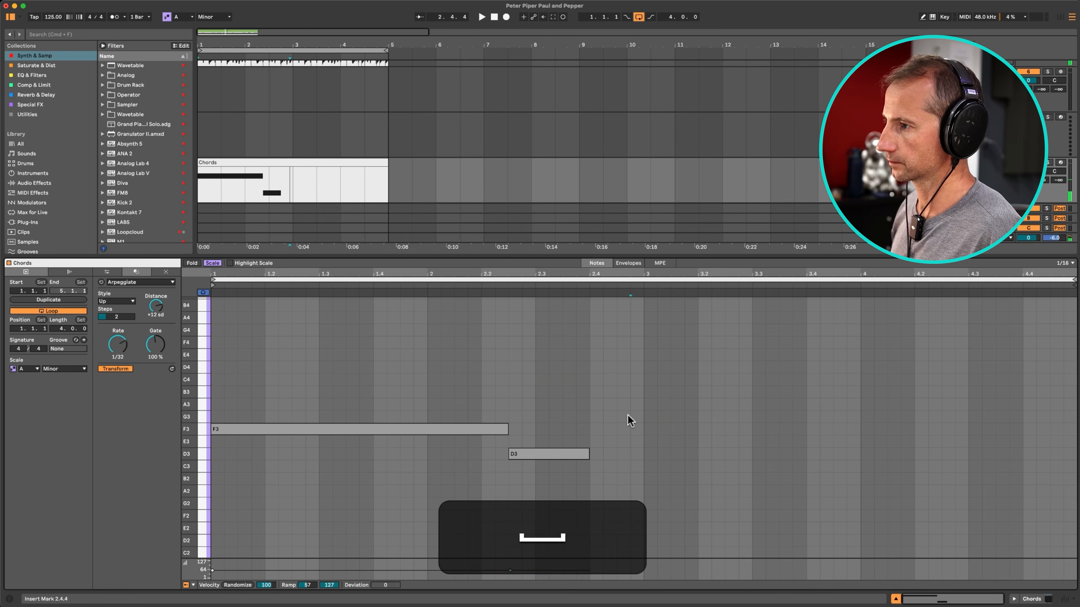
# Step: Add a short G3 note at 2.4.3 and an A3 note from 3.1.1 to 4.3.3
pyautogui.doubleClick(623, 417)
pyautogui.doubleClick(648, 393)
pyautogui.moveTo(655, 393); pyautogui.dragTo(993, 431)
pyautogui.press('Down')
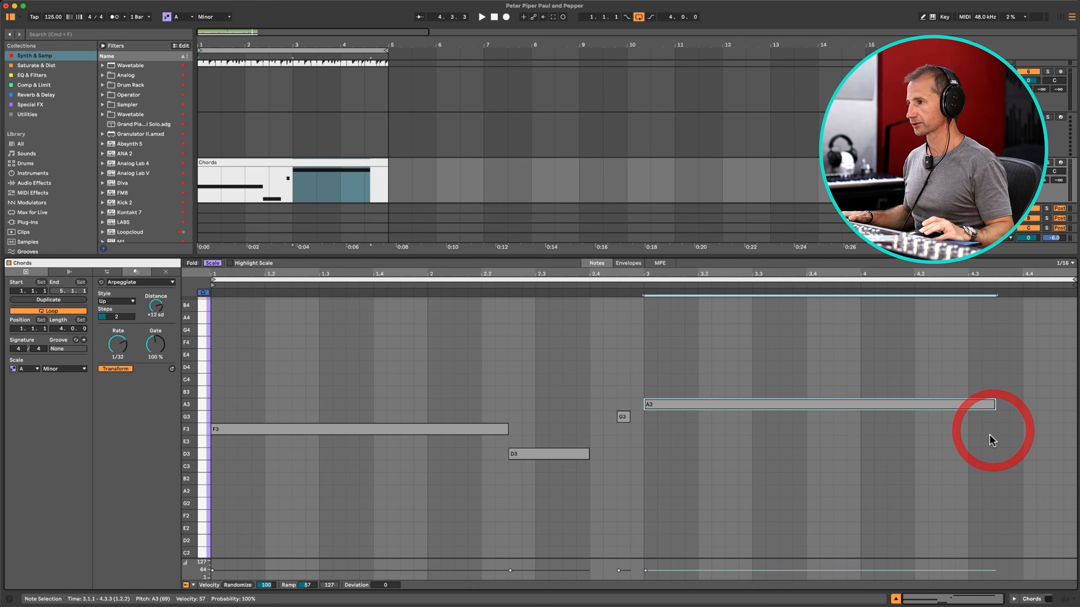
# Step: Add a short F3 note at 4.3.3, directly after the long A3 note
pyautogui.click(521, 457)
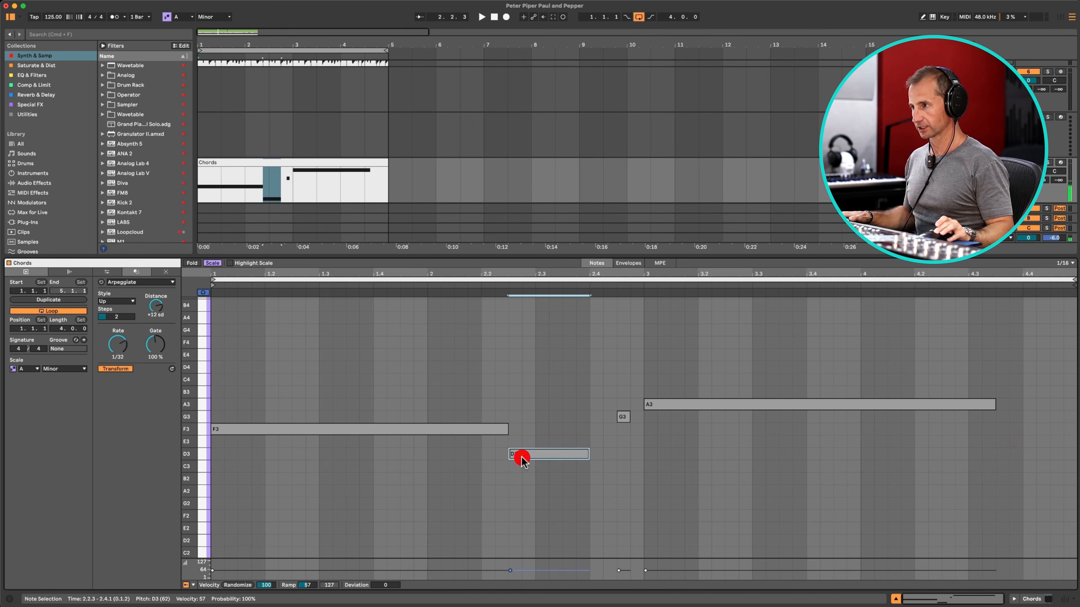
pyautogui.doubleClick(1004, 429)
pyautogui.click(1024, 413)
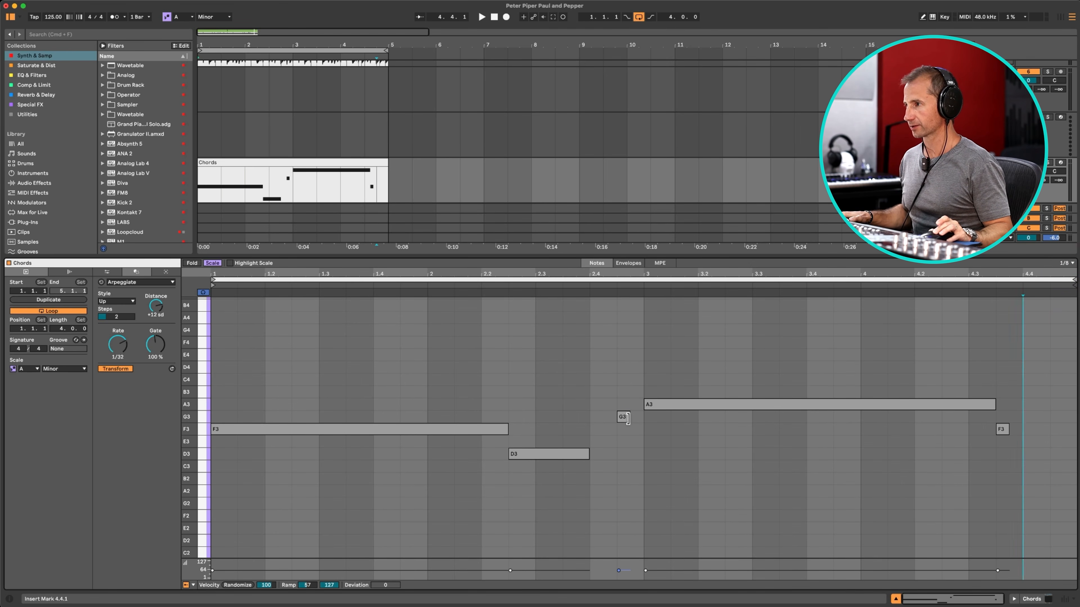
# Step: Close the gaps by extending G3 to 3.1.1, the last F3 to 5.1.1 and D3 to 2.4.3
pyautogui.moveTo(628, 417); pyautogui.dragTo(640, 418)
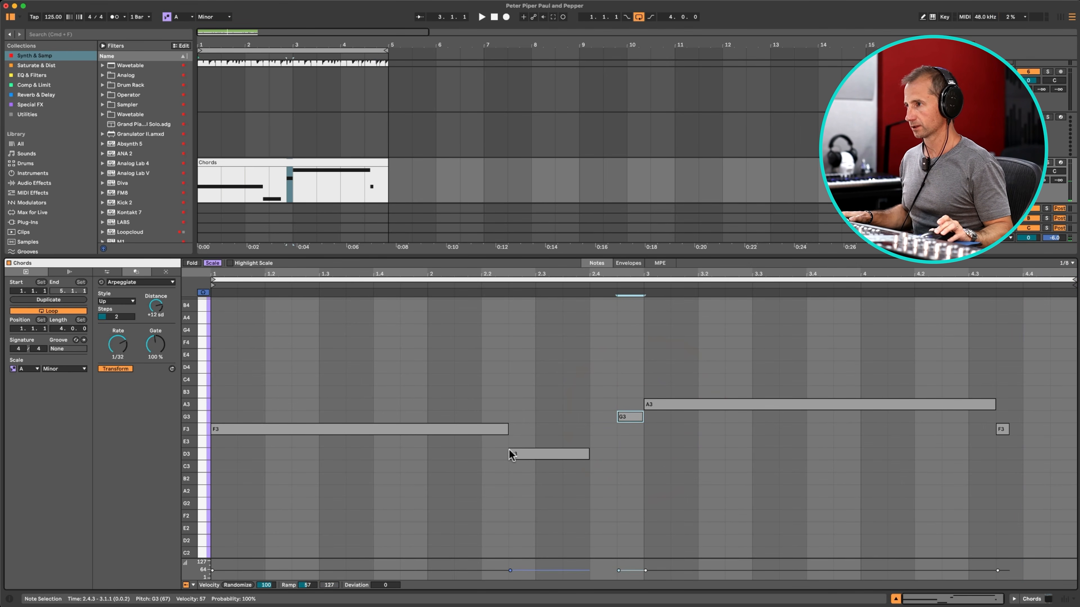
pyautogui.click(541, 435)
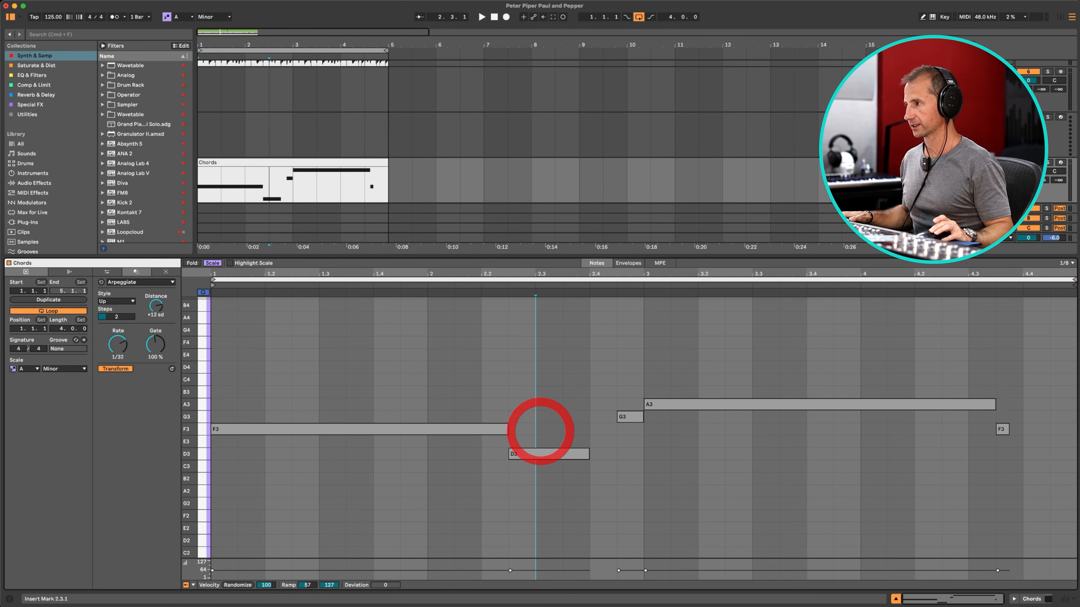
pyautogui.moveTo(1009, 430); pyautogui.dragTo(1069, 427)
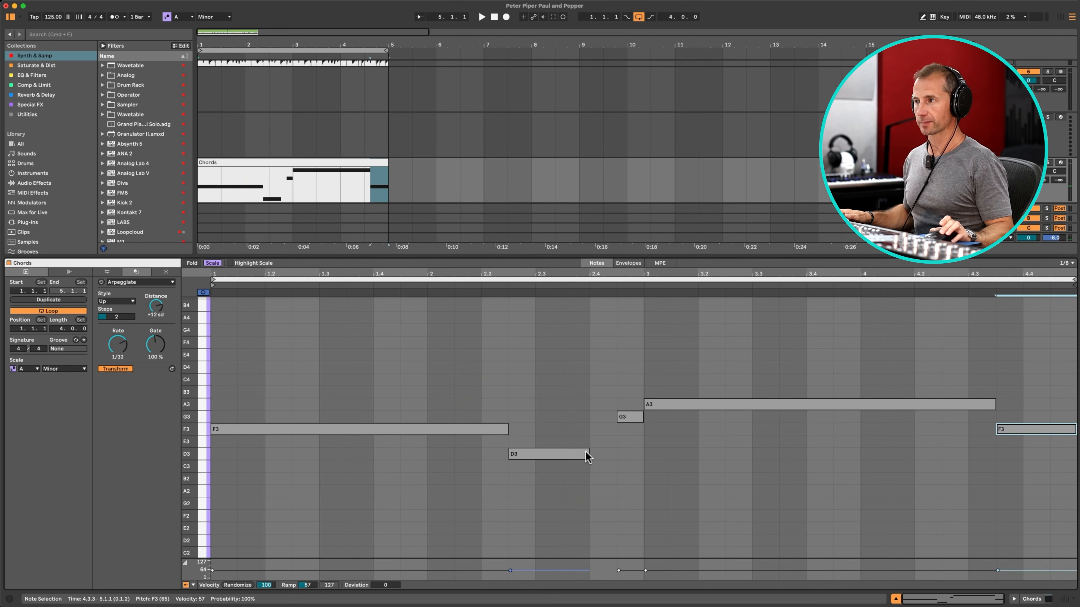
pyautogui.moveTo(585, 455); pyautogui.dragTo(616, 454)
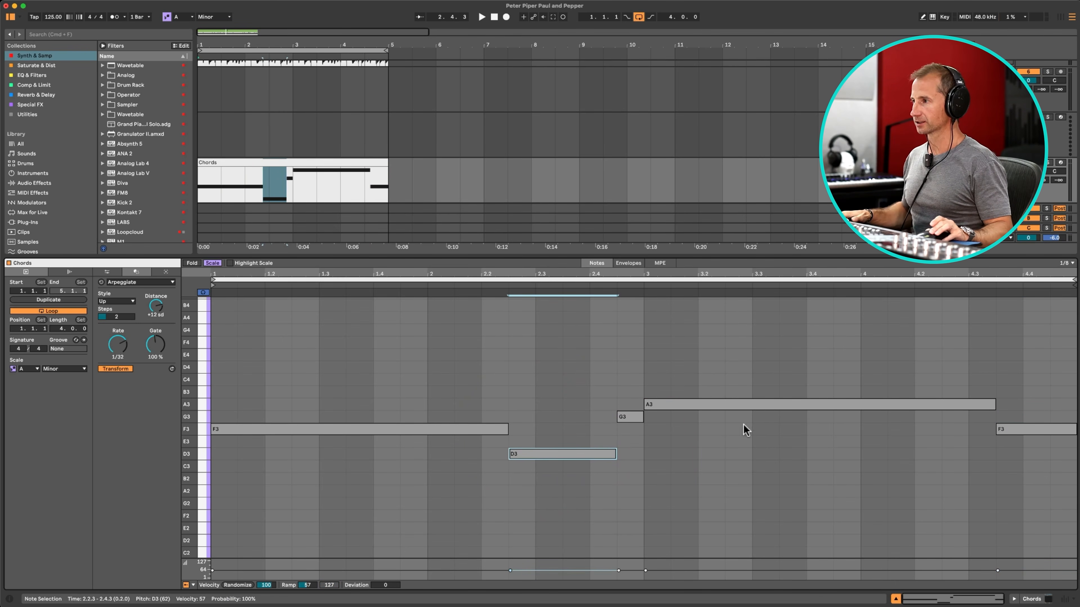
# Step: Transpose all the notes in the clip down two octaves and play the result
pyautogui.click(714, 388)
pyautogui.press('super+a')
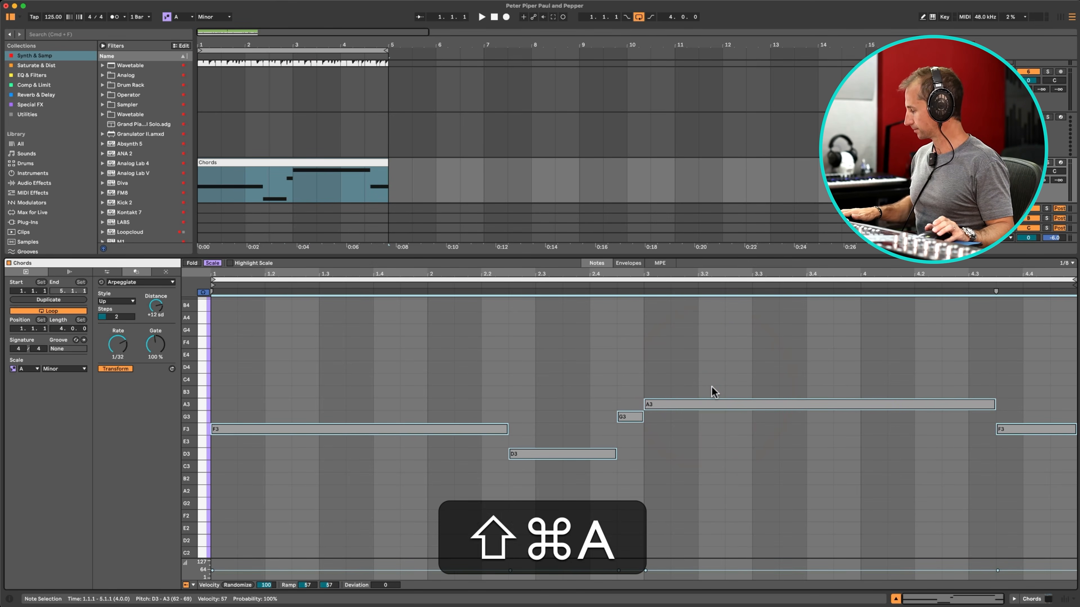
pyautogui.hotkey('shift', 'Down')
pyautogui.hotkey('shift', 'Down')
pyautogui.hotkey('shift', 'space')
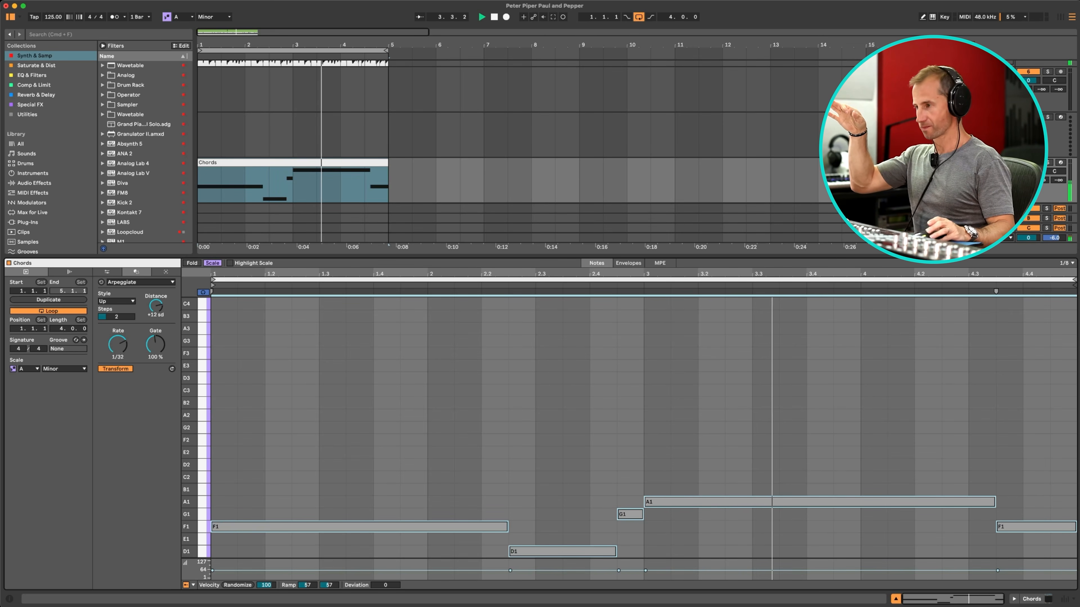
pyautogui.press('space')
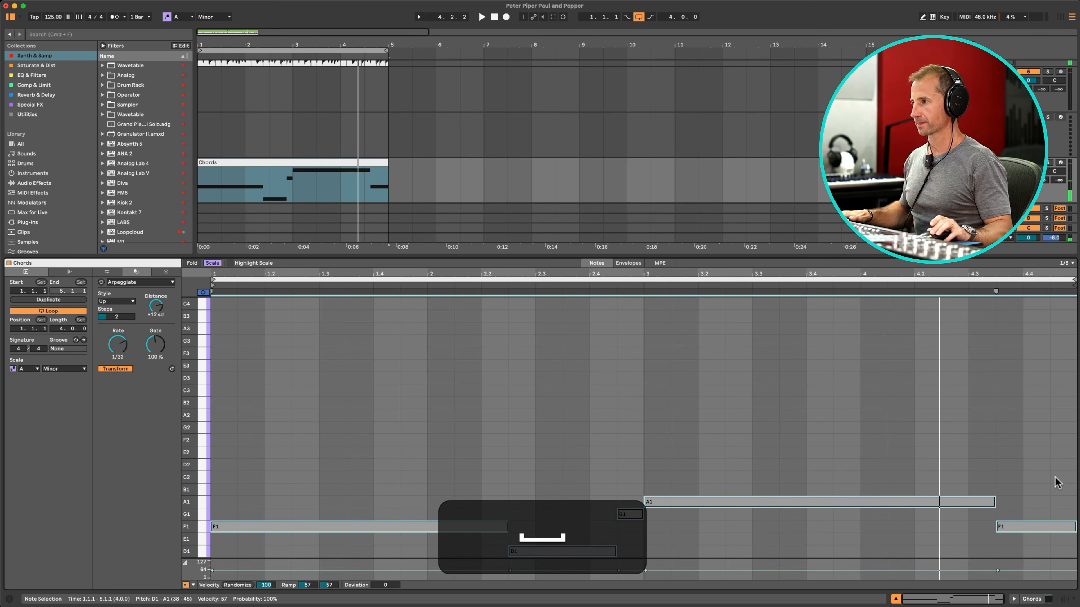
# Step: Shorten the A1 note to end at 4.2.3 and move the last F1 note to C2 directly behind it
pyautogui.click(994, 501)
pyautogui.moveTo(995, 501); pyautogui.dragTo(946, 501)
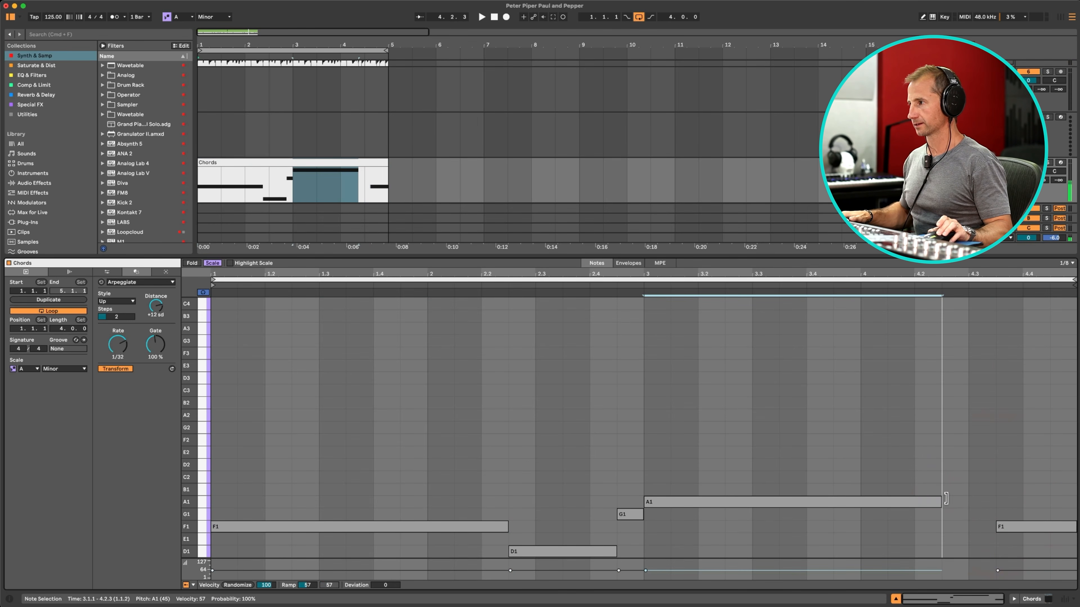
pyautogui.moveTo(1013, 525); pyautogui.dragTo(959, 482)
# Step: Add an E1 note from 4.4.3 to 5.1.1 and extend the C2 note to meet it
pyautogui.click(1039, 536)
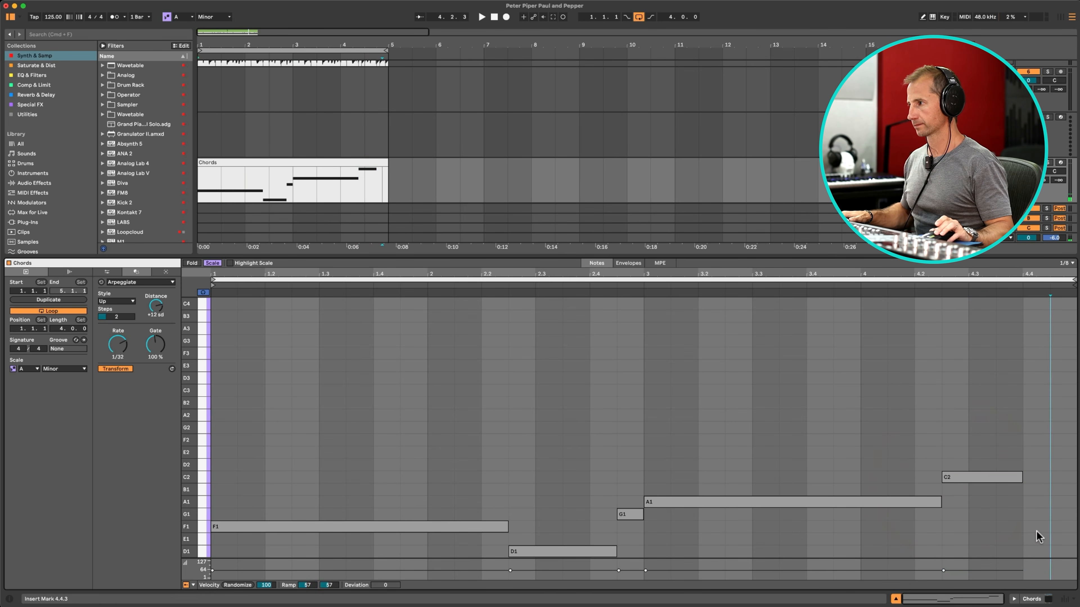
pyautogui.doubleClick(1040, 527)
pyautogui.press('Right')
pyautogui.press('Down')
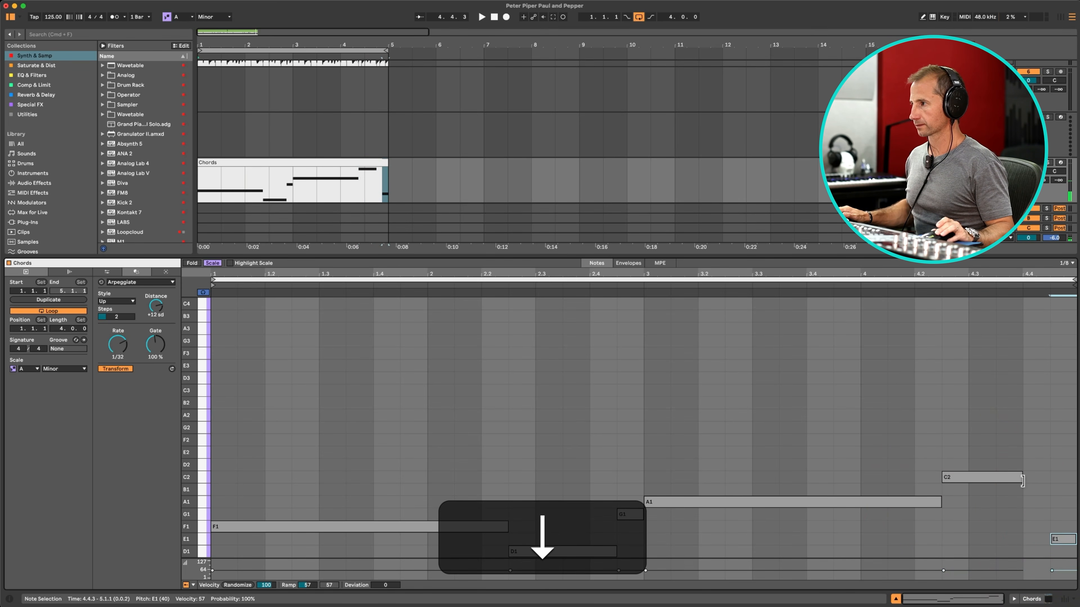
pyautogui.moveTo(1023, 481); pyautogui.dragTo(1042, 481)
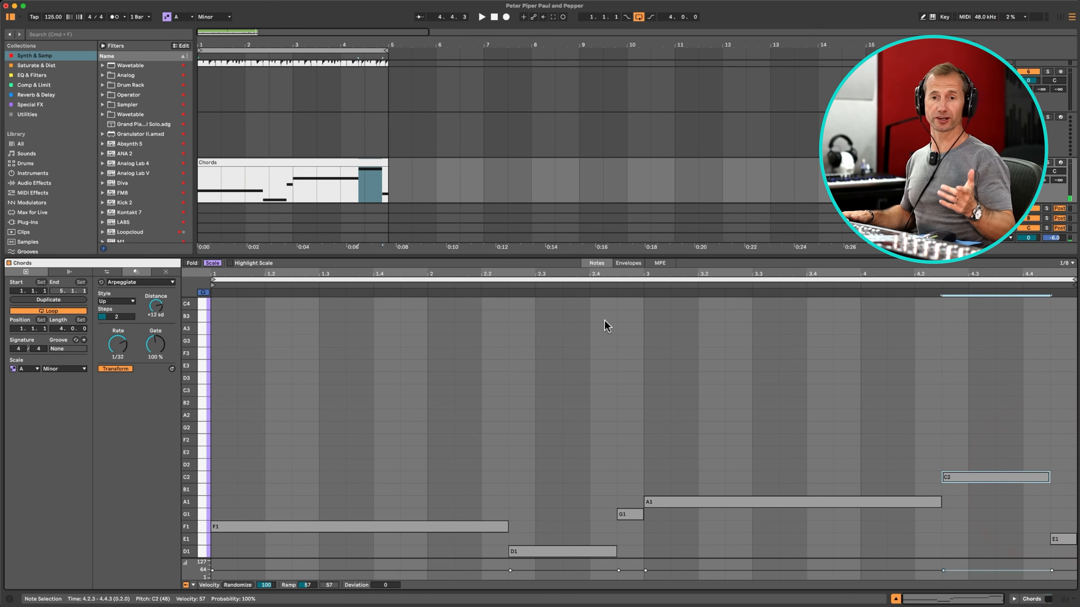
# Step: Duplicate all the notes in the Chords clip one octave higher
pyautogui.click(570, 369)
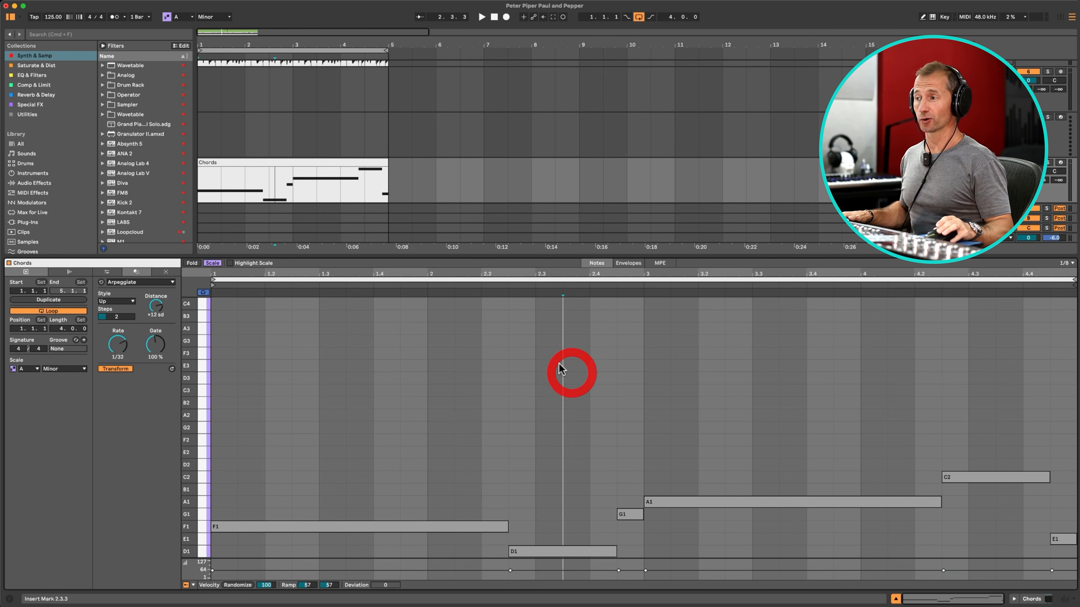
pyautogui.press('super')
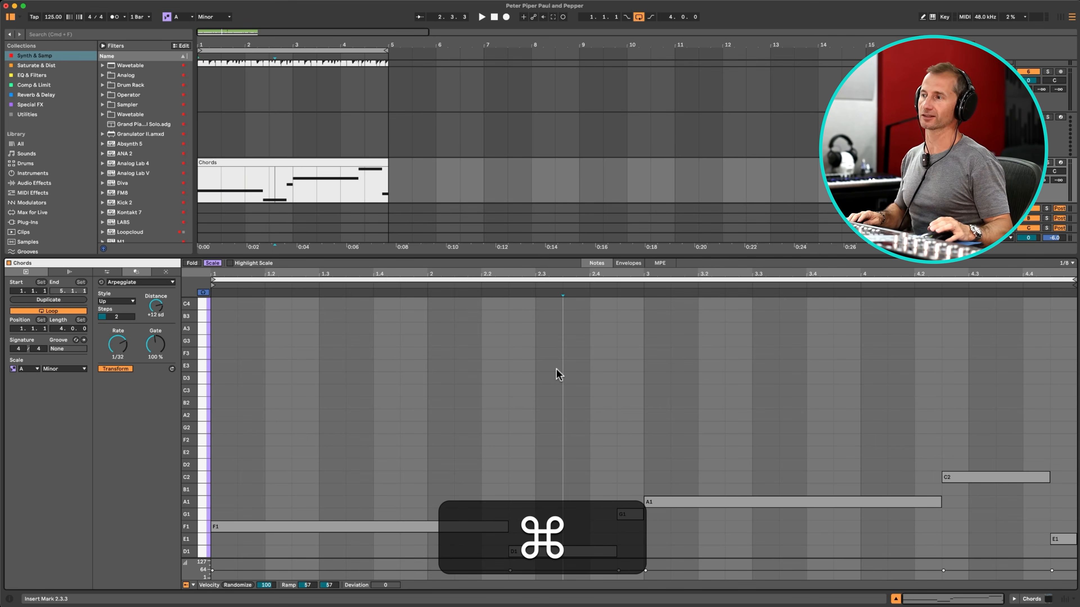
pyautogui.press('super+a')
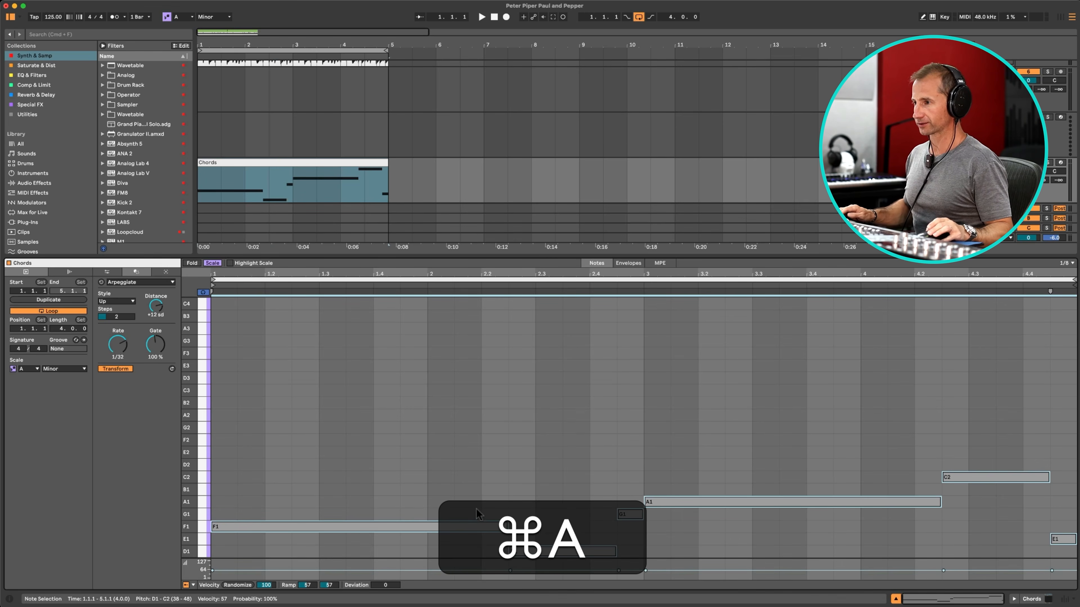
pyautogui.press('alt')
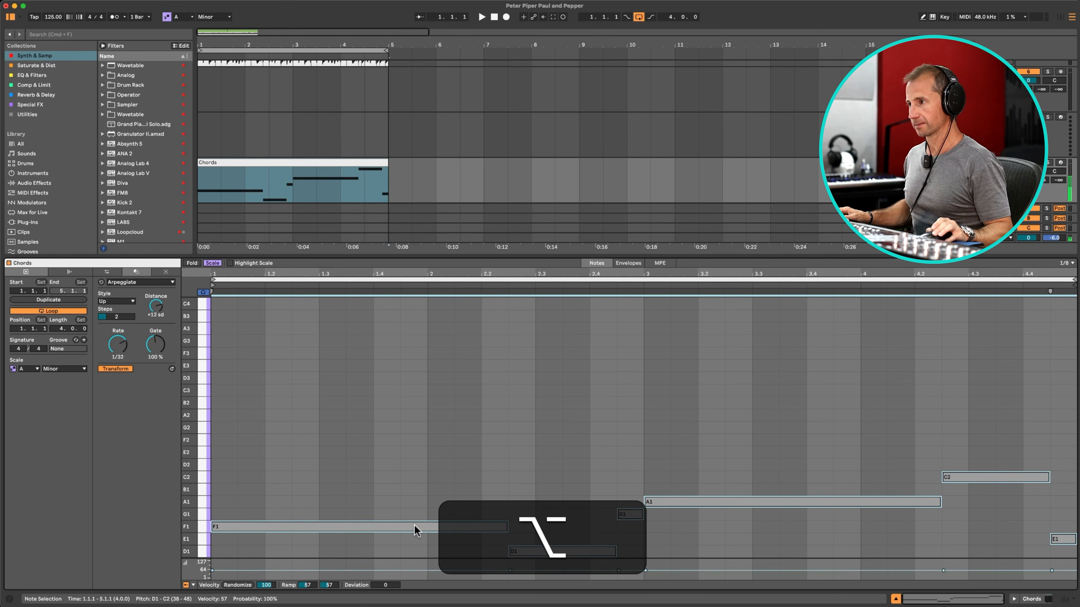
pyautogui.moveTo(415, 526); pyautogui.dragTo(415, 516)
pyautogui.hotkey('shift', 'Up')
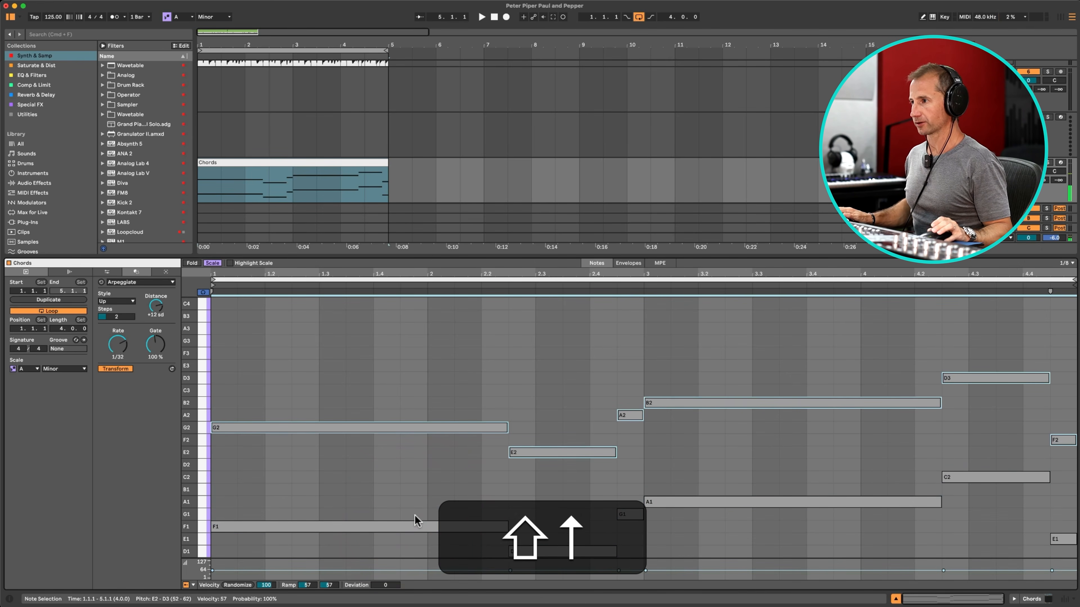
pyautogui.press('Down')
pyautogui.click(325, 436)
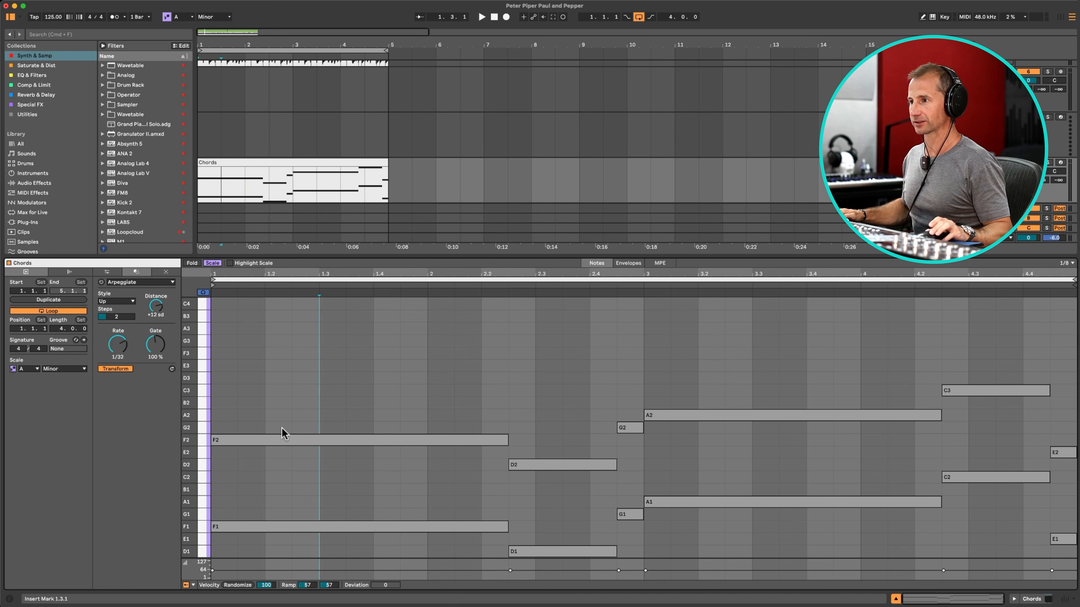
# Step: Copy the F2 note to A2 and C3 to form the first triad, then audition its notes and play it
pyautogui.moveTo(291, 442); pyautogui.dragTo(292, 395)
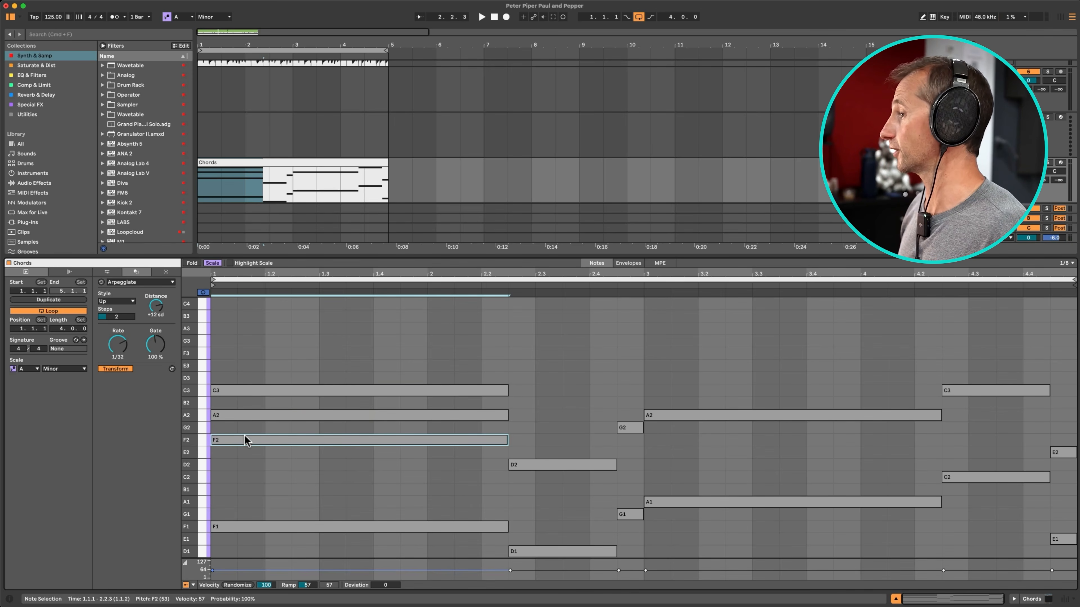
pyautogui.click(239, 416)
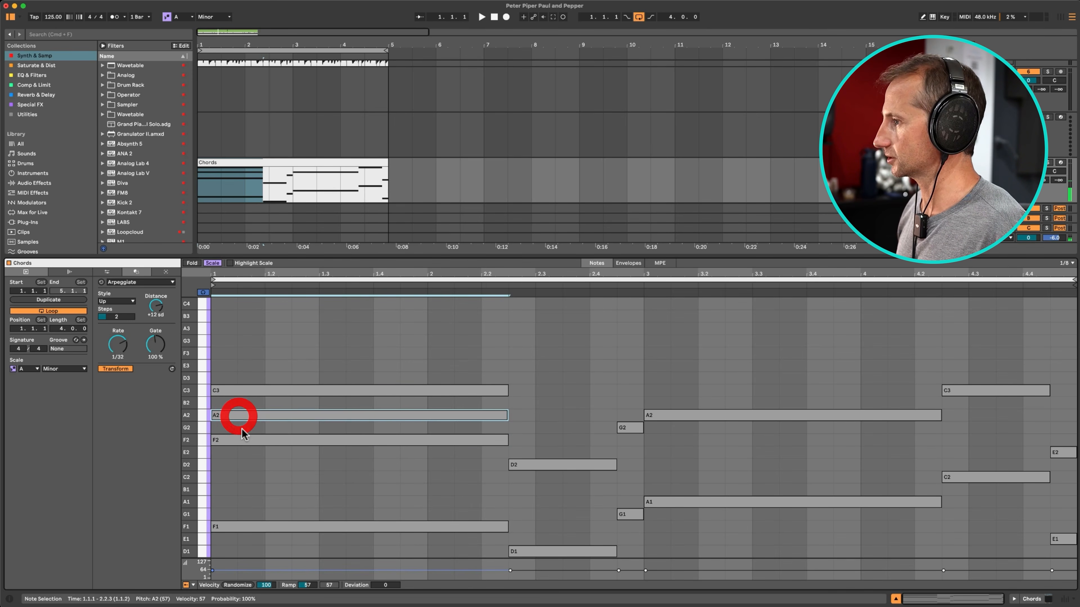
pyautogui.click(239, 391)
pyautogui.press('space')
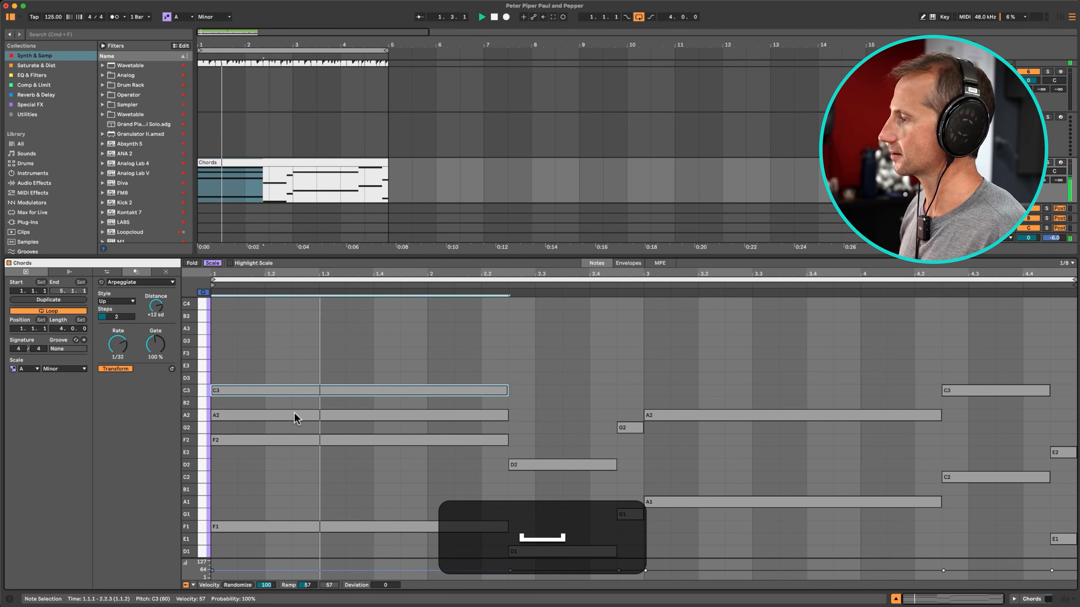
pyautogui.press('space')
# Step: Build the next three triads by copying D2 to F2 and A2, G2 to B2 and D3, and A2 to C3 and E3
pyautogui.moveTo(541, 461); pyautogui.dragTo(541, 437)
pyautogui.moveTo(541, 437); pyautogui.dragTo(541, 412)
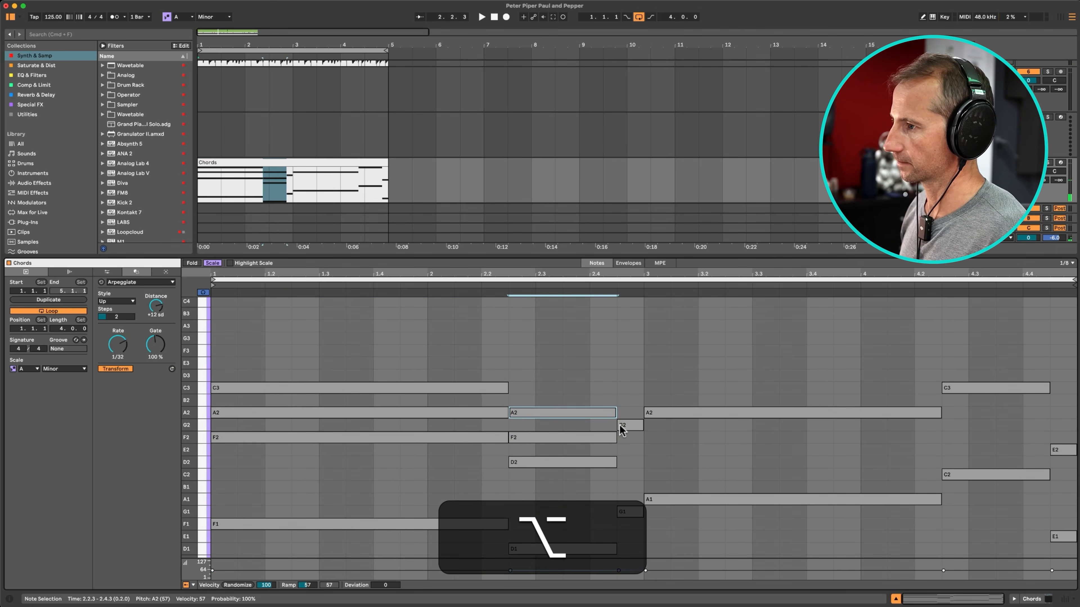
pyautogui.moveTo(621, 426); pyautogui.dragTo(620, 400)
pyautogui.moveTo(620, 401); pyautogui.dragTo(622, 374)
pyautogui.moveTo(674, 413); pyautogui.dragTo(675, 387)
pyautogui.moveTo(675, 388); pyautogui.dragTo(675, 365)
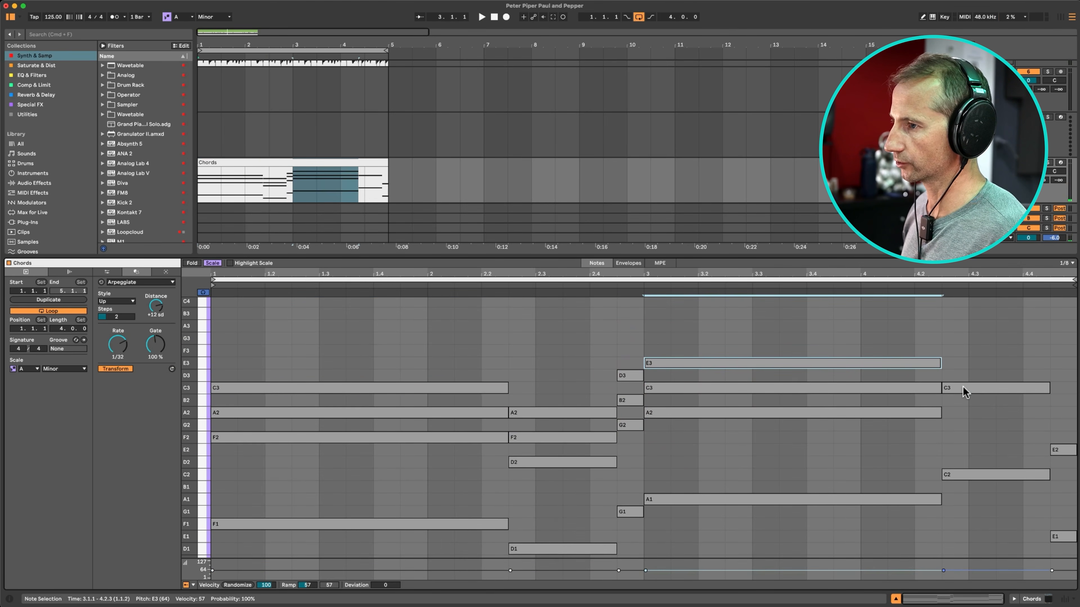
# Step: Build the last two triads by copying C3 to E3 and G3, and E2 to G2 and B2, and play the clip
pyautogui.moveTo(965, 390); pyautogui.dragTo(967, 358)
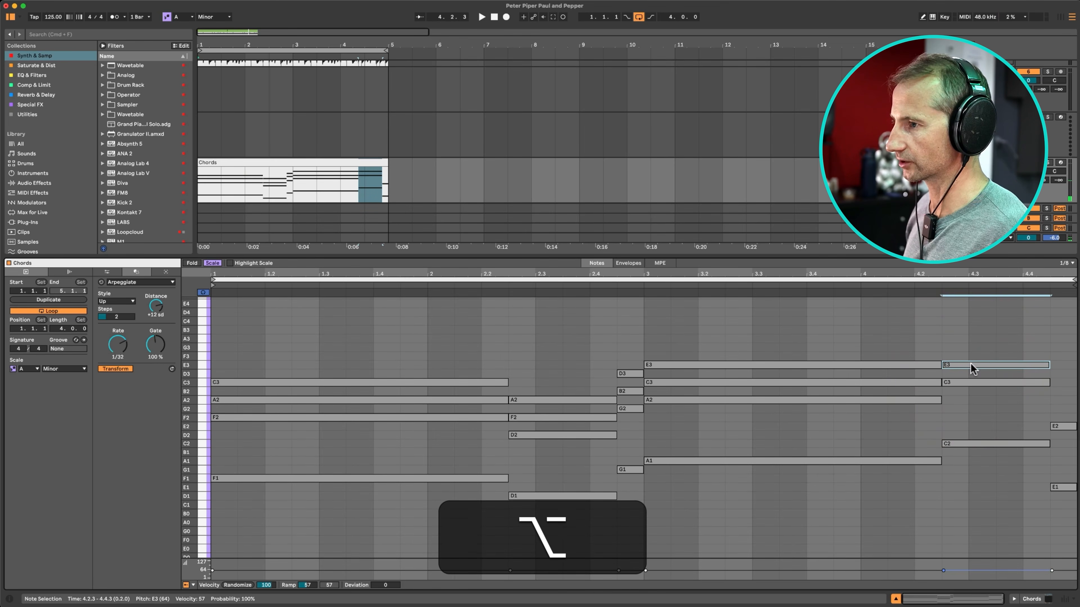
pyautogui.click(1062, 426)
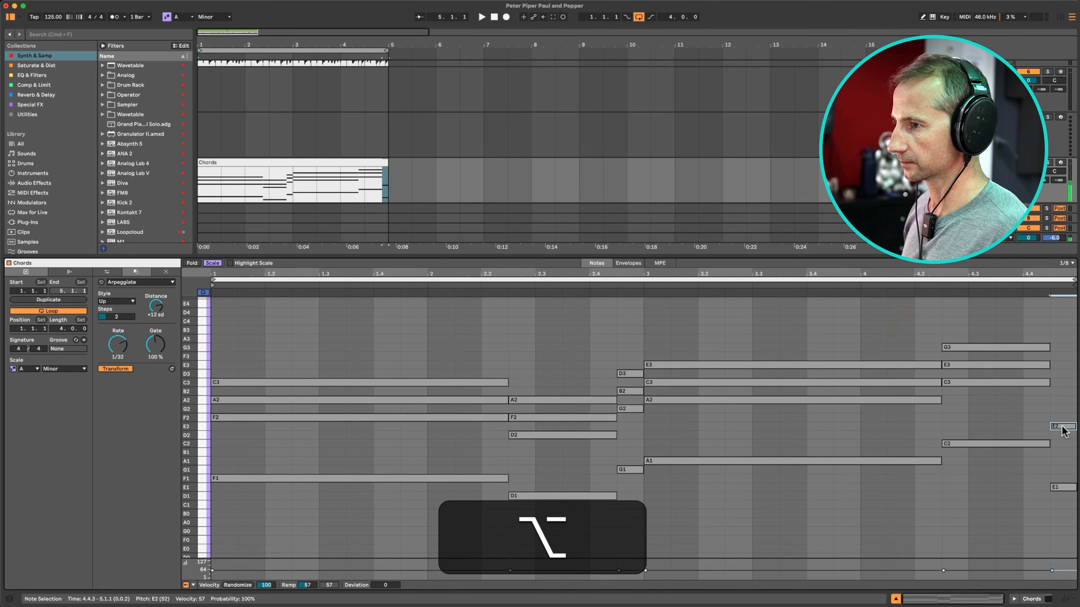
pyautogui.moveTo(1060, 413); pyautogui.dragTo(1060, 392)
pyautogui.press('Left')
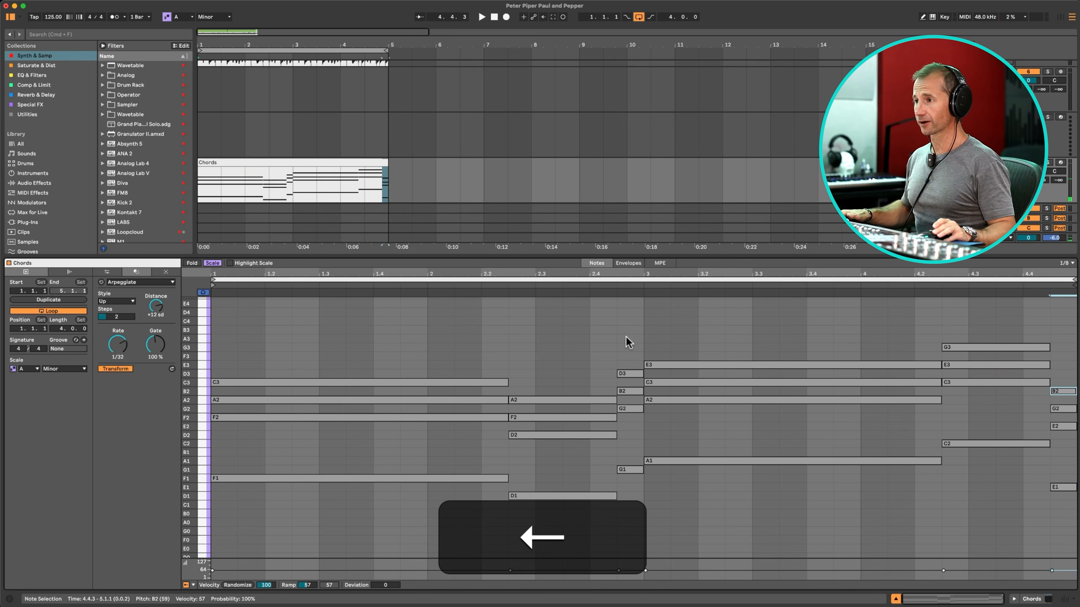
pyautogui.press('space')
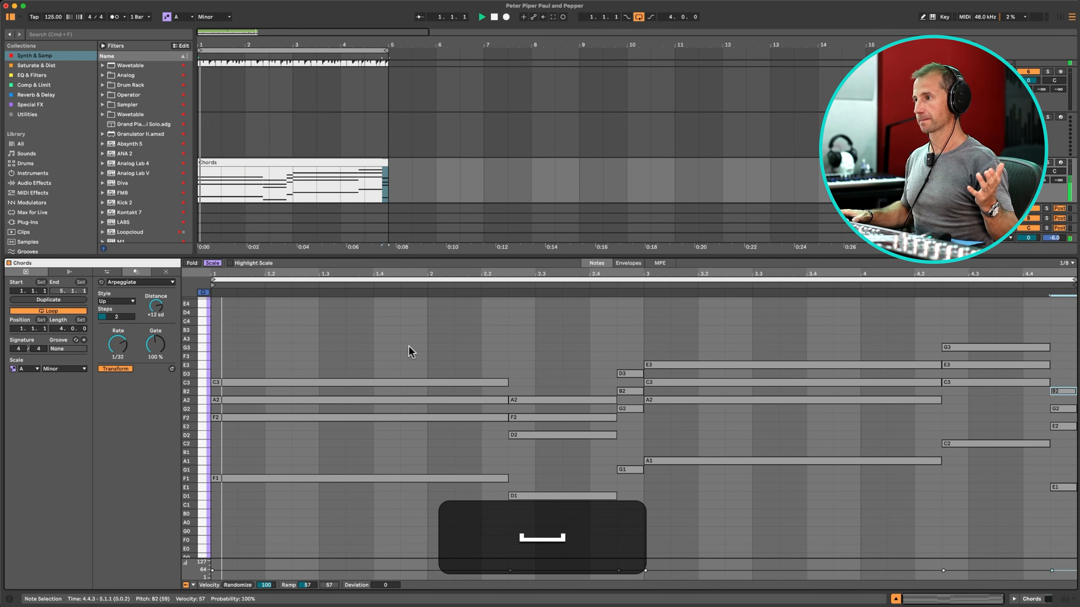
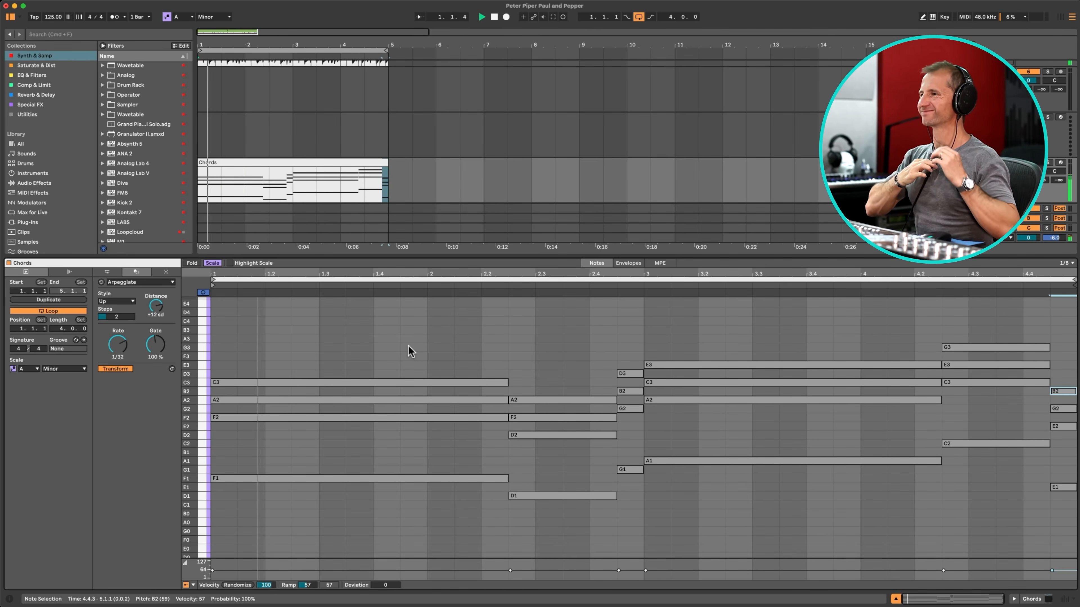
pyautogui.press('space')
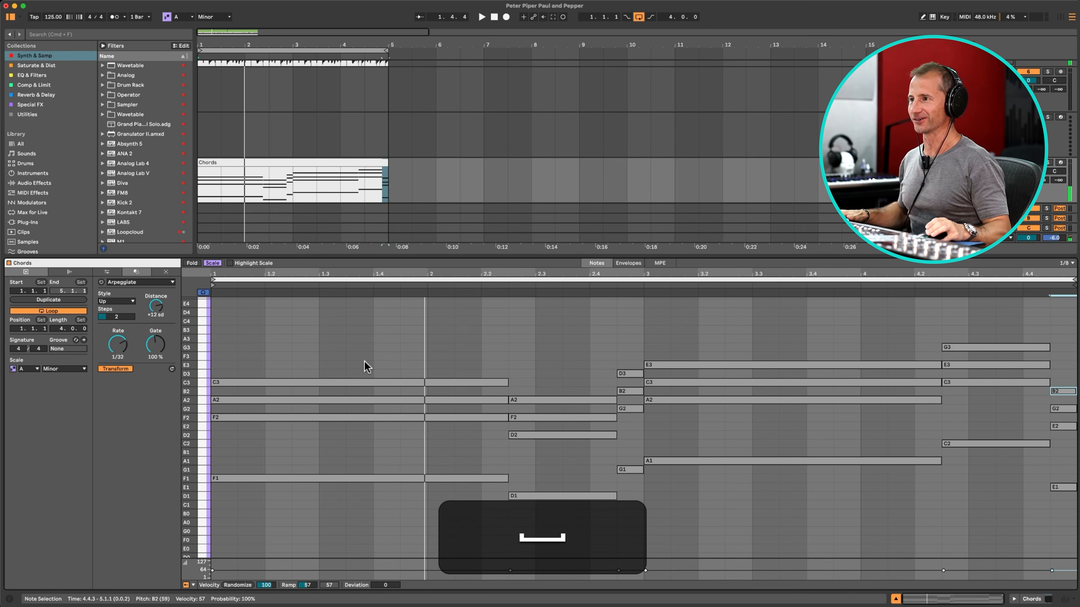
# Step: Add sevenths to the first four chords by copying their top notes up to E3, C3, F3 and G3
pyautogui.click(335, 369)
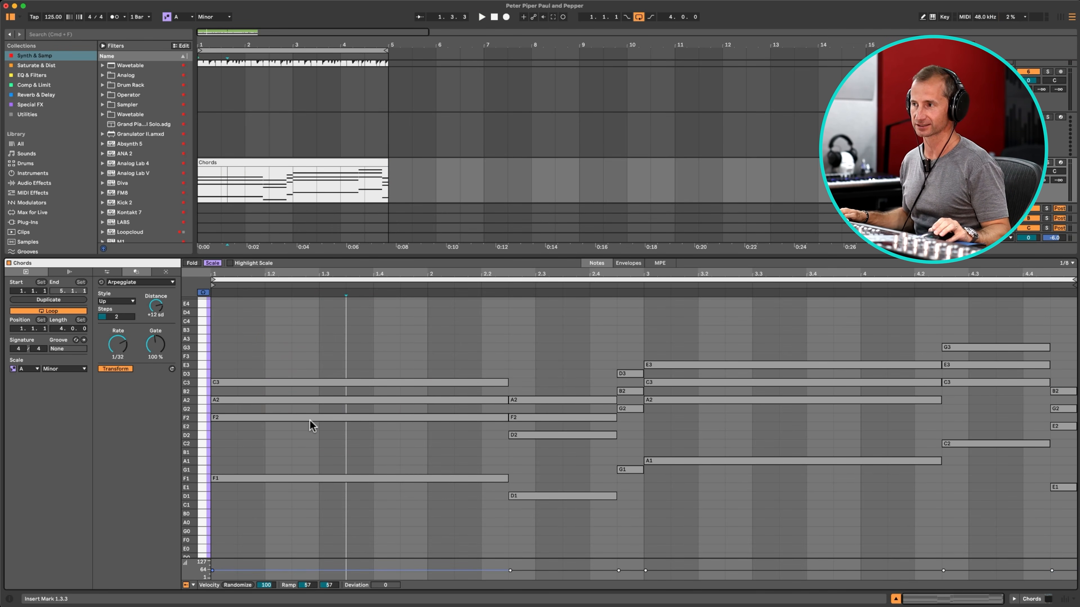
pyautogui.click(284, 382)
pyautogui.moveTo(284, 382); pyautogui.dragTo(283, 365)
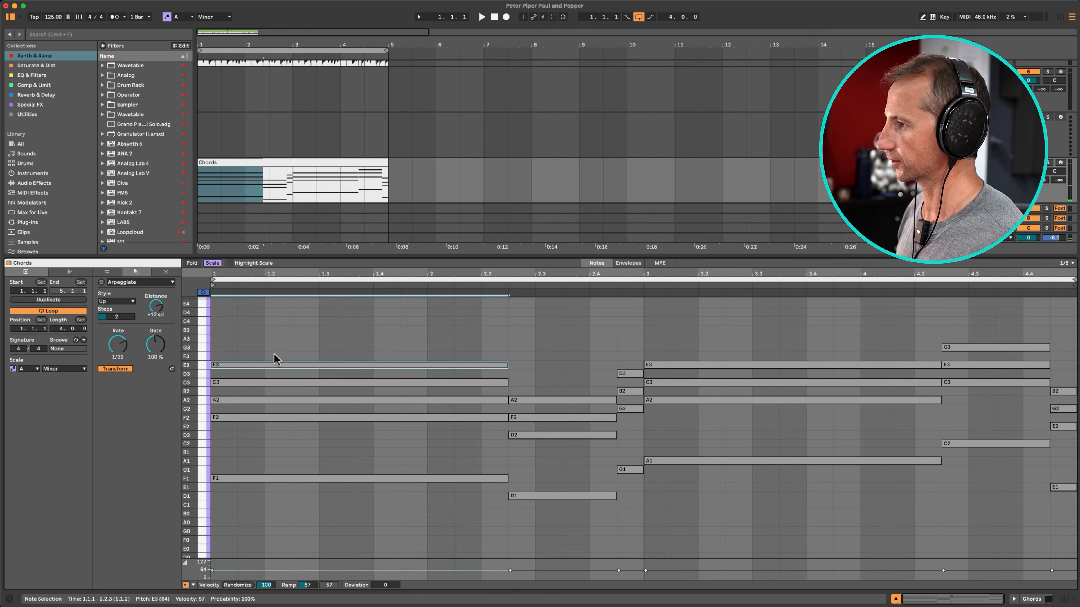
pyautogui.keyDown('alt'); pyautogui.click(544, 396); pyautogui.keyUp('alt')
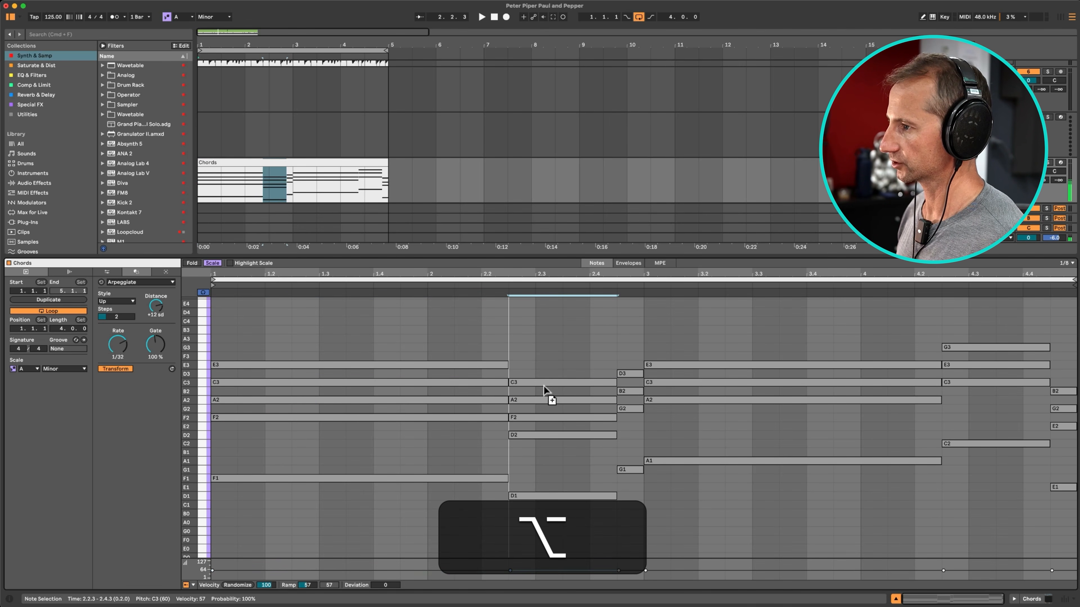
pyautogui.doubleClick(624, 365)
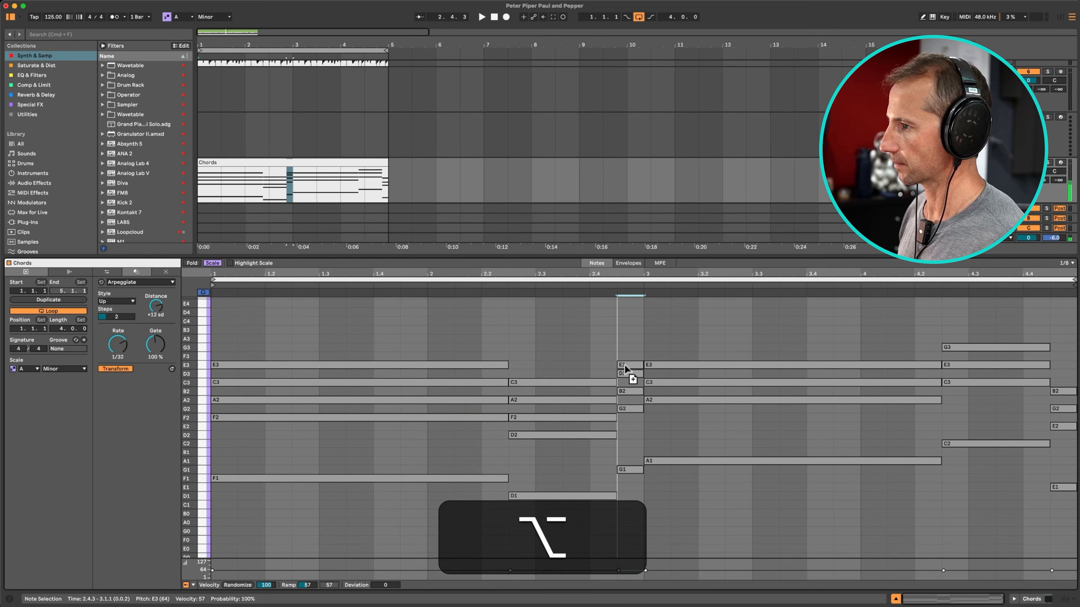
pyautogui.moveTo(673, 365); pyautogui.dragTo(667, 347)
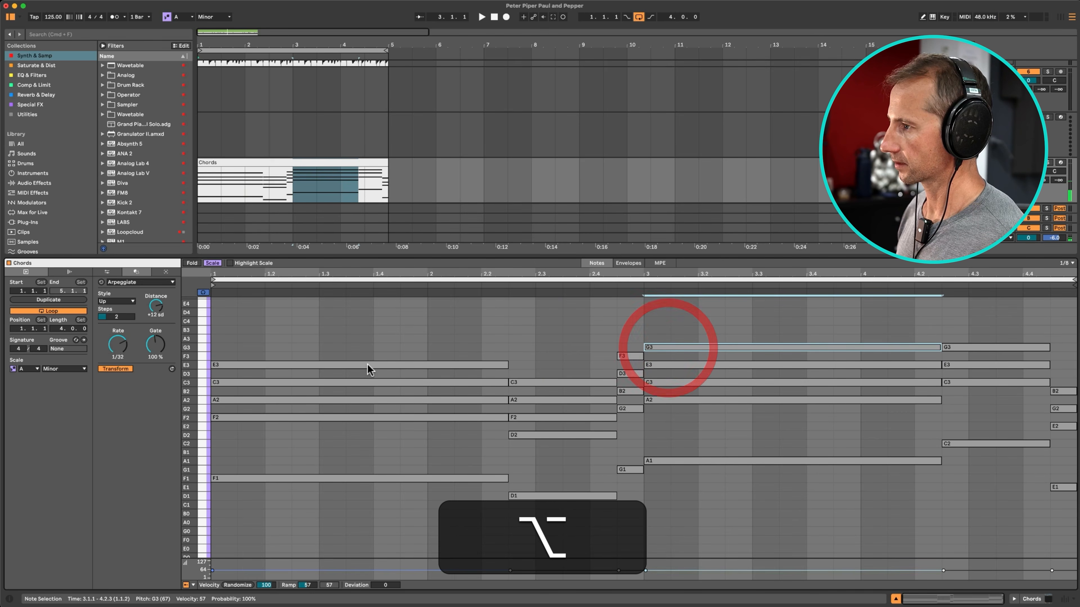
# Step: Add ninths to the first two chords by copying their top notes to G3 and E3, and play the result
pyautogui.moveTo(360, 364); pyautogui.dragTo(361, 349)
pyautogui.hotkey('alt', 'Right')
pyautogui.press('Left')
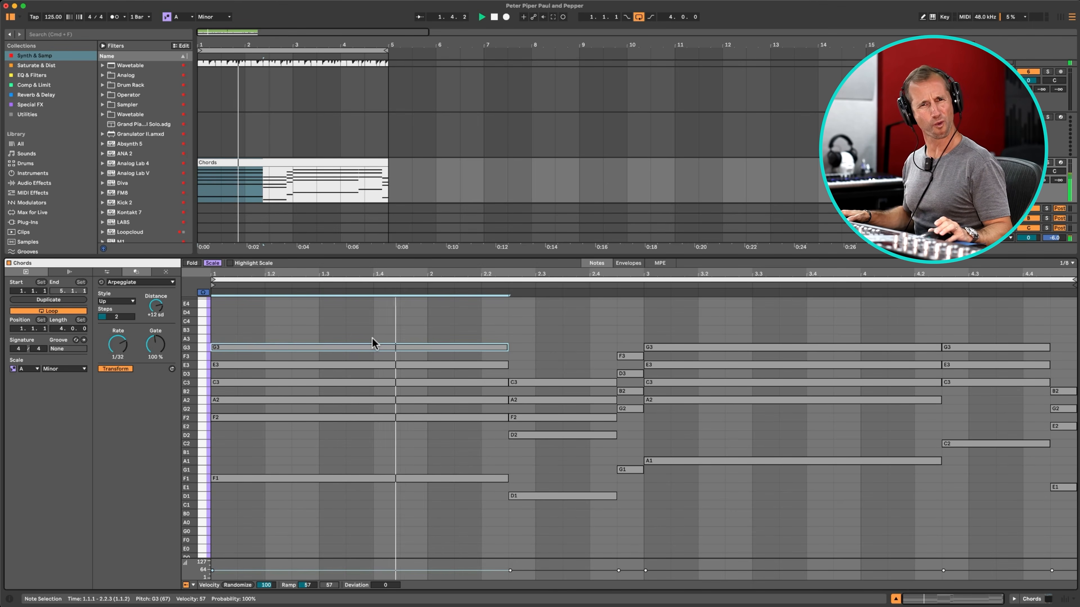
pyautogui.moveTo(549, 384); pyautogui.dragTo(547, 362)
pyautogui.click(498, 288)
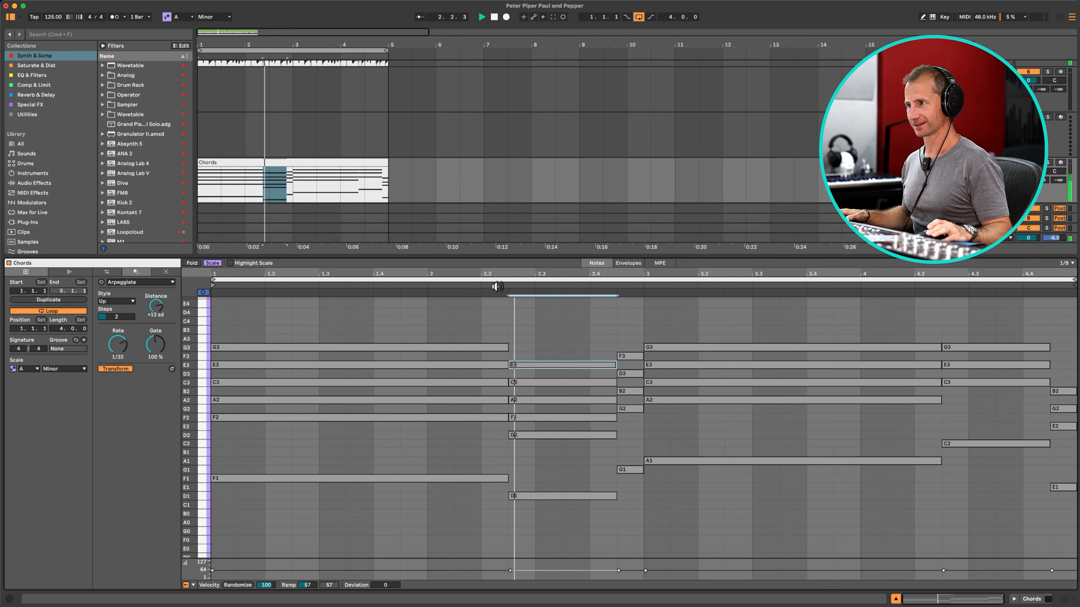
pyautogui.press('space')
# Step: Extend the third chord with A3, the fourth with B3 and the fifth with B3 and D4, and play the clip
pyautogui.keyDown('alt'); pyautogui.click(632, 357); pyautogui.keyUp('alt')
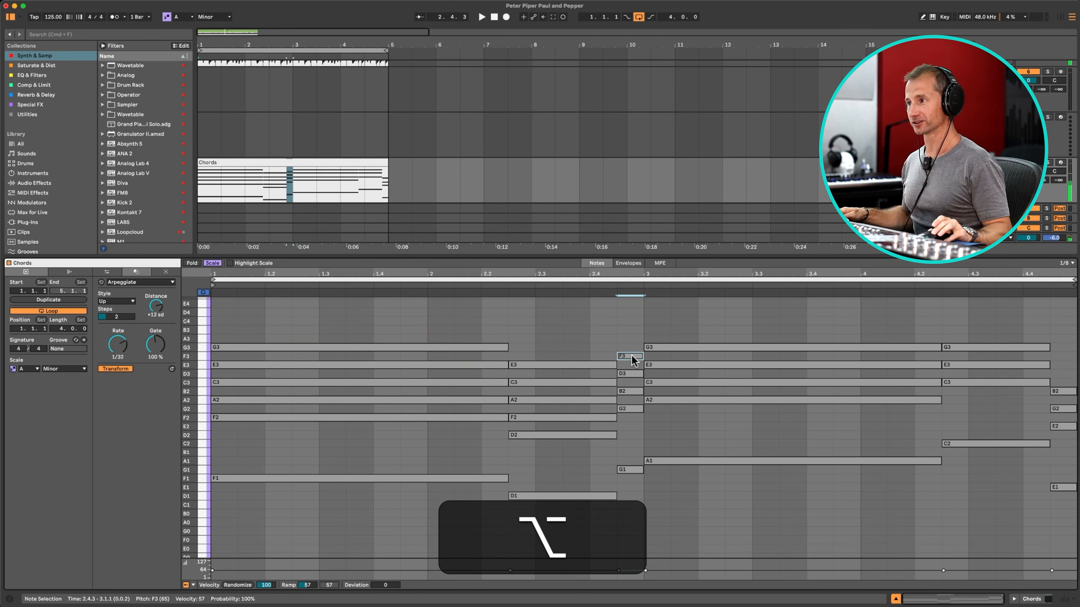
pyautogui.moveTo(634, 348); pyautogui.dragTo(665, 331)
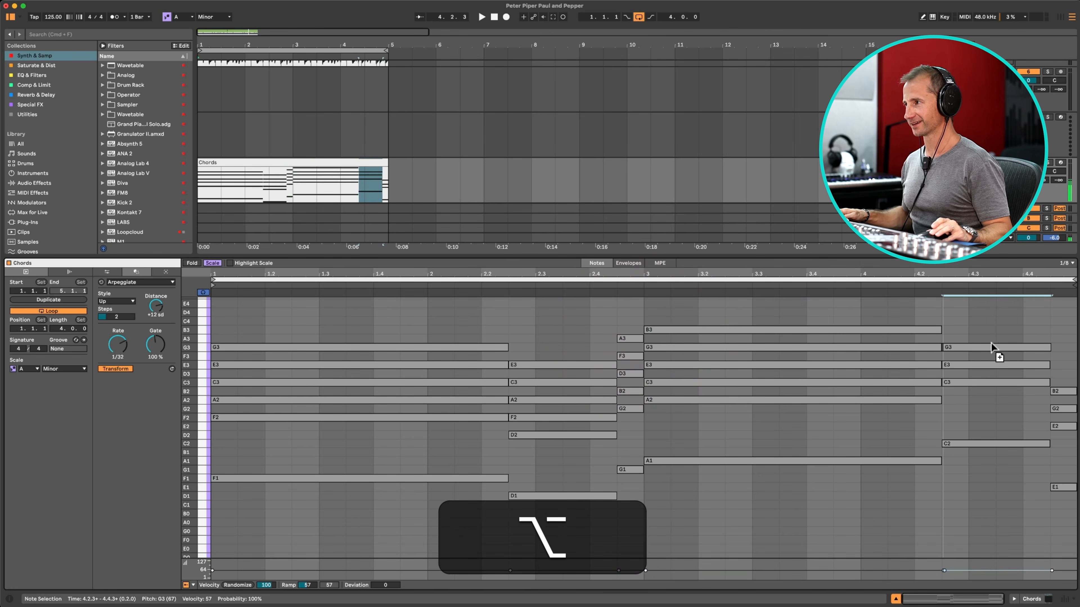
pyautogui.moveTo(949, 348); pyautogui.dragTo(991, 314)
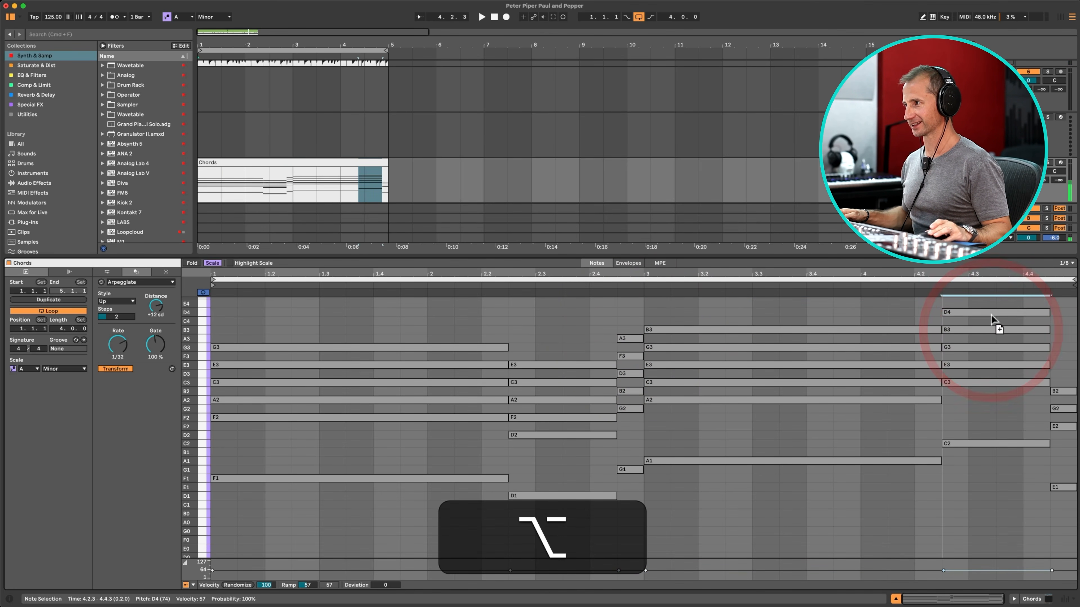
pyautogui.click(922, 330)
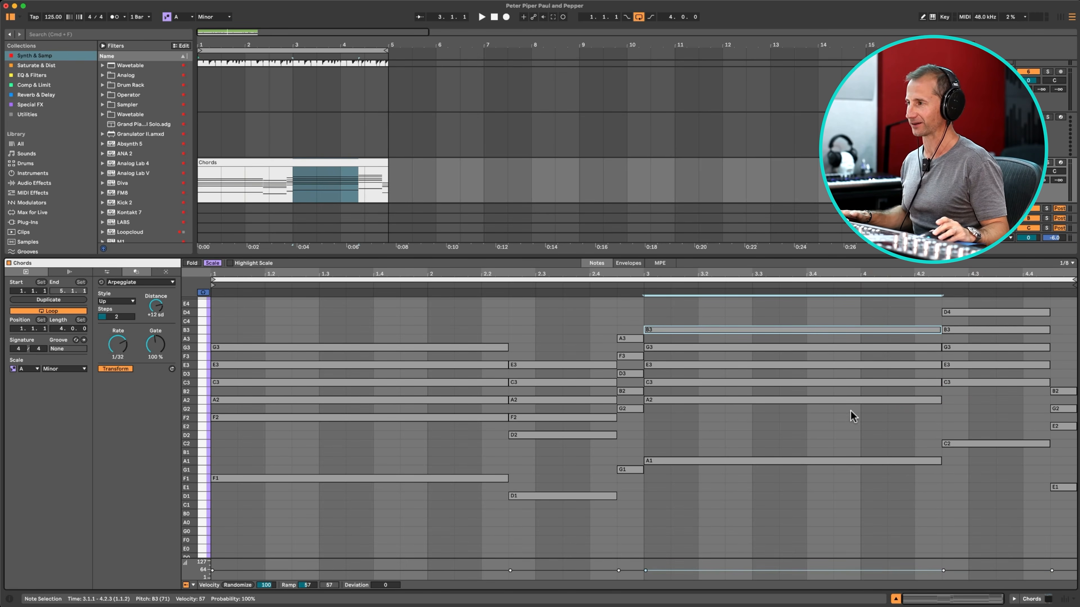
pyautogui.press('space')
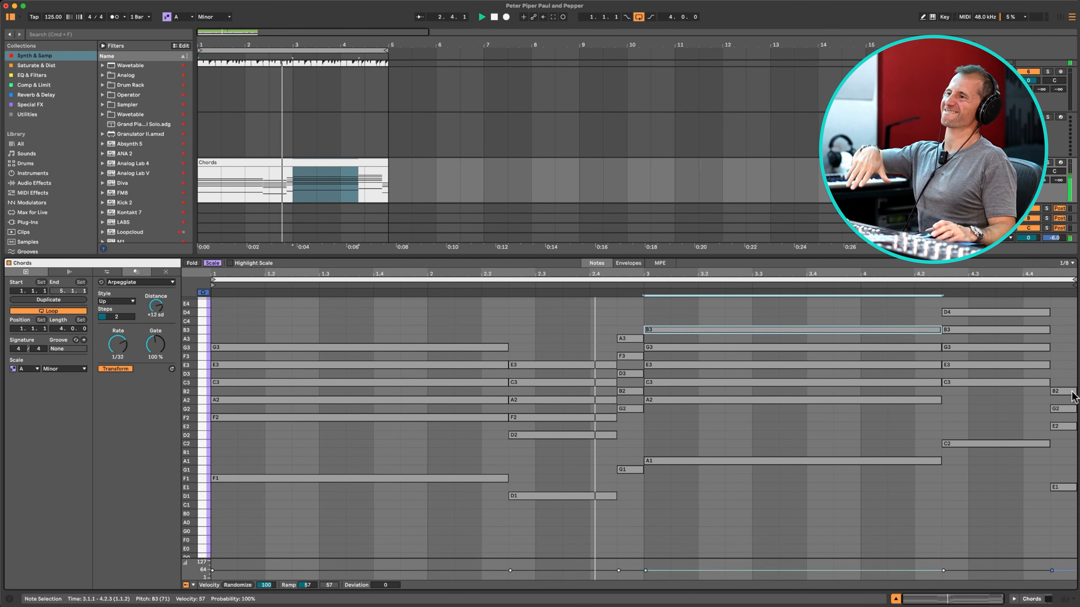
pyautogui.press('space')
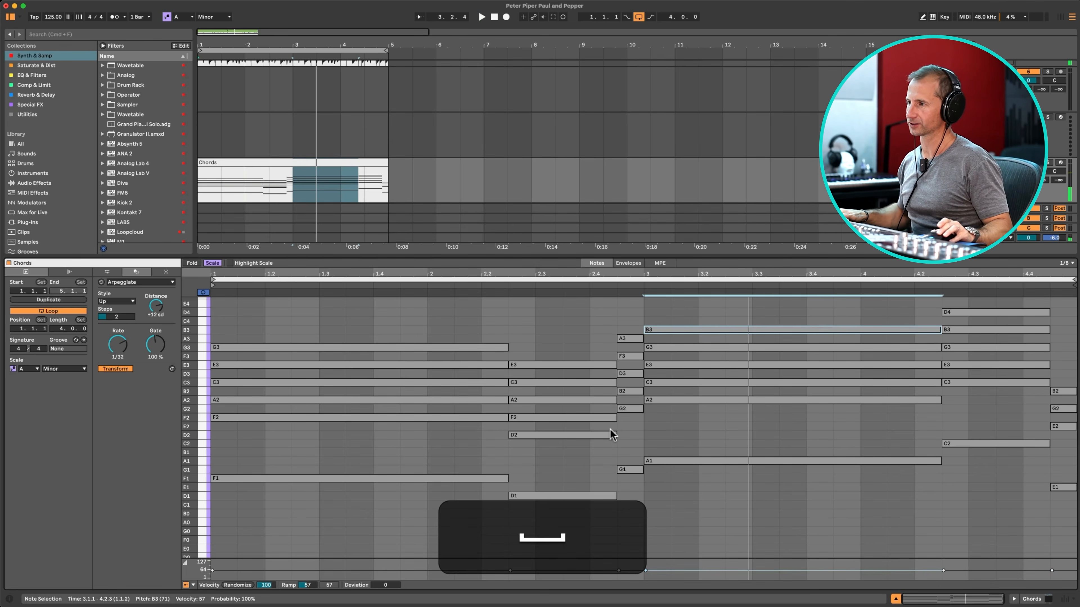
# Step: Raise the F3 note in the short chord at 2.4.3 to G3
pyautogui.click(620, 435)
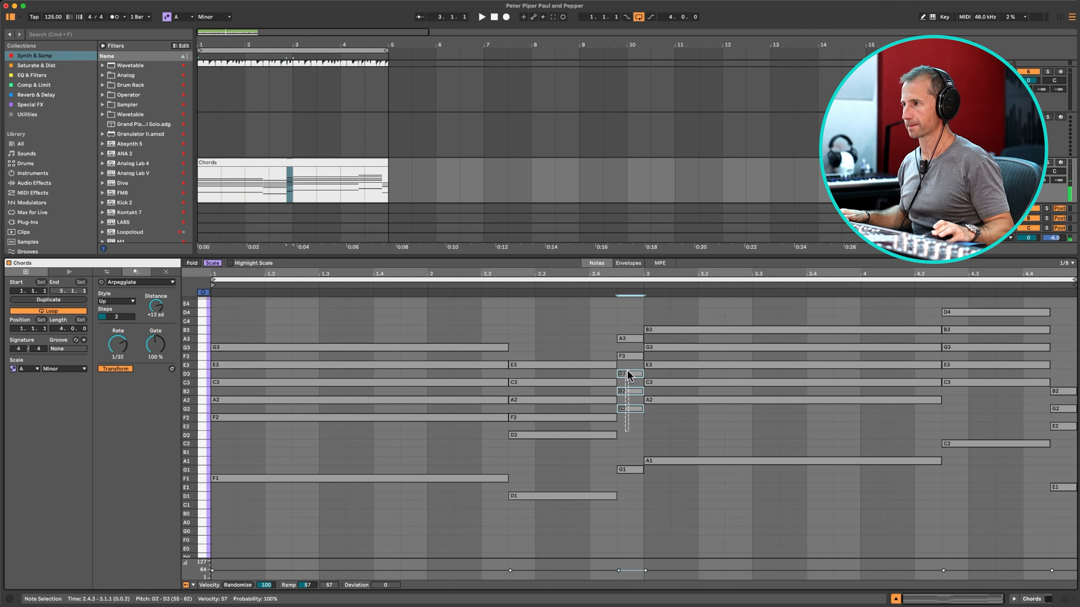
pyautogui.moveTo(628, 375); pyautogui.dragTo(632, 359)
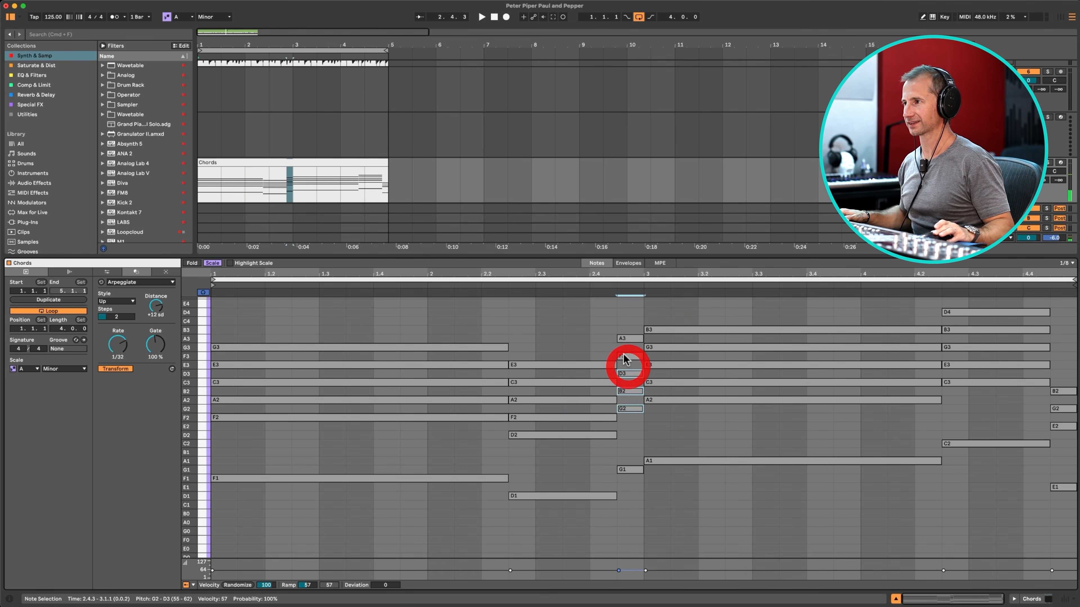
pyautogui.click(625, 359)
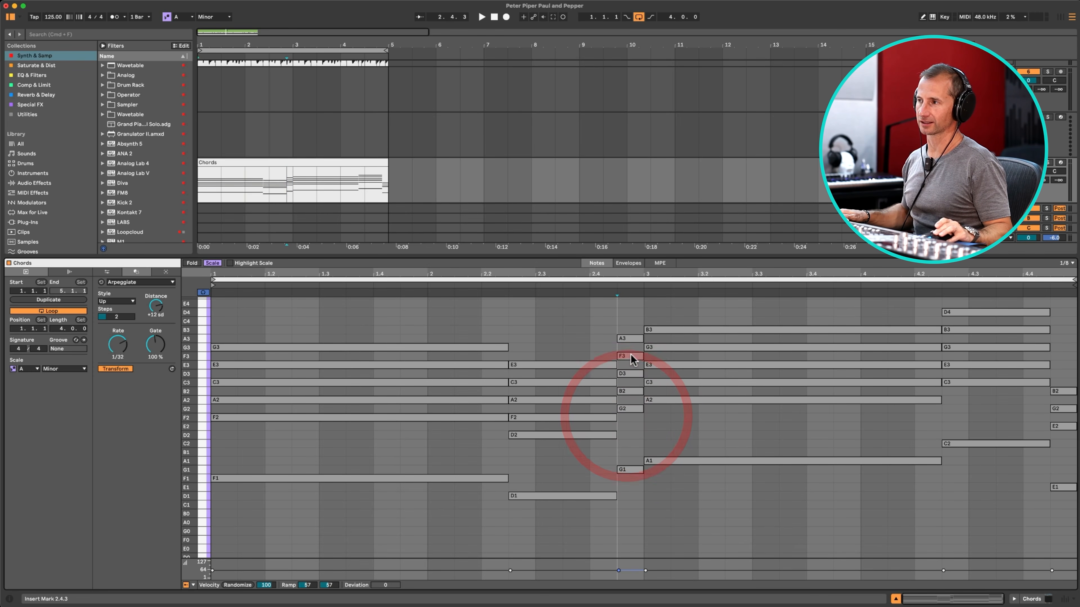
pyautogui.click(631, 356)
pyautogui.moveTo(632, 382); pyautogui.dragTo(632, 343)
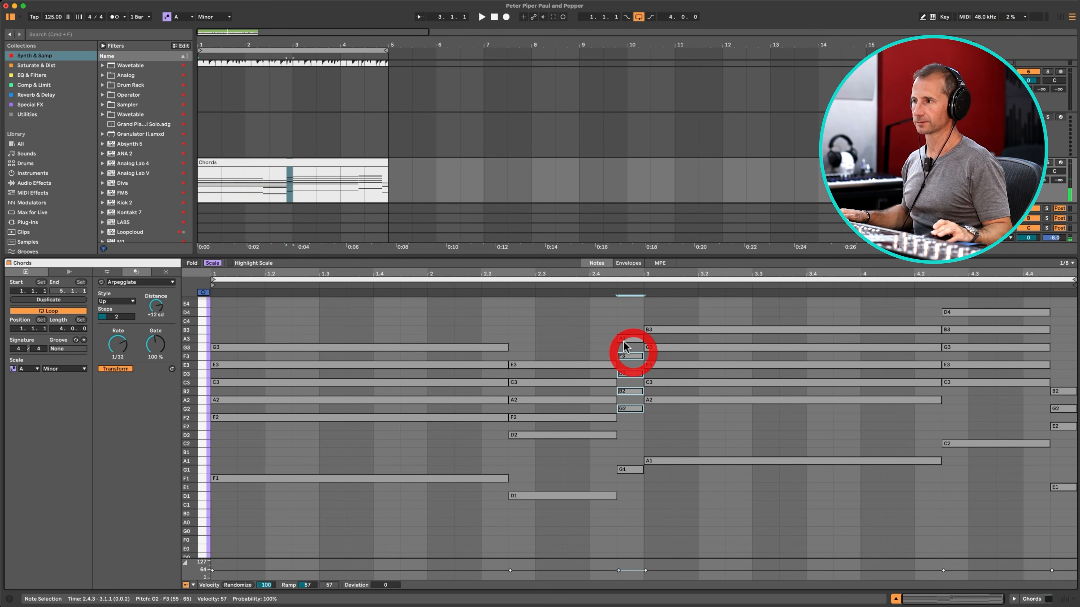
pyautogui.click(625, 345)
pyautogui.click(625, 358)
pyautogui.press('Up')
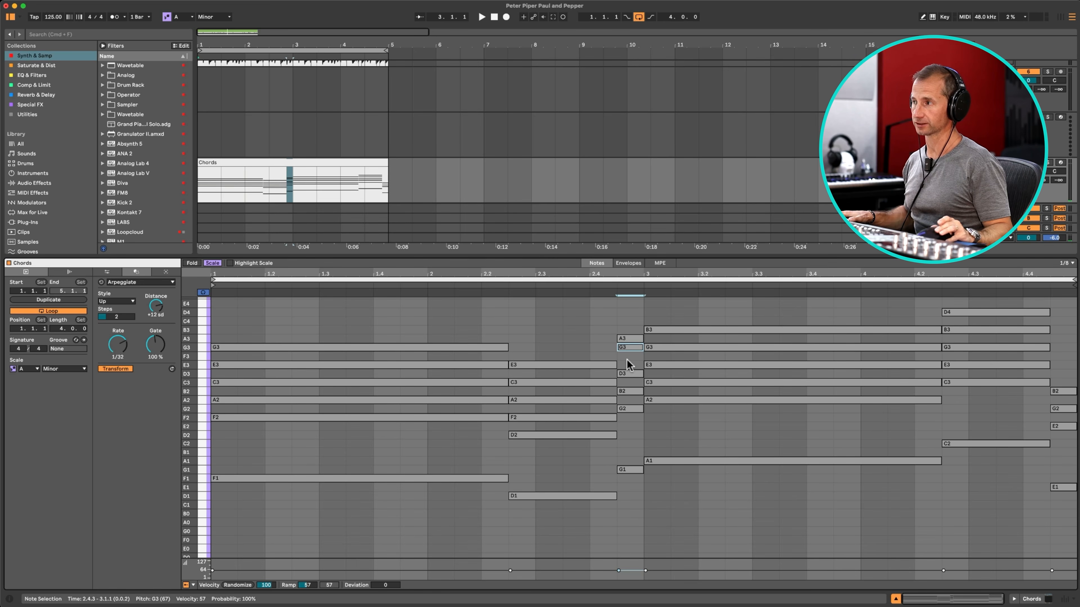
# Step: Play the clip, extend the last chord with D3 and G3, and raise the A3 in the short chord at 2.4.3 to B3
pyautogui.press('space')
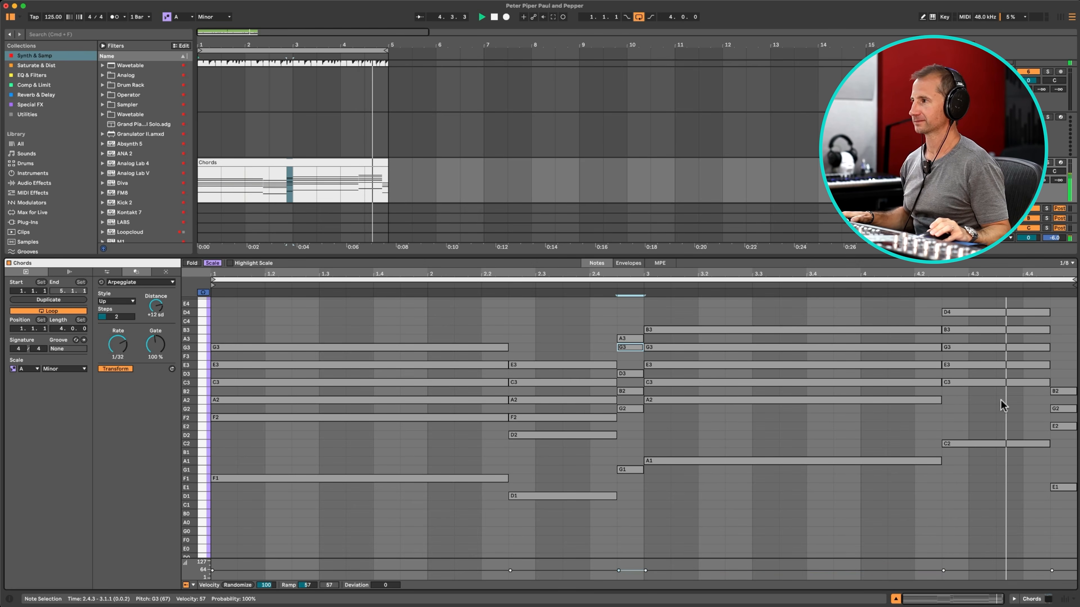
pyautogui.click(1062, 392)
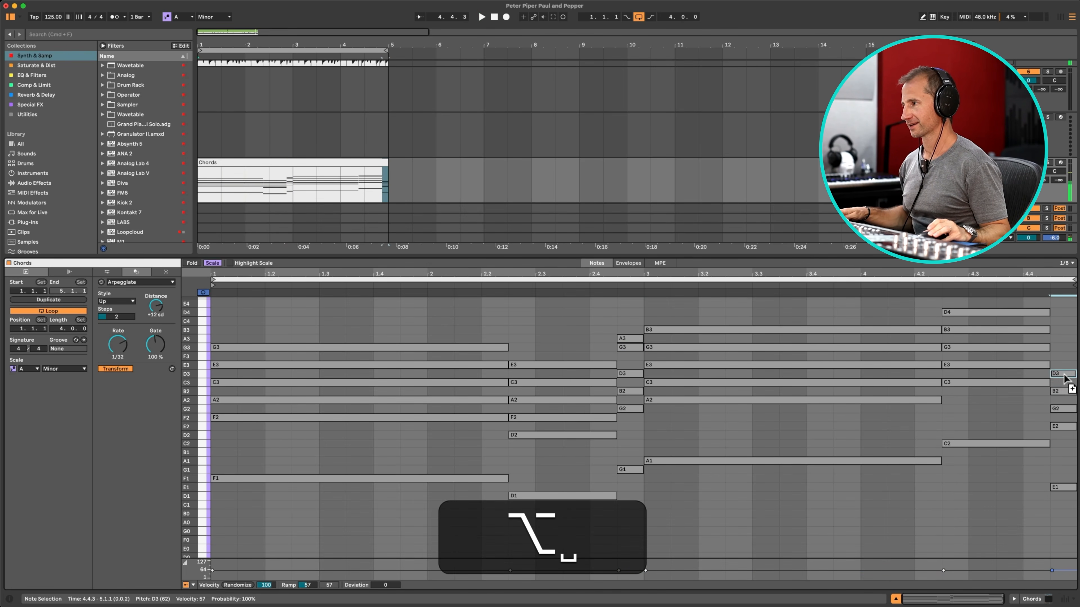
pyautogui.moveTo(1064, 377); pyautogui.dragTo(1065, 361)
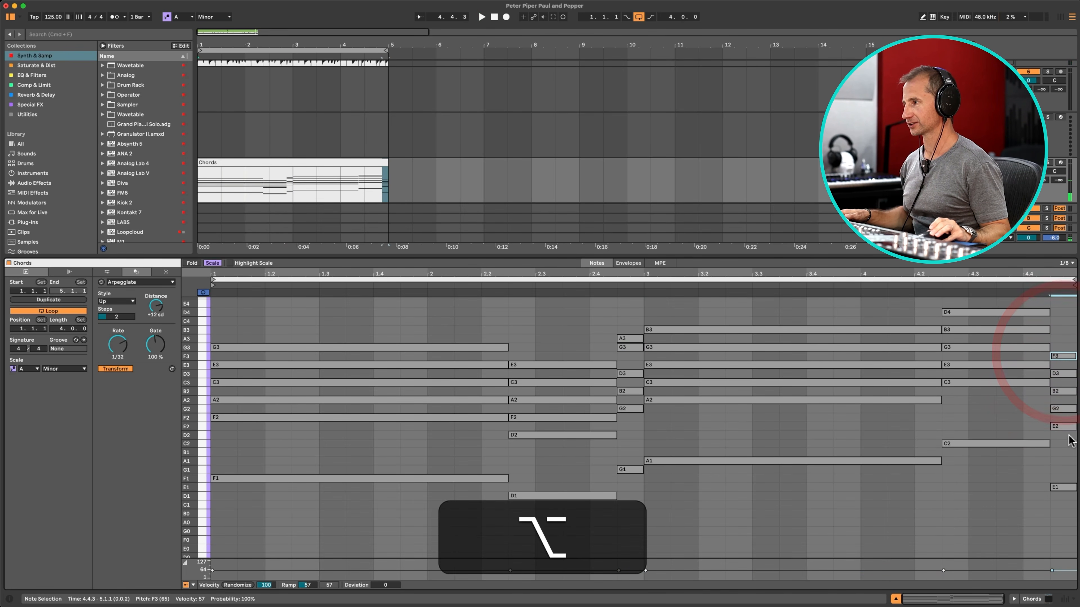
pyautogui.moveTo(1069, 434); pyautogui.dragTo(1061, 374)
pyautogui.click(1062, 354)
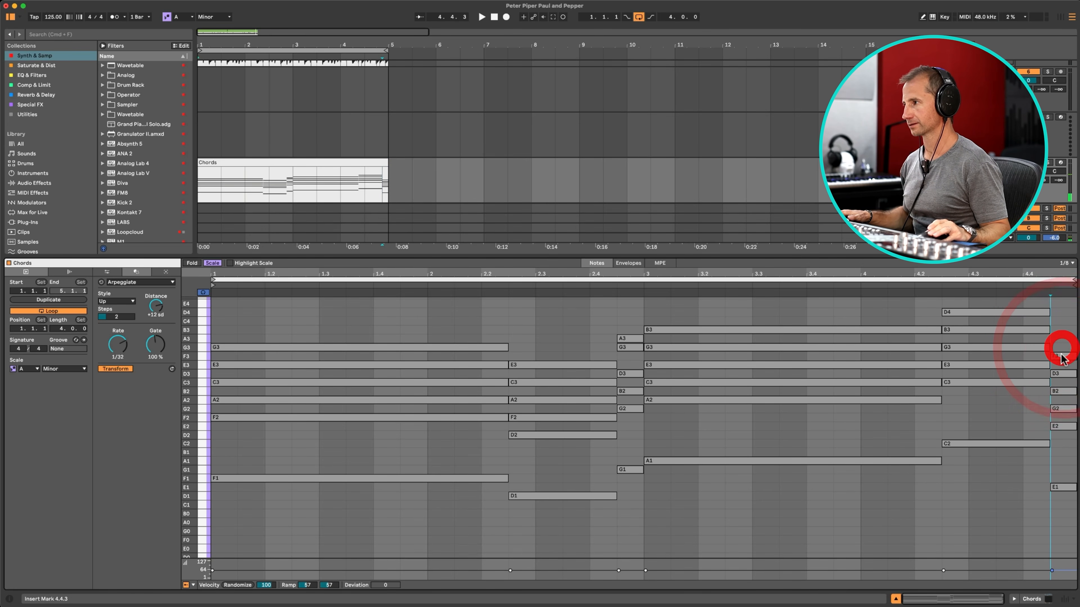
pyautogui.press('Up')
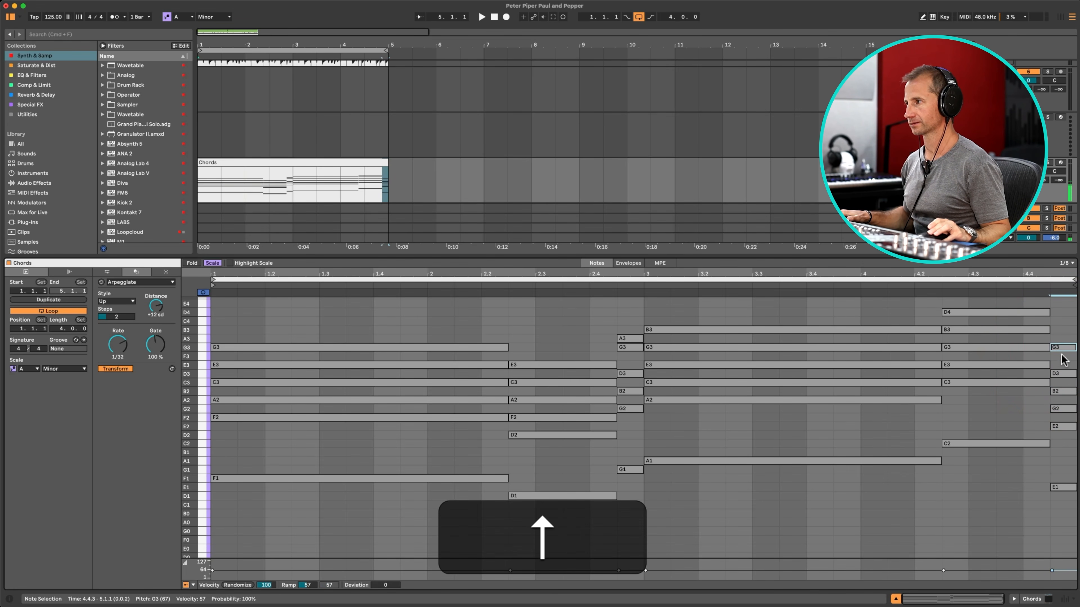
pyautogui.click(632, 340)
pyautogui.press('Up')
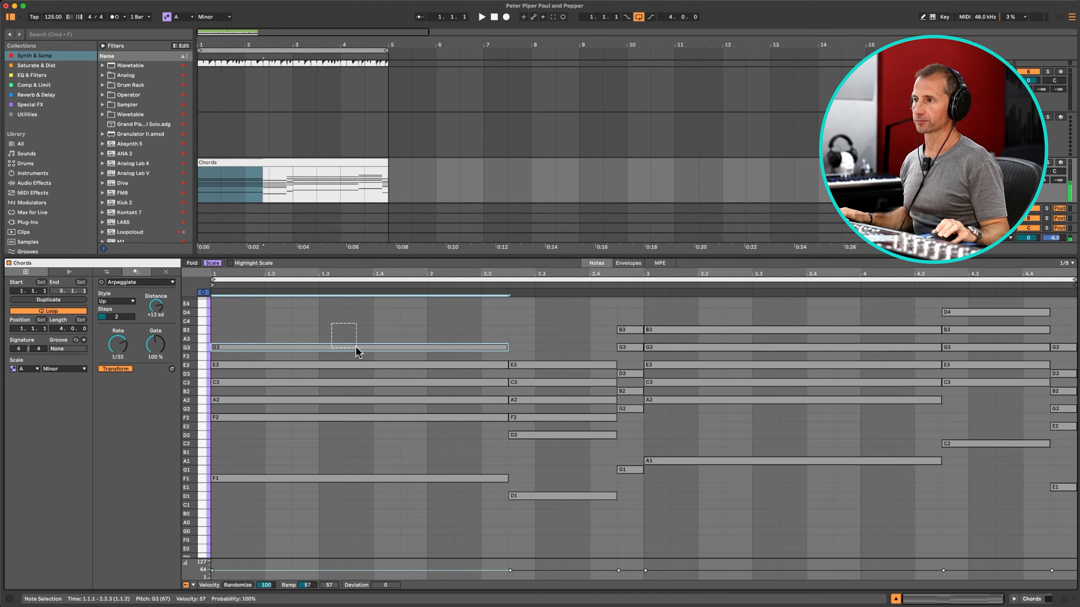
# Step: Lower the G3 at the top of the first chord by one octave to G2
pyautogui.click(340, 346)
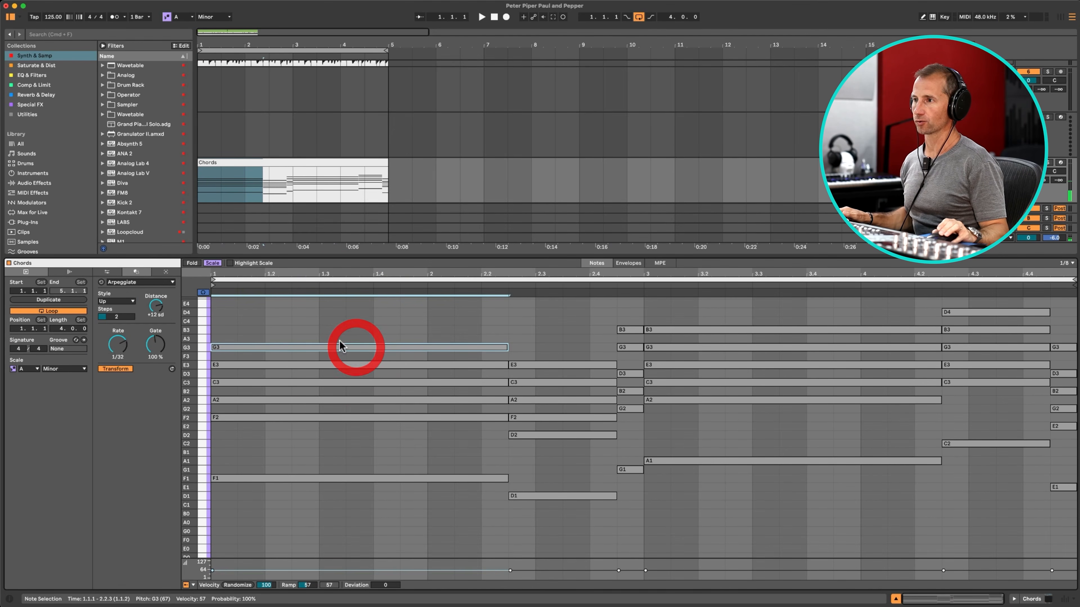
pyautogui.click(319, 362)
pyautogui.click(313, 339)
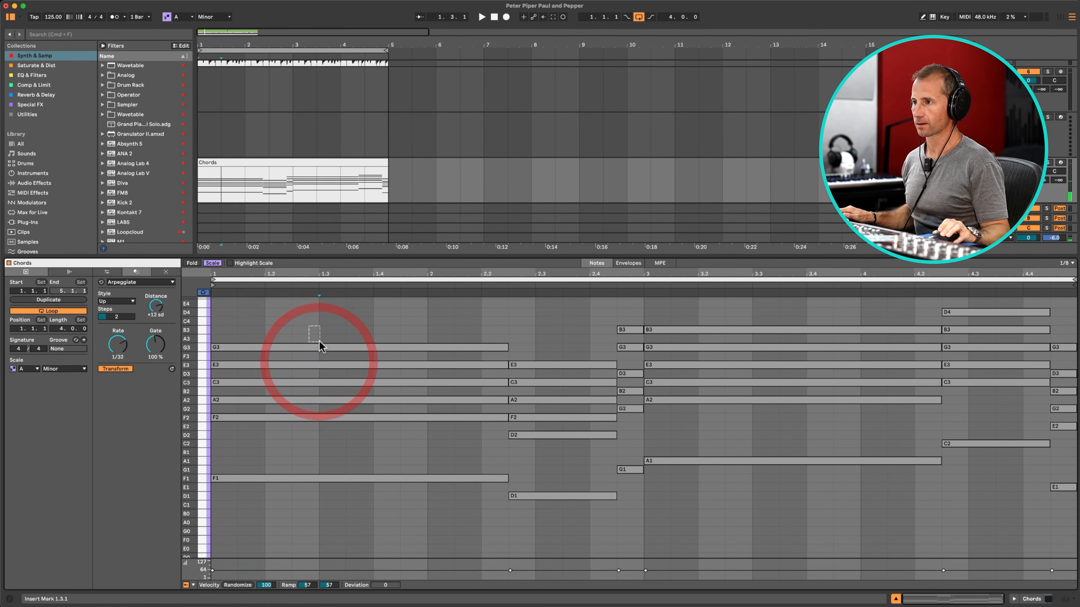
pyautogui.click(320, 346)
pyautogui.hotkey('shift', 'Down')
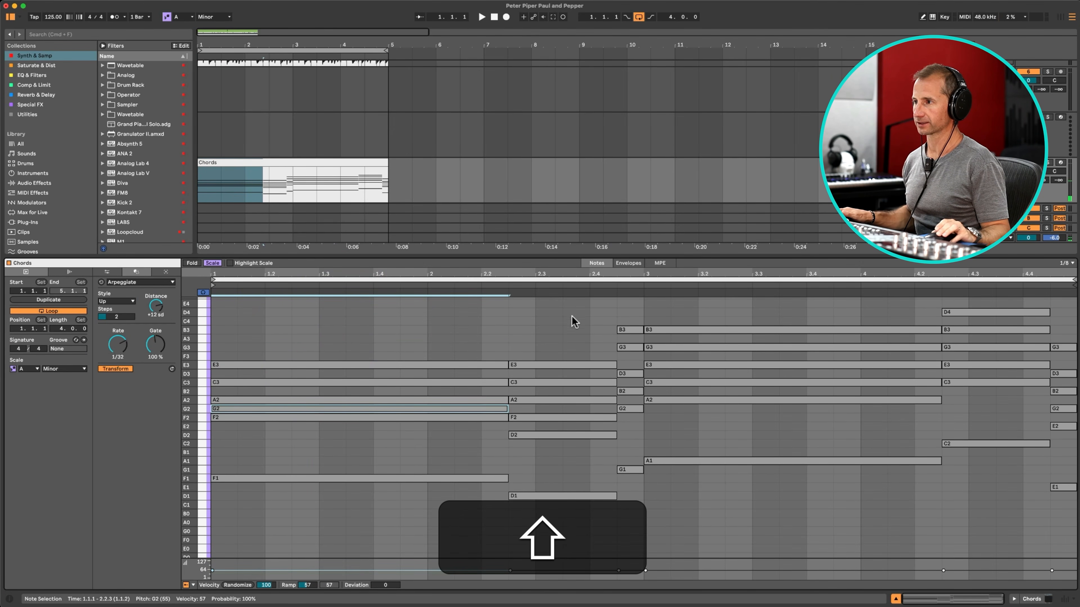
# Step: Lower the G3 and B3 notes of the third and fourth chords by one octave to G2 and B2
pyautogui.moveTo(573, 314); pyautogui.dragTo(716, 346)
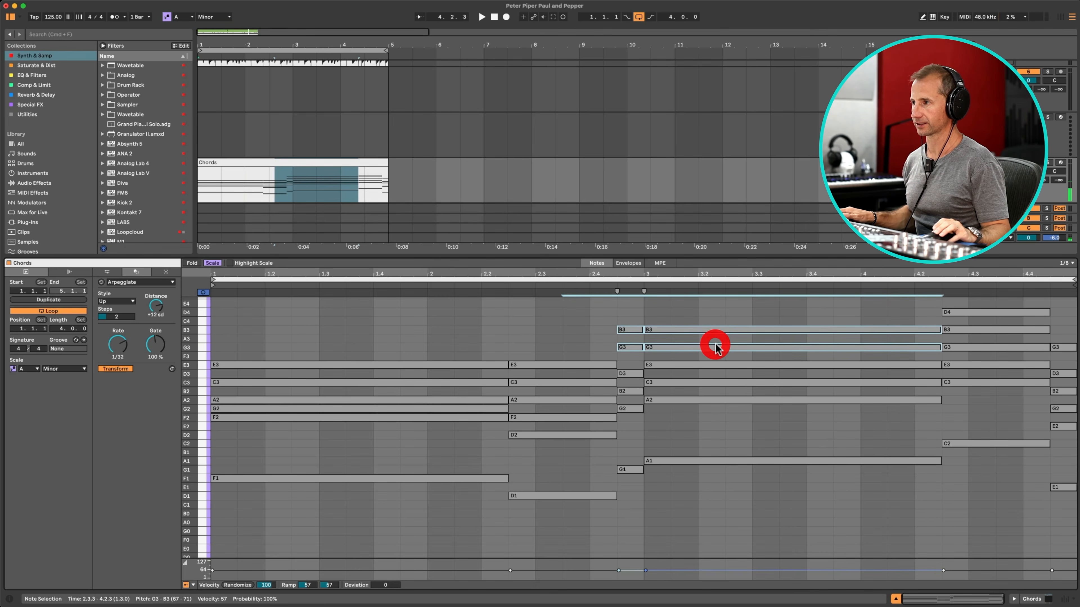
pyautogui.hotkey('shift', 'Down')
pyautogui.hotkey('shift', 'Up')
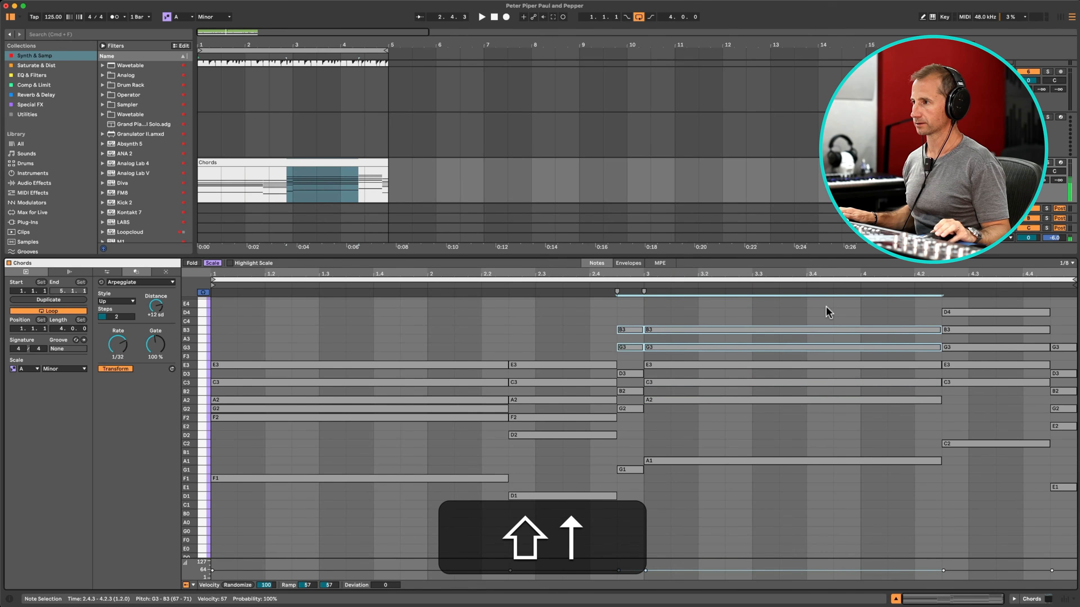
pyautogui.hotkey('shift', 'Down')
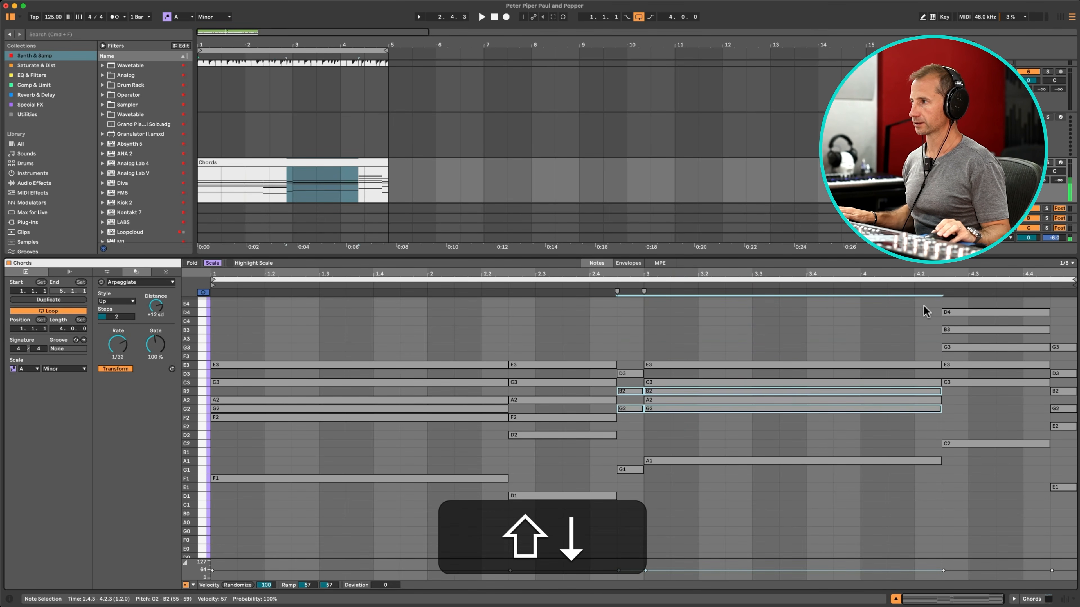
# Step: Lower the fifth chord's G3, B3 and D4 by one octave, keep the last chord's top note at G3, and play the clip
pyautogui.moveTo(925, 307); pyautogui.dragTo(1076, 354)
pyautogui.hotkey('shift', 'Down')
pyautogui.hotkey('shift', 'Down')
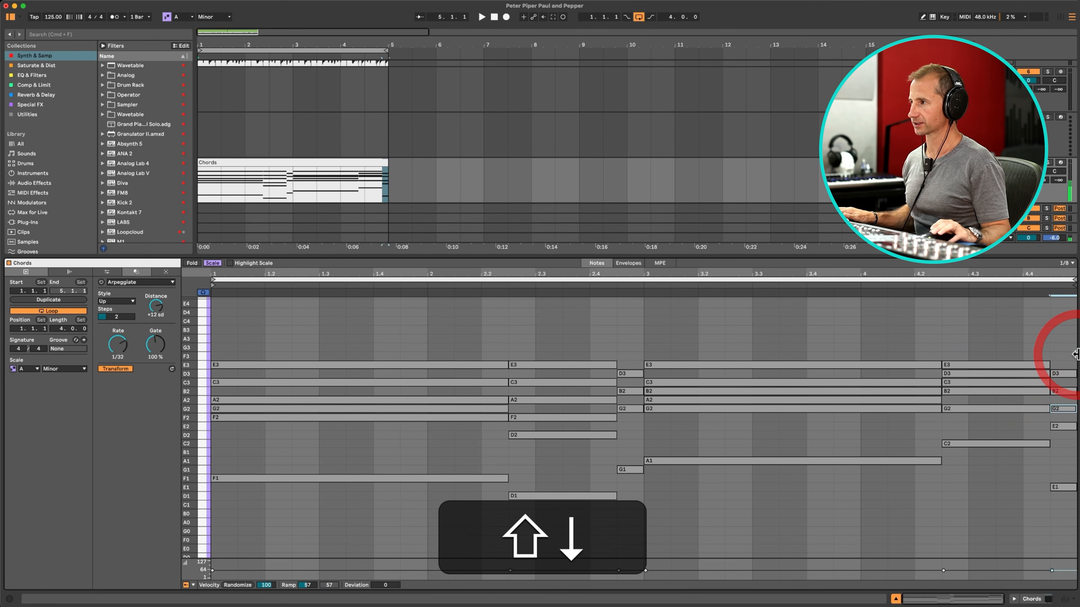
pyautogui.hotkey('shift', 'Up')
pyautogui.press('space')
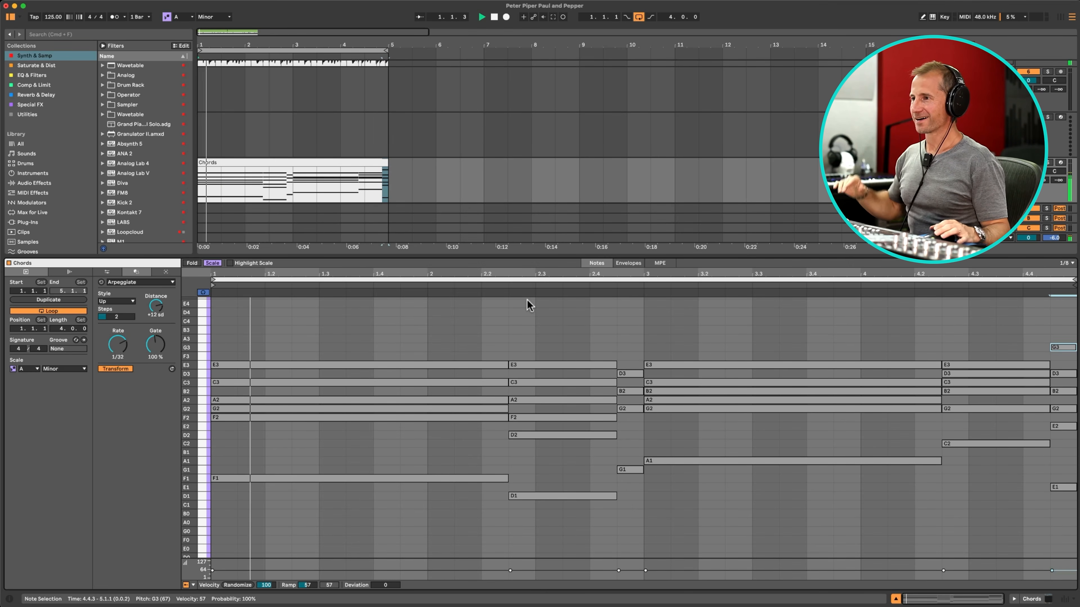
pyautogui.press('space')
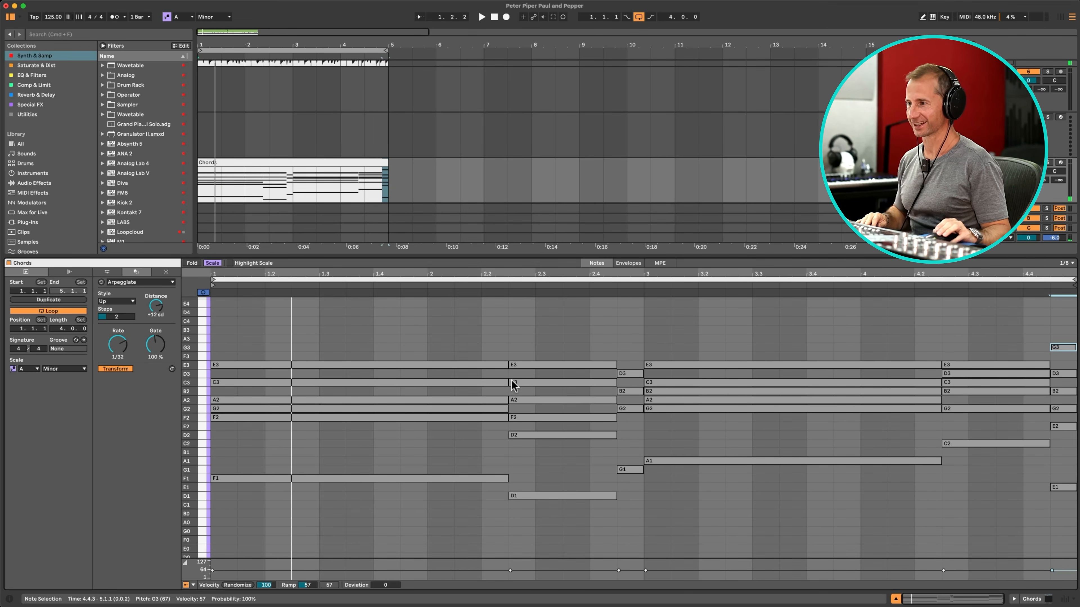
# Step: Copy the lowest root note of all six chords and delete those notes from the Chords clip
pyautogui.scroll(-1, 506, 386)
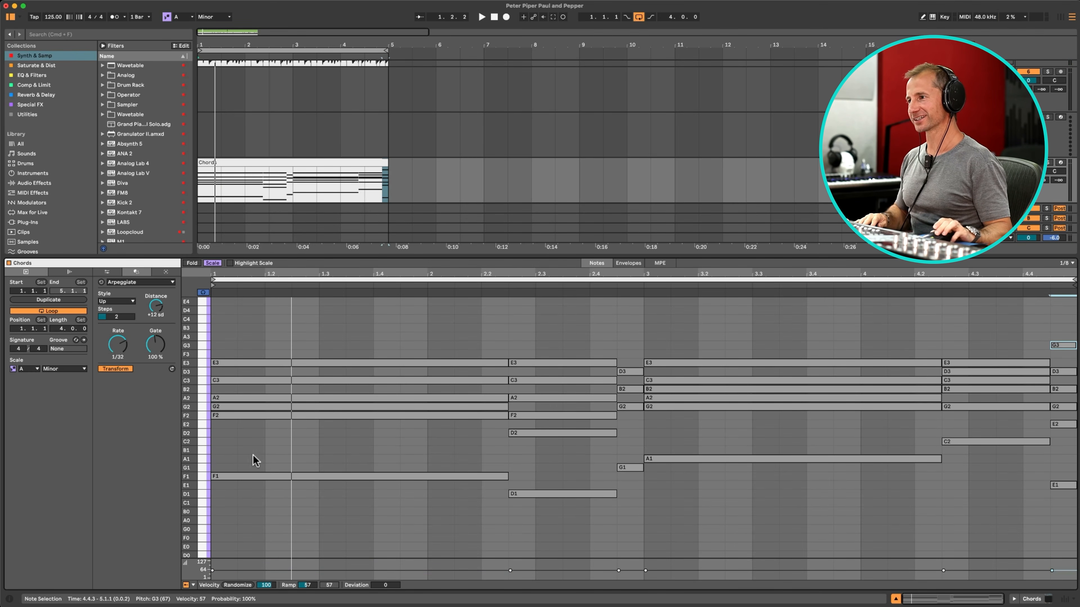
pyautogui.moveTo(264, 461); pyautogui.dragTo(808, 499)
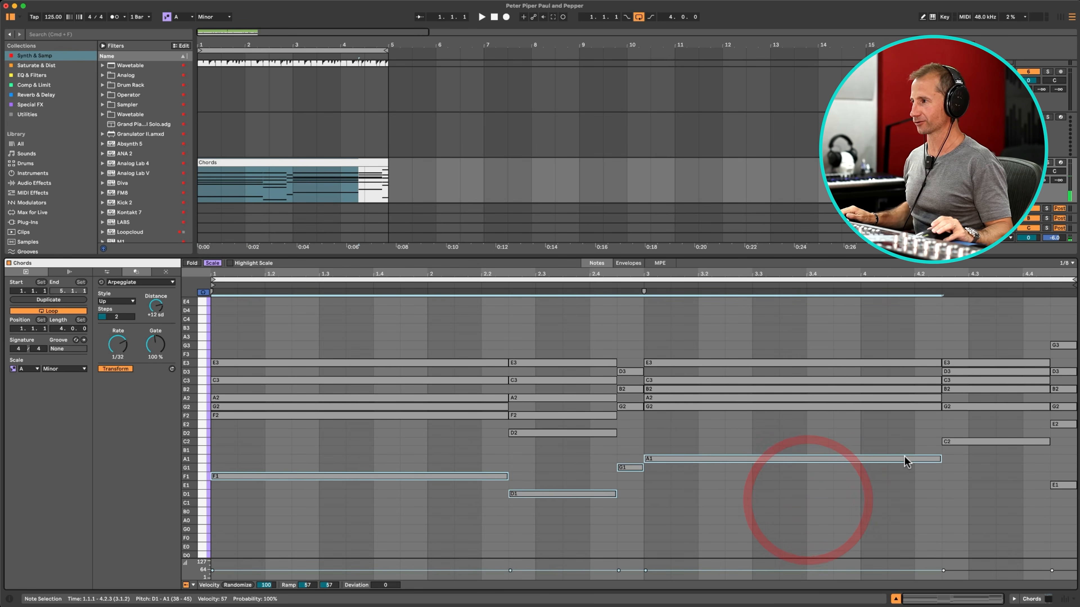
pyautogui.press('shift')
pyautogui.keyDown('shift'); pyautogui.click(1068, 486); pyautogui.keyUp('shift')
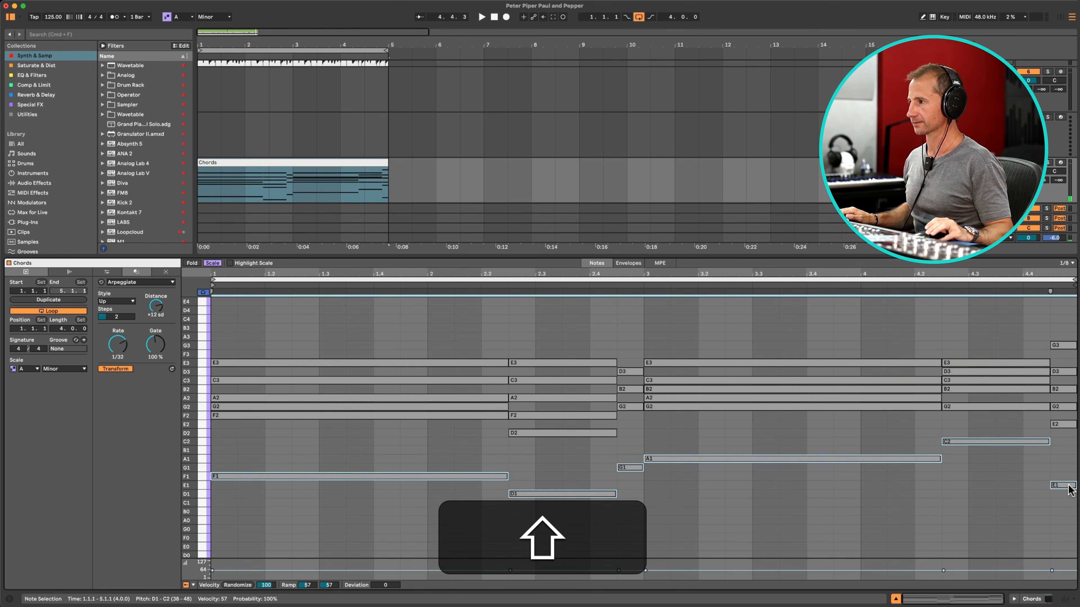
pyautogui.press('super+shift+c')
pyautogui.press('BackSpace')
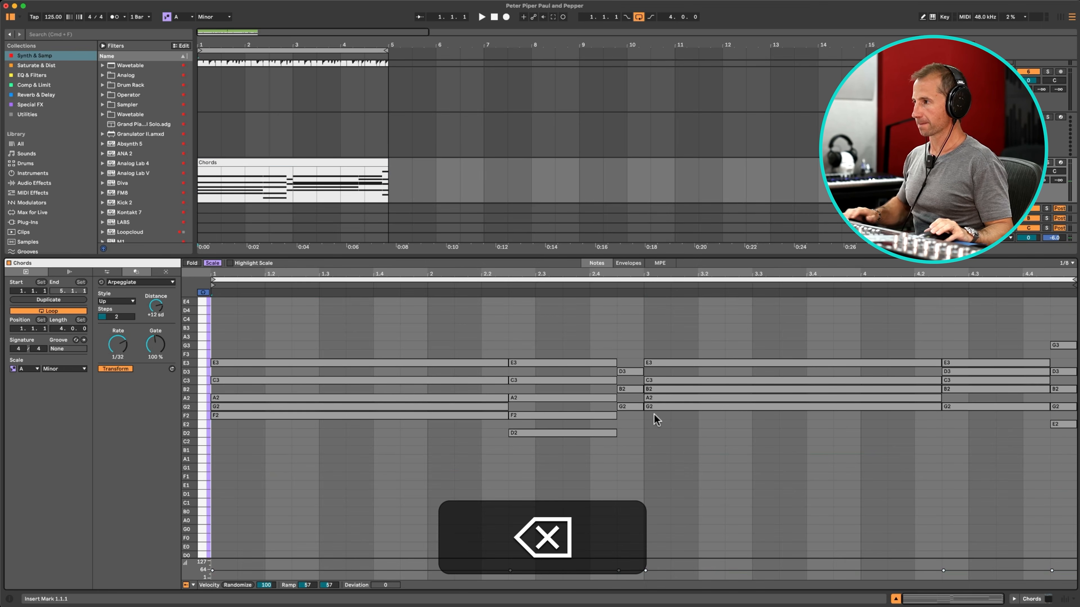
# Step: Create an empty four-bar MIDI clip on the Bass track and paste the copied root notes at its start
pyautogui.hotkey('shift', 'Tab')
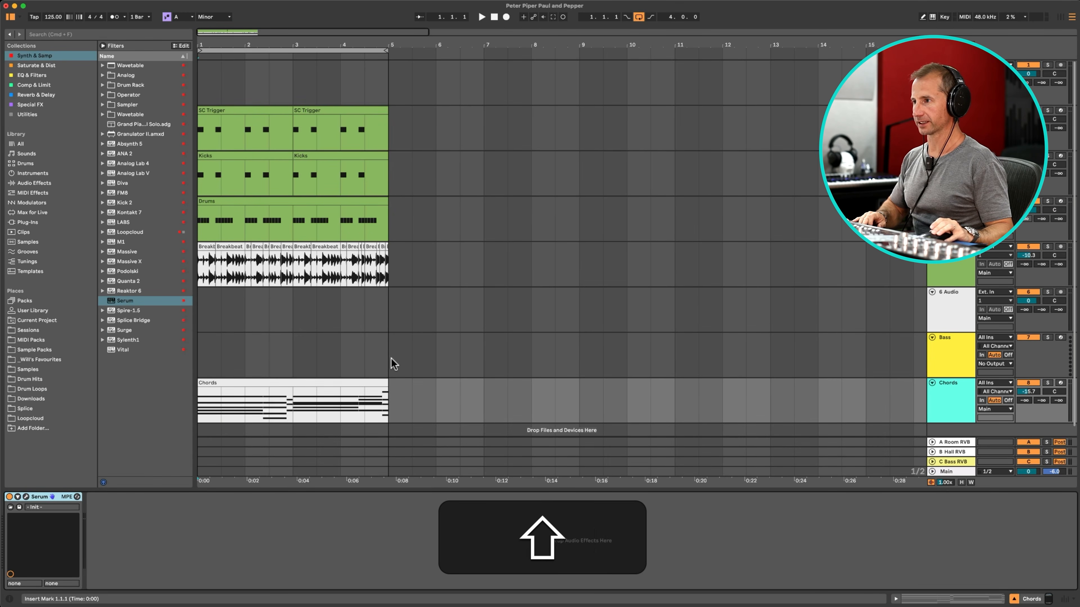
pyautogui.moveTo(387, 361); pyautogui.dragTo(191, 347)
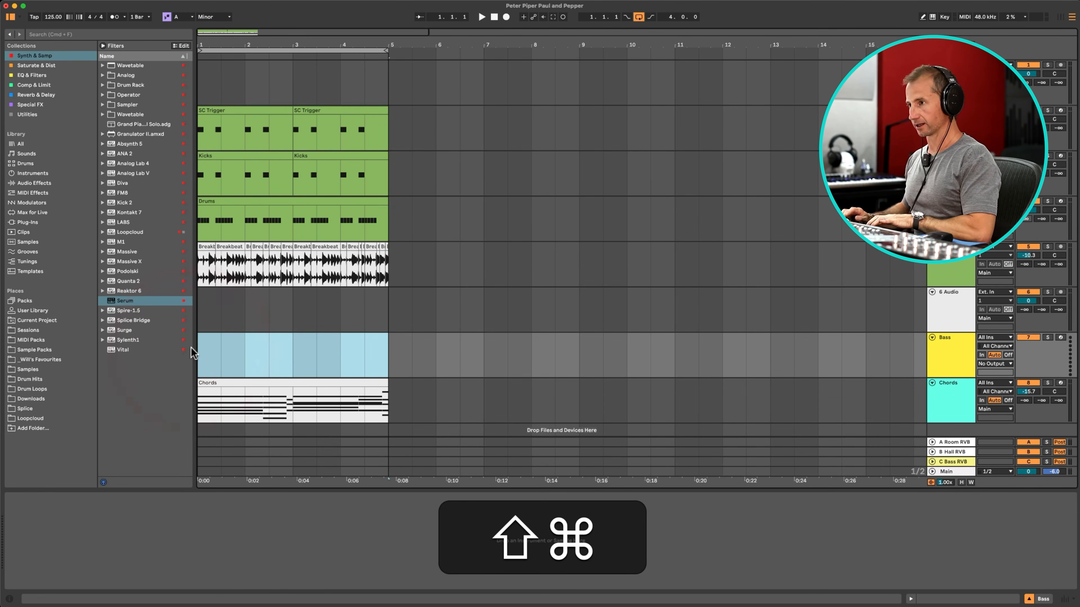
pyautogui.press('super+shift+m')
pyautogui.hotkey('shift', 'Tab')
pyautogui.doubleClick(204, 340)
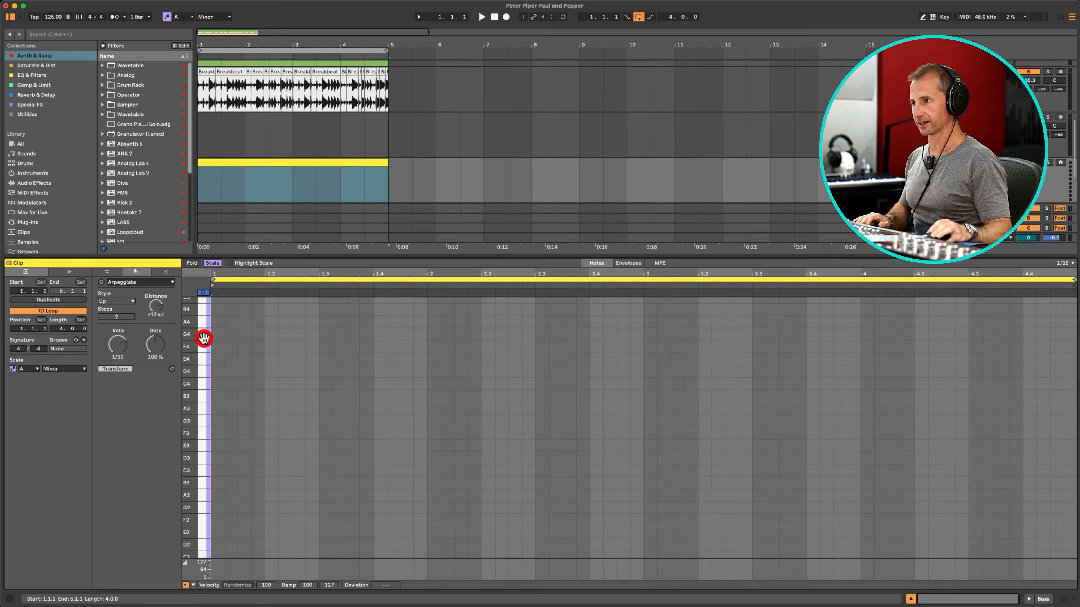
pyautogui.click(216, 412)
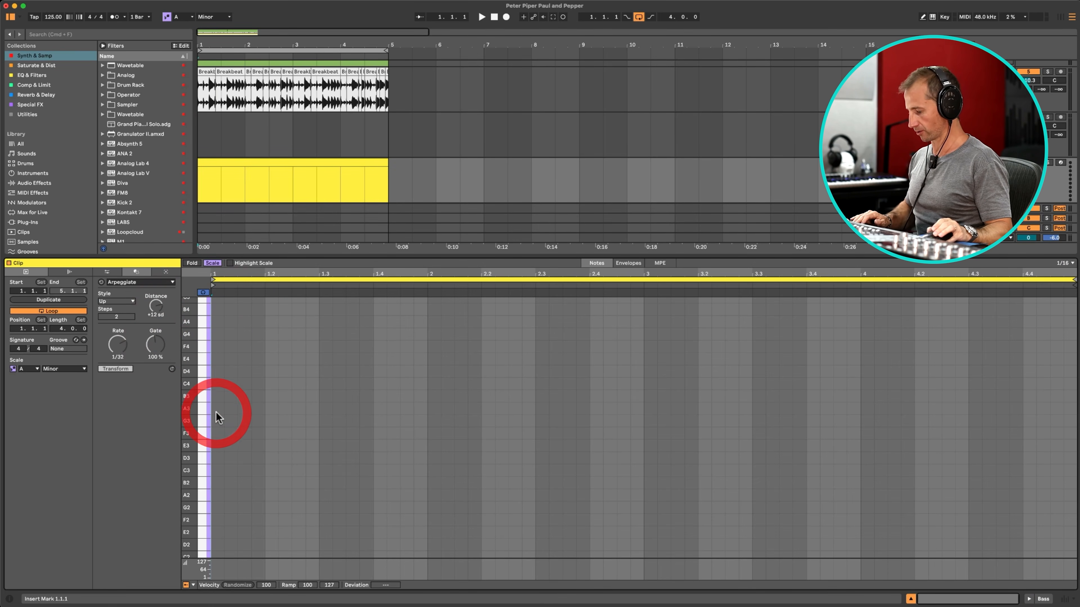
pyautogui.press('super+v')
pyautogui.press('super+shift+Tab')
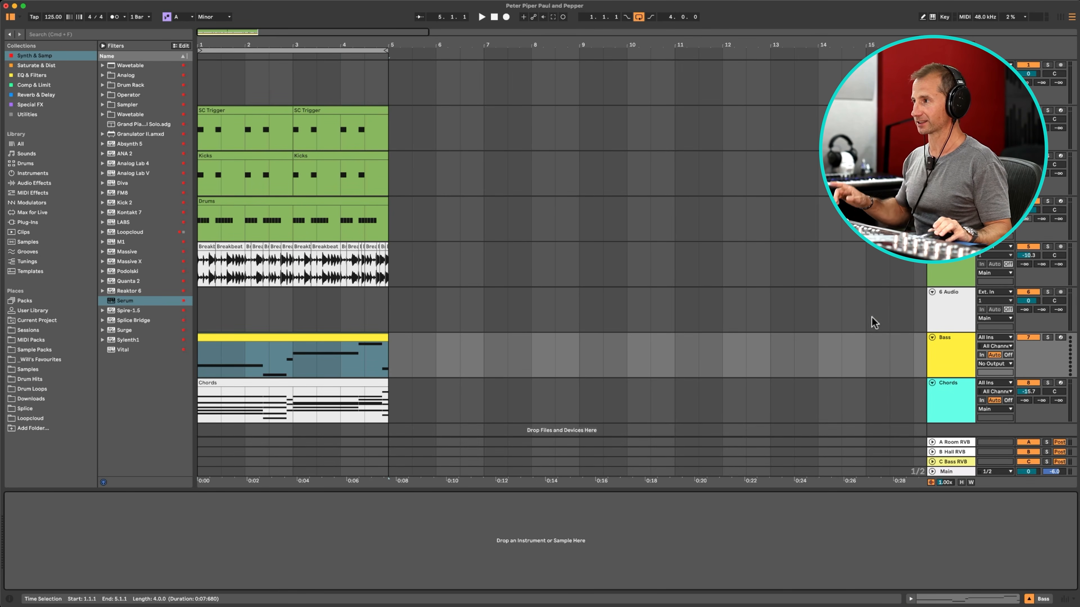
# Step: Solo the Chords track and open its Serum instrument
pyautogui.click(1048, 383)
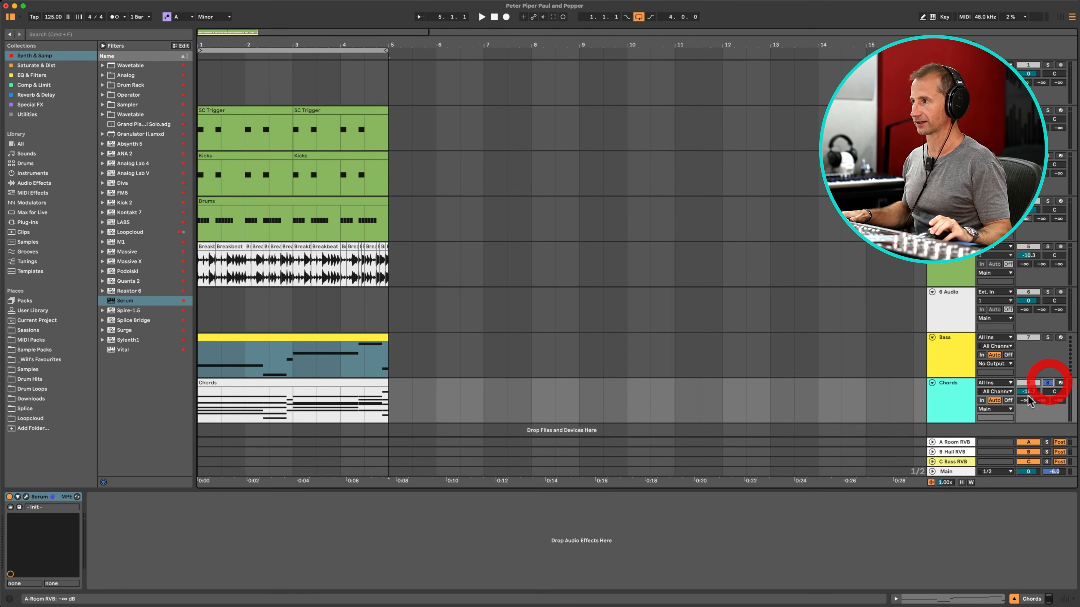
pyautogui.click(954, 396)
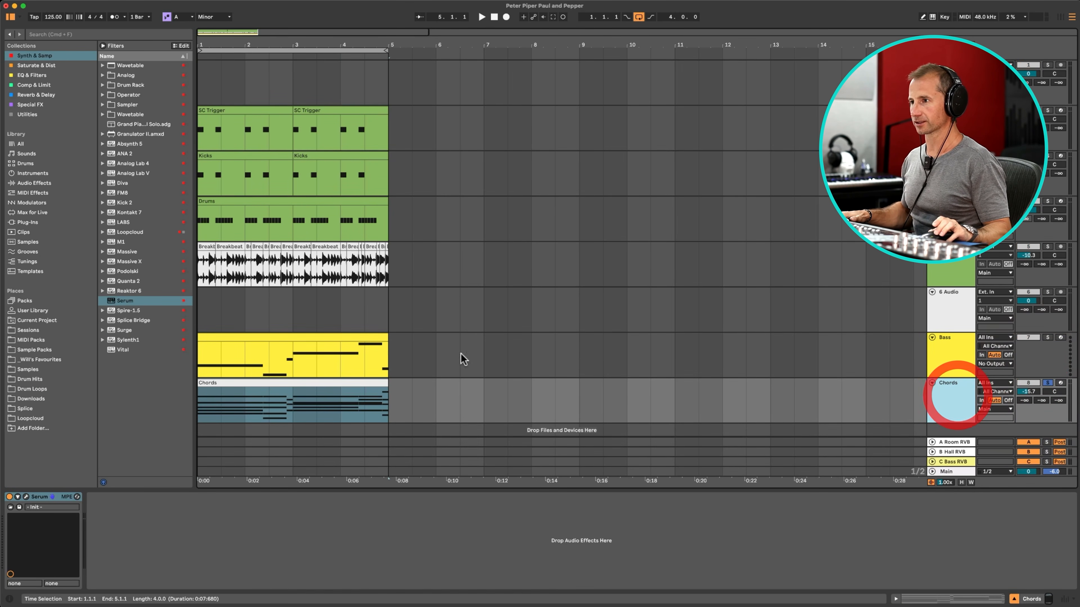
pyautogui.click(26, 497)
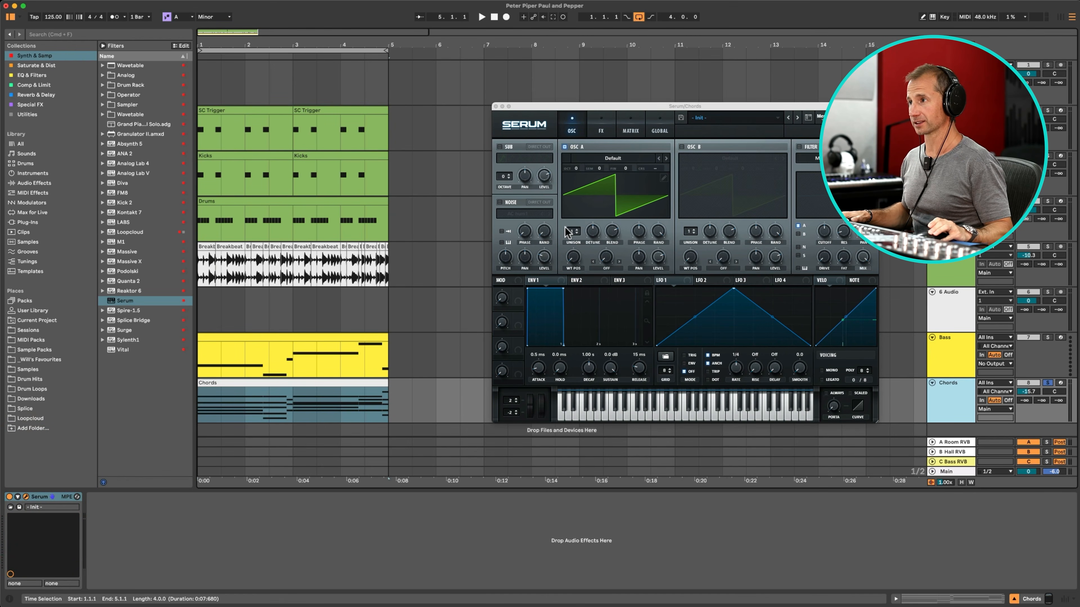
# Step: Set oscillator A's unison to 5 voices in Serum and adjust its detune while the chords play
pyautogui.moveTo(568, 231); pyautogui.dragTo(567, 200)
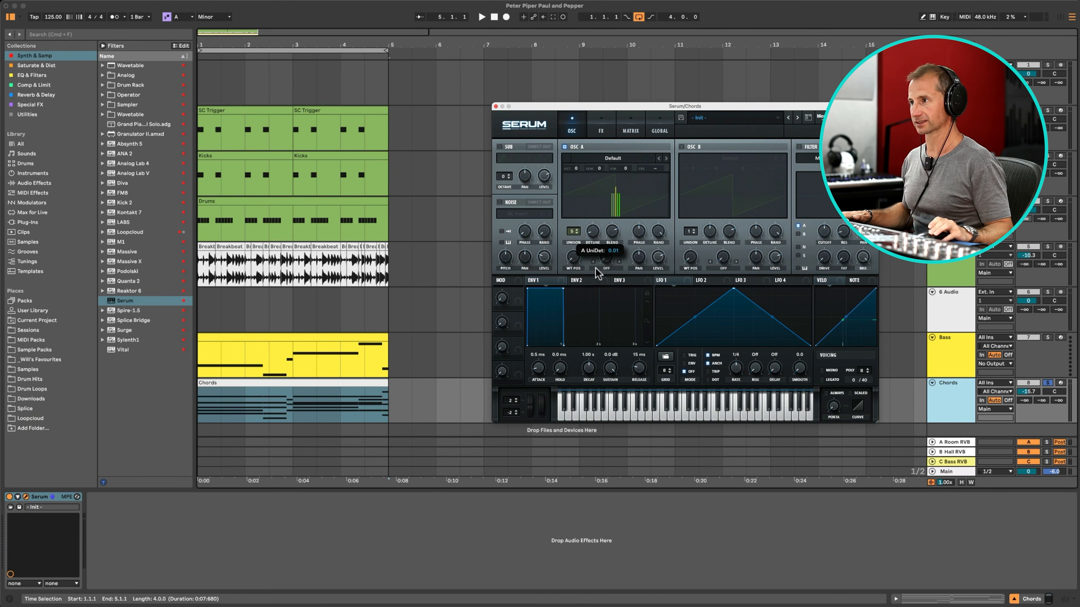
pyautogui.moveTo(596, 268); pyautogui.dragTo(595, 271)
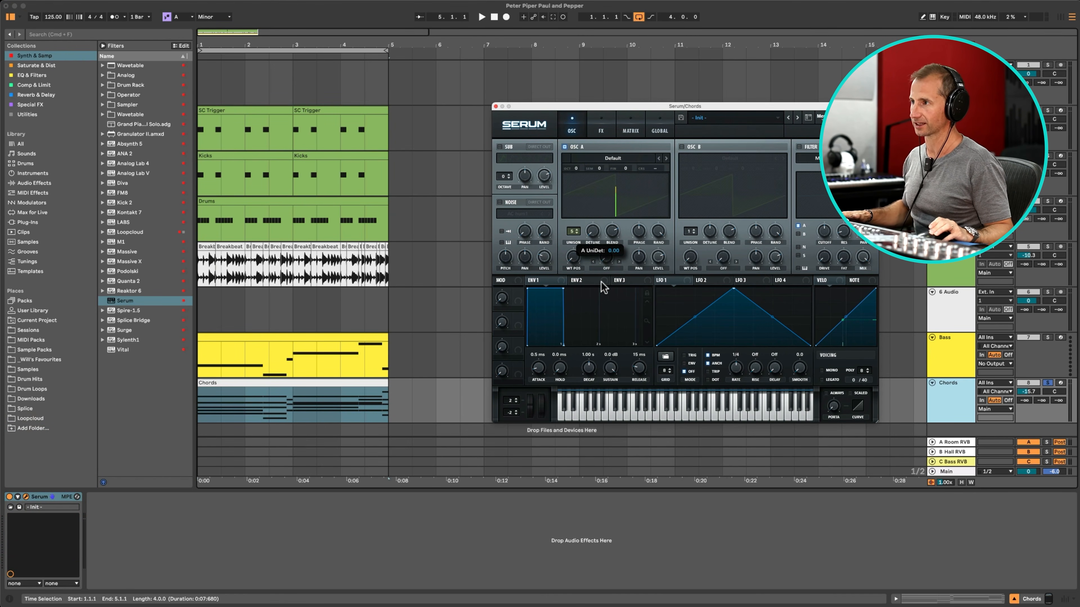
pyautogui.press('space')
pyautogui.moveTo(598, 272); pyautogui.dragTo(598, 252)
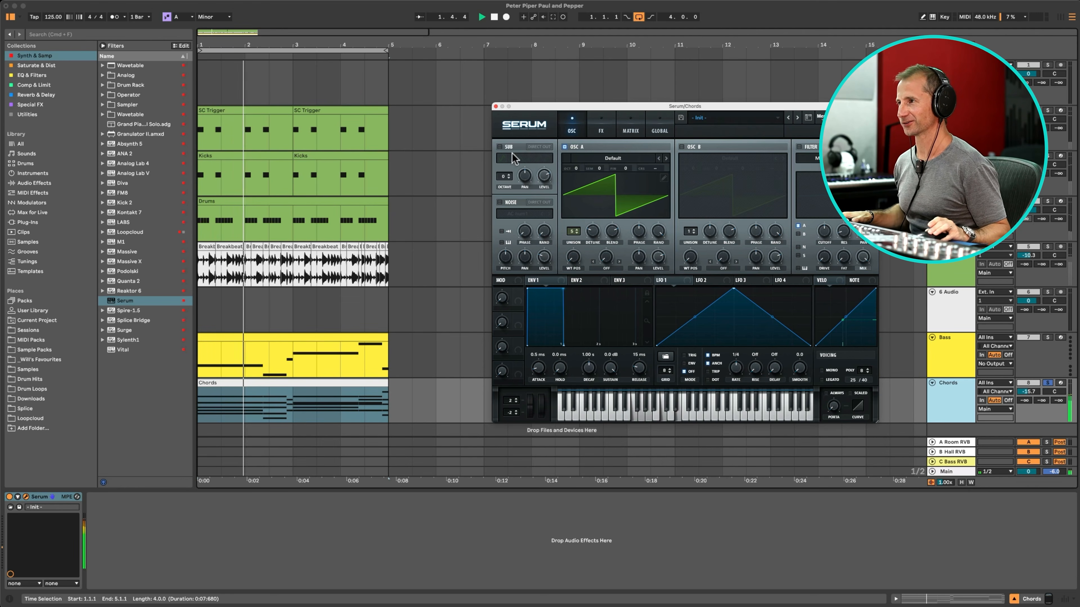
pyautogui.click(495, 106)
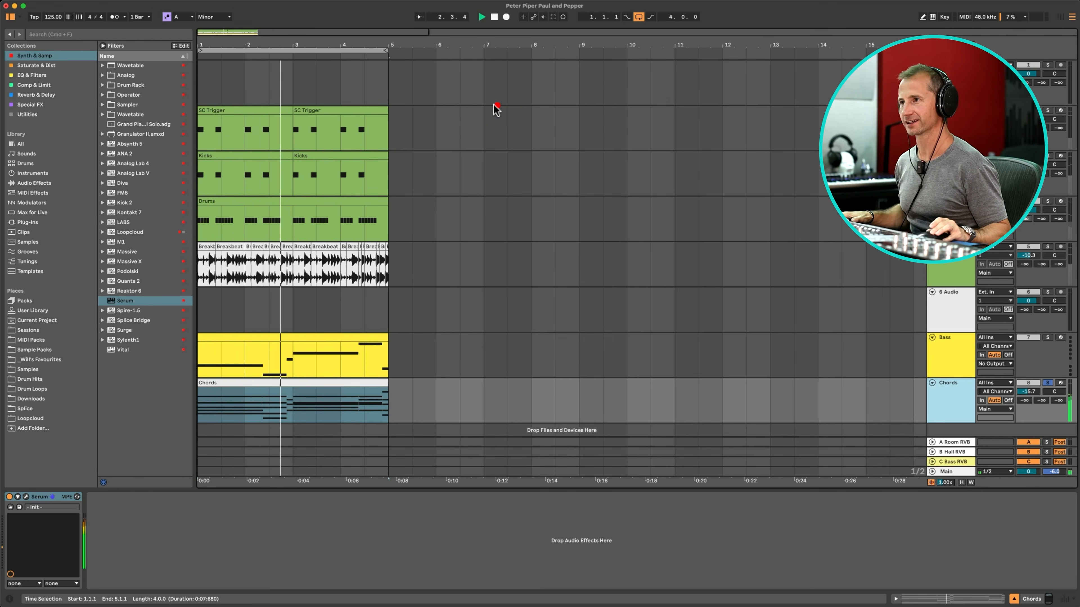
# Step: Add EQ Eight after Serum on the Chords track and cut the lows with its first band at about 166 Hz
pyautogui.click(33, 75)
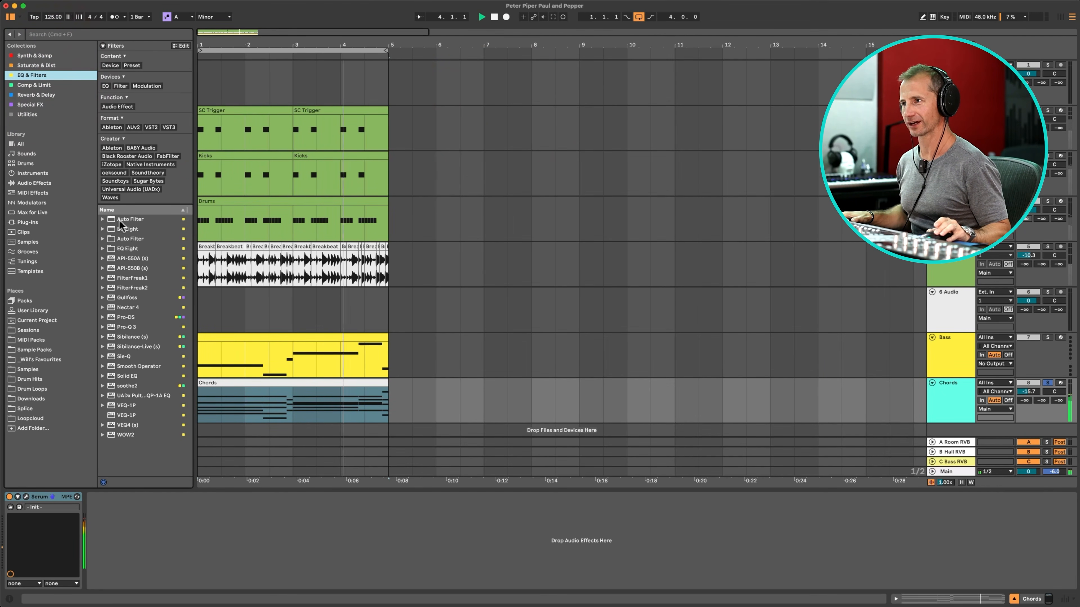
pyautogui.click(125, 229)
pyautogui.moveTo(125, 229); pyautogui.dragTo(186, 544)
pyautogui.moveTo(102, 518); pyautogui.dragTo(102, 521)
pyautogui.press('space')
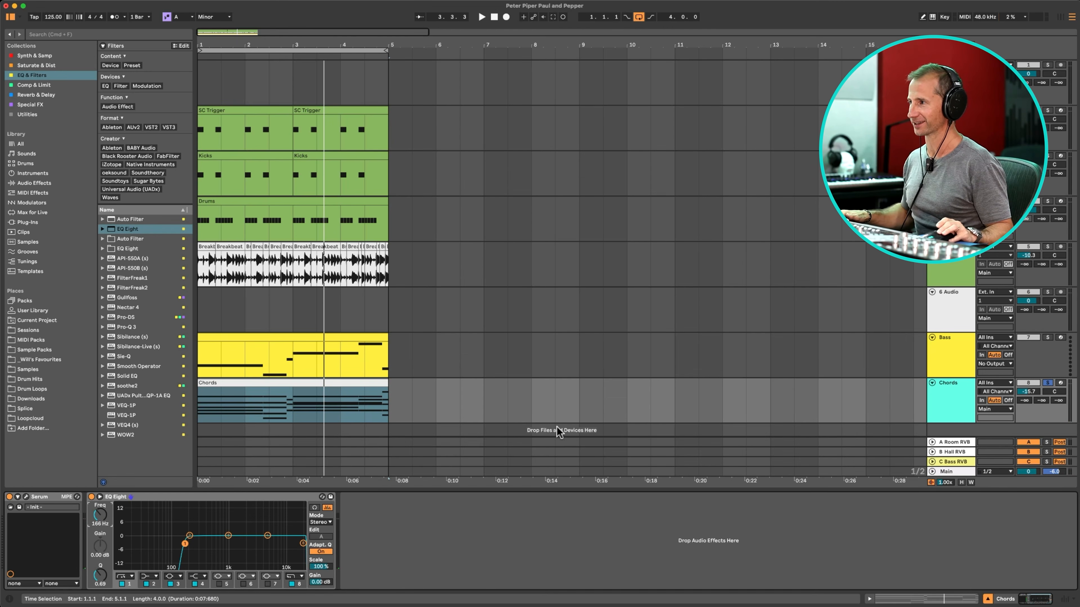
# Step: Assign the Chords track's colour to its clip and select the Bass track
pyautogui.keyDown('ctrl'); pyautogui.click(945, 391); pyautogui.keyUp('ctrl')
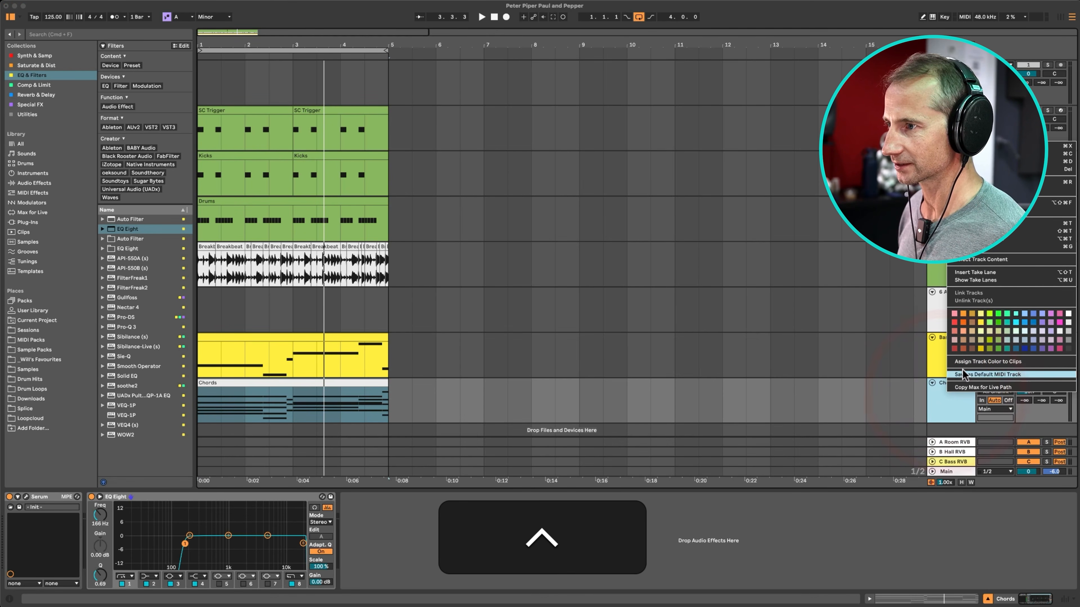
pyautogui.click(962, 361)
pyautogui.click(962, 361)
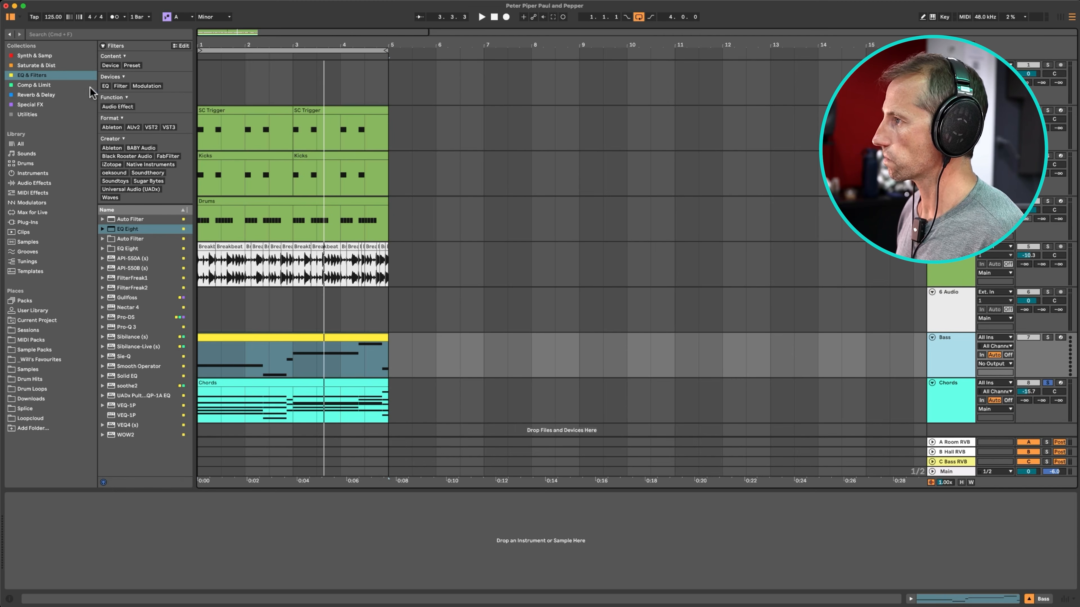
# Step: Load a Serum instrument from the Synth & Samp collection onto the Bass track
pyautogui.click(37, 56)
pyautogui.click(124, 302)
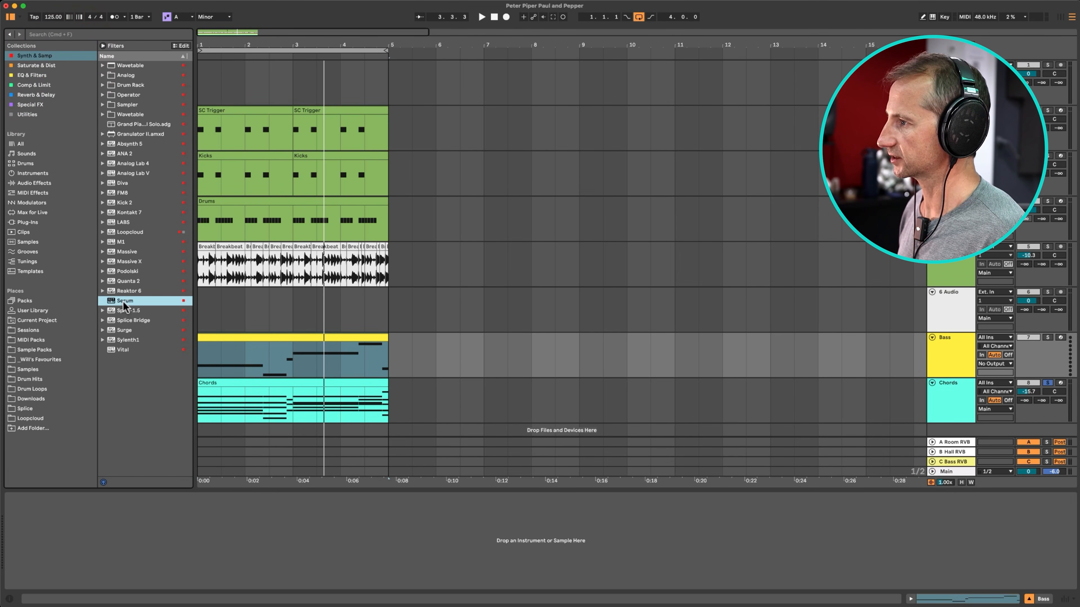
pyautogui.moveTo(235, 352); pyautogui.dragTo(230, 355)
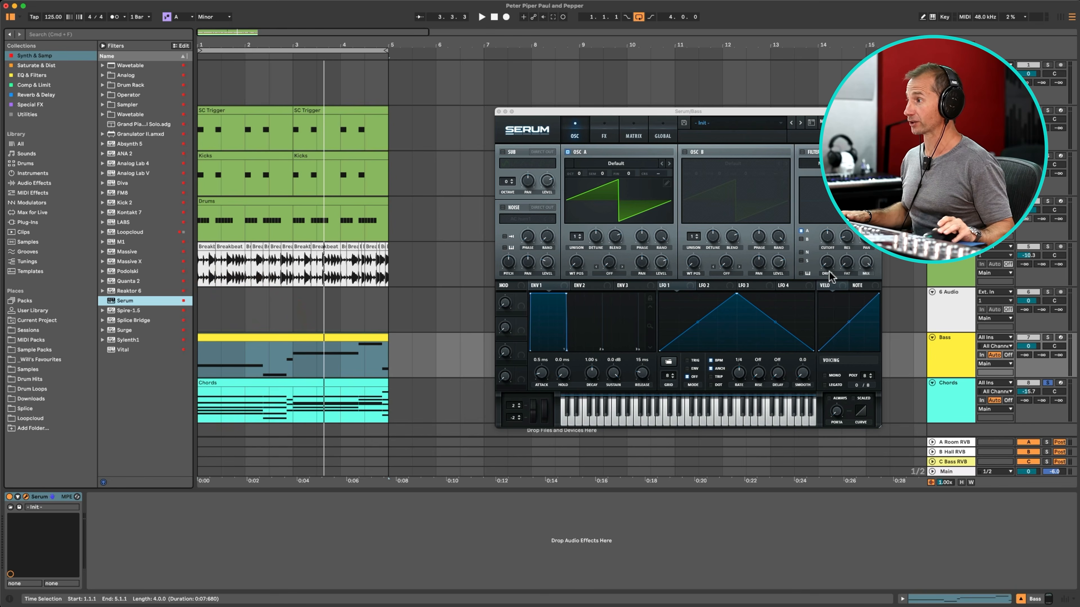
# Step: Set the Bass track's volume to -7 dB, play it back and solo the track
pyautogui.click(1027, 345)
pyautogui.write('-7')
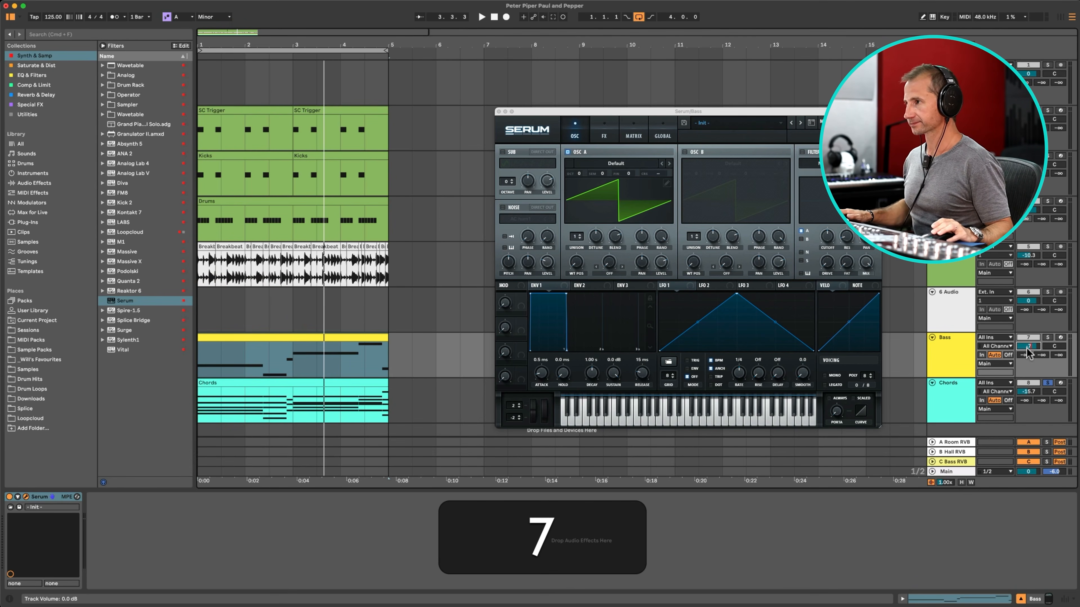
pyautogui.press('Return')
pyautogui.press('space')
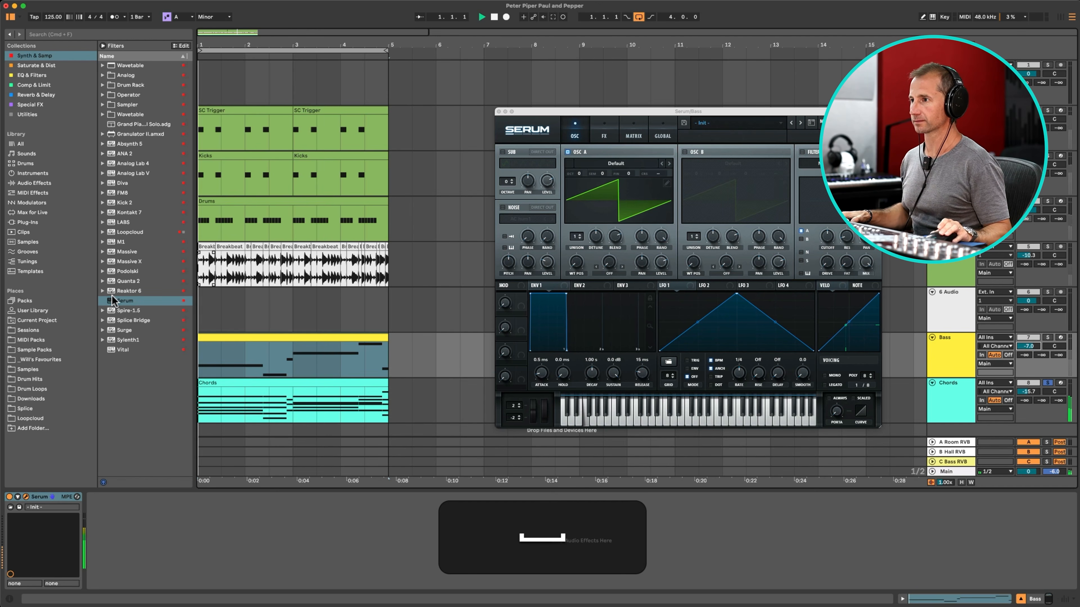
pyautogui.click(1047, 337)
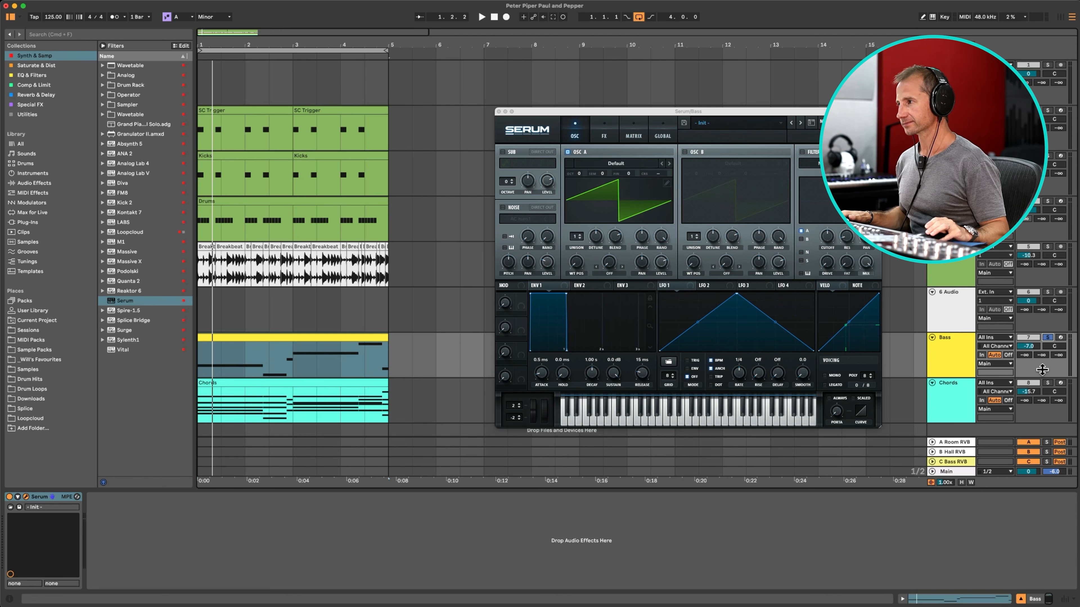
# Step: Duplicate the Bass track and rename the copy Sub Bass
pyautogui.press('super+d')
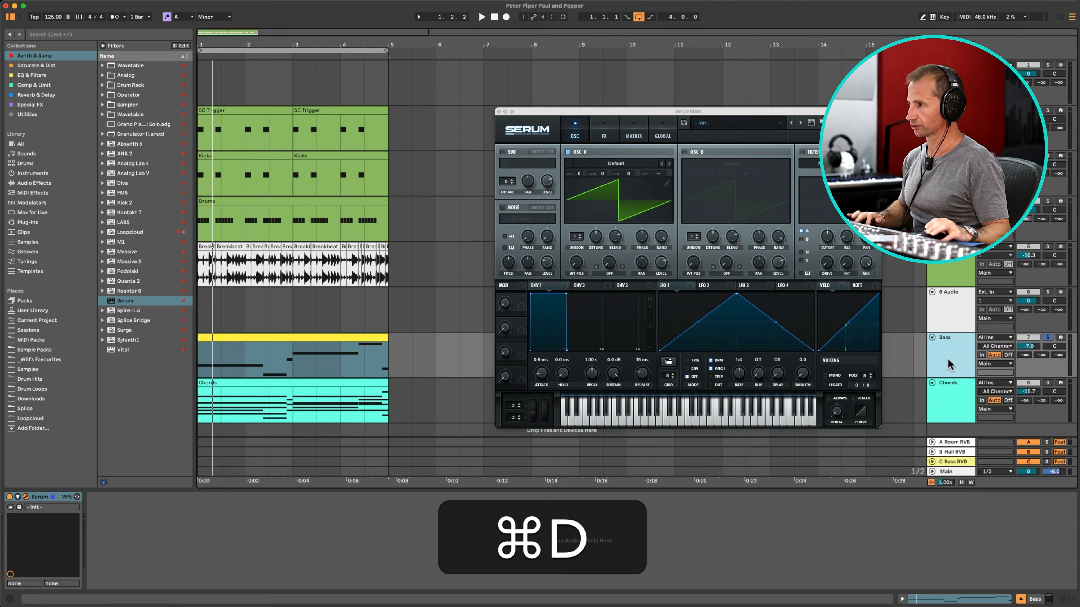
pyautogui.click(952, 385)
pyautogui.press('super+r')
pyautogui.press('super+Left')
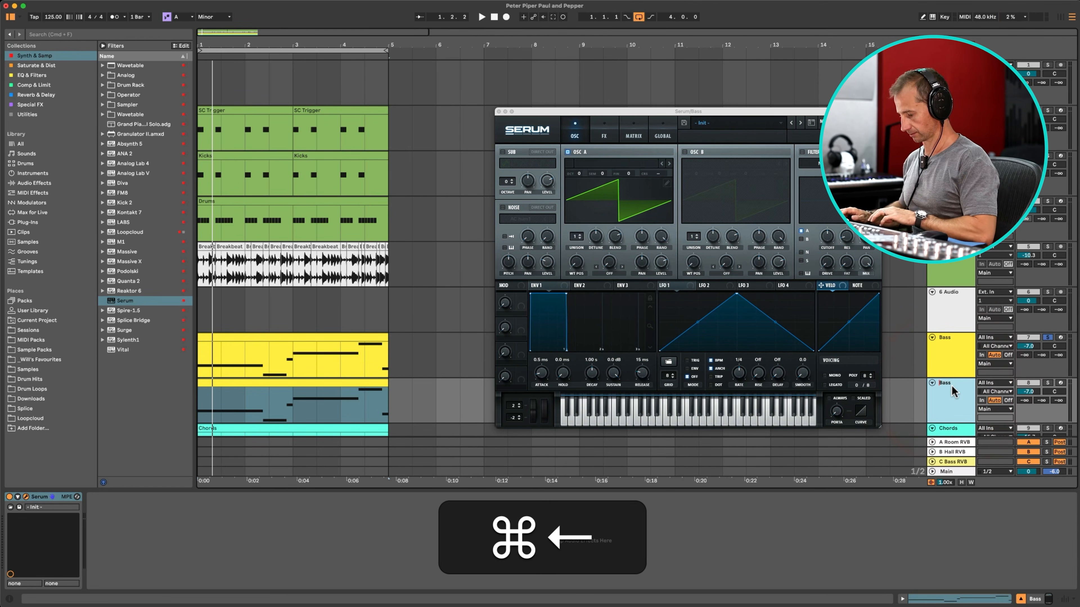
pyautogui.write('Sub')
pyautogui.press('Return')
pyautogui.press('Return')
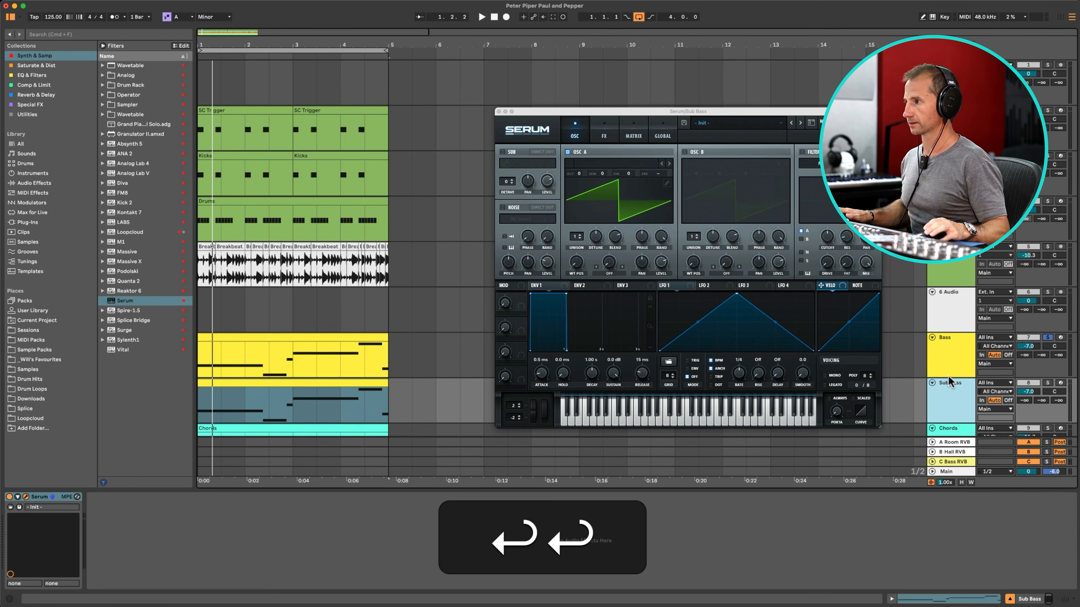
# Step: Solo the Sub Bass track, close the Bass track's Serum window and open the Sub Bass Serum
pyautogui.click(1046, 384)
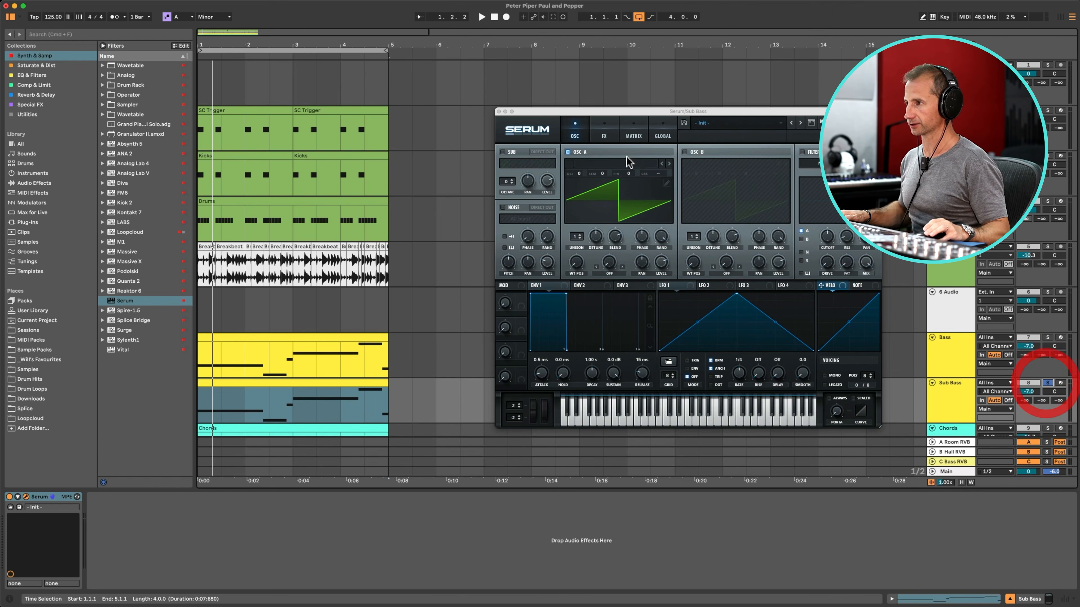
pyautogui.click(502, 114)
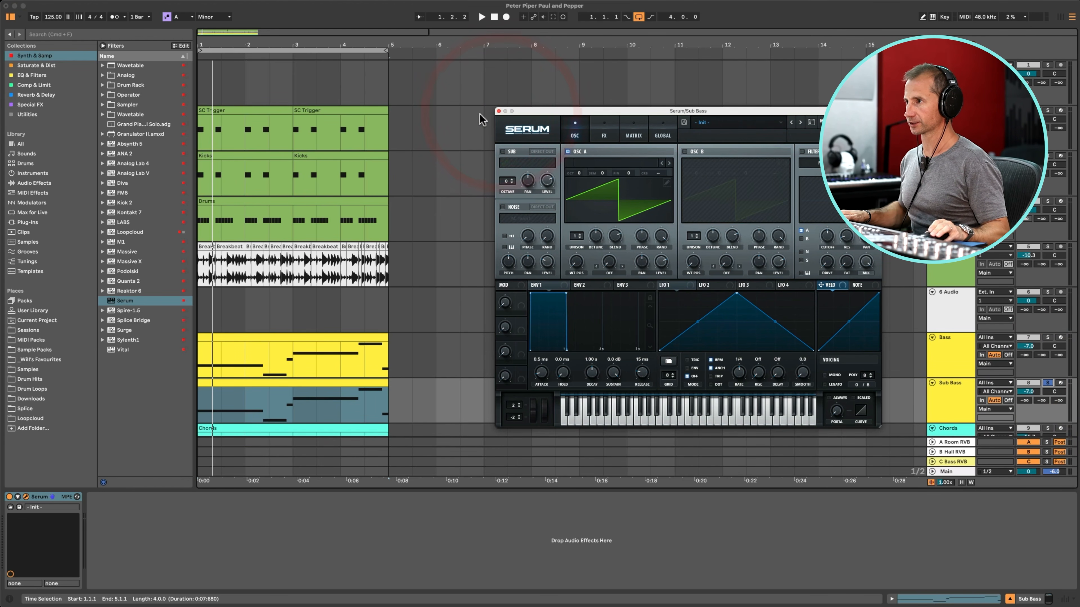
pyautogui.click(498, 111)
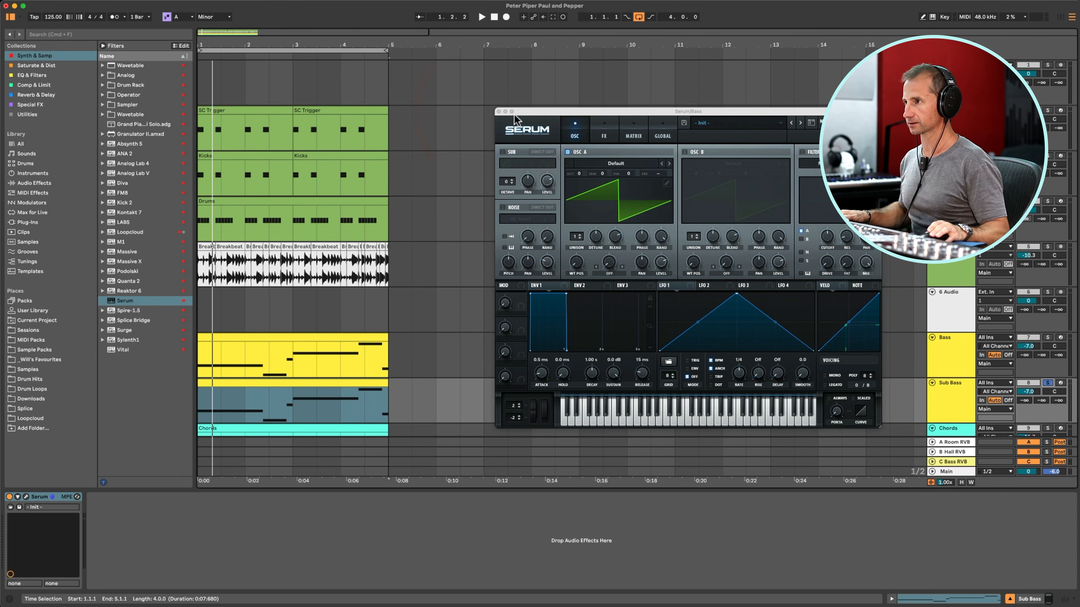
pyautogui.click(499, 111)
pyautogui.click(939, 409)
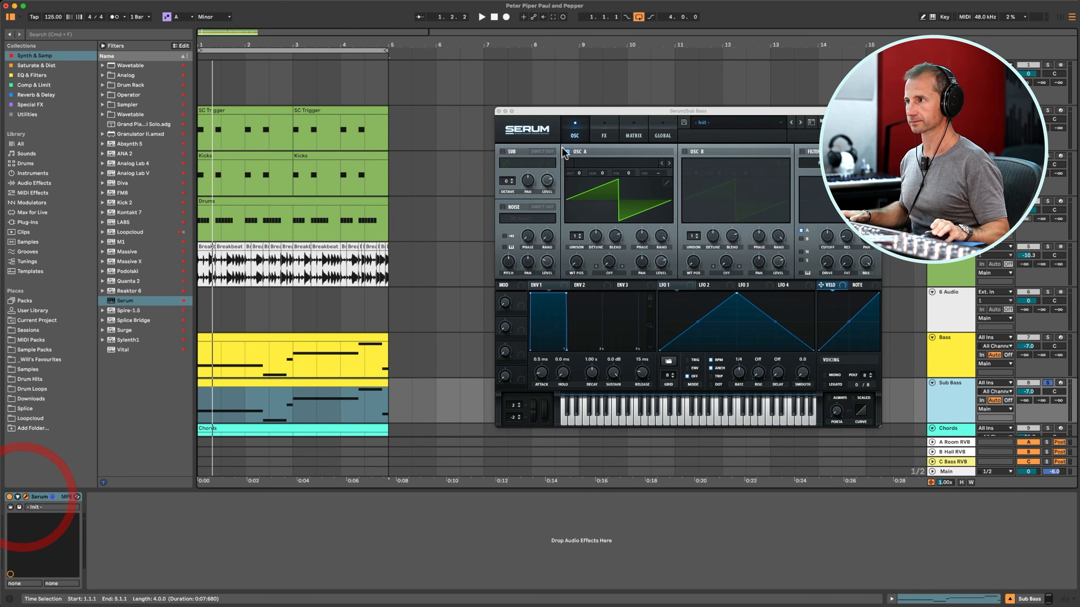
# Step: Enable the MG Low 12 filter in the Sub Bass Serum and lower its cutoff during playback
pyautogui.press('space')
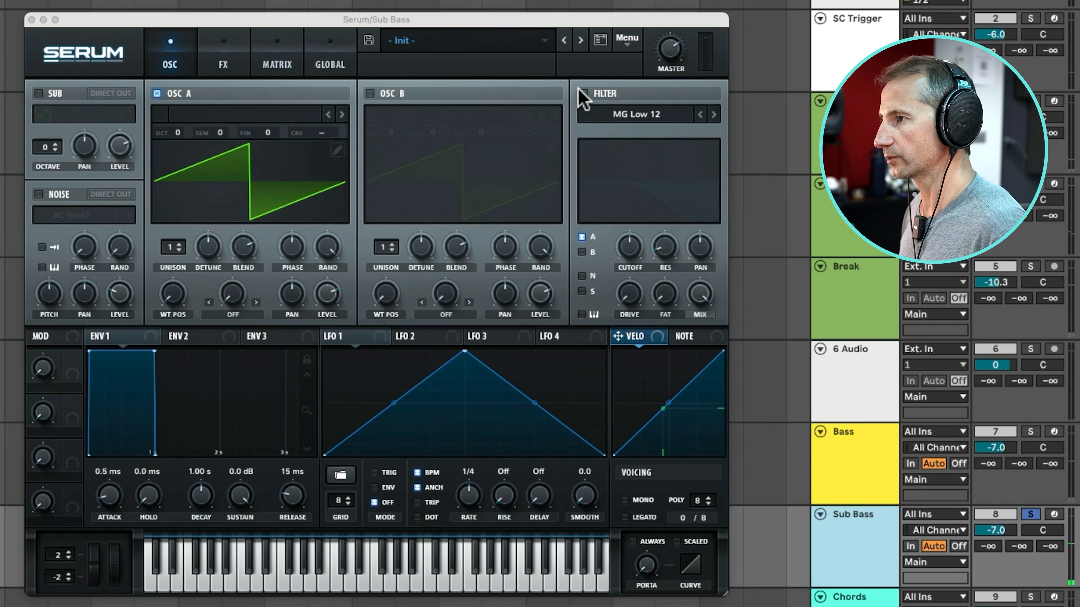
pyautogui.click(801, 151)
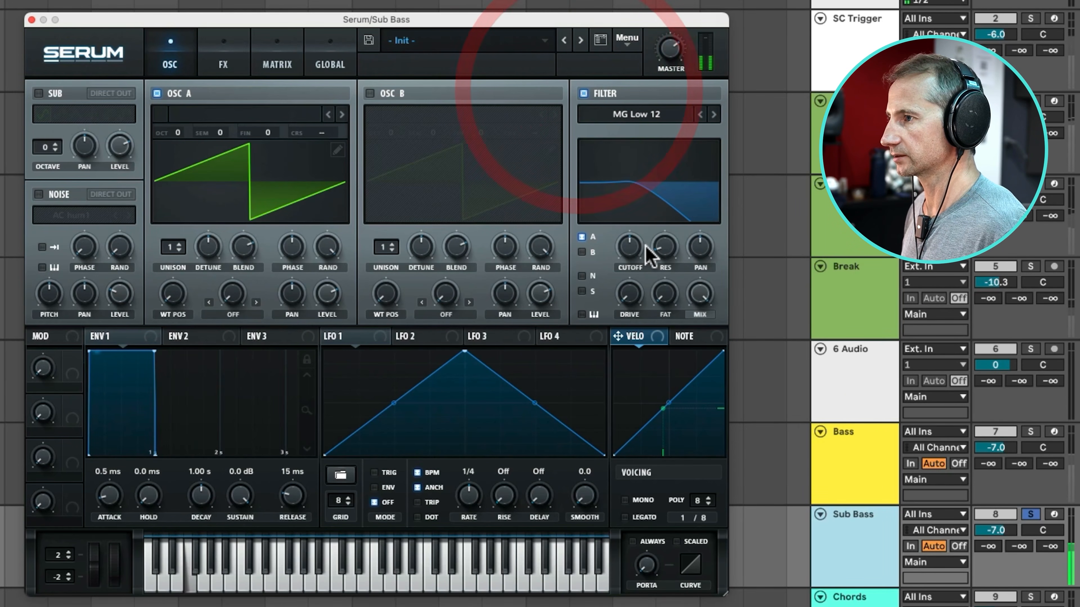
pyautogui.moveTo(645, 245); pyautogui.dragTo(632, 284)
# Step: Turn on oscillator B, route it through the filter, and set it to octave -1 with its level at about 59%
pyautogui.click(370, 93)
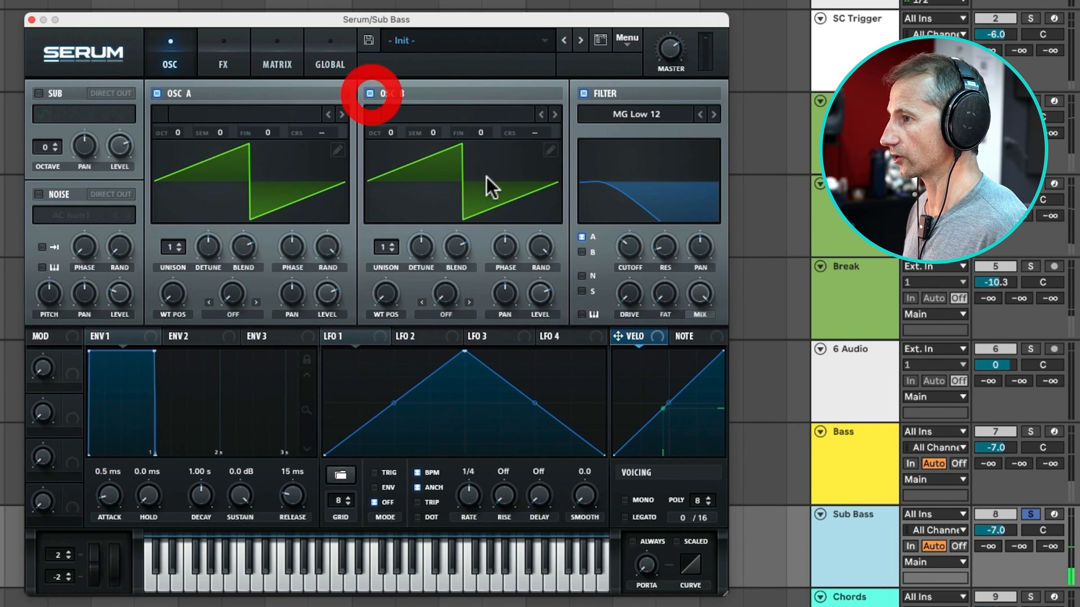
pyautogui.click(582, 251)
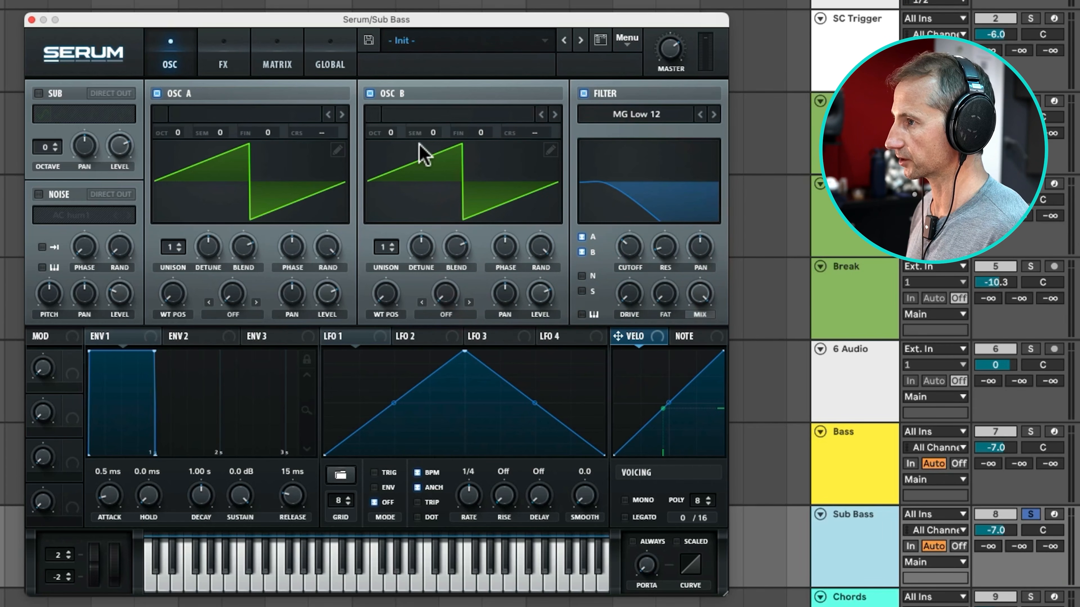
pyautogui.moveTo(395, 137)
pyautogui.moveTo(400, 151); pyautogui.dragTo(399, 162)
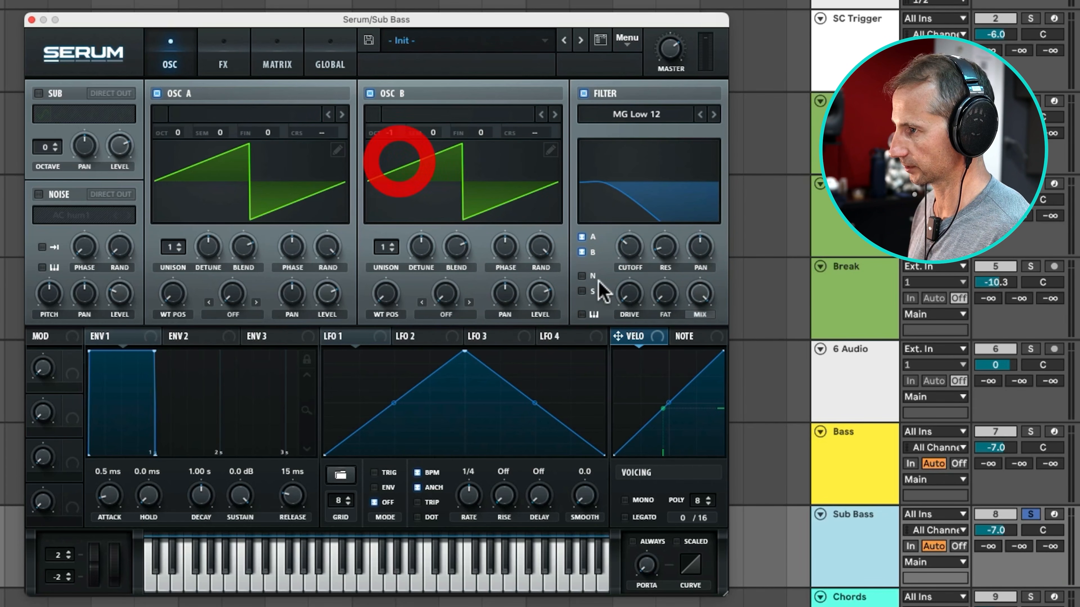
pyautogui.moveTo(539, 298); pyautogui.dragTo(585, 511)
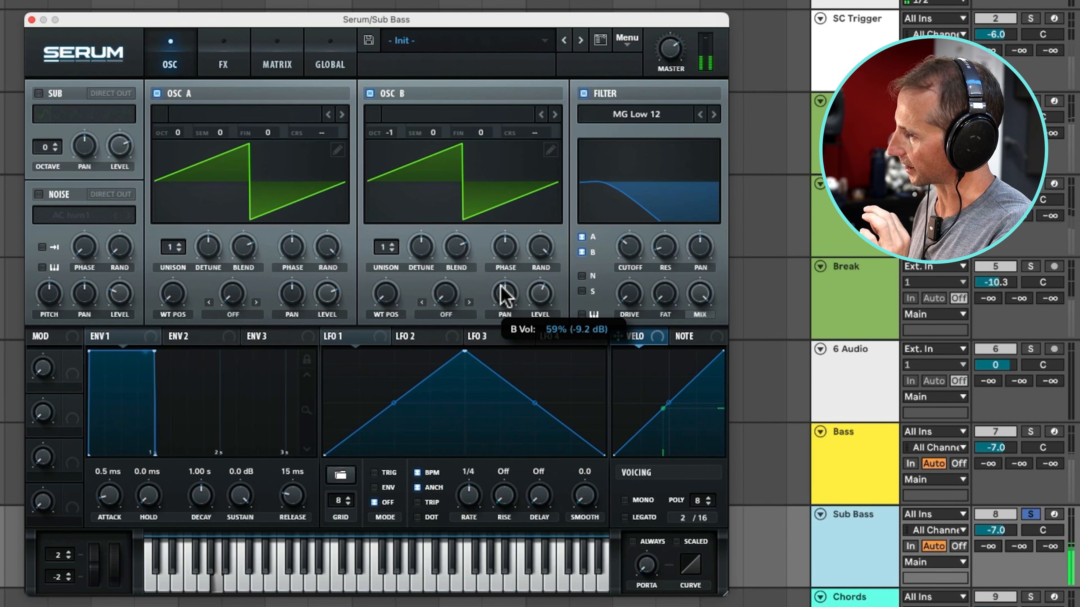
pyautogui.moveTo(503, 298); pyautogui.dragTo(495, 277)
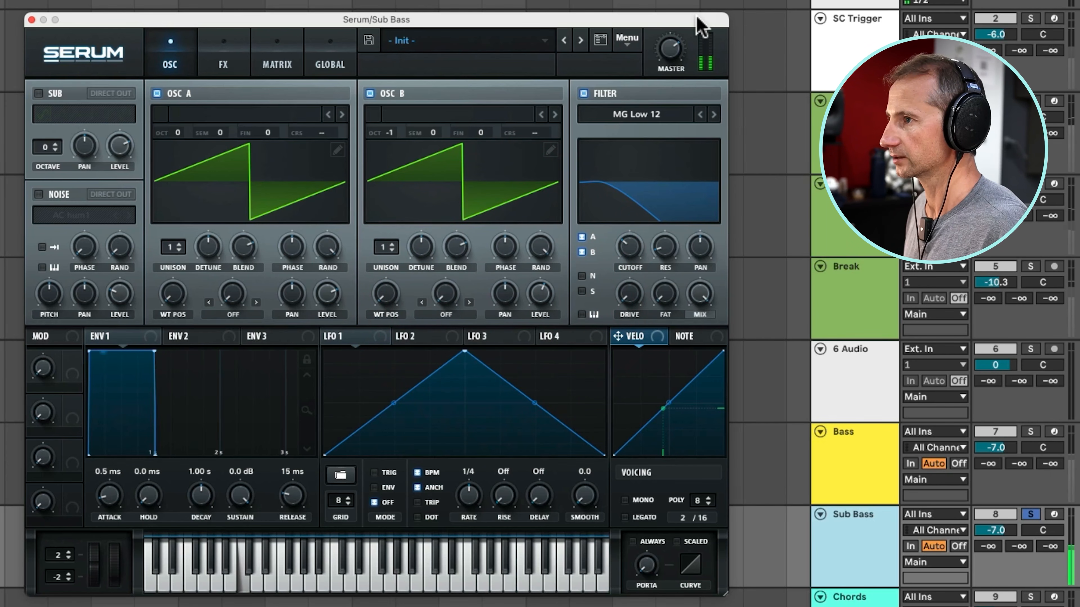
pyautogui.moveTo(659, 60); pyautogui.dragTo(659, 24)
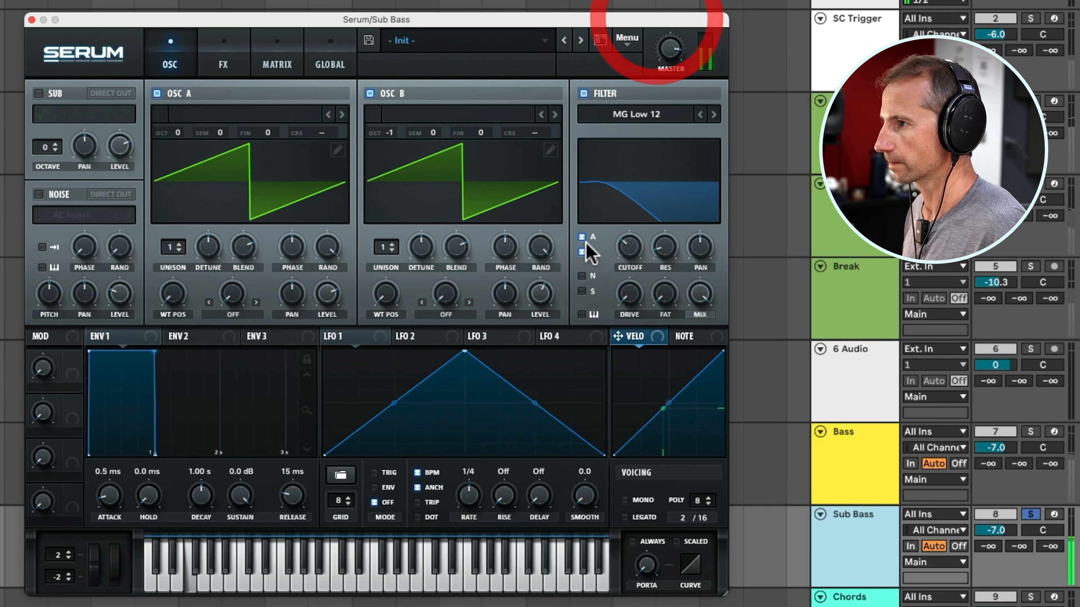
# Step: Enable Serum's sub oscillator, set it to octave -1 and adjust its level to about 98%
pyautogui.click(40, 93)
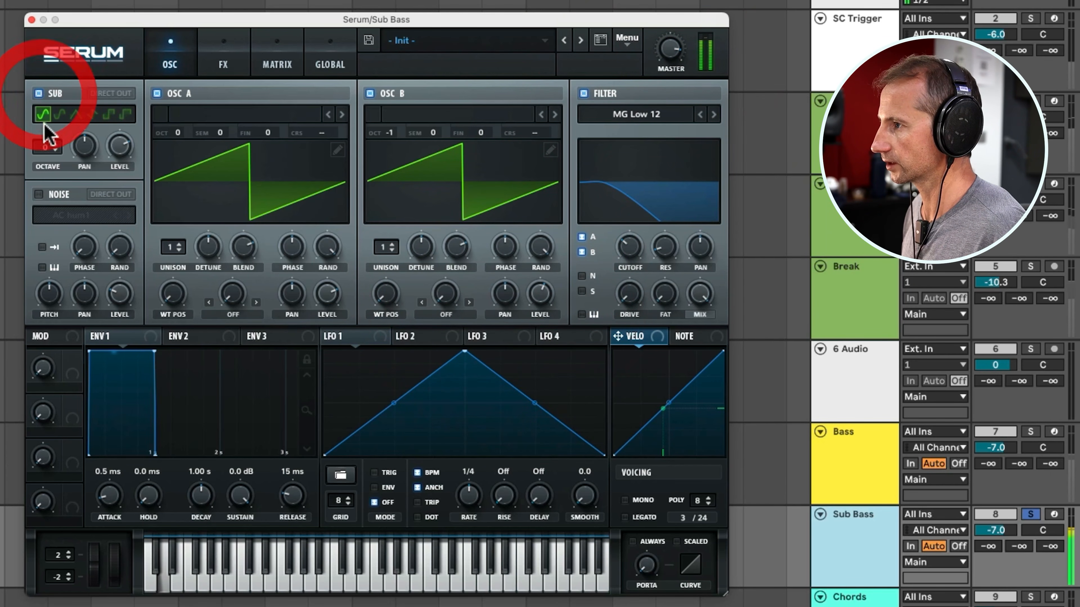
pyautogui.moveTo(117, 144); pyautogui.dragTo(145, 327)
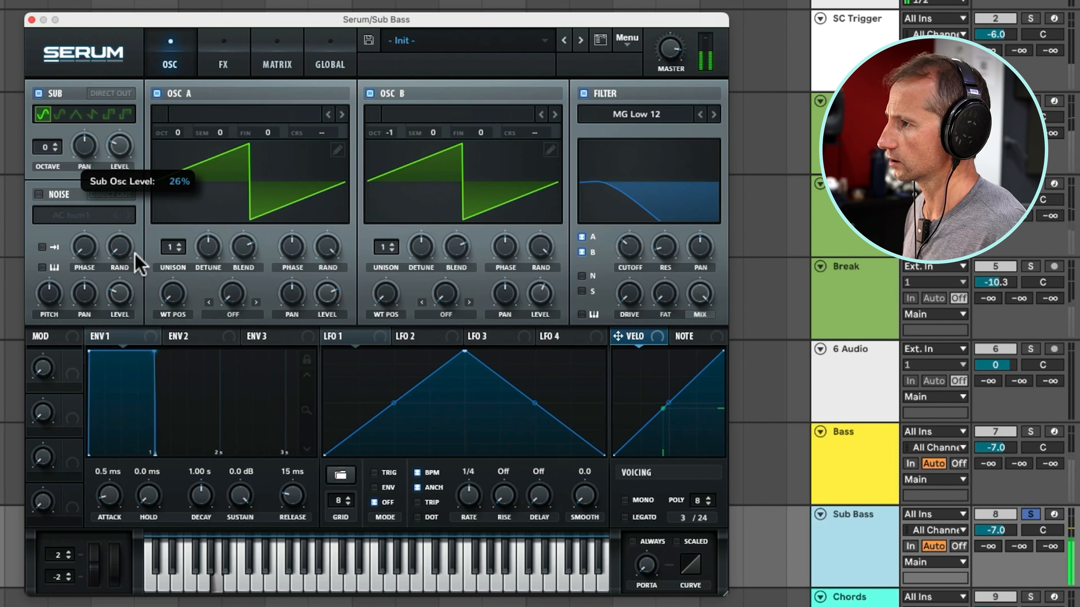
pyautogui.moveTo(133, 229); pyautogui.dragTo(135, 230)
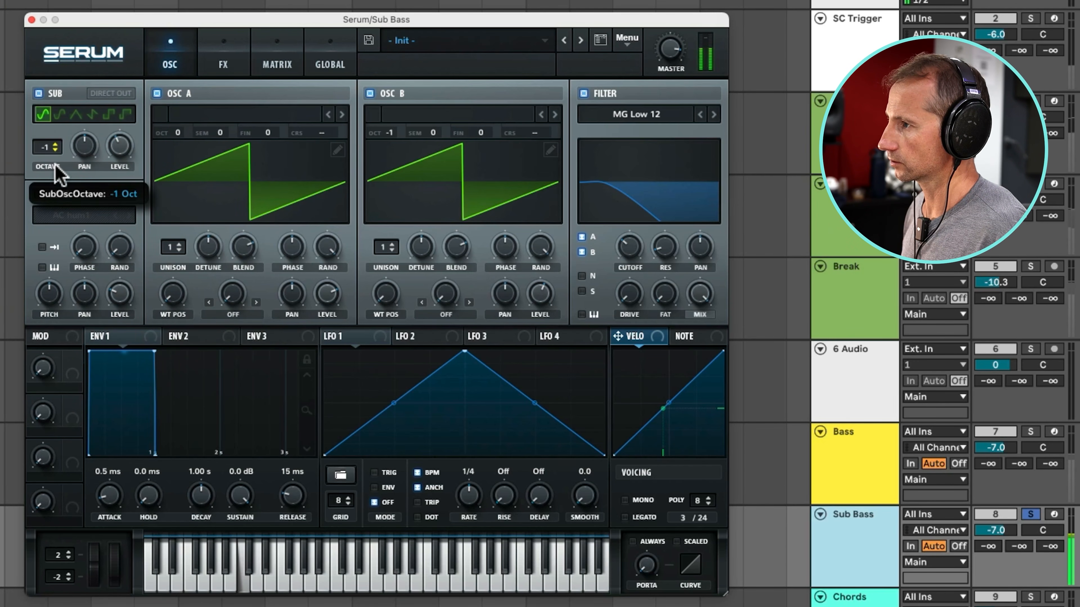
pyautogui.moveTo(116, 144); pyautogui.dragTo(121, 115)
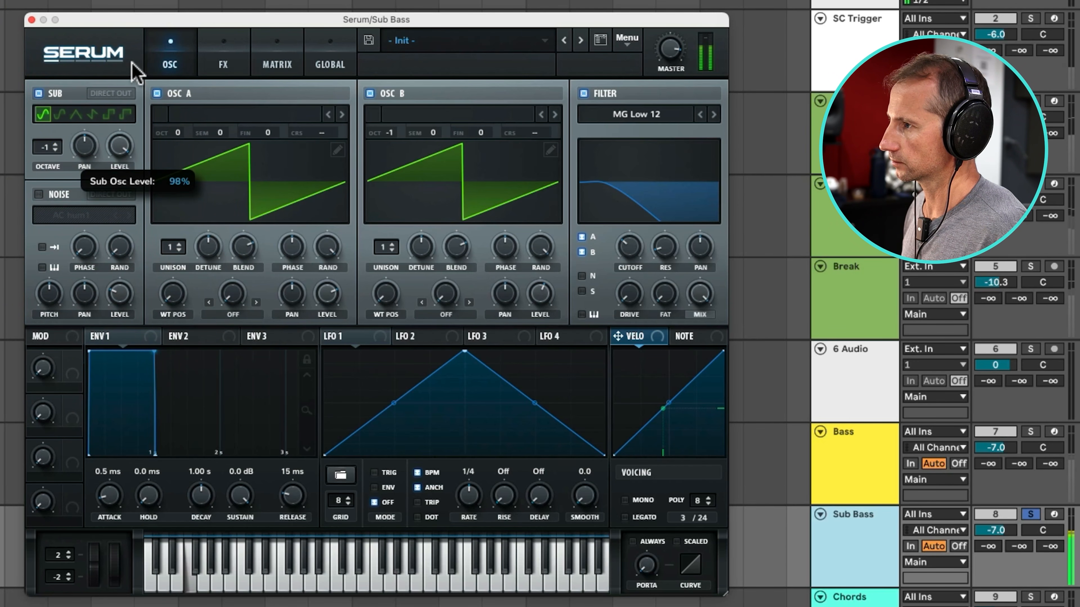
pyautogui.moveTo(132, 64); pyautogui.dragTo(133, 65)
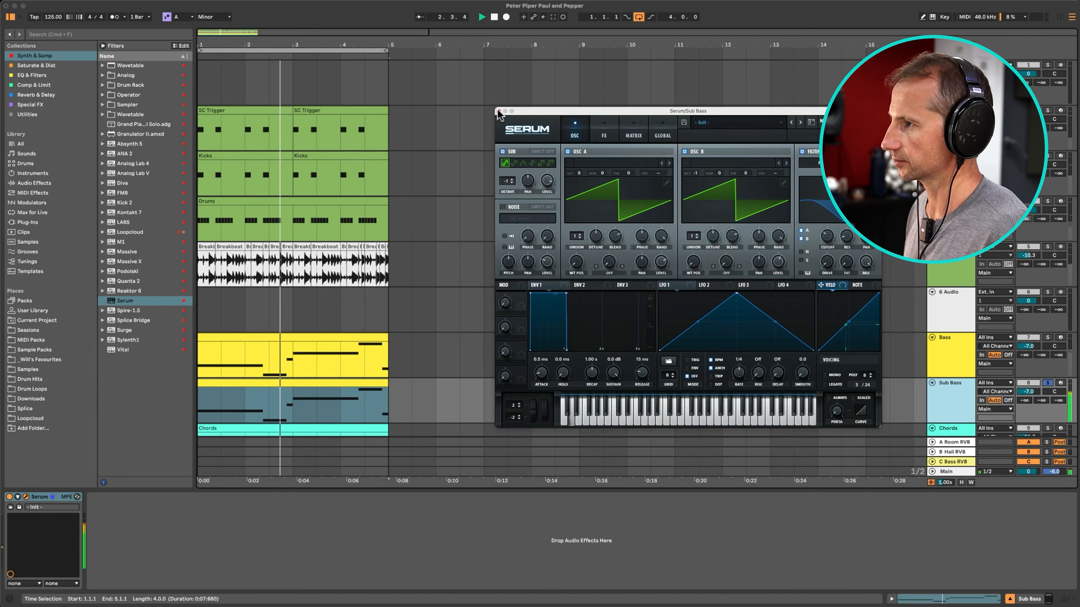
# Step: Add EQ Eight after Serum on the Sub Bass track, cut the highs with band 8 at about 122 Hz and audition it
pyautogui.click(498, 111)
pyautogui.press('space')
pyautogui.click(952, 396)
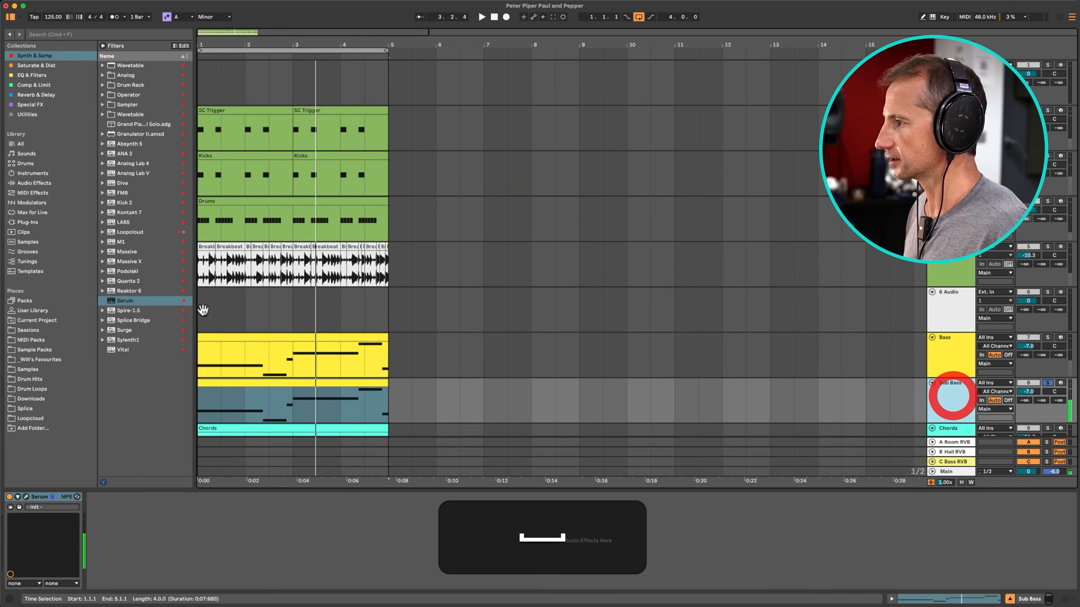
pyautogui.click(55, 75)
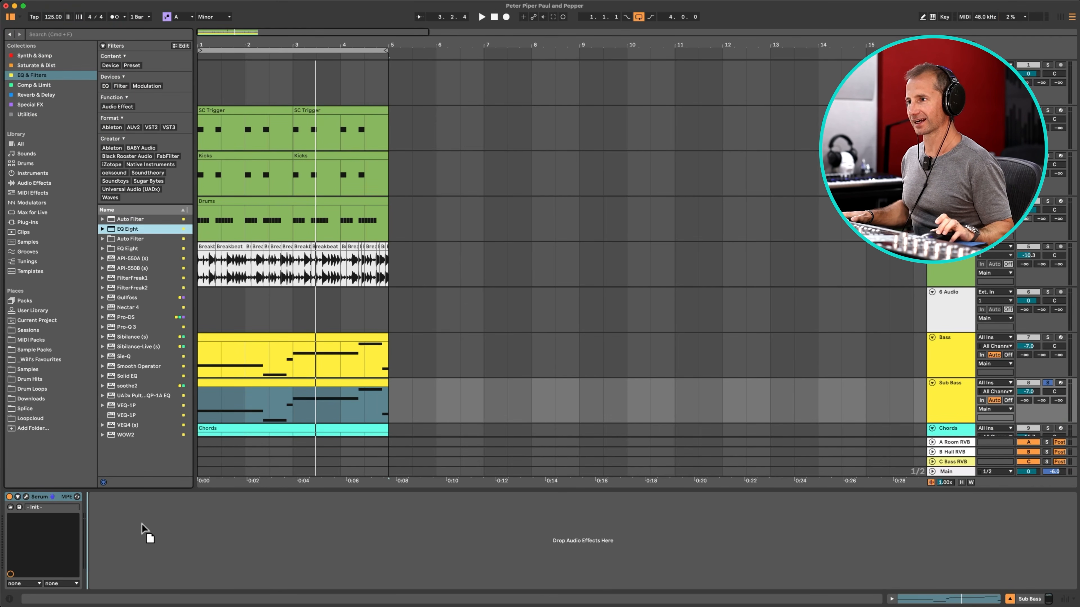
pyautogui.moveTo(142, 530); pyautogui.dragTo(145, 523)
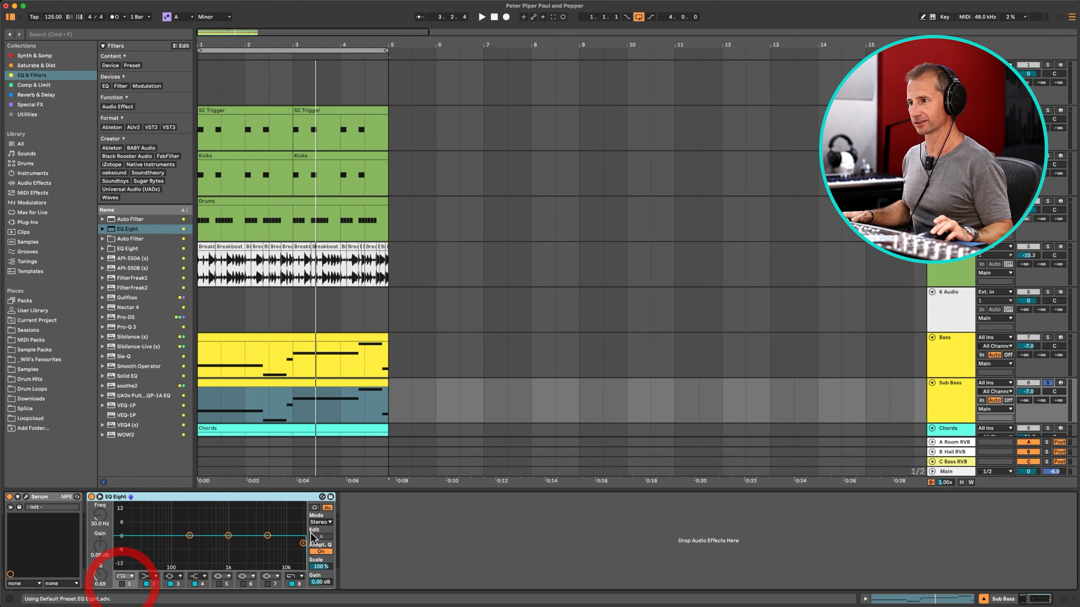
pyautogui.click(302, 544)
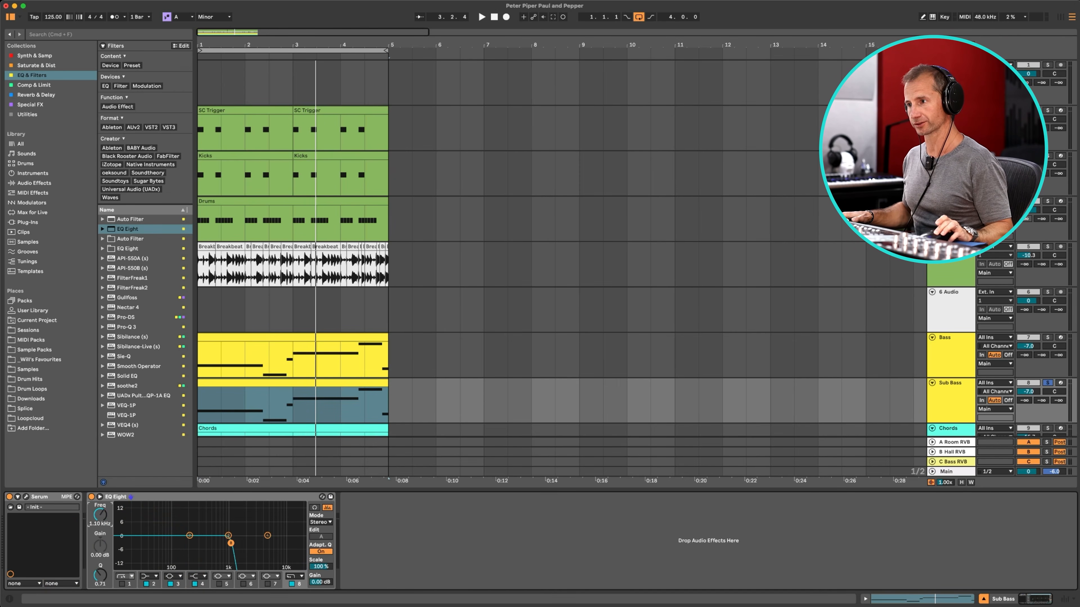
pyautogui.moveTo(100, 514); pyautogui.dragTo(93, 517)
pyautogui.press('space')
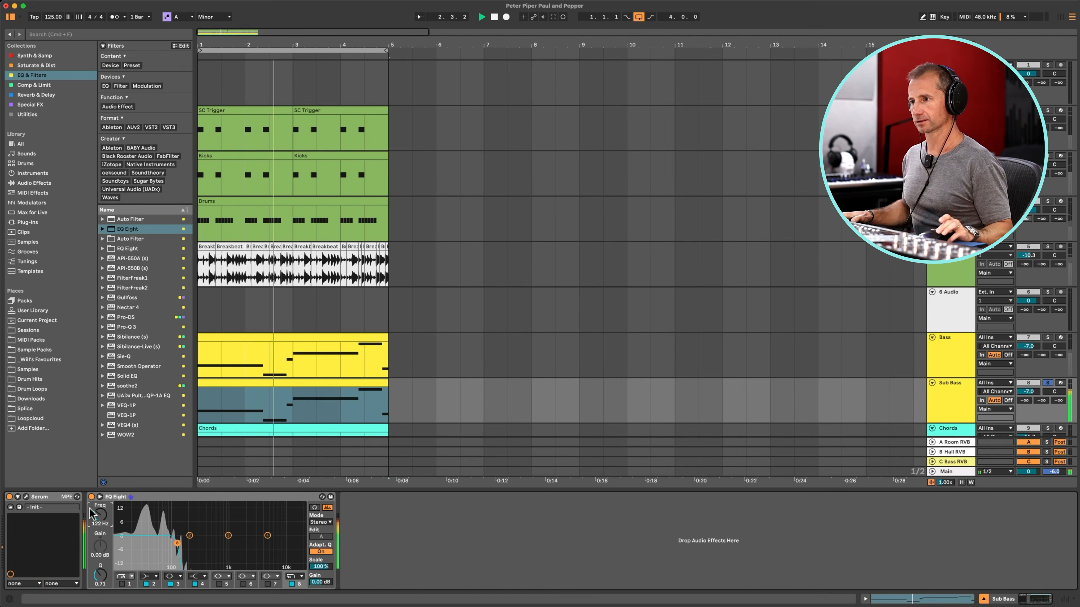
pyautogui.press('space')
# Step: Solo the Bass track, add EQ Eight after its Serum and cut the lows with band 1 at about 111 Hz
pyautogui.scroll(-2, 744, 301)
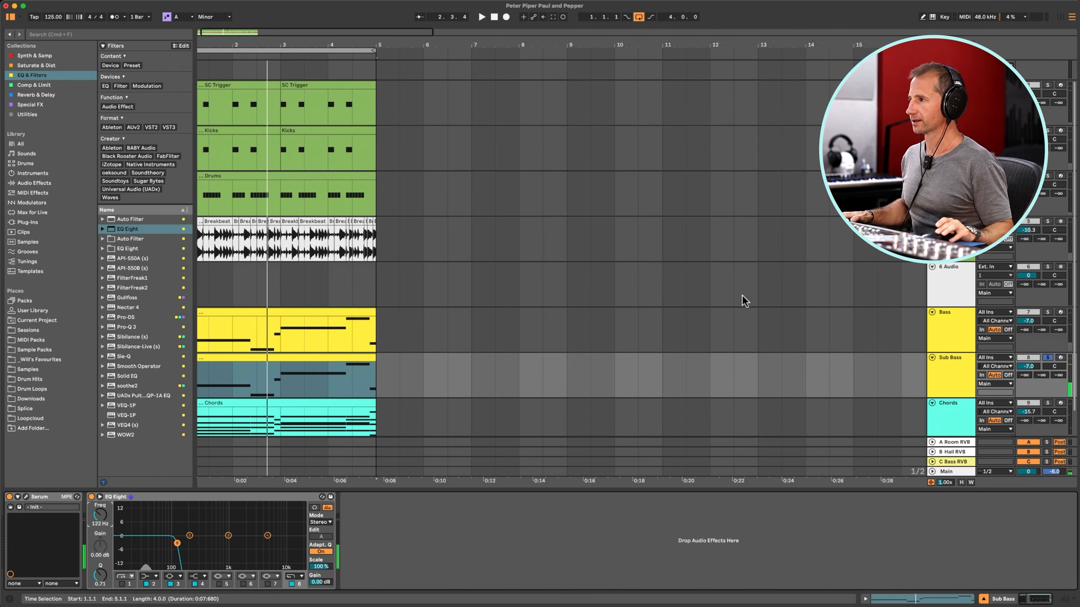
pyautogui.click(963, 334)
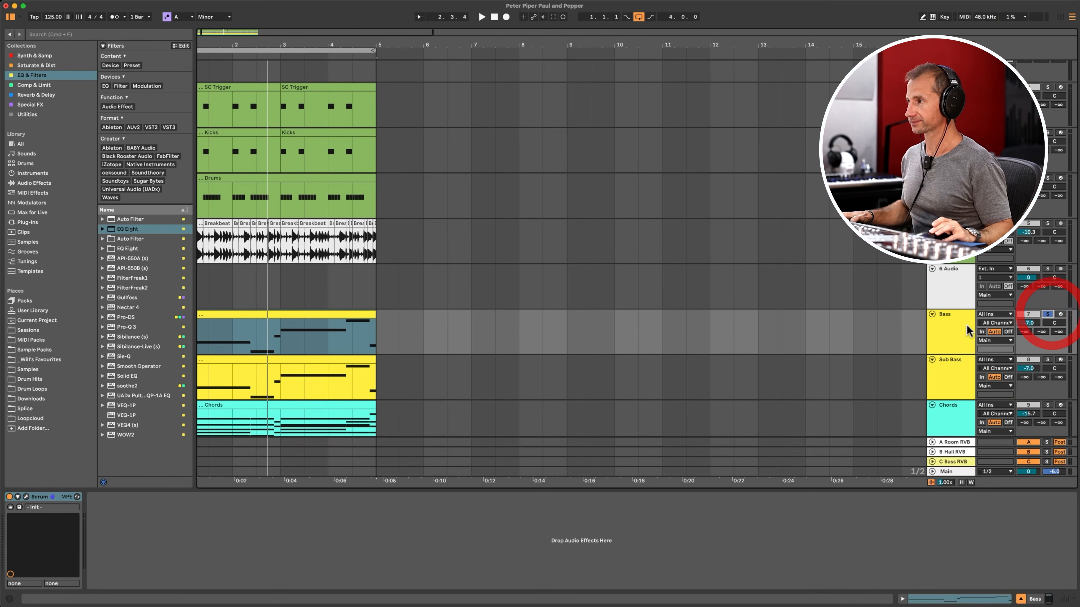
pyautogui.click(965, 331)
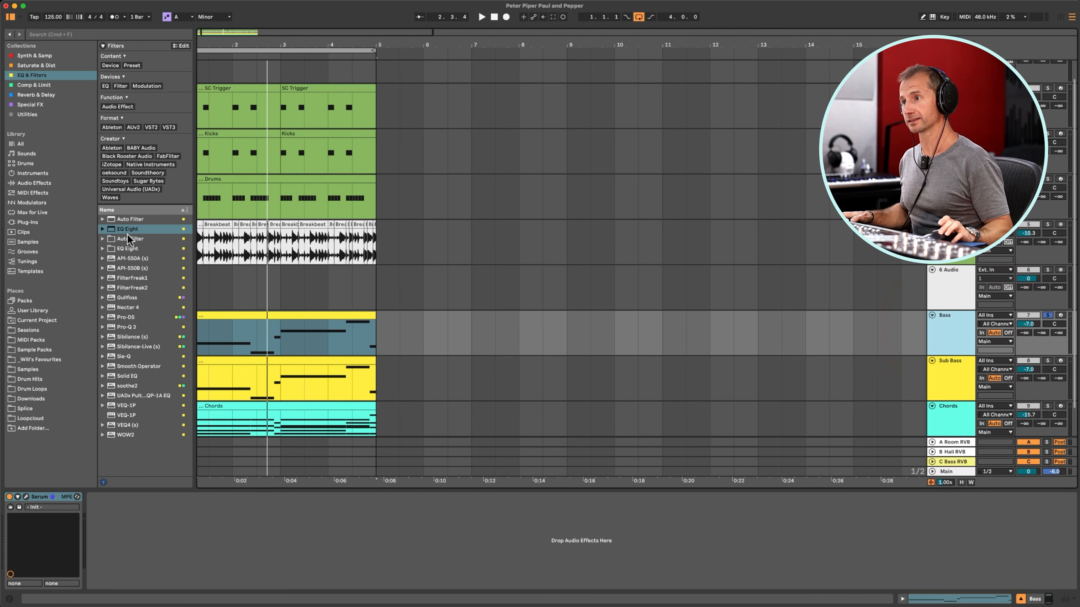
pyautogui.click(127, 232)
pyautogui.moveTo(169, 532); pyautogui.dragTo(170, 532)
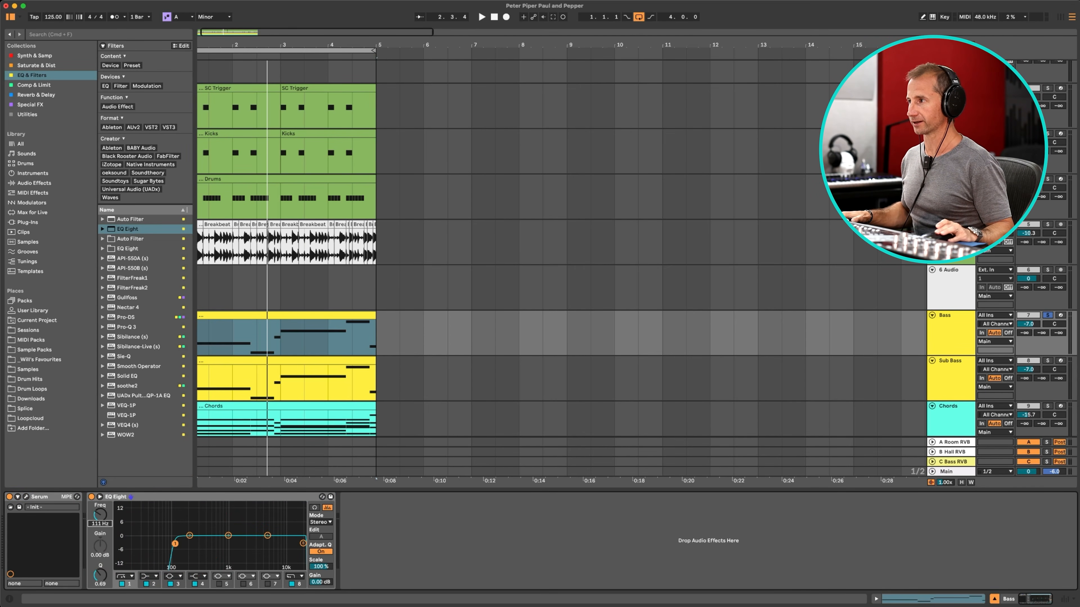
# Step: During playback, set oscillator A to 4 unison voices in the Bass track's Serum and enable the MG Low 12 filter with cutoff about 724 Hz
pyautogui.click(25, 497)
pyautogui.press('space')
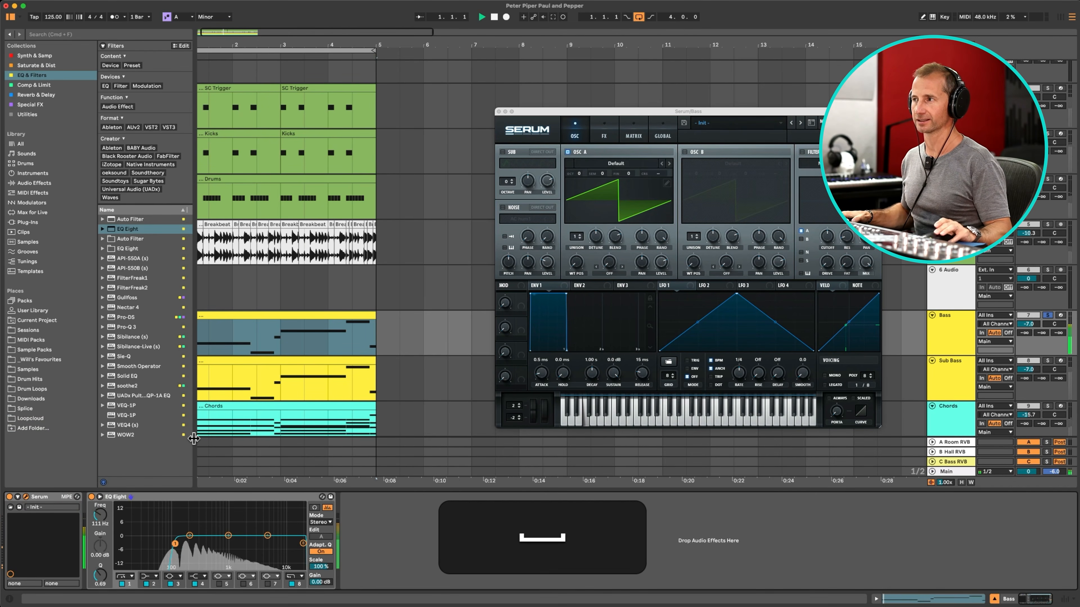
pyautogui.scroll(-1, 237, 259)
pyautogui.hscroll(1, 237, 259)
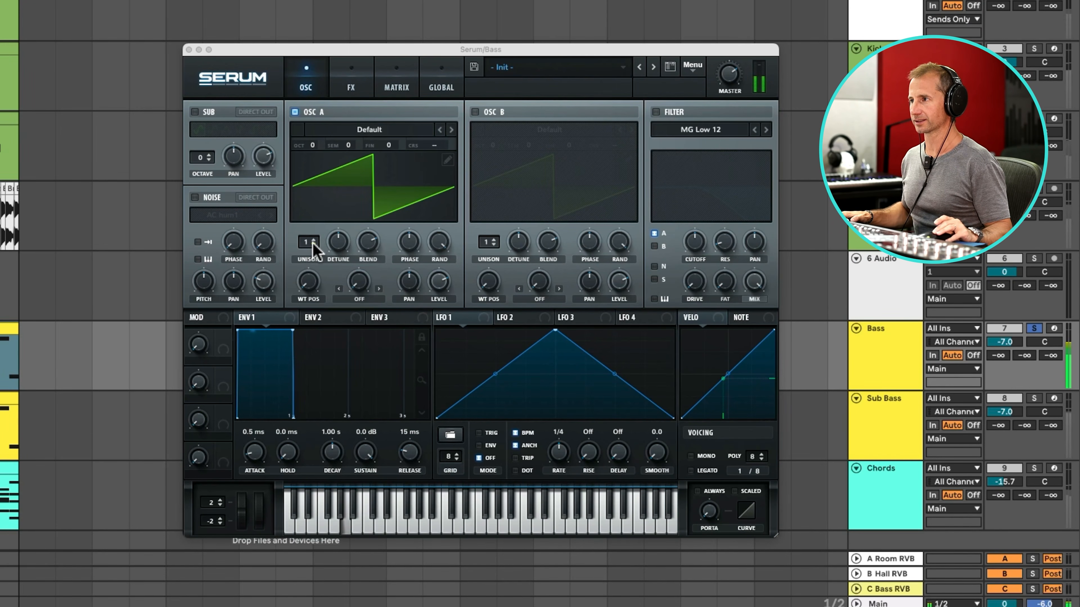
pyautogui.moveTo(313, 243); pyautogui.dragTo(336, 240)
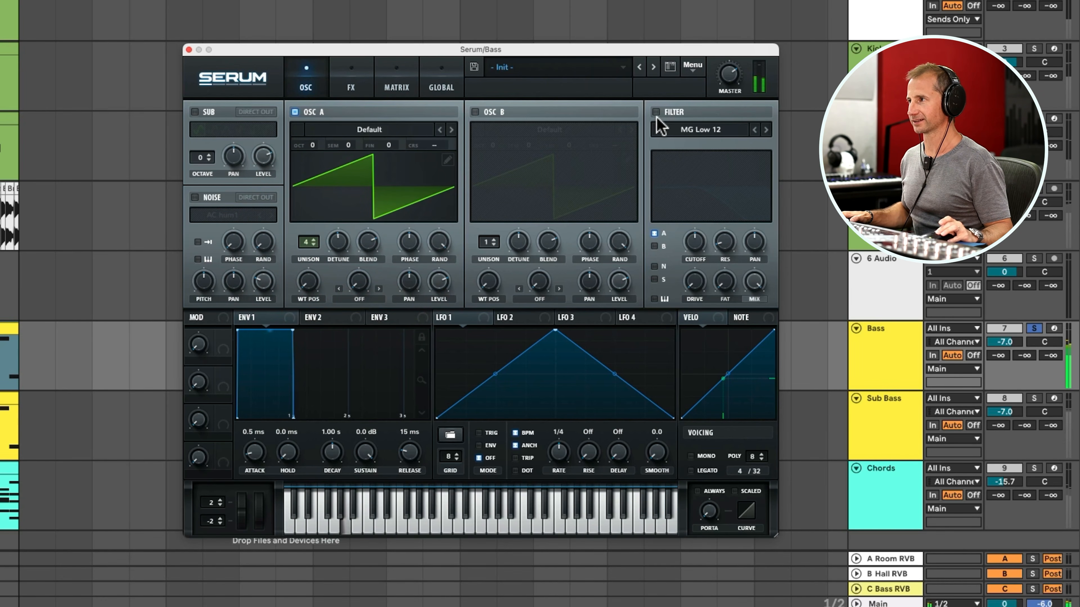
pyautogui.click(656, 112)
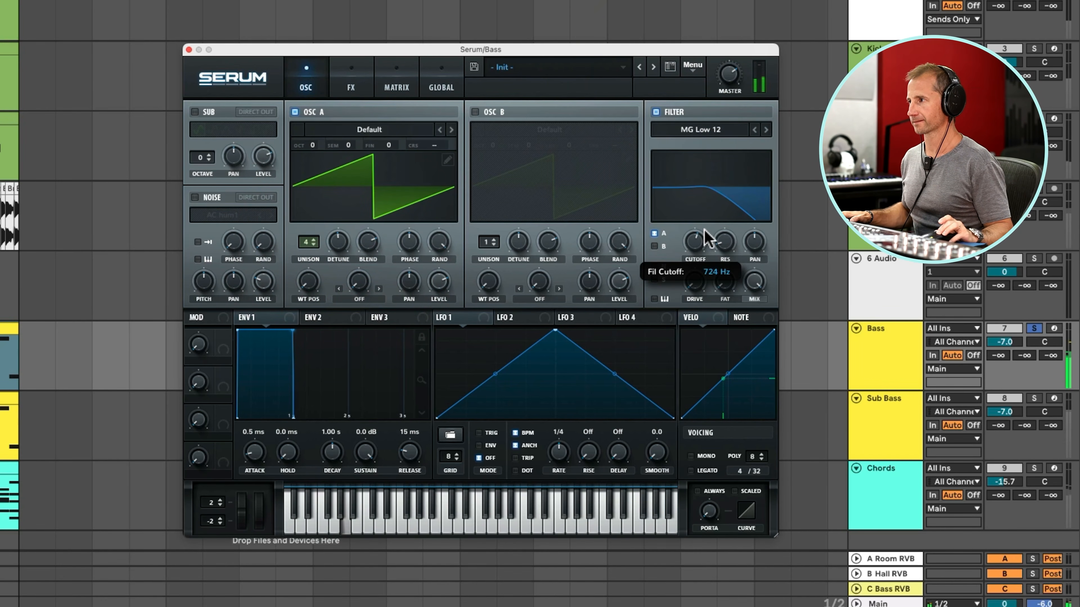
# Step: Solo the Sub Bass track together with Bass and lower its volume to -8.6 dB
pyautogui.click(1039, 398)
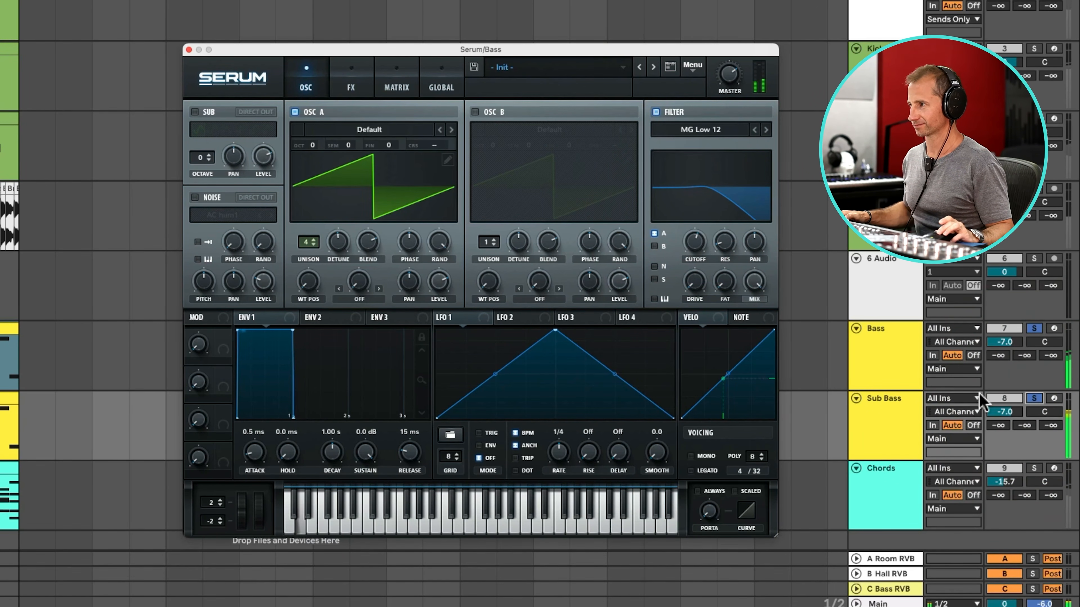
pyautogui.moveTo(1004, 412); pyautogui.dragTo(1004, 419)
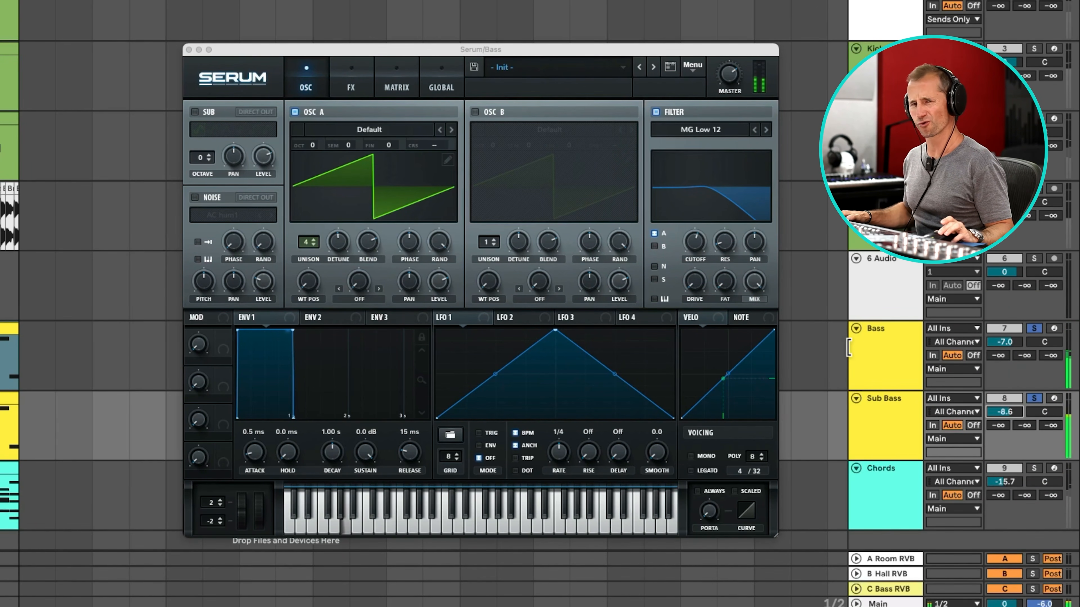
# Step: Group the Bass and Sub Bass tracks under the name BASS, color the group orange and close the Serum window
pyautogui.click(879, 361)
pyautogui.keyDown('shift'); pyautogui.click(896, 422); pyautogui.keyUp('shift')
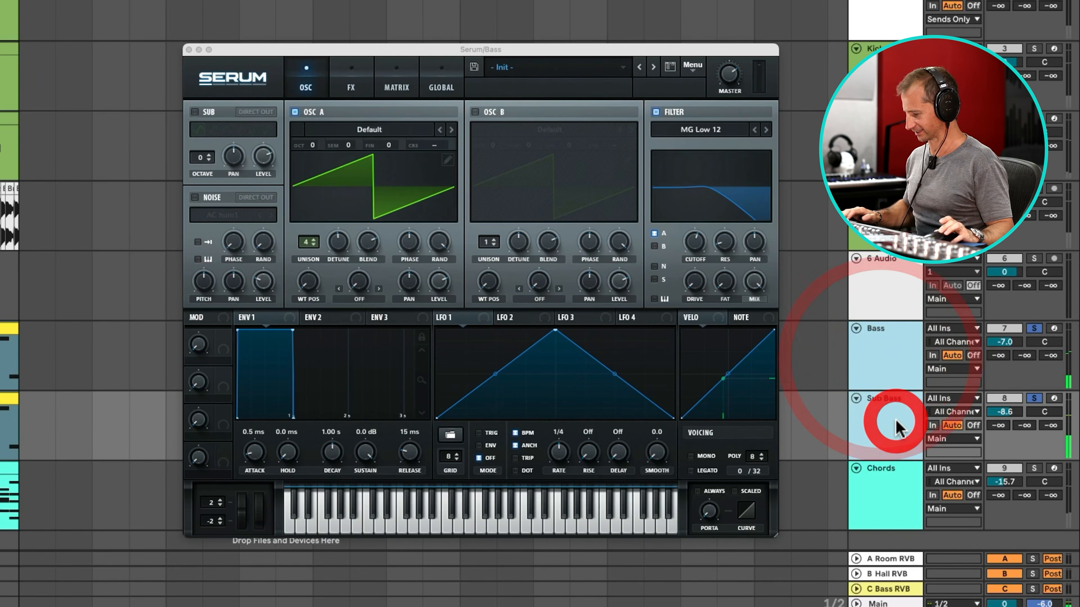
pyautogui.press('super+g')
pyautogui.click(863, 334)
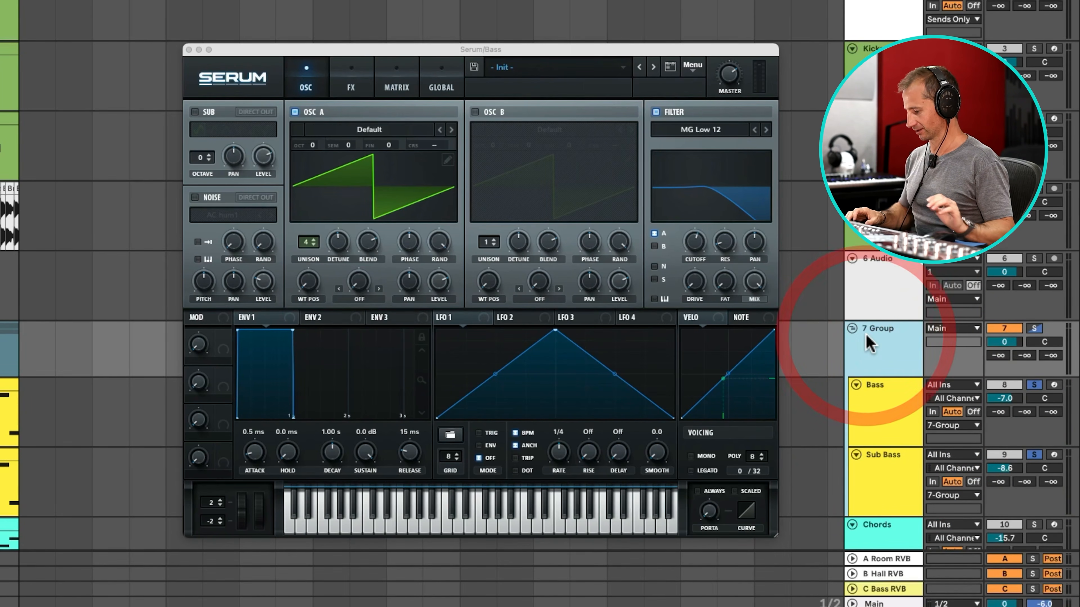
pyautogui.press('super+r')
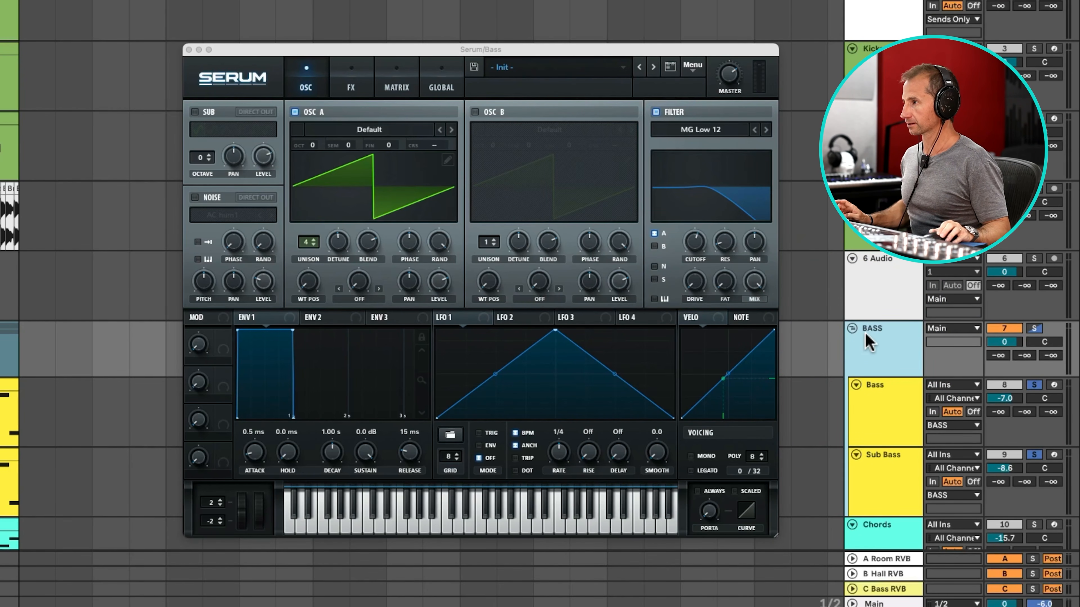
pyautogui.keyDown('ctrl'); pyautogui.click(867, 333); pyautogui.keyUp('ctrl')
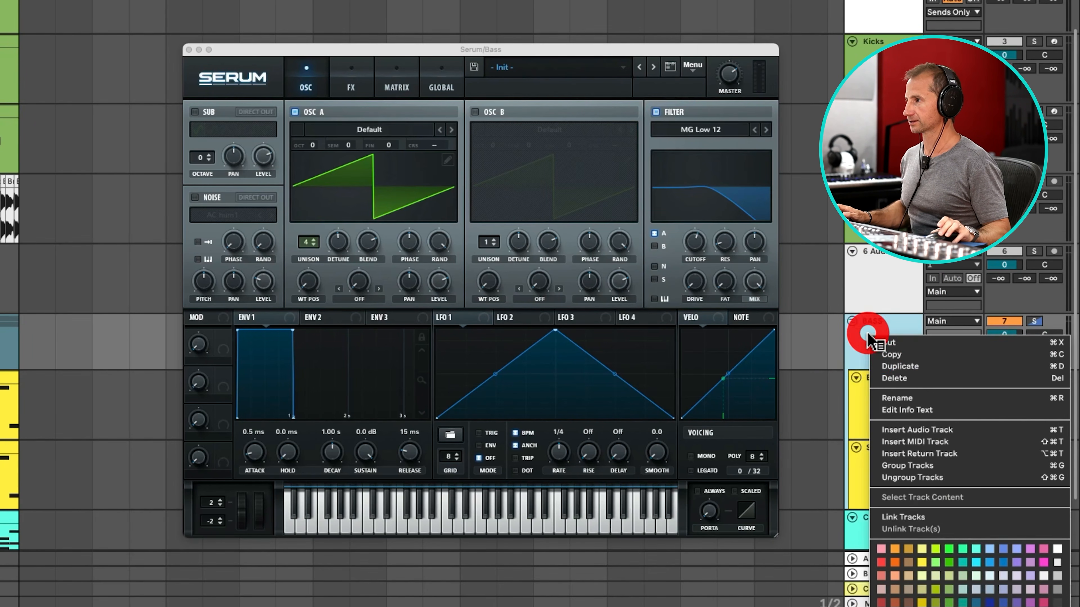
pyautogui.click(895, 537)
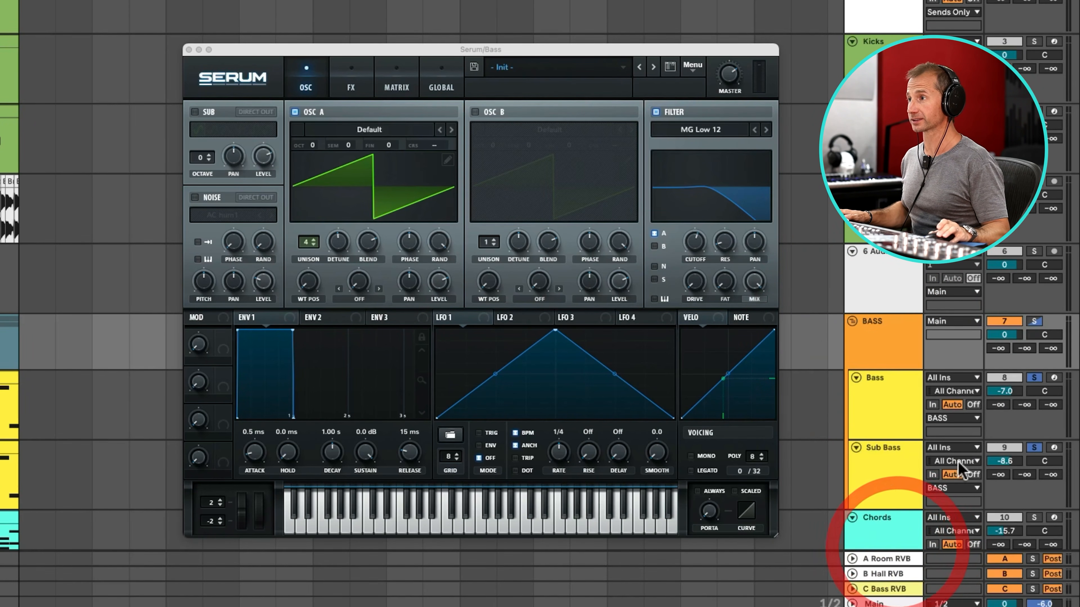
pyautogui.click(188, 49)
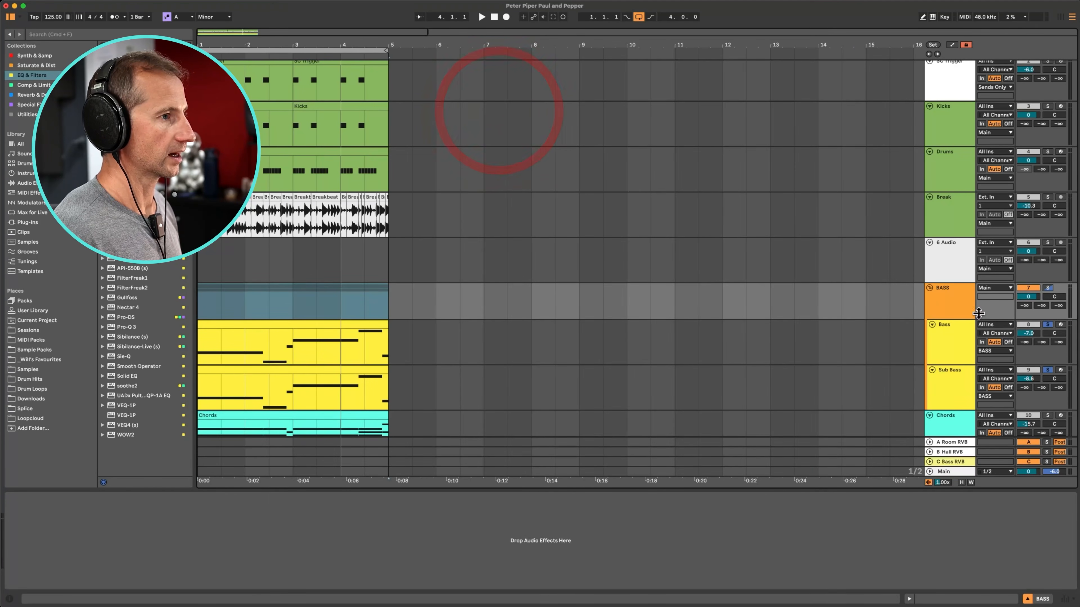
# Step: Copy the sidechain Compressor from the Break track onto the BASS group
pyautogui.click(952, 307)
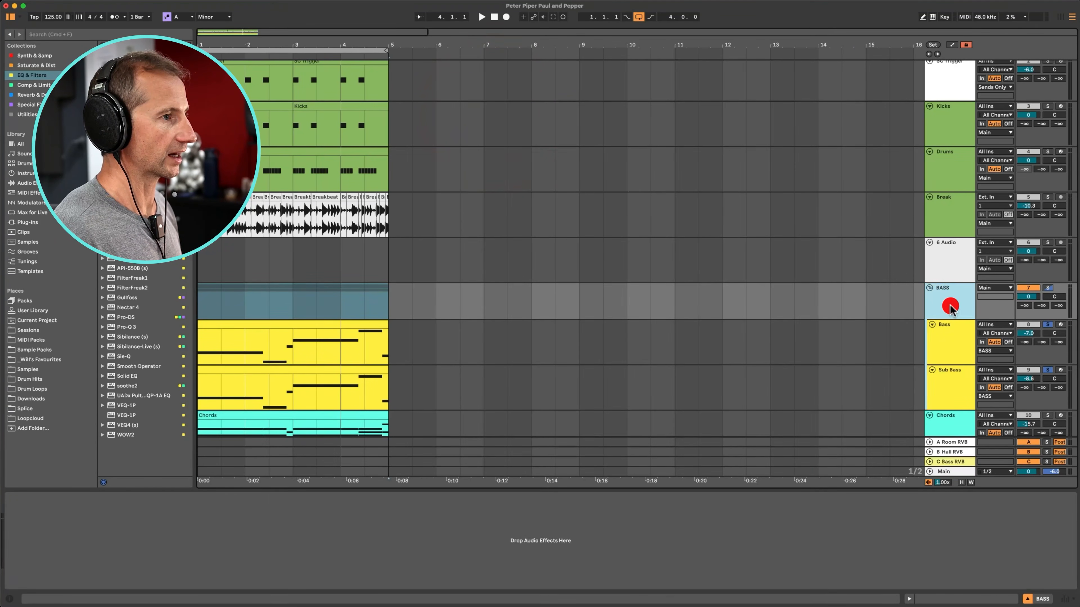
pyautogui.click(941, 214)
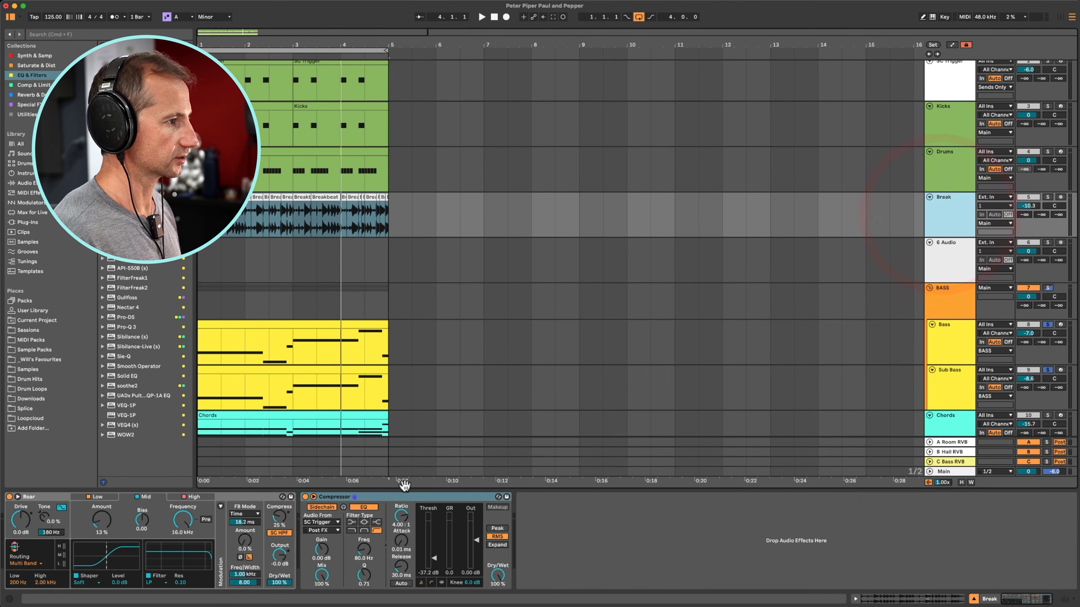
pyautogui.click(403, 498)
pyautogui.press('super+c')
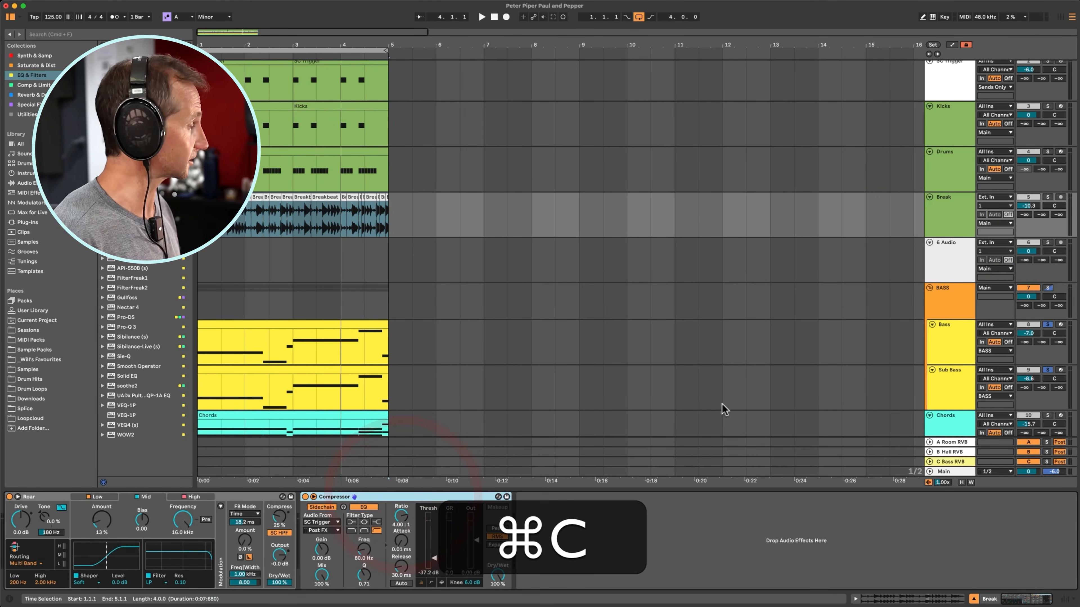
pyautogui.click(939, 313)
pyautogui.click(373, 544)
pyautogui.press('super+v')
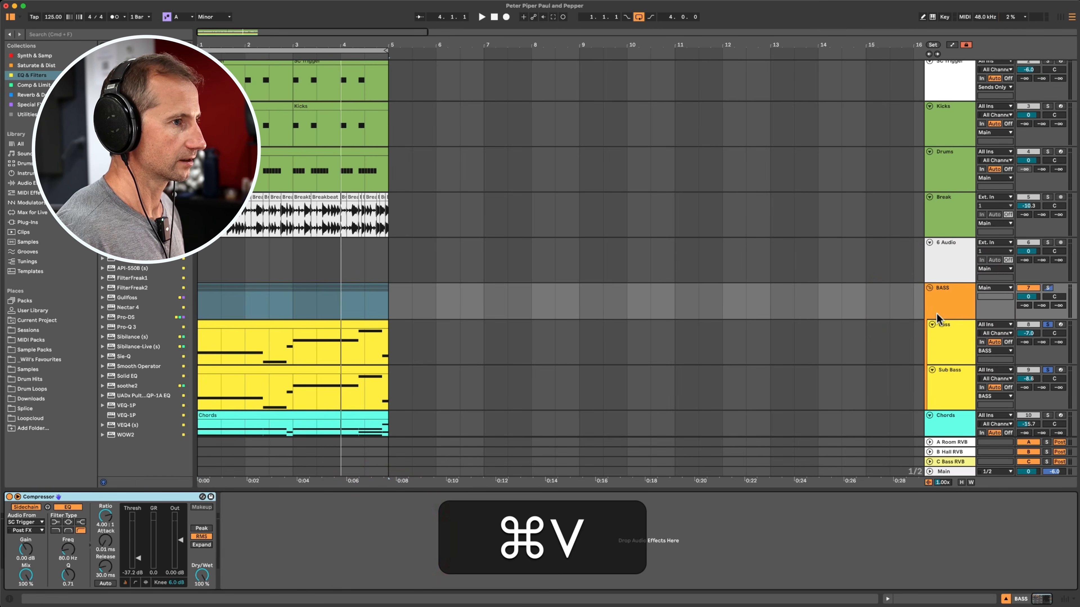
# Step: Solo the BASS group and lower its Compressor threshold to -inf dB during playback
pyautogui.click(1048, 289)
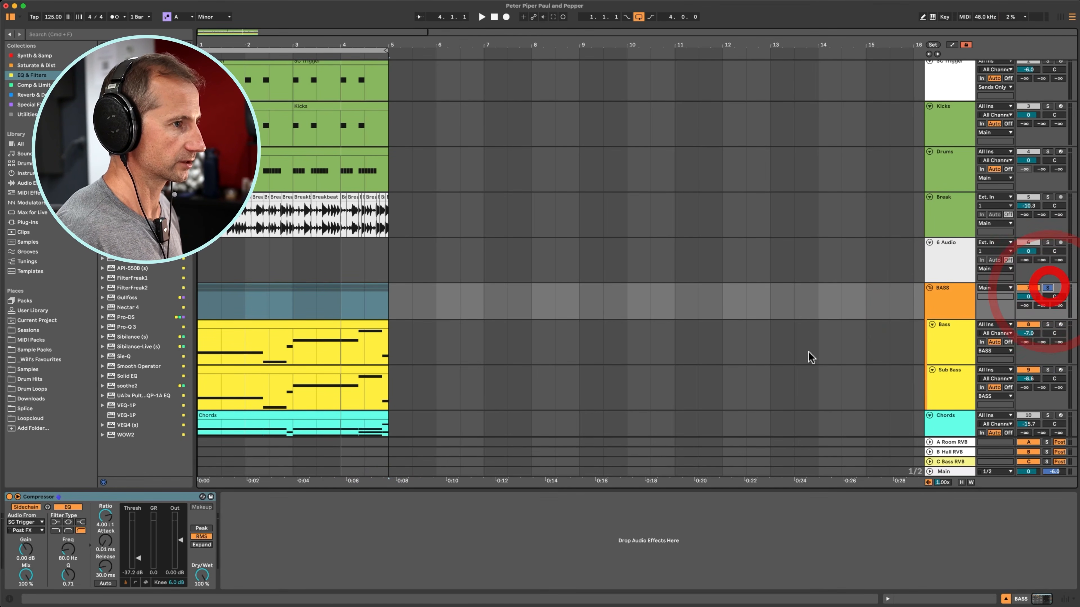
pyautogui.press('space')
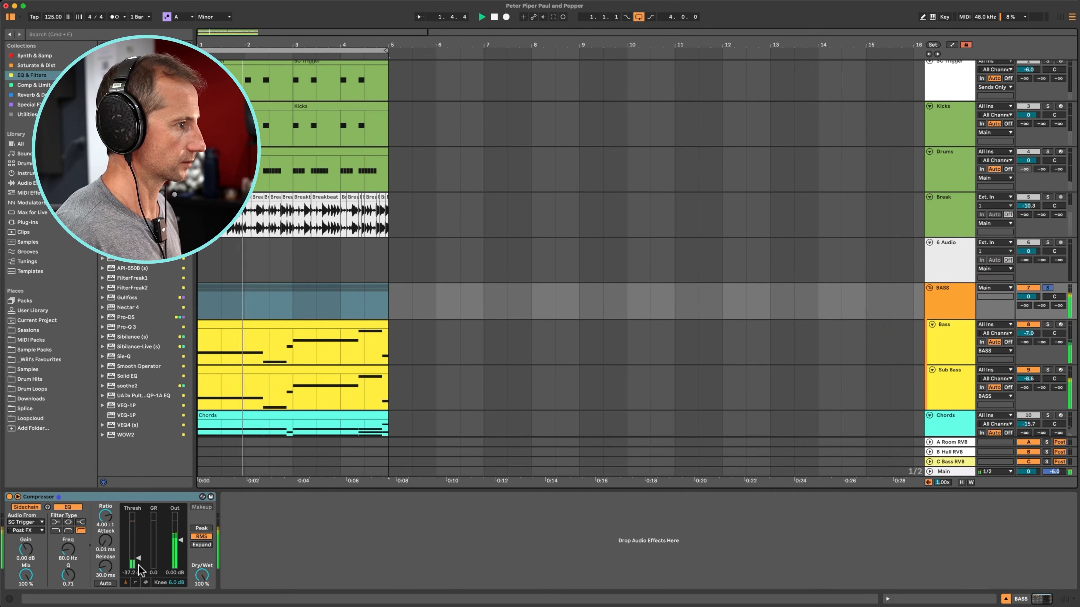
pyautogui.moveTo(140, 570); pyautogui.dragTo(139, 604)
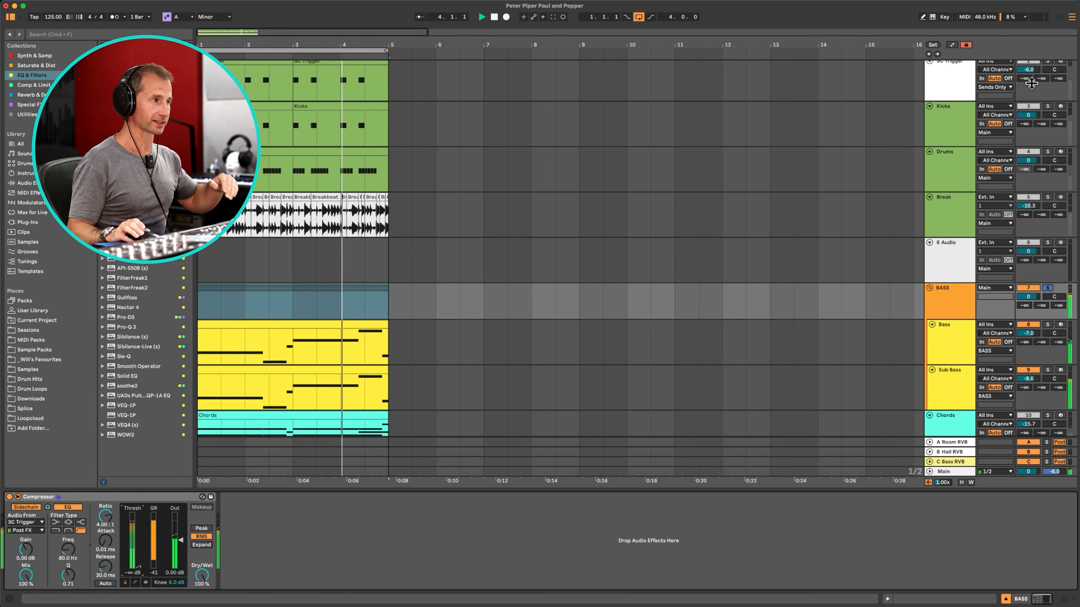
# Step: Audition the Kicks track soloed together with the BASS group, and clear the solos to hear the full mix
pyautogui.press('super')
pyautogui.keyDown('super'); pyautogui.click(1048, 107); pyautogui.keyUp('super')
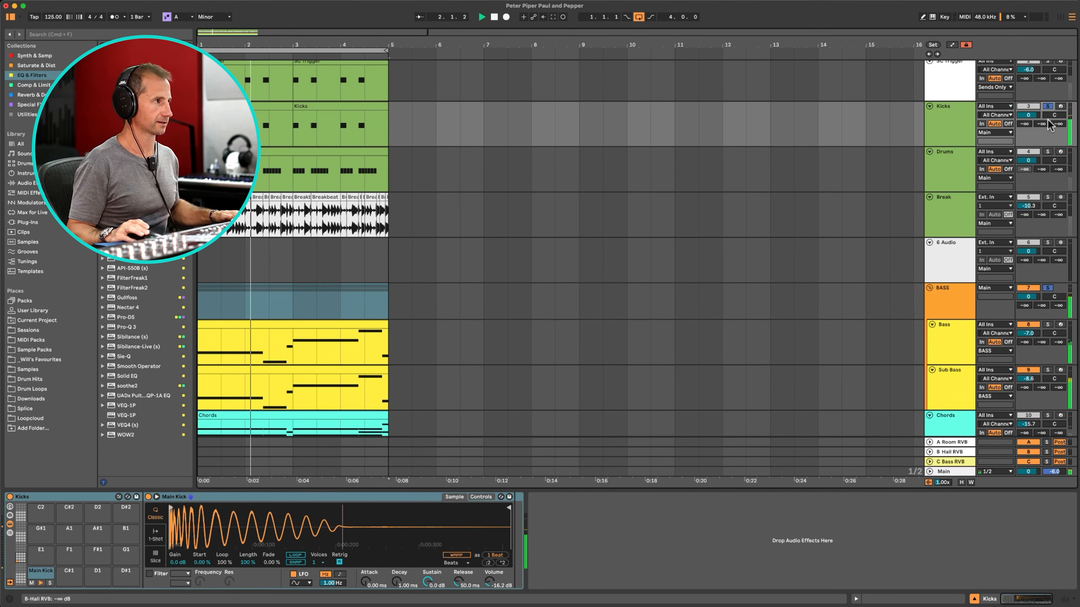
pyautogui.click(1048, 106)
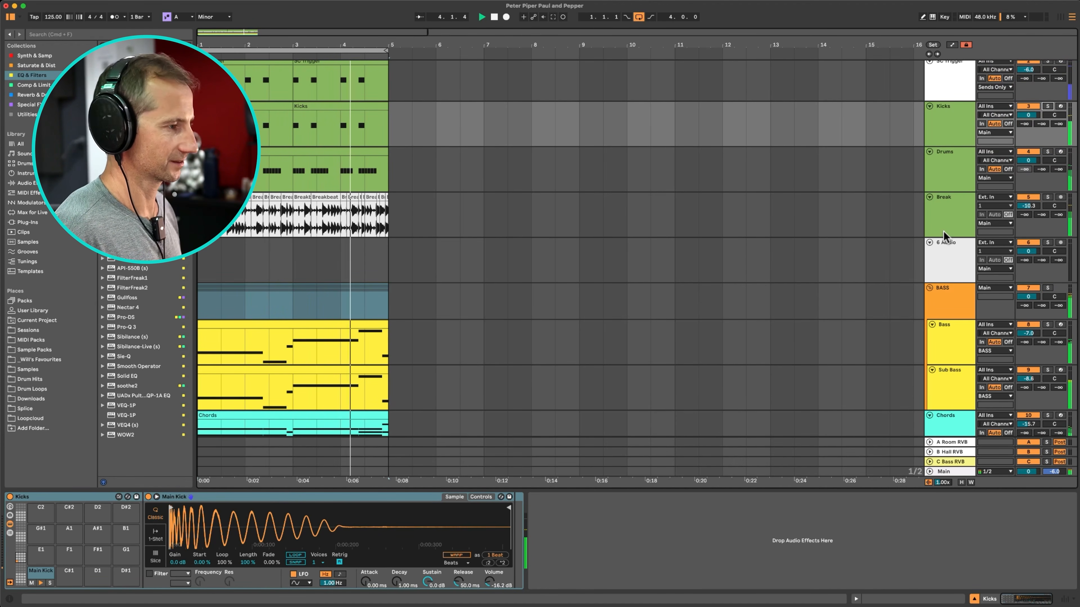
# Step: Copy the BASS group's Compressor to the end of the Chords device chain and lower the Chords volume to about -16.8 dB
pyautogui.scroll(-3, 940, 243)
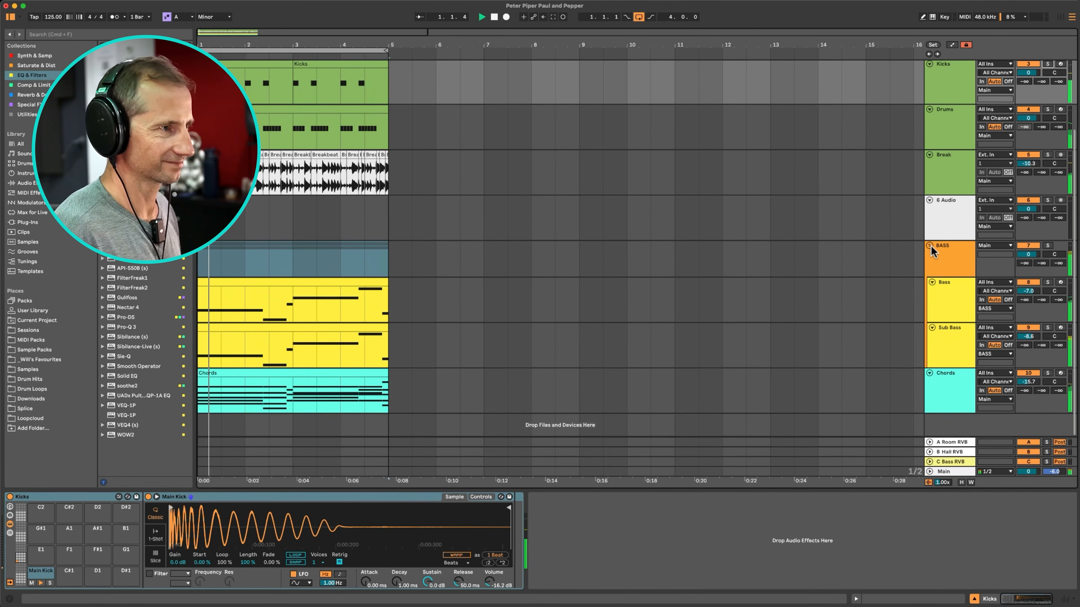
pyautogui.click(932, 251)
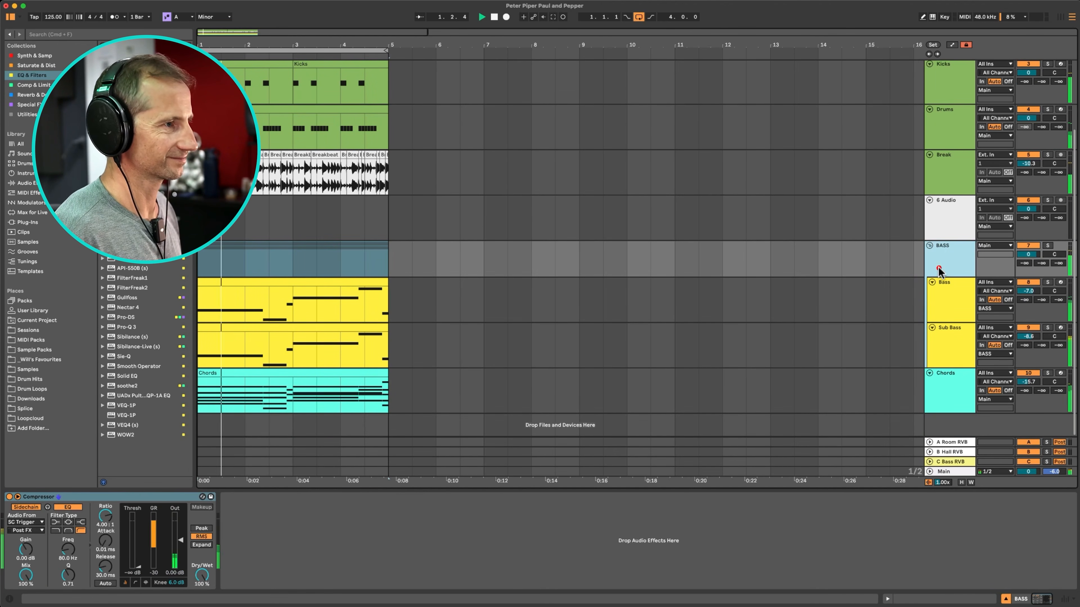
pyautogui.click(121, 497)
pyautogui.press('super+c')
pyautogui.click(938, 397)
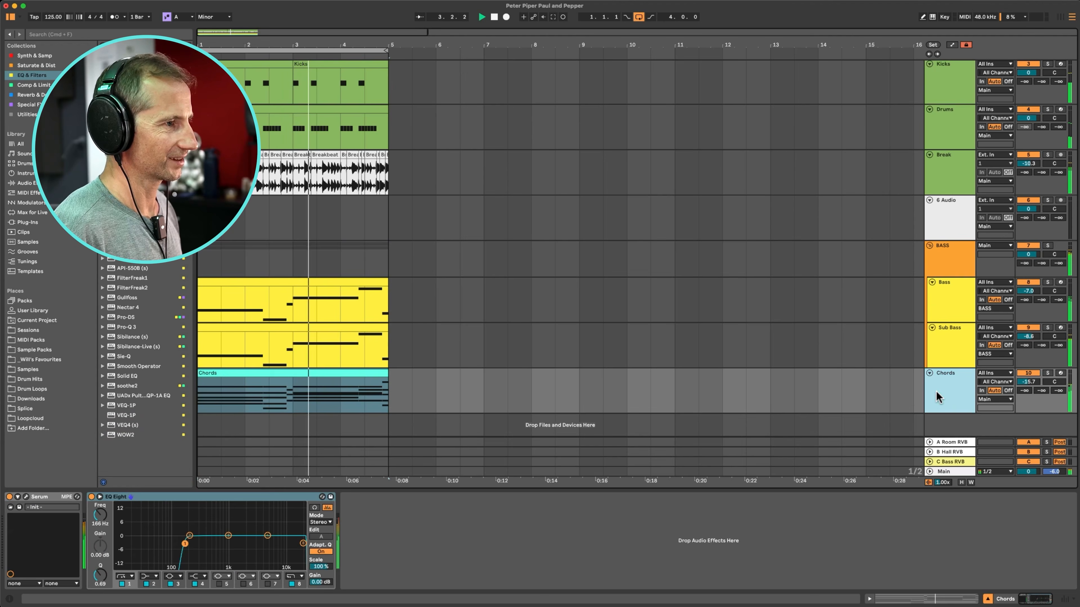
pyautogui.moveTo(1027, 382); pyautogui.dragTo(1028, 386)
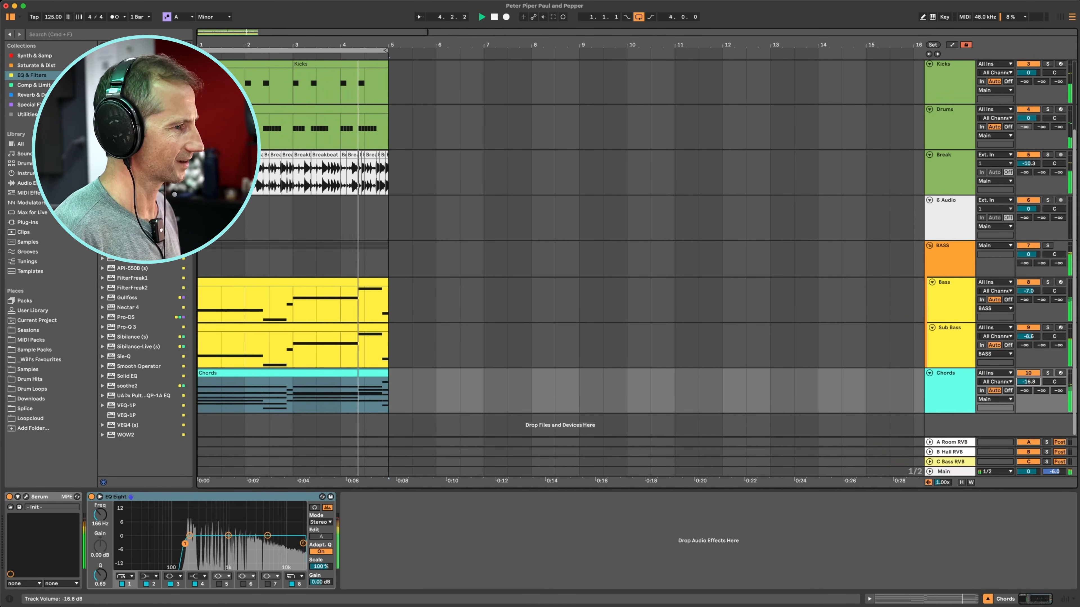
pyautogui.click(627, 543)
pyautogui.press('super+v')
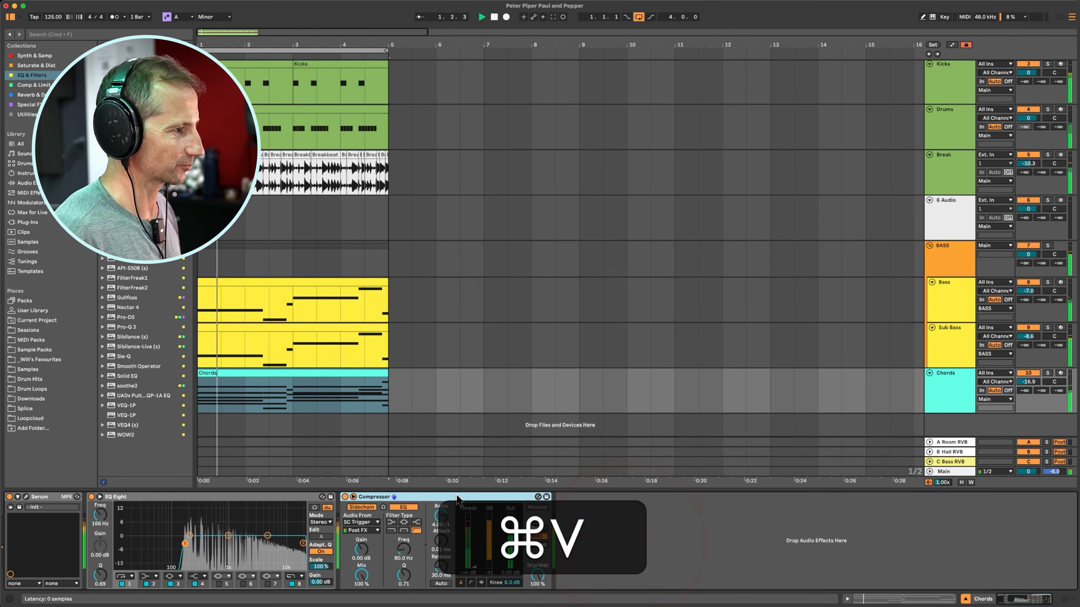
# Step: Reduce the Chords Compressor's ratio to 1.42:1 while listening, stop playback and save the project
pyautogui.moveTo(441, 516); pyautogui.dragTo(441, 574)
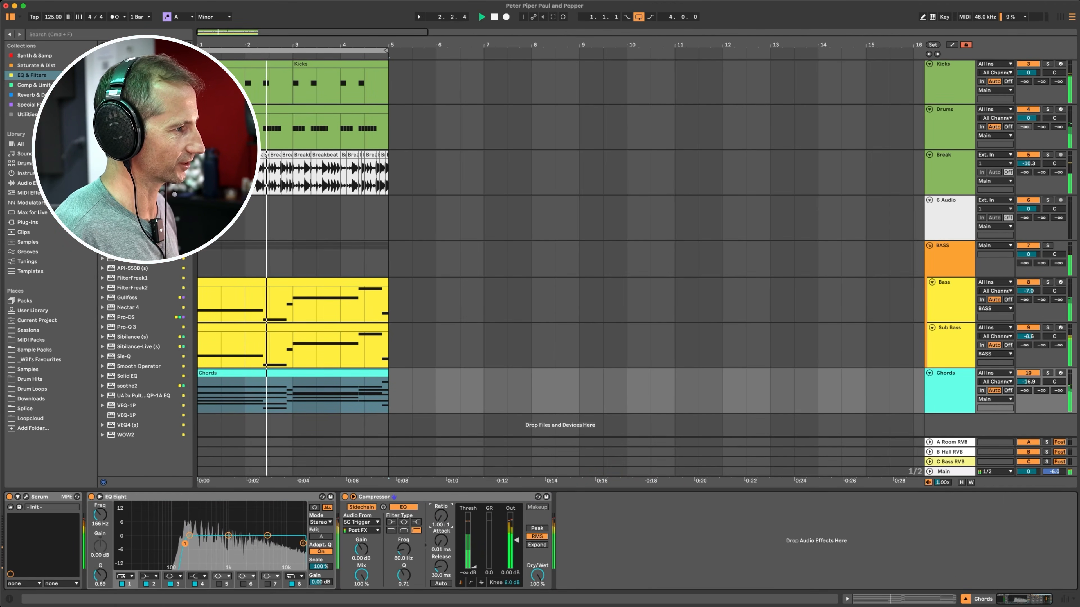
pyautogui.moveTo(441, 516); pyautogui.dragTo(441, 501)
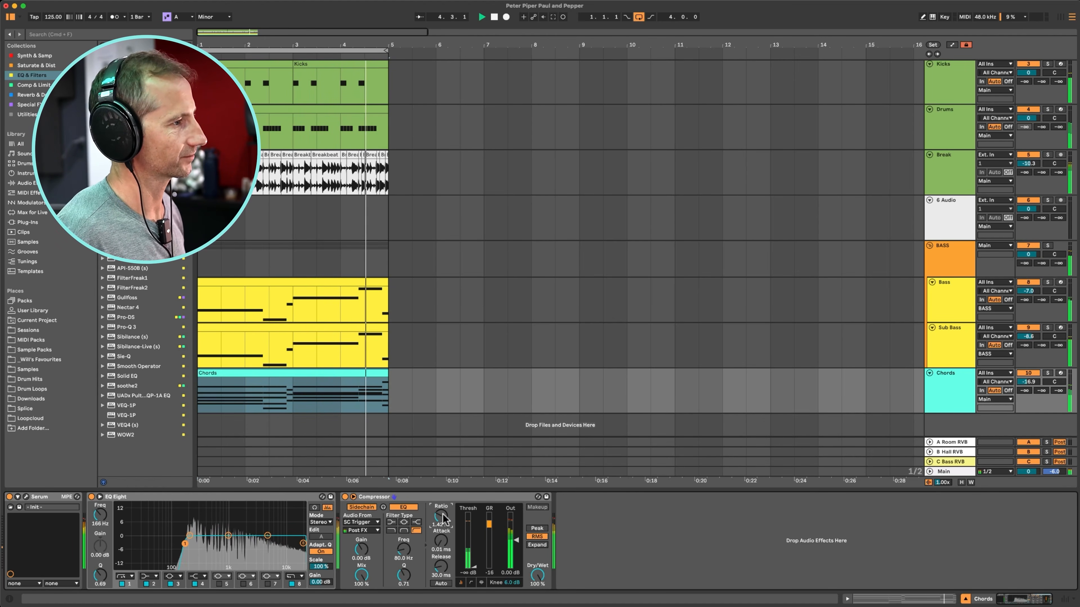
pyautogui.press('space')
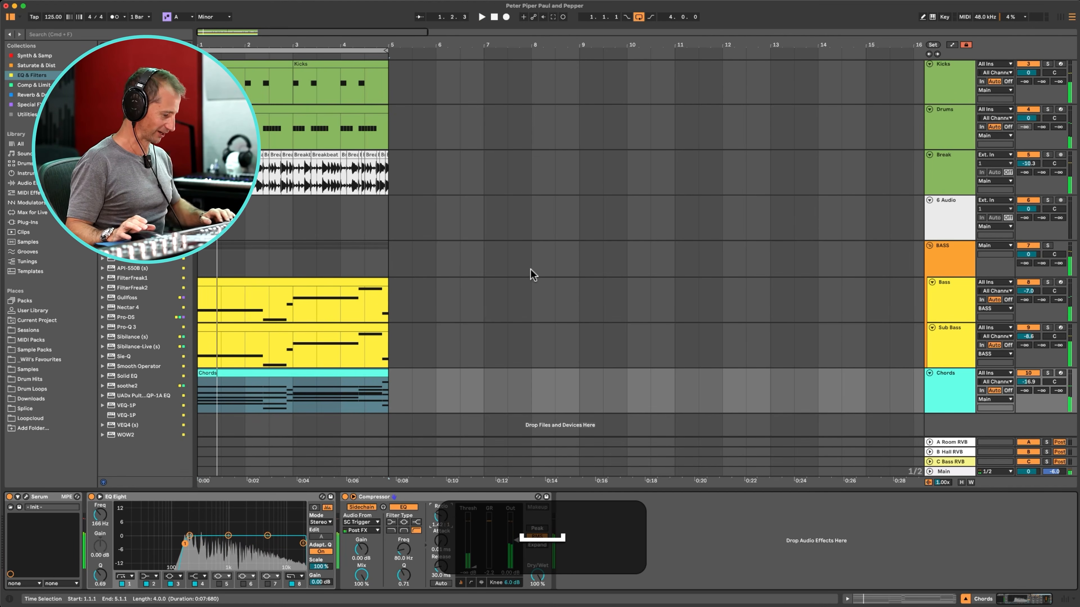
pyautogui.press('super+s')
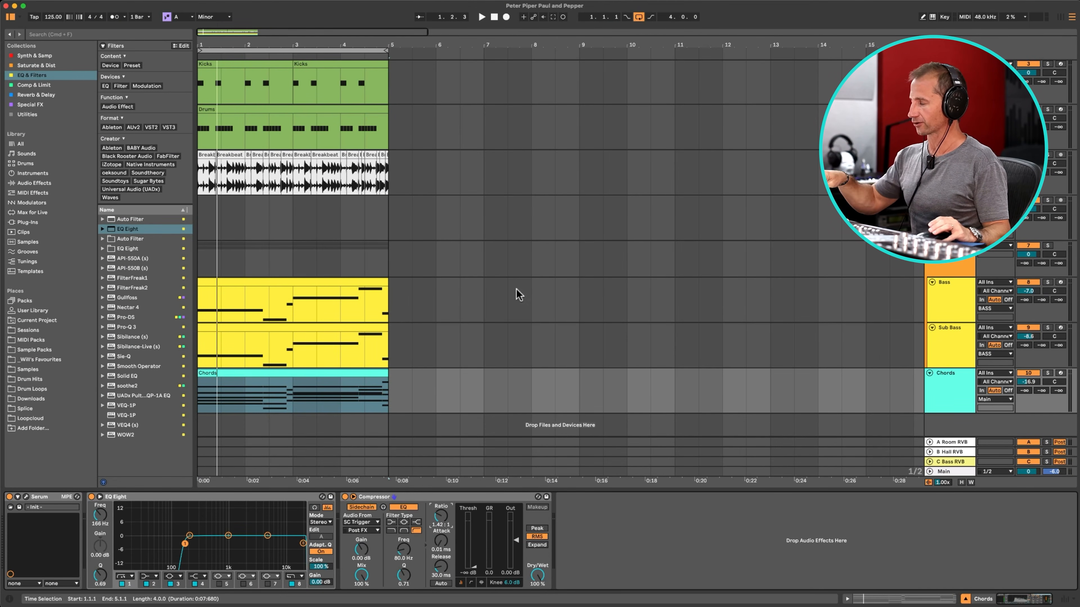
# Step: Solo the Chords track and insert the Phaser-Flanger audio effect between Serum and EQ Eight in its device chain
pyautogui.click(949, 396)
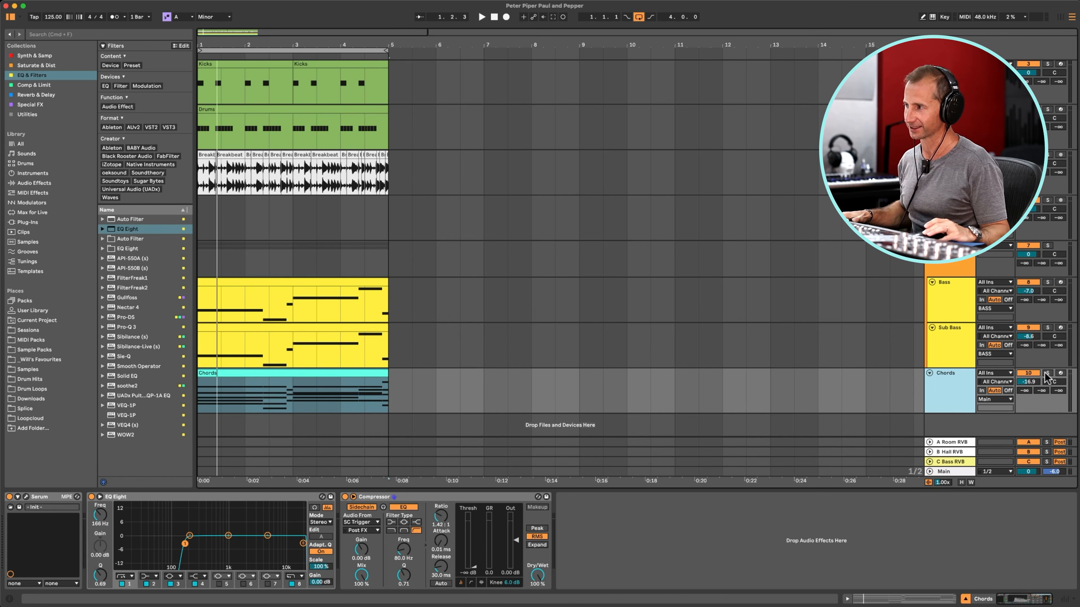
pyautogui.click(931, 384)
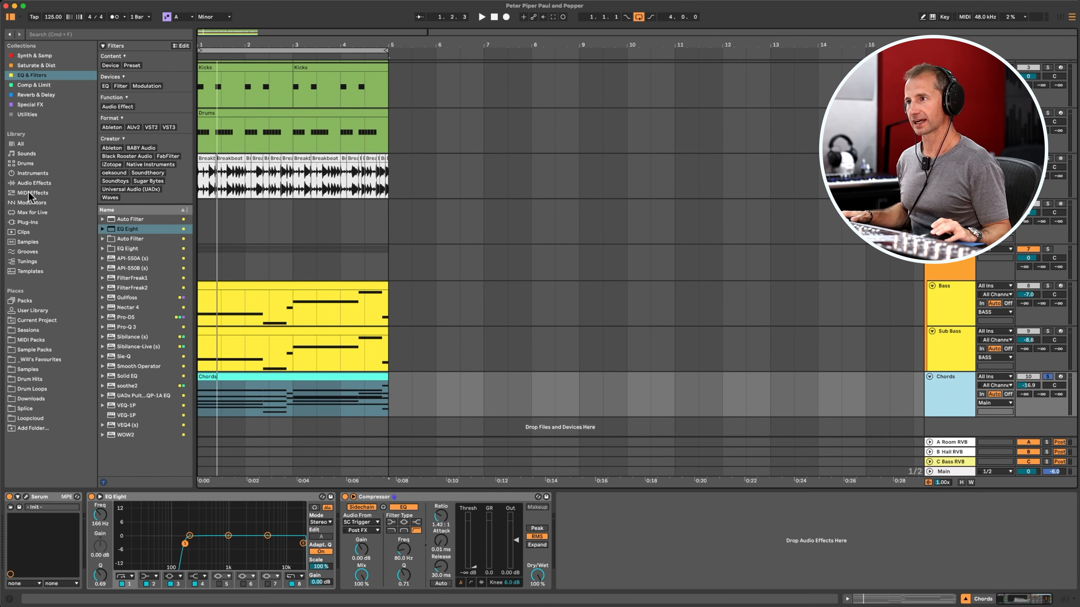
pyautogui.click(30, 184)
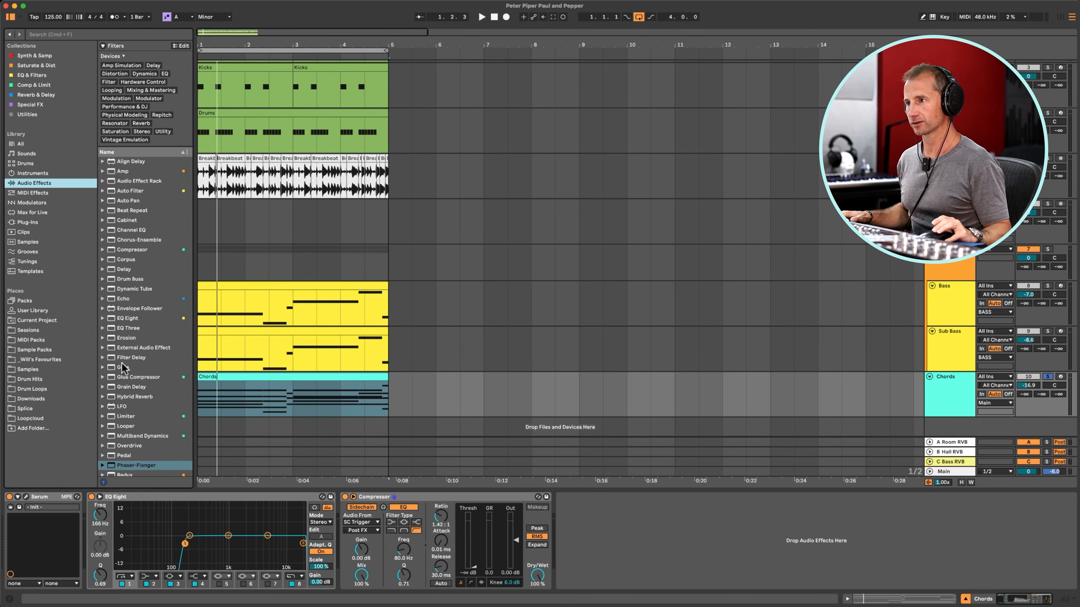
pyautogui.scroll(-5, 122, 362)
pyautogui.scroll(5, 141, 356)
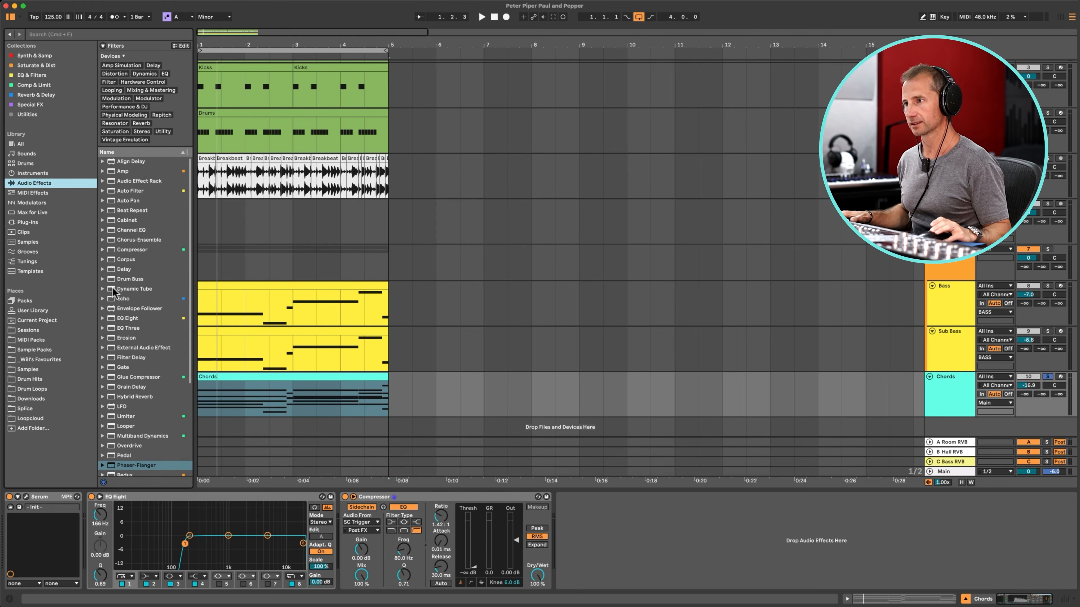
pyautogui.scroll(-10, 136, 301)
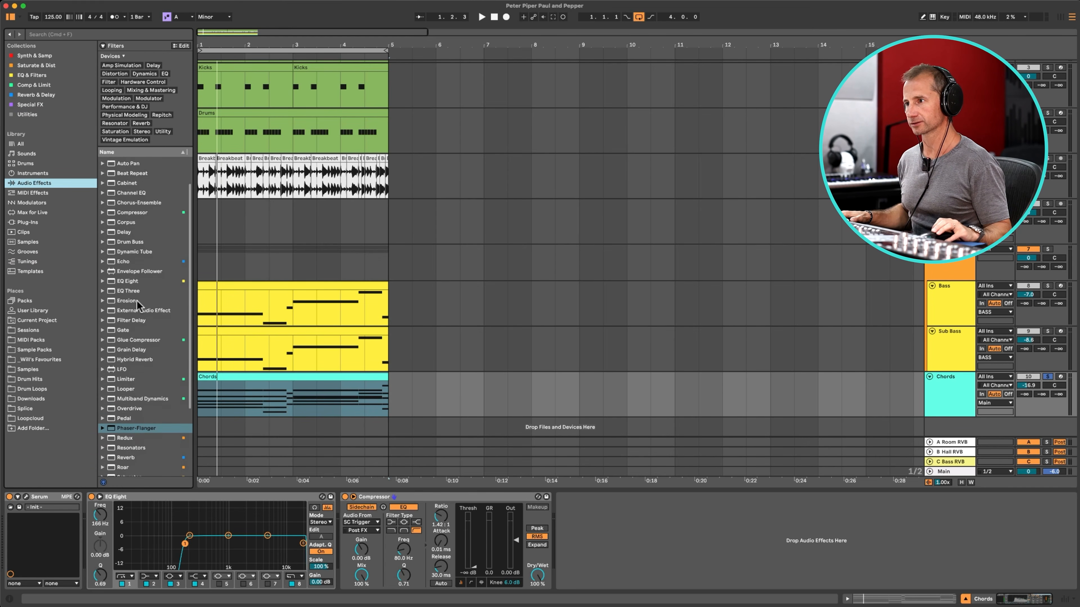
pyautogui.scroll(-1, 138, 306)
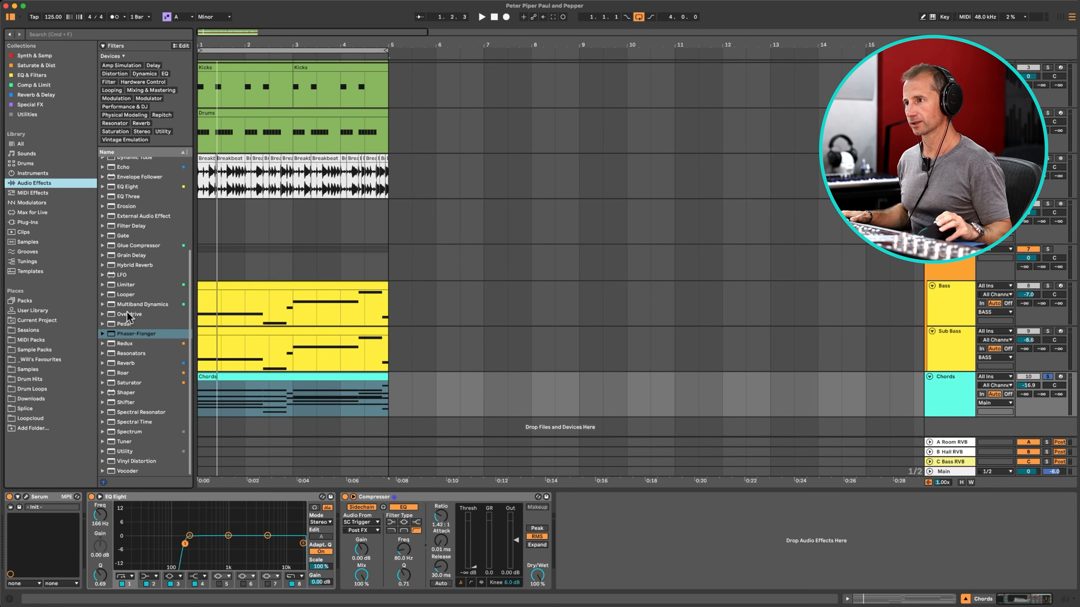
pyautogui.moveTo(140, 338); pyautogui.dragTo(90, 528)
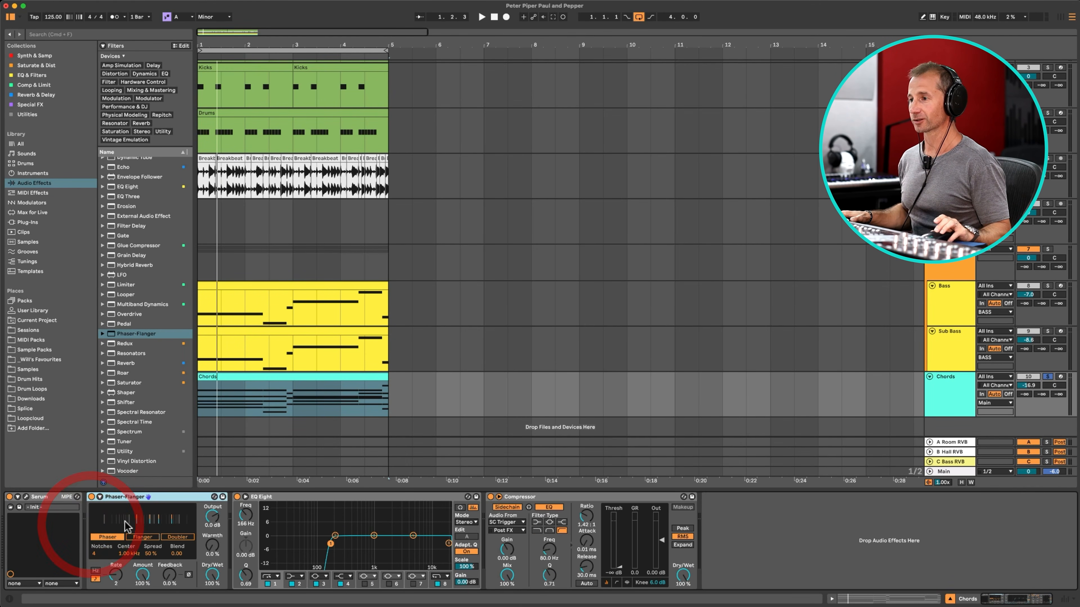
pyautogui.click(320, 502)
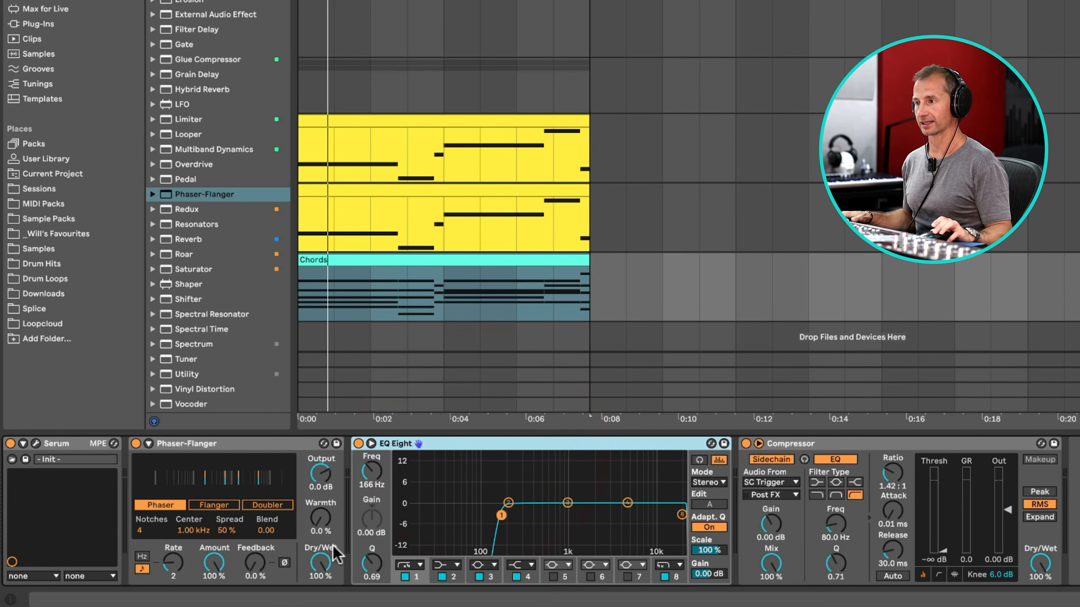
# Step: During playback, set the Phaser-Flanger's dry/wet to about 56% and its modulation rate to Hz mode at about 0.11 Hz
pyautogui.click(310, 567)
pyautogui.press('space')
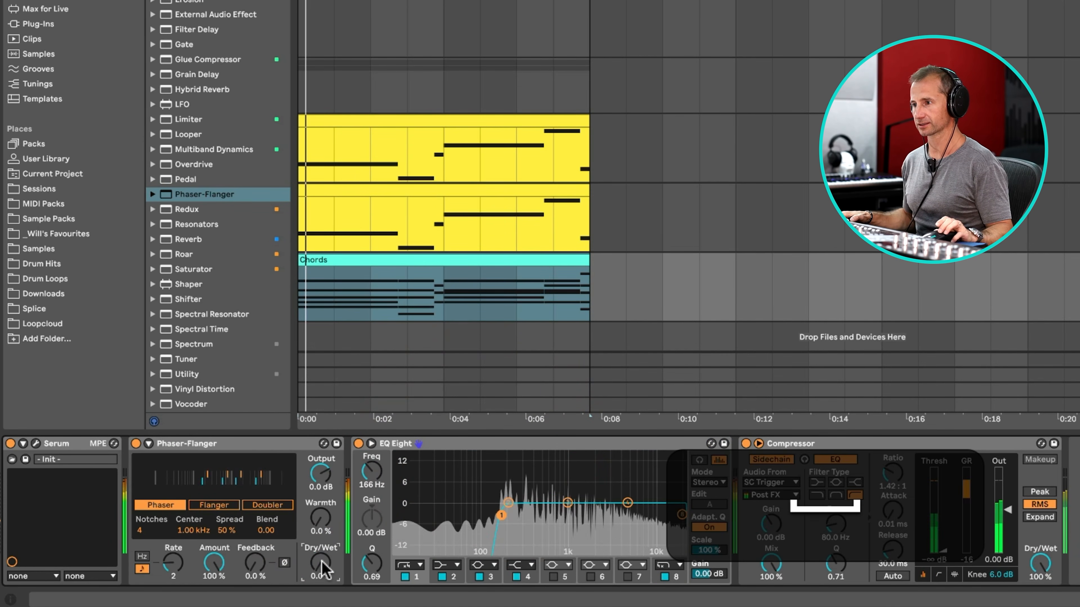
pyautogui.moveTo(321, 561); pyautogui.dragTo(321, 506)
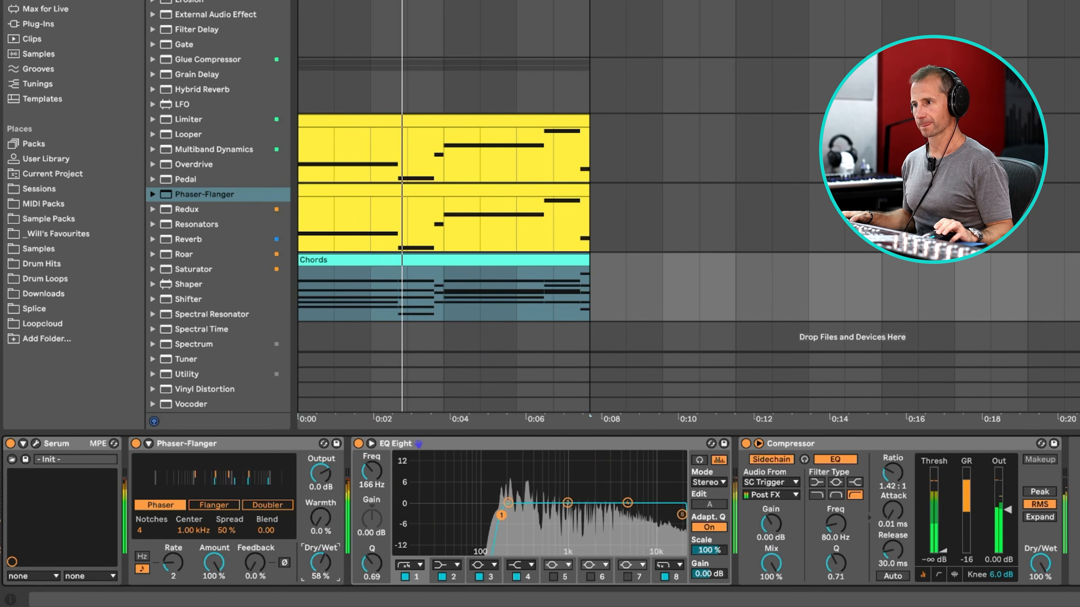
pyautogui.click(140, 557)
pyautogui.moveTo(173, 564); pyautogui.dragTo(173, 577)
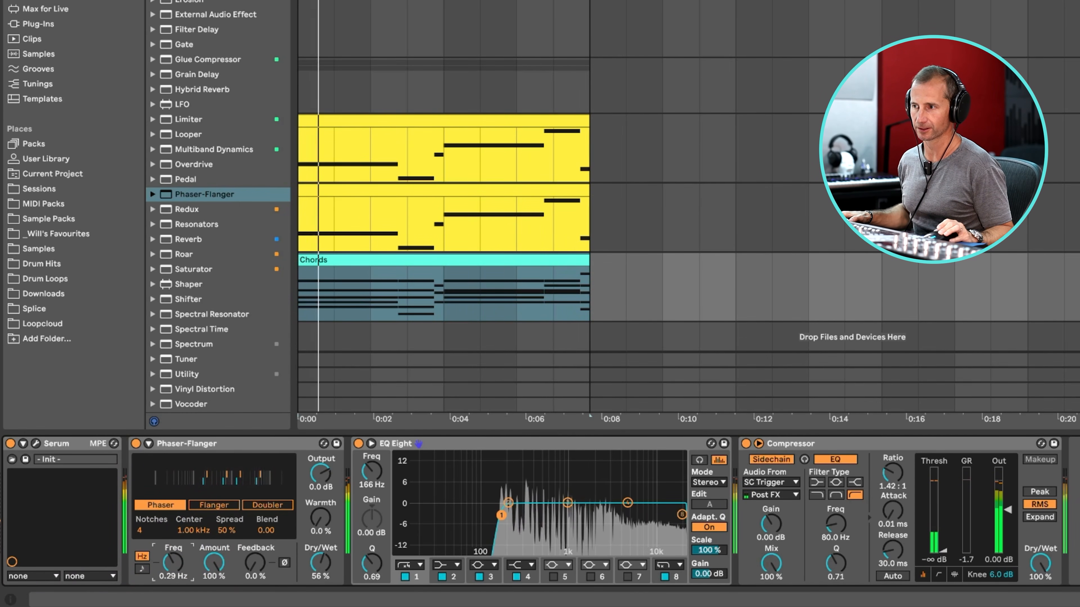
# Step: Switch the Phaser-Flanger to Flanger mode with 35% feedback, about 46% dry/wet and about 63% warmth
pyautogui.click(214, 505)
pyautogui.moveTo(255, 563); pyautogui.dragTo(255, 534)
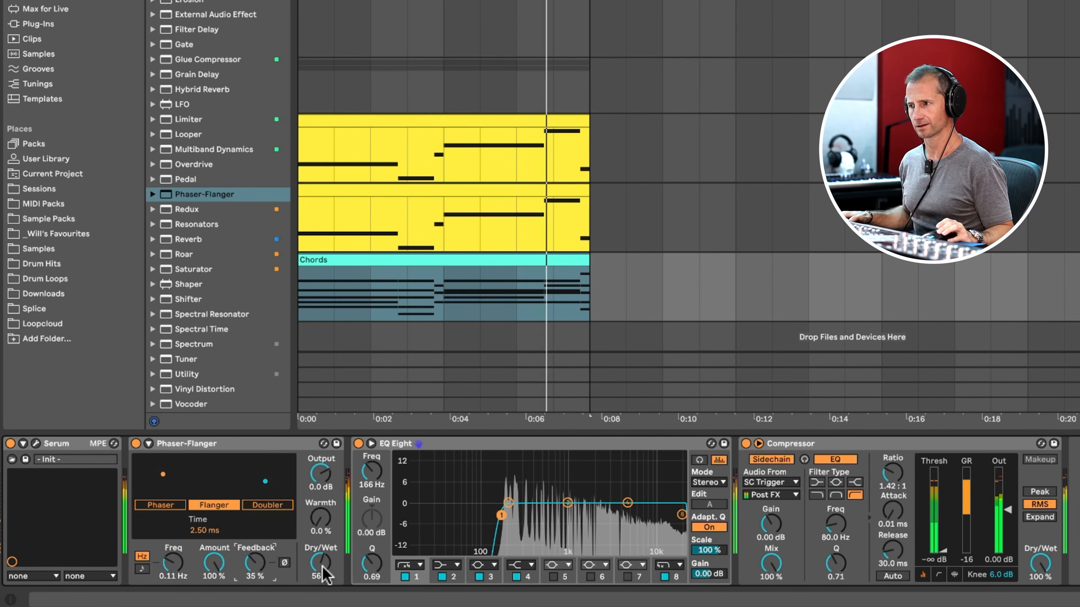
pyautogui.moveTo(320, 564); pyautogui.dragTo(321, 575)
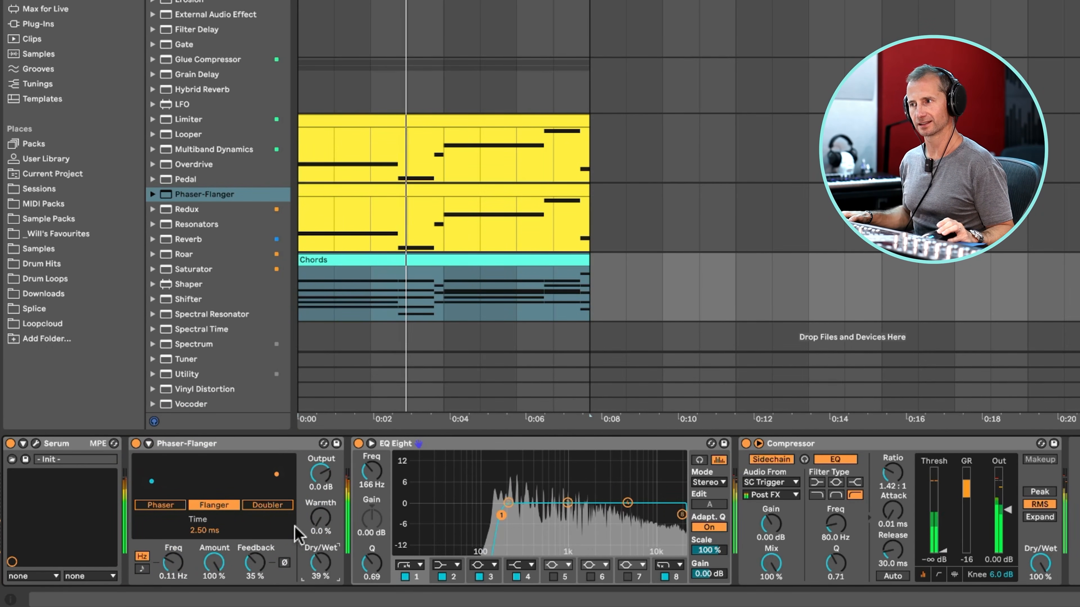
pyautogui.moveTo(322, 519); pyautogui.dragTo(322, 492)
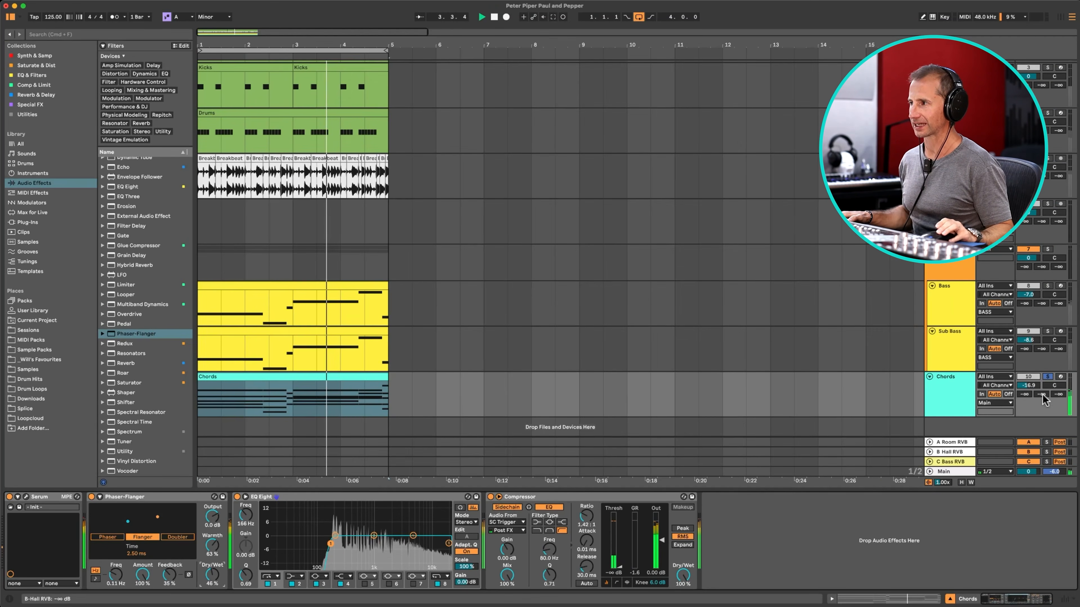
# Step: Set the Chords track's send to the B Hall RVB return to about -9.4 dB
pyautogui.click(936, 387)
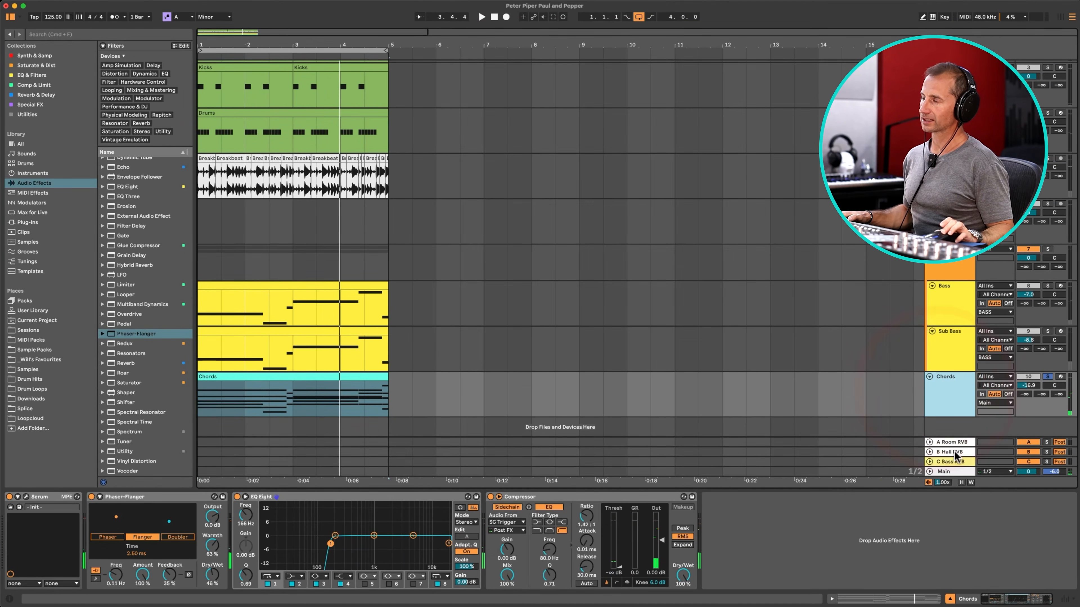
pyautogui.click(935, 450)
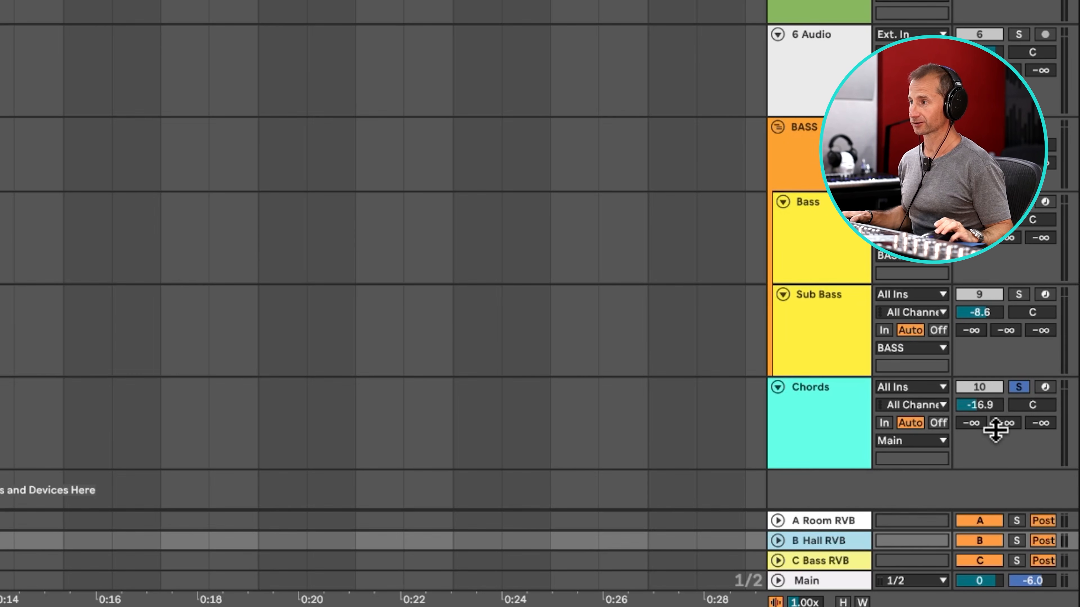
pyautogui.click(1002, 422)
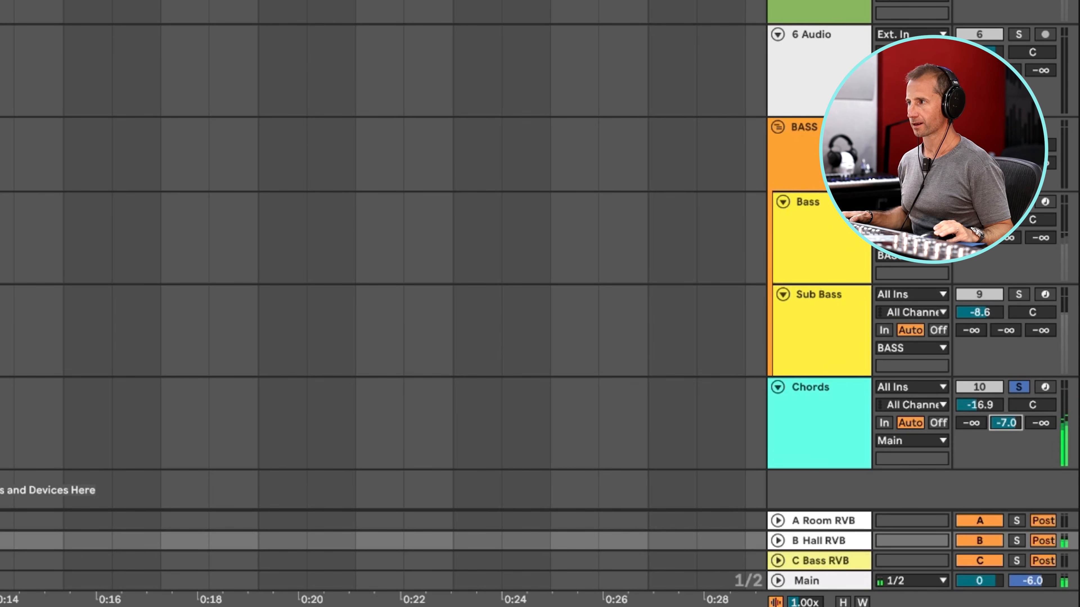
pyautogui.moveTo(1005, 423); pyautogui.dragTo(1005, 424)
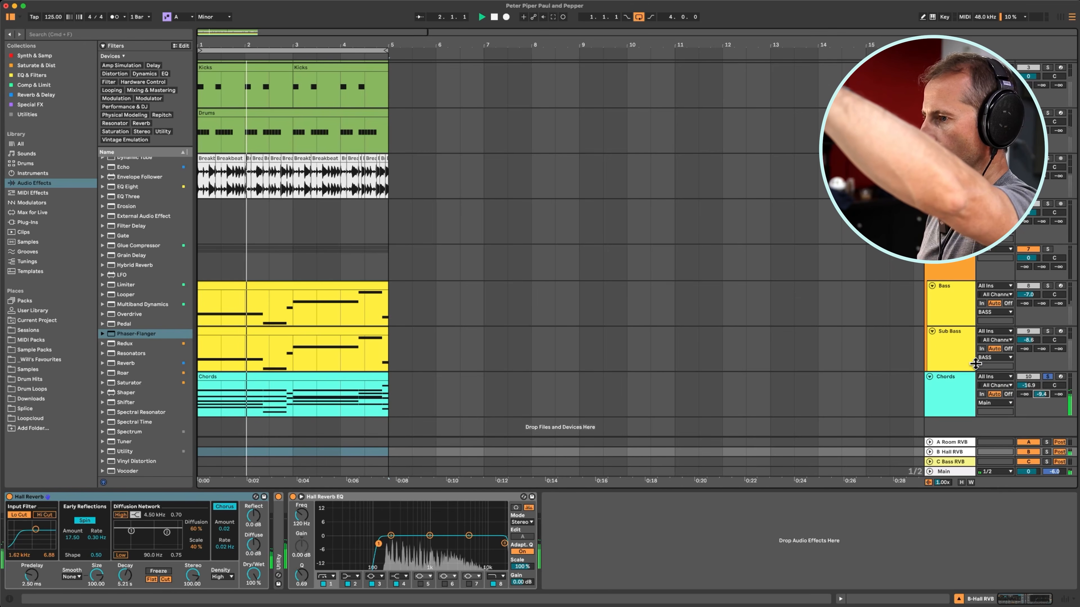
# Step: Copy the sidechain Compressor from the BASS group to the end of the B Hall RVB return's device chain
pyautogui.click(942, 275)
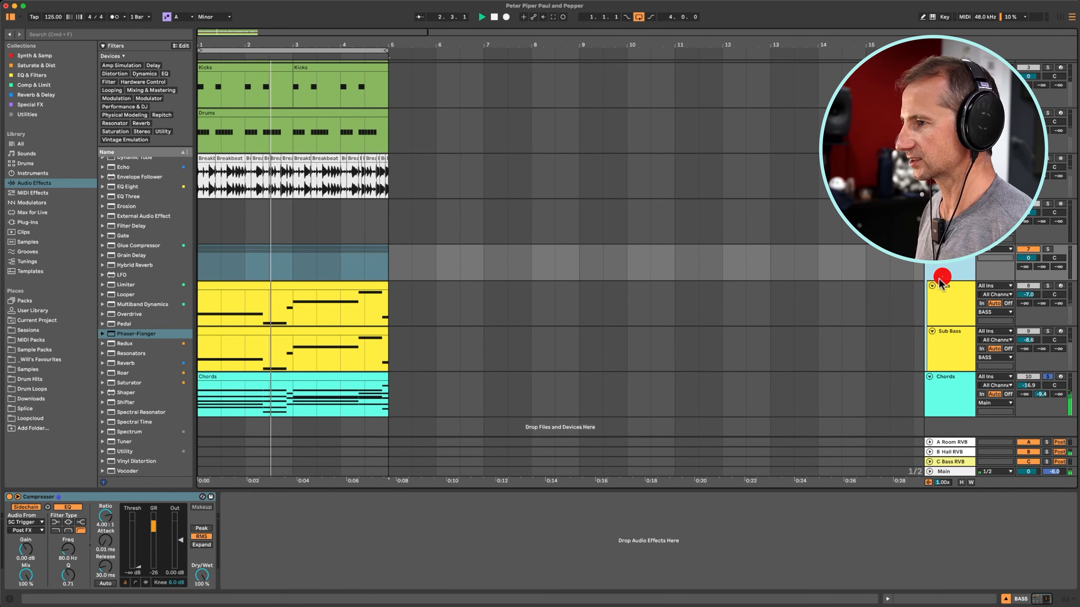
pyautogui.click(166, 494)
pyautogui.press('super+c')
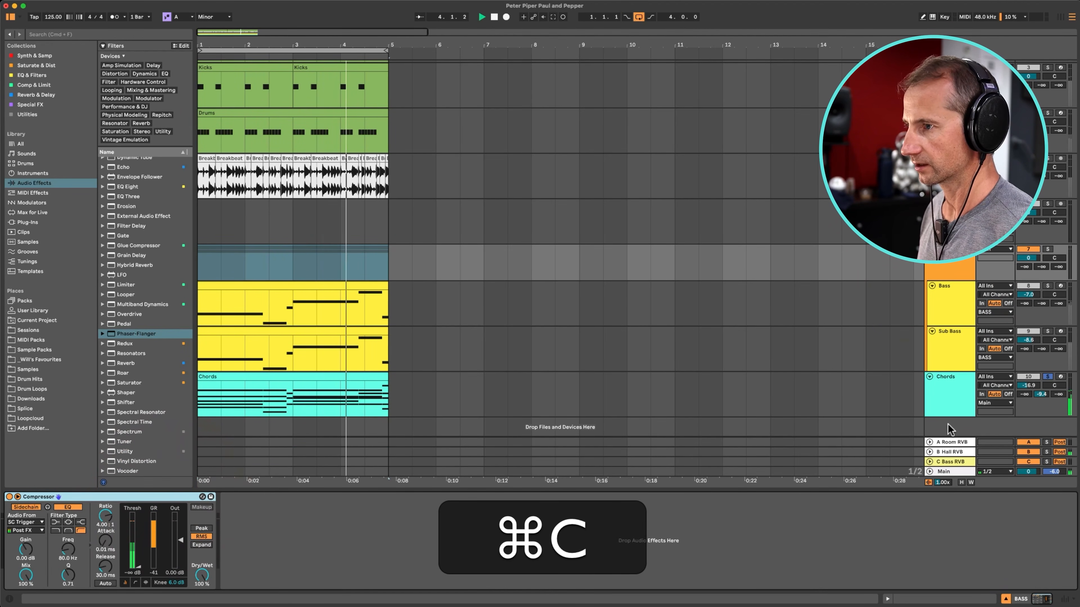
pyautogui.click(951, 451)
pyautogui.click(799, 539)
pyautogui.press('super+v')
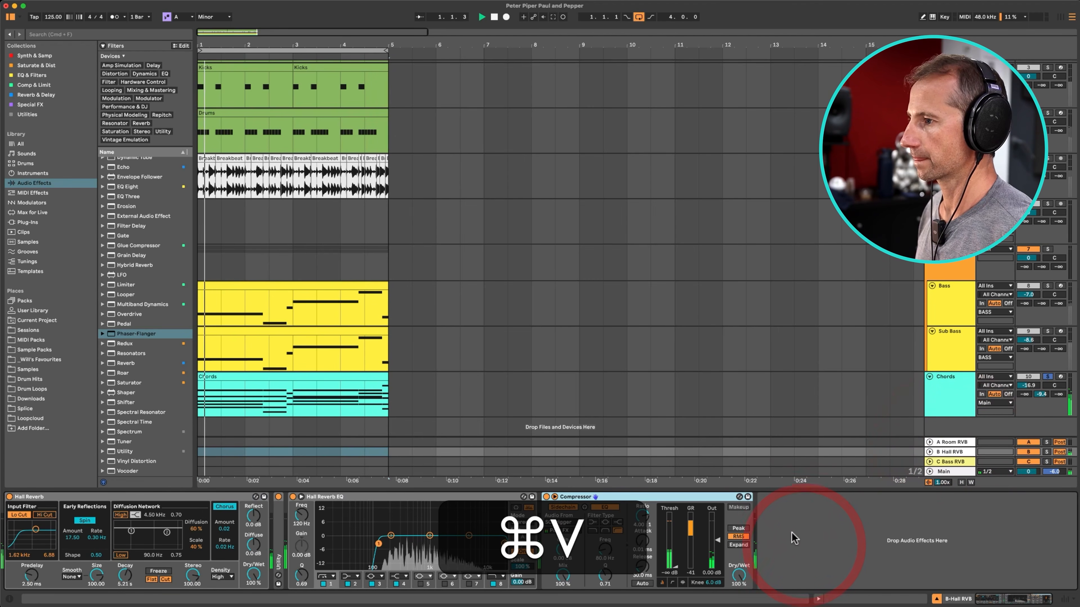
# Step: Raise the Chords track's Hall RVB send to -6.0 dB and set the return Compressor's ratio to about 1.30:1
pyautogui.moveTo(1040, 395); pyautogui.dragTo(1040, 383)
pyautogui.moveTo(642, 516); pyautogui.dragTo(642, 513)
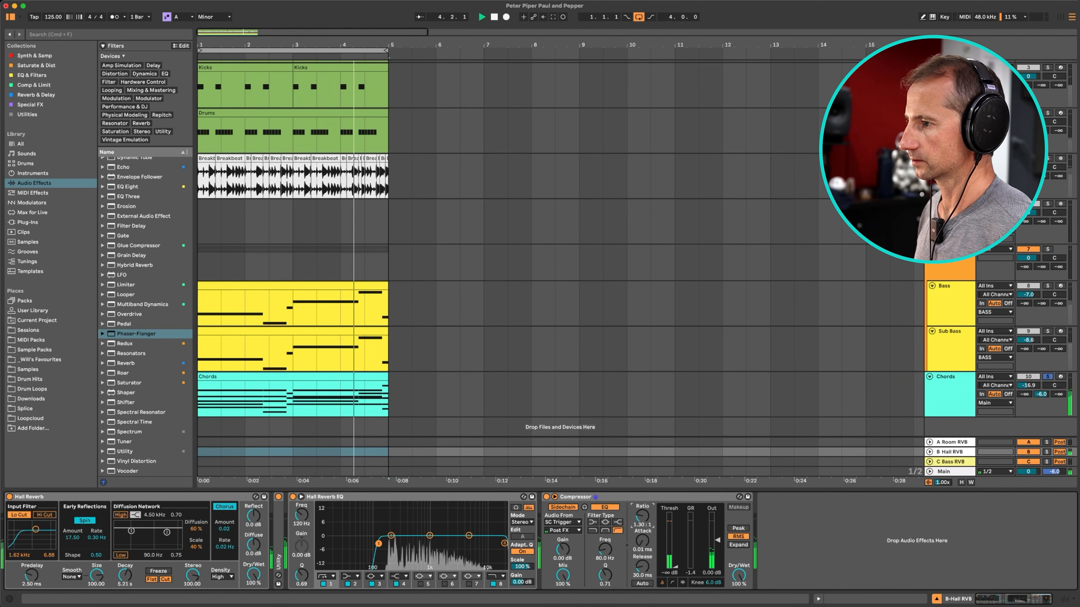
# Step: Unsolo the Chords track and adjust the low-pass filter cutoff in the Bass track's Serum
pyautogui.click(1047, 377)
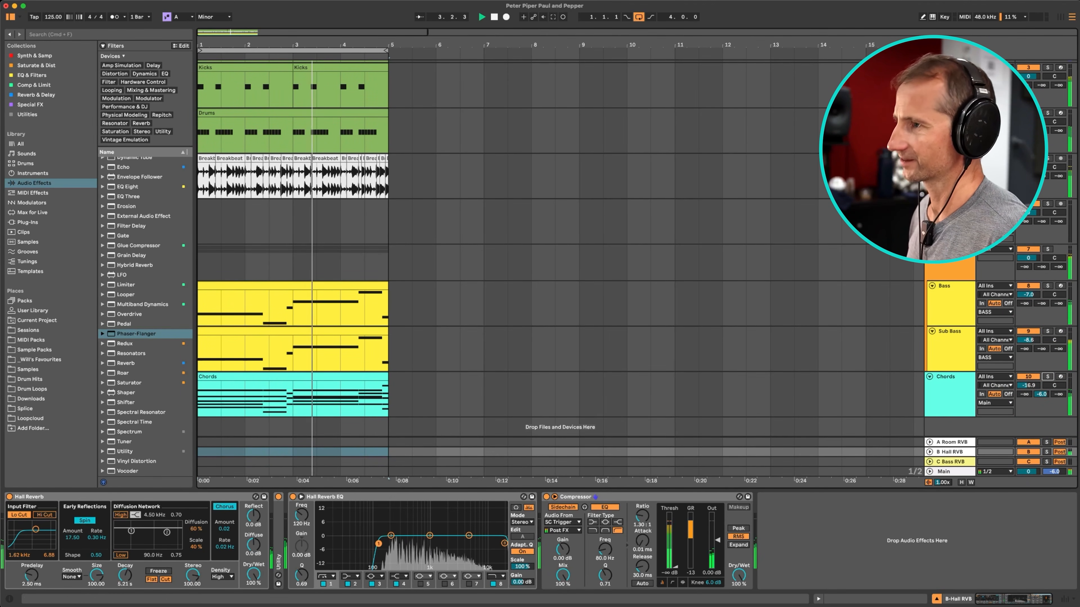
pyautogui.scroll(1, 560, 273)
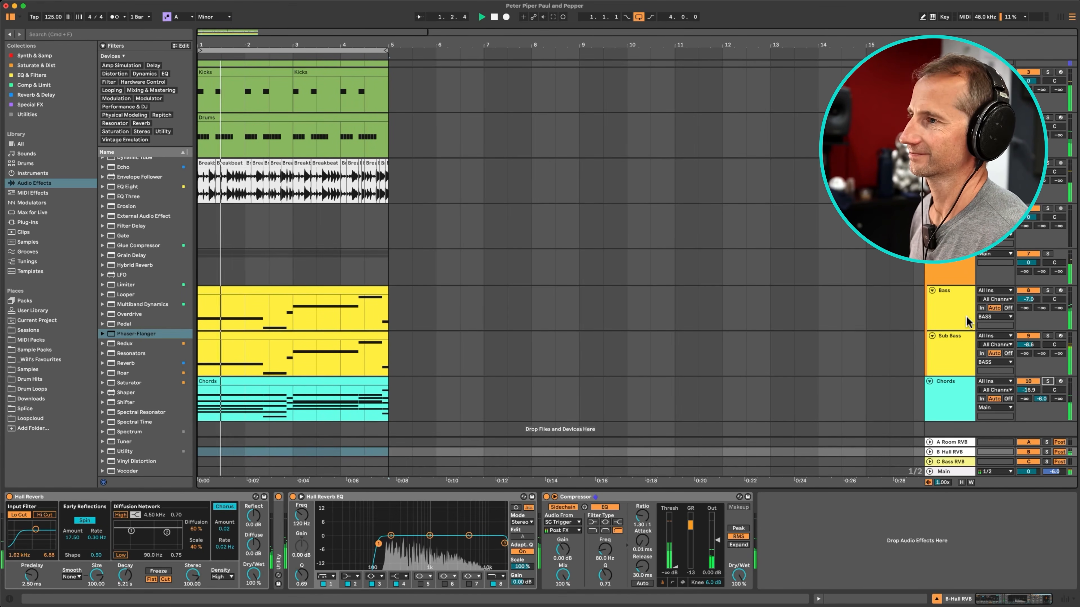
pyautogui.click(955, 354)
pyautogui.click(955, 317)
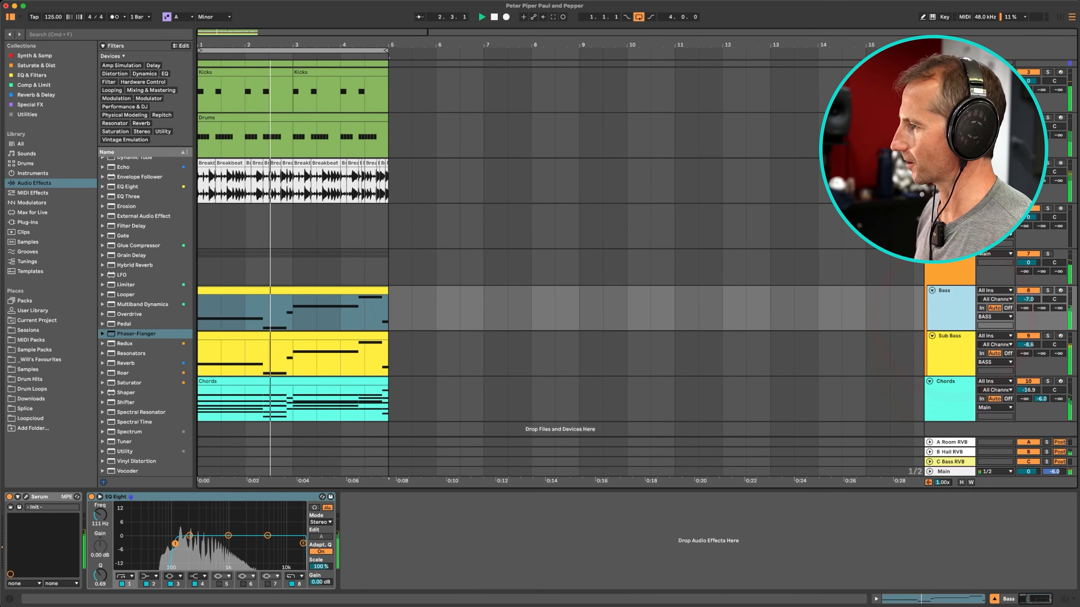
pyautogui.click(26, 496)
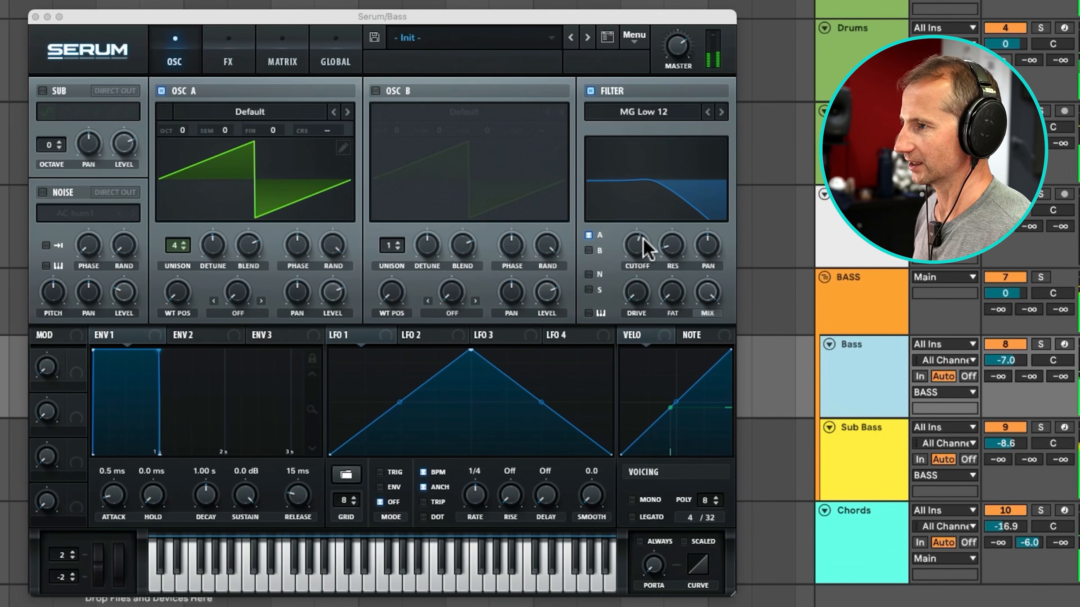
pyautogui.moveTo(830, 240); pyautogui.dragTo(831, 239)
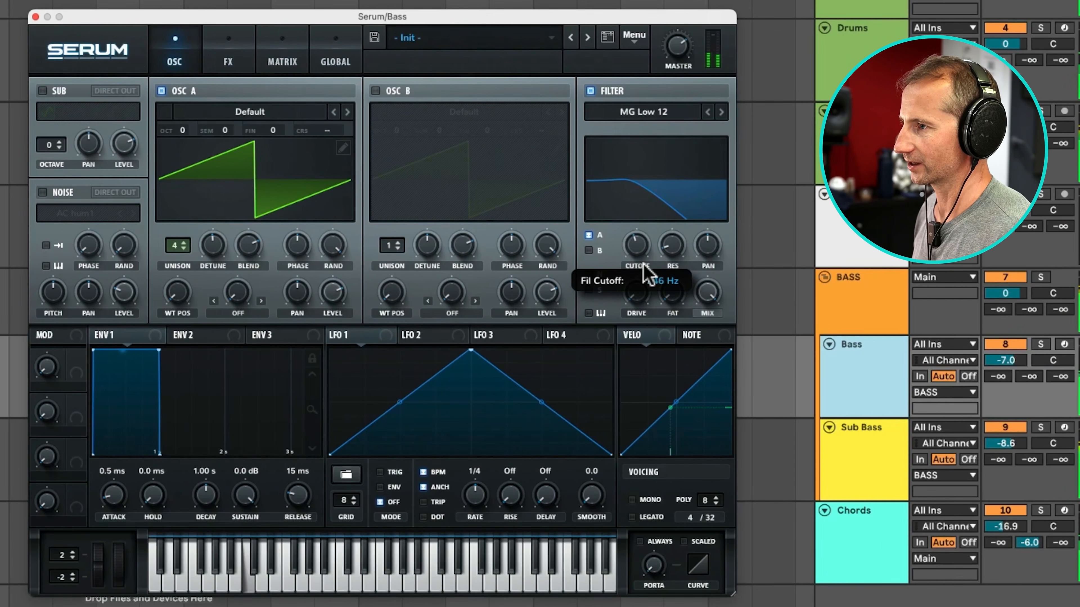
pyautogui.moveTo(644, 264); pyautogui.dragTo(613, 159)
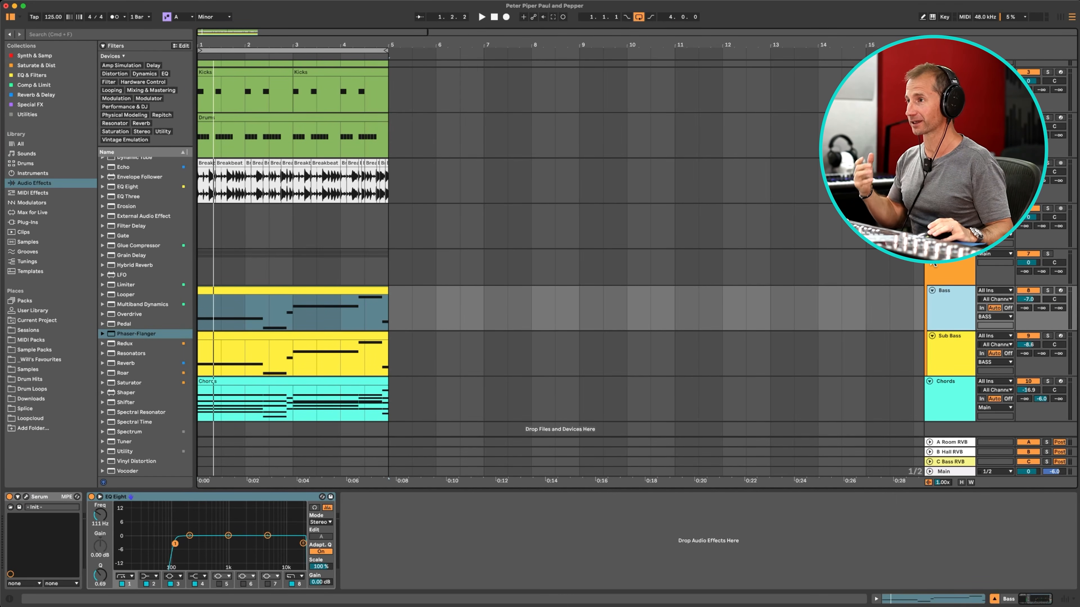
# Step: Delete the empty 6 Audio track and add a new audio track between Sub Bass and Chords
pyautogui.click(939, 227)
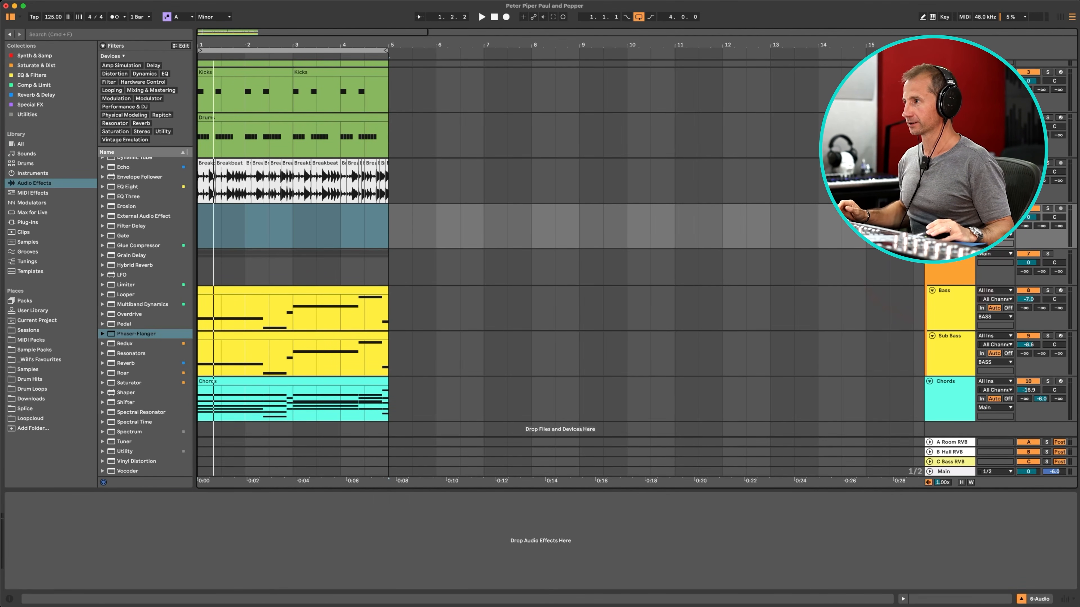
pyautogui.press('BackSpace')
pyautogui.press('shift+super+t')
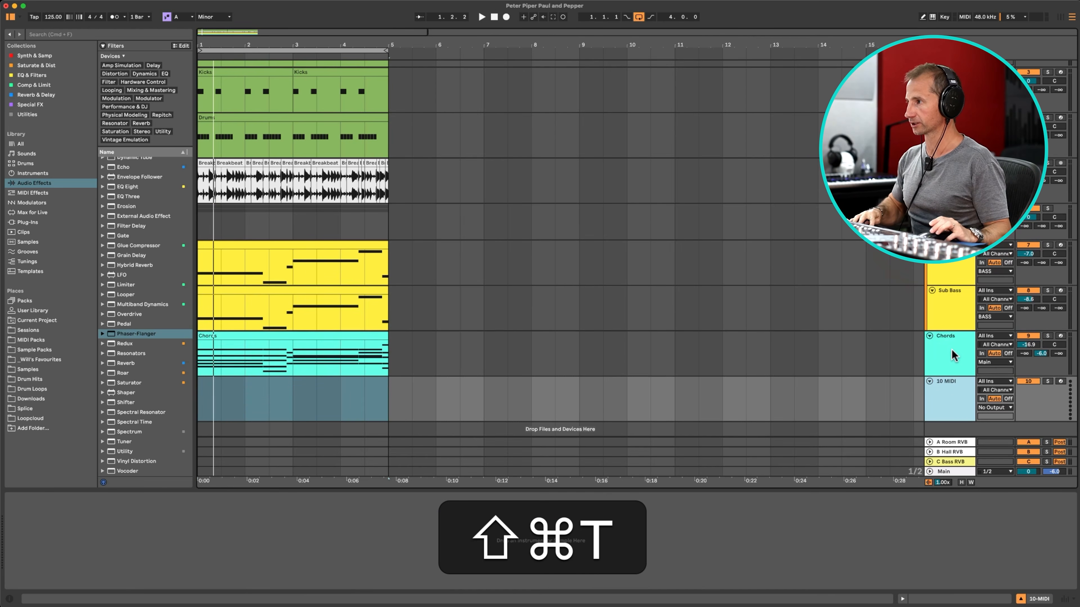
pyautogui.press('super+t')
pyautogui.moveTo(950, 400); pyautogui.dragTo(943, 338)
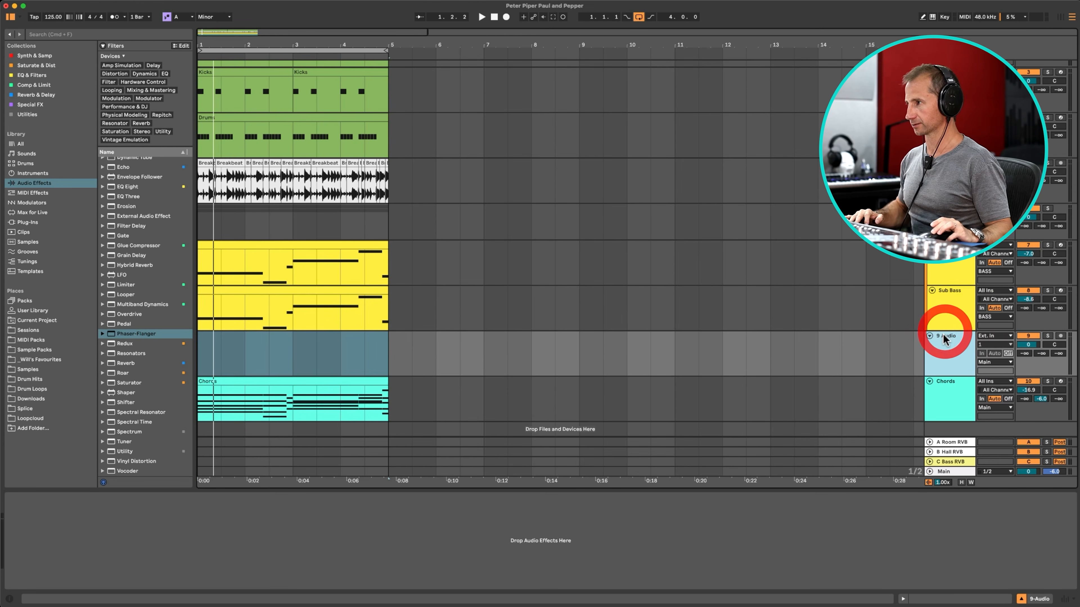
# Step: Rename the new audio track as Vocals and colour it purple
pyautogui.press('super+r')
pyautogui.write('Vo')
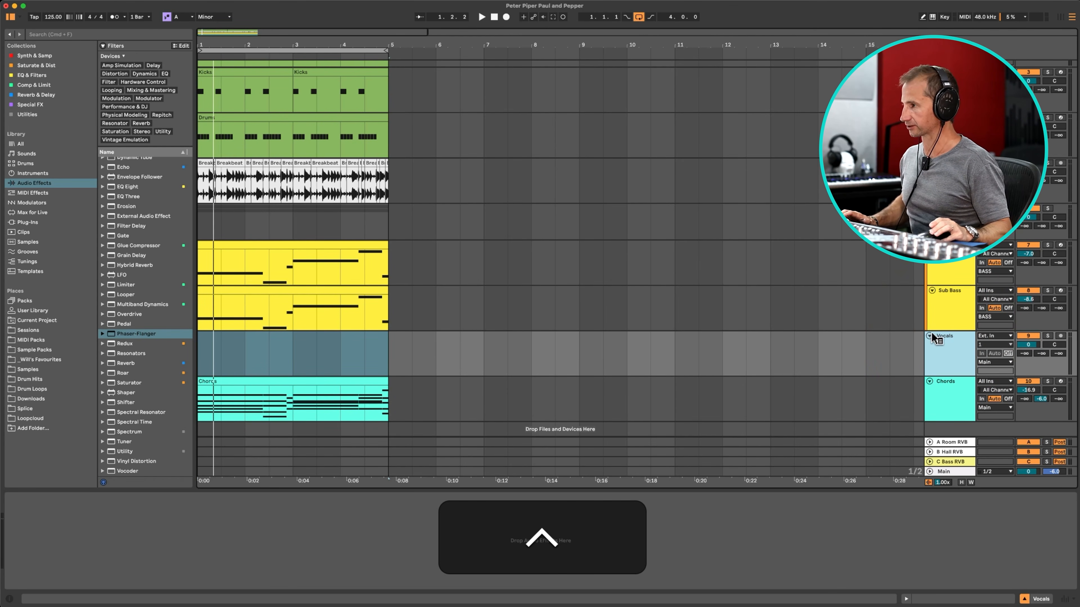
pyautogui.keyDown('ctrl'); pyautogui.click(946, 344); pyautogui.keyUp('ctrl')
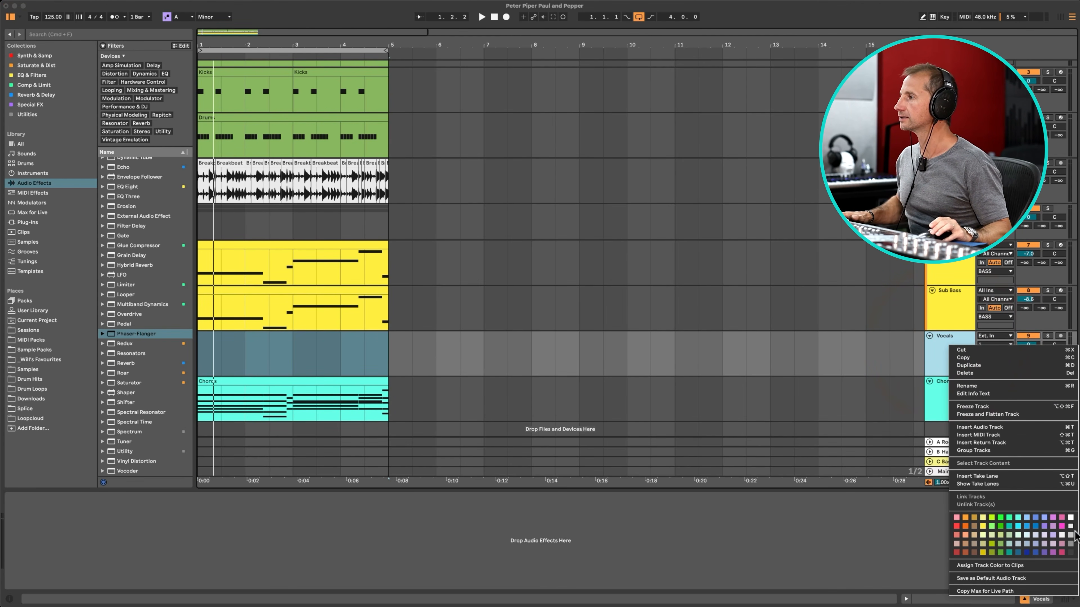
pyautogui.click(1053, 526)
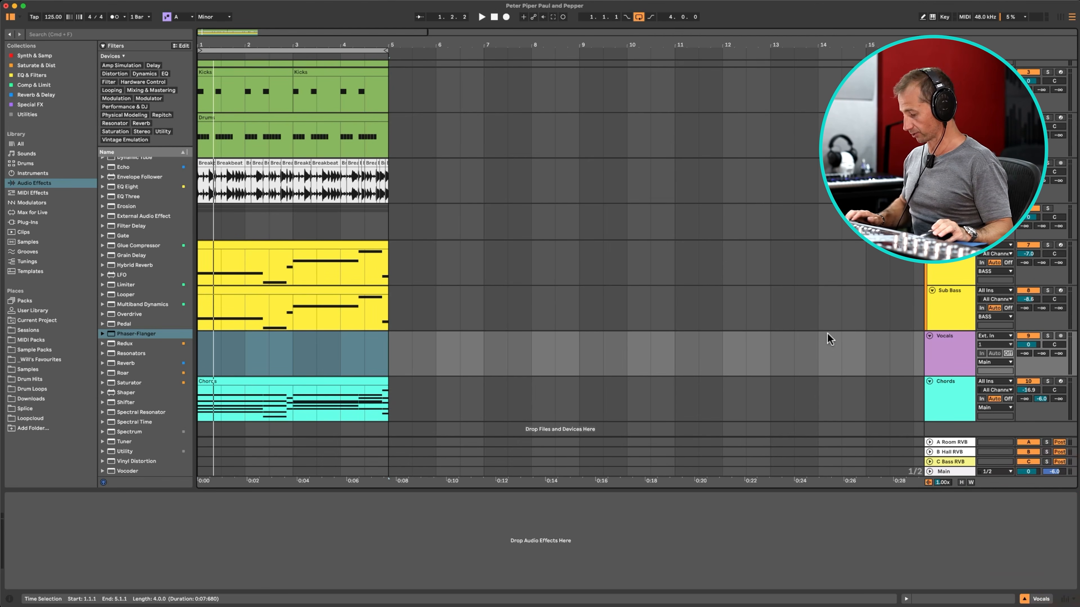
# Step: Switch to the Splice app and search its samples for "rave vocals"
pyautogui.hotkey('ctrl', 'space')
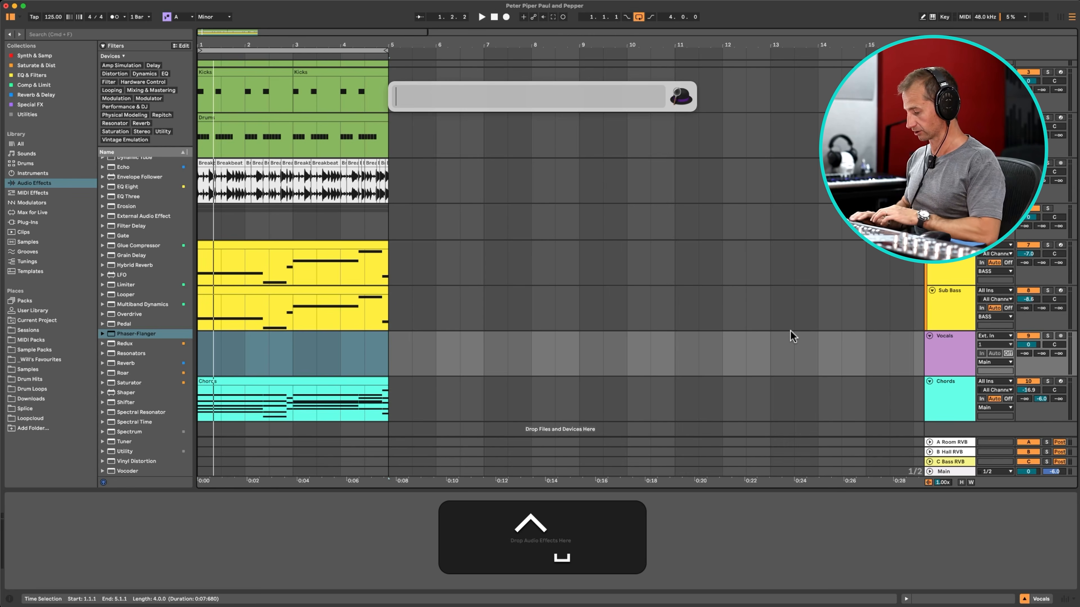
pyautogui.write('spli')
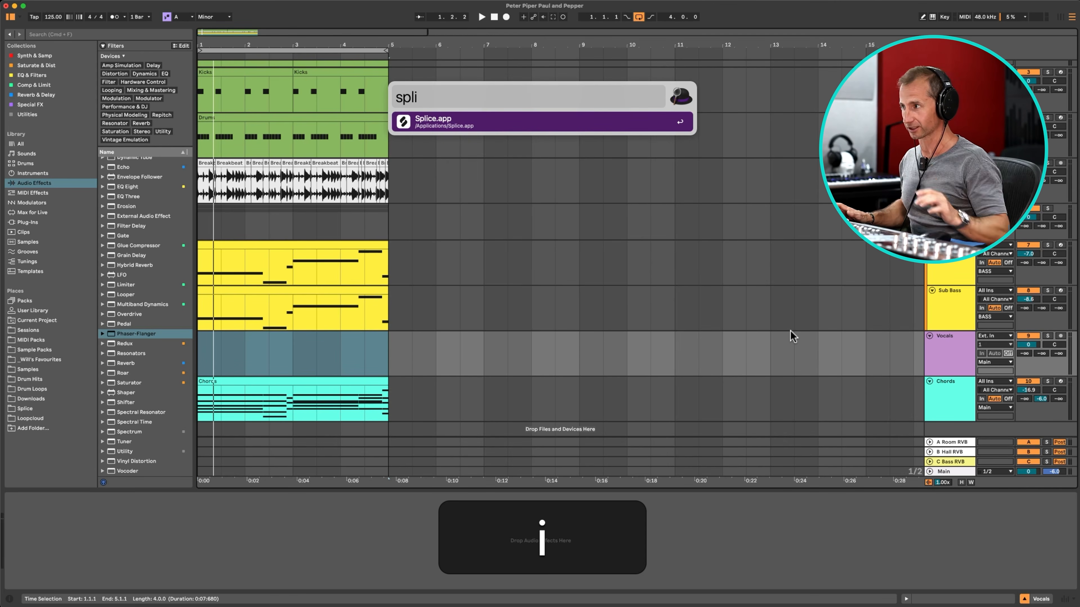
pyautogui.press('Return')
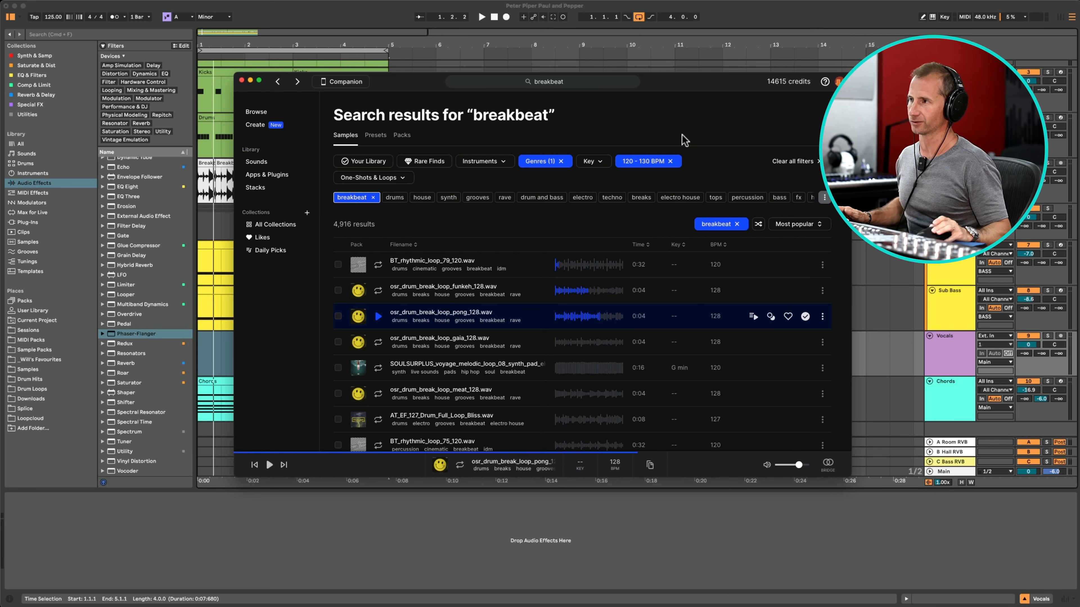
pyautogui.click(586, 82)
pyautogui.write('v')
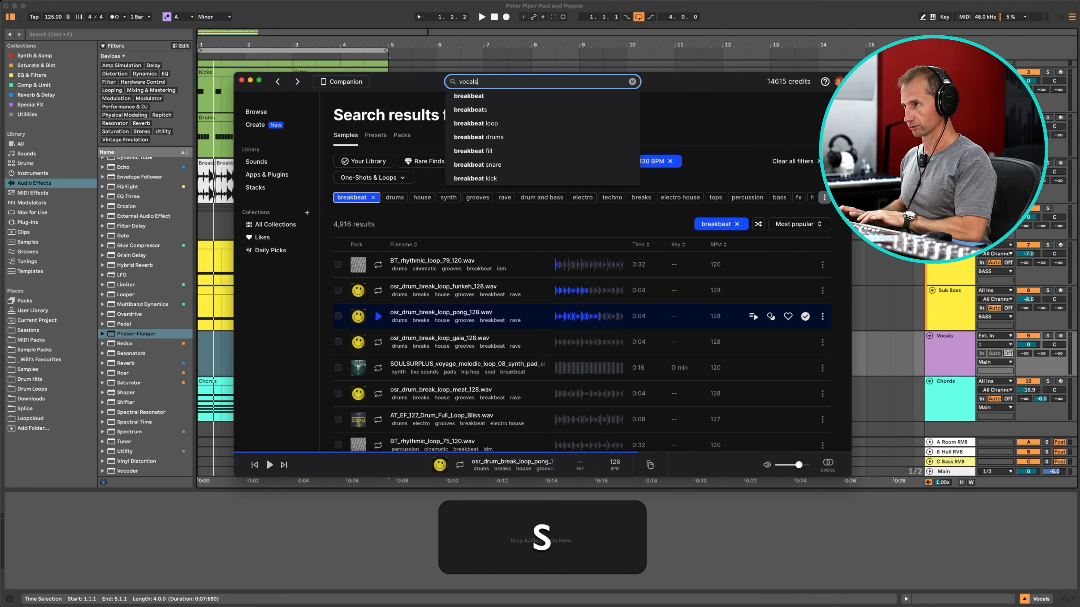
pyautogui.write('ocals')
pyautogui.press('Return')
pyautogui.write('rave')
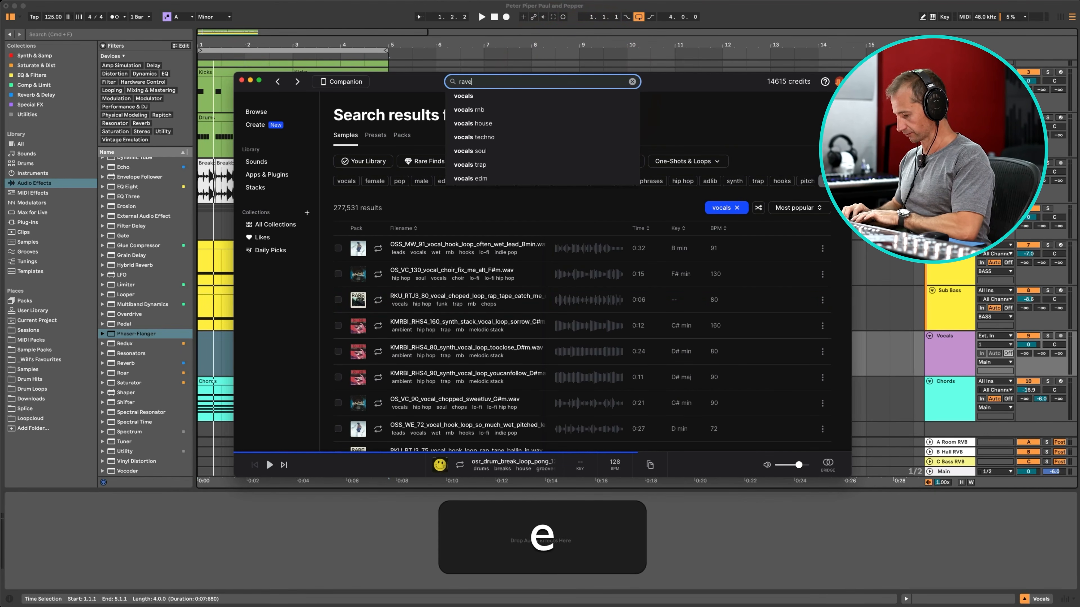
pyautogui.press('Return')
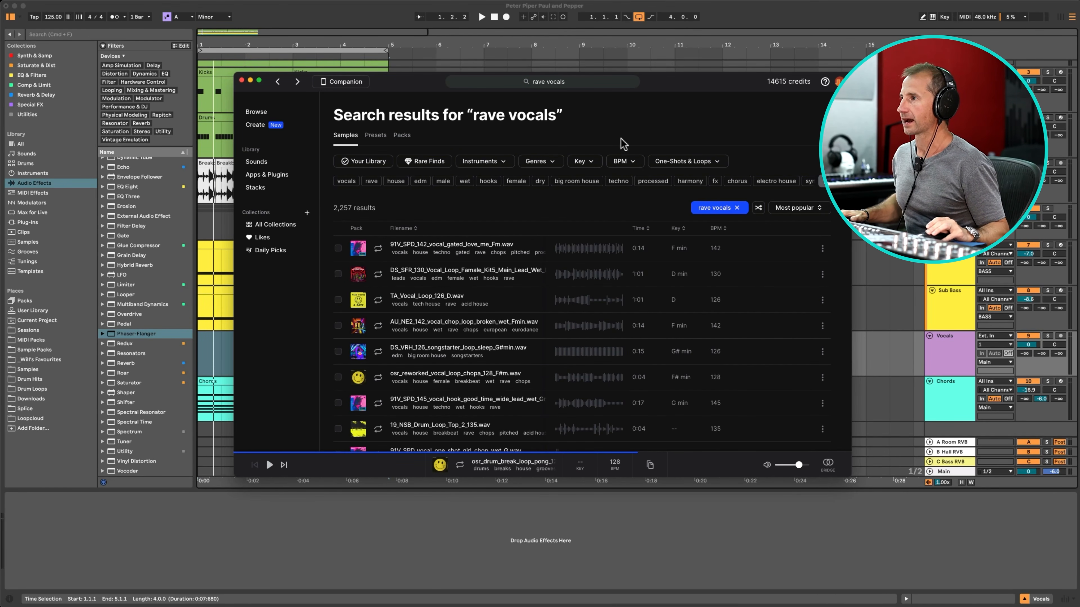
# Step: Filter the rave vocals results to the key of A minor and the female tag
pyautogui.click(578, 162)
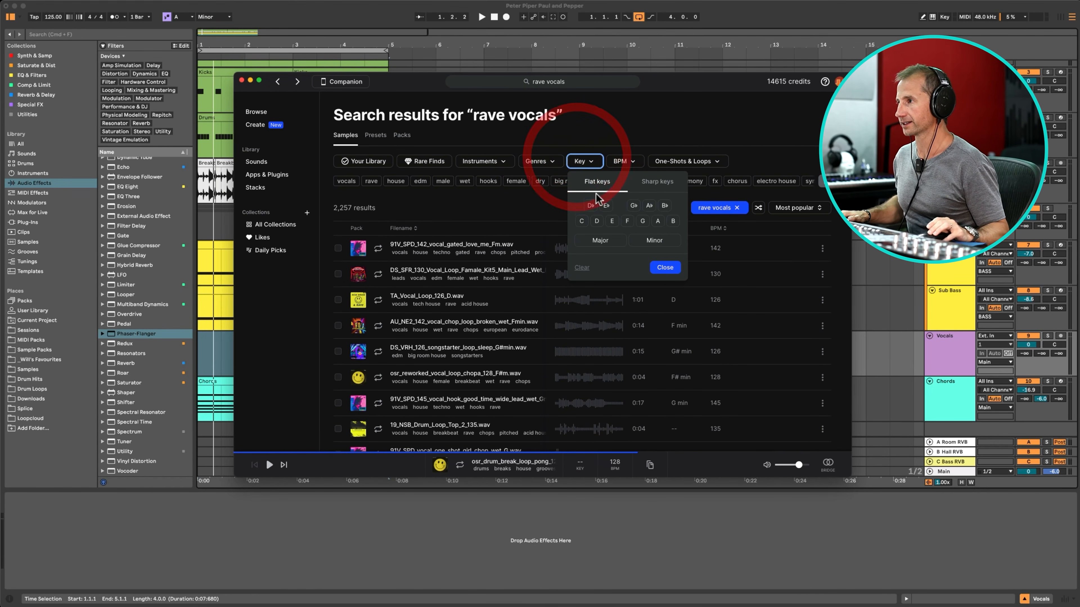
pyautogui.click(657, 241)
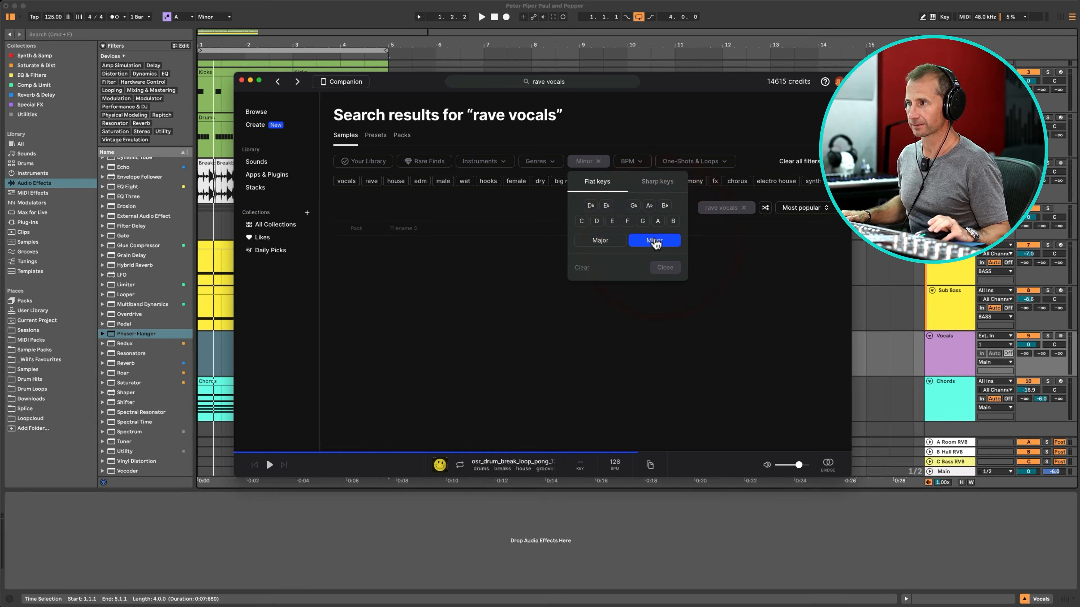
pyautogui.click(658, 222)
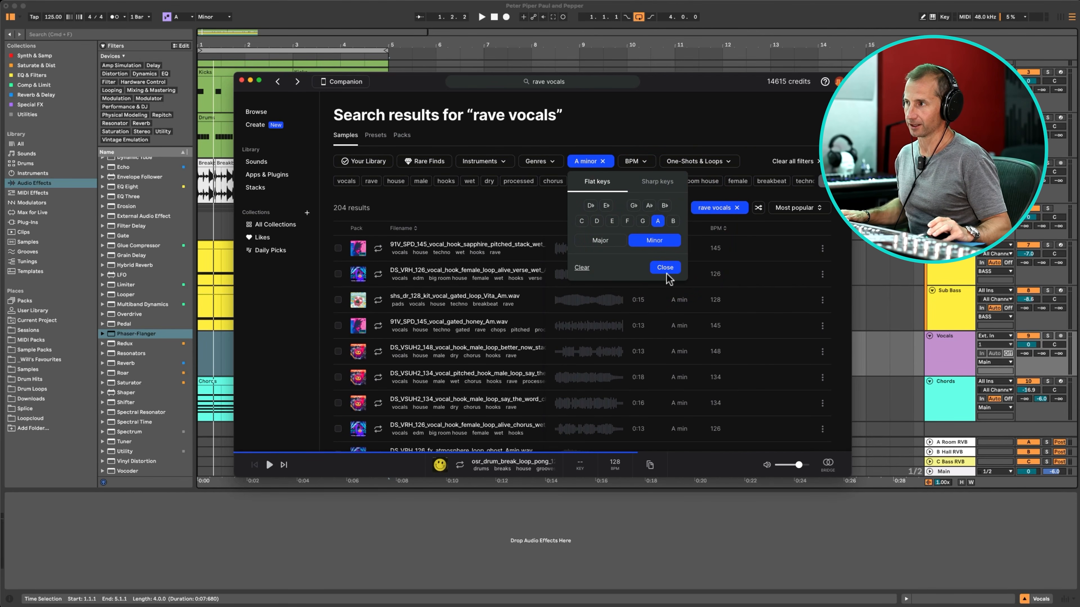
pyautogui.click(666, 268)
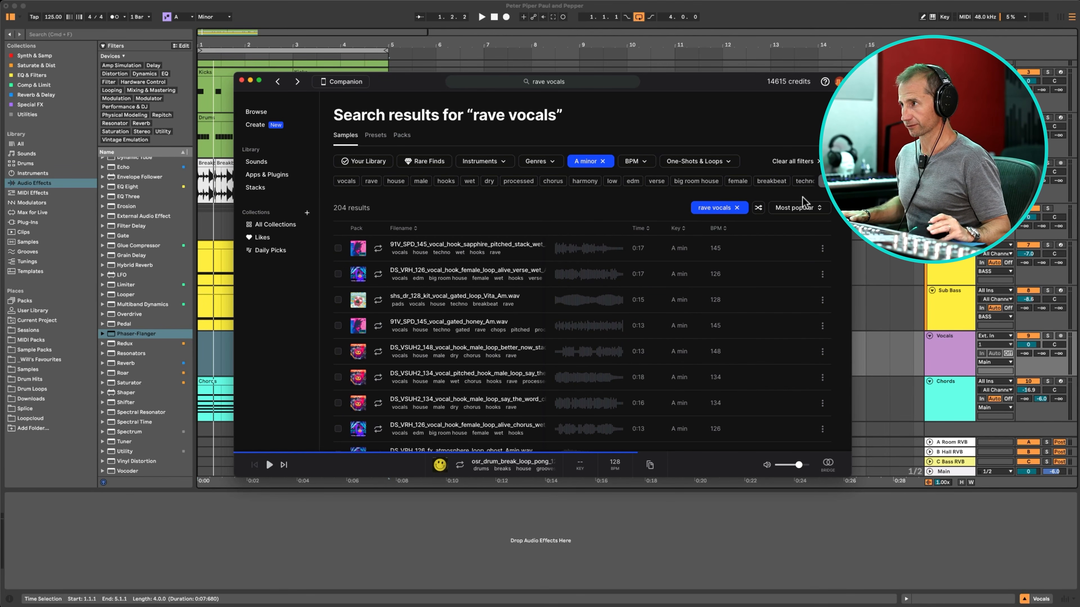
pyautogui.click(822, 184)
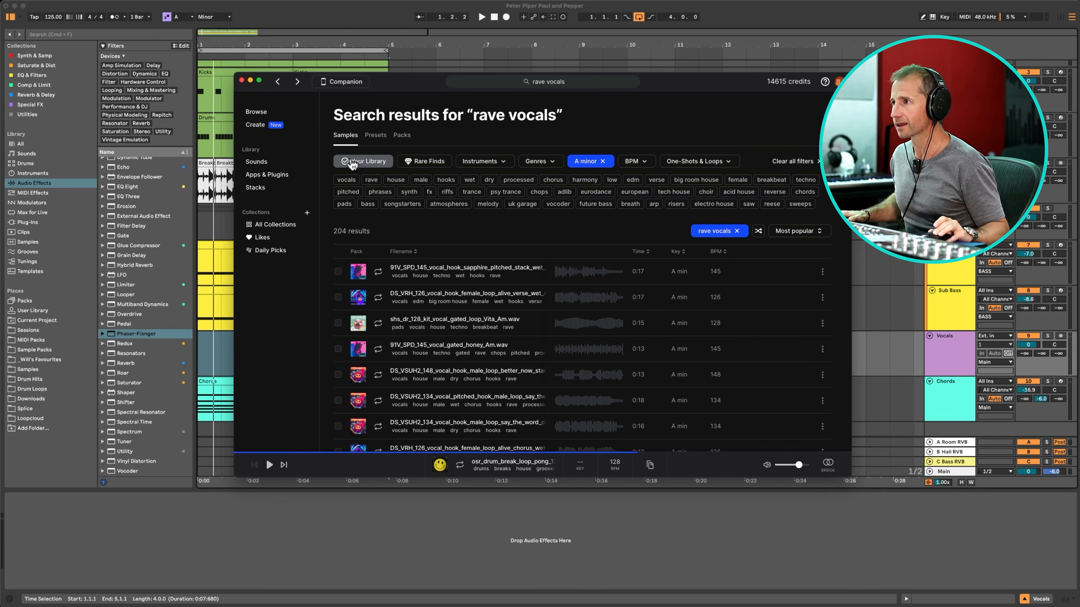
pyautogui.click(739, 180)
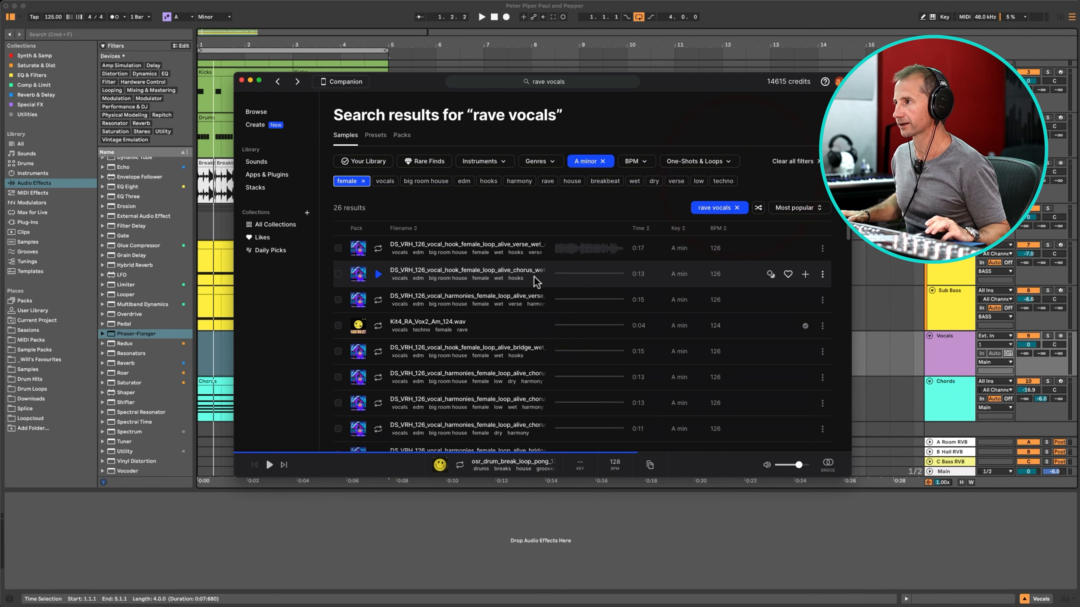
# Step: Audition several of the A minor female rave vocal loops in the search results, including osr_vocal_loop_higher_108_Am.wav
pyautogui.click(377, 249)
pyautogui.click(378, 250)
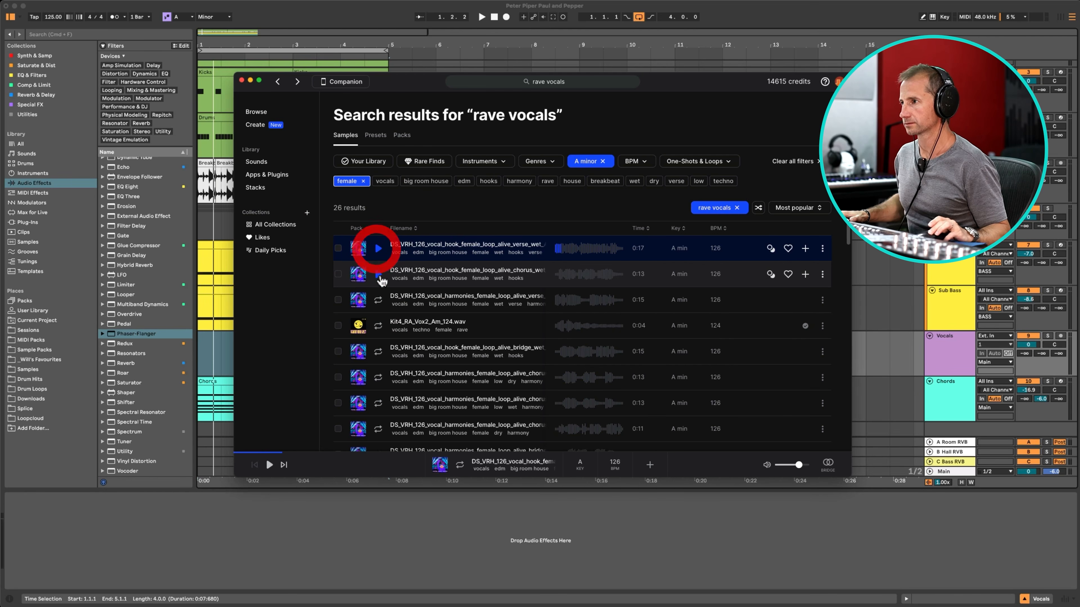
pyautogui.click(378, 326)
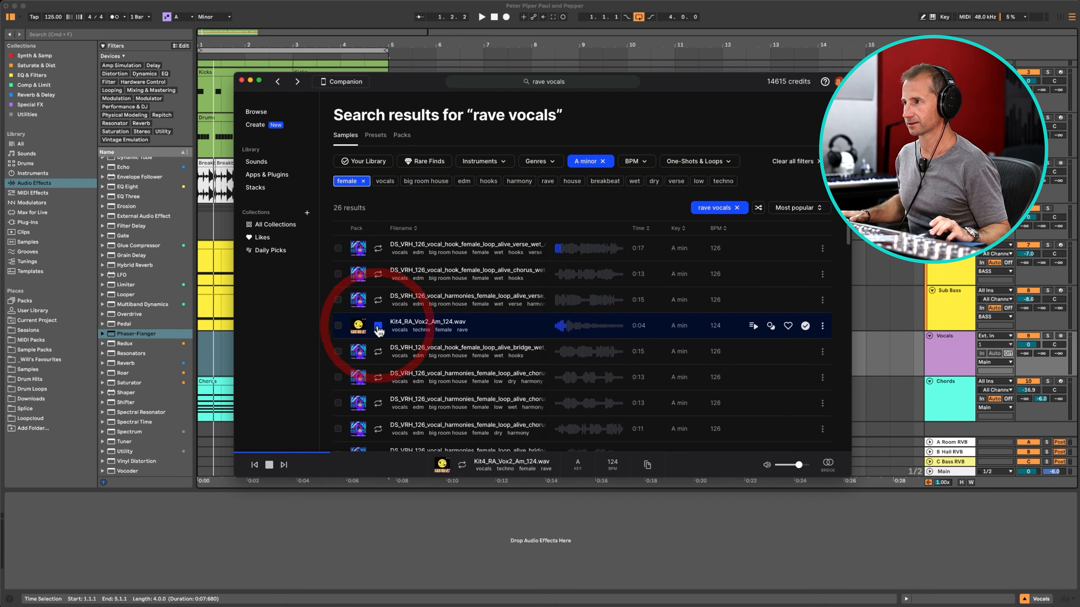
pyautogui.click(379, 318)
pyautogui.scroll(-4, 378, 318)
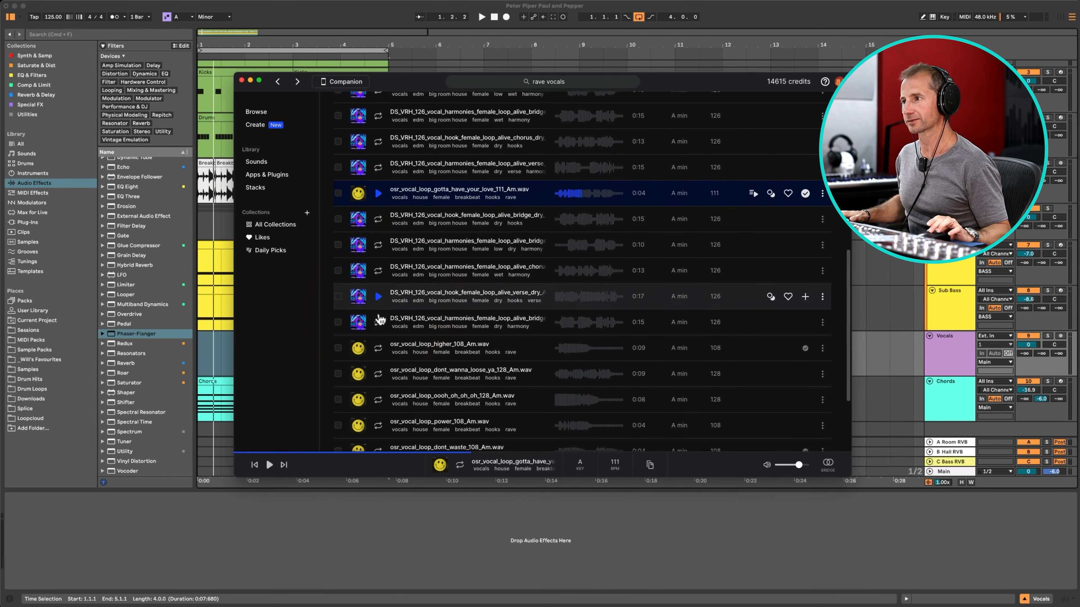
pyautogui.click(382, 308)
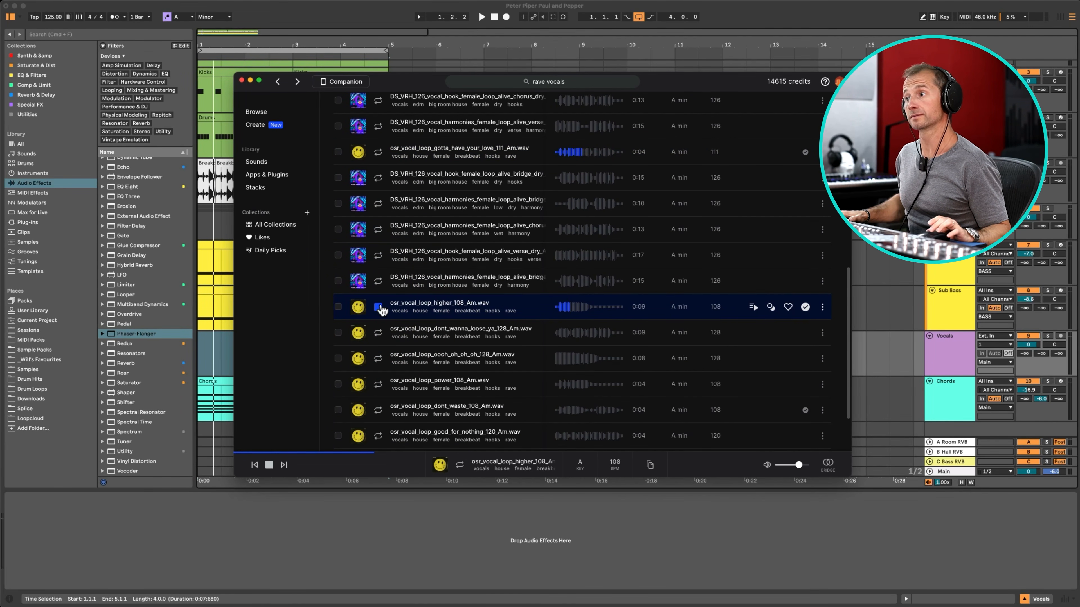
pyautogui.scroll(-3, 382, 311)
pyautogui.click(377, 297)
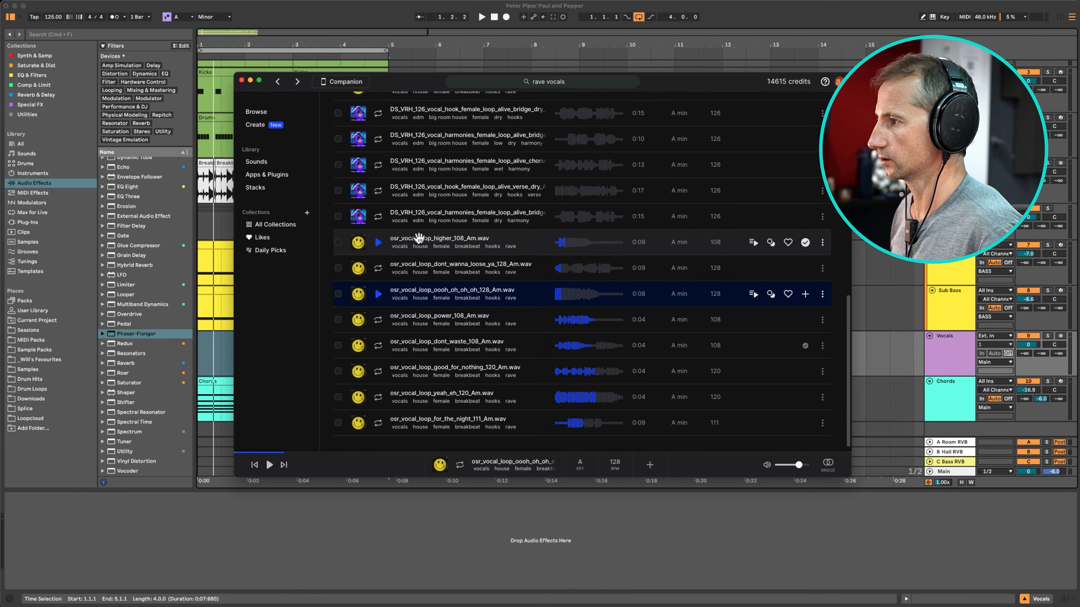
# Step: Import osr_vocal_loop_higher_108_Am.wav from Splice onto a new track below Chords, close Splice, and place the clip at 1.1.1
pyautogui.moveTo(388, 80); pyautogui.dragTo(627, 65)
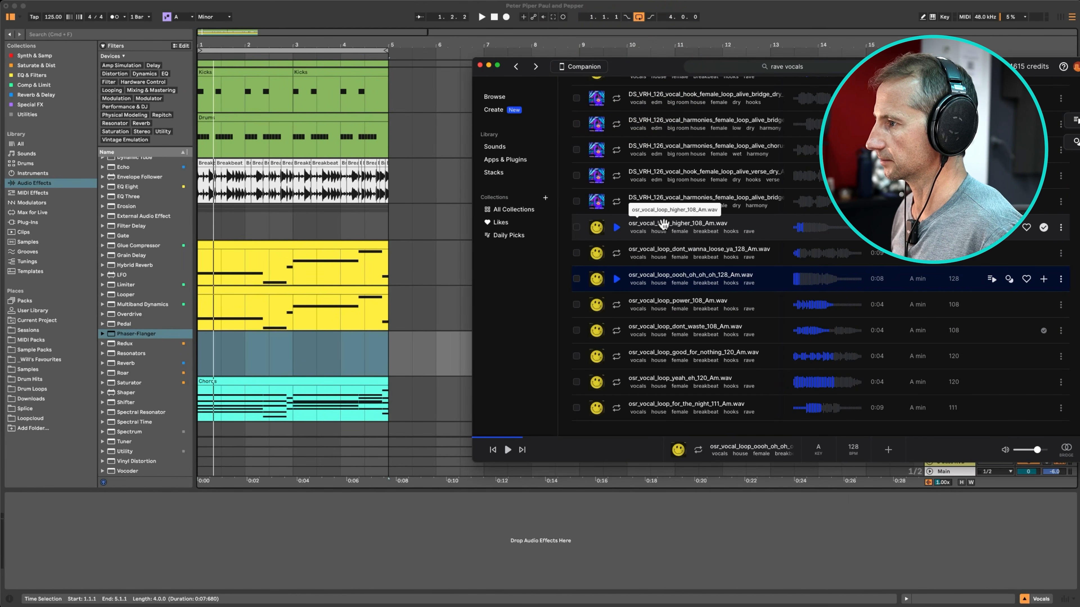
pyautogui.moveTo(663, 224); pyautogui.dragTo(403, 411)
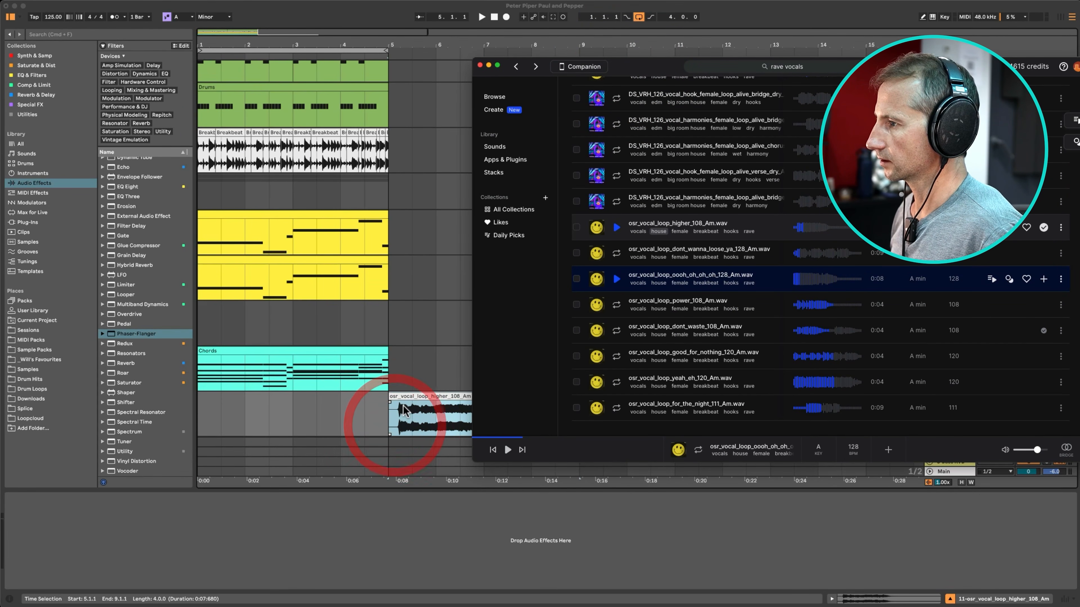
pyautogui.scroll(-2, 403, 410)
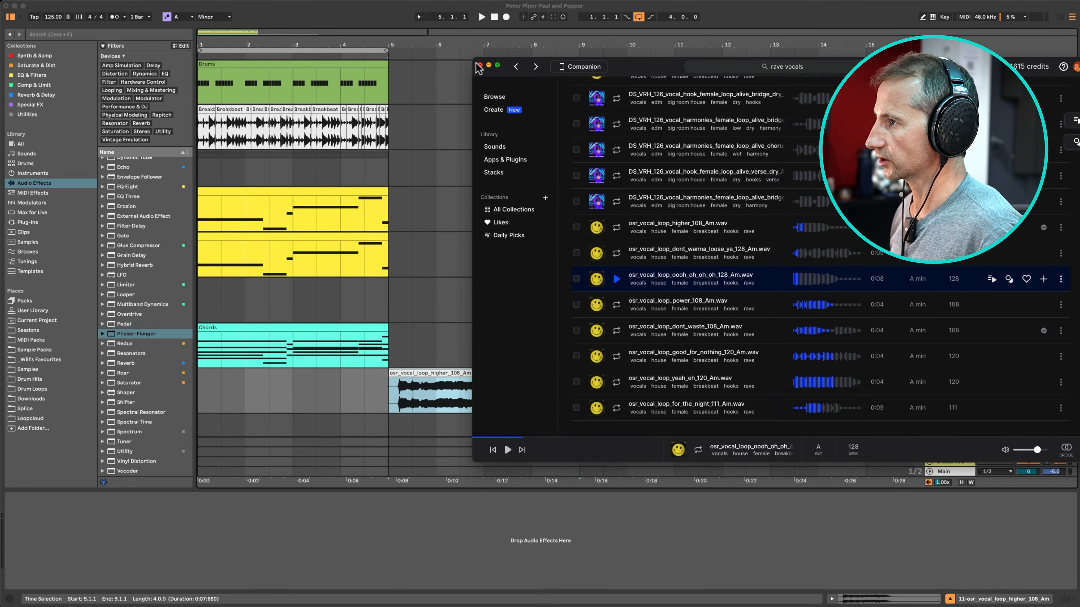
pyautogui.click(479, 66)
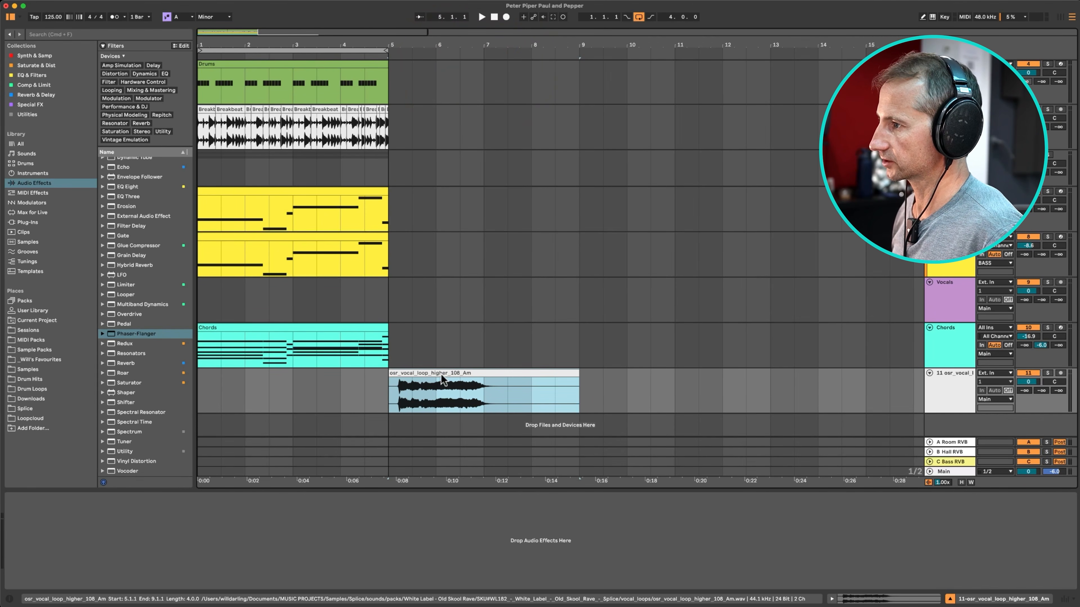
pyautogui.moveTo(389, 376); pyautogui.dragTo(227, 385)
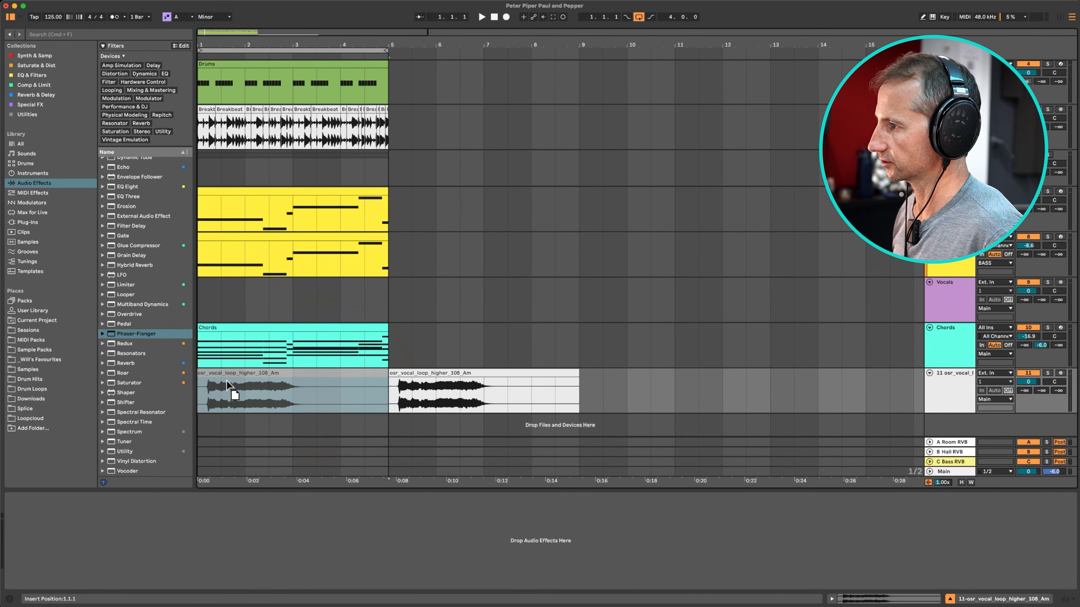
# Step: Set the warp mode of the osr_vocal_loop_higher_108_Am clip to Complex Pro
pyautogui.click(225, 380)
pyautogui.doubleClick(224, 377)
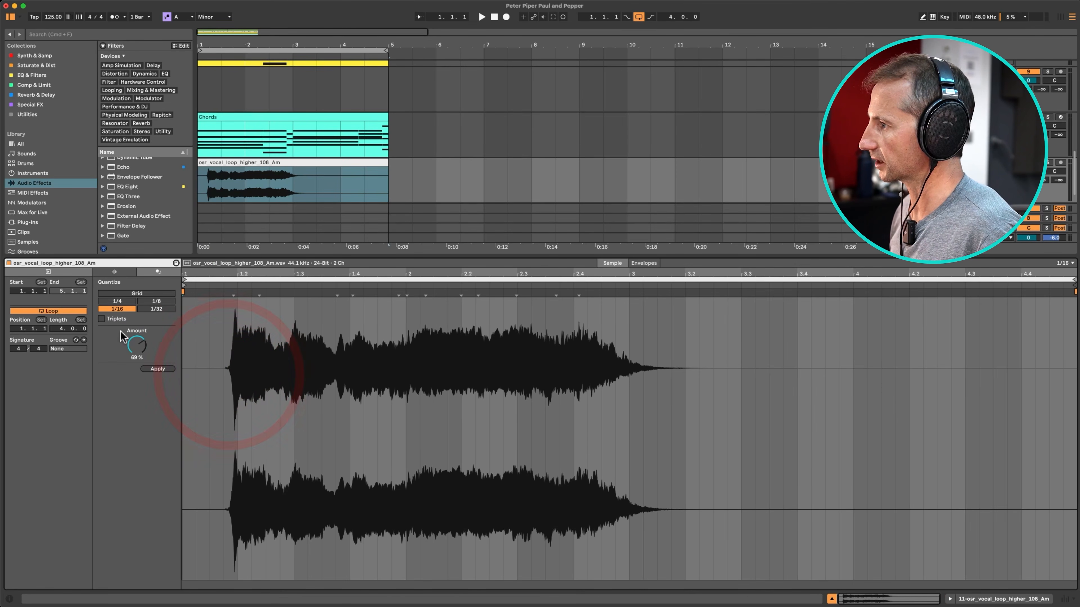
pyautogui.click(112, 272)
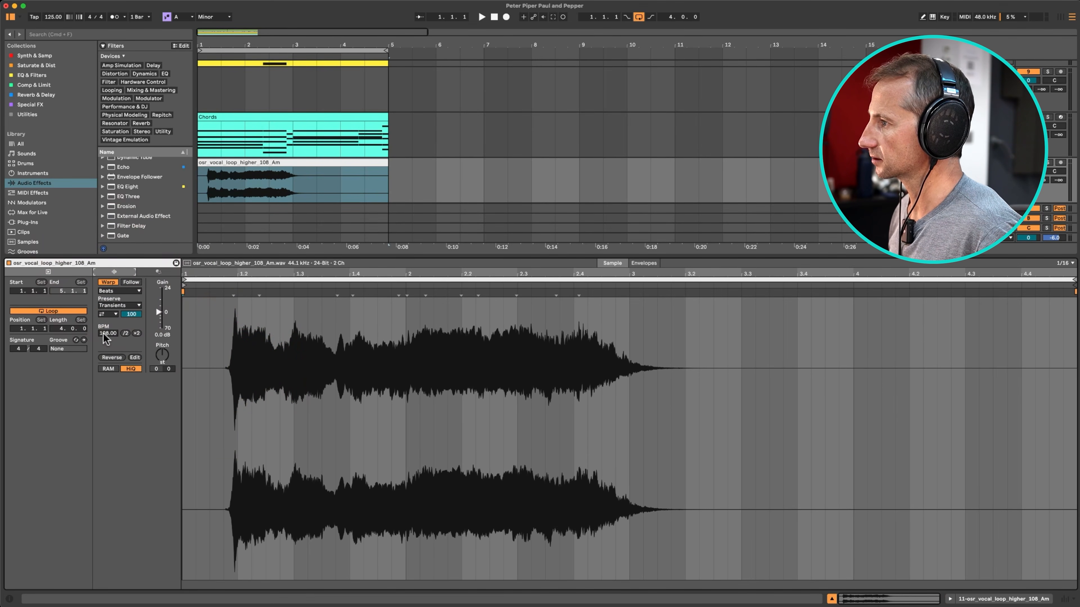
pyautogui.click(111, 290)
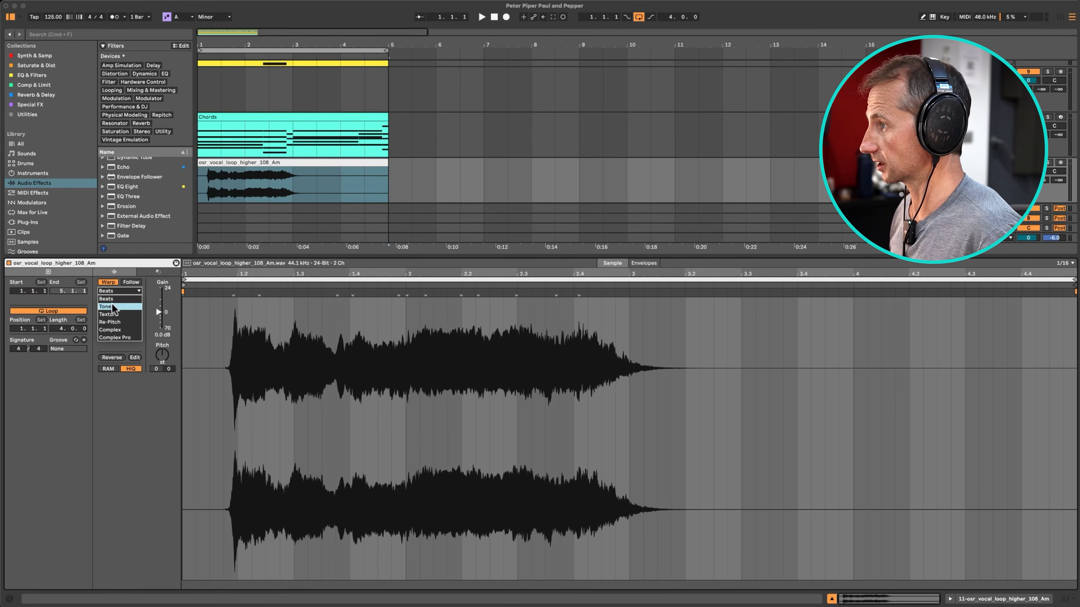
pyautogui.click(121, 336)
# Step: Lower the imported vocal loop track's volume to -13.2 dB and play it with the full arrangement
pyautogui.hotkey('shift', 'Tab')
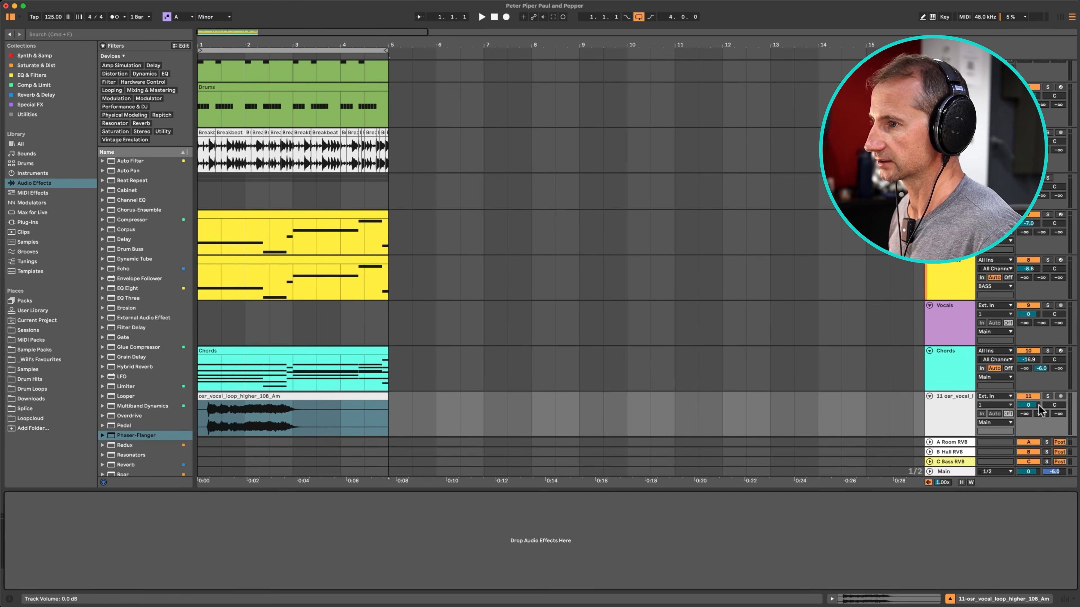
pyautogui.moveTo(1029, 405)
pyautogui.mouseDown()
pyautogui.moveTo(1029, 415)
pyautogui.moveTo(1030, 405)
pyautogui.mouseUp()
pyautogui.press('space')
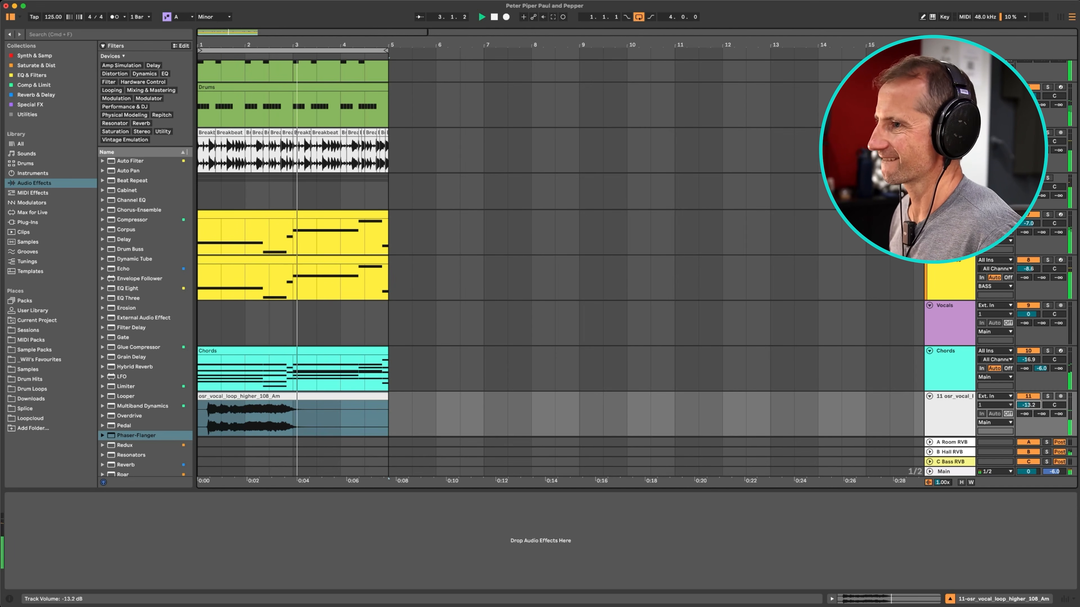
# Step: In the Chords clip, raise the first chord's F2 and G2 notes by an octave to F3 and G3 and play it
pyautogui.click(951, 357)
pyautogui.doubleClick(328, 347)
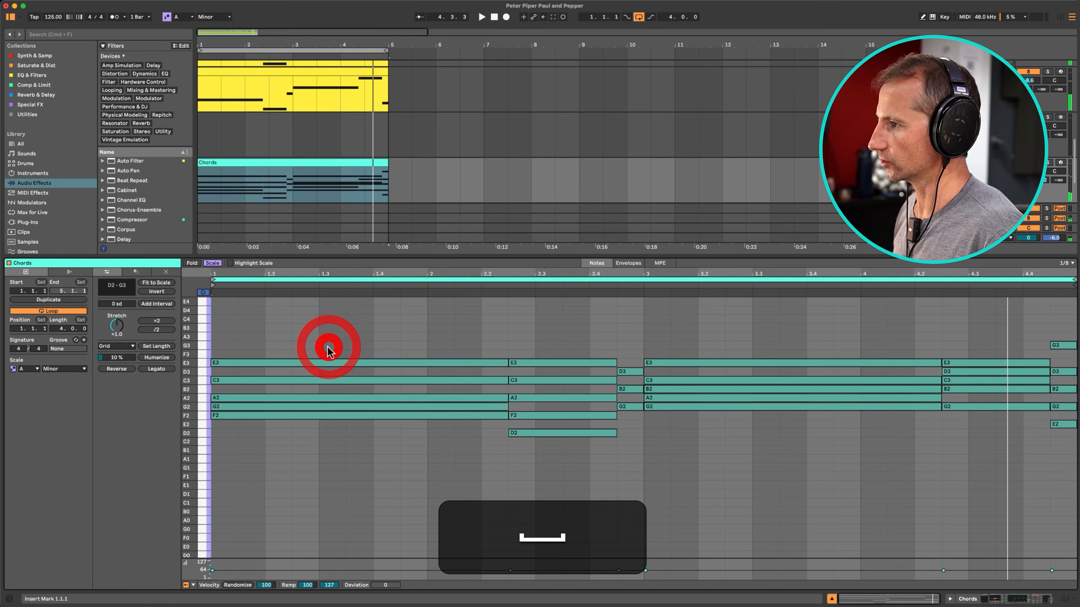
pyautogui.click(322, 417)
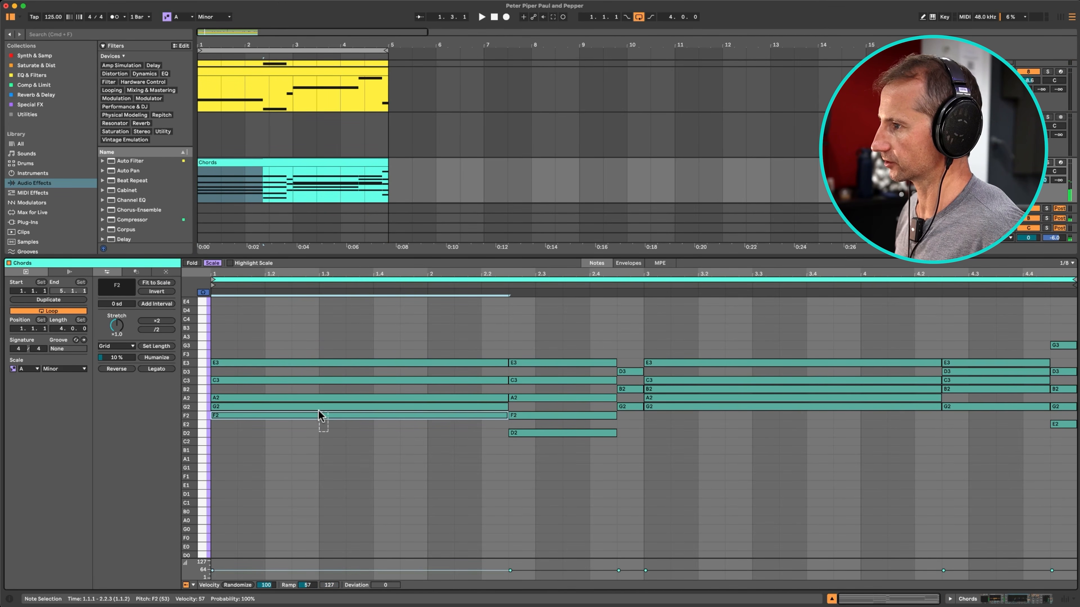
pyautogui.keyDown('shift'); pyautogui.click(315, 408); pyautogui.keyUp('shift')
pyautogui.hotkey('shift', 'Up')
pyautogui.hotkey('shift', 'space')
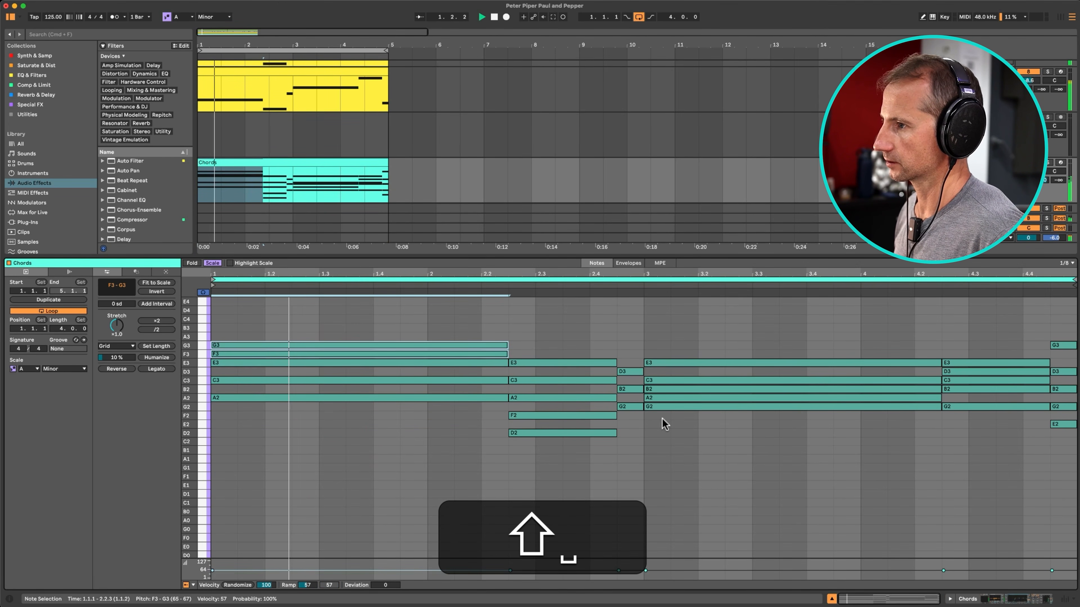
# Step: Raise D2, F2 and A2 in the second chord and G2 and A2 in the chord at bar 3 by an octave, and play the clip
pyautogui.moveTo(583, 458); pyautogui.dragTo(540, 399)
pyautogui.hotkey('shift', 'Up')
pyautogui.click(672, 408)
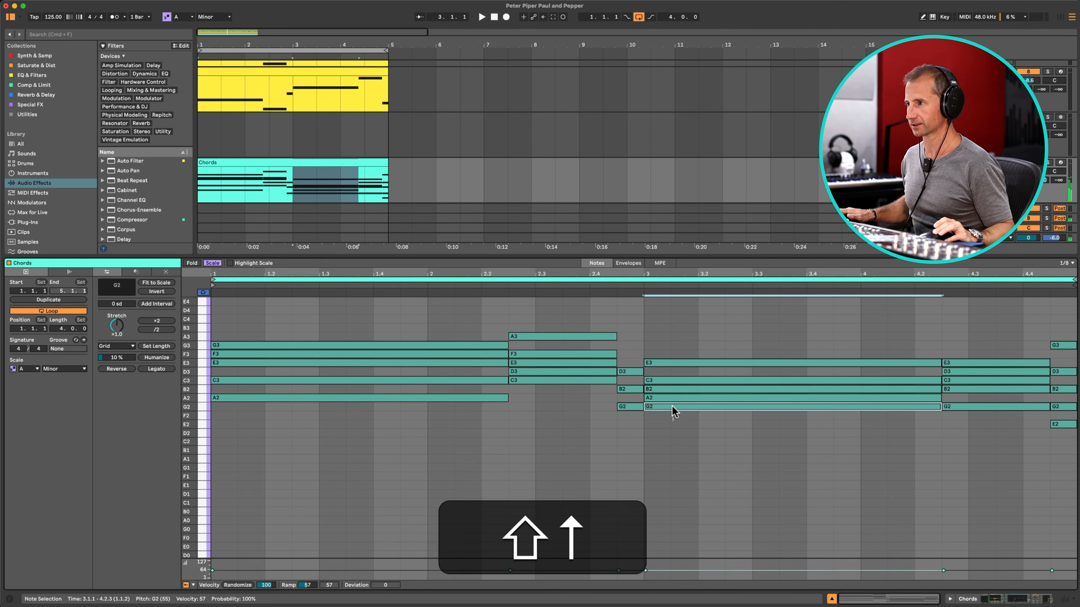
pyautogui.keyDown('shift'); pyautogui.click(667, 398); pyautogui.keyUp('shift')
pyautogui.hotkey('shift', 'Up')
pyautogui.hotkey('shift', 'space')
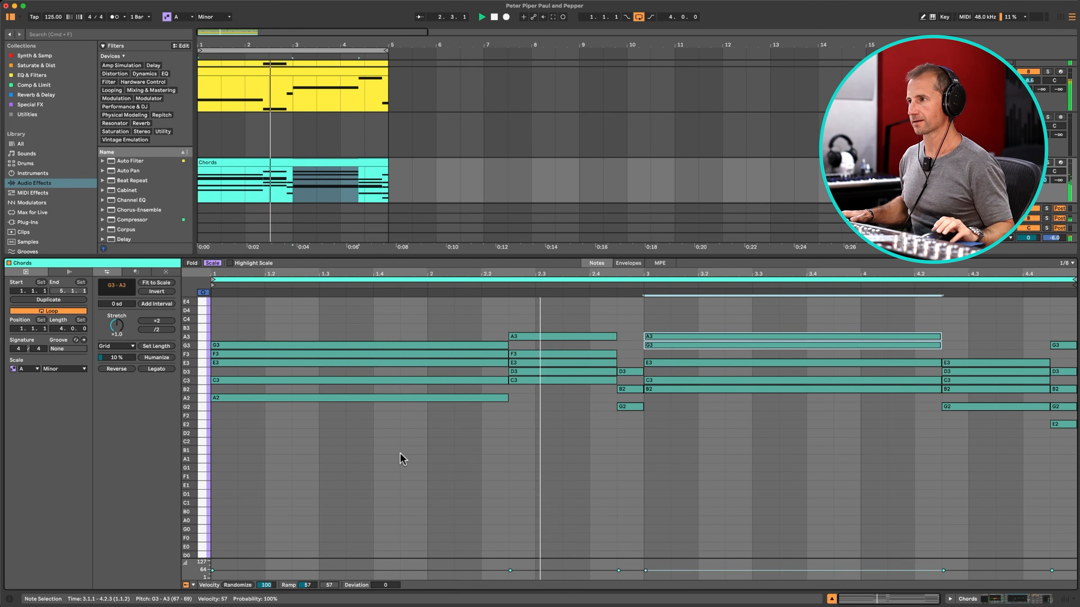
# Step: Raise G2 and B2 in the chord at 4.2.3 and E2 and G2 in the clip's final chord by an octave
pyautogui.click(965, 407)
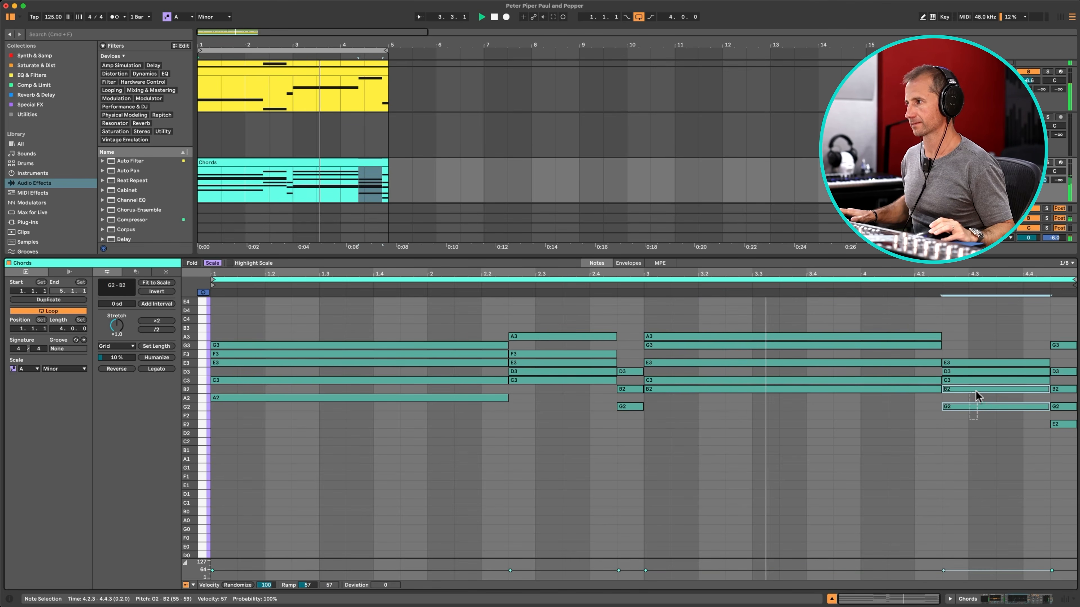
pyautogui.keyDown('shift'); pyautogui.click(977, 389); pyautogui.keyUp('shift')
pyautogui.hotkey('shift', 'Up')
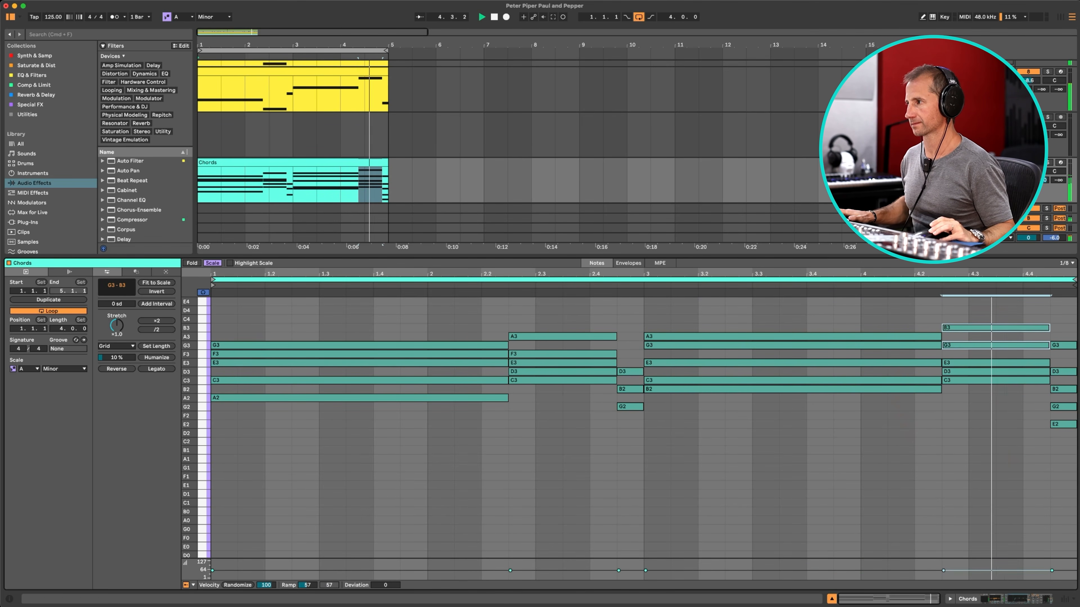
pyautogui.click(1063, 424)
pyautogui.keyDown('shift'); pyautogui.click(1055, 406); pyautogui.keyUp('shift')
pyautogui.hotkey('shift', 'Up')
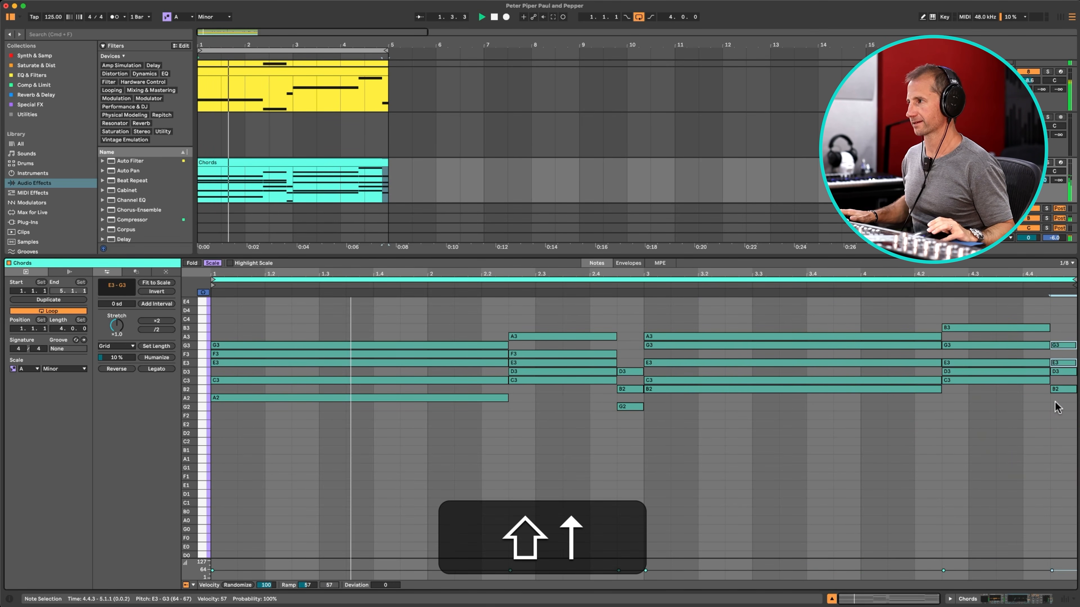
pyautogui.hotkey('shift', 'Up')
pyautogui.hotkey('shift', 'Down')
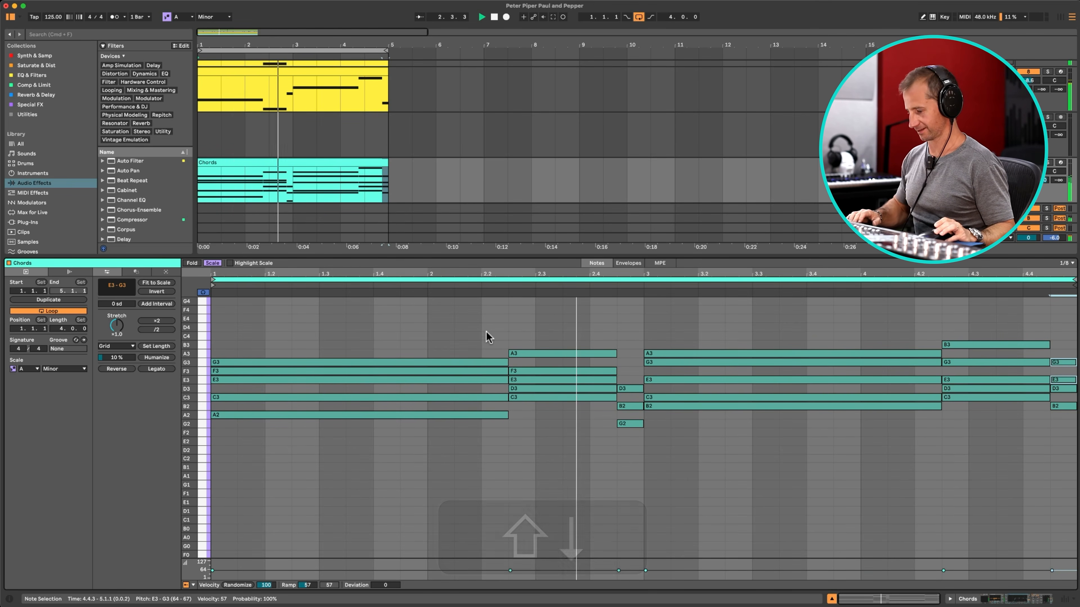
pyautogui.hotkey('shift', 'Tab')
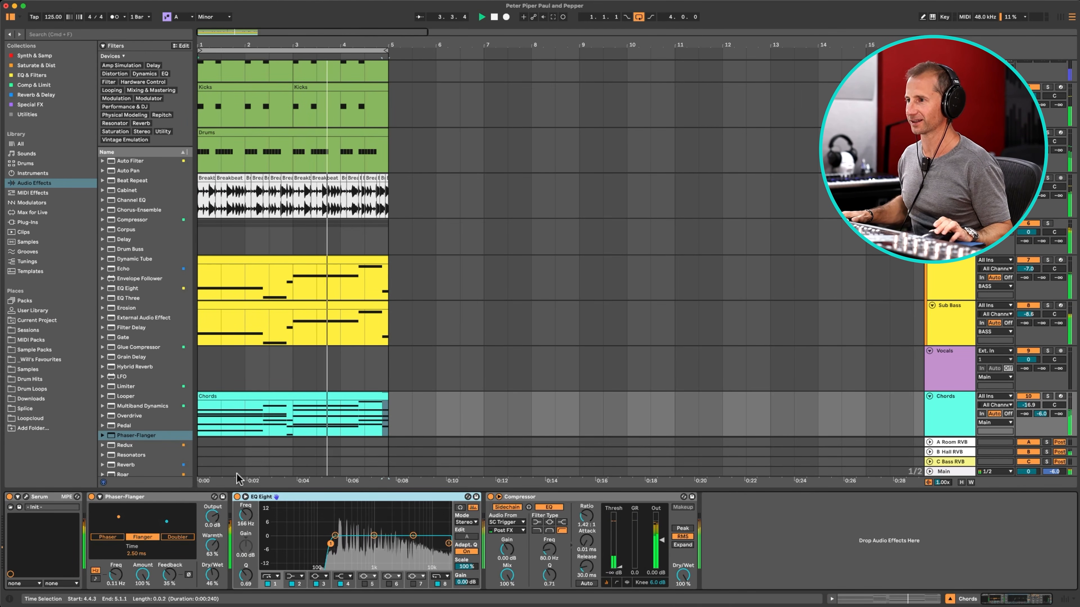
# Step: Try transposing all notes of the Chords clip up an octave during playback, and undo the transposition
pyautogui.click(248, 401)
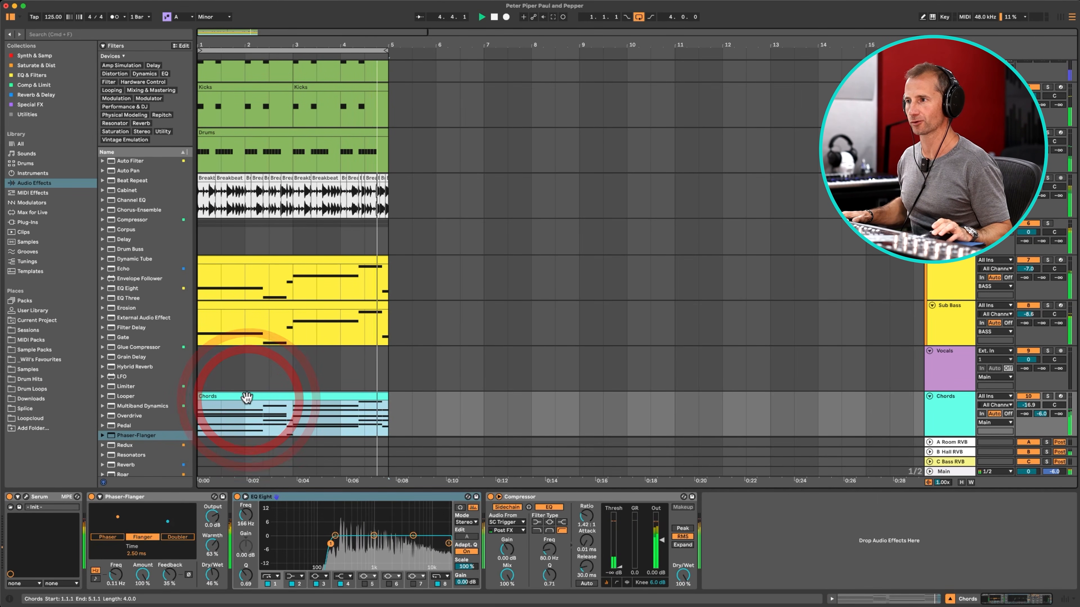
pyautogui.doubleClick(249, 402)
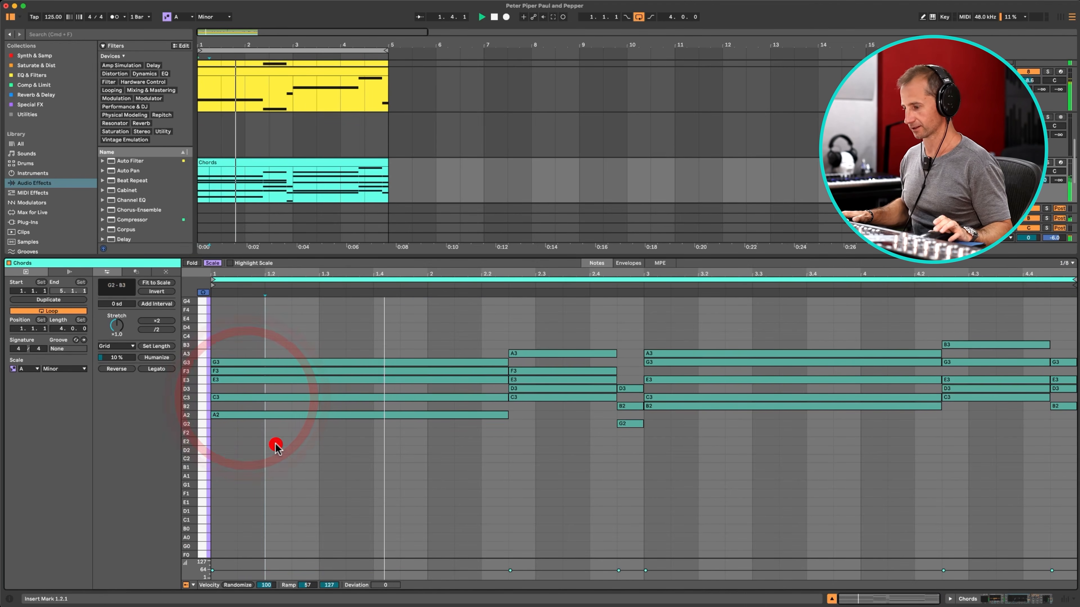
pyautogui.press('super+a')
pyautogui.press('shift+super+Up')
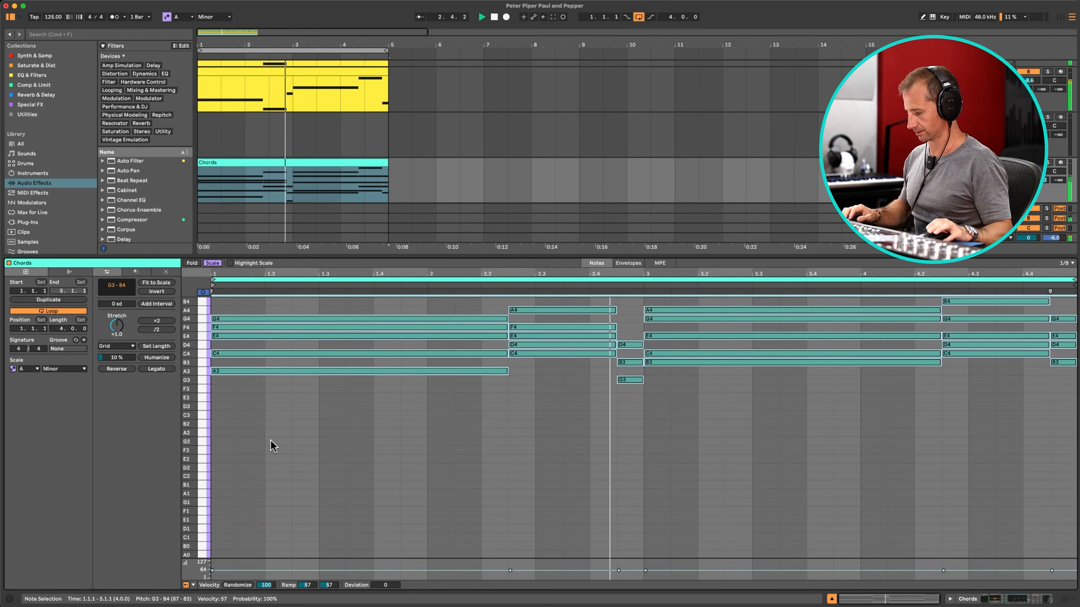
pyautogui.press('super+z')
pyautogui.press('shift+super+Tab')
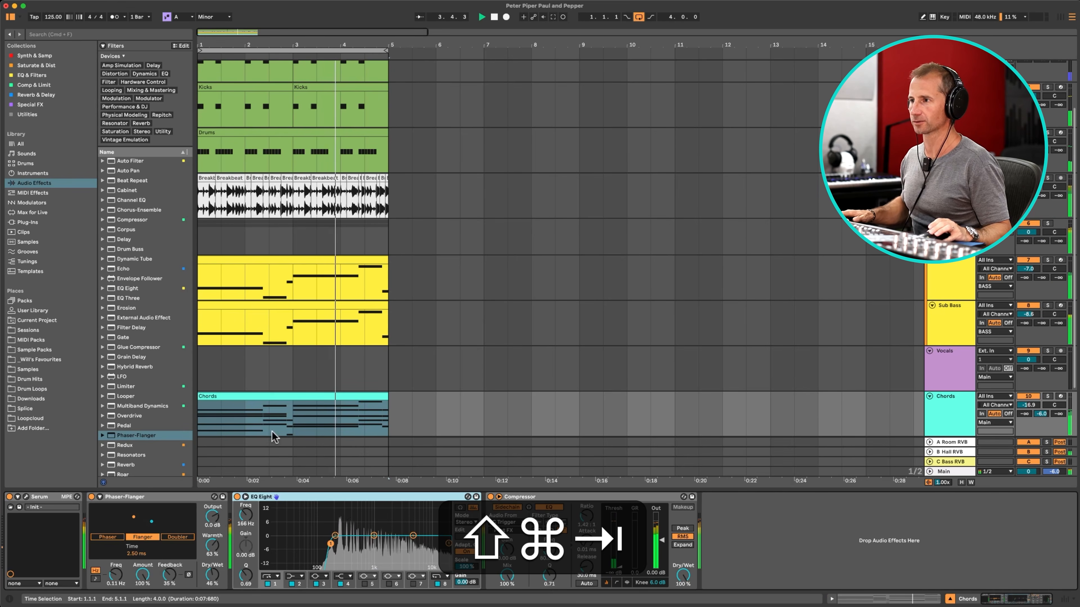
# Step: Move the vocal loop clip onto the Vocals track at bar 1 and delete the emptied track below Chords
pyautogui.click(934, 375)
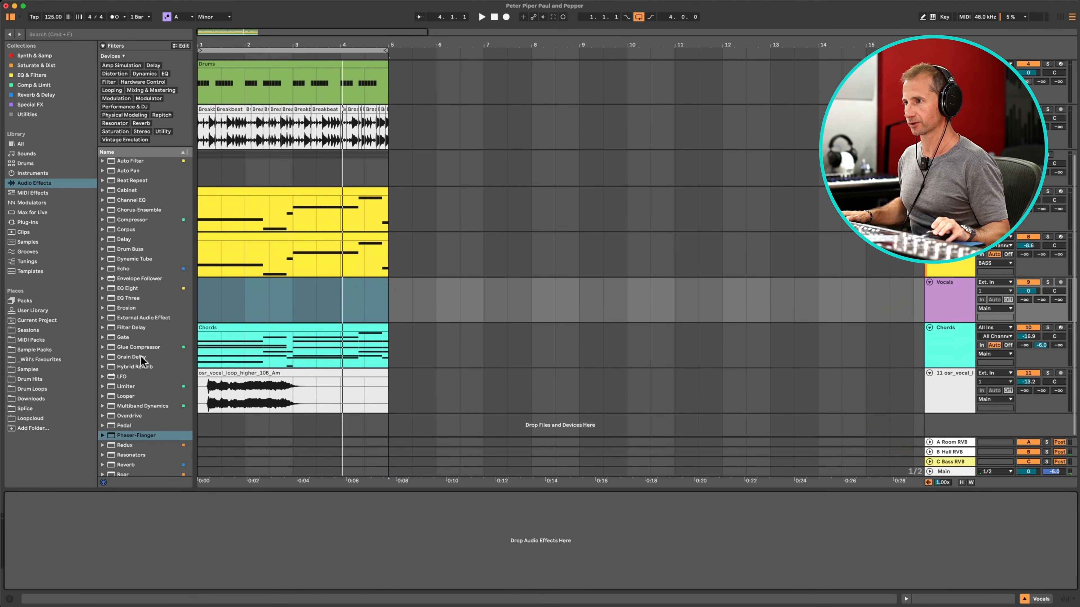
pyautogui.moveTo(231, 396); pyautogui.dragTo(230, 308)
pyautogui.press('BackSpace')
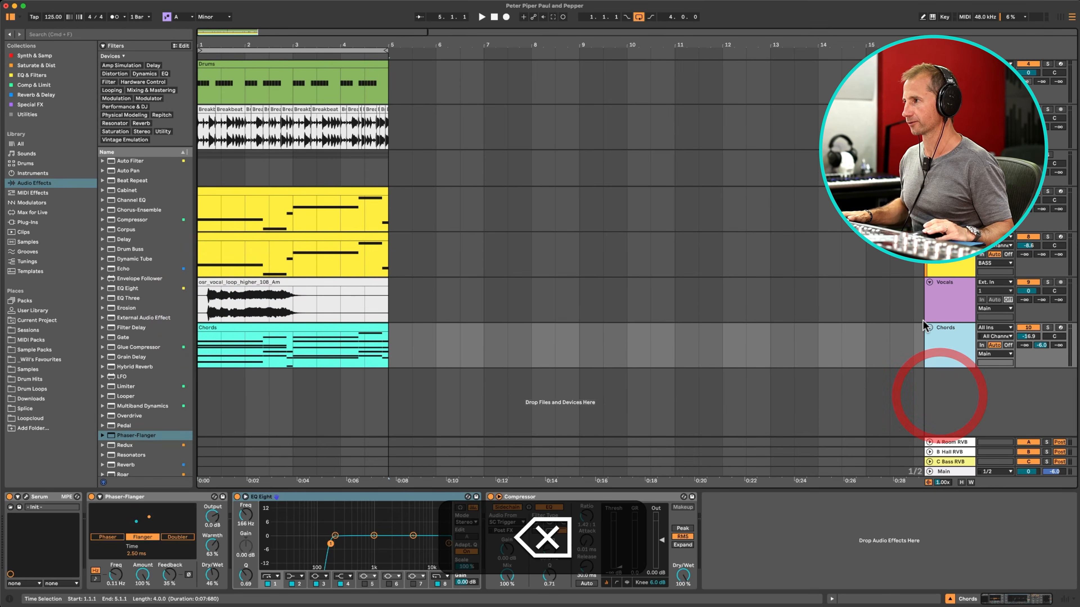
# Step: Solo the Vocals track and play the start of the vocal loop
pyautogui.click(947, 311)
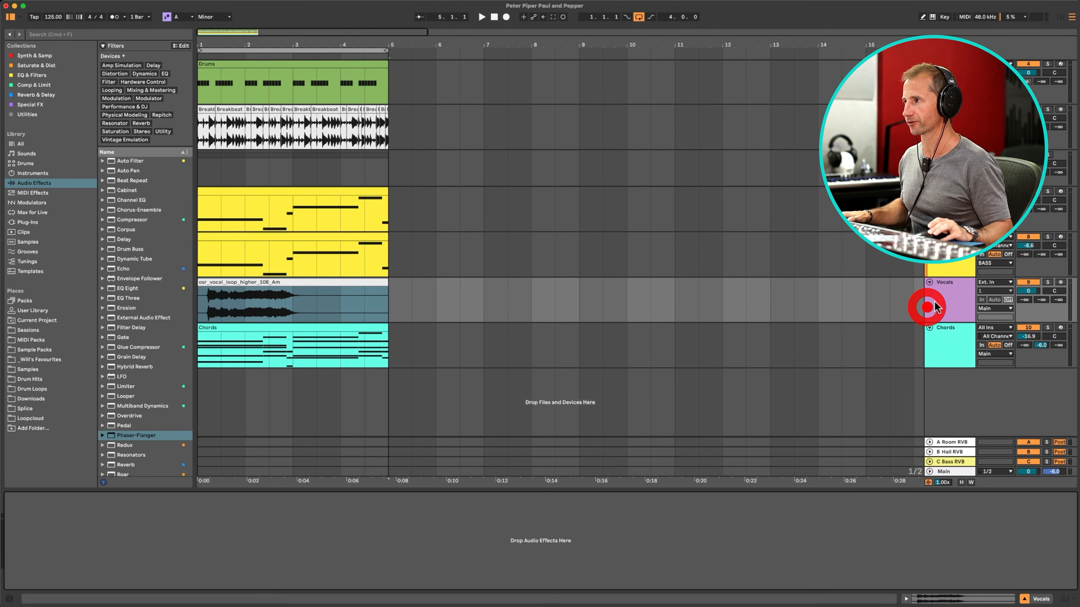
pyautogui.click(1048, 285)
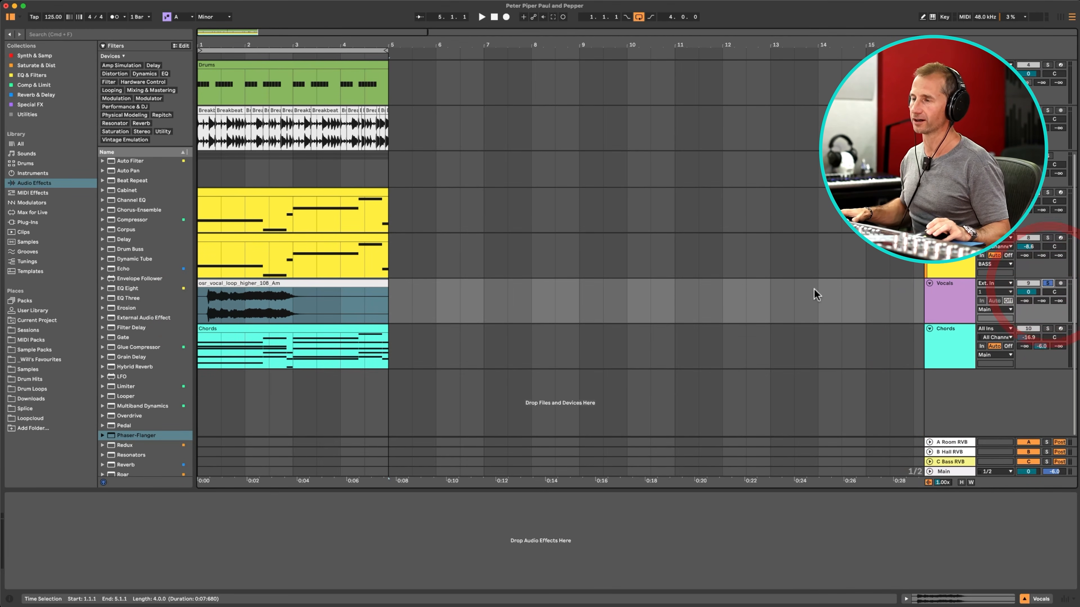
pyautogui.press('space')
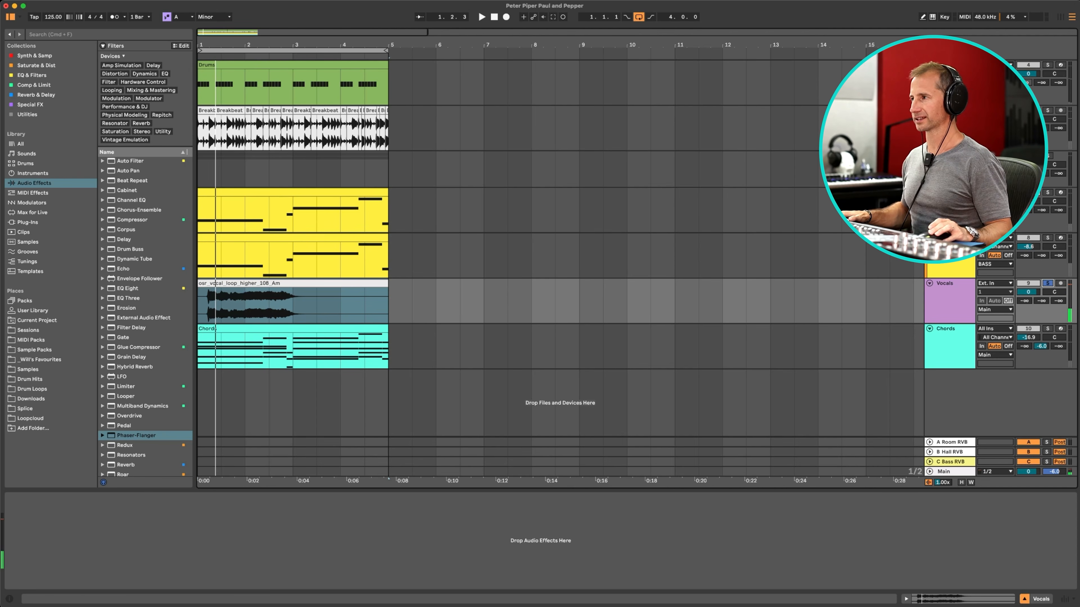
pyautogui.press('space')
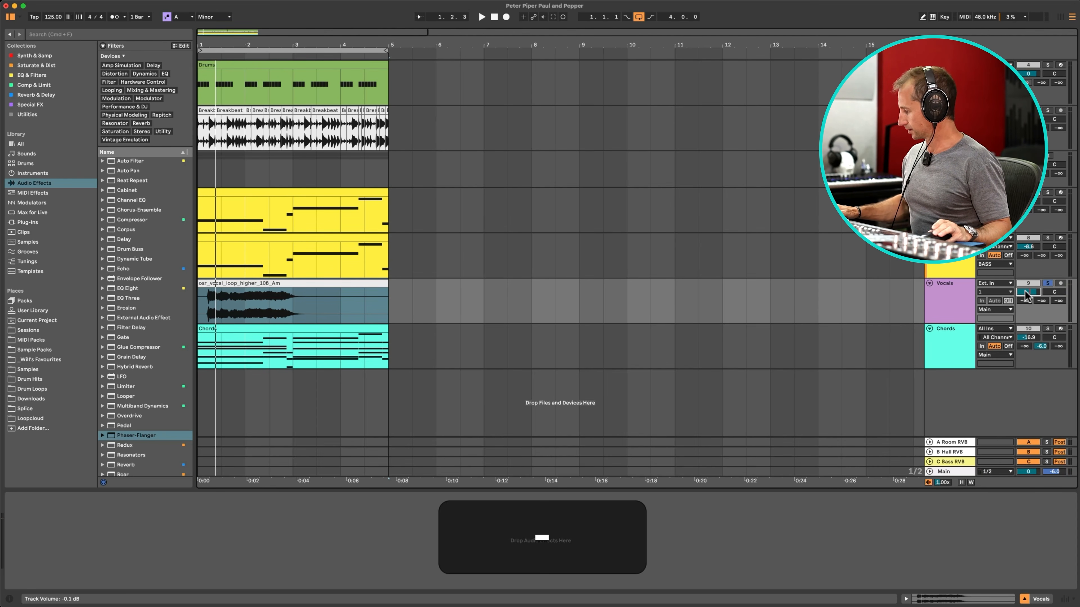
# Step: Set the Vocals track volume to -14.2 dB during playback and add a Glue Compressor to the track
pyautogui.press('space')
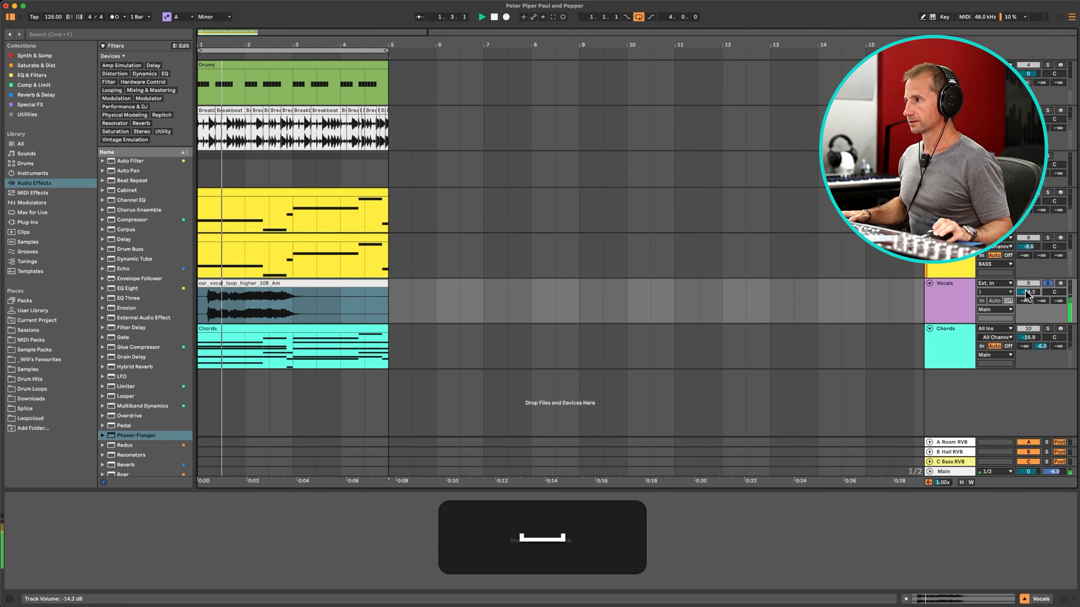
pyautogui.click(34, 84)
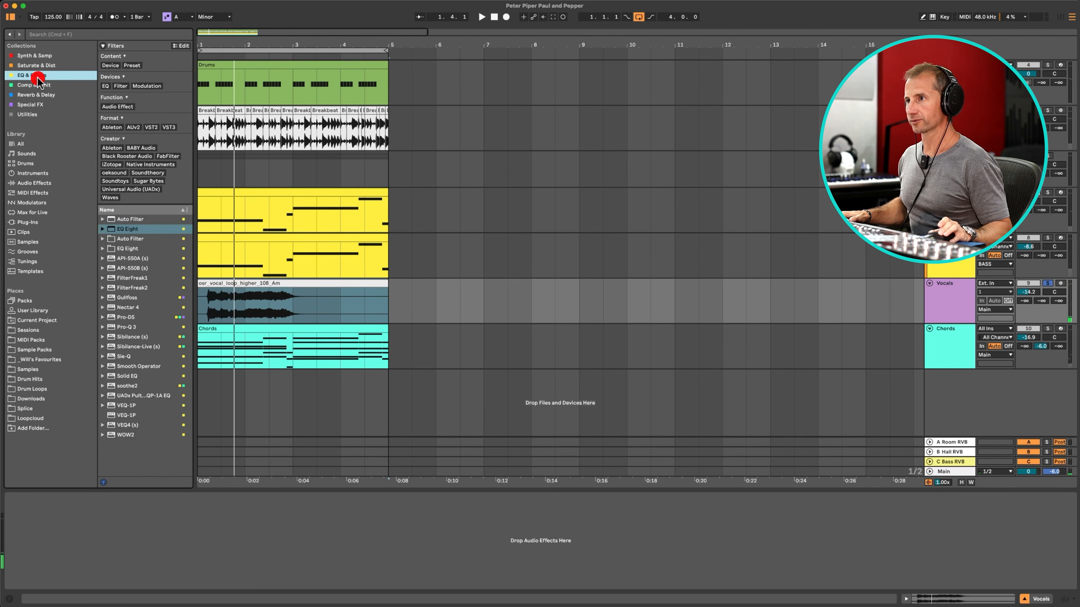
pyautogui.click(141, 229)
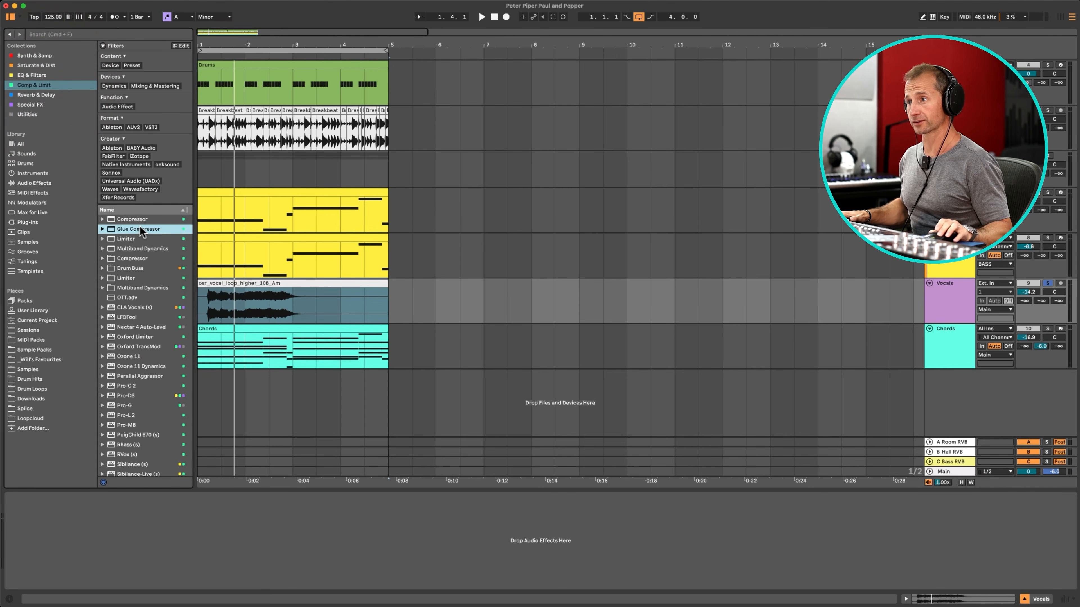
pyautogui.moveTo(228, 312); pyautogui.dragTo(225, 311)
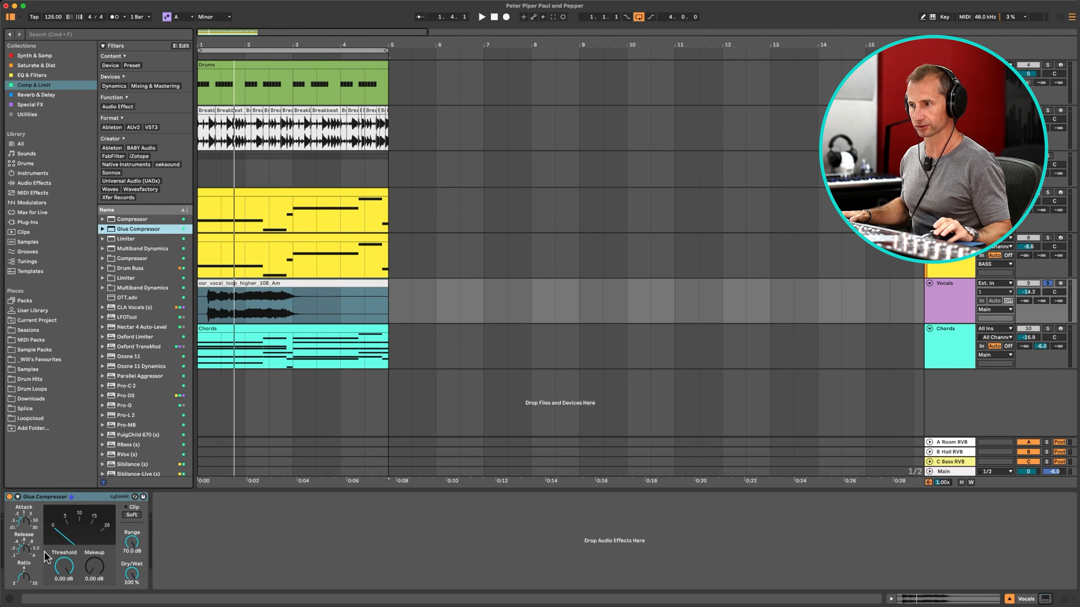
# Step: Lower the Glue Compressor's threshold while playing back the soloed vocal loop
pyautogui.moveTo(63, 566); pyautogui.dragTo(64, 604)
pyautogui.press('space')
pyautogui.press('space')
pyautogui.moveTo(66, 566); pyautogui.dragTo(66, 562)
pyautogui.press('space')
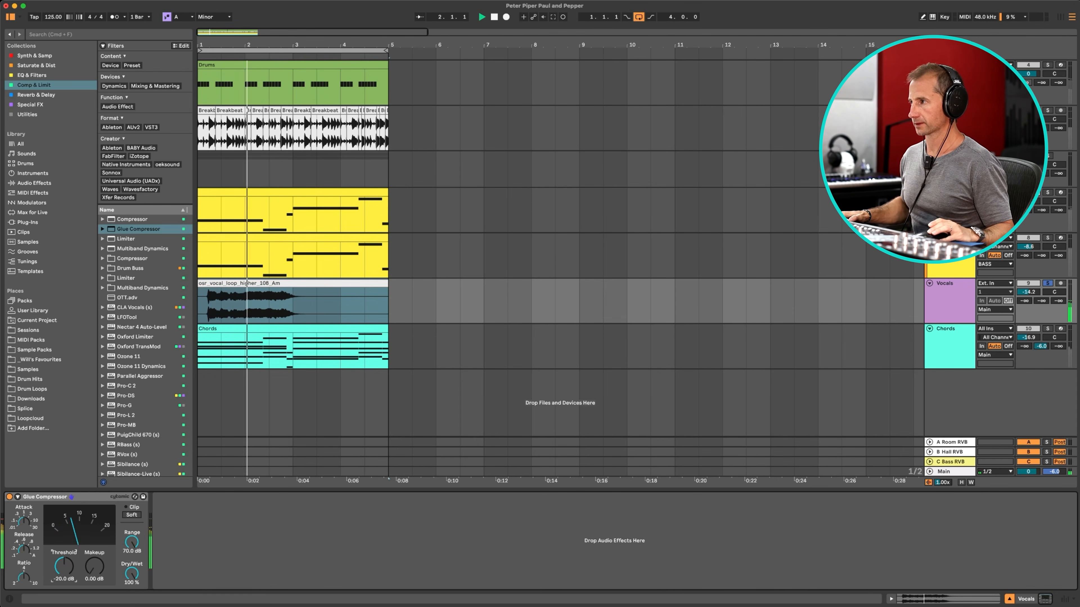
pyautogui.press('space')
# Step: Unsolo the Vocals track and raise its volume to -10.8 dB while playing the full mix
pyautogui.click(1048, 283)
pyautogui.press('space')
pyautogui.moveTo(1029, 293); pyautogui.dragTo(1029, 286)
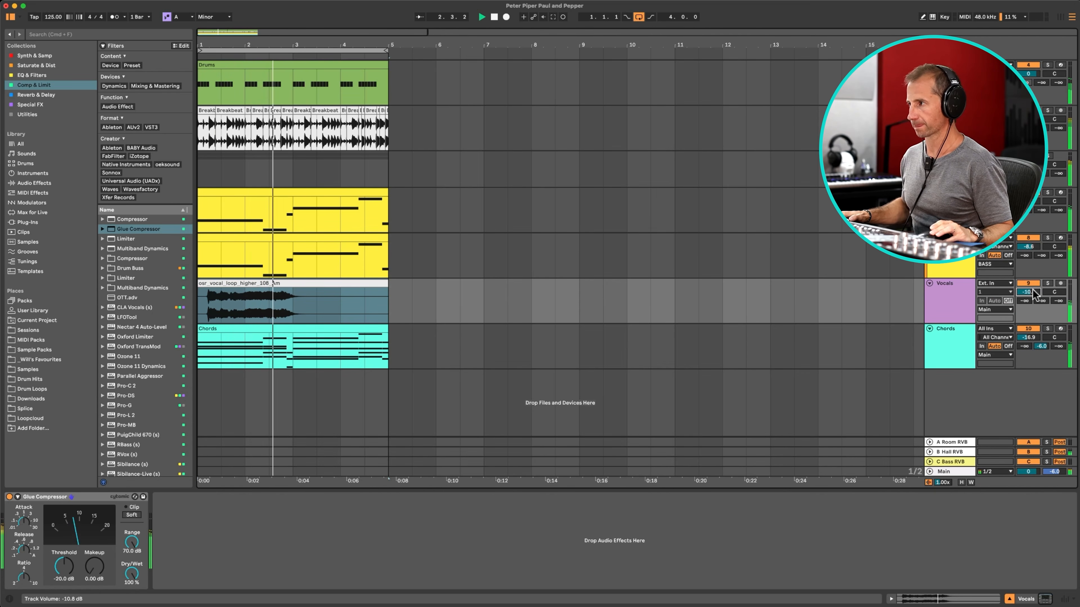
pyautogui.click(951, 296)
pyautogui.press('space')
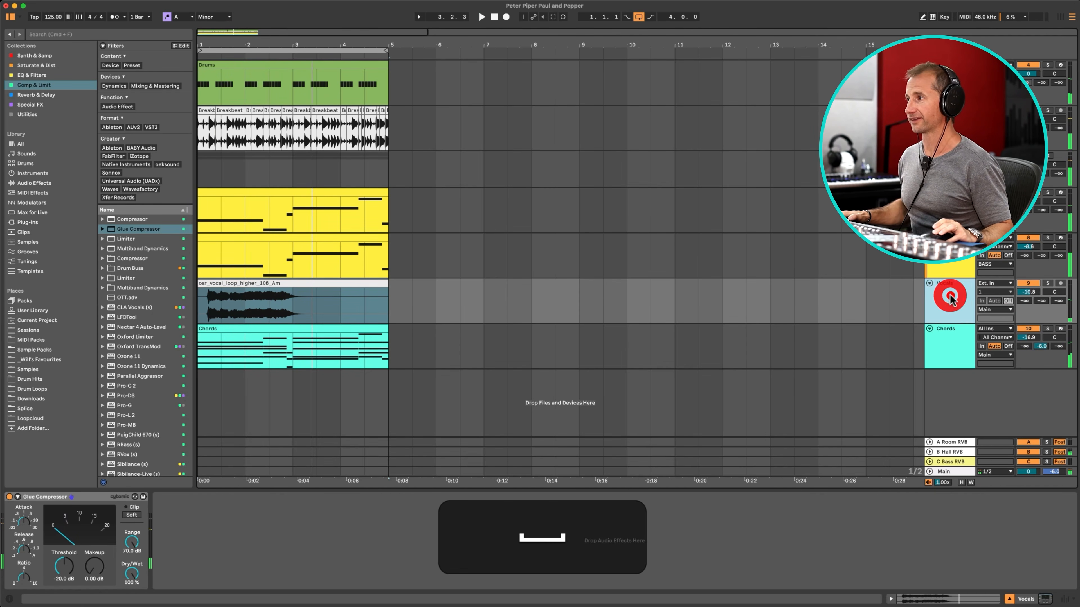
# Step: Raise the Vocals track's B Hall RVB send to about -5.6 dB and set its volume to -9.5 dB
pyautogui.moveTo(1041, 301); pyautogui.dragTo(1041, 297)
pyautogui.press('space')
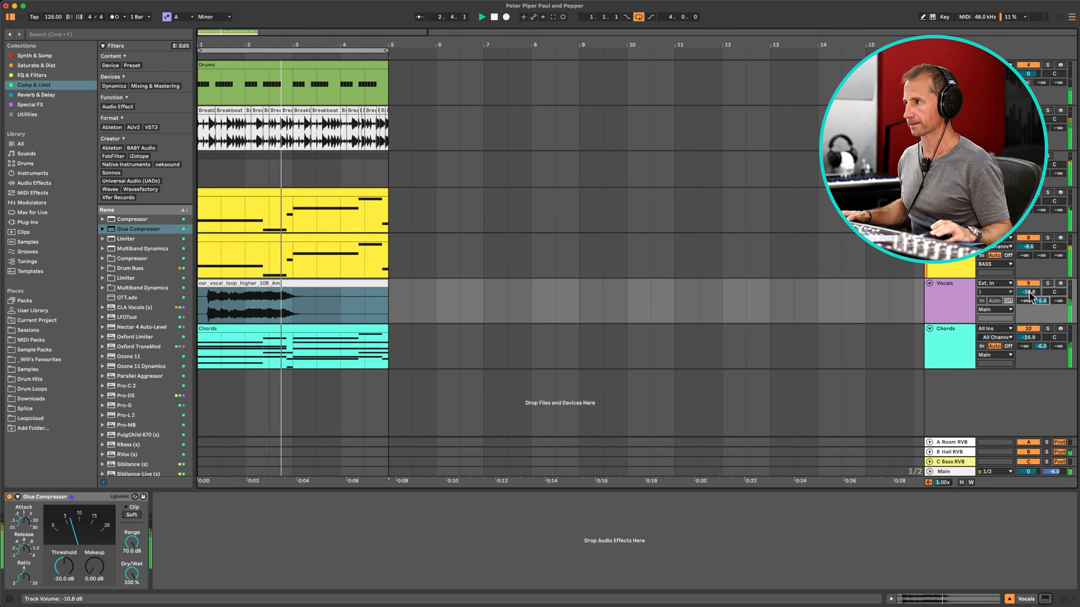
pyautogui.moveTo(1029, 296); pyautogui.dragTo(1029, 294)
pyautogui.press('space')
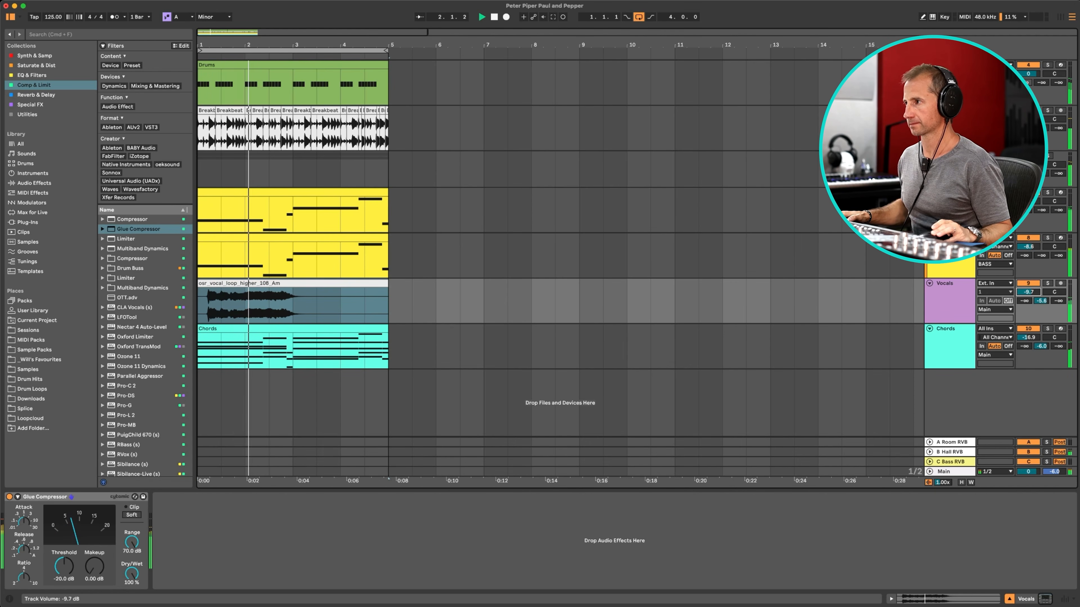
pyautogui.moveTo(1027, 295); pyautogui.dragTo(1028, 292)
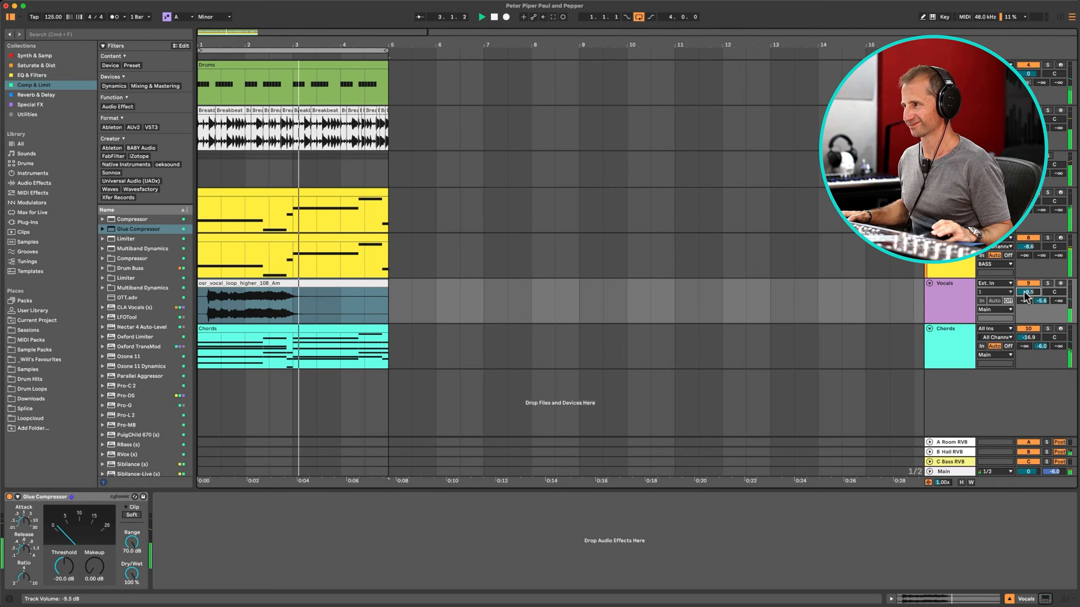
# Step: Insert a new audio track below Vocals and save the project
pyautogui.click(951, 296)
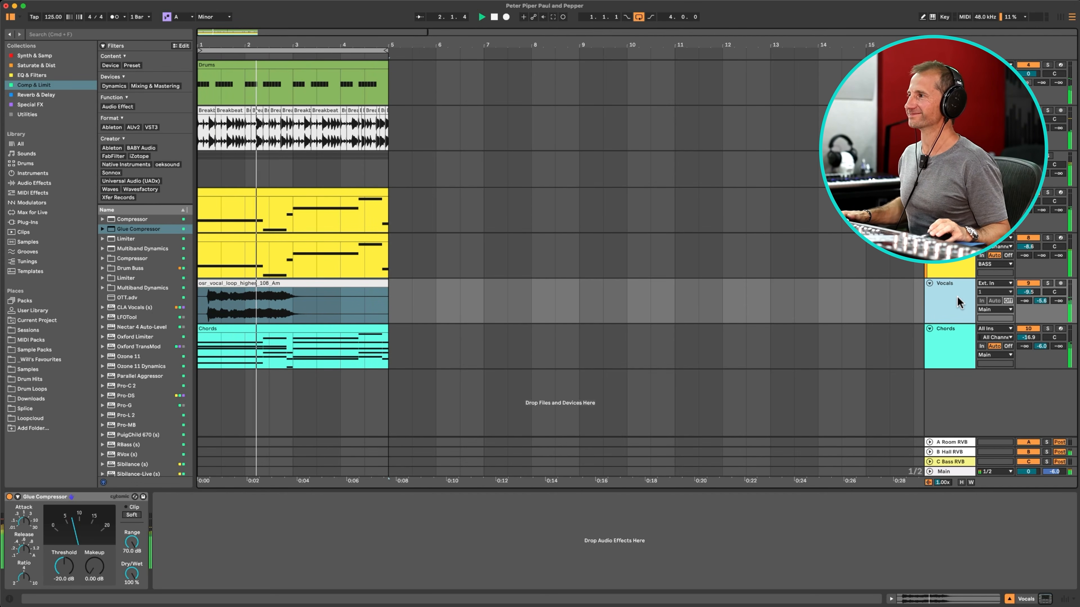
pyautogui.press('super+t')
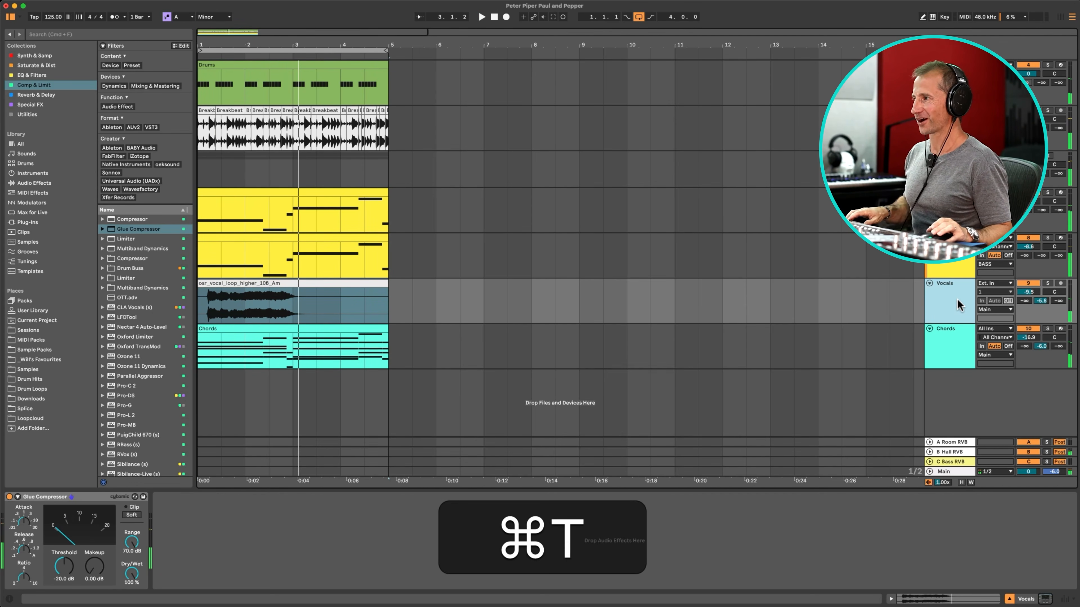
pyautogui.press('super+s')
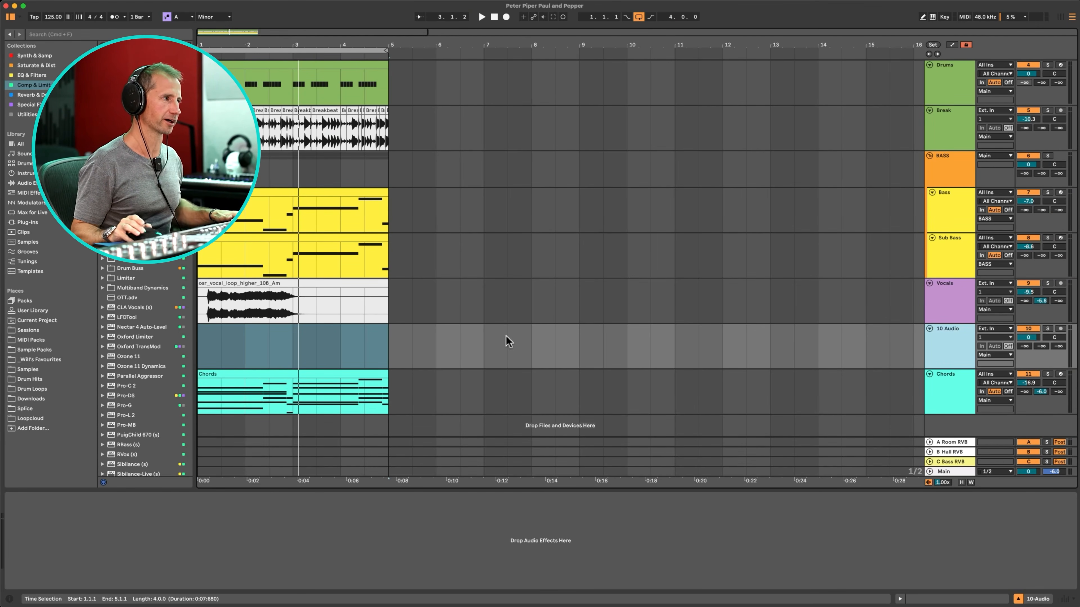
# Step: Switch to Splice and remove the A minor key filter from the "rave vocals" search results
pyautogui.click(750, 594)
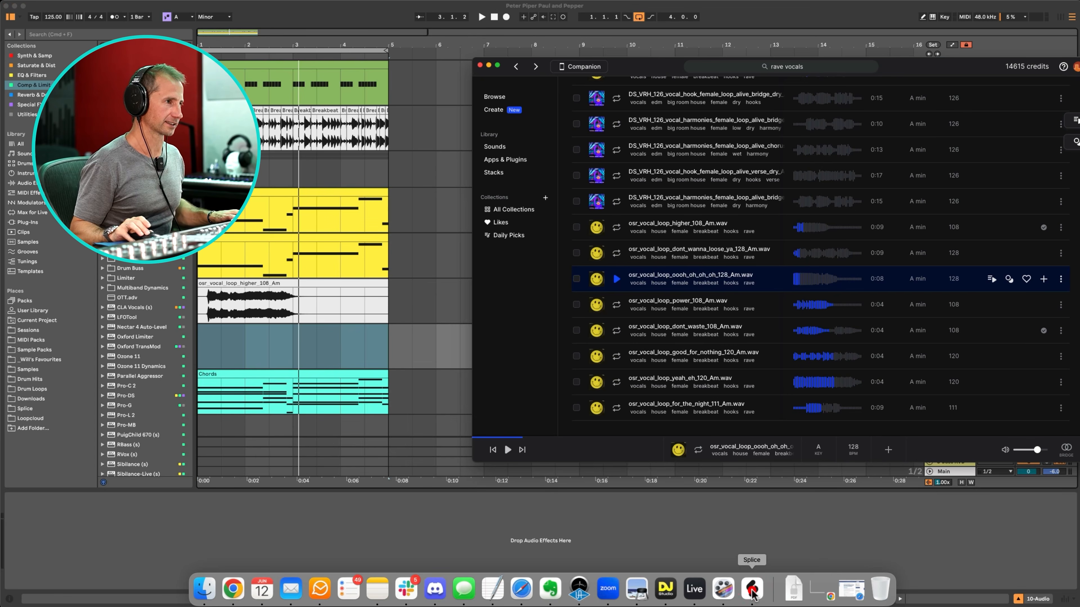
pyautogui.scroll(10, 706, 358)
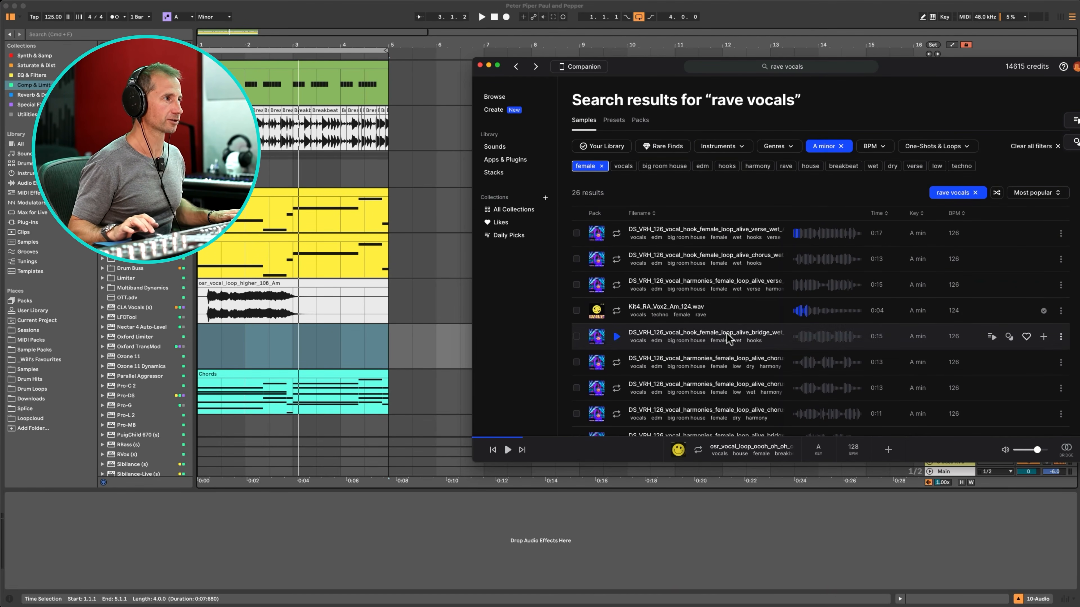
pyautogui.click(840, 146)
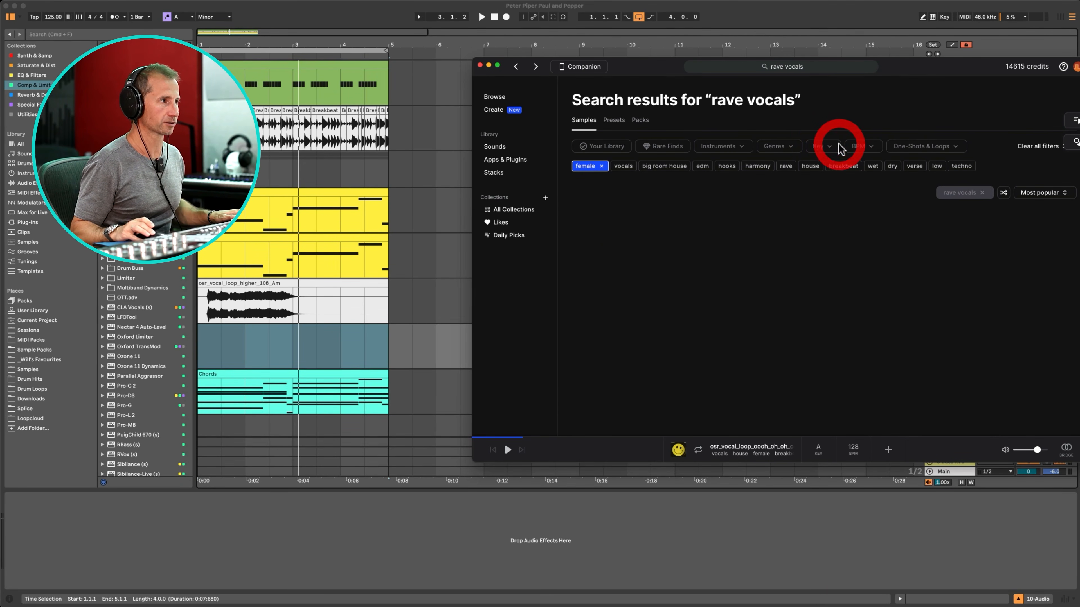
pyautogui.click(834, 146)
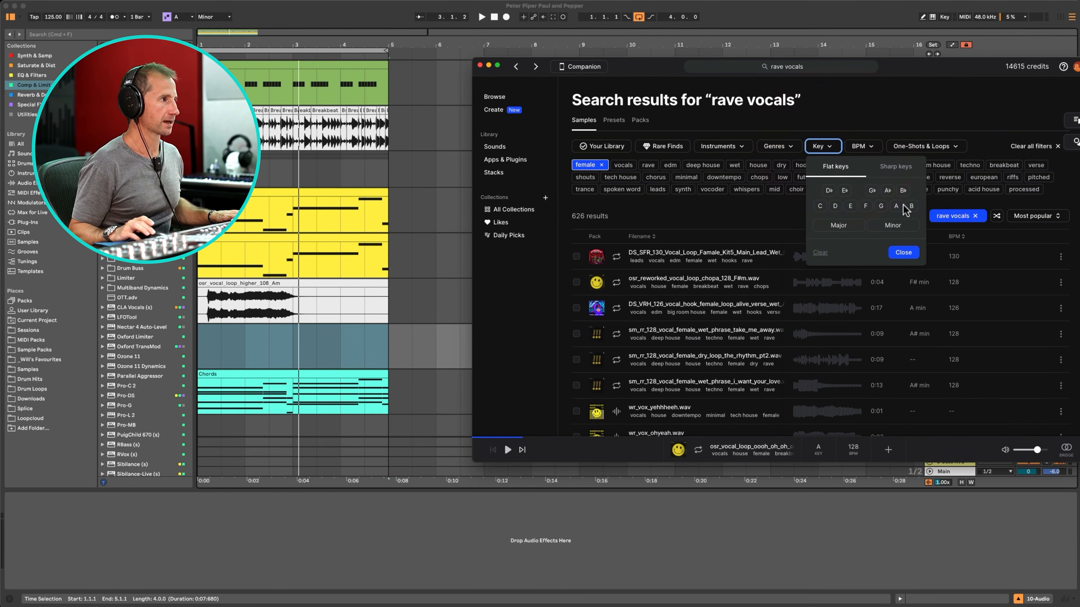
pyautogui.click(904, 252)
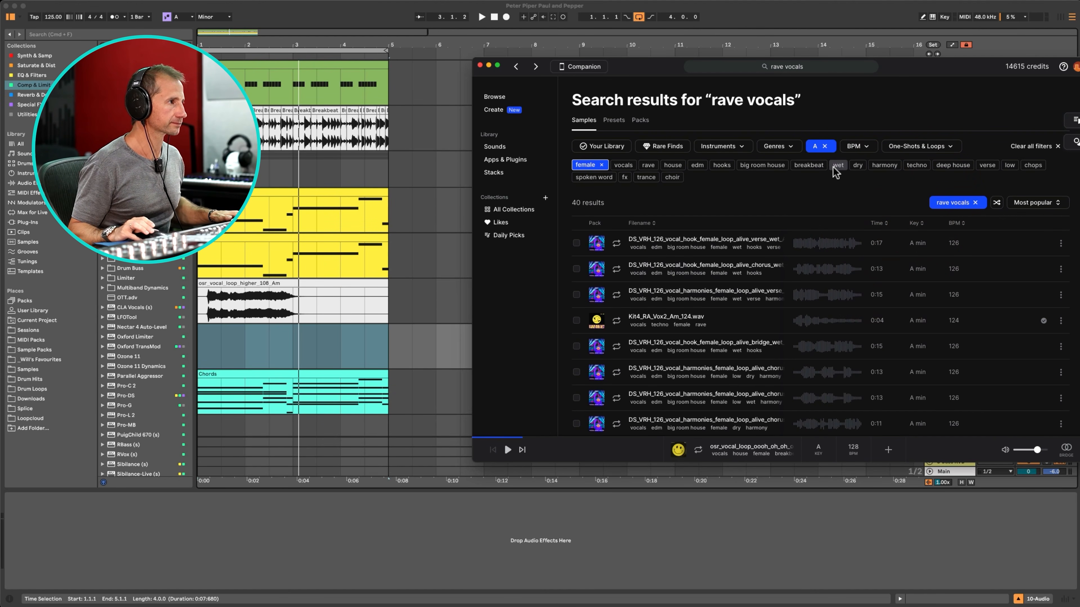
pyautogui.click(825, 146)
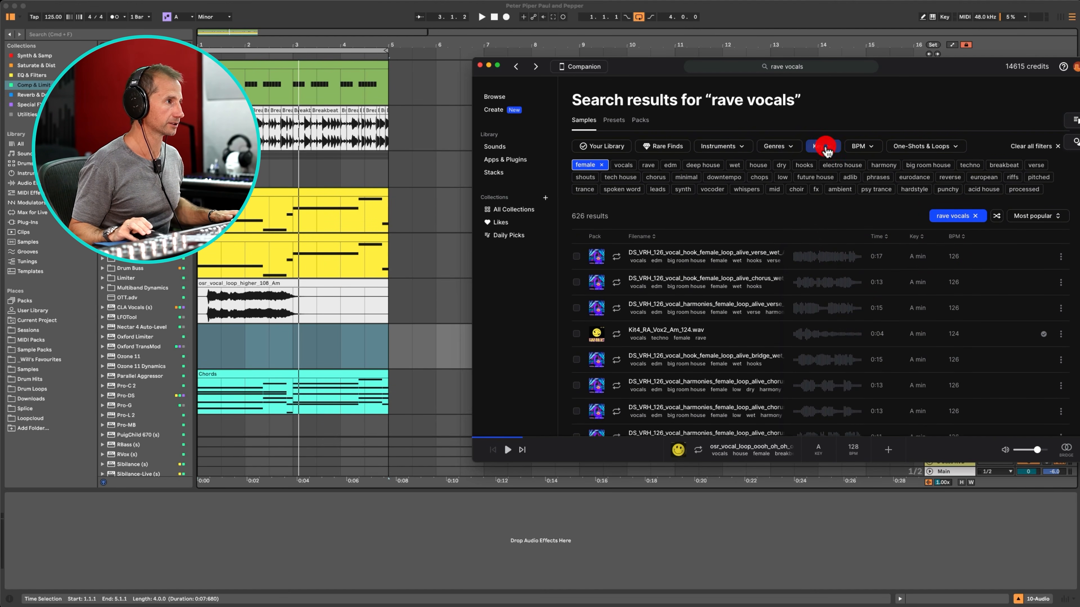
# Step: Filter the female rave vocals by Minor without choosing a root note
pyautogui.click(814, 149)
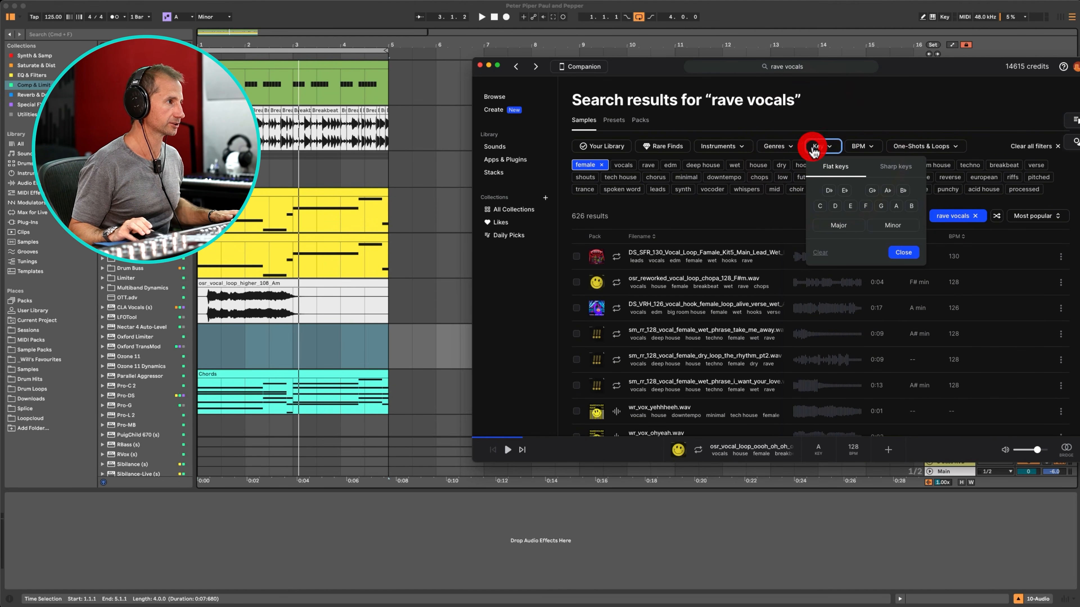
pyautogui.click(893, 226)
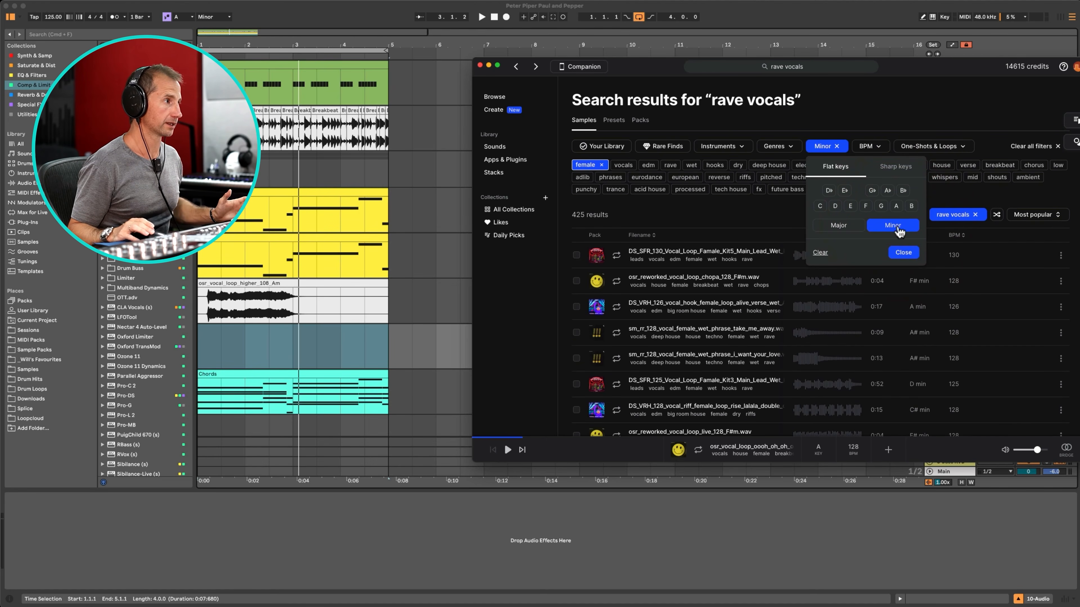
pyautogui.click(904, 254)
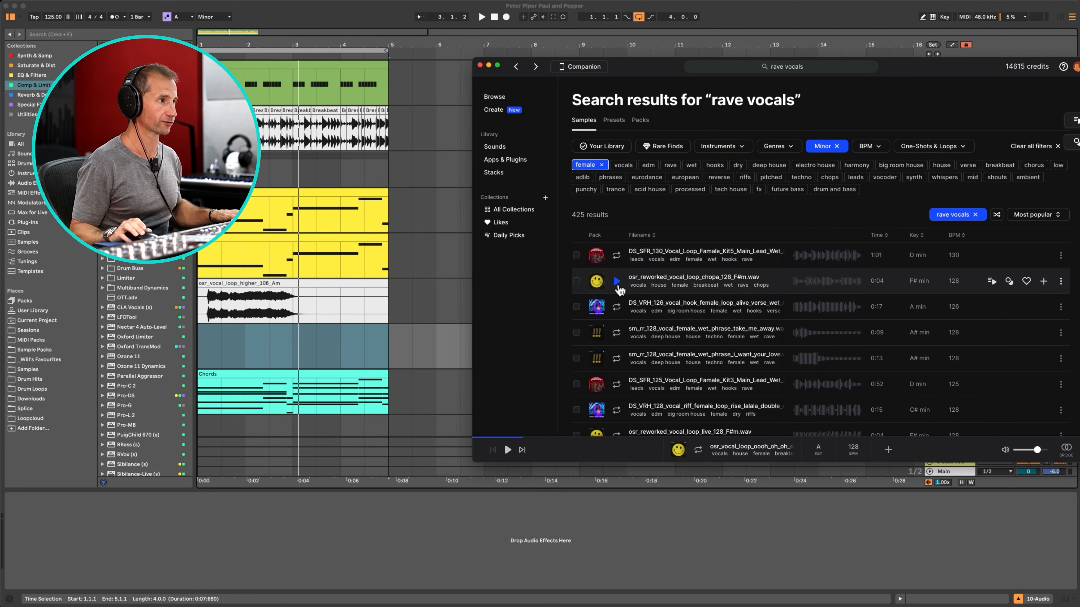
# Step: Preview the Kit5 main lead, the "chopa" loop, and the "take me away" and "i want your love" phrases
pyautogui.click(616, 257)
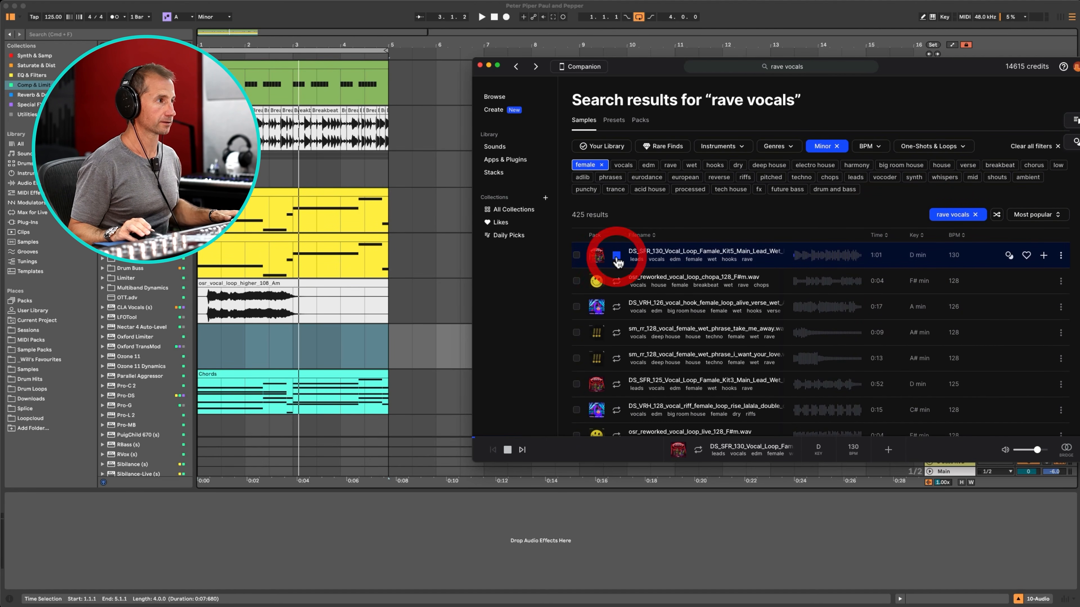
pyautogui.click(616, 281)
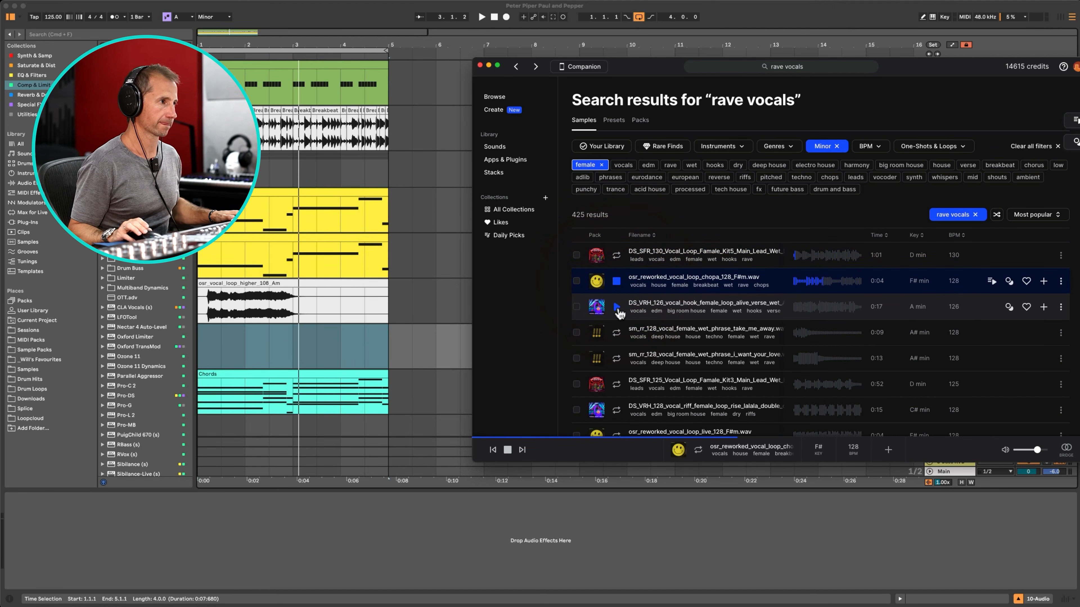
pyautogui.click(617, 282)
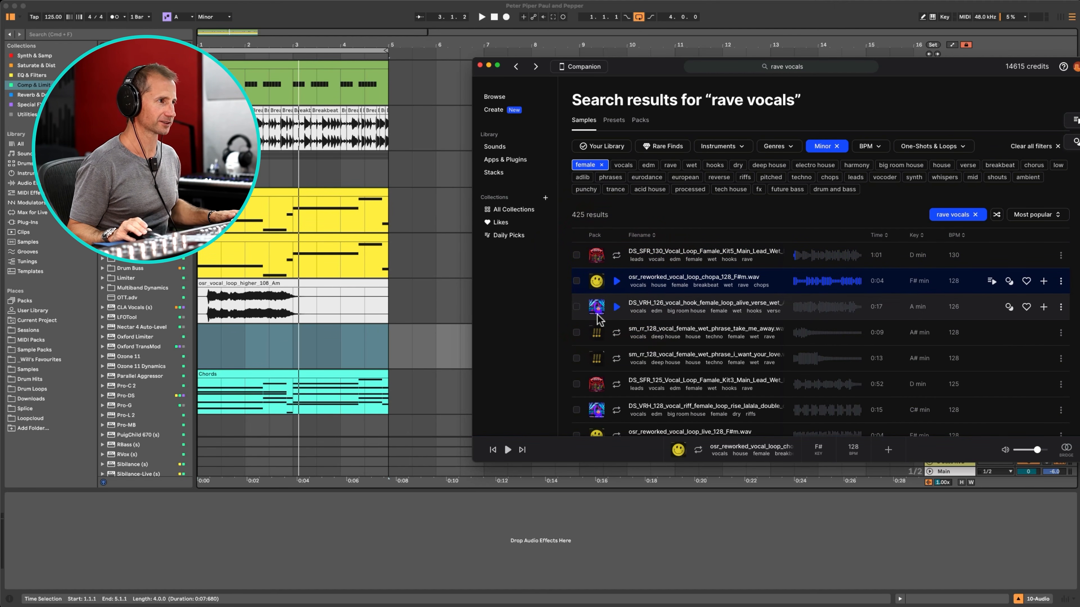
pyautogui.click(618, 333)
pyautogui.click(619, 356)
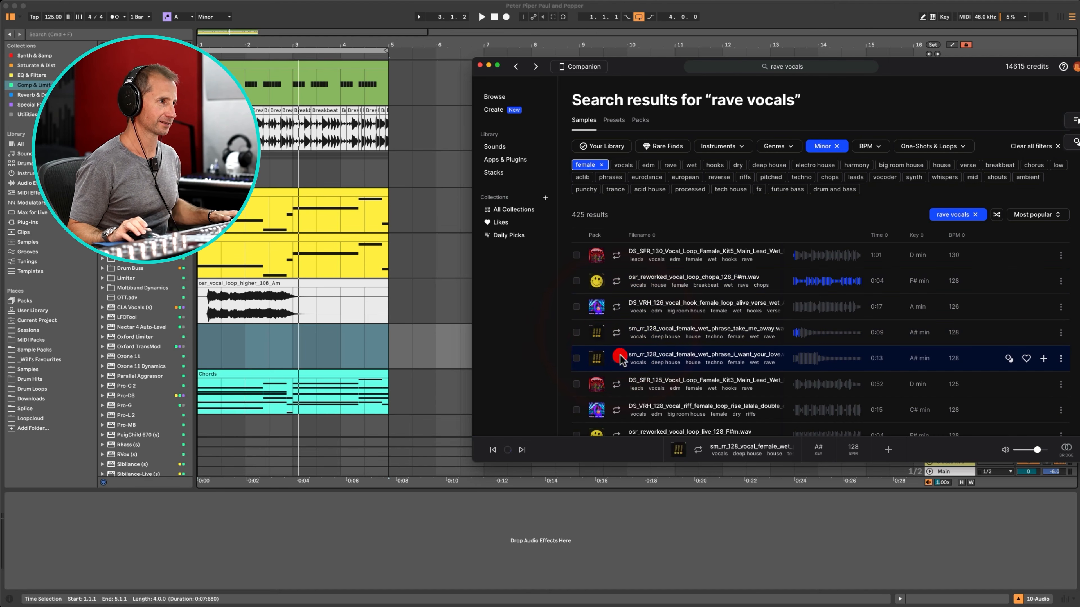
pyautogui.click(616, 338)
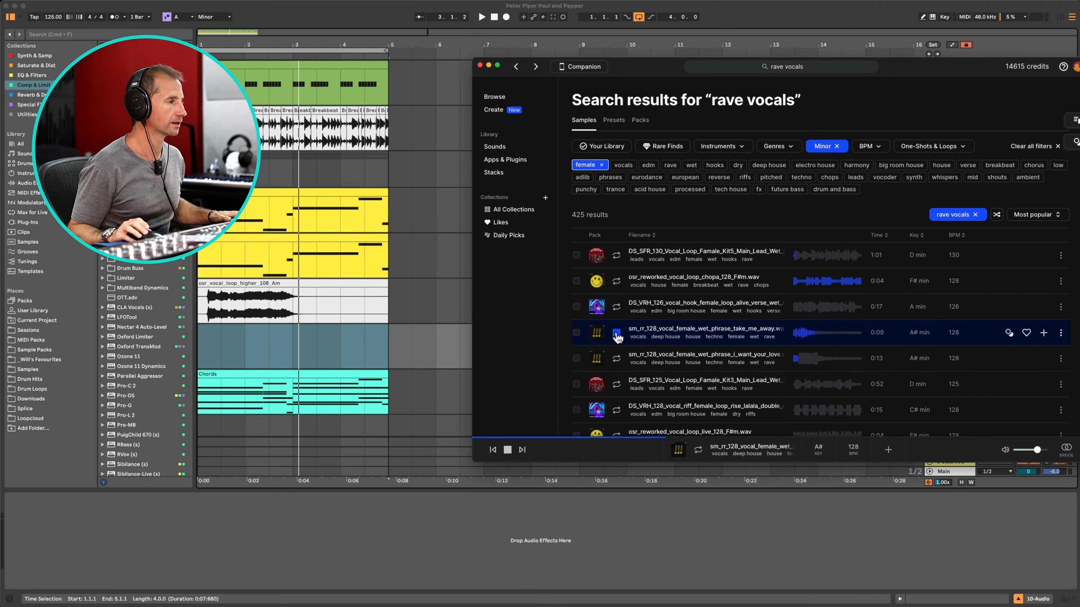
pyautogui.click(617, 332)
# Step: Get osr_reworked_vocal_loop_chopa_128_F#m.wav from Splice and place it at bar 1 on the new audio track below Vocals
pyautogui.click(1044, 282)
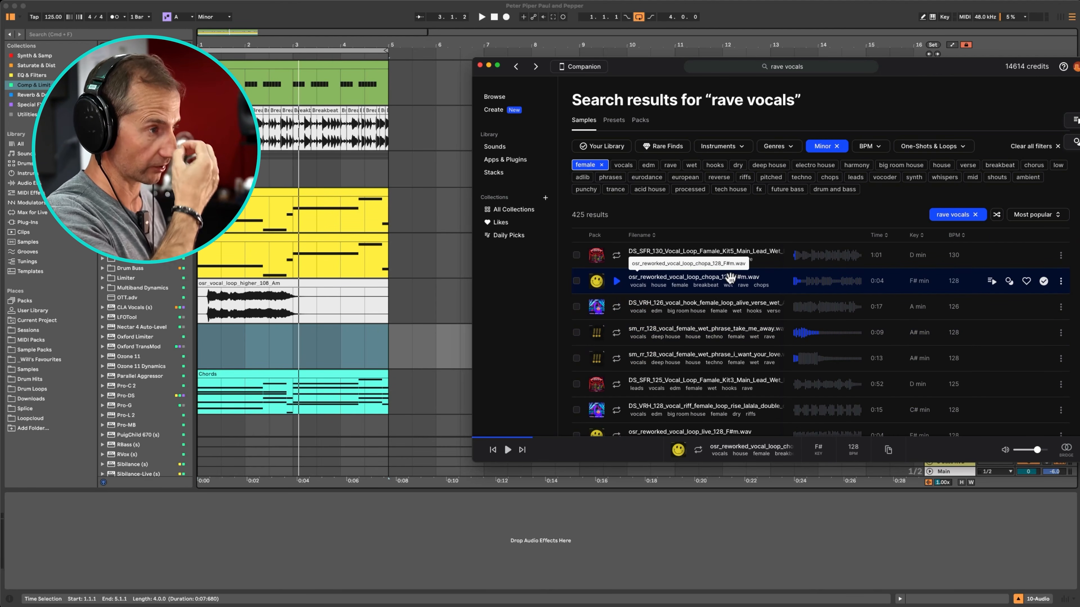
pyautogui.moveTo(671, 278); pyautogui.dragTo(234, 329)
pyautogui.click(233, 329)
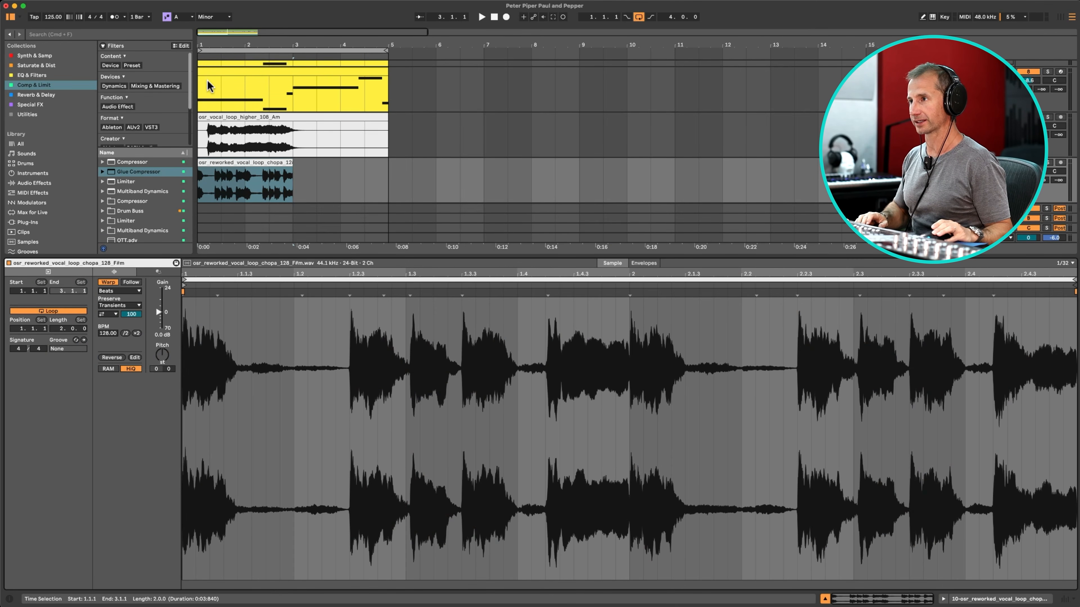
# Step: Open the Sub Bass clip's notes with Scale turned off, examine them against the vocal's F# root, and close the clip view
pyautogui.click(205, 68)
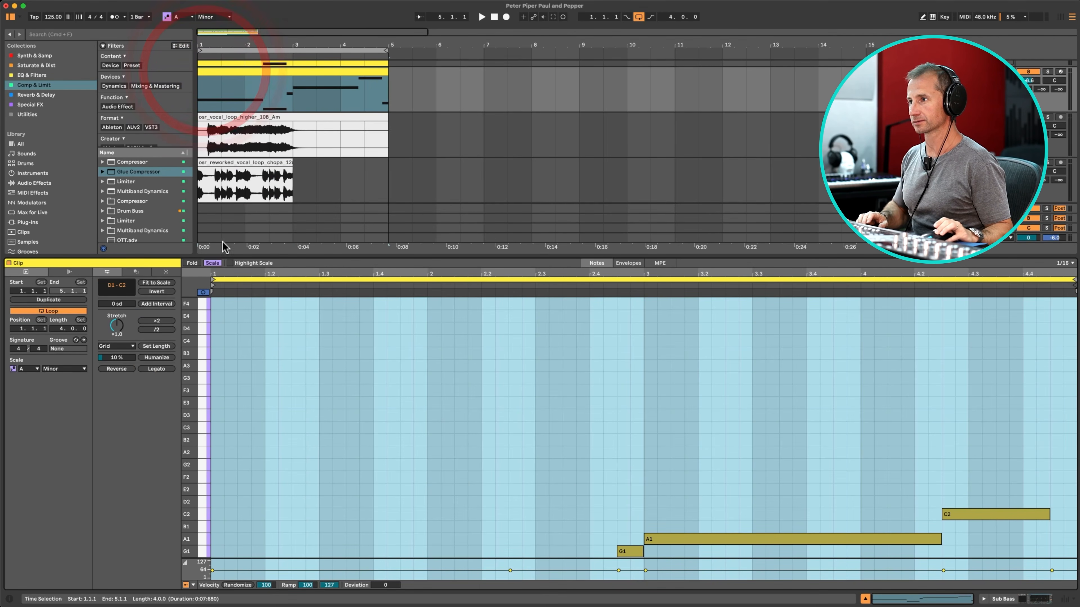
pyautogui.click(217, 263)
pyautogui.scroll(-1, 304, 383)
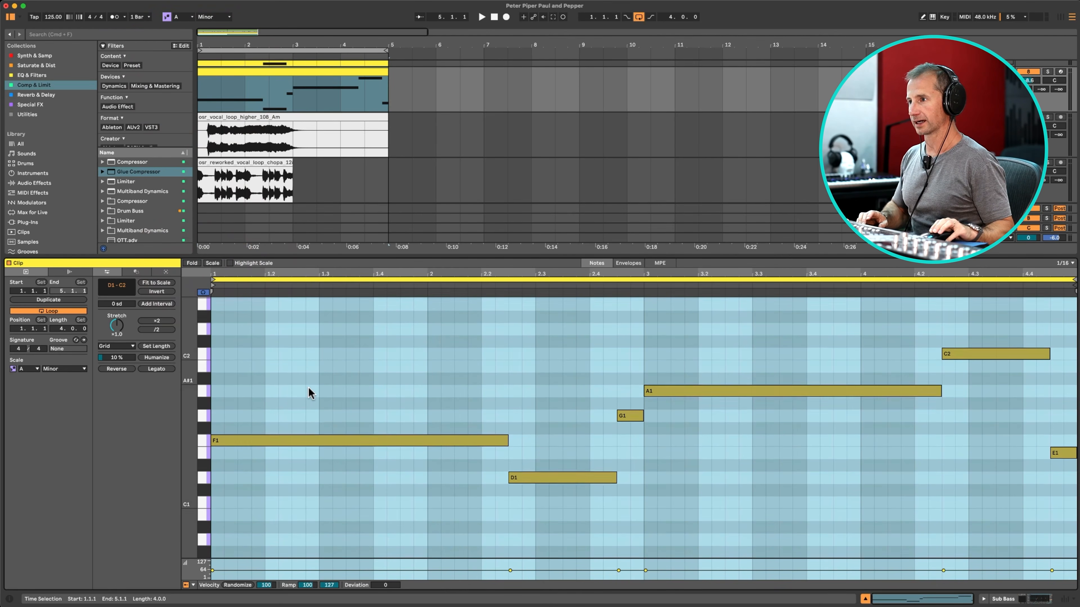
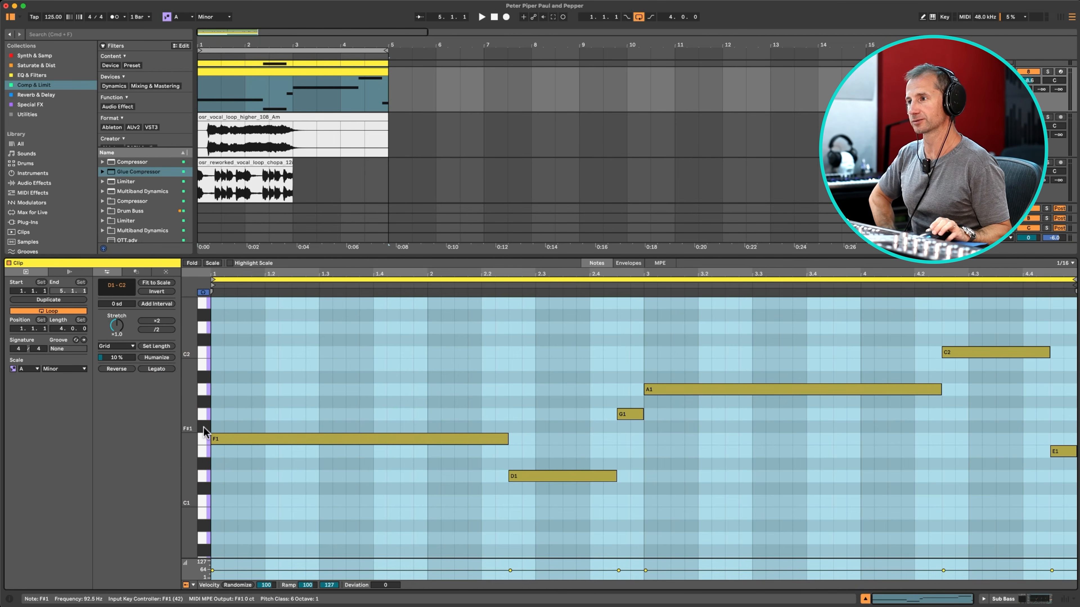
pyautogui.click(202, 391)
pyautogui.hotkey('shift', 'Tab')
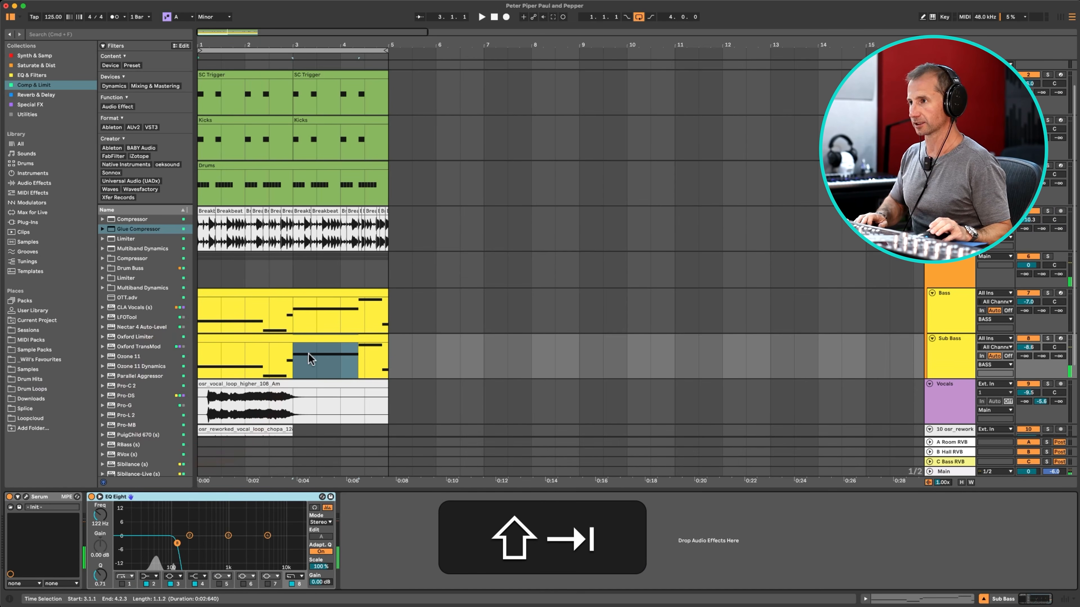
# Step: Set the chopa vocal clip's warp mode to Complex Pro and transpose it up 3 semitones
pyautogui.doubleClick(236, 431)
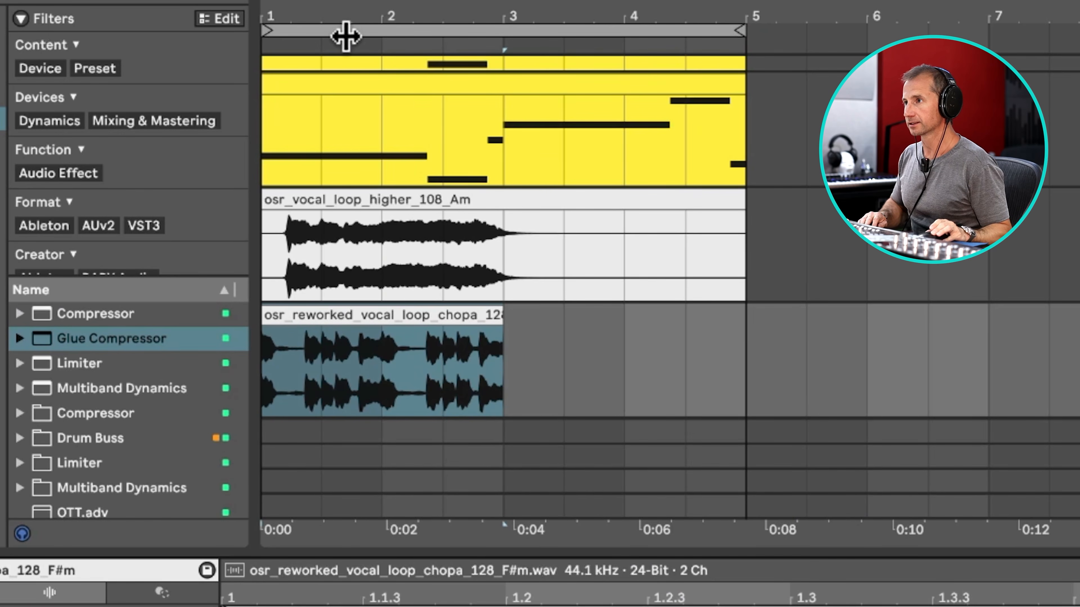
pyautogui.moveTo(321, 17); pyautogui.dragTo(412, 31)
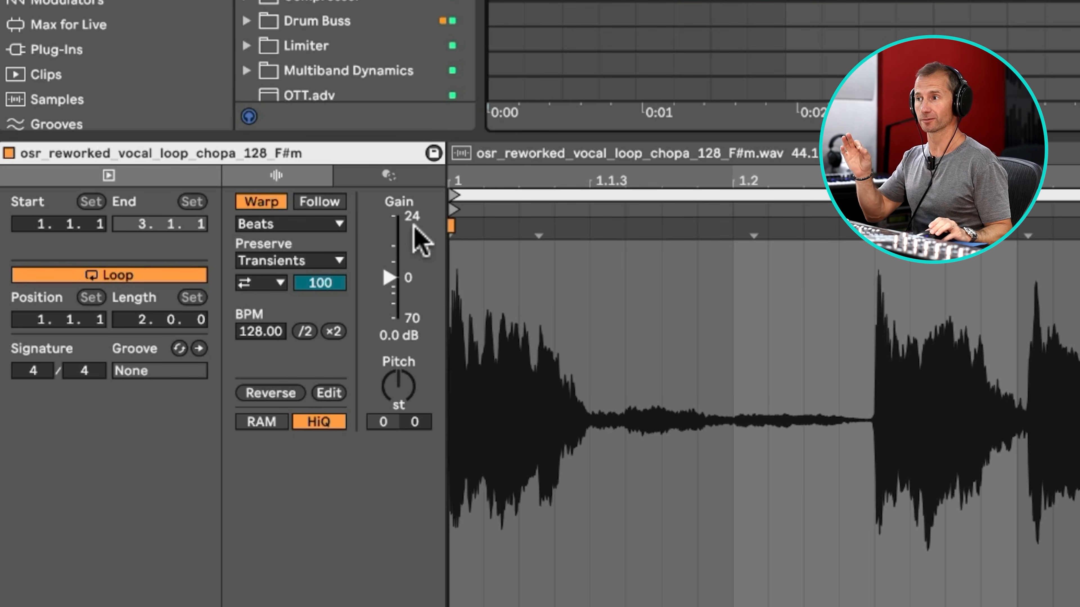
pyautogui.click(272, 232)
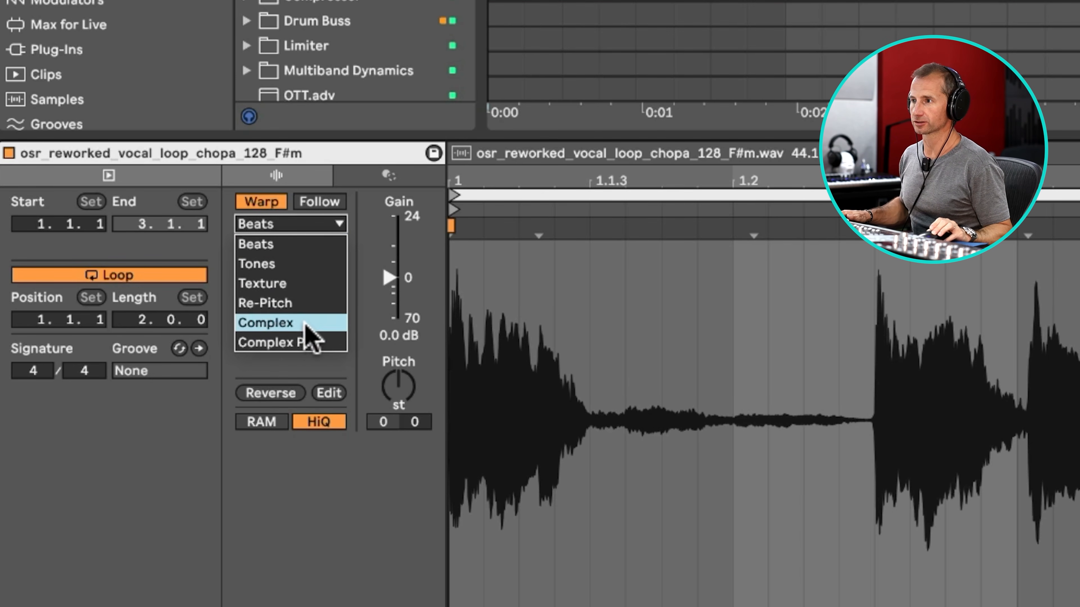
pyautogui.click(308, 344)
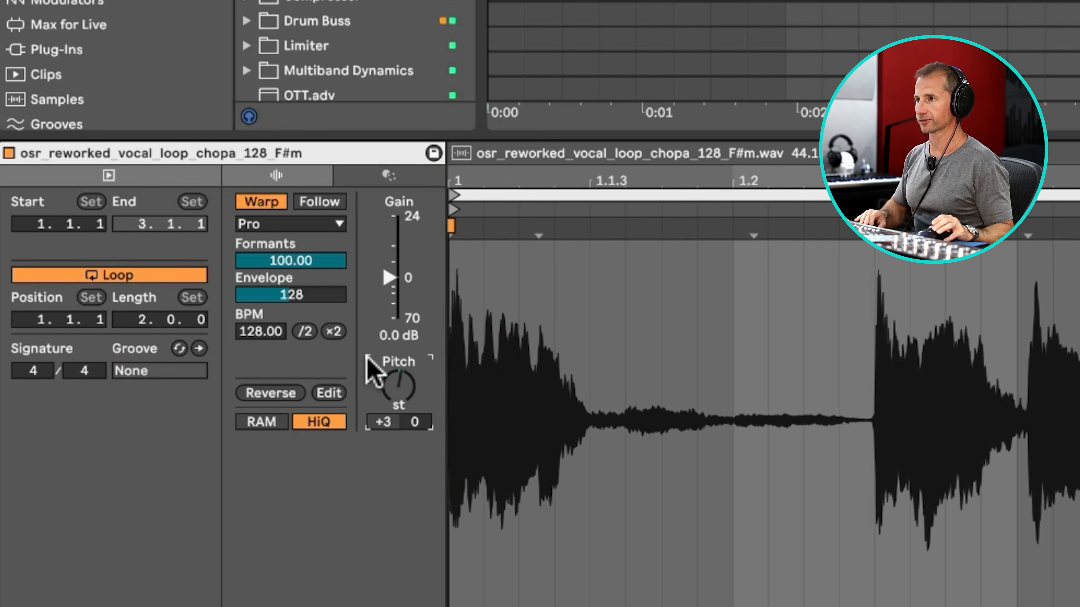
pyautogui.hotkey('shift', 'Tab')
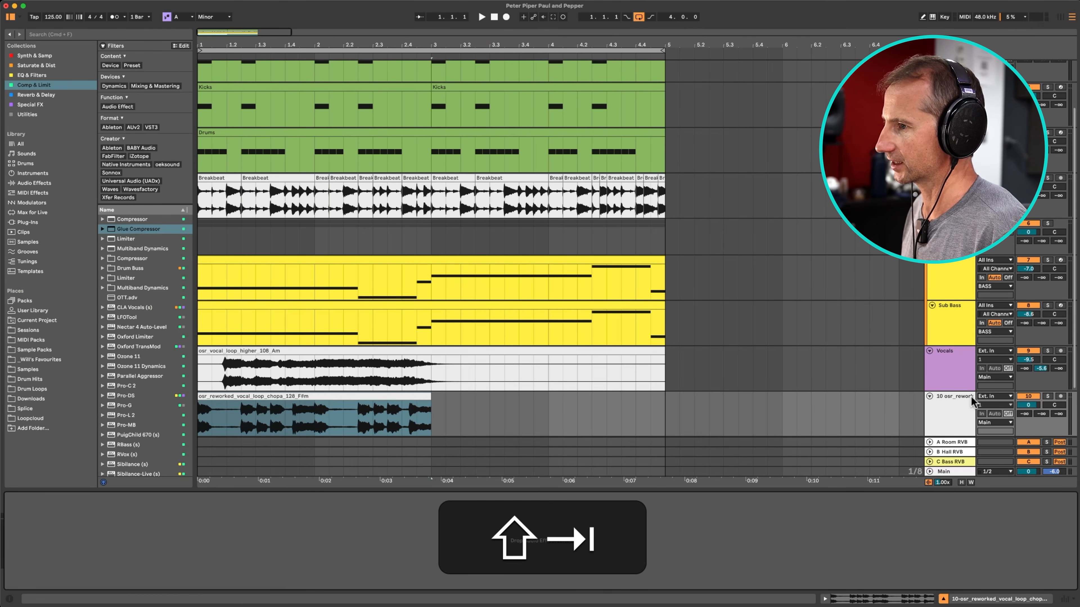
# Step: Set the chopa vocal track's volume to -10.3 dB and audition the vocal
pyautogui.moveTo(1031, 405)
pyautogui.mouseDown()
pyautogui.moveTo(1031, 430)
pyautogui.moveTo(1031, 405)
pyautogui.mouseUp()
pyautogui.press('space')
pyautogui.press('space')
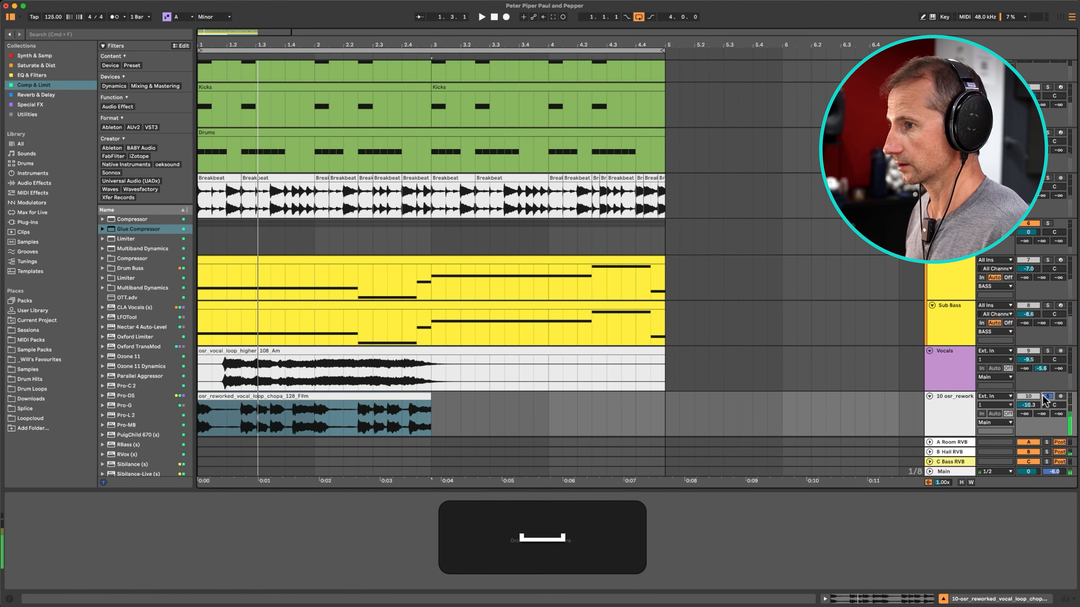
# Step: Retune the chopa clip by ear during short playbacks, trying +4 and +5 semitones and settling on +4 semitones and 15 cents
pyautogui.doubleClick(241, 402)
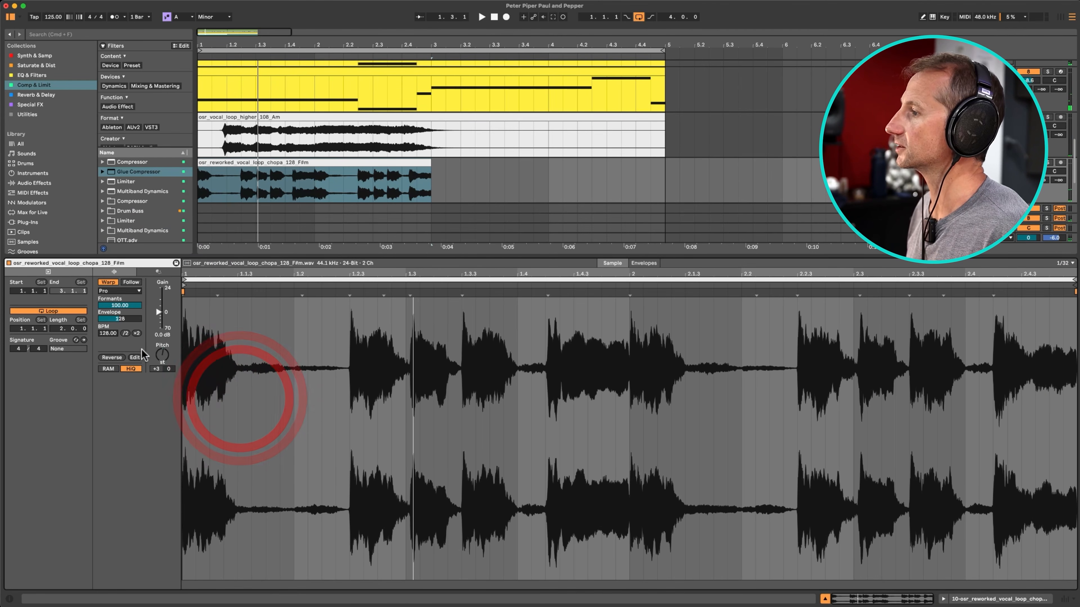
pyautogui.press('space')
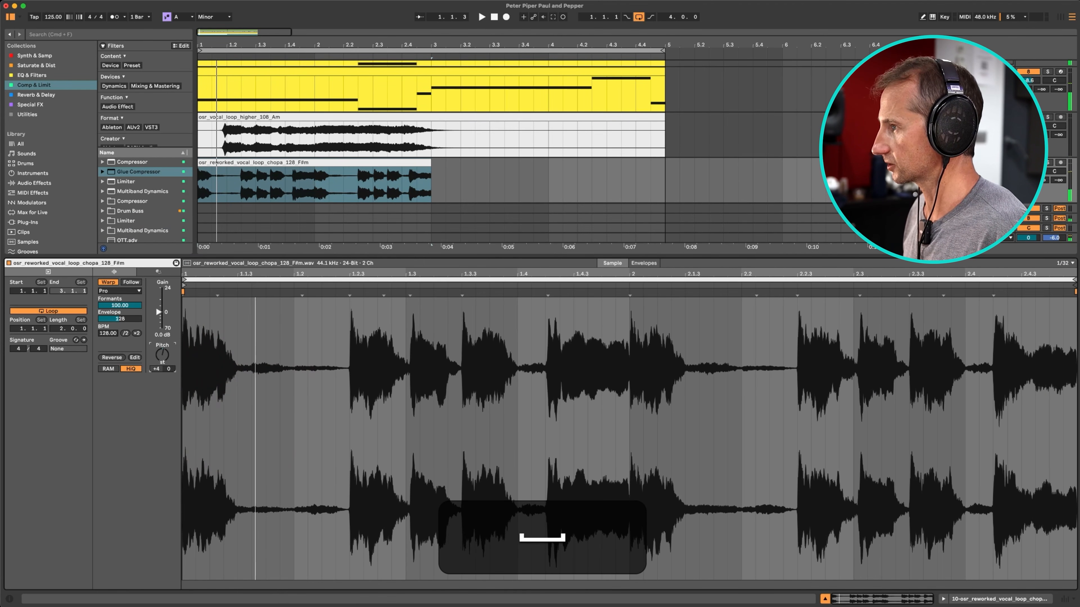
pyautogui.moveTo(162, 354); pyautogui.dragTo(163, 352)
pyautogui.press('space')
pyautogui.press('space')
pyautogui.press('space')
pyautogui.press('space')
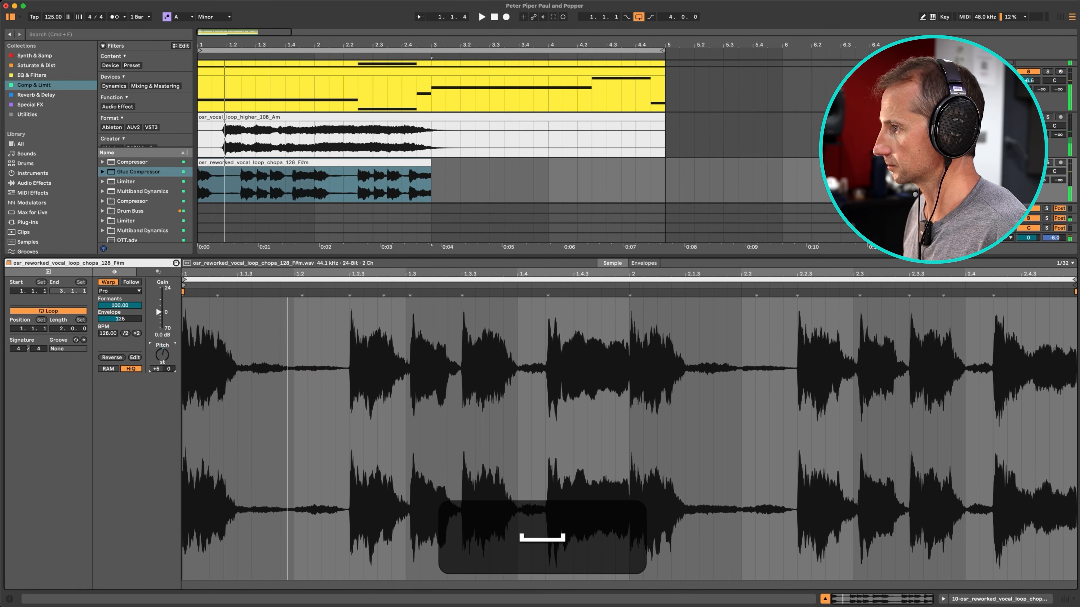
pyautogui.press('space')
pyautogui.press('space')
pyautogui.press('space')
pyautogui.moveTo(169, 368); pyautogui.dragTo(169, 368)
pyautogui.press('space')
pyautogui.press('space')
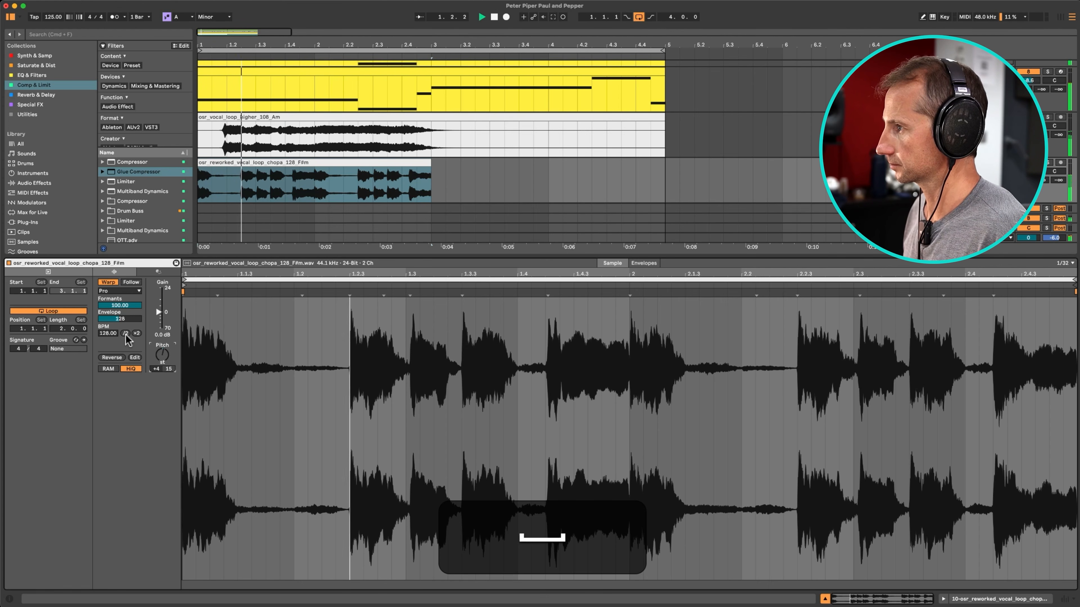
# Step: Lower the chopa clip's Formants while listening, and extend the looped clip to bar 5
pyautogui.press('space')
pyautogui.moveTo(115, 307); pyautogui.dragTo(115, 332)
pyautogui.press('space')
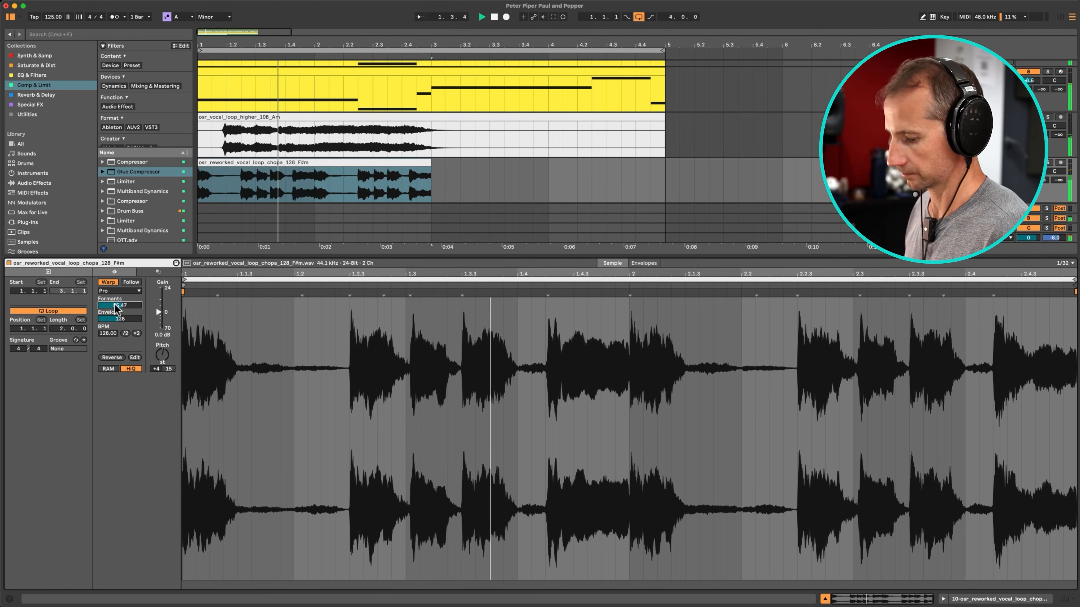
pyautogui.hotkey('shift', 'Tab')
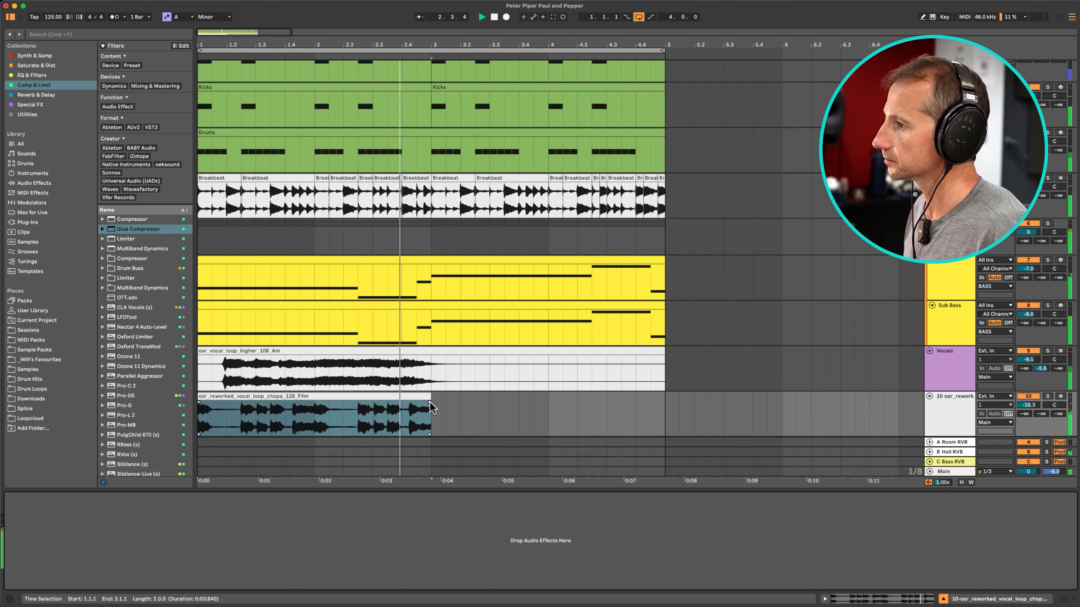
pyautogui.moveTo(430, 404); pyautogui.dragTo(663, 410)
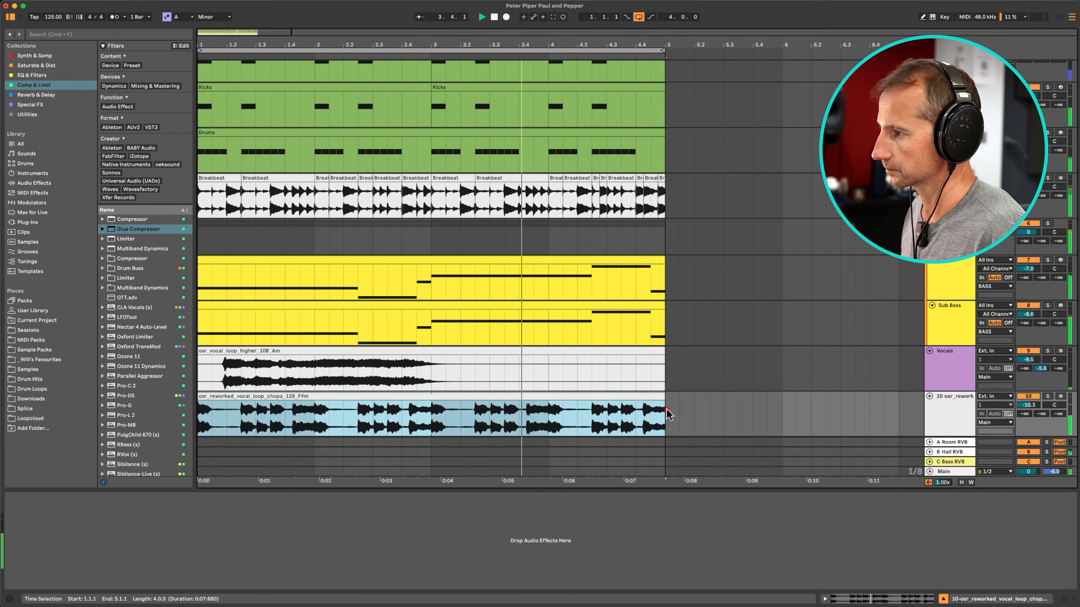
# Step: Stop playback and delete the chopa vocal clip from the audio track below Vocals
pyautogui.scroll(1, 658, 407)
pyautogui.scroll(-6, 658, 406)
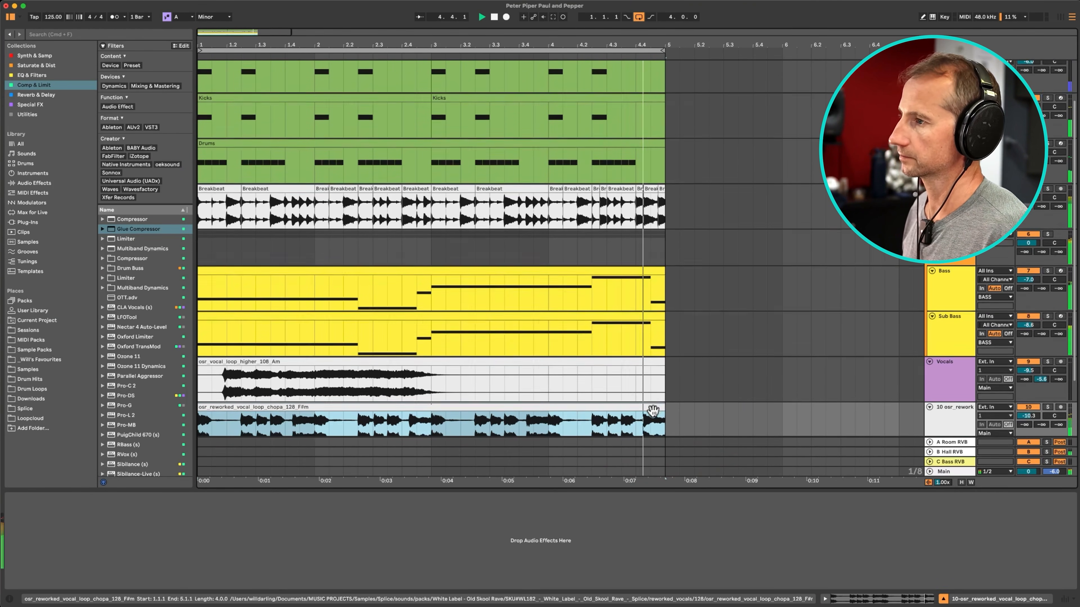
pyautogui.press('space')
pyautogui.click(565, 329)
pyautogui.press('BackSpace')
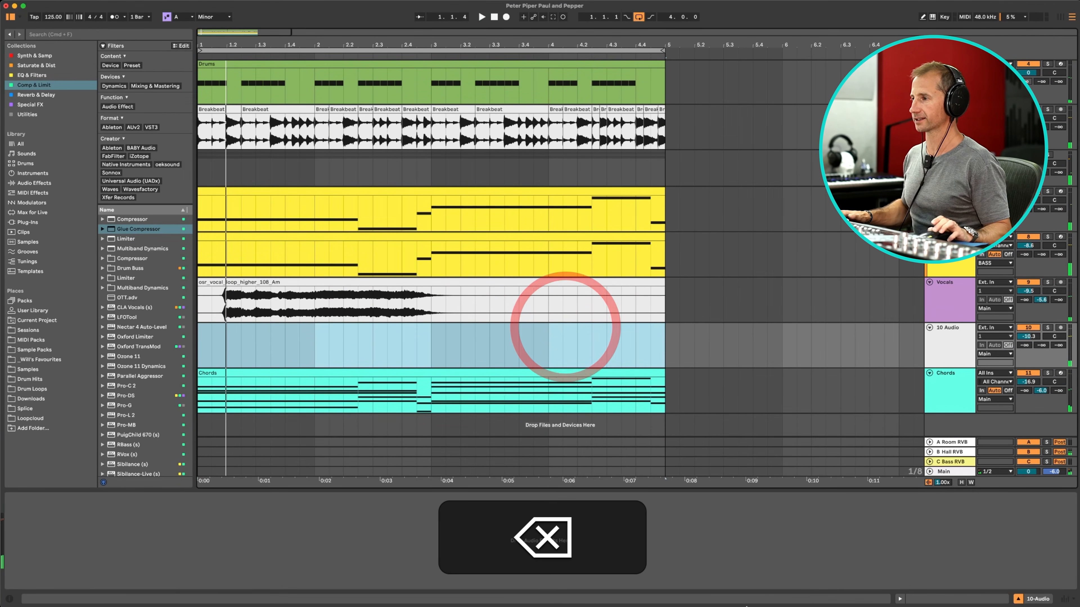
# Step: Switch to Splice and preview more female rave vocals, including the Kit3 main lead, "take me away" and FF_THB_124_kit_loop_holdme_vocal_Bbmin.wav
pyautogui.click(751, 592)
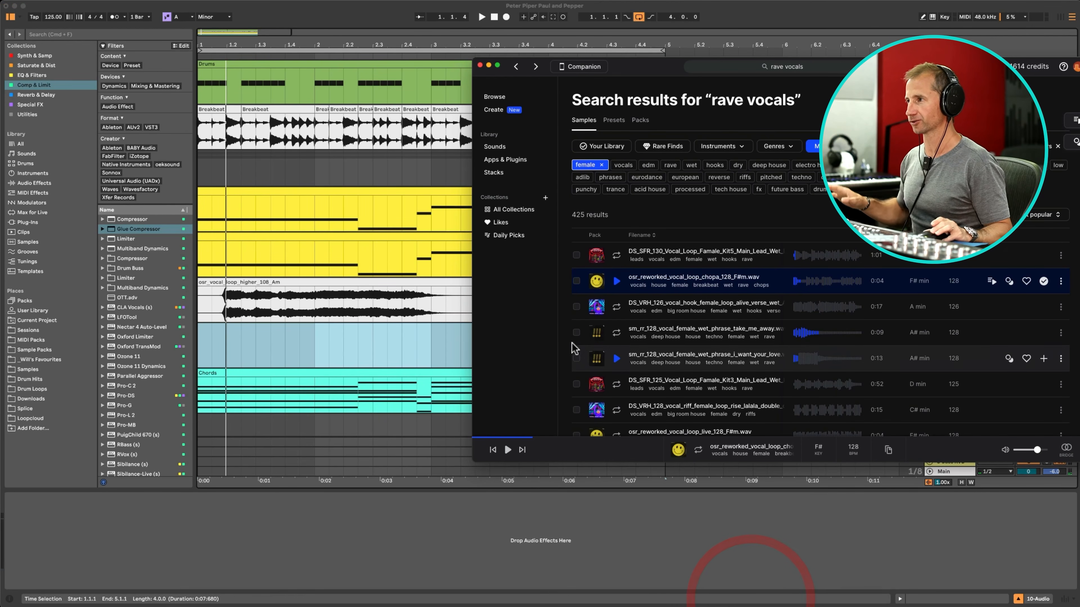
pyautogui.click(623, 359)
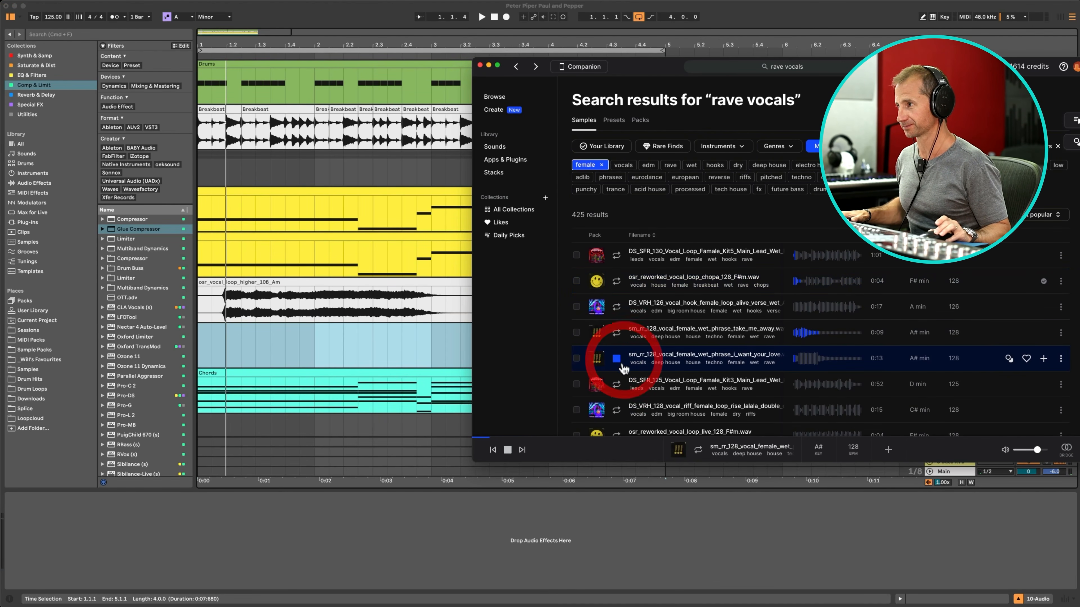
pyautogui.click(621, 384)
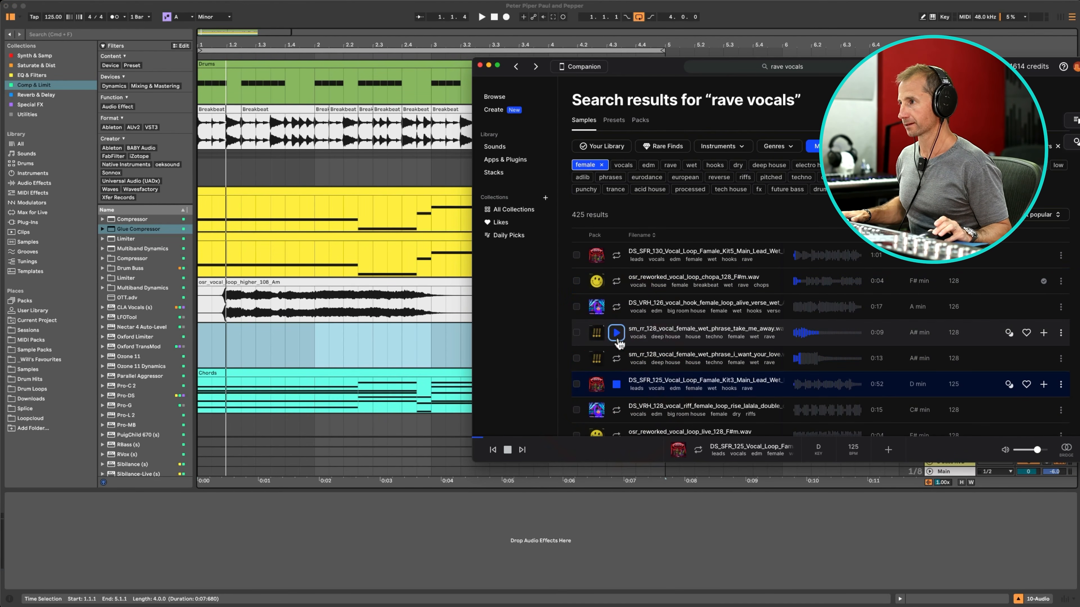
pyautogui.click(617, 336)
pyautogui.click(617, 336)
pyautogui.scroll(-2, 618, 341)
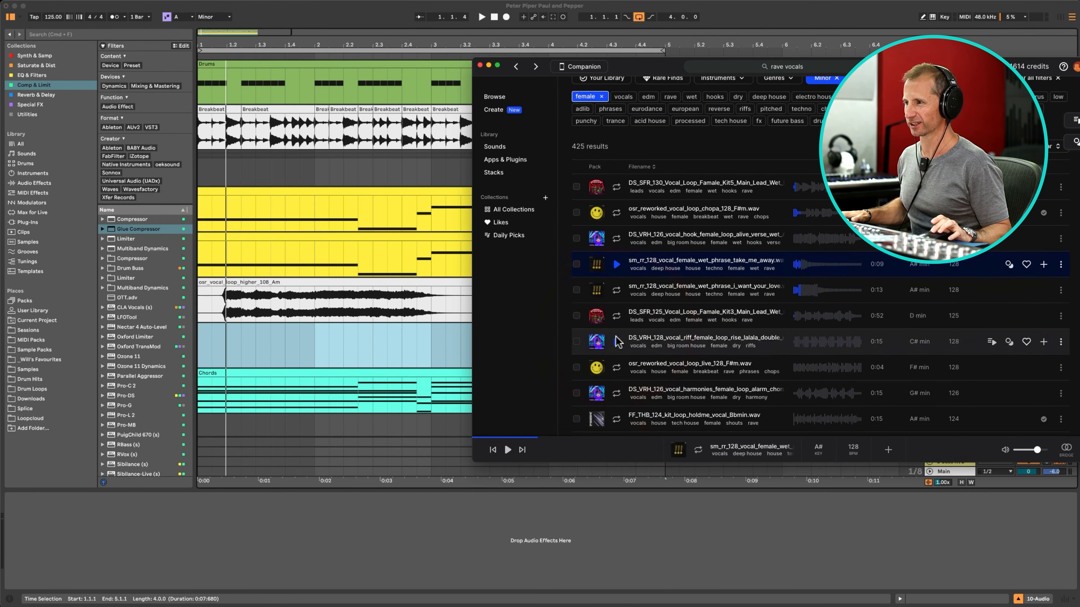
pyautogui.scroll(-1, 618, 342)
pyautogui.click(617, 360)
pyautogui.click(617, 387)
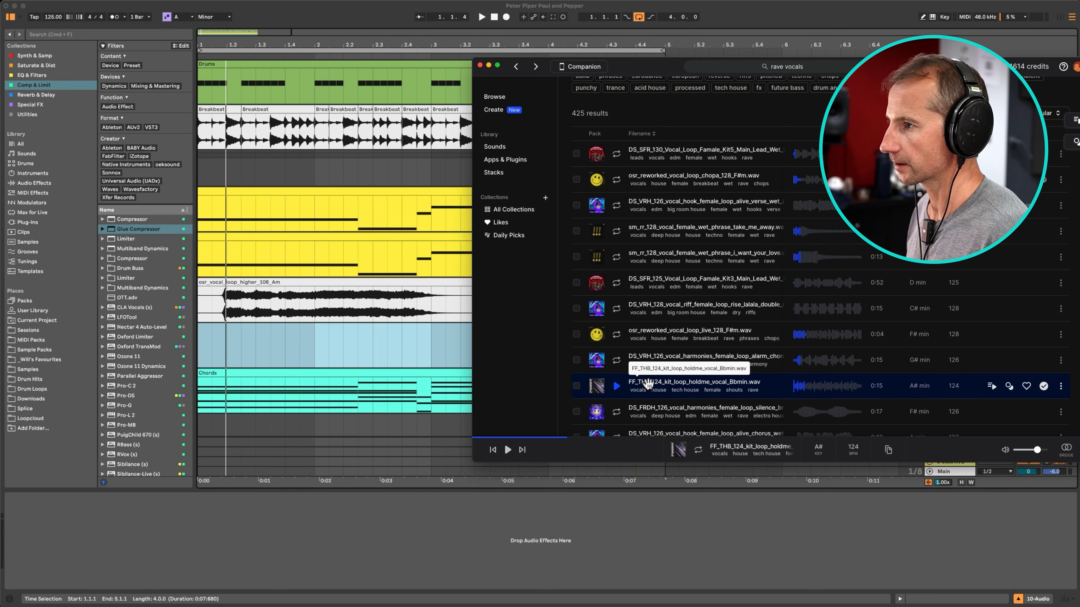
# Step: Place FF_THB_124_kit_loop_holdme_vocal_Bbmin.wav at bar 1 on the empty audio track below Vocals and check its clip settings
pyautogui.moveTo(680, 384); pyautogui.dragTo(199, 339)
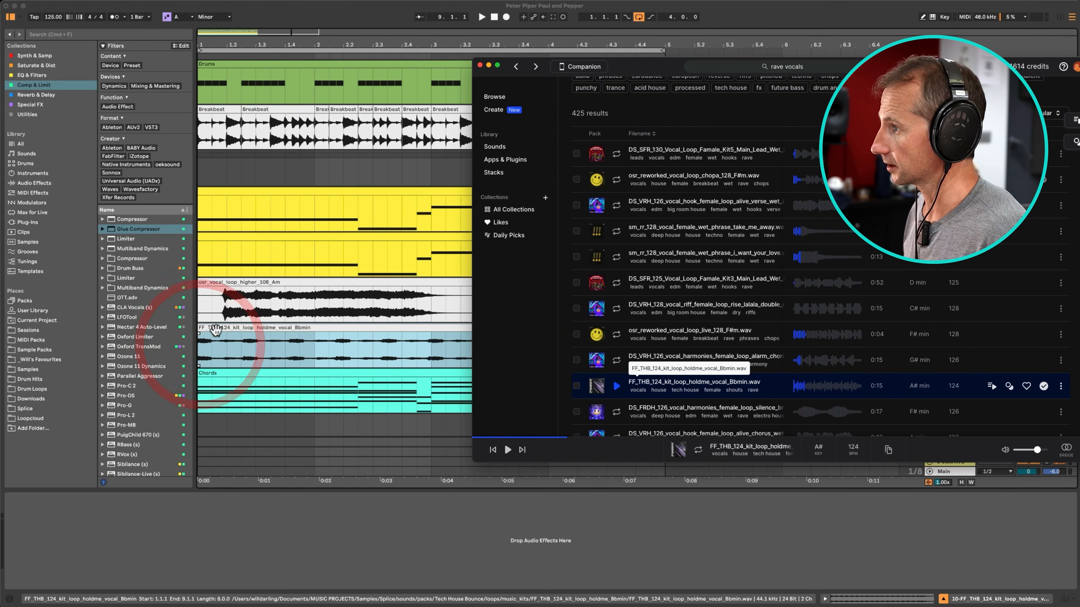
pyautogui.doubleClick(216, 330)
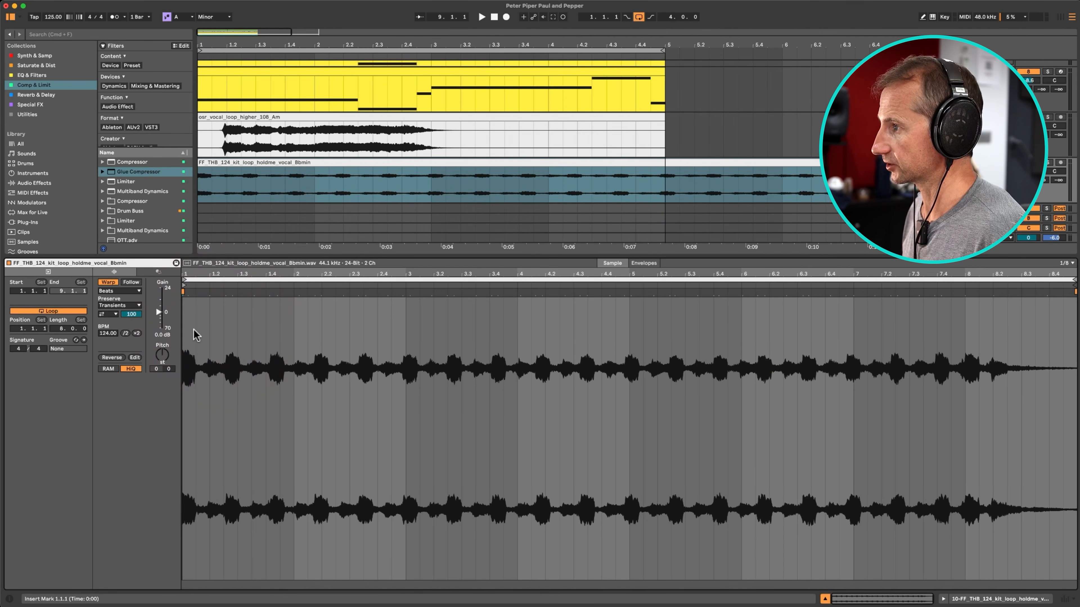
pyautogui.hotkey('shift', 'Tab')
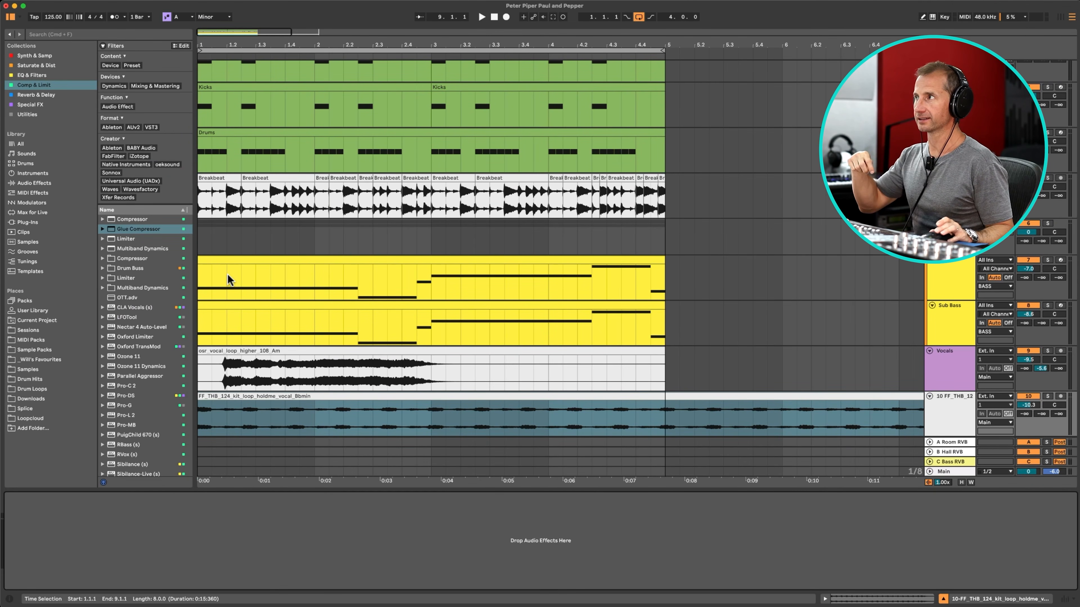
# Step: Transpose the holdme vocal clip down 1 semitone to suit the Sub Bass's A root, and set its warp mode to Complex Pro
pyautogui.doubleClick(214, 307)
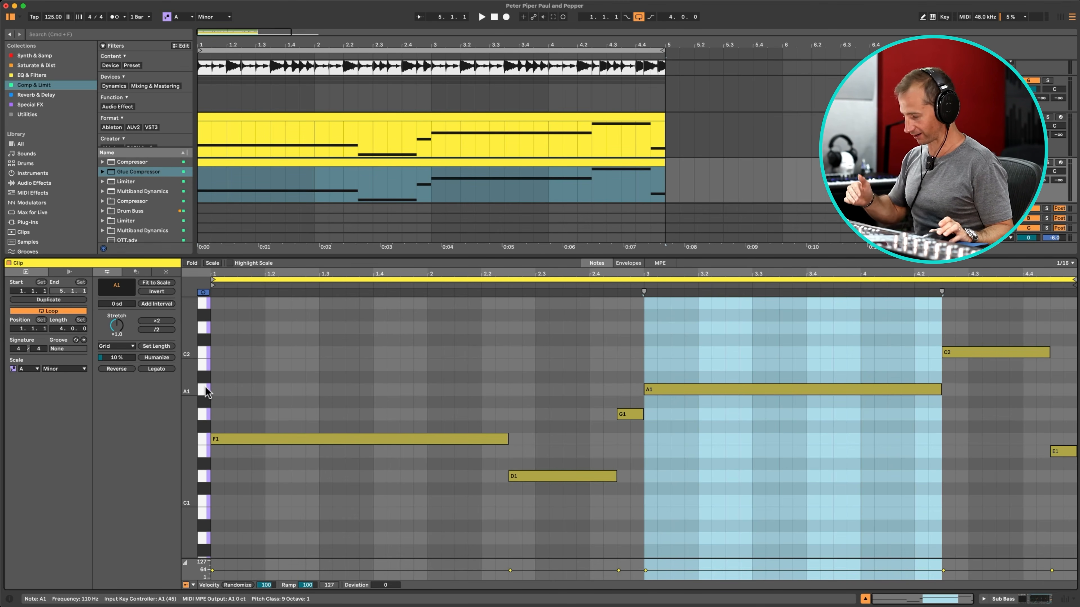
pyautogui.hotkey('shift', 'Tab')
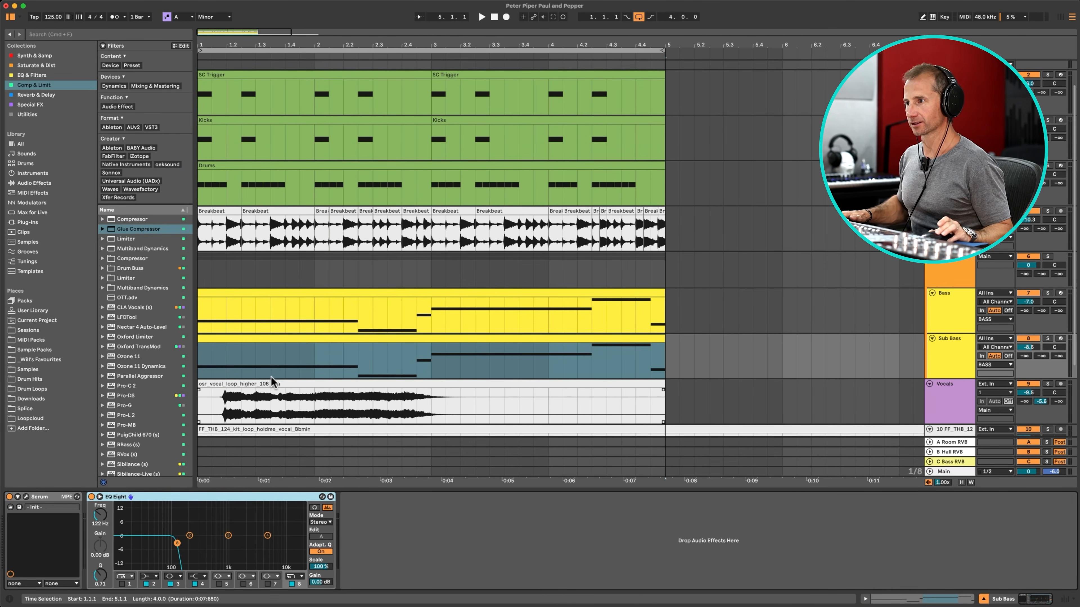
pyautogui.doubleClick(266, 427)
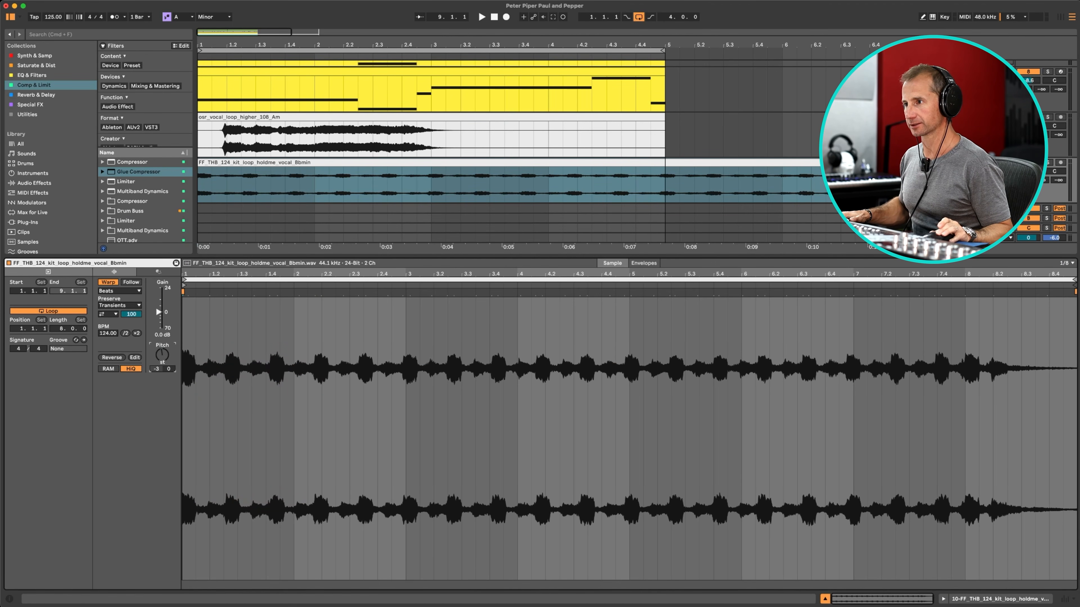
pyautogui.press('shift')
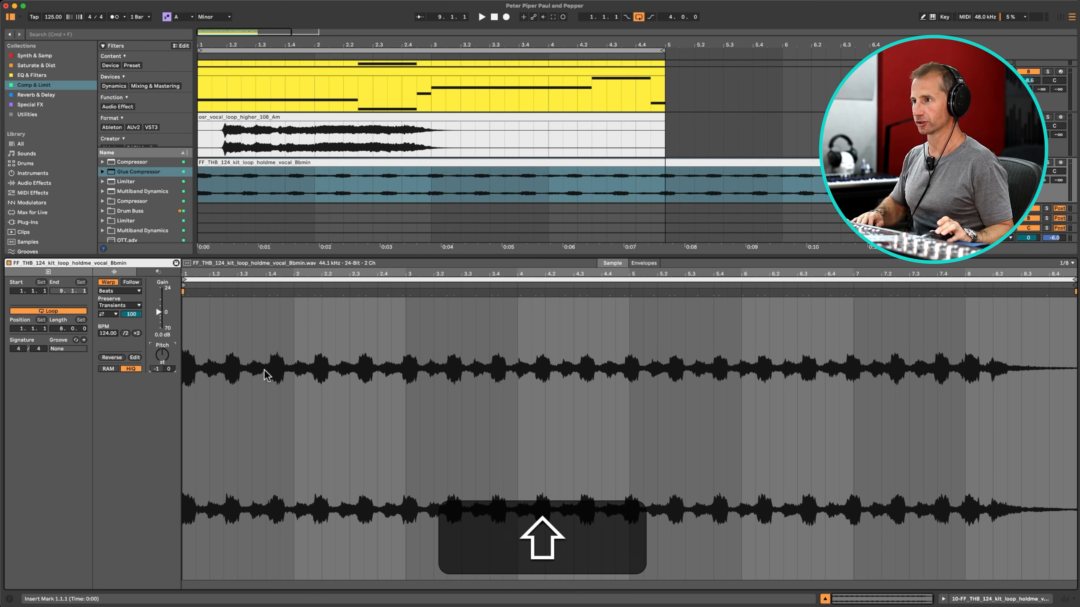
pyautogui.click(123, 291)
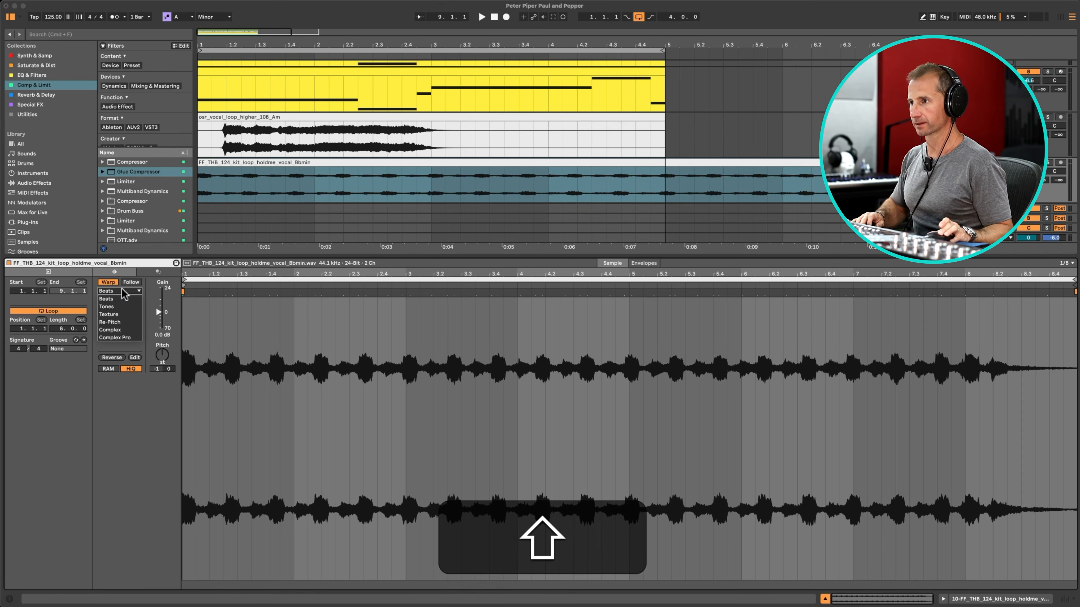
pyautogui.click(133, 337)
# Step: Mute the Vocals track, set the holdme track's volume to -5.3 dB, and audition the holdme loop in the mix
pyautogui.hotkey('shift', 'space')
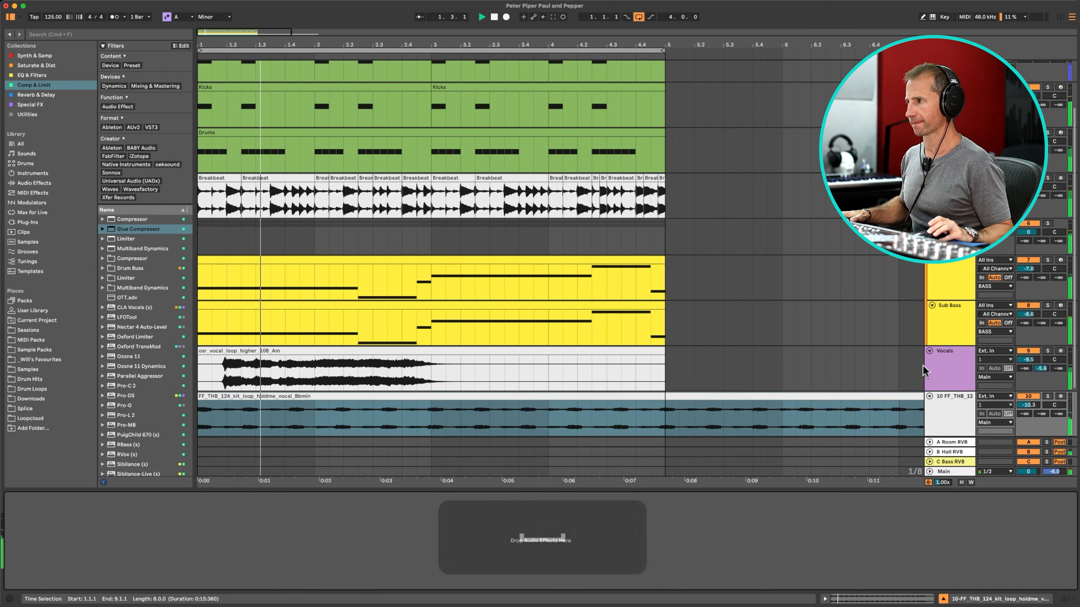
pyautogui.press('space')
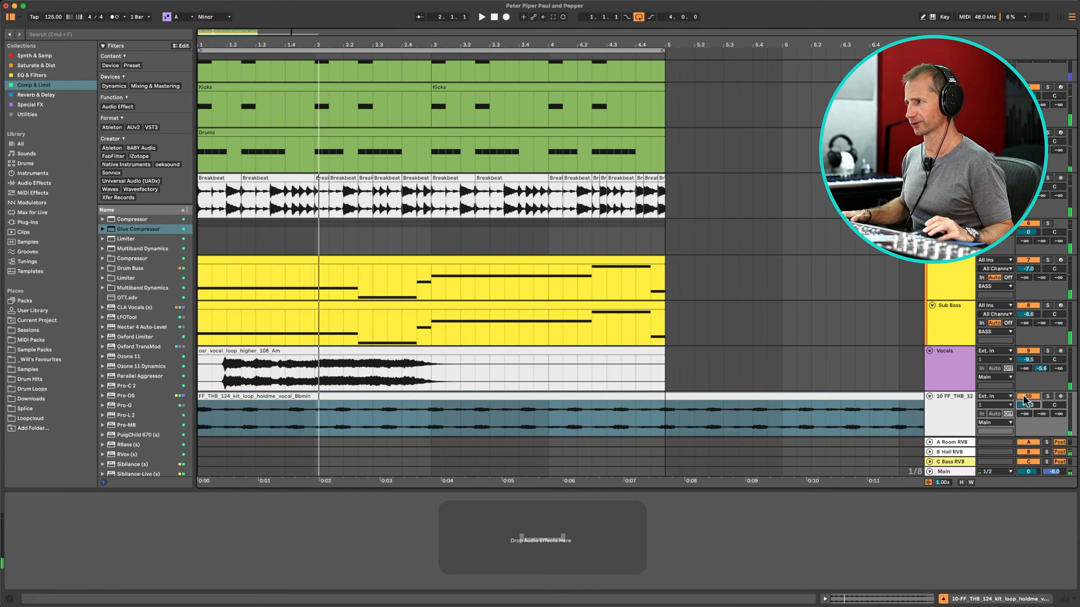
pyautogui.press('space')
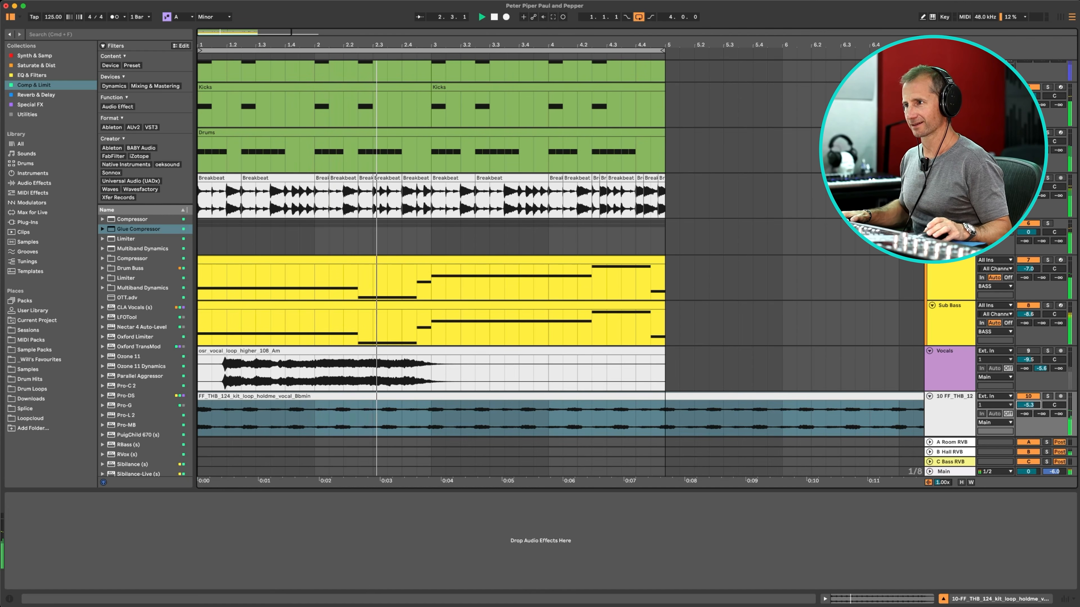
pyautogui.press('space')
pyautogui.doubleClick(270, 401)
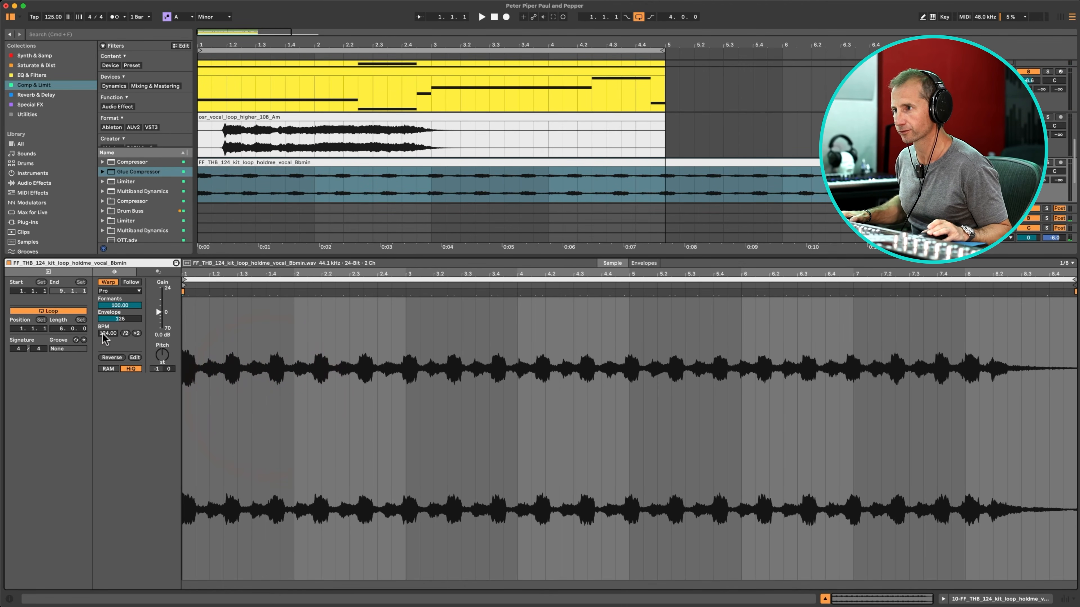
pyautogui.press('space')
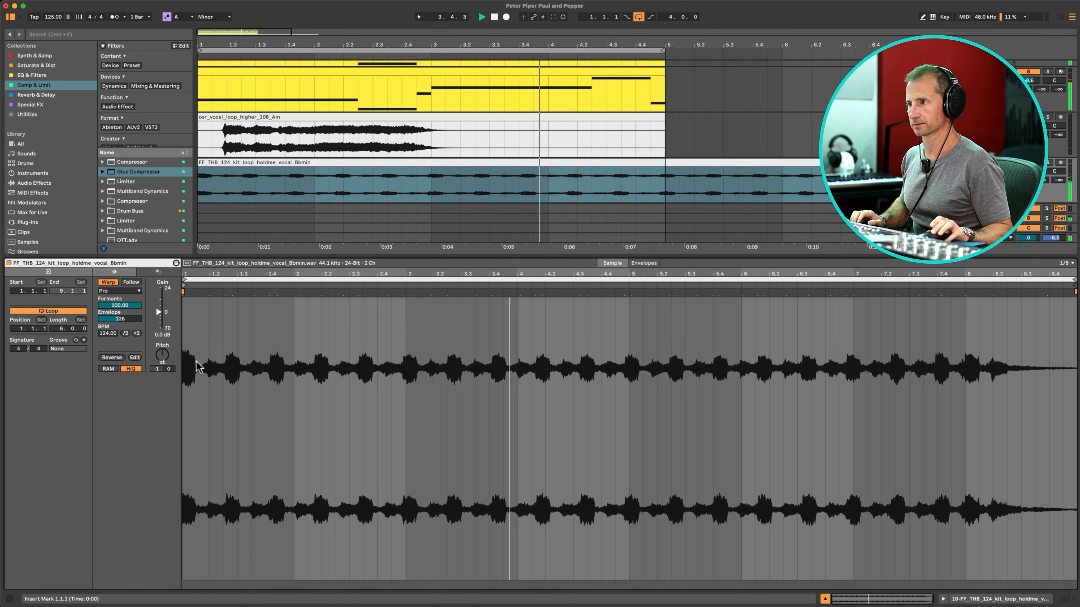
pyautogui.hotkey('shift', 'Tab')
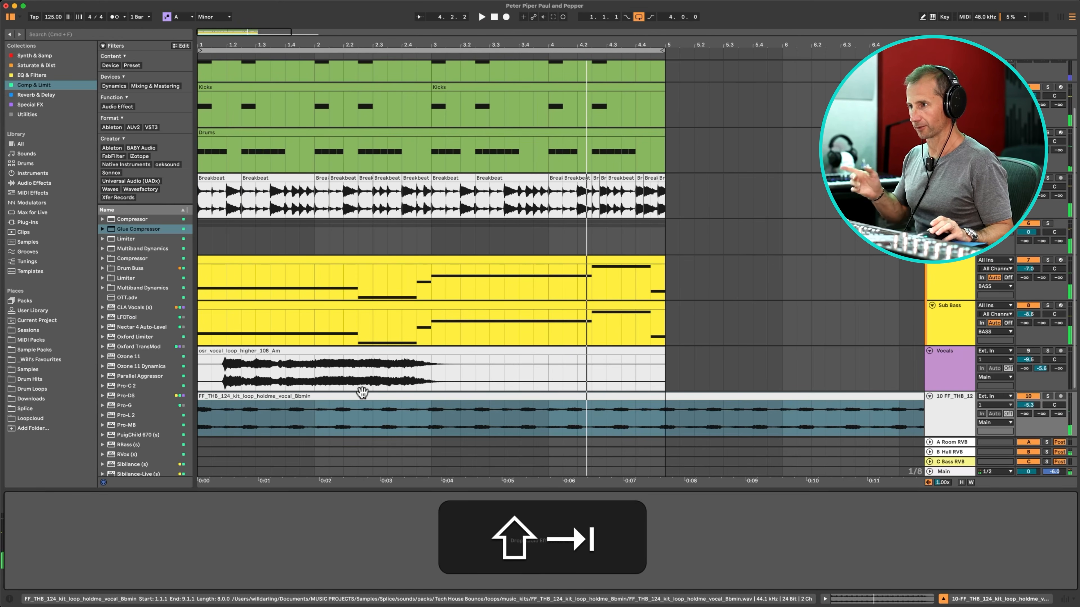
# Step: Split the holdme clip at bar 2, delete everything after the split, and play back the remaining bar from the start
pyautogui.click(316, 415)
pyautogui.press('cmd+e')
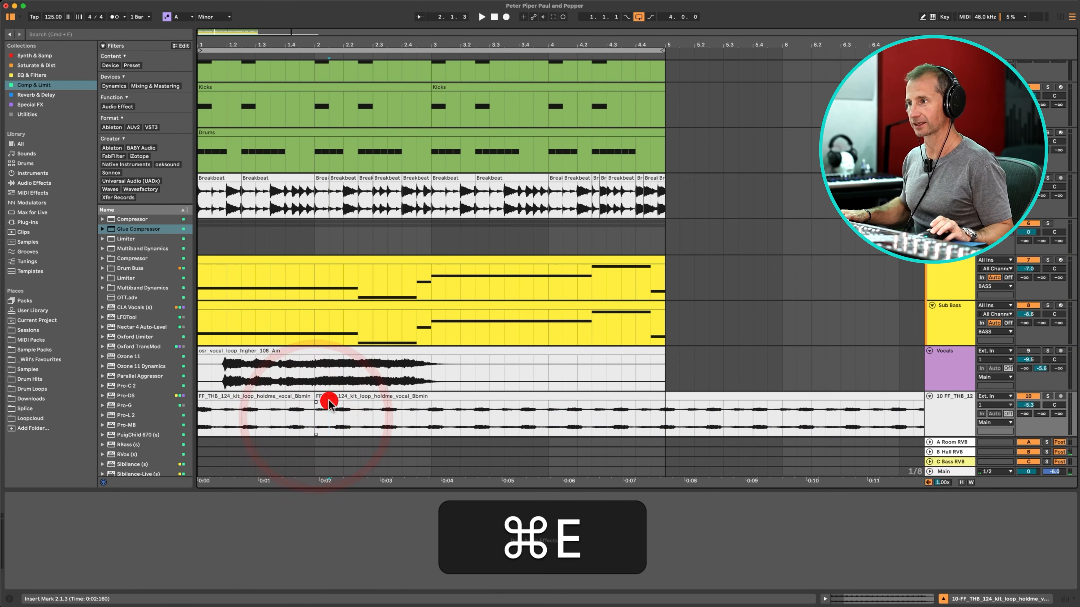
pyautogui.click(331, 409)
pyautogui.press('BackSpace')
pyautogui.click(189, 416)
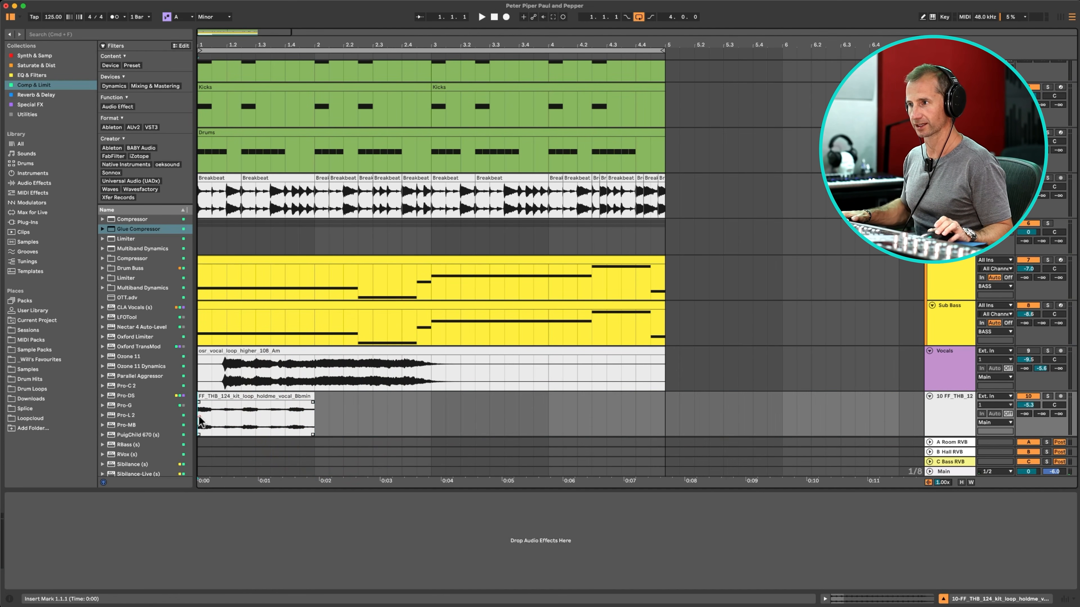
pyautogui.press('space')
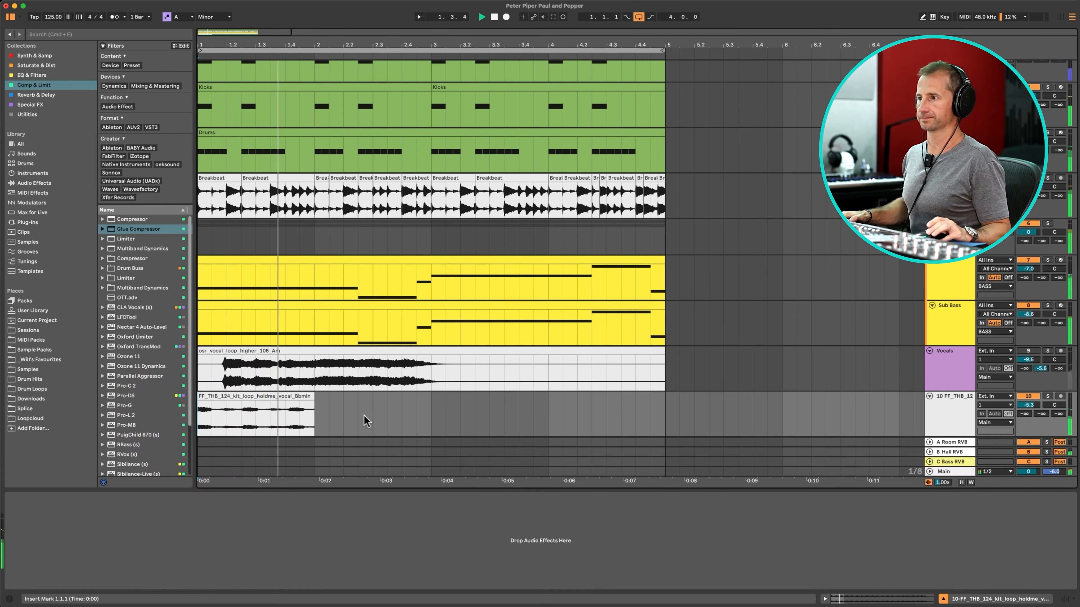
pyautogui.press('space')
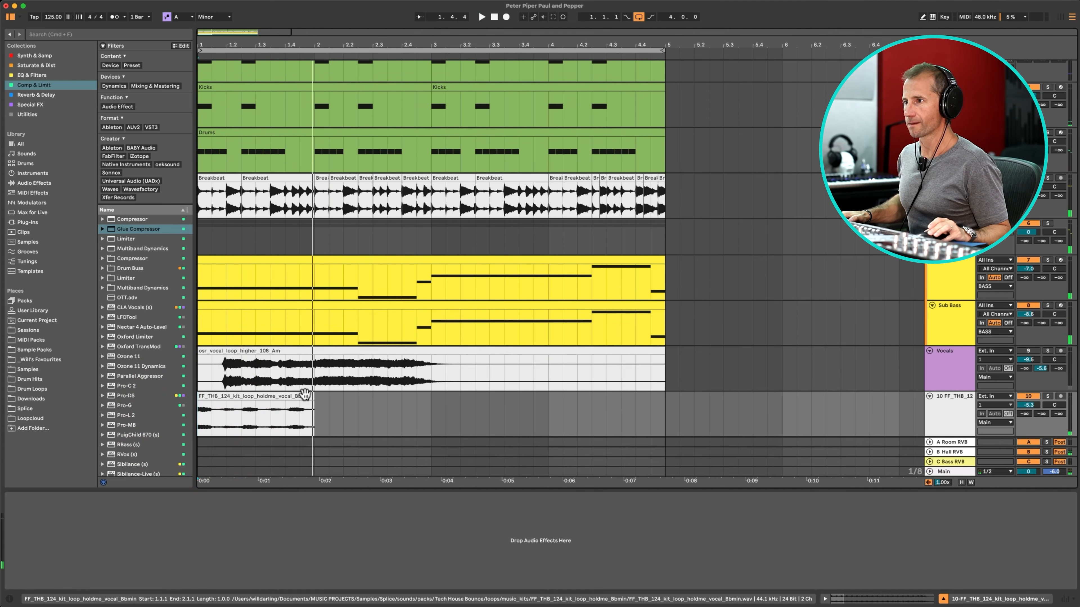
# Step: Delete the last beat of the one-bar holdme clip, from 1.4 onwards, and play it from bar 1
pyautogui.click(284, 415)
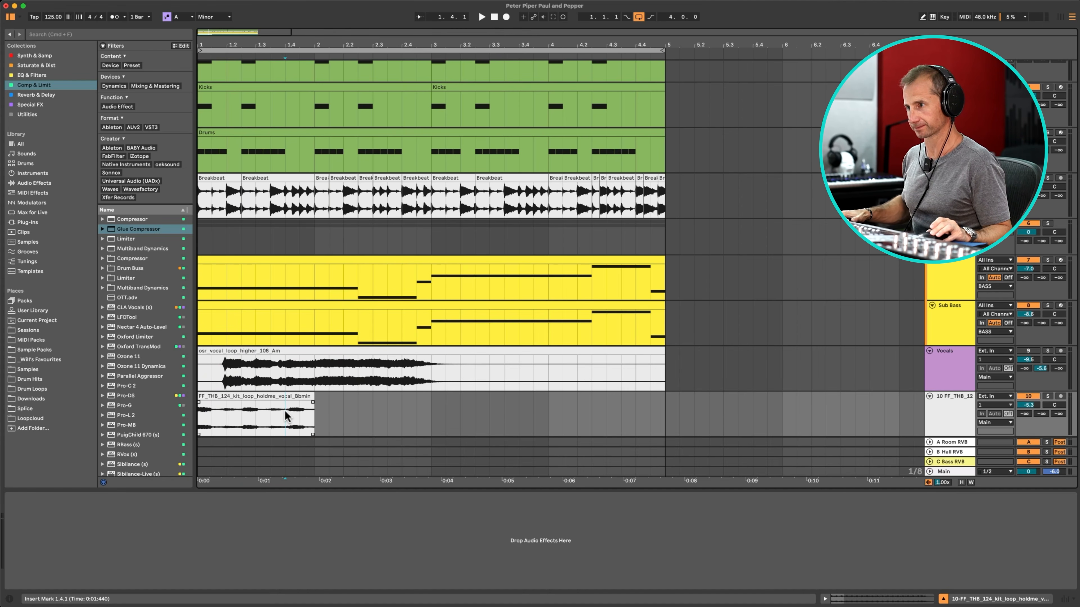
pyautogui.keyDown('shift'); pyautogui.click(328, 411); pyautogui.keyUp('shift')
pyautogui.press('BackSpace')
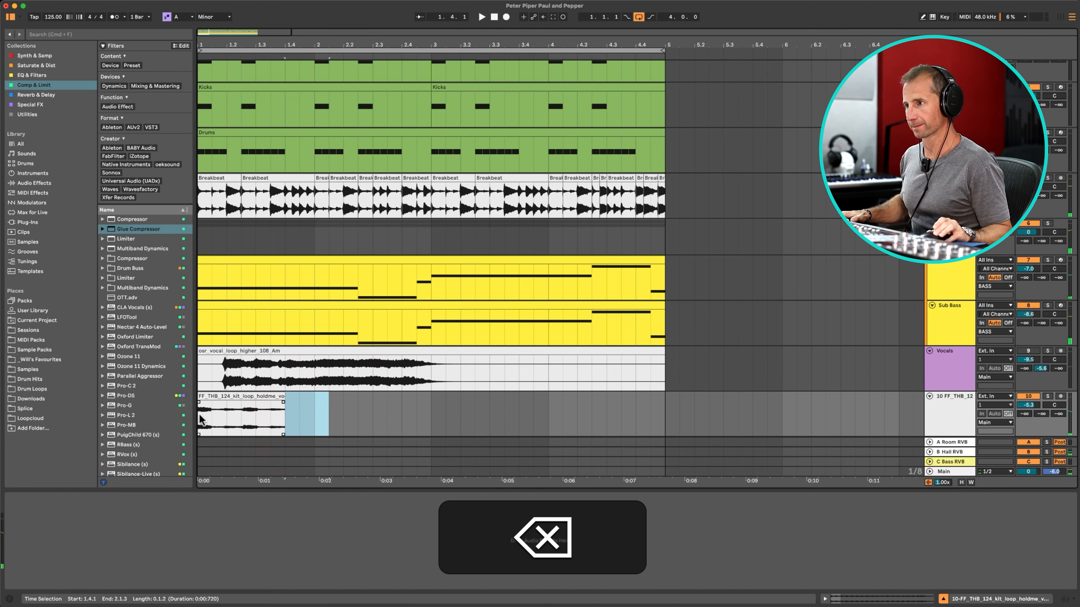
pyautogui.click(200, 414)
pyautogui.press('space')
# Step: Copy the three-beat holdme clip to bar 2 and audition both clips with the full mix
pyautogui.click(243, 399)
pyautogui.moveTo(244, 399); pyautogui.dragTo(354, 399)
pyautogui.press('space')
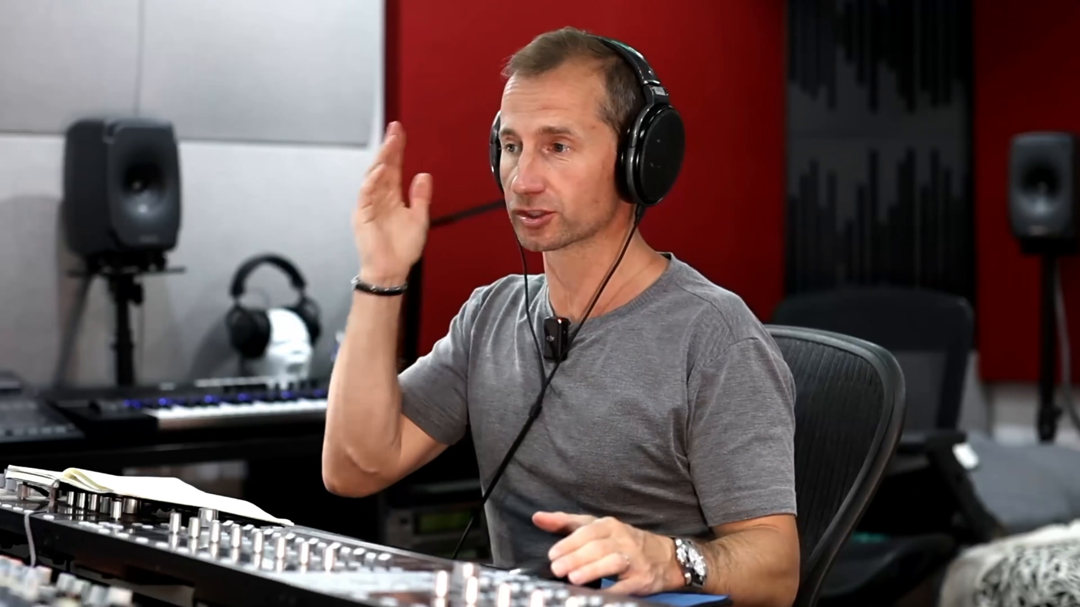
pyautogui.click(201, 416)
pyautogui.press('space')
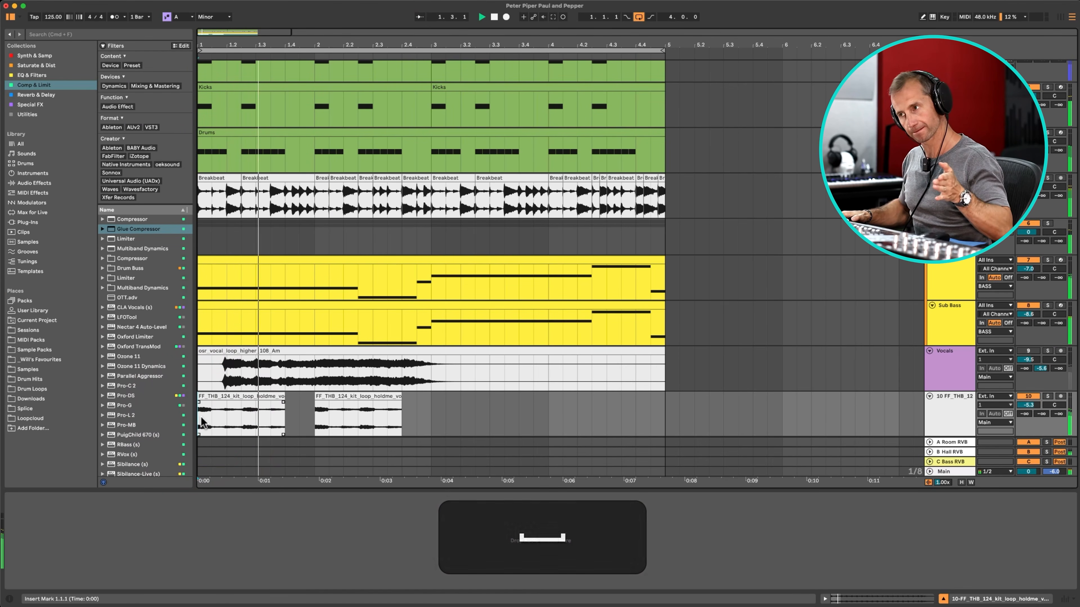
pyautogui.scroll(1, 201, 416)
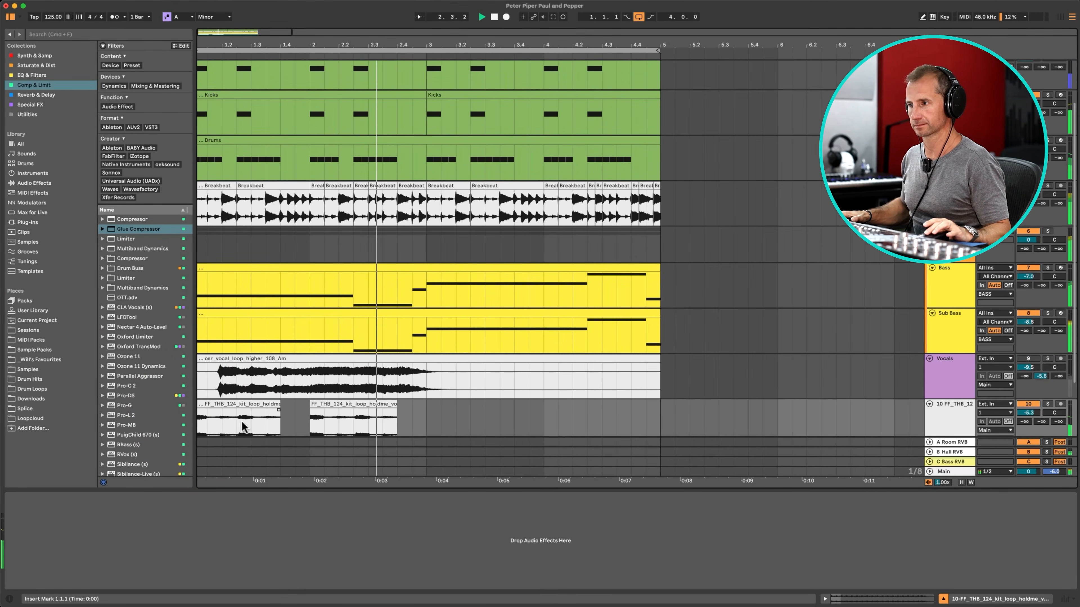
pyautogui.scroll(-4, 239, 421)
pyautogui.press('space')
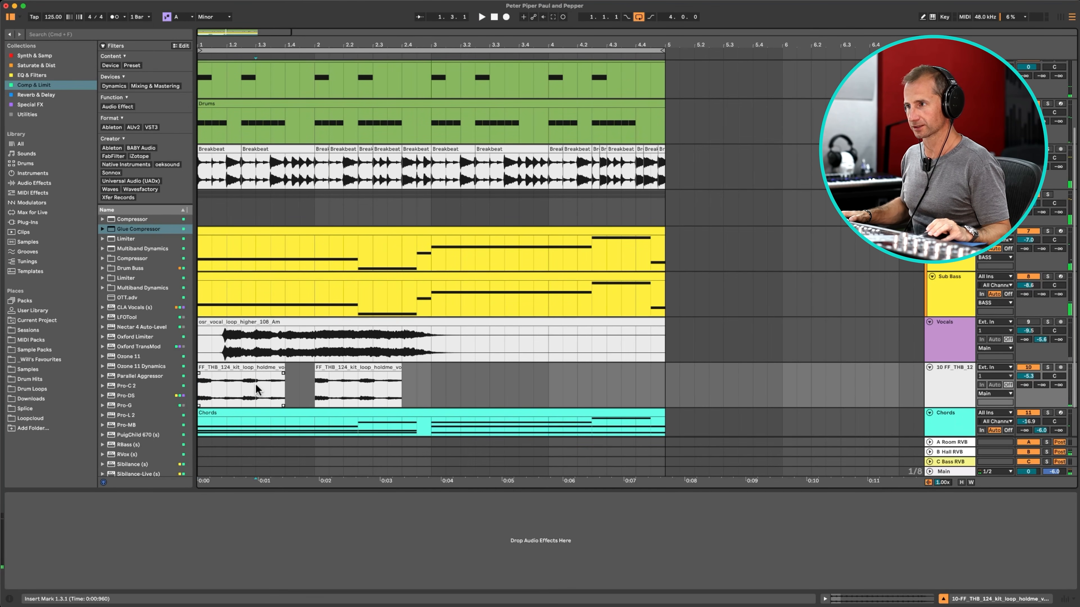
# Step: Split the first holdme clip at 1.3 and duplicate its last beat into the gap at 1.4
pyautogui.click(256, 383)
pyautogui.press('super+e')
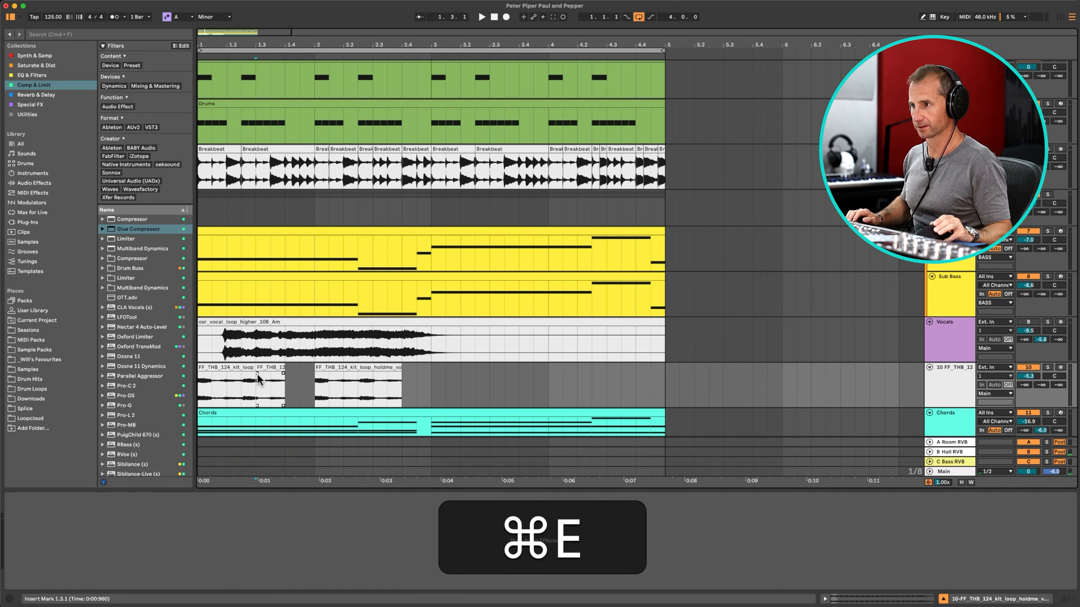
pyautogui.click(260, 378)
pyautogui.press('super+d')
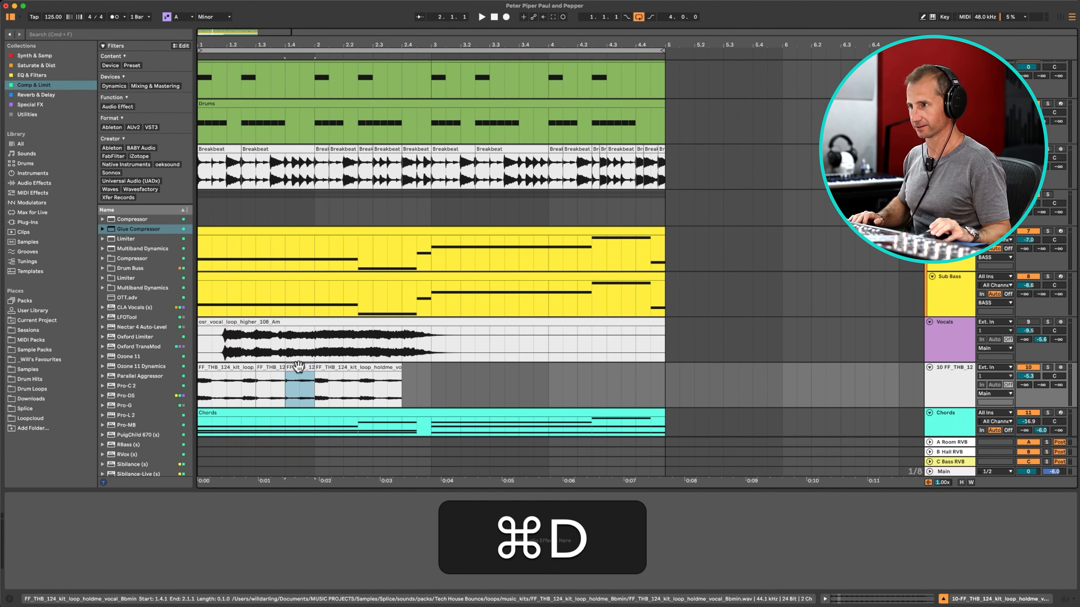
# Step: Solo the holdme track and audition the edited vocal chop from bar 1
pyautogui.click(1048, 369)
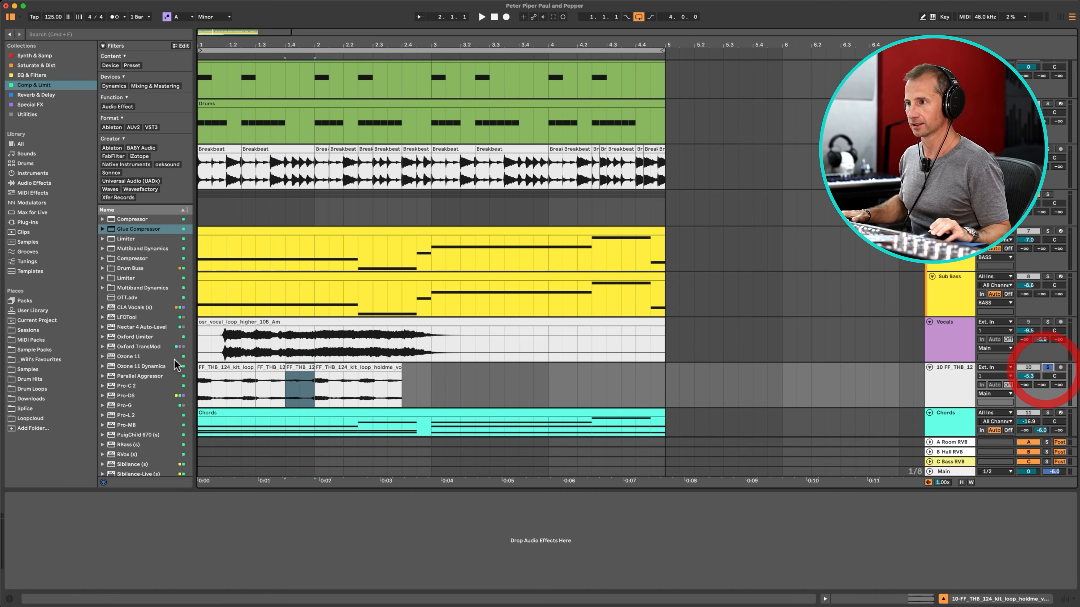
pyautogui.click(199, 384)
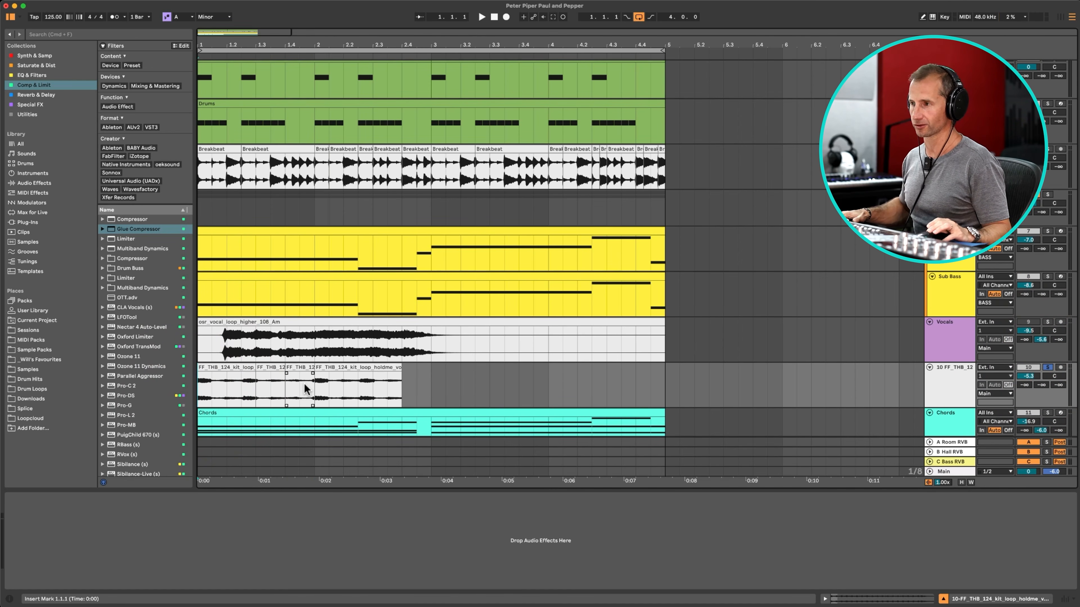
pyautogui.press('space')
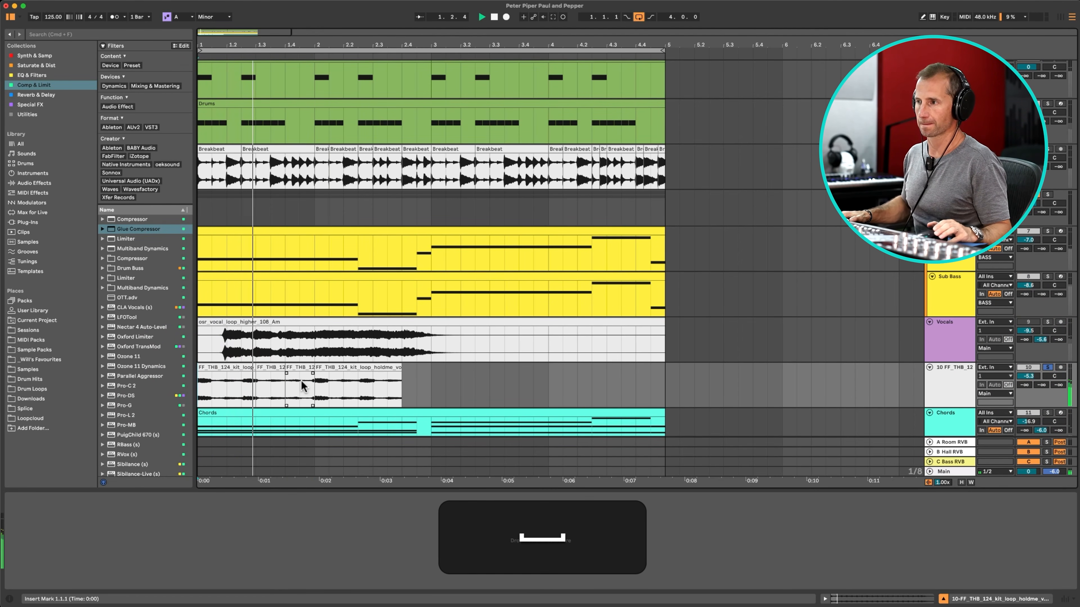
pyautogui.press('space')
pyautogui.press('space')
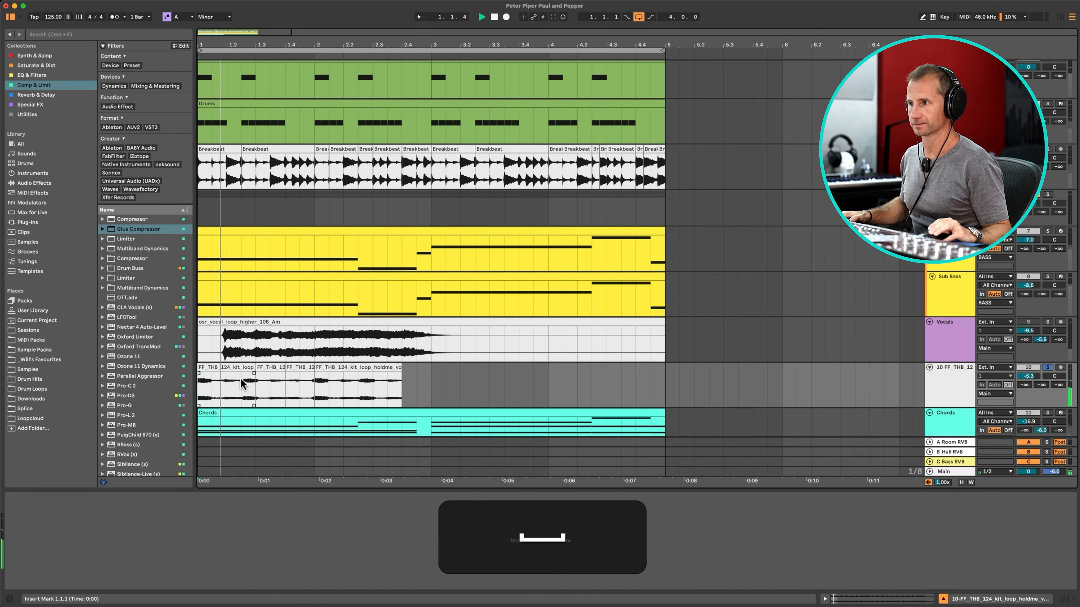
# Step: Crossfade the holdme clip joins near 1.3 and 1.4 in bar 1, auditioning the transitions
pyautogui.click(257, 376)
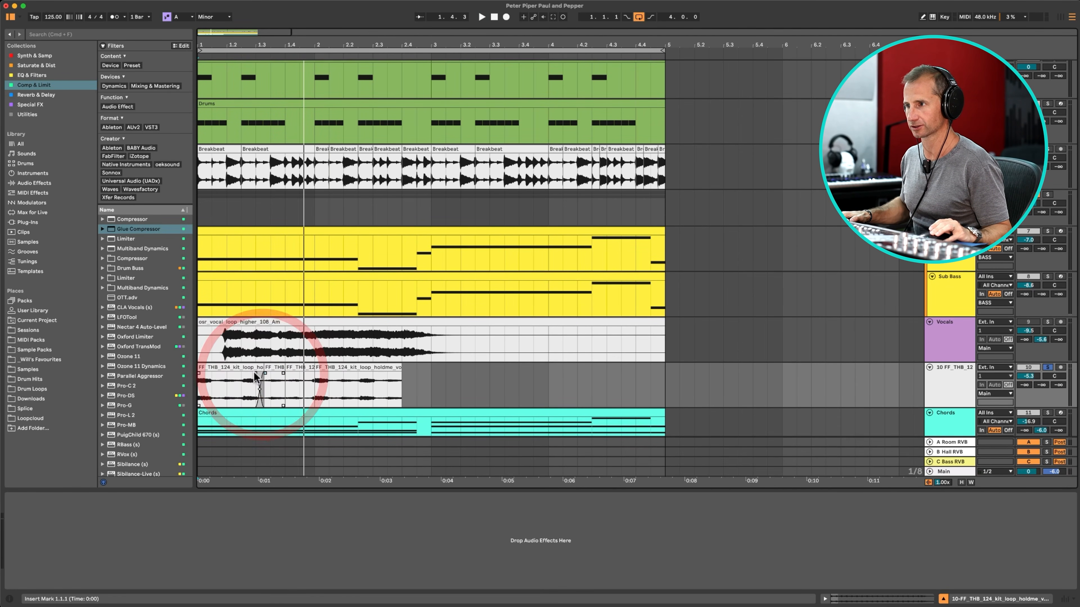
pyautogui.click(249, 375)
pyautogui.press('space')
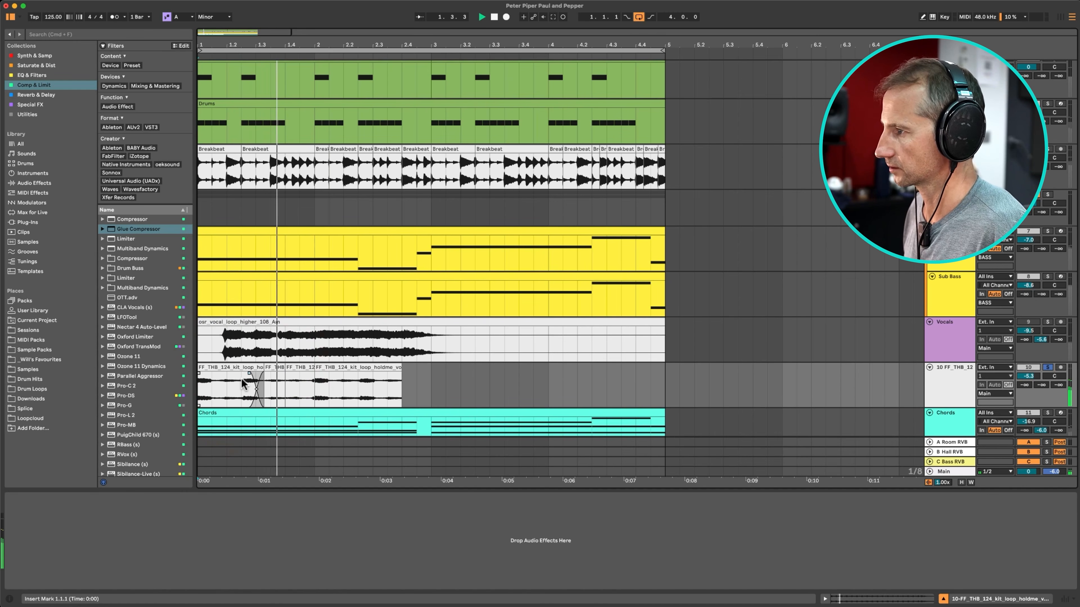
pyautogui.press('space')
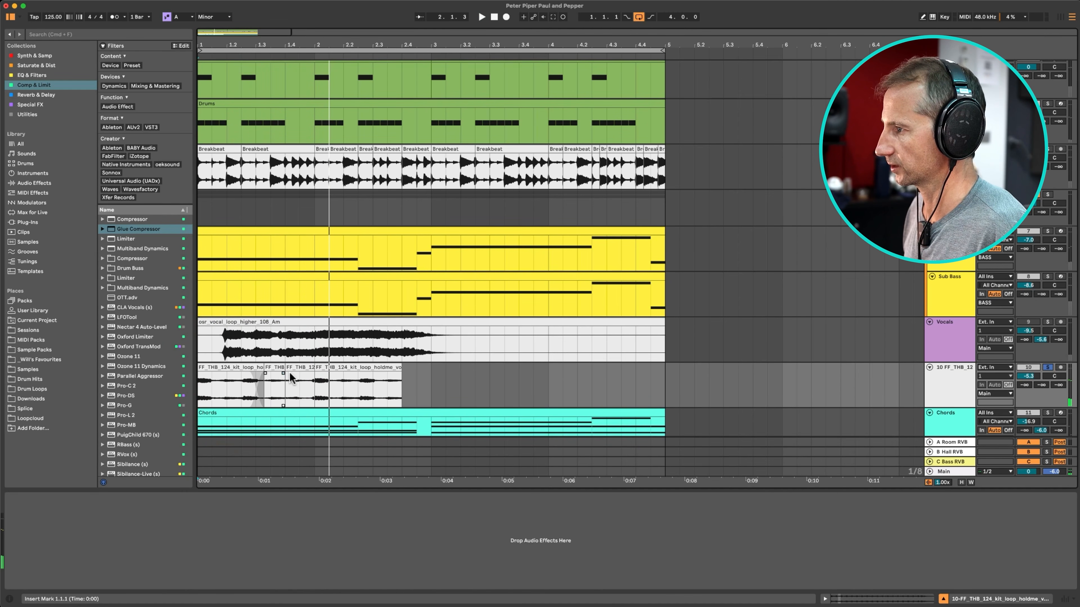
pyautogui.click(290, 380)
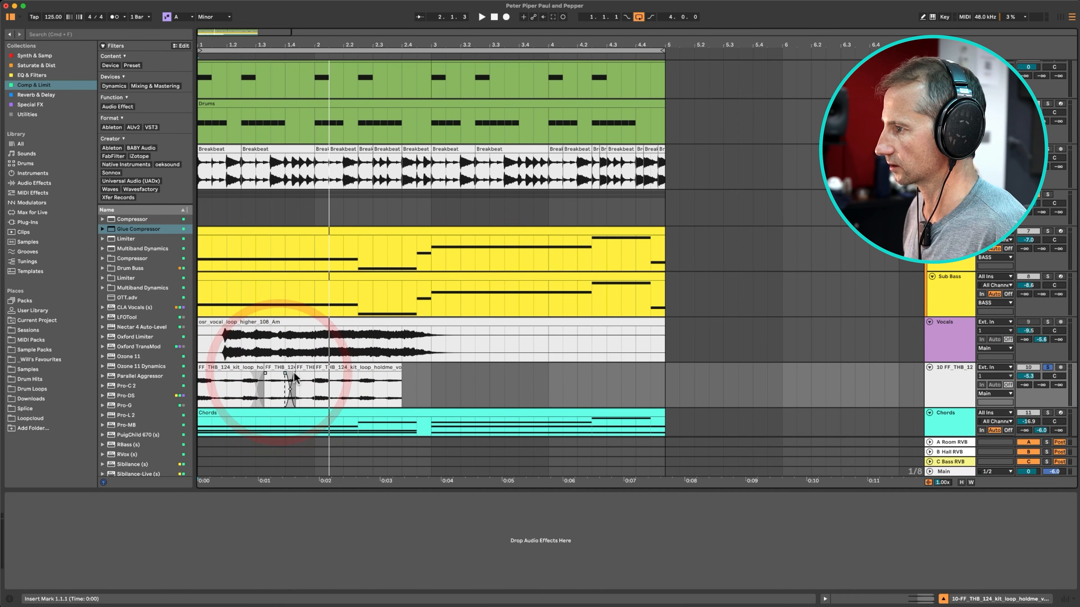
pyautogui.press('space')
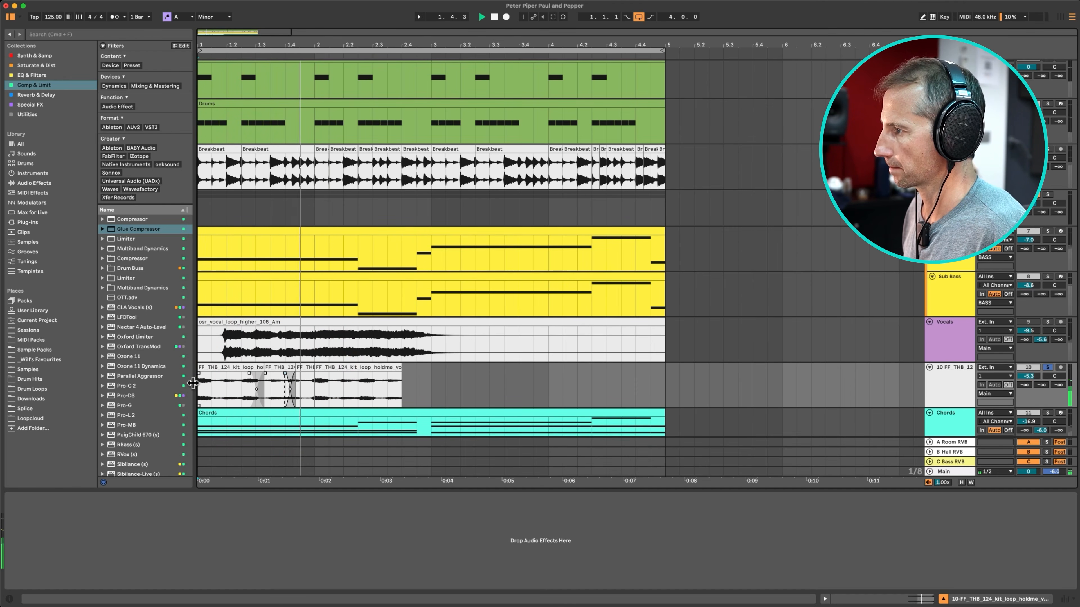
pyautogui.press('space')
# Step: Duplicate the edited first bar of the holdme vocal three times to fill bars 2 to 4, and audition the result
pyautogui.moveTo(199, 390); pyautogui.dragTo(313, 385)
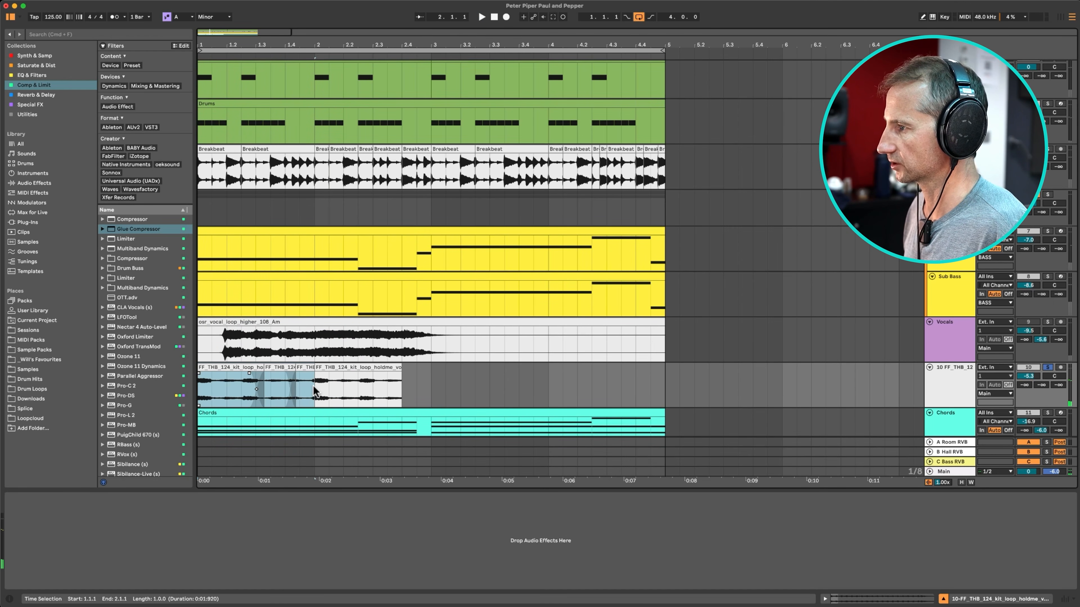
pyautogui.press('super+d')
pyautogui.press('super+d')
pyautogui.press('super+d')
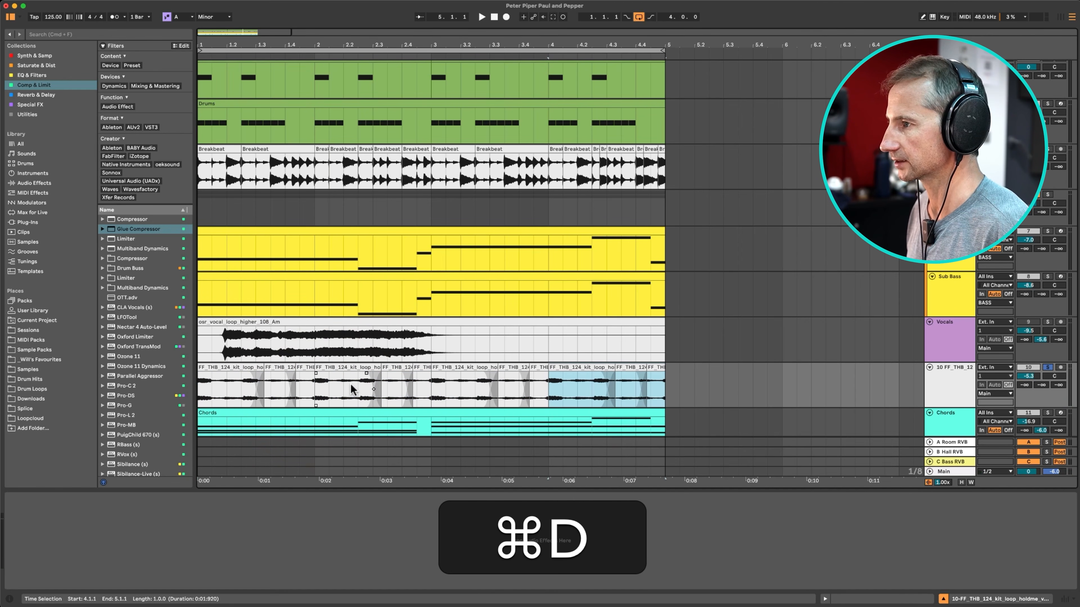
pyautogui.press('super+space')
pyautogui.press('space')
pyautogui.click(199, 387)
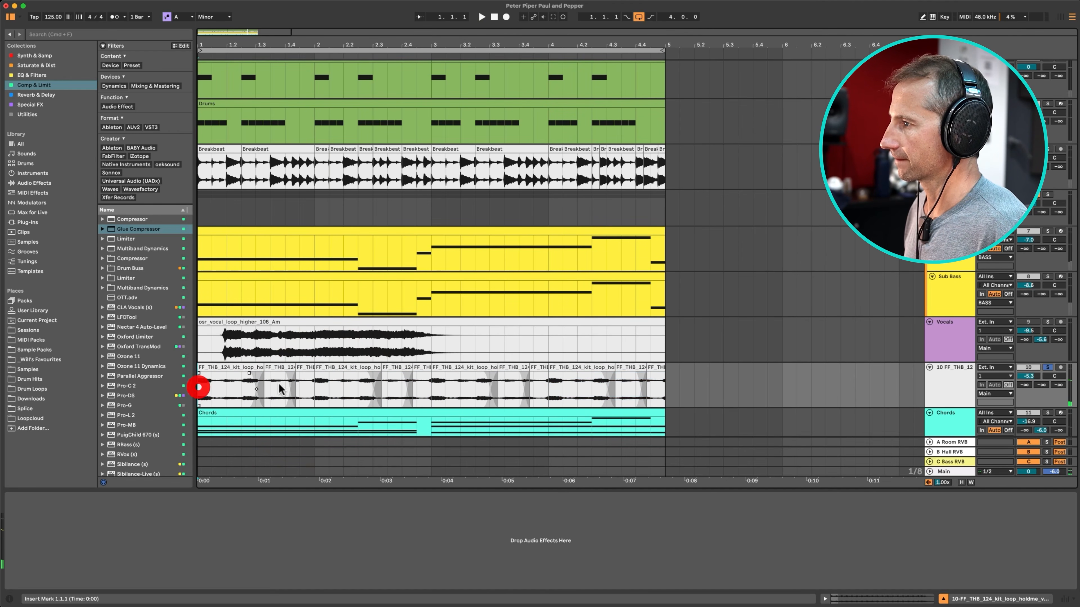
pyautogui.press('space')
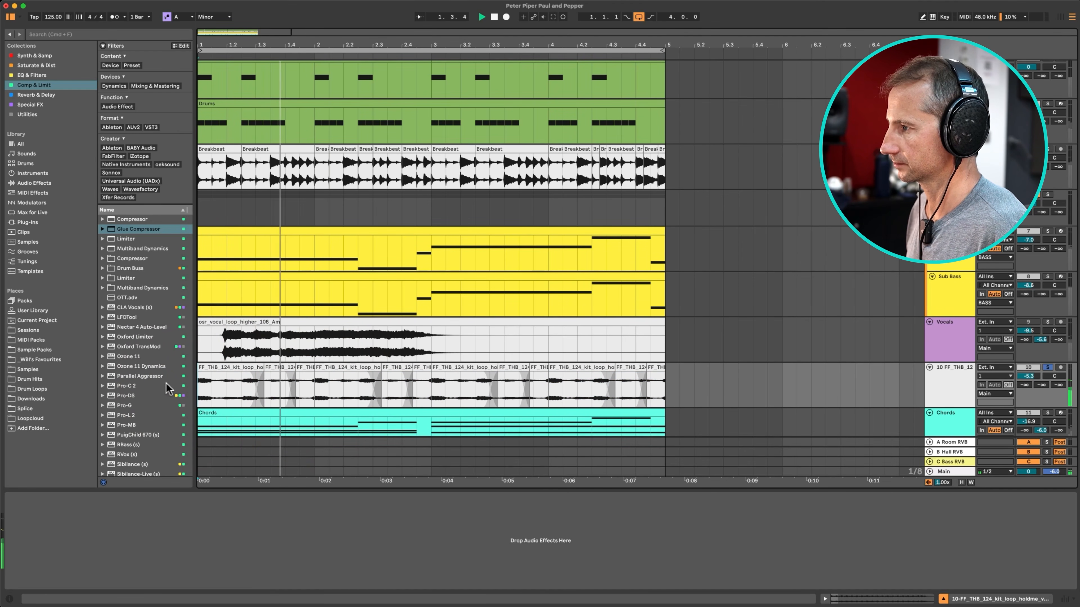
pyautogui.press('space')
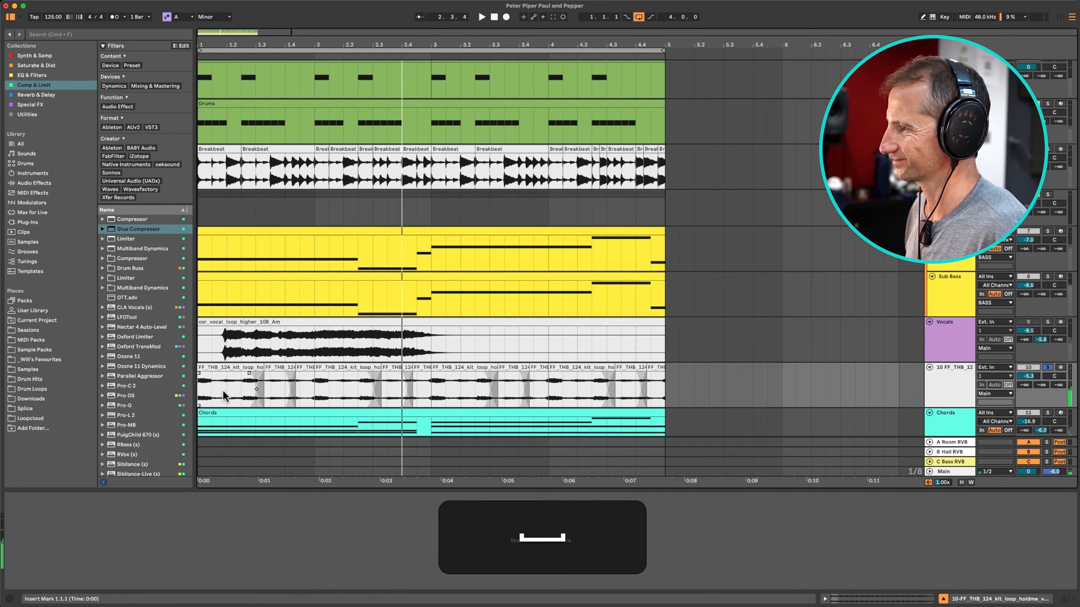
# Step: Paste a short holdme vocal slice at 2.4.1 and play the passage back from 2.2.1
pyautogui.click(400, 389)
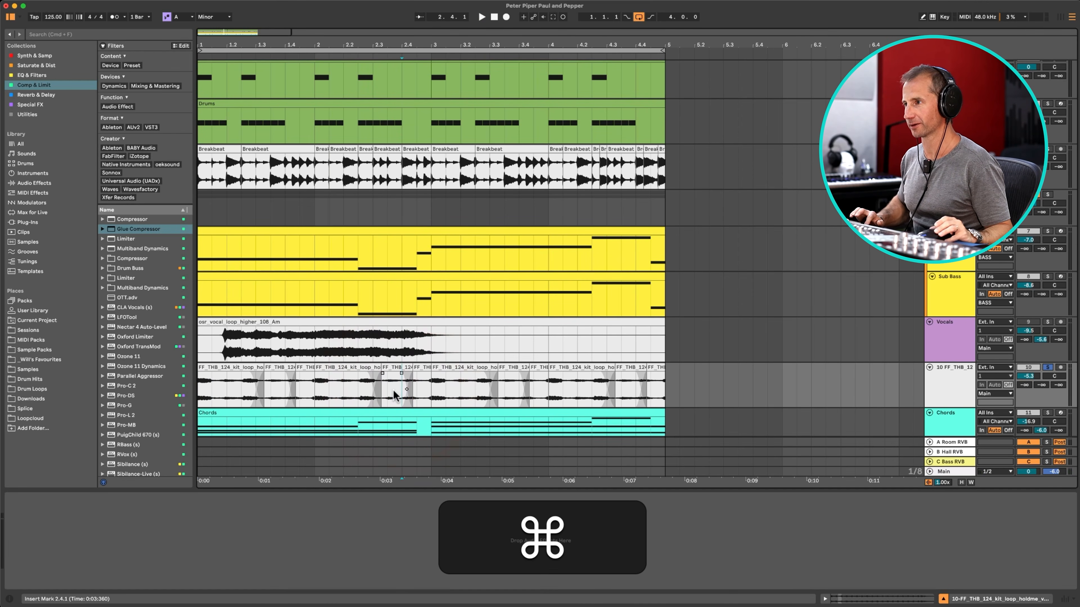
pyautogui.press('super+v')
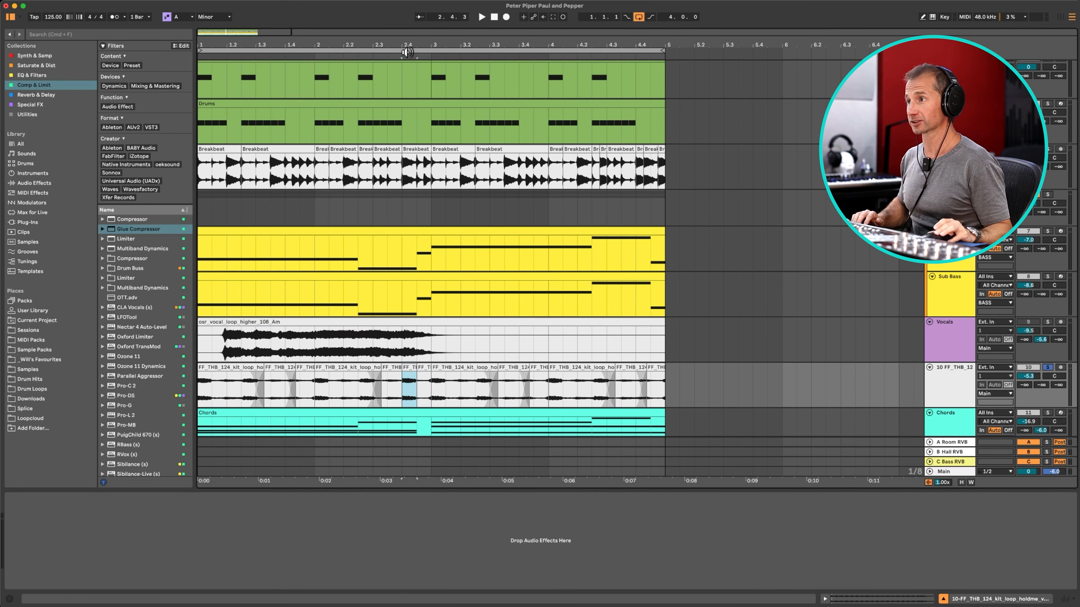
pyautogui.moveTo(405, 45); pyautogui.dragTo(267, 297)
pyautogui.click(266, 374)
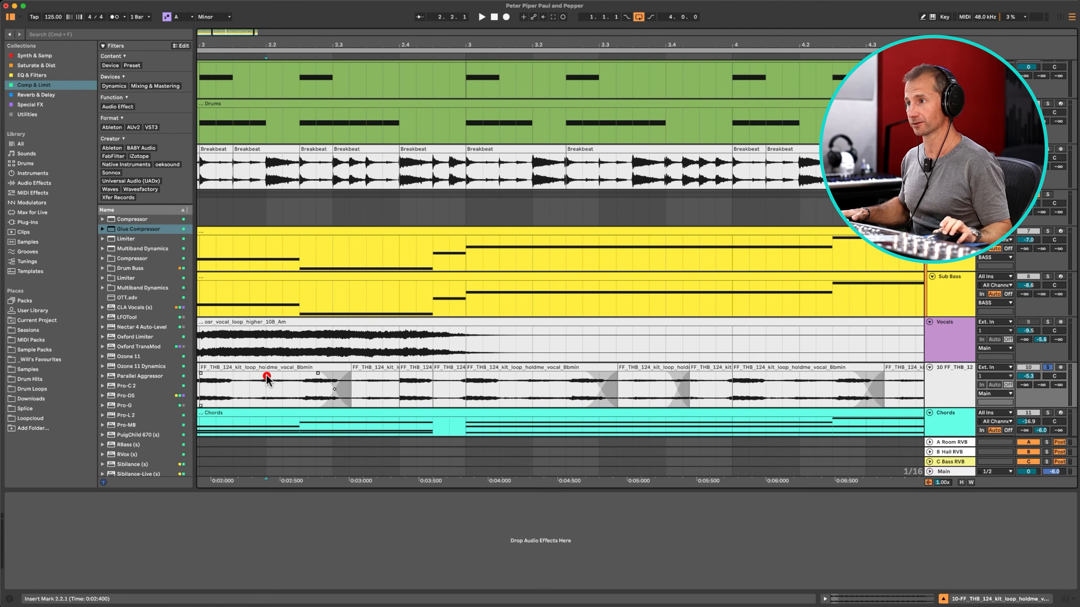
pyautogui.press('space')
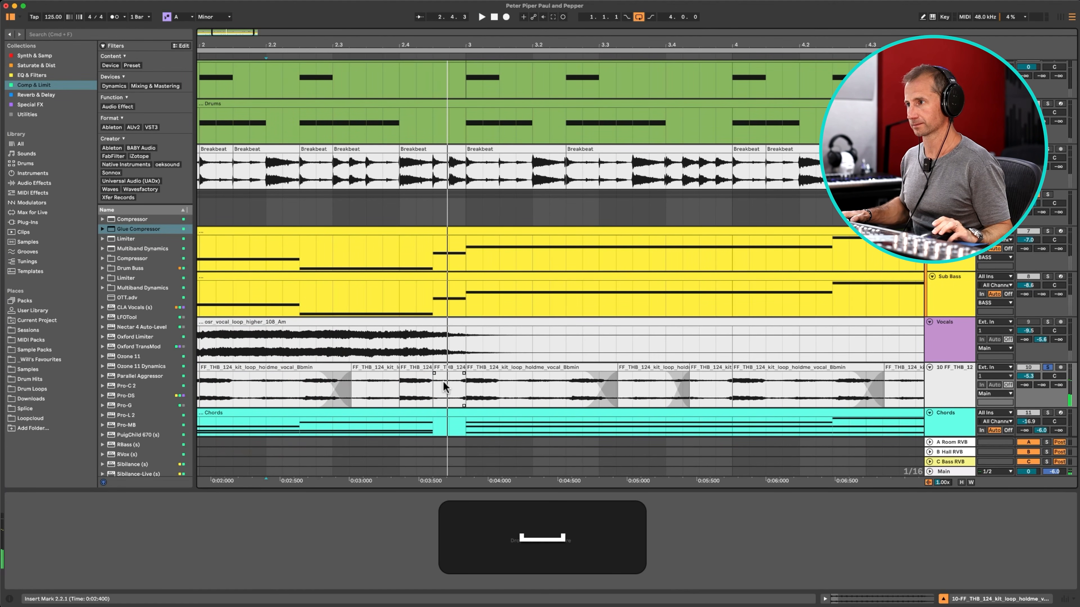
# Step: Paste another holdme slice at 2.4.4 and shorten its end to the start of bar 3
pyautogui.click(449, 383)
pyautogui.press('super+v')
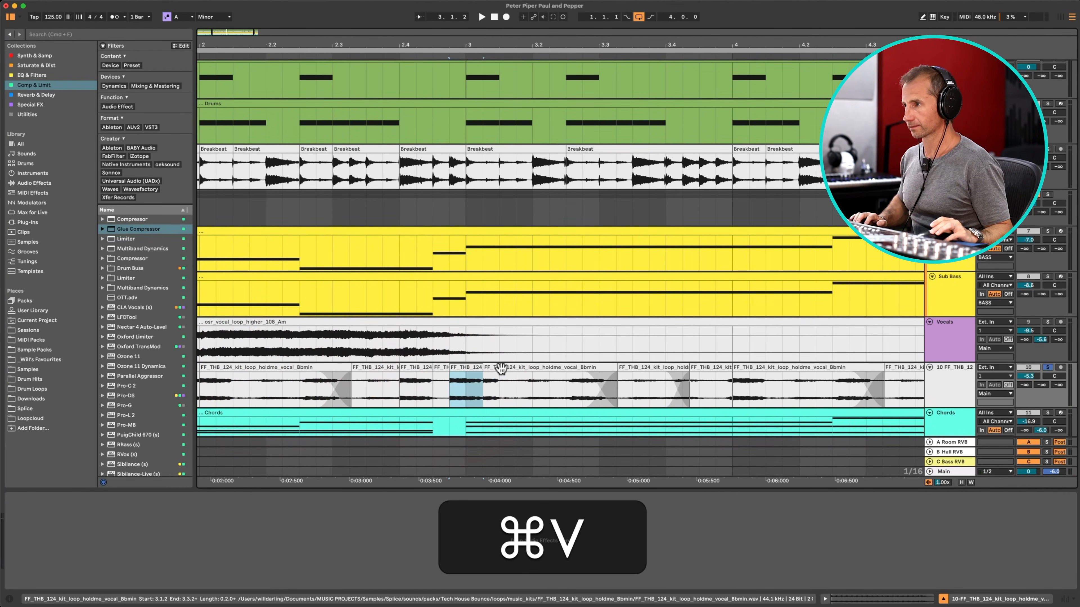
pyautogui.click(484, 367)
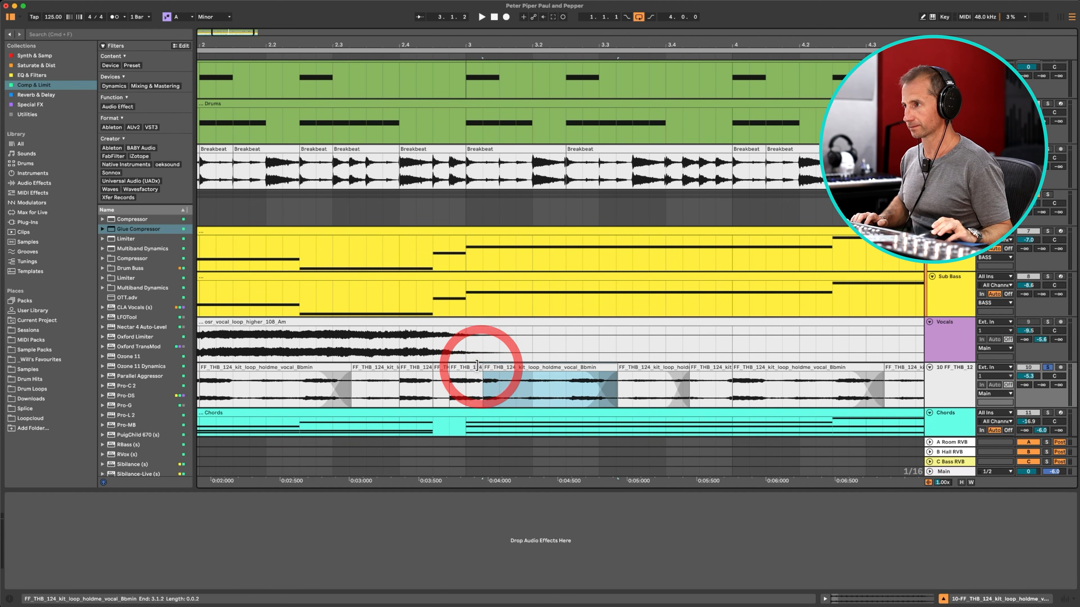
# Step: Transpose the short slice at 2.4.4 to -4 semitones, set its Formants to 28.91, and play it back
pyautogui.doubleClick(459, 367)
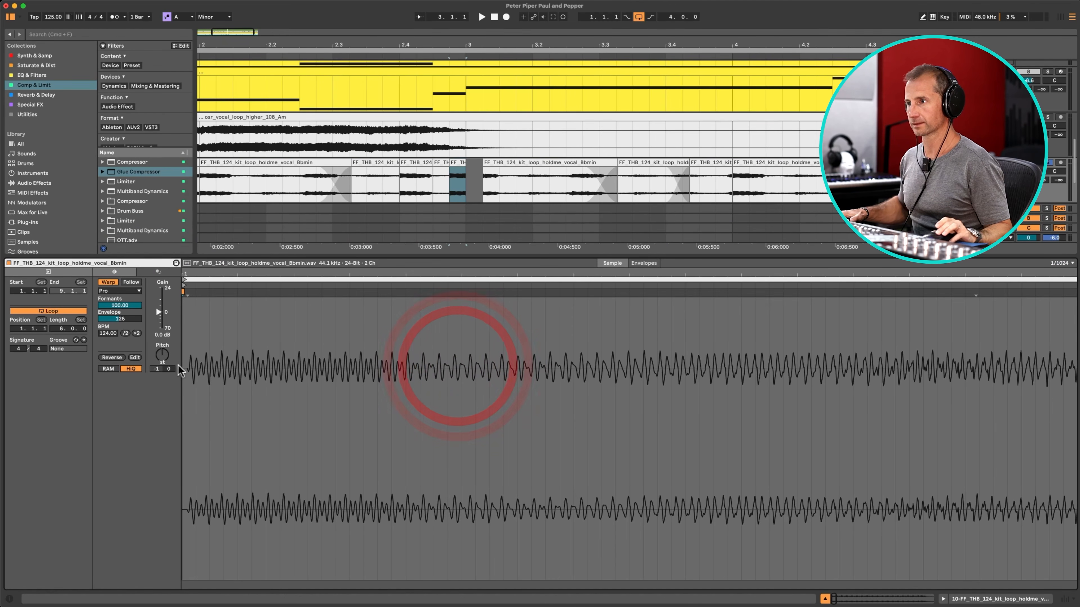
pyautogui.click(157, 369)
pyautogui.press('space')
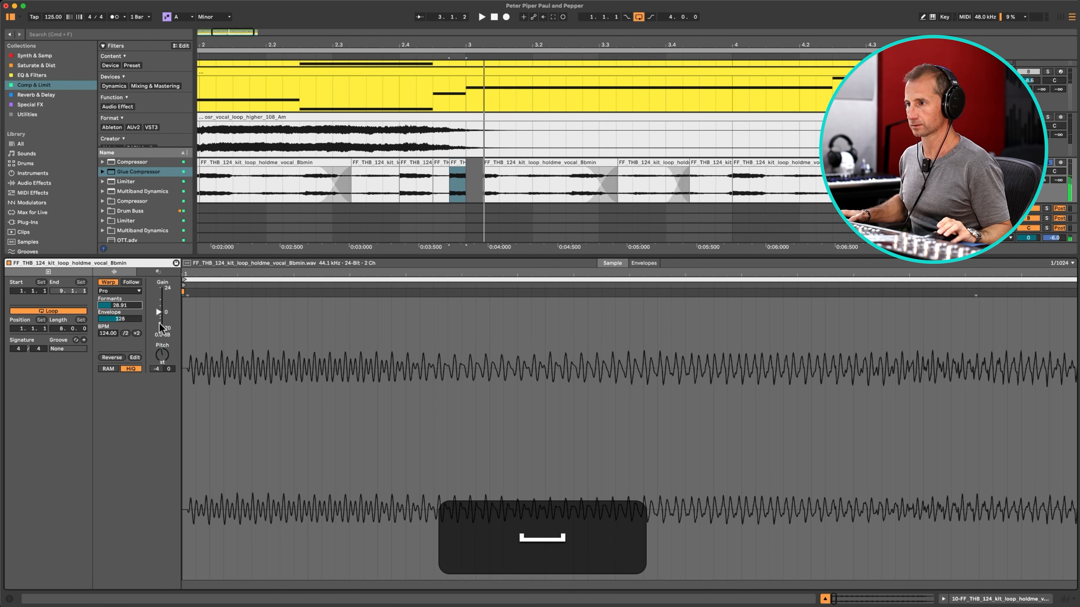
# Step: Extend the start of the holdme vocal slice after bar 3 back to 3.1.1 to close the gap
pyautogui.hotkey('shift', 'Tab')
pyautogui.click(486, 397)
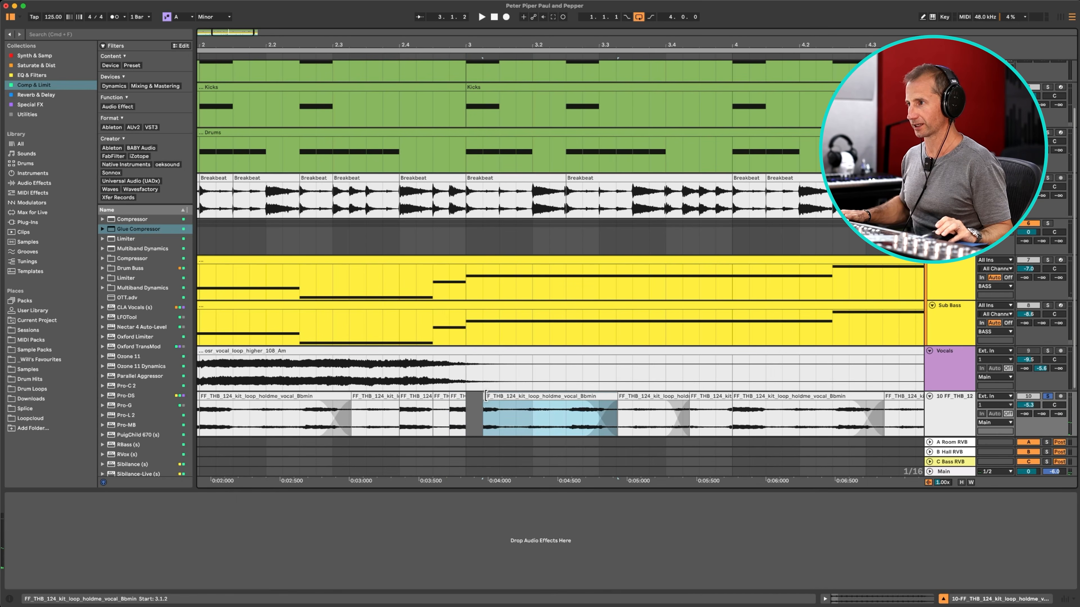
pyautogui.moveTo(473, 398); pyautogui.dragTo(470, 399)
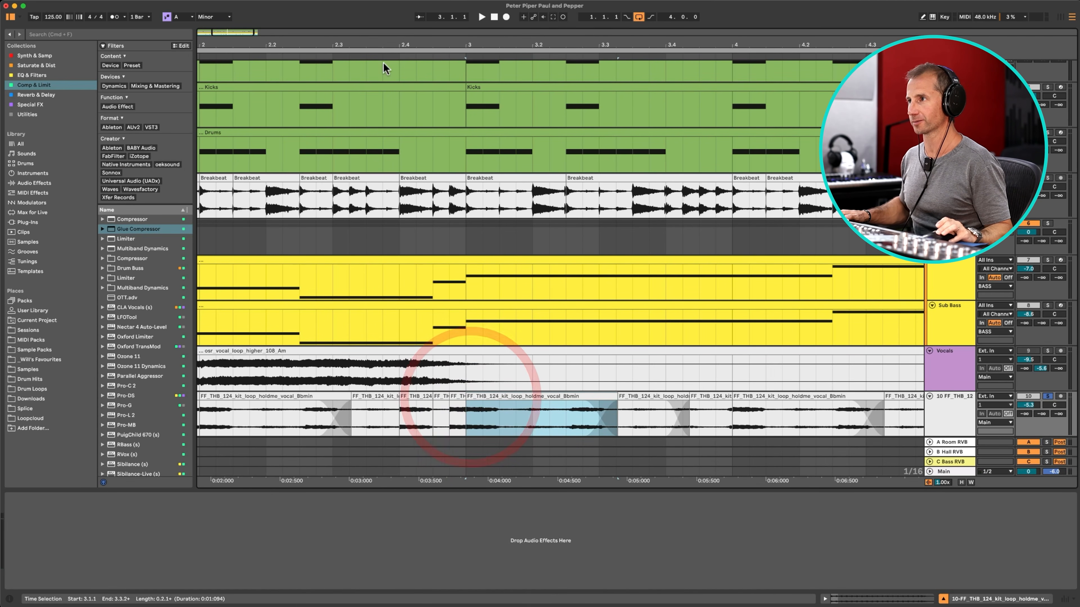
# Step: Solo the Kicks, Break and holdme vocal tracks together and audition the four-bar loop
pyautogui.moveTo(377, 42); pyautogui.dragTo(222, 43)
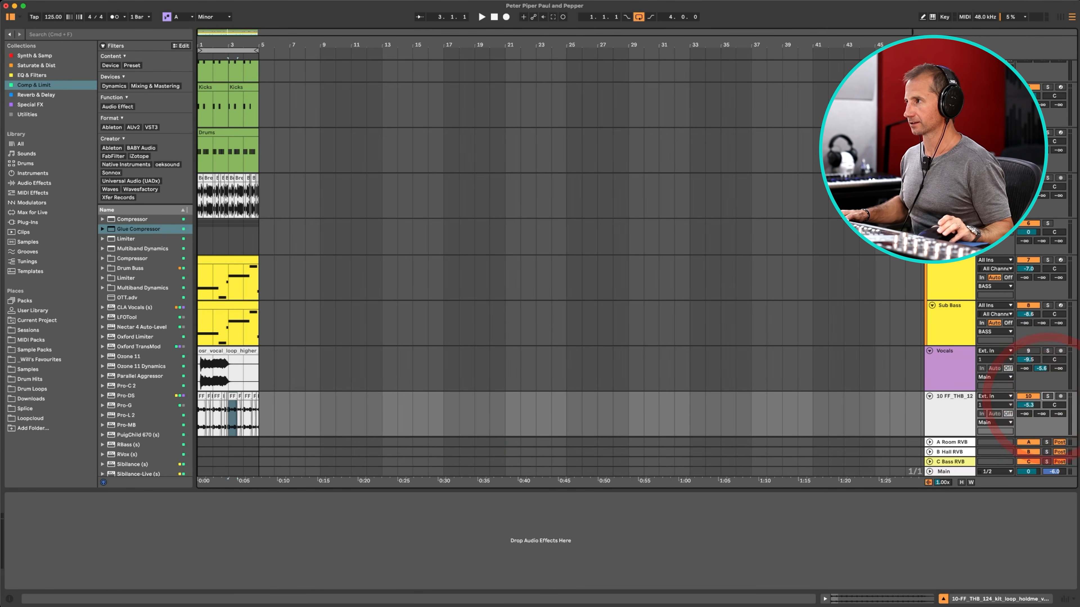
pyautogui.click(1048, 90)
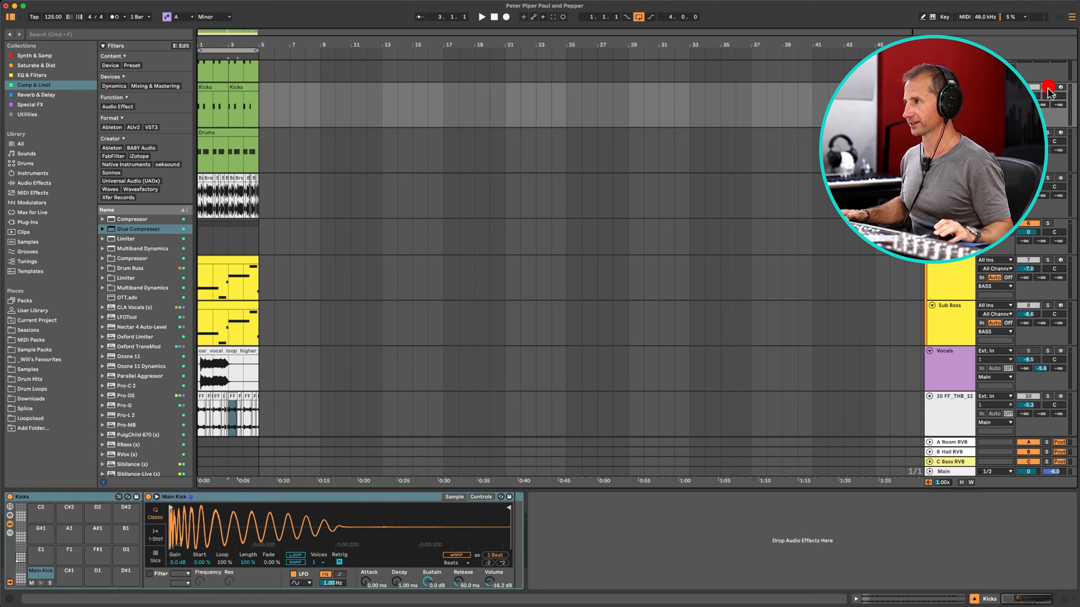
pyautogui.keyDown('super'); pyautogui.click(1052, 177); pyautogui.keyUp('super')
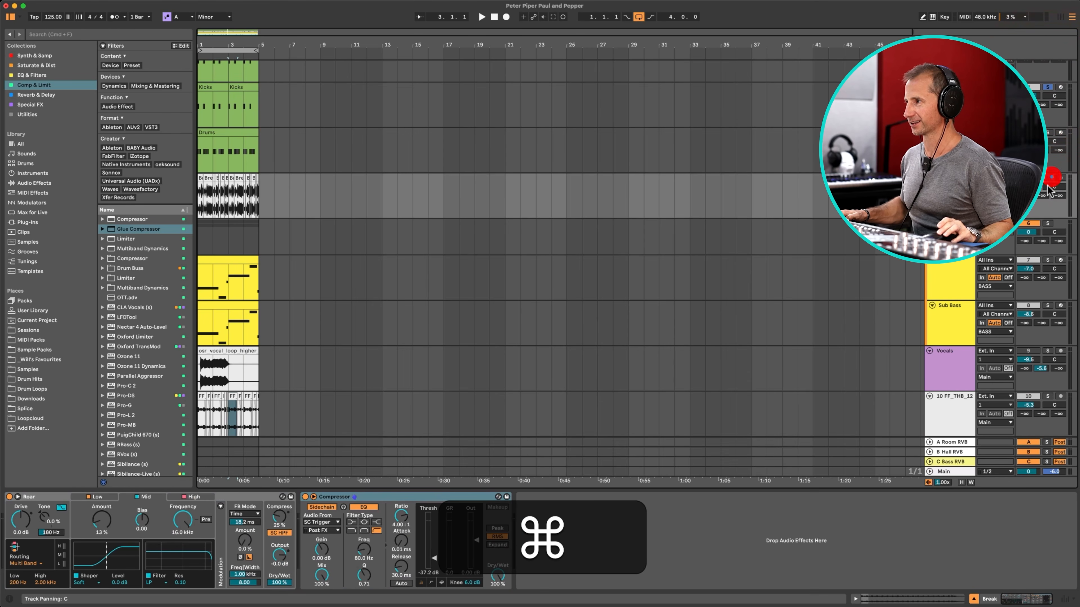
pyautogui.keyDown('super'); pyautogui.click(1051, 399); pyautogui.keyUp('super')
pyautogui.press('super+space')
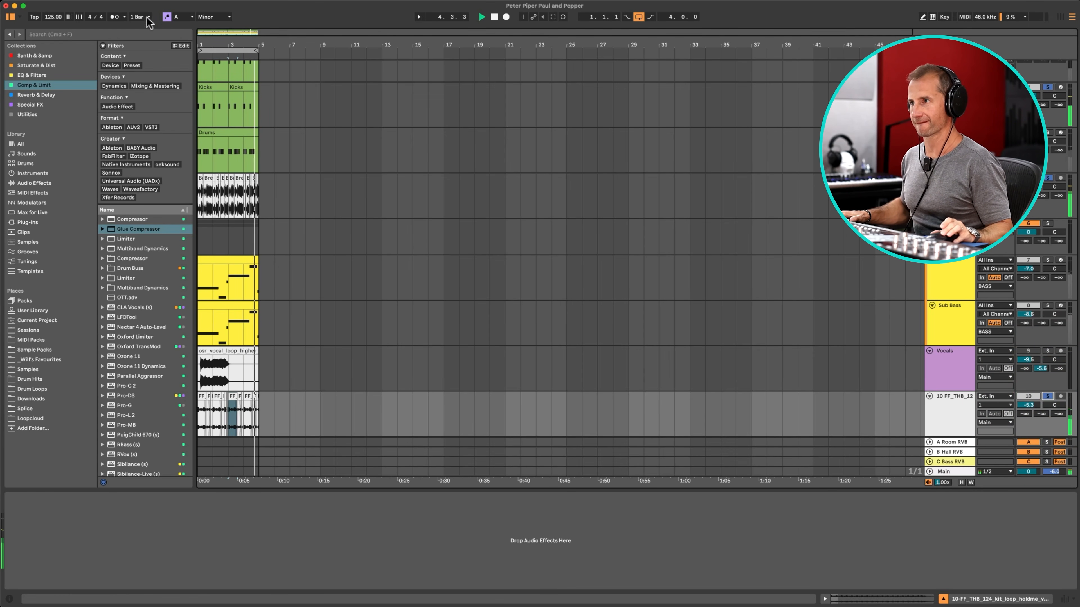
pyautogui.moveTo(202, 43); pyautogui.dragTo(202, 102)
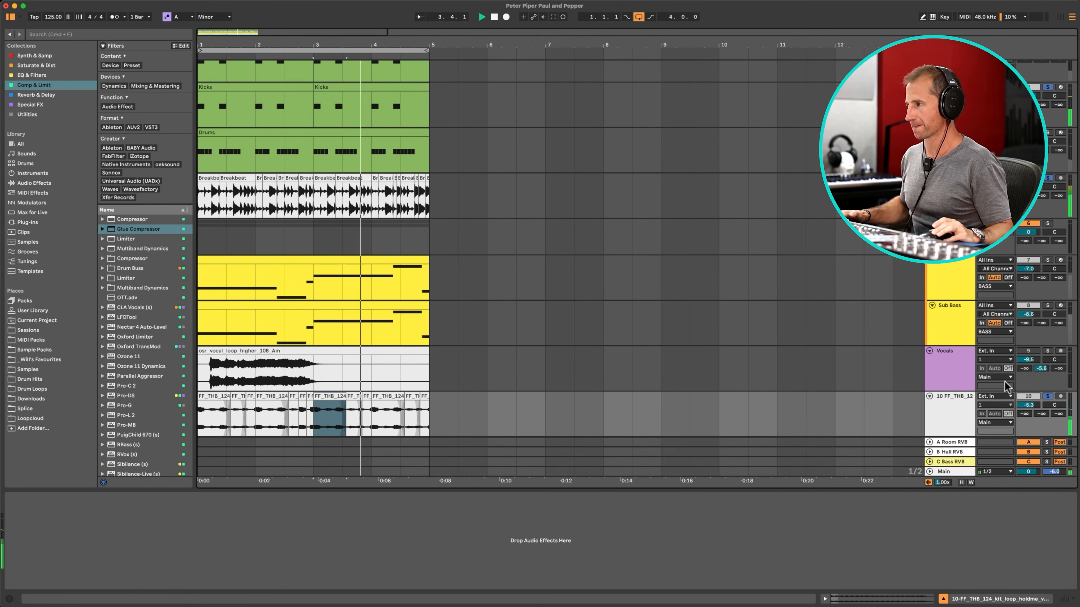
pyautogui.press('space')
# Step: Clear the solos, reactivate the Vocals track and play the full mix
pyautogui.click(1051, 396)
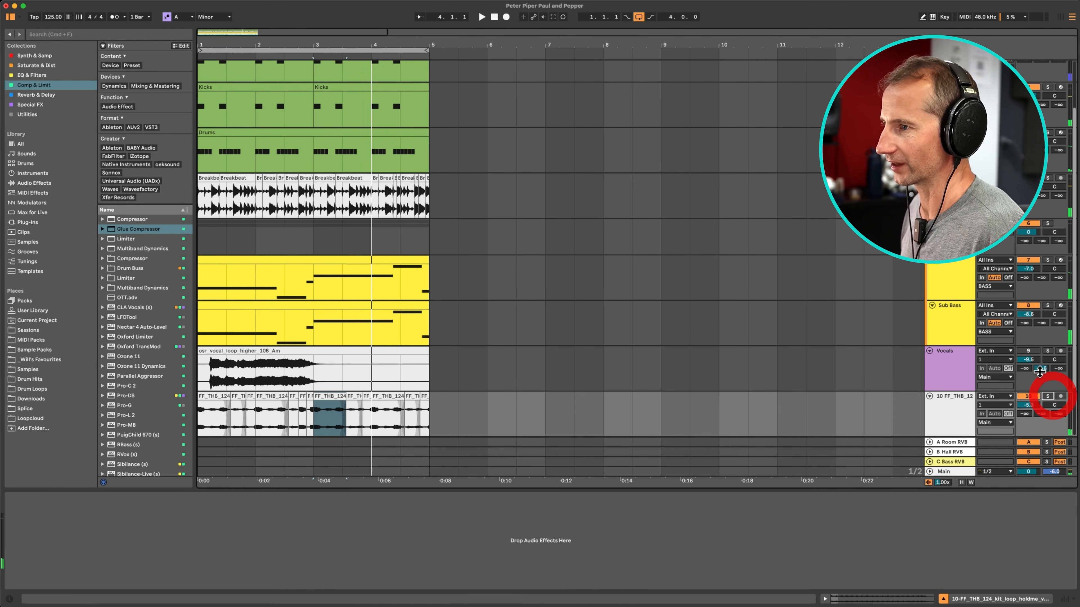
pyautogui.click(1028, 351)
pyautogui.press('space')
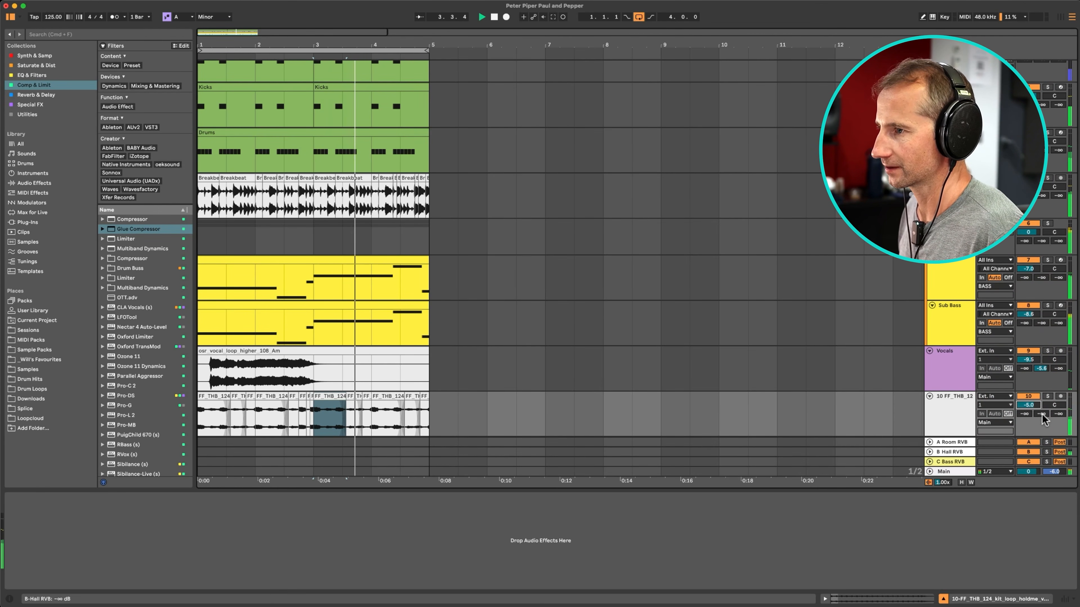
# Step: Set the Hall reverb send to -7.2 dB on the holdme track and -9.4 dB on Vocals, and set the holdme volume to -5.1 dB
pyautogui.moveTo(1042, 414); pyautogui.dragTo(1042, 404)
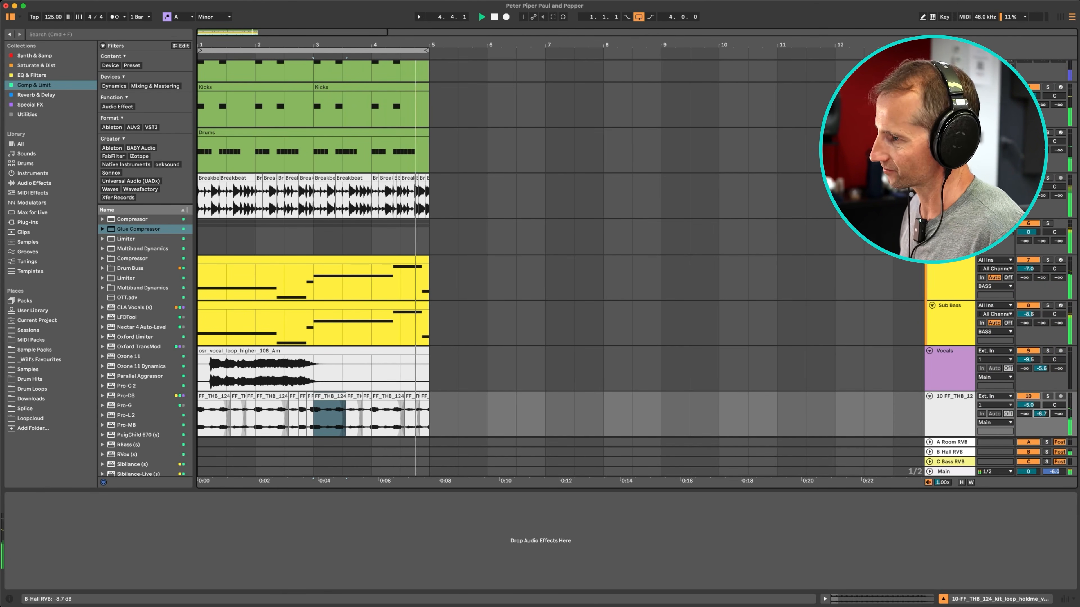
pyautogui.moveTo(1042, 413); pyautogui.dragTo(1042, 417)
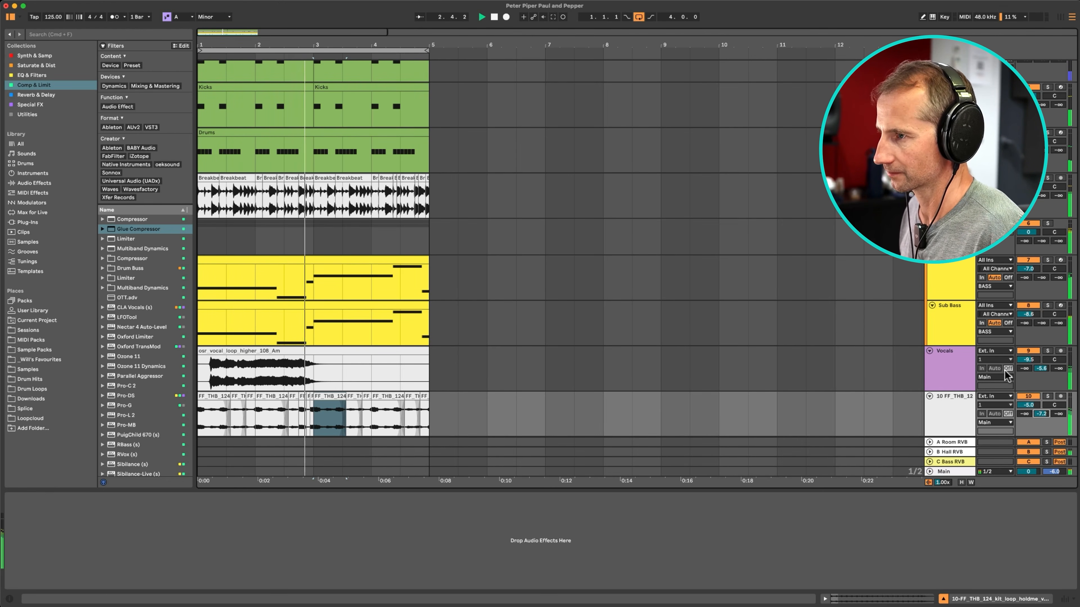
pyautogui.moveTo(1041, 369); pyautogui.dragTo(1028, 357)
pyautogui.moveTo(1034, 404); pyautogui.dragTo(1034, 405)
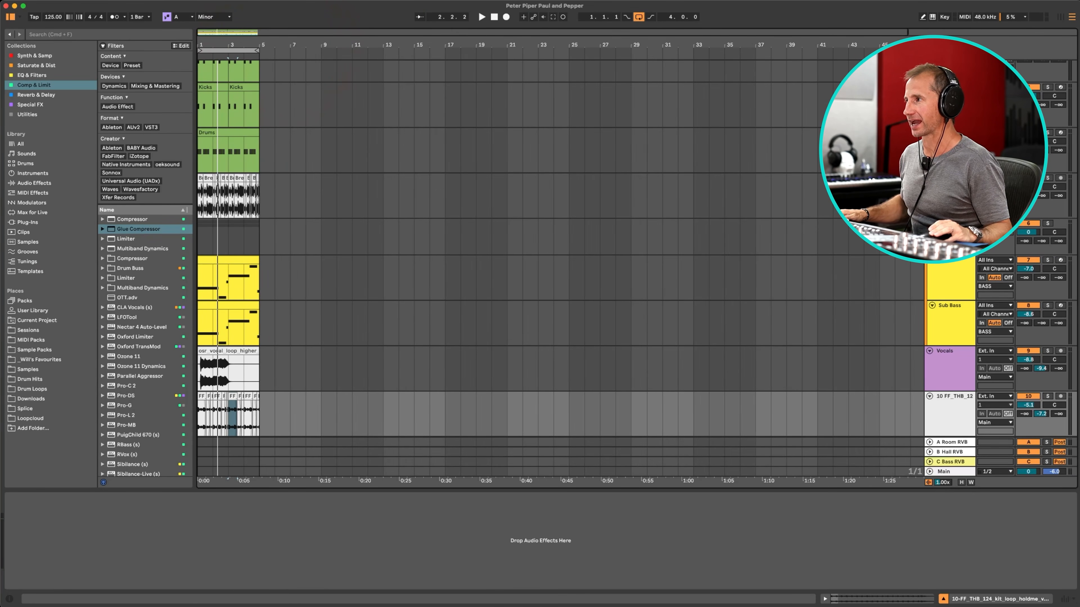
# Step: Fold the BASS group, Vocals and holdme tracks, and delete the empty first track
pyautogui.click(930, 223)
pyautogui.click(929, 233)
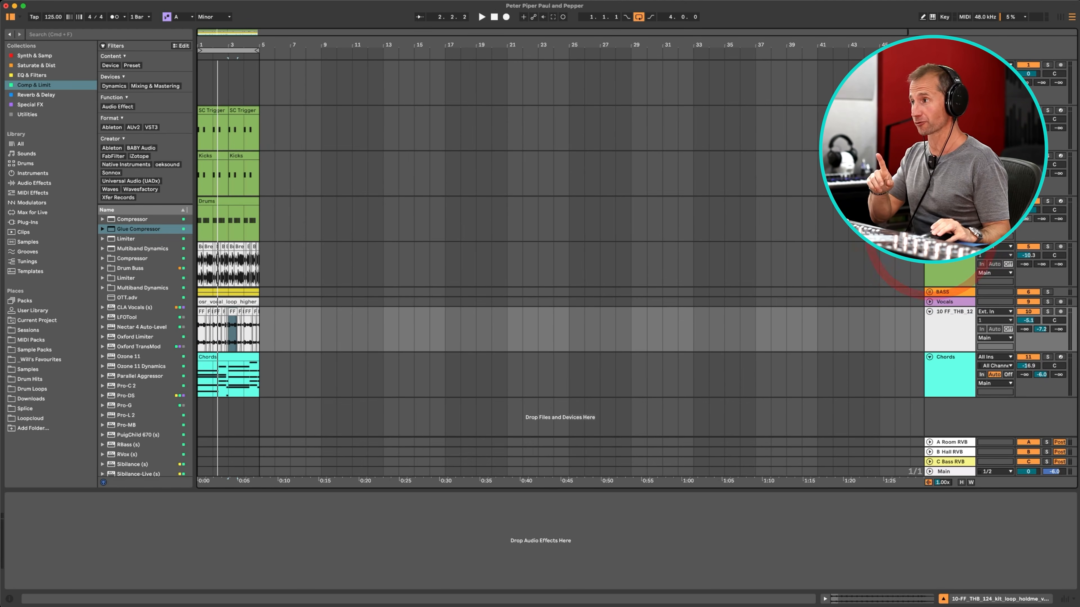
pyautogui.click(930, 312)
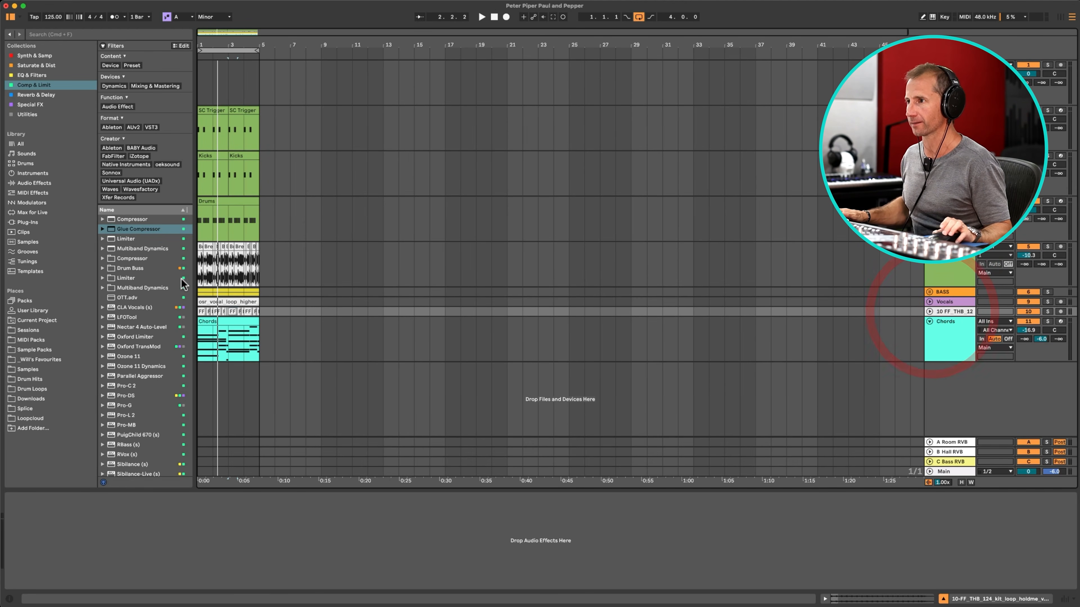
pyautogui.moveTo(260, 353); pyautogui.dragTo(168, 1)
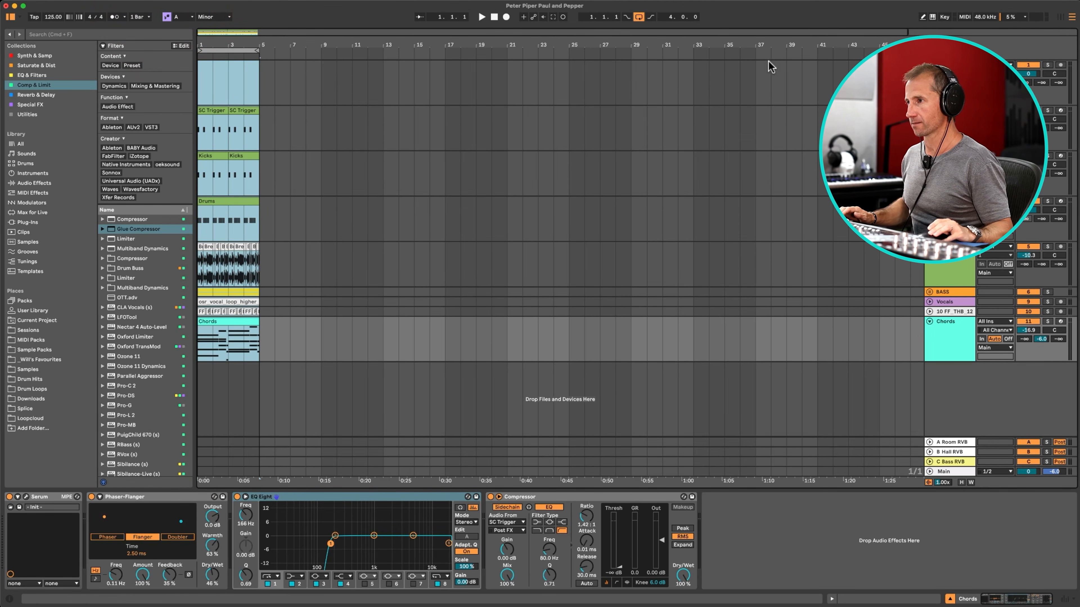
pyautogui.press('BackSpace')
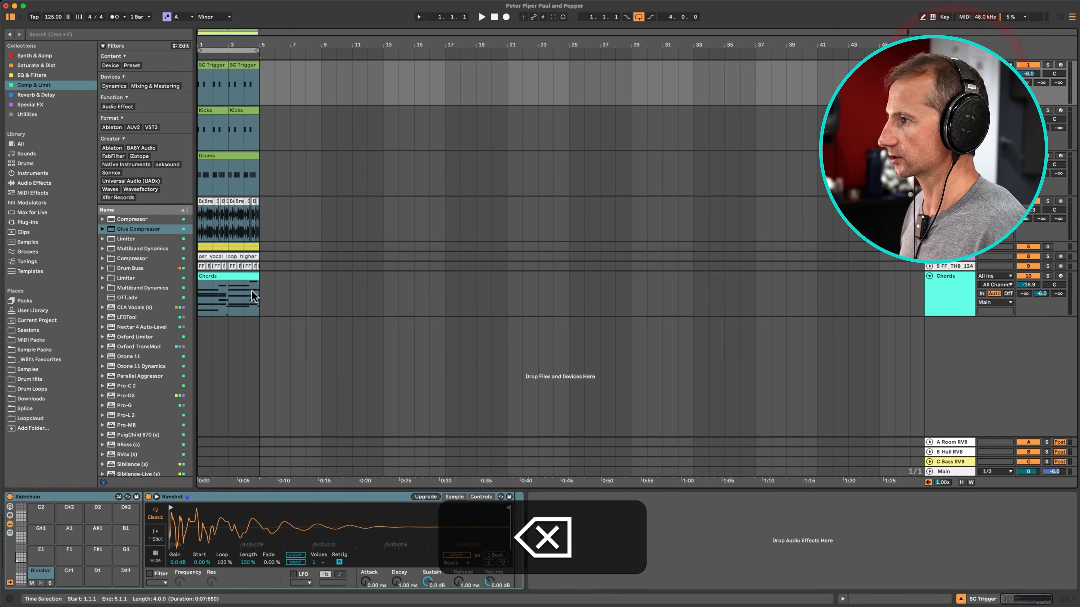
# Step: Duplicate the four-bar loop on all tracks seven times to fill the arrangement up to bar 33
pyautogui.moveTo(256, 297); pyautogui.dragTo(178, 63)
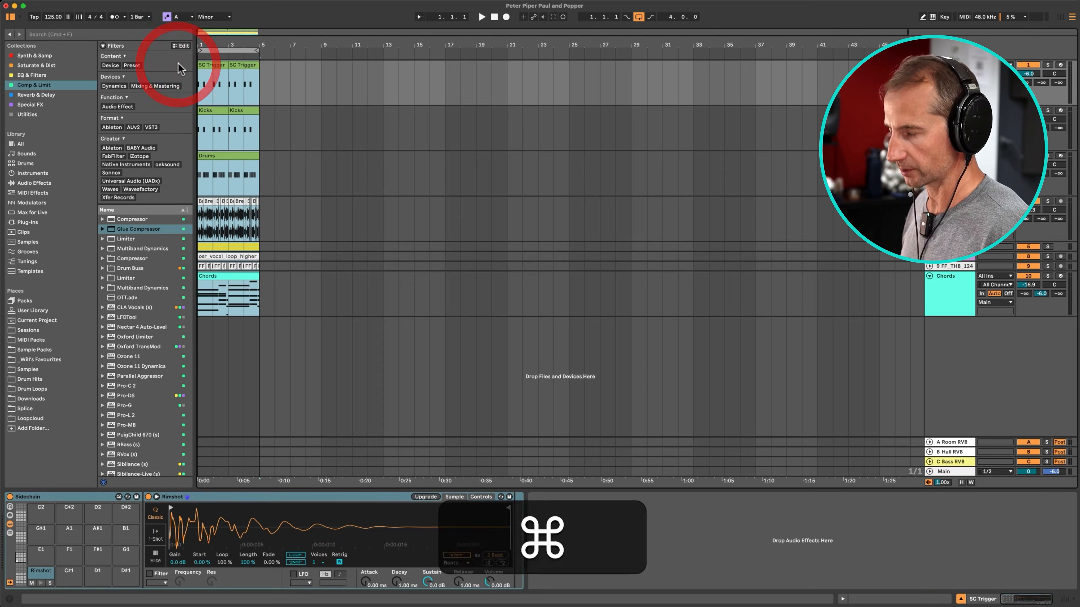
pyautogui.press('super+d')
pyautogui.press('super+d')
pyautogui.press('super+d')
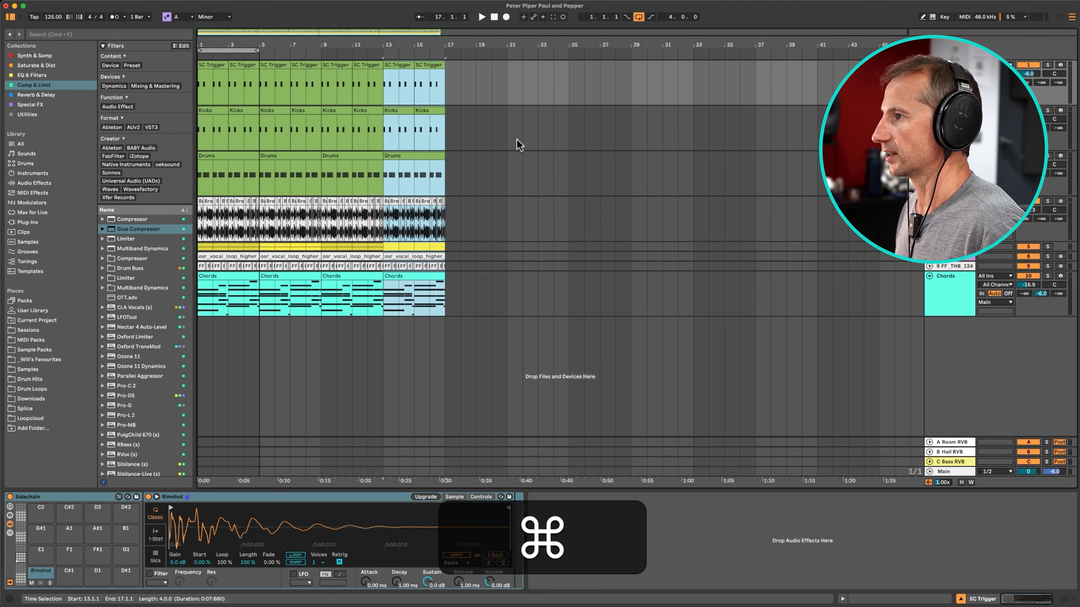
pyautogui.press('super+d')
pyautogui.press('super+d')
pyautogui.press('super+d')
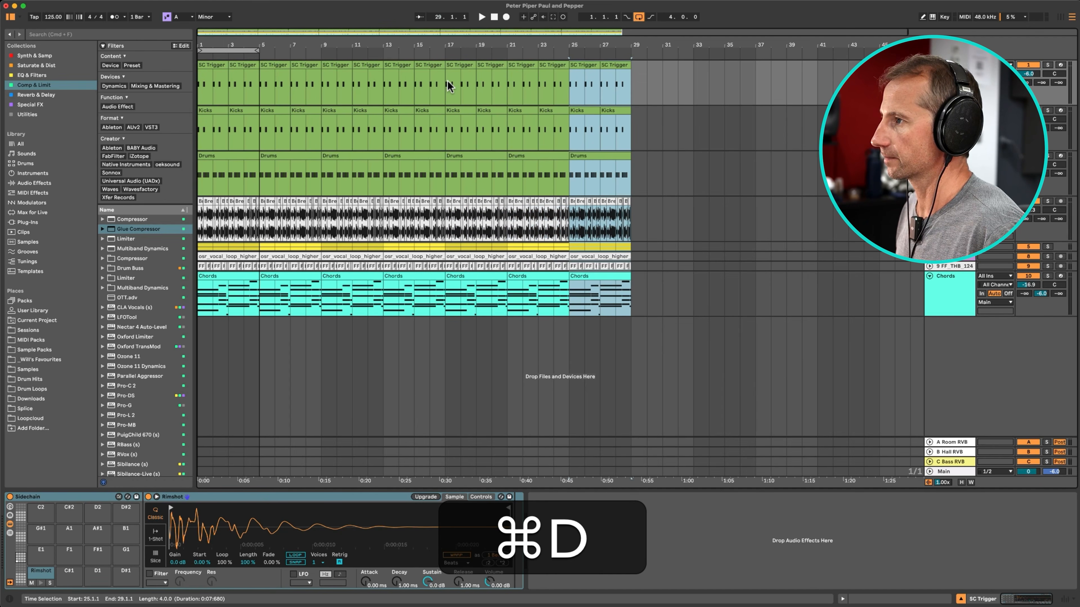
pyautogui.moveTo(446, 84); pyautogui.dragTo(625, 120)
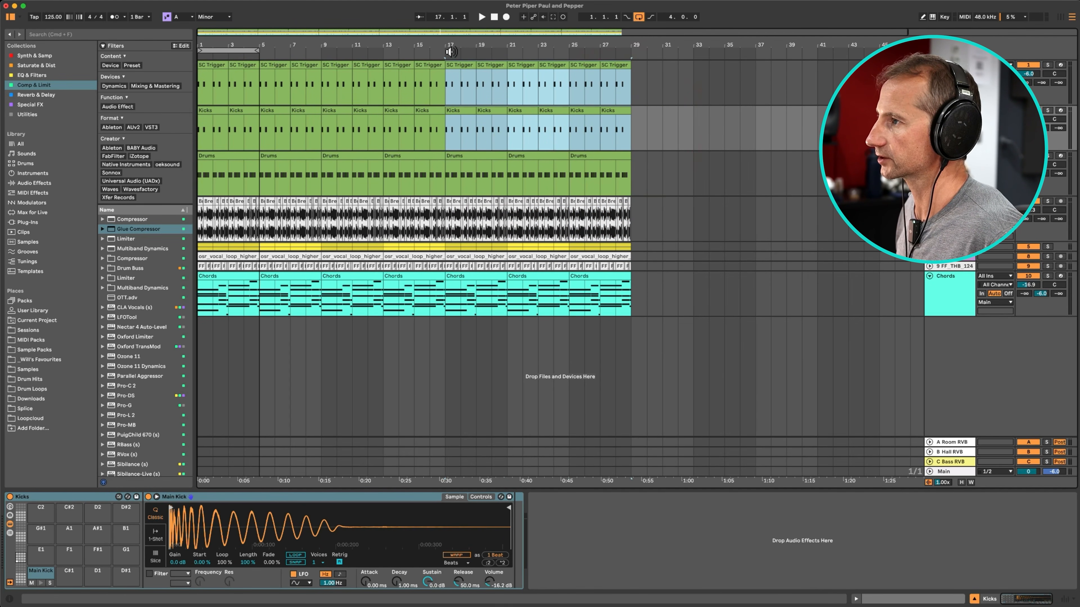
pyautogui.click(506, 79)
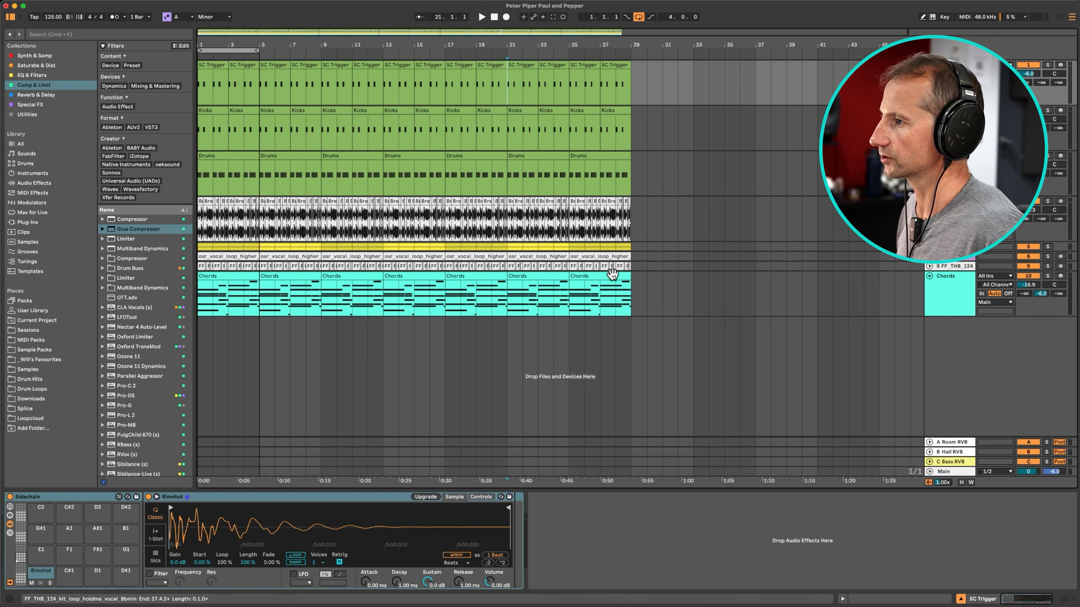
pyautogui.moveTo(628, 297); pyautogui.dragTo(572, 58)
pyautogui.press('super+d')
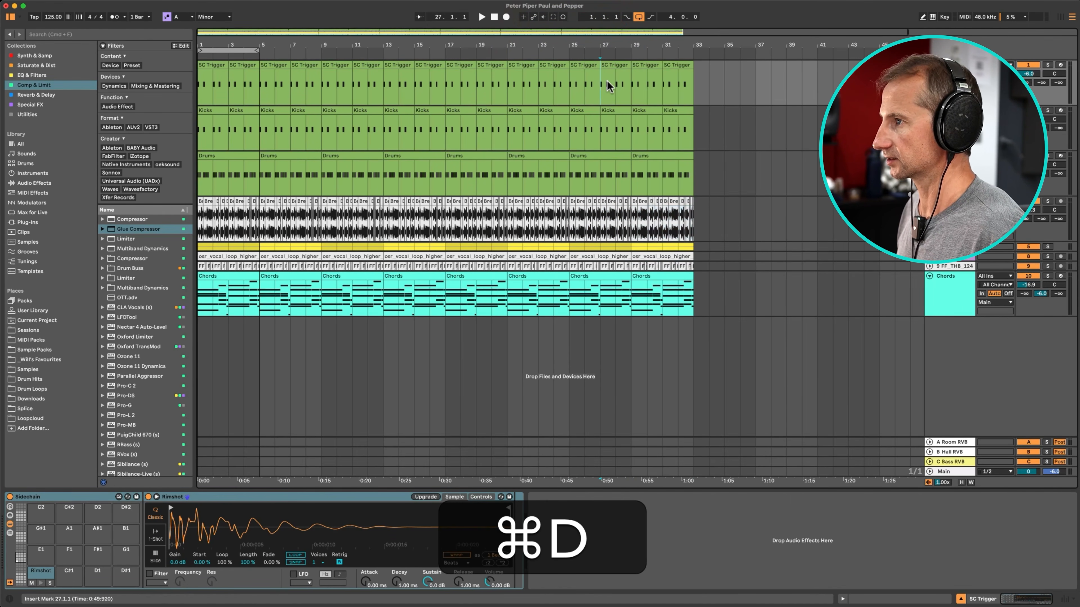
# Step: Delete the SC Trigger and Kicks clips from bar 17 to bar 33
pyautogui.click(606, 80)
pyautogui.moveTo(644, 128); pyautogui.dragTo(692, 126)
pyautogui.press('BackSpace')
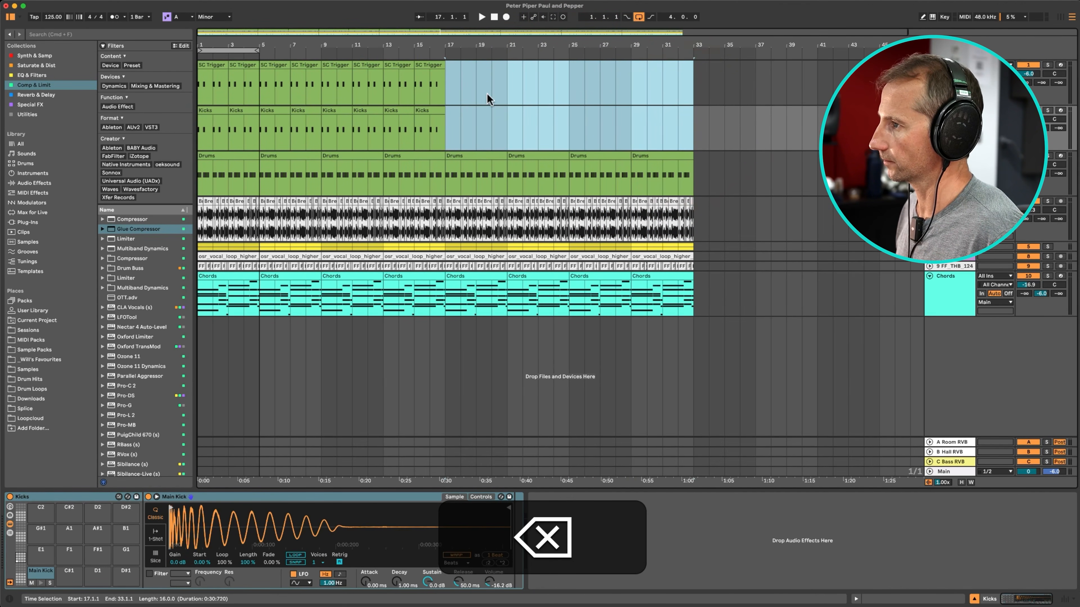
# Step: Delete the four Drums clips between bar 17 and bar 33
pyautogui.click(472, 164)
pyautogui.press('BackSpace')
pyautogui.click(540, 160)
pyautogui.press('BackSpace')
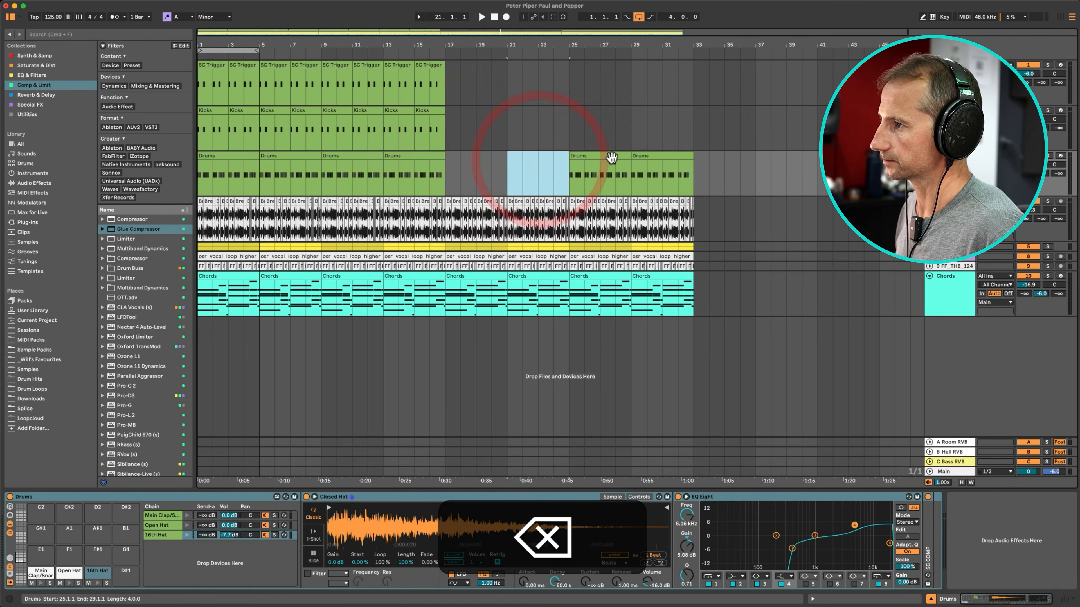
pyautogui.click(608, 159)
pyautogui.press('BackSpace')
pyautogui.click(652, 158)
pyautogui.press('BackSpace')
# Step: Play the arrangement from bar 17 and delete the breakbeat clips from there to the end
pyautogui.click(444, 174)
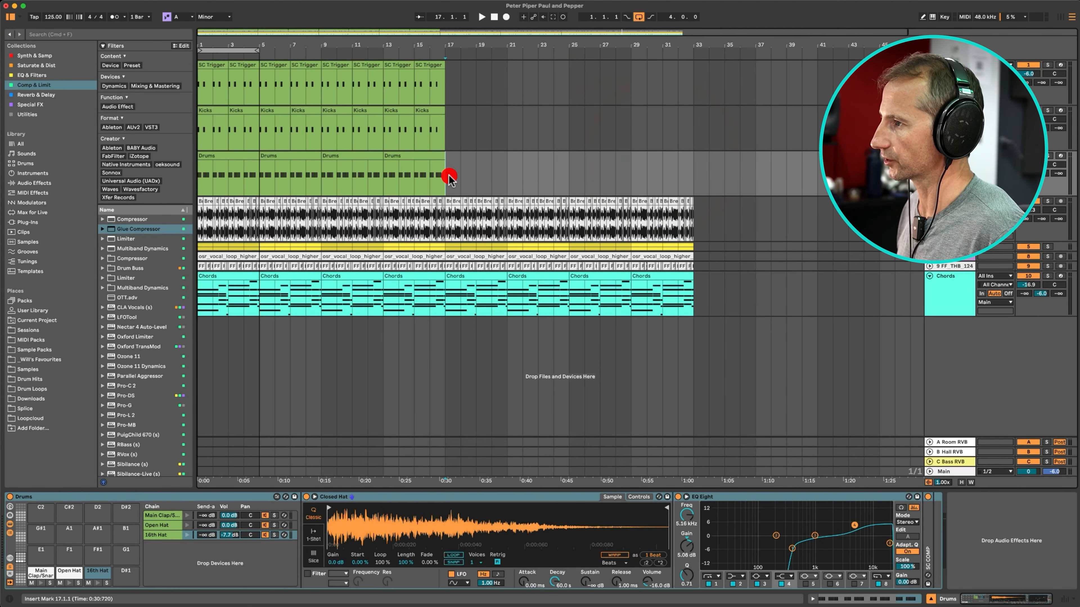
pyautogui.press('space')
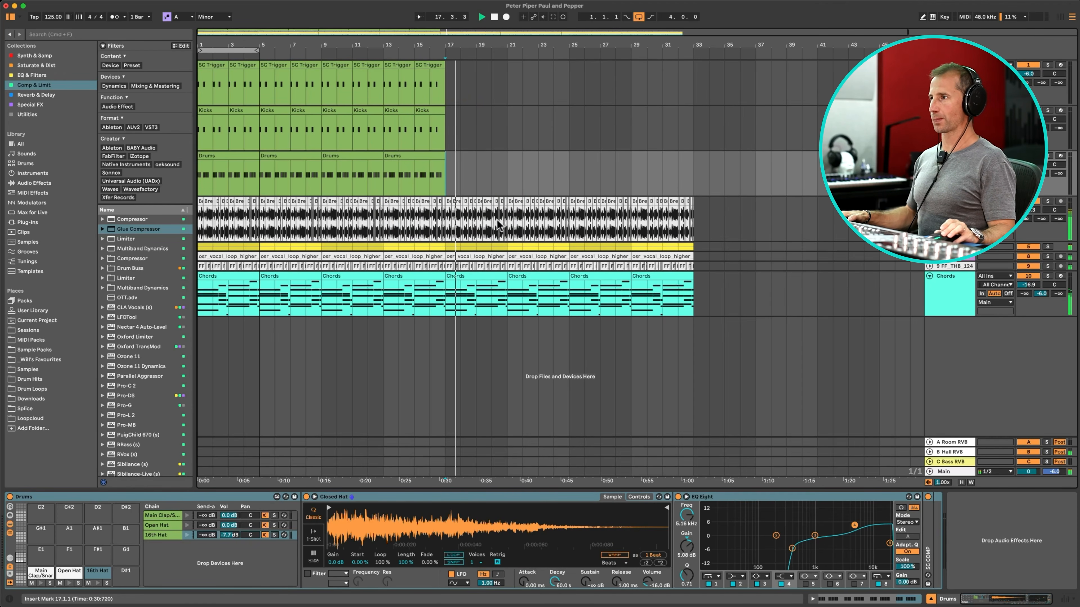
pyautogui.moveTo(707, 222); pyautogui.dragTo(445, 210)
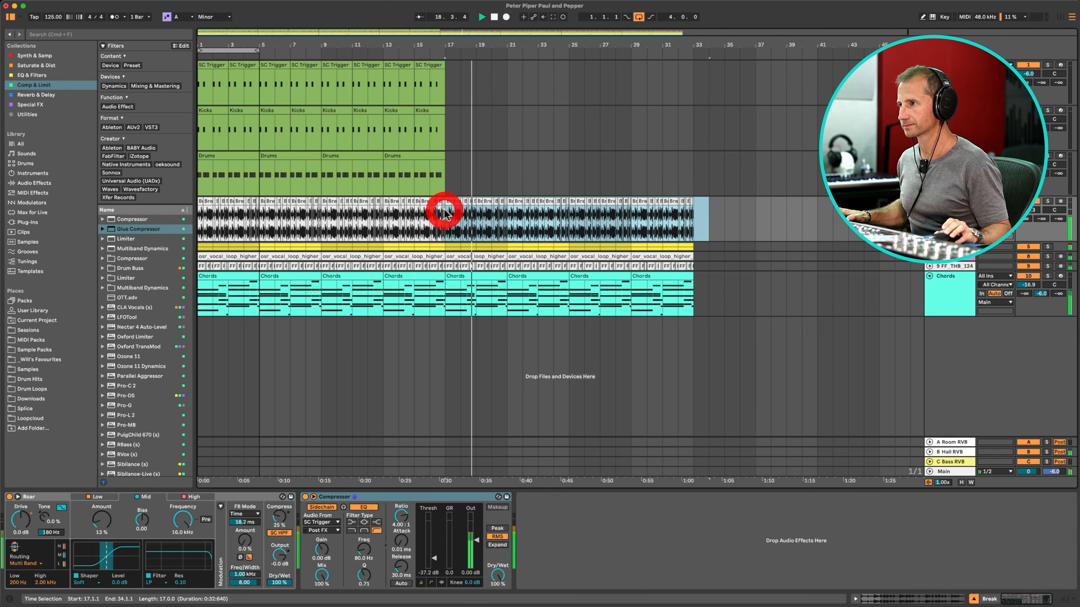
pyautogui.press('BackSpace')
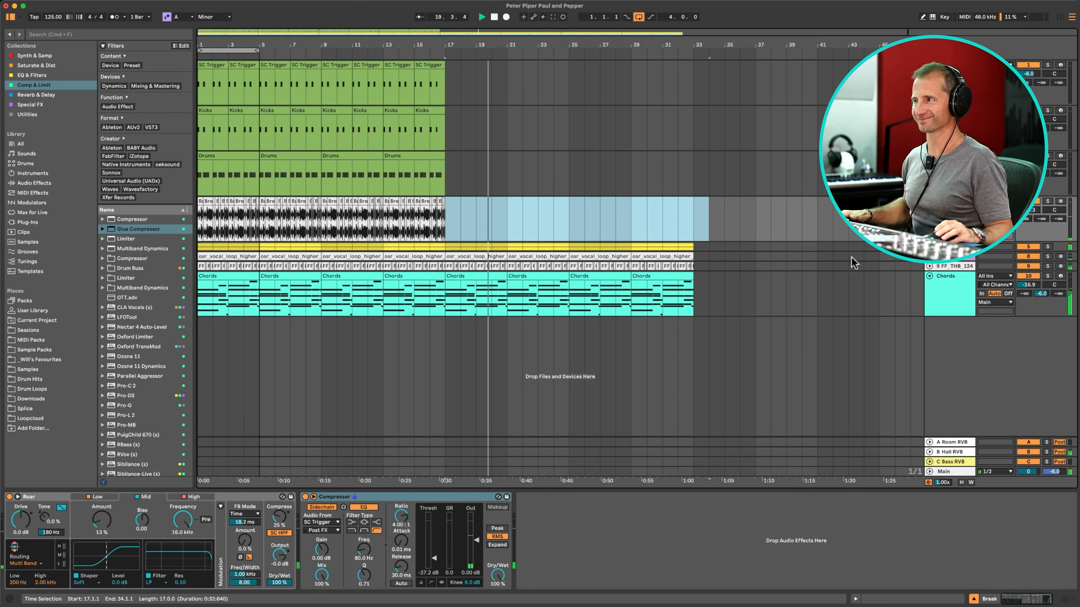
# Step: Duplicate the Chords track and delete the copy's clips in bars 1 to 16
pyautogui.click(930, 276)
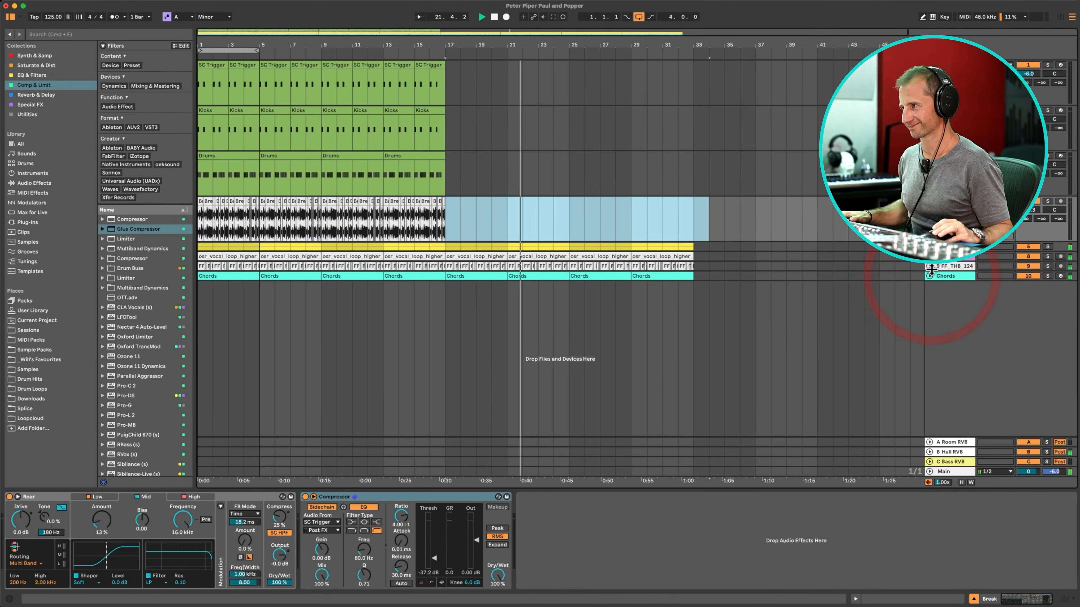
pyautogui.click(933, 278)
pyautogui.click(930, 276)
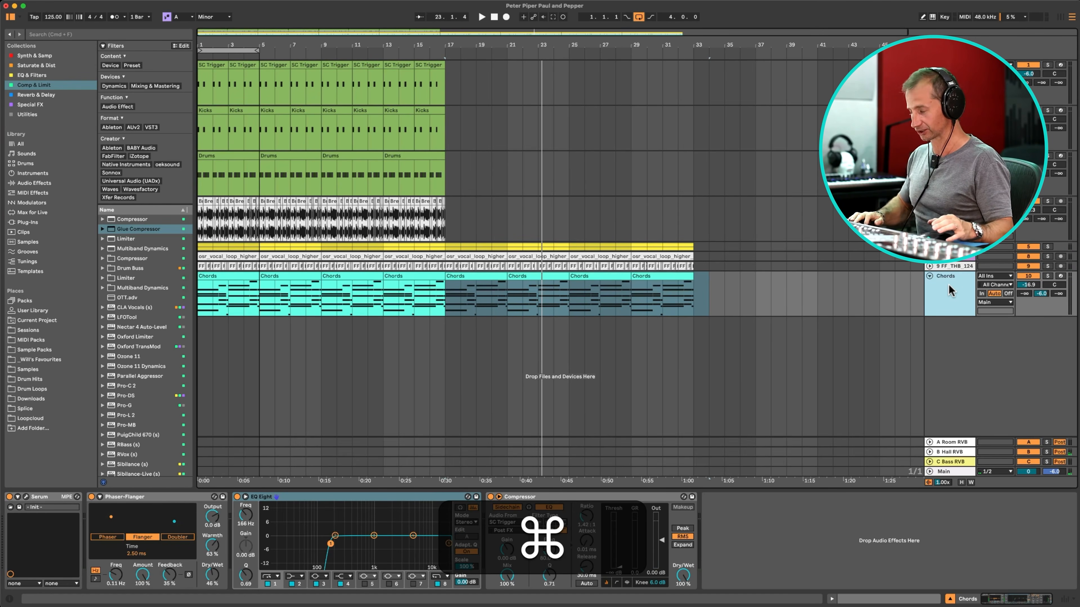
pyautogui.press('super+d')
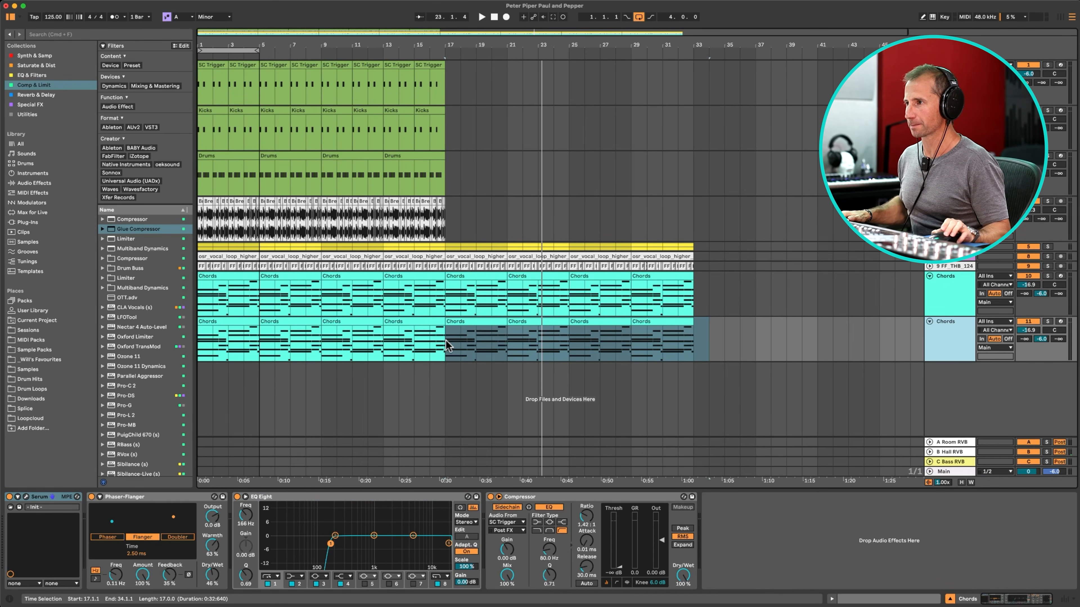
pyautogui.moveTo(445, 338); pyautogui.dragTo(166, 336)
pyautogui.press('BackSpace')
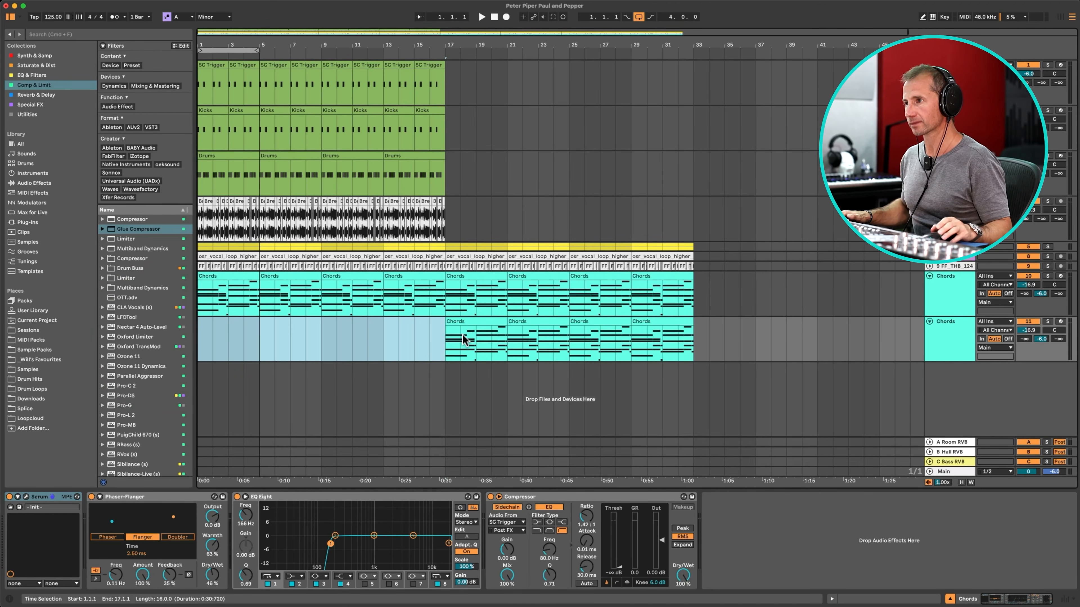
# Step: Solo the duplicated Chords track and raise the low notes of the first two chords in its bar 17 clip by an octave
pyautogui.click(947, 347)
pyautogui.click(1047, 322)
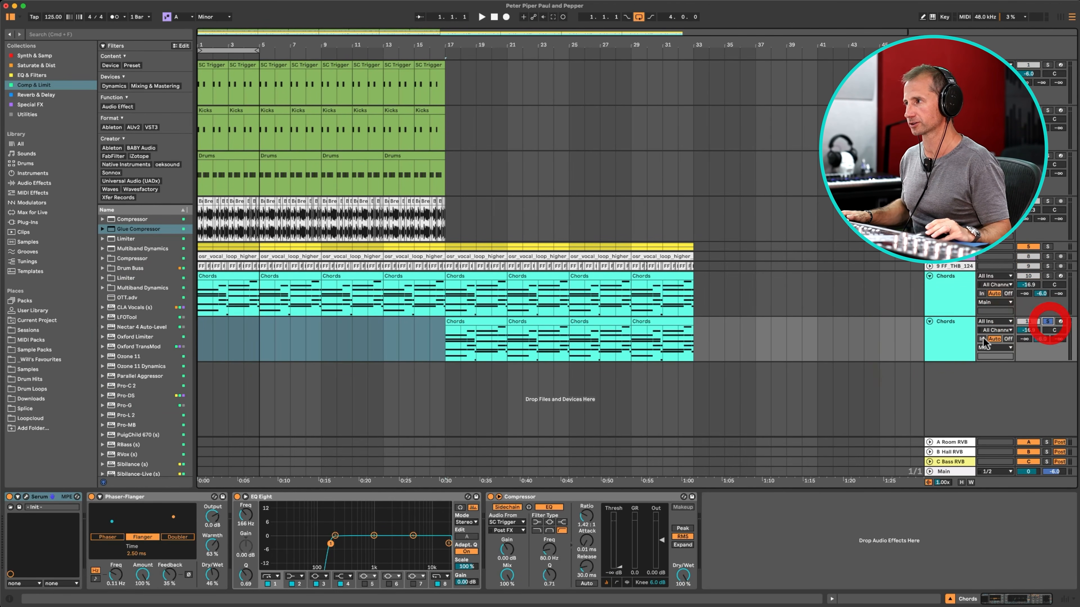
pyautogui.doubleClick(471, 328)
pyautogui.moveTo(385, 545); pyautogui.dragTo(351, 448)
pyautogui.hotkey('shift', 'Up')
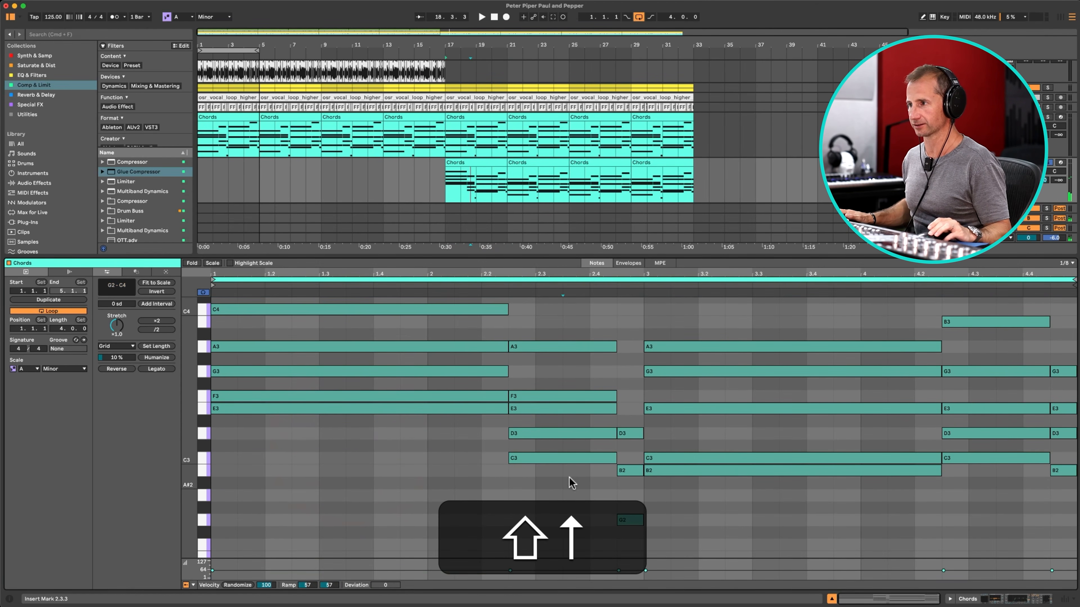
pyautogui.moveTo(568, 478); pyautogui.dragTo(567, 445)
pyautogui.hotkey('shift', 'Up')
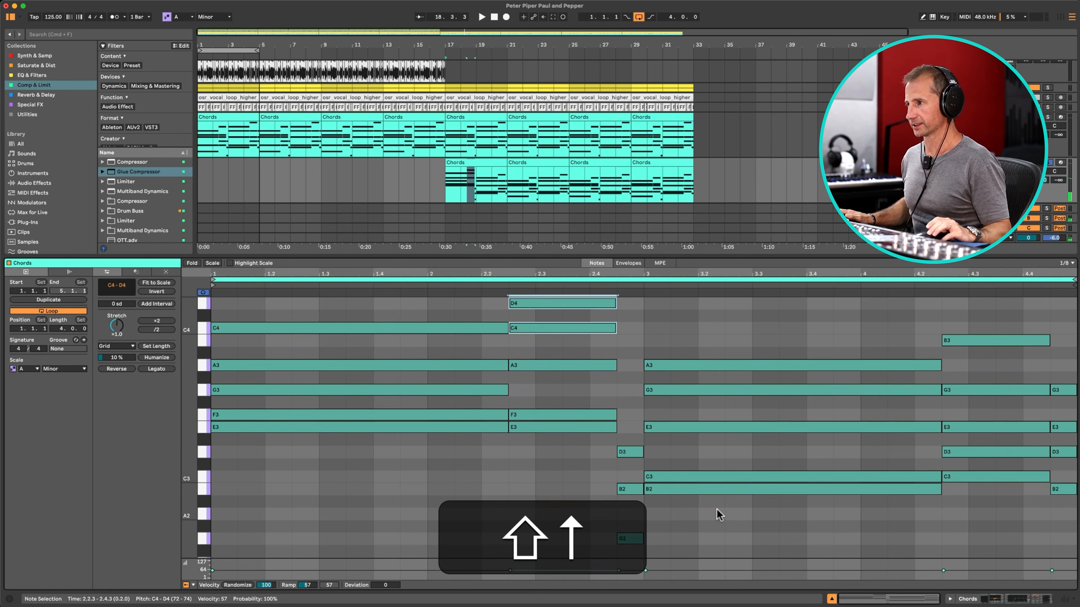
# Step: Raise the low notes of the remaining chords in the duplicated track's bar 17 clip by an octave
pyautogui.moveTo(718, 512); pyautogui.dragTo(713, 464)
pyautogui.hotkey('shift', 'Up')
pyautogui.moveTo(676, 552); pyautogui.dragTo(562, 447)
pyautogui.hotkey('shift', 'Up')
pyautogui.moveTo(983, 514); pyautogui.dragTo(976, 441)
pyautogui.hotkey('shift', 'Up')
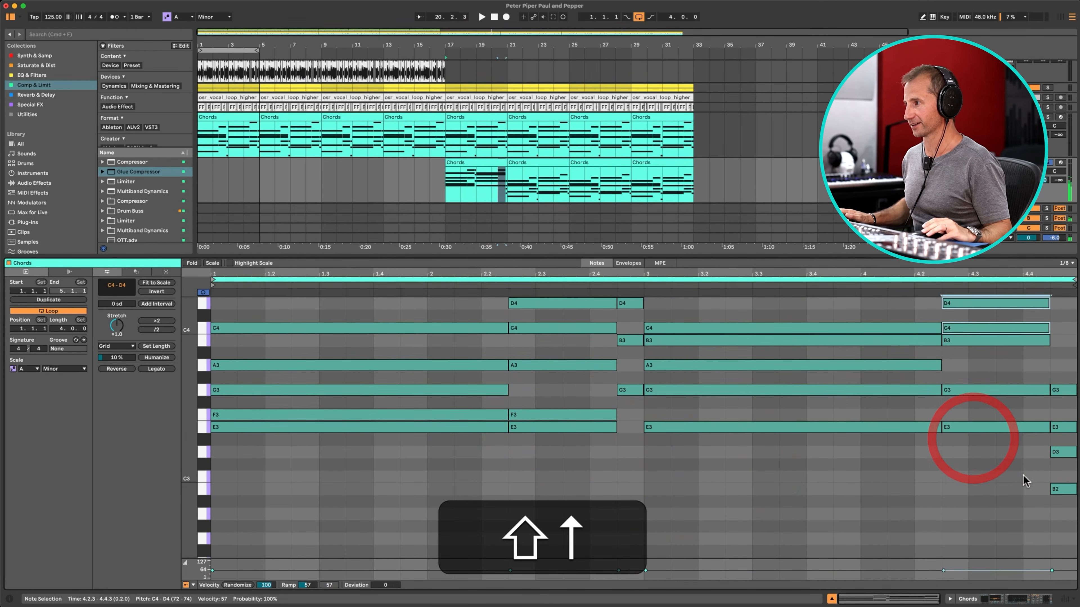
pyautogui.moveTo(1073, 513); pyautogui.dragTo(1053, 451)
pyautogui.hotkey('shift', 'Up')
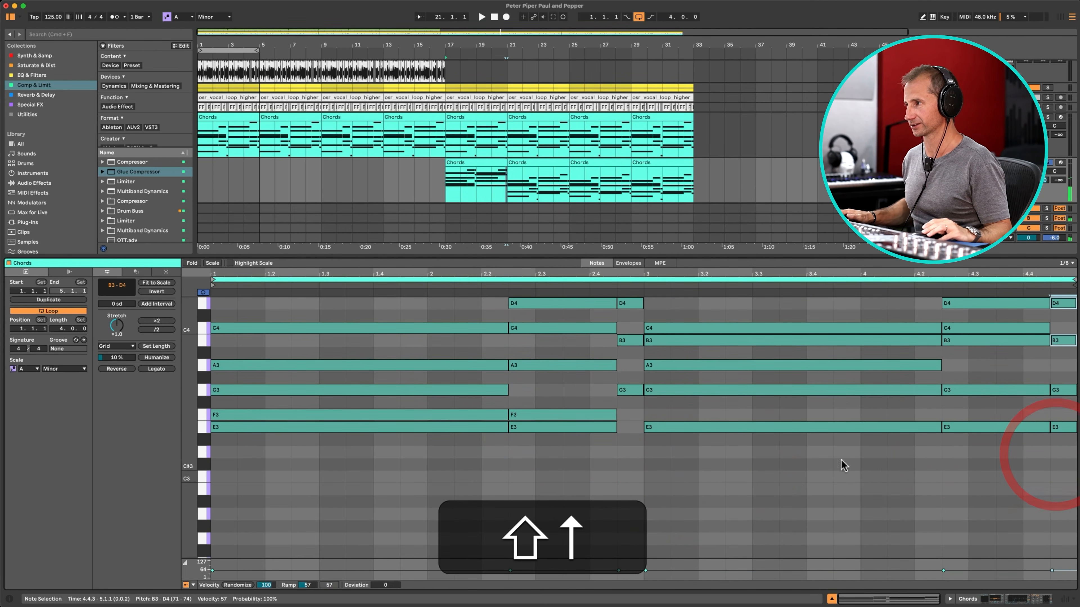
# Step: Duplicate the edited bar 17 chord clip three times so it replaces the following clips up to bar 33
pyautogui.hotkey('shift', 'Tab')
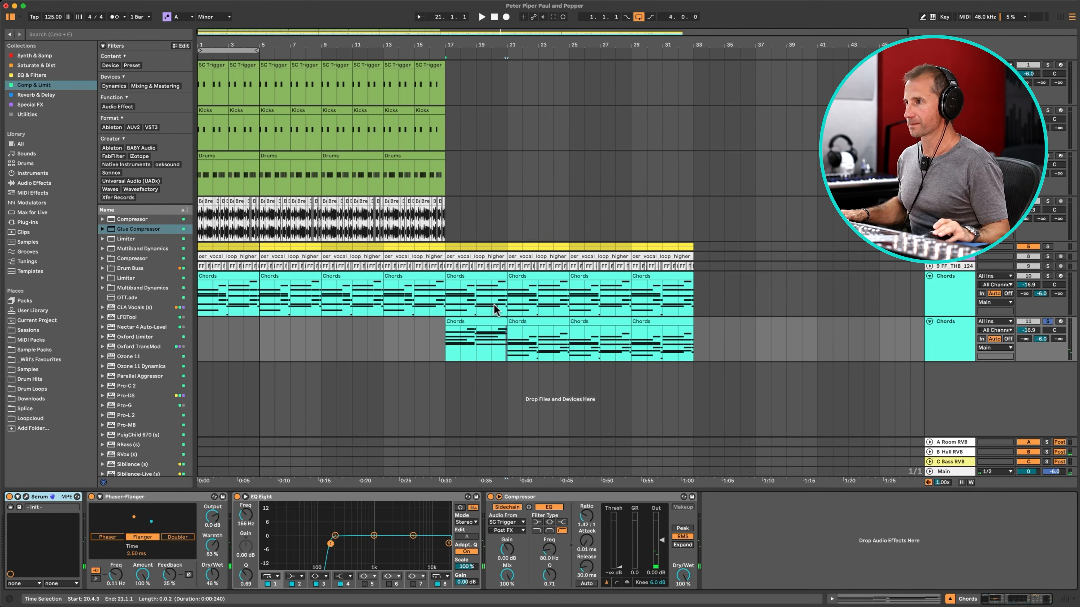
pyautogui.click(488, 321)
pyautogui.press('super+d')
pyautogui.press('super+d')
pyautogui.press('super+d')
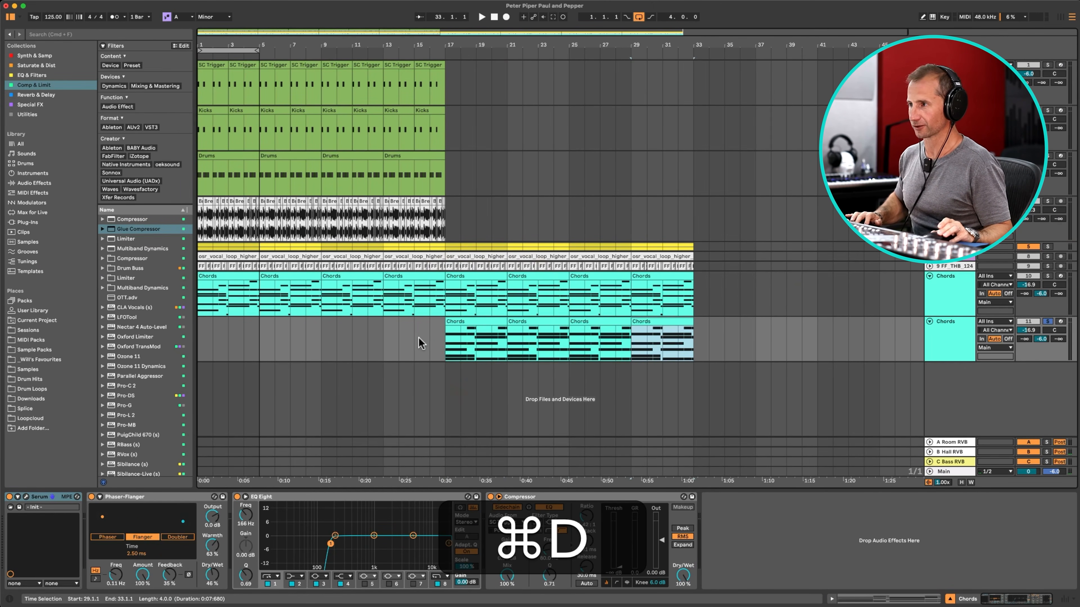
pyautogui.moveTo(444, 347); pyautogui.dragTo(718, 351)
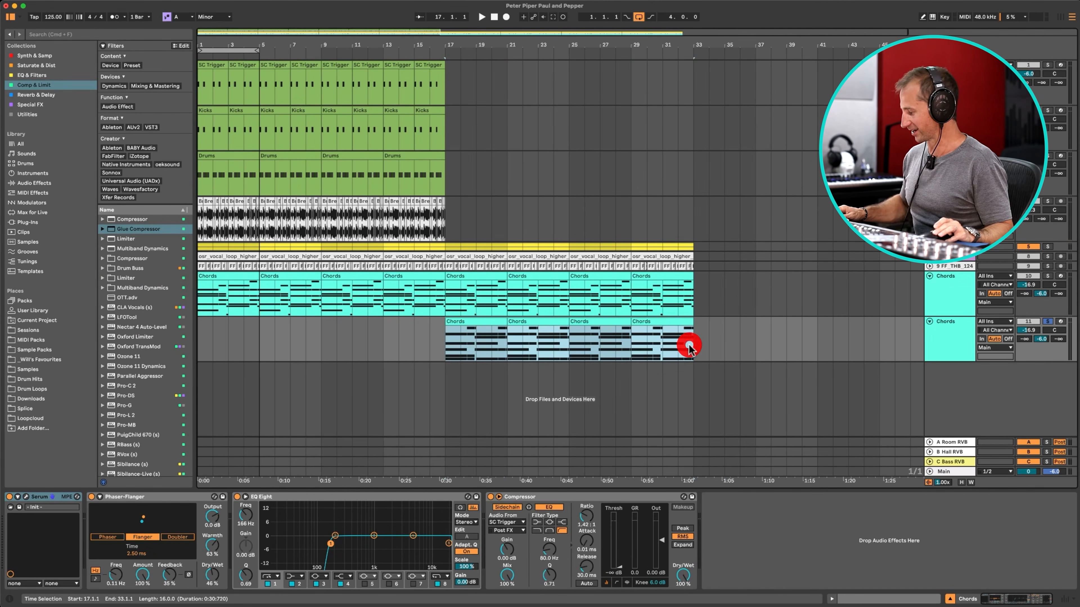
pyautogui.press('super+l')
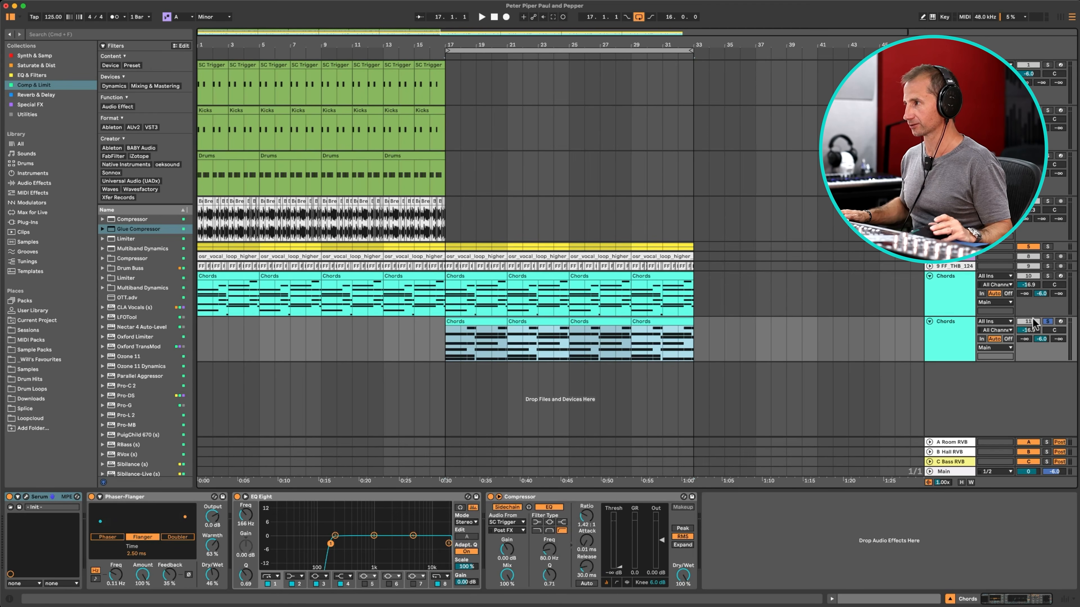
pyautogui.click(1047, 322)
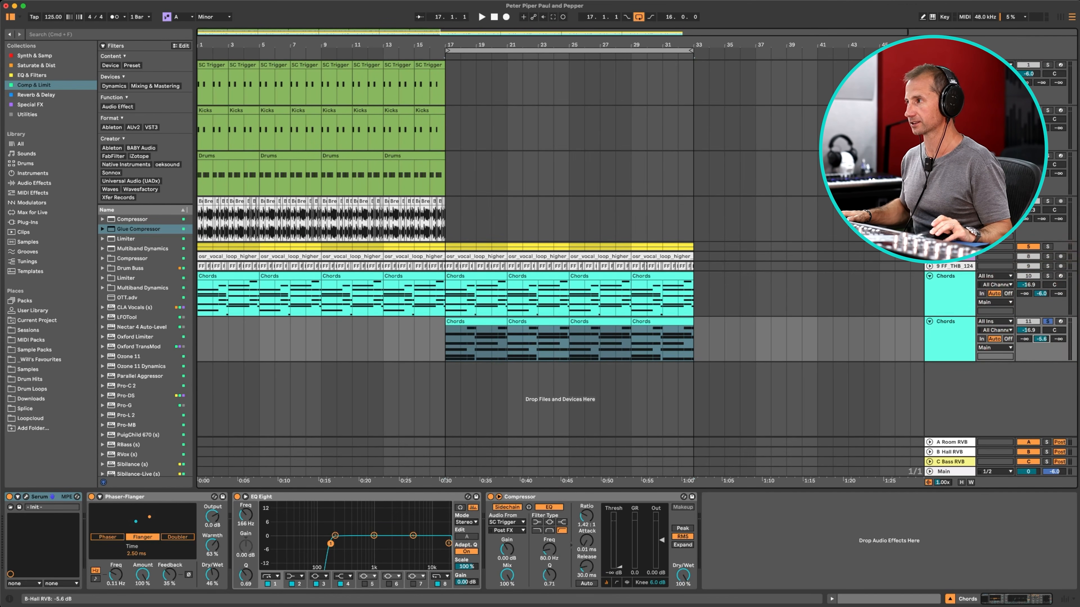
# Step: Loop bars 17 to 21 over the duplicated track's first chord clip and start playback
pyautogui.click(950, 341)
pyautogui.moveTo(446, 329); pyautogui.dragTo(496, 339)
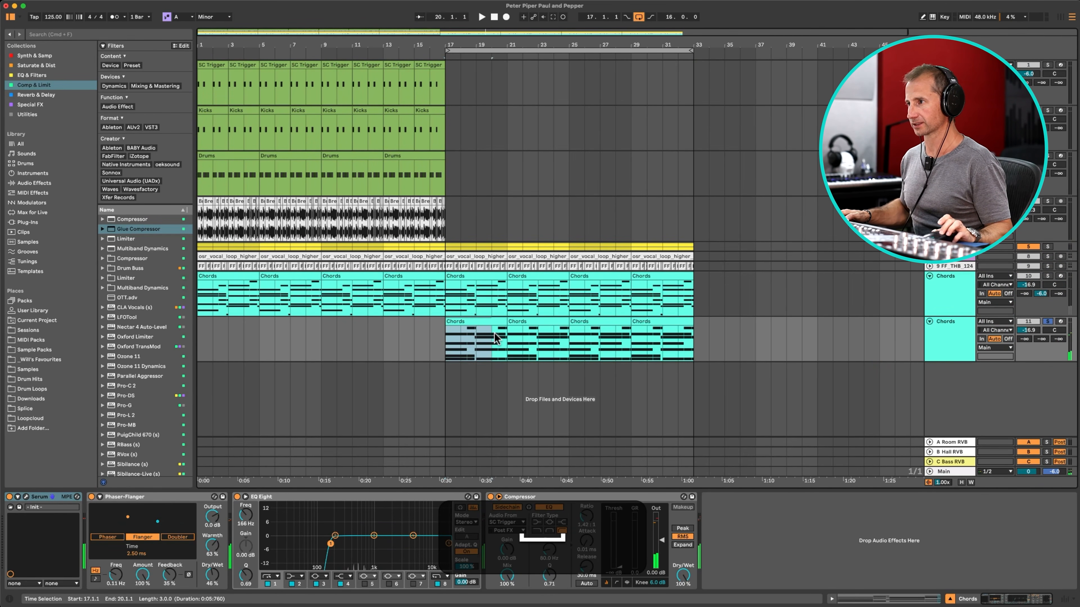
pyautogui.press('super+l')
pyautogui.press('super+space')
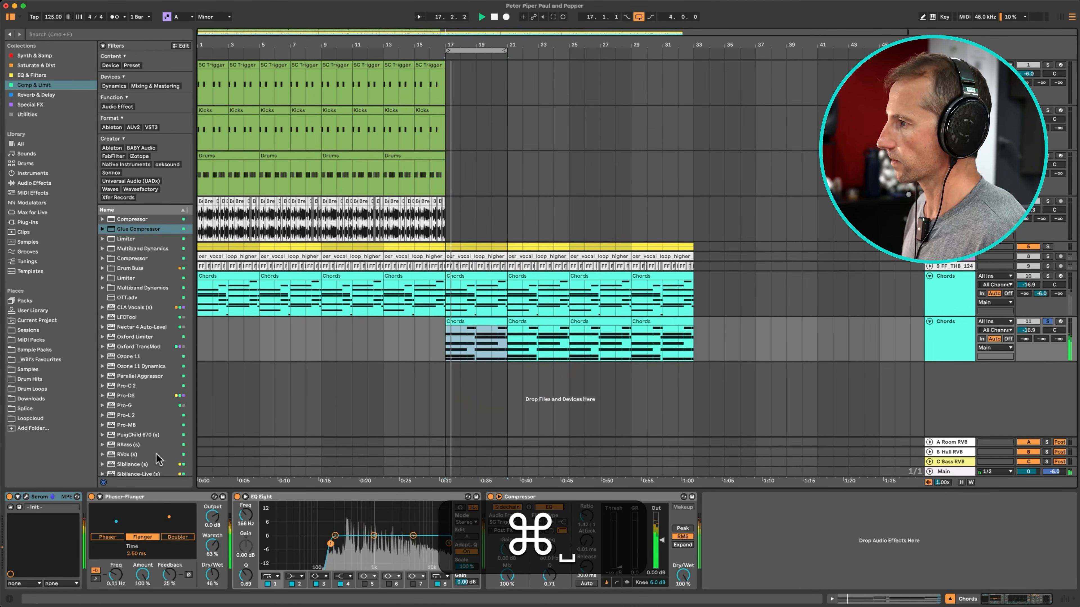
# Step: Delete the Phaser-Flanger from the duplicated Chords track
pyautogui.click(112, 497)
pyautogui.press('BackSpace')
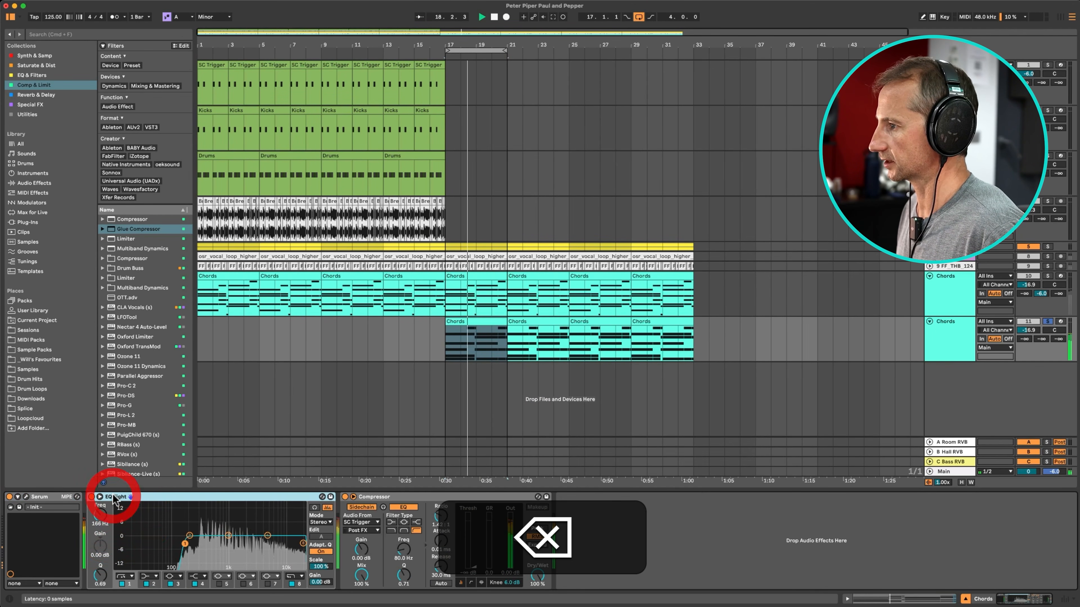
# Step: In Serum, set Env 1 to minimum sustain and 651 ms decay, and enable the filter with Env 1 modulating its cutoff
pyautogui.click(26, 497)
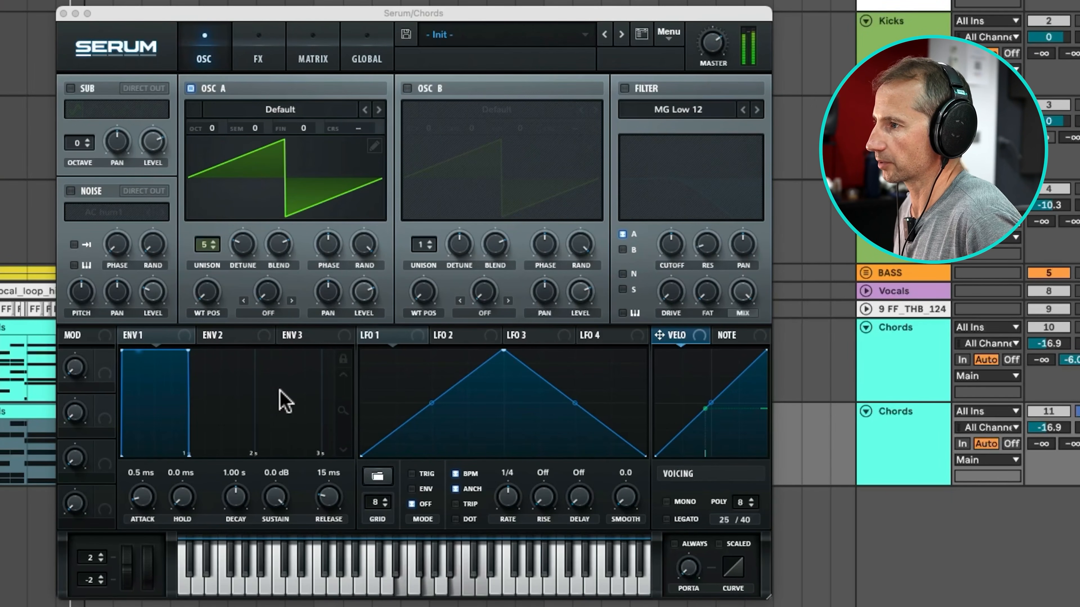
pyautogui.moveTo(280, 504); pyautogui.dragTo(280, 553)
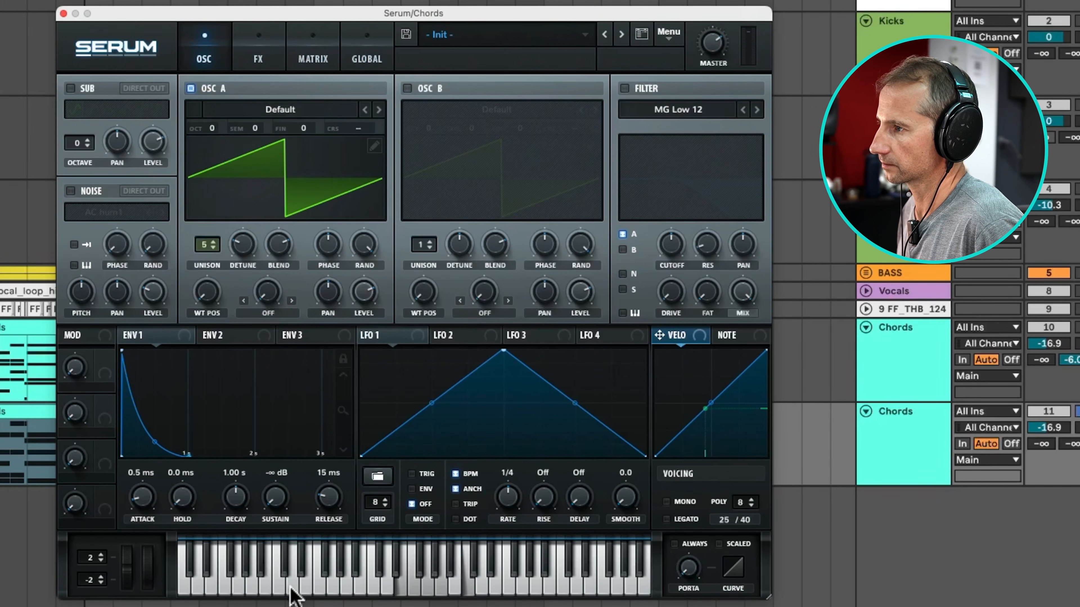
pyautogui.moveTo(235, 504); pyautogui.dragTo(249, 527)
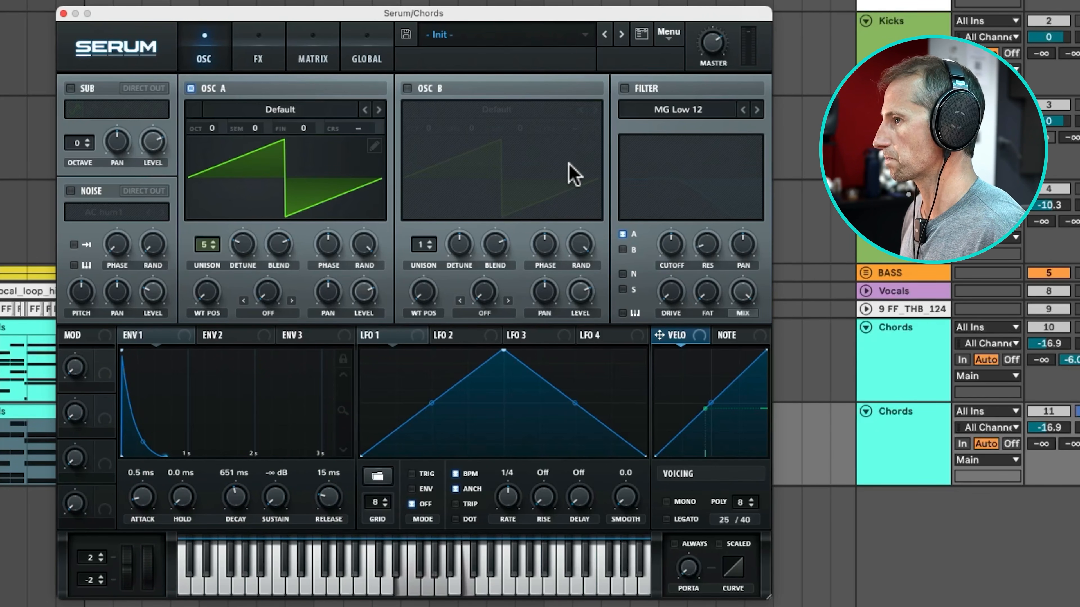
pyautogui.click(624, 88)
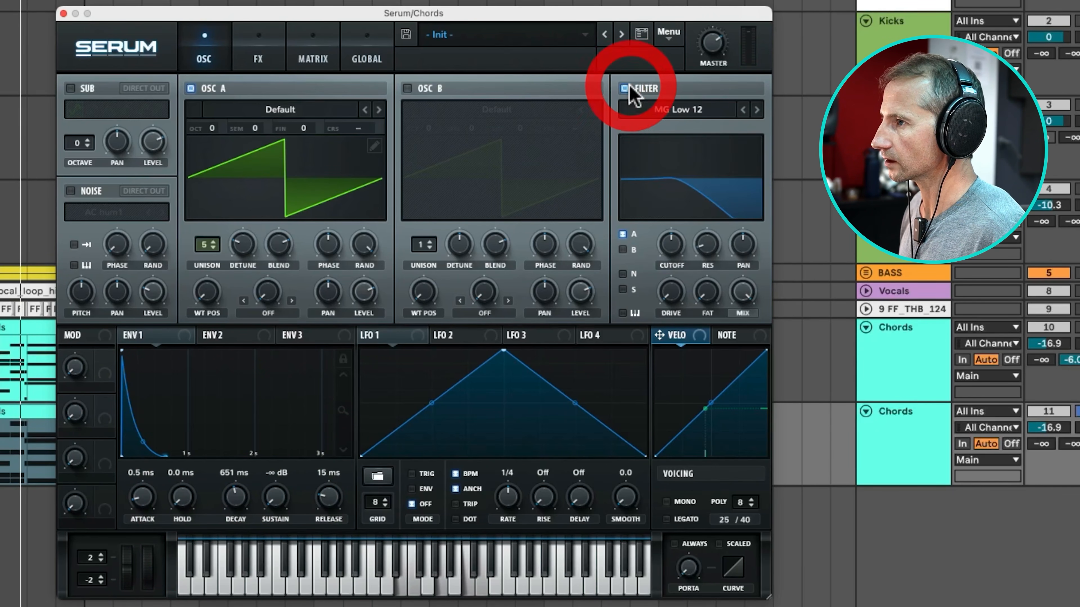
pyautogui.moveTo(129, 337); pyautogui.dragTo(667, 249)
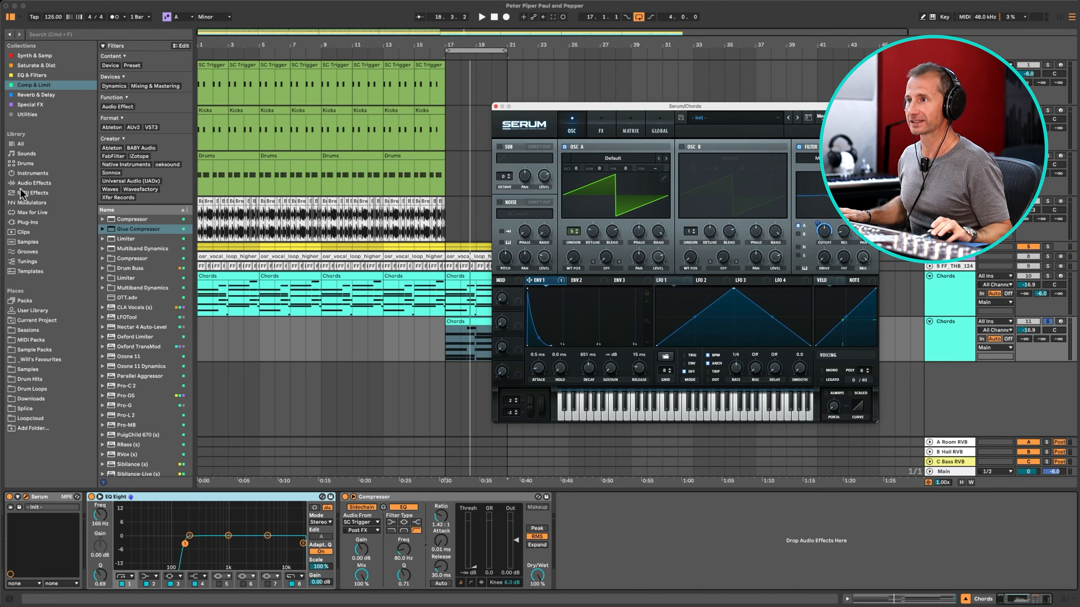
# Step: Add the Arpeggiator MIDI effect in front of Serum on the duplicated Chords track
pyautogui.click(30, 193)
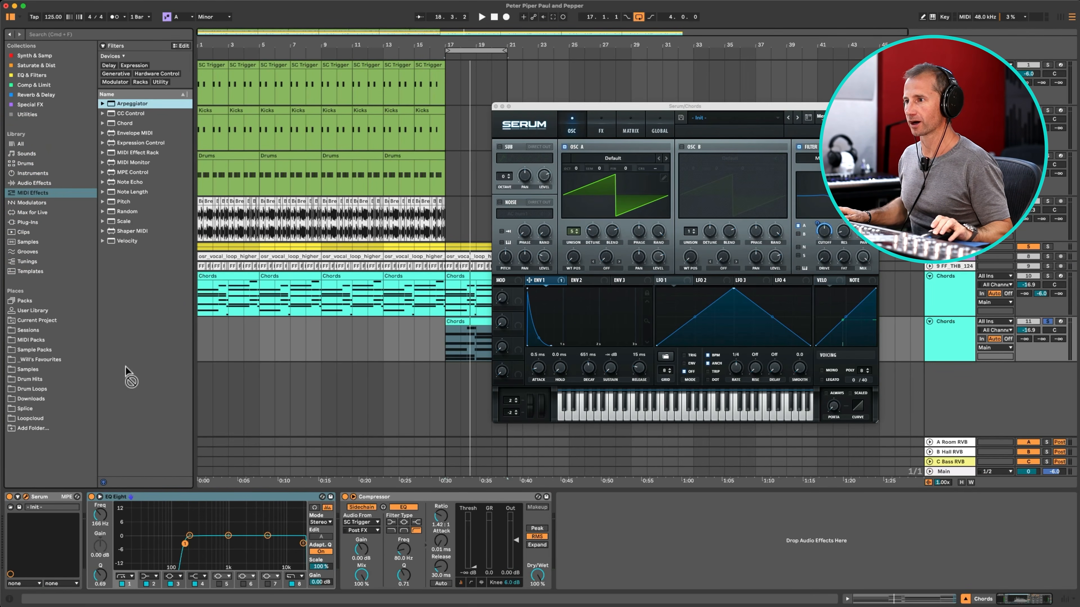
pyautogui.moveTo(125, 368); pyautogui.dragTo(30, 537)
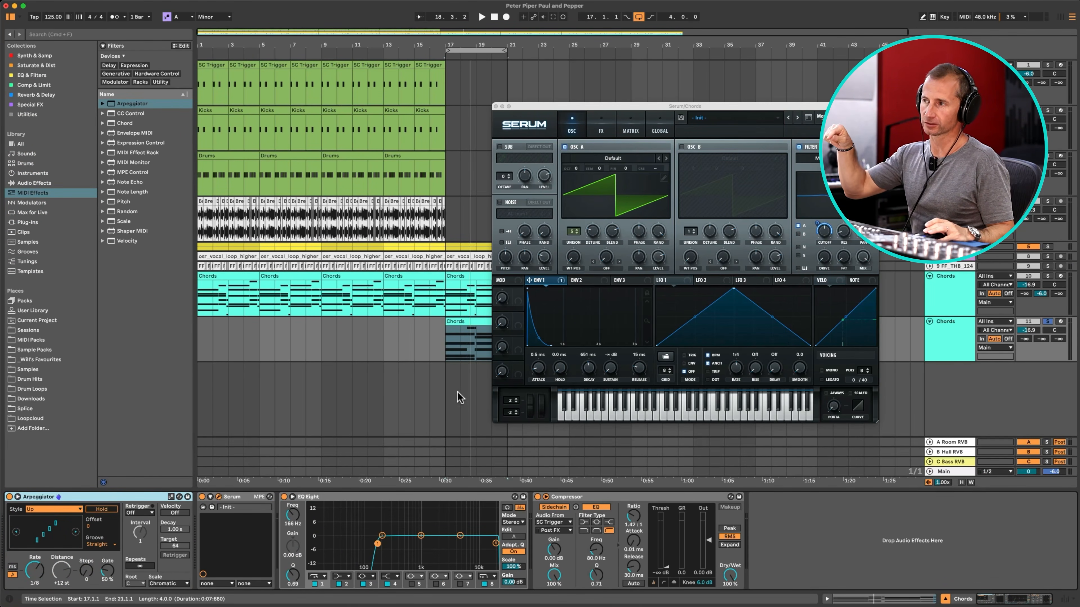
pyautogui.hscroll(2, 458, 392)
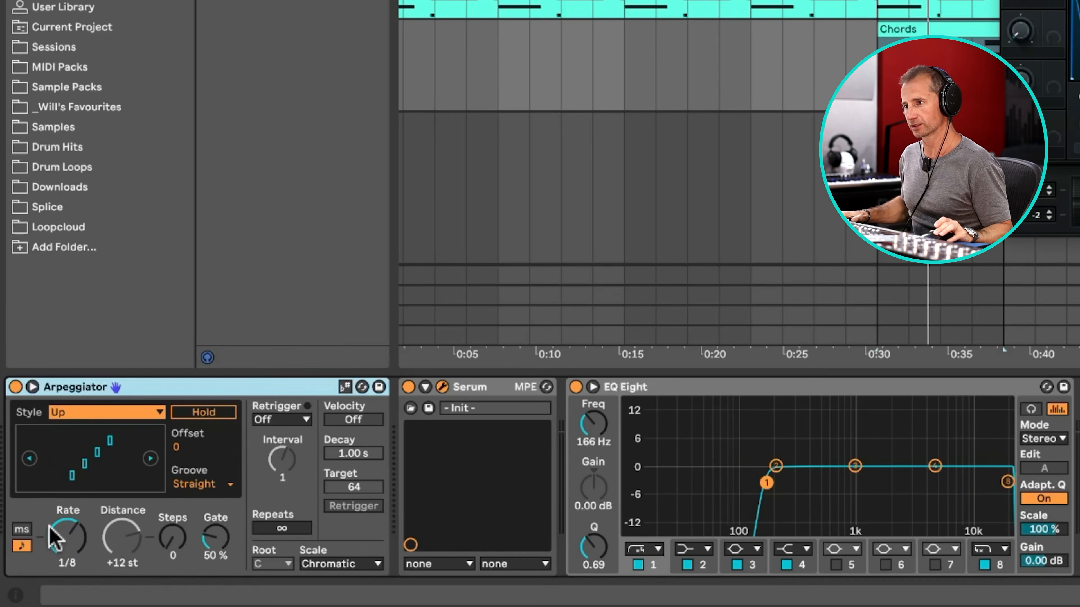
pyautogui.moveTo(34, 571); pyautogui.dragTo(35, 566)
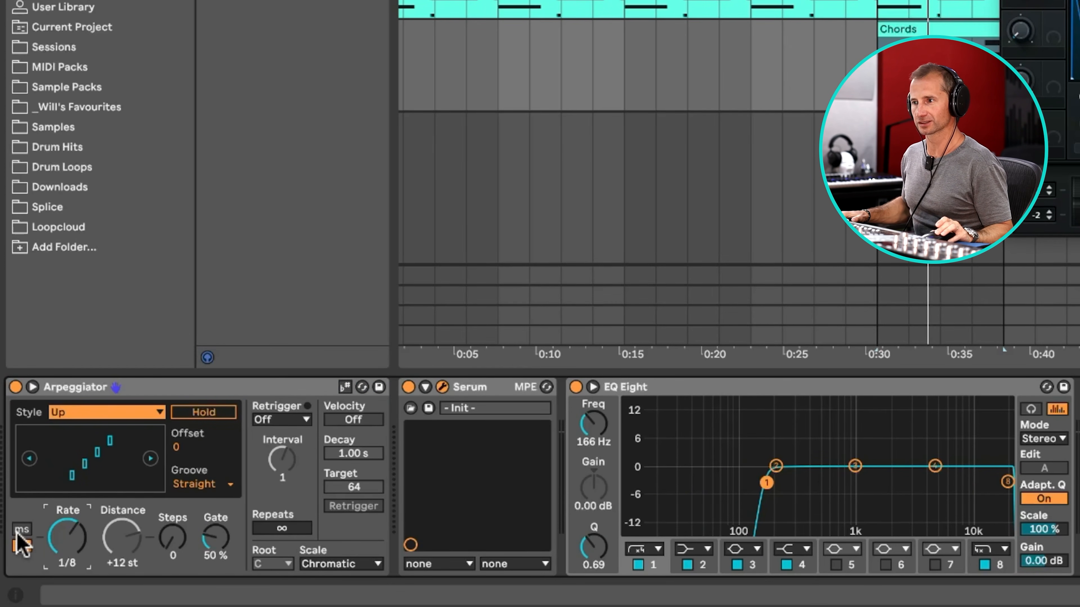
pyautogui.click(21, 546)
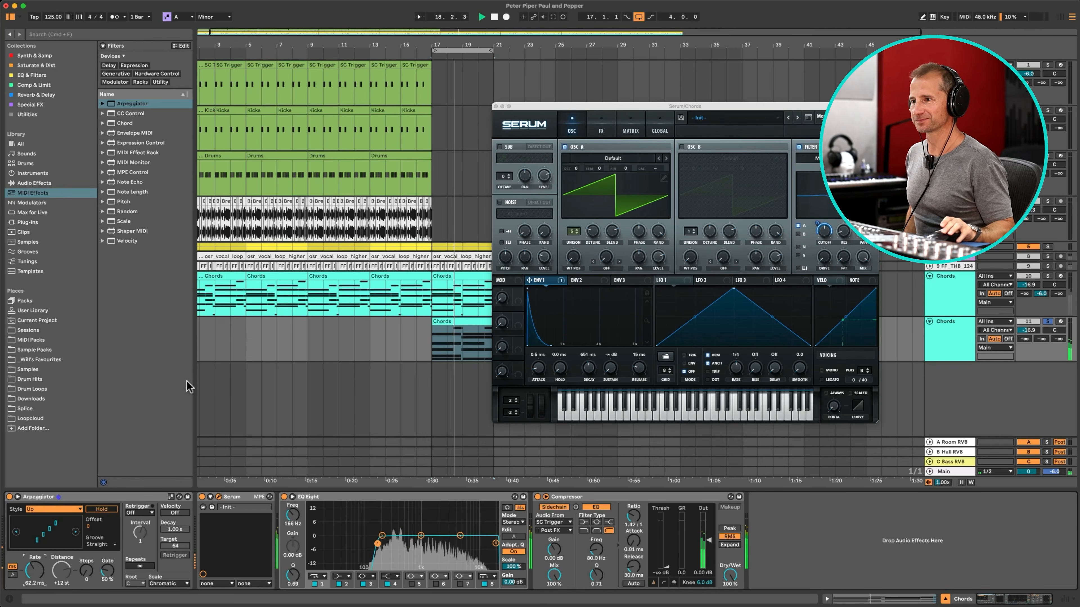
pyautogui.click(12, 575)
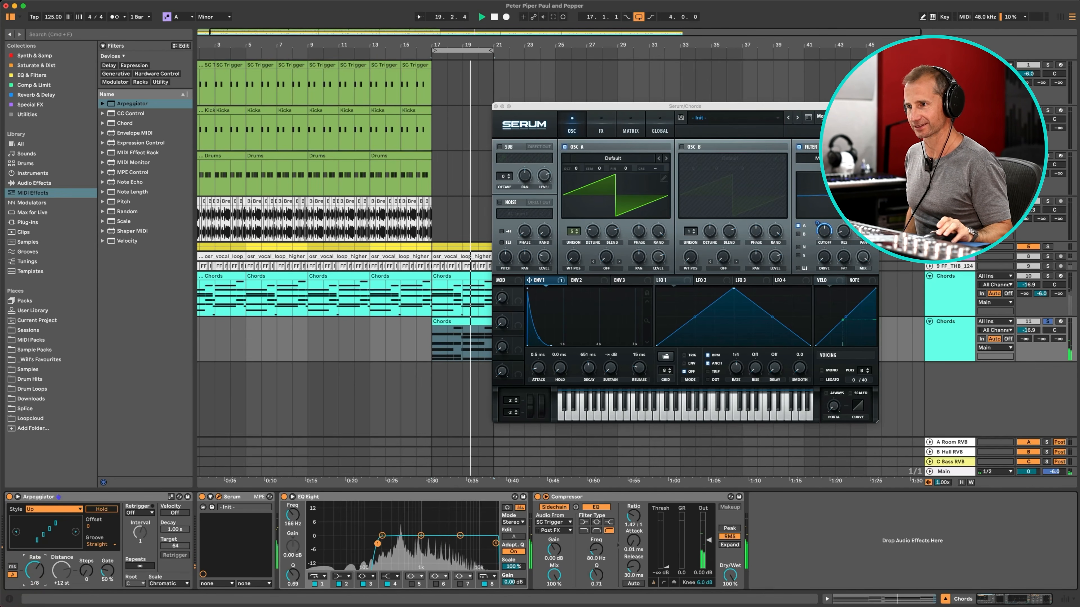
# Step: Set the Arpeggiator's rate to 1/16 and its style to Down
pyautogui.moveTo(35, 570); pyautogui.dragTo(35, 576)
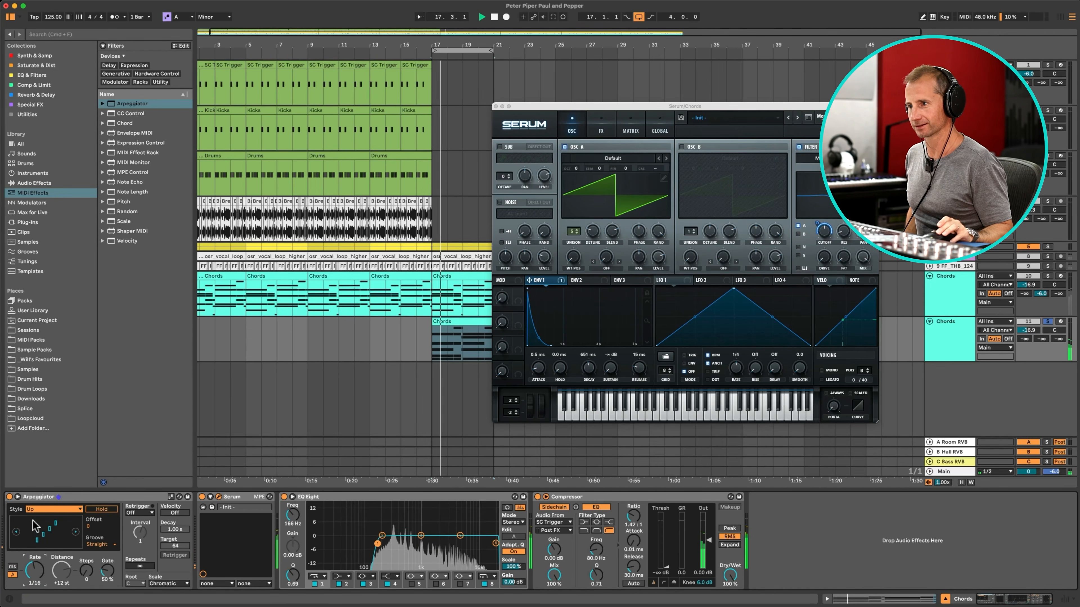
pyautogui.click(36, 511)
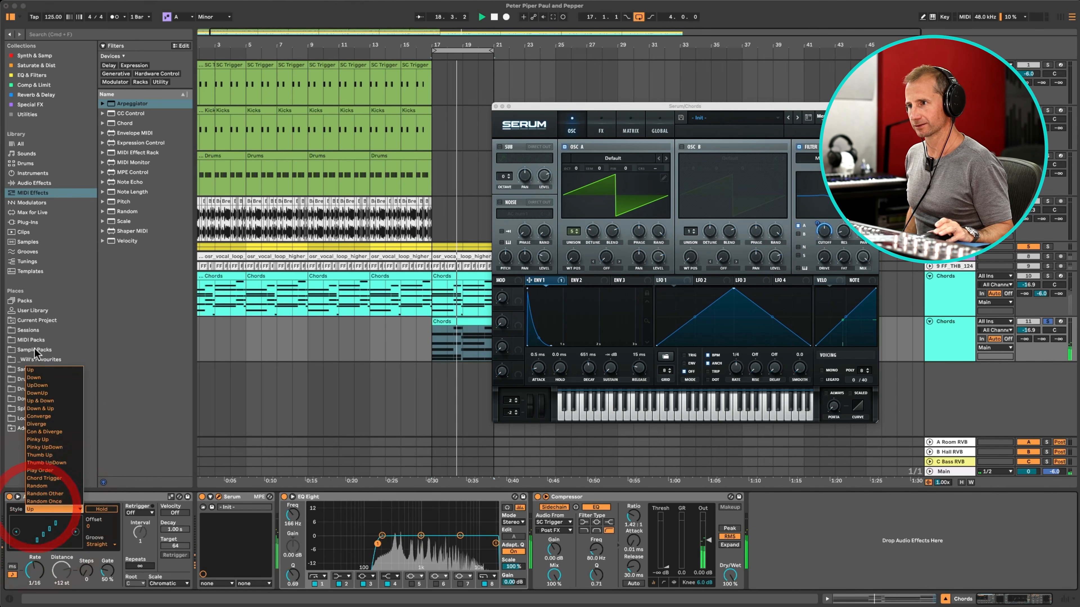
pyautogui.click(52, 378)
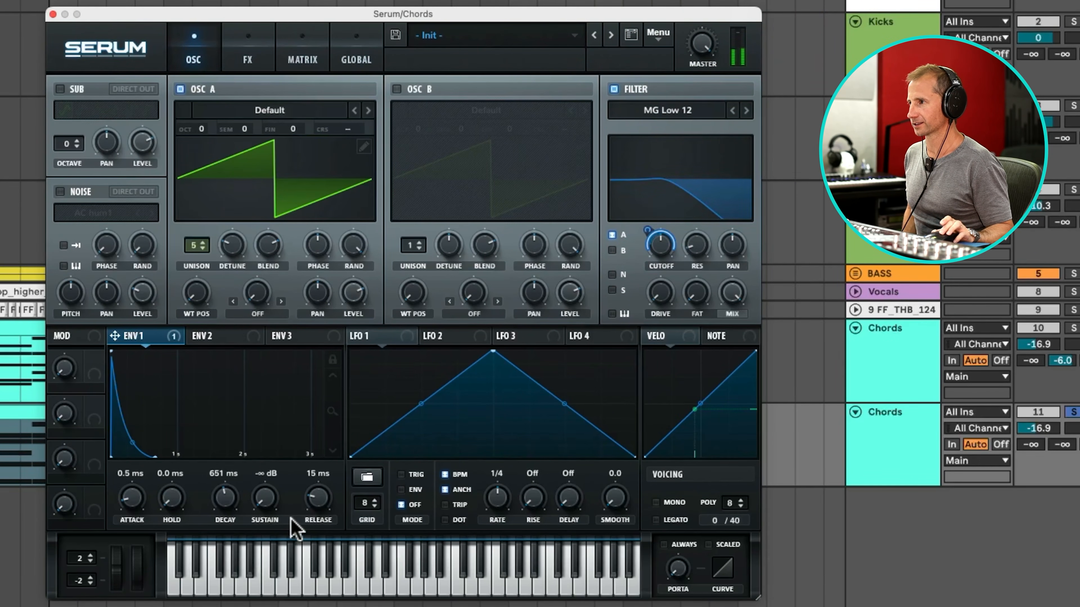
# Step: Set Serum's Env 1 release to 554 ms, and turn on oscillator B with an adjusted level
pyautogui.moveTo(323, 502); pyautogui.dragTo(325, 473)
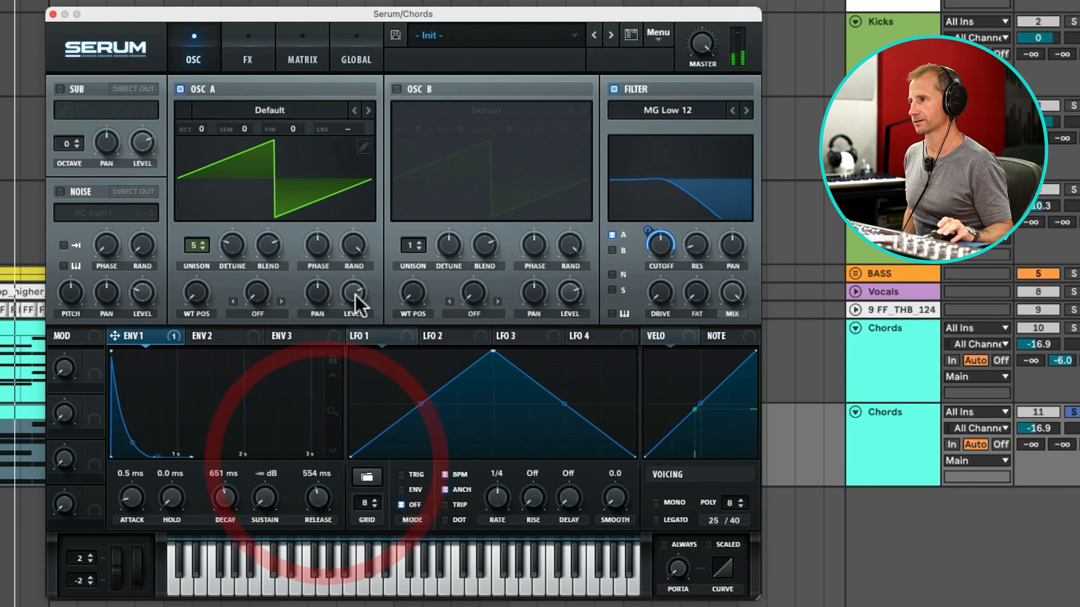
pyautogui.click(397, 89)
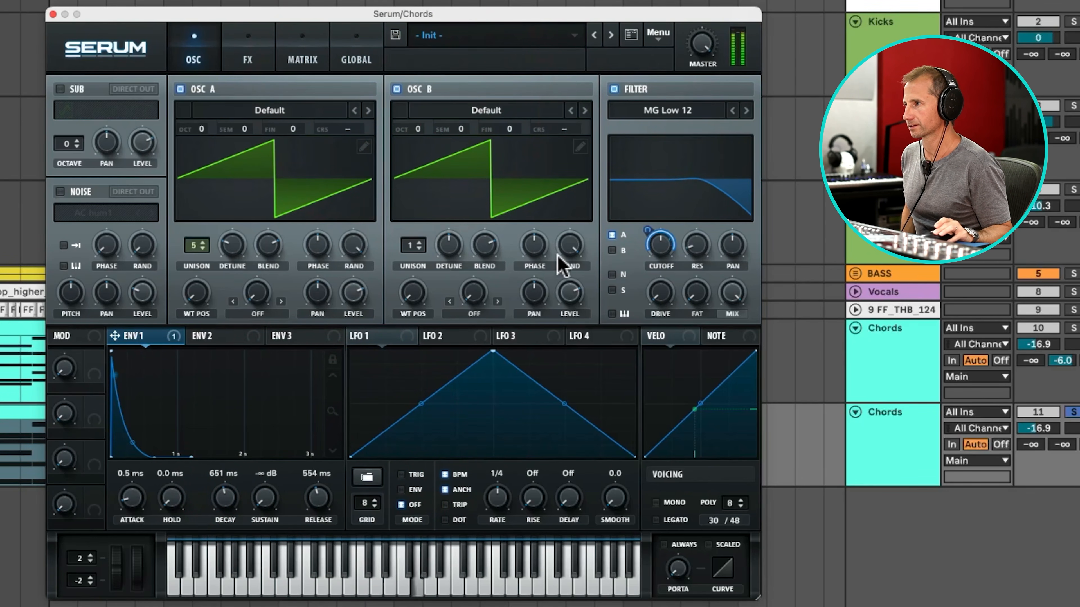
pyautogui.moveTo(579, 294)
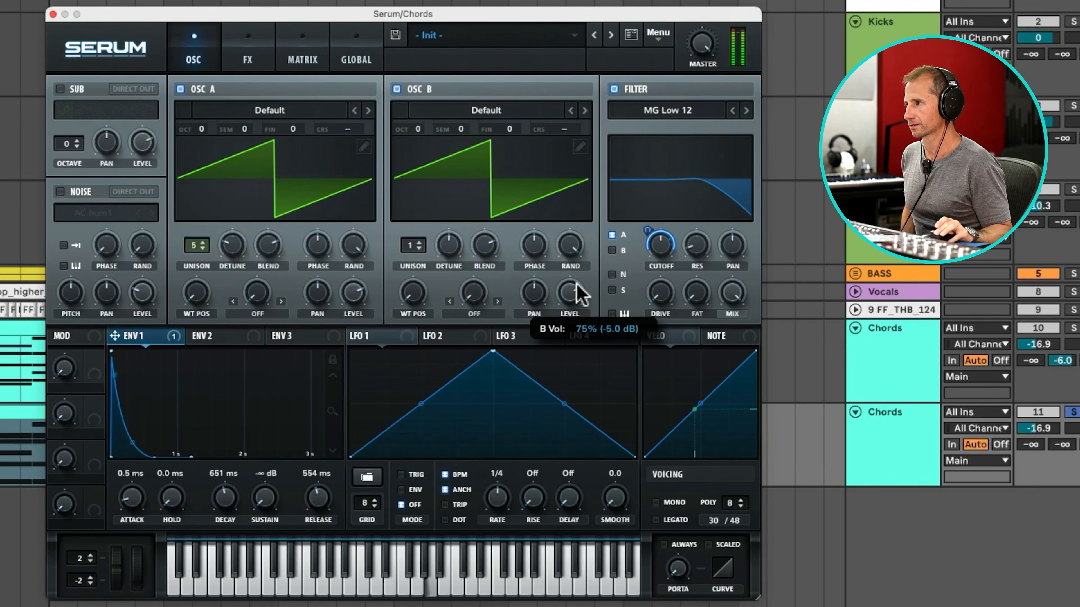
pyautogui.click(561, 293)
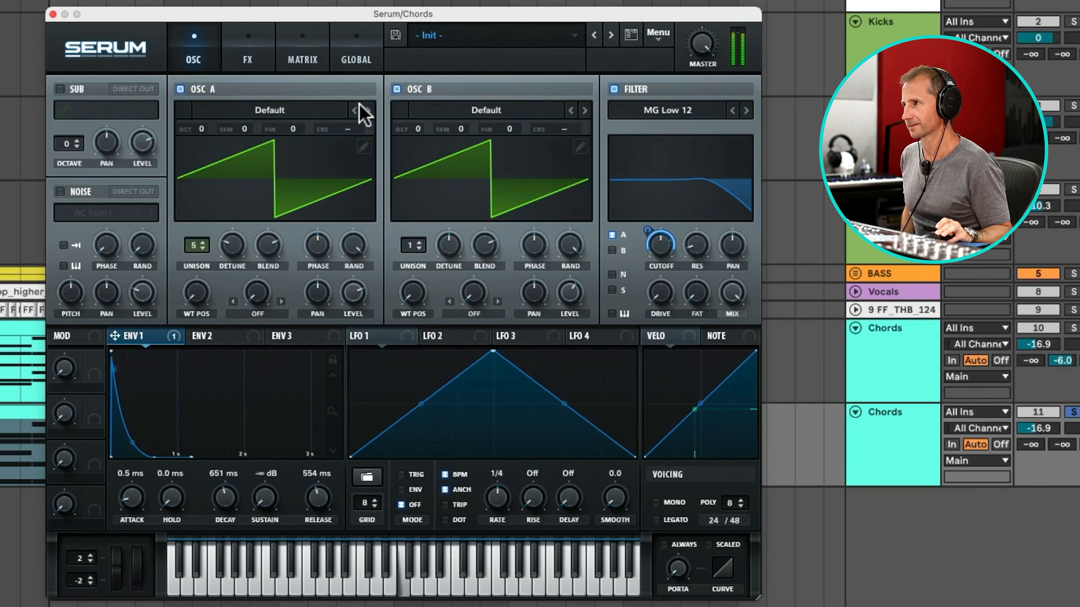
# Step: Load the Analog Basic Shapes wavetable into oscillator A, move its position to the square wave and adjust the detune
pyautogui.click(251, 111)
pyautogui.moveTo(294, 149)
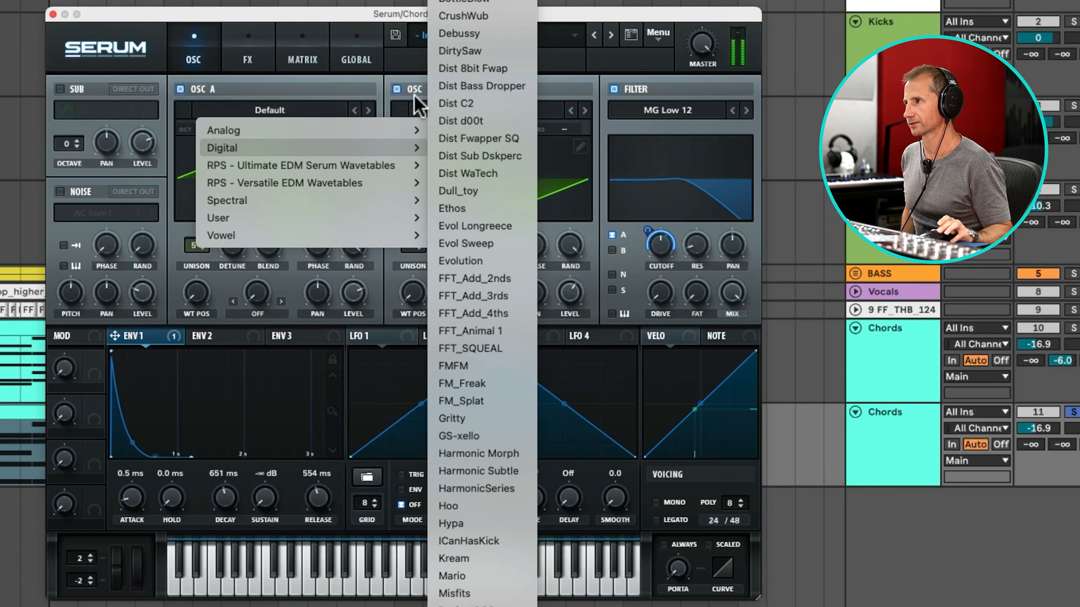
pyautogui.moveTo(383, 130)
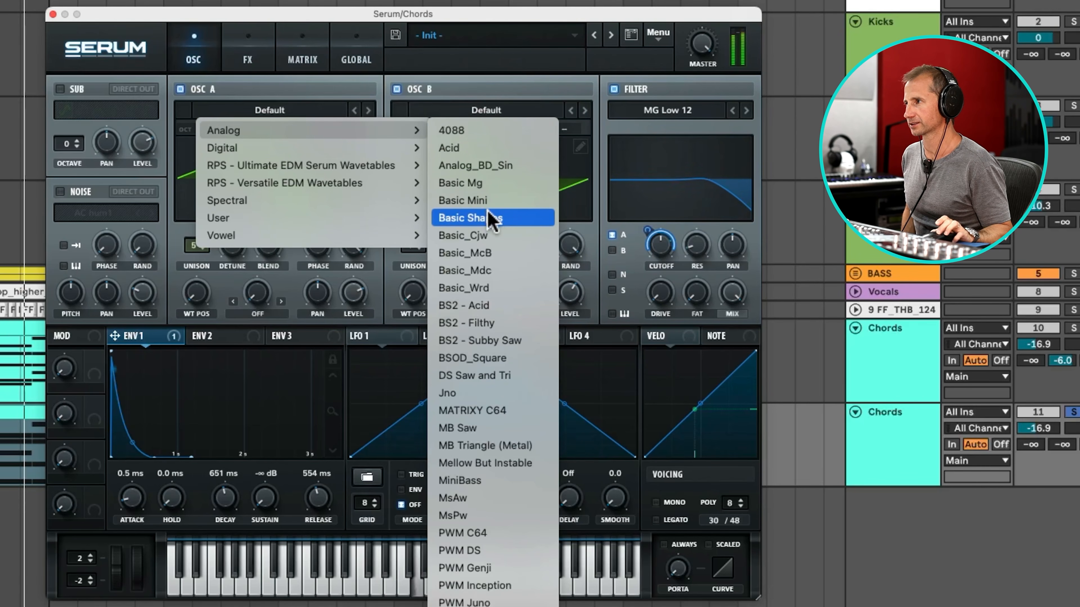
pyautogui.click(476, 217)
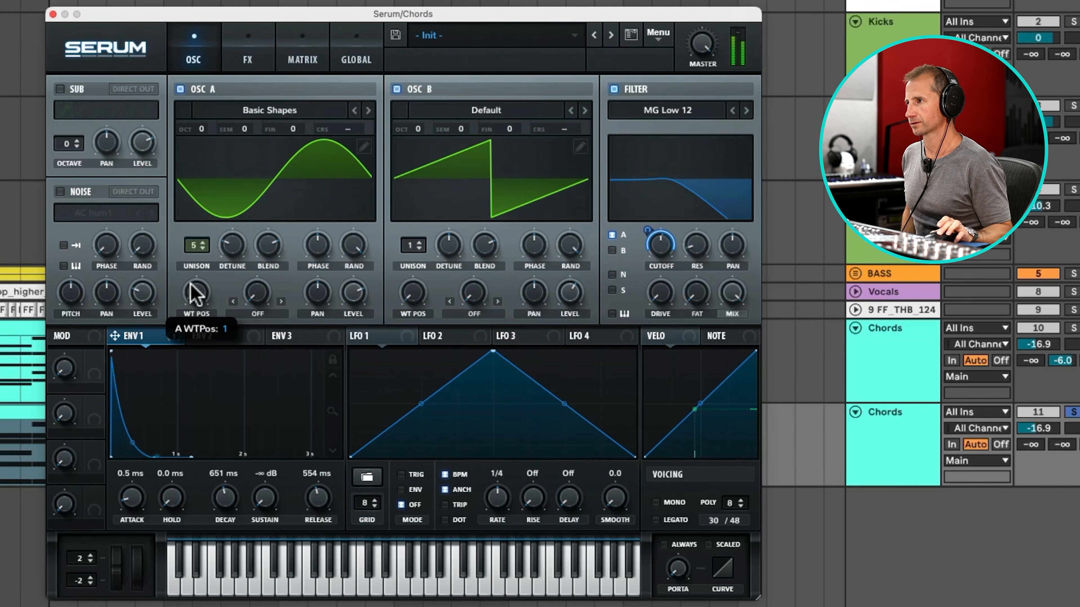
pyautogui.moveTo(193, 290); pyautogui.dragTo(198, 232)
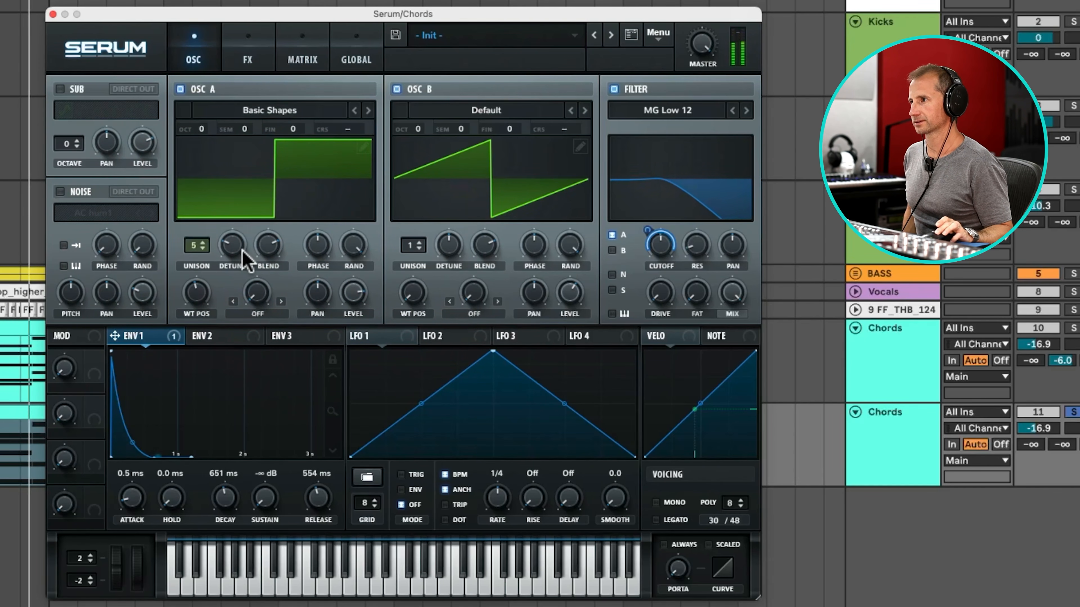
pyautogui.moveTo(241, 249); pyautogui.dragTo(245, 264)
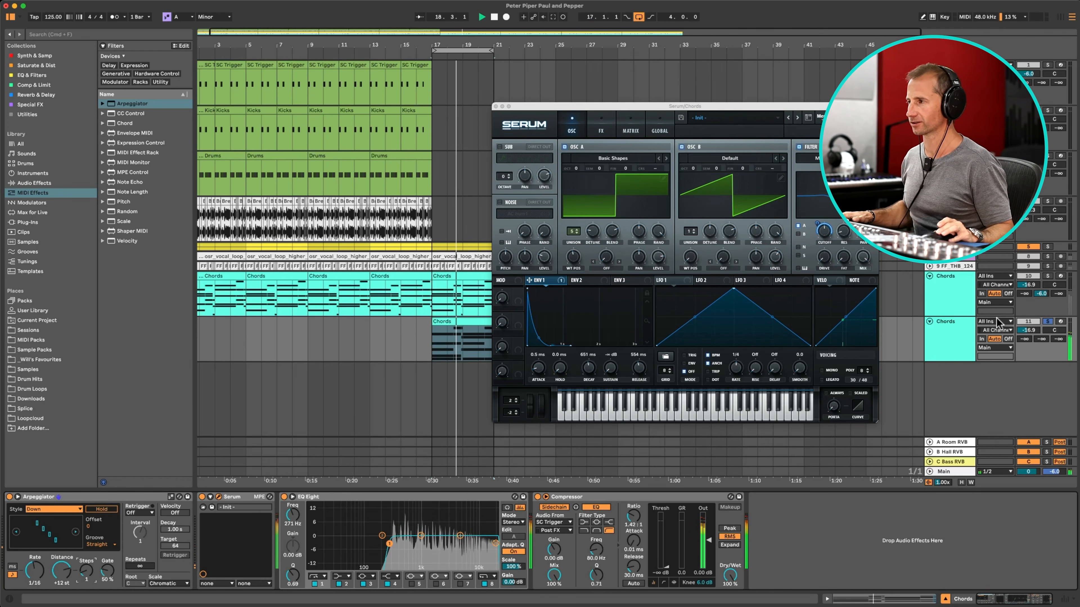
# Step: Unsolo the duplicated Chords track and close the Serum window
pyautogui.click(1046, 321)
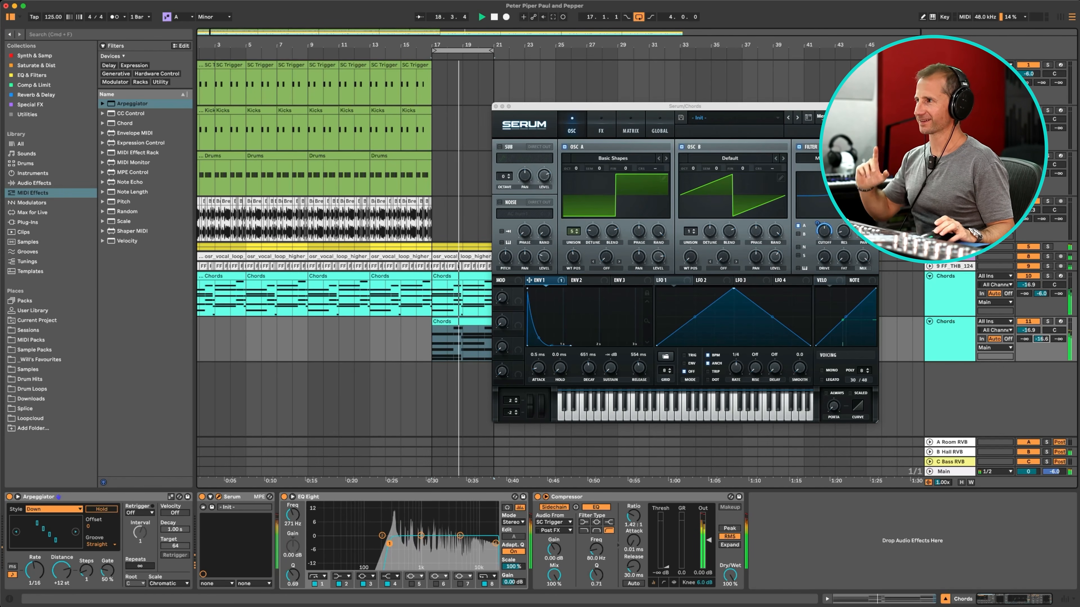
pyautogui.click(496, 107)
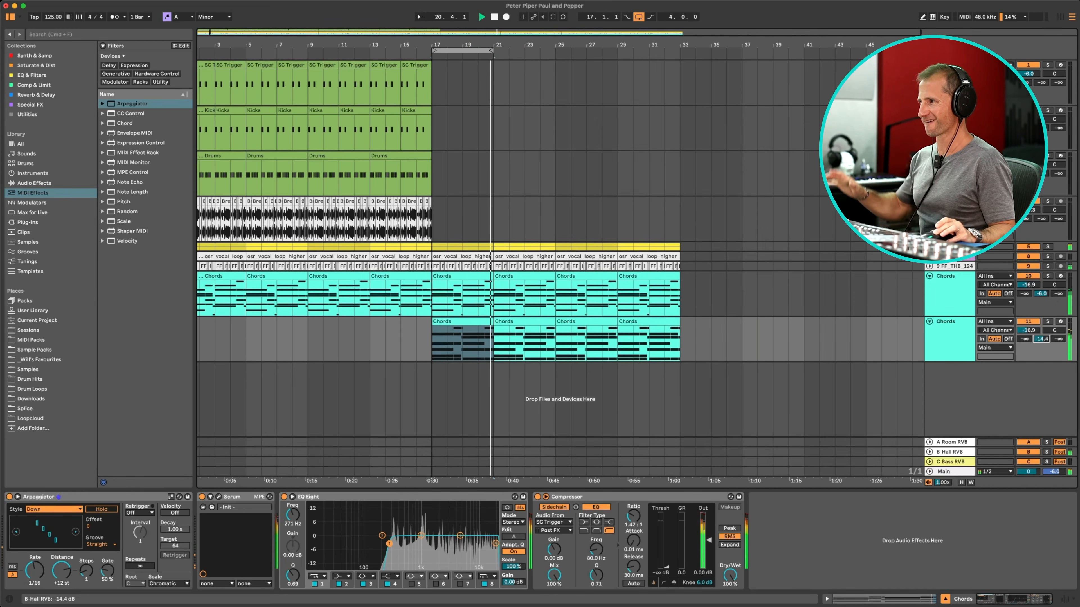
# Step: Raise the duplicated Chords track's B-Hall RVB send to -7.2 dB and rename the track Arp
pyautogui.moveTo(1041, 338); pyautogui.dragTo(1041, 334)
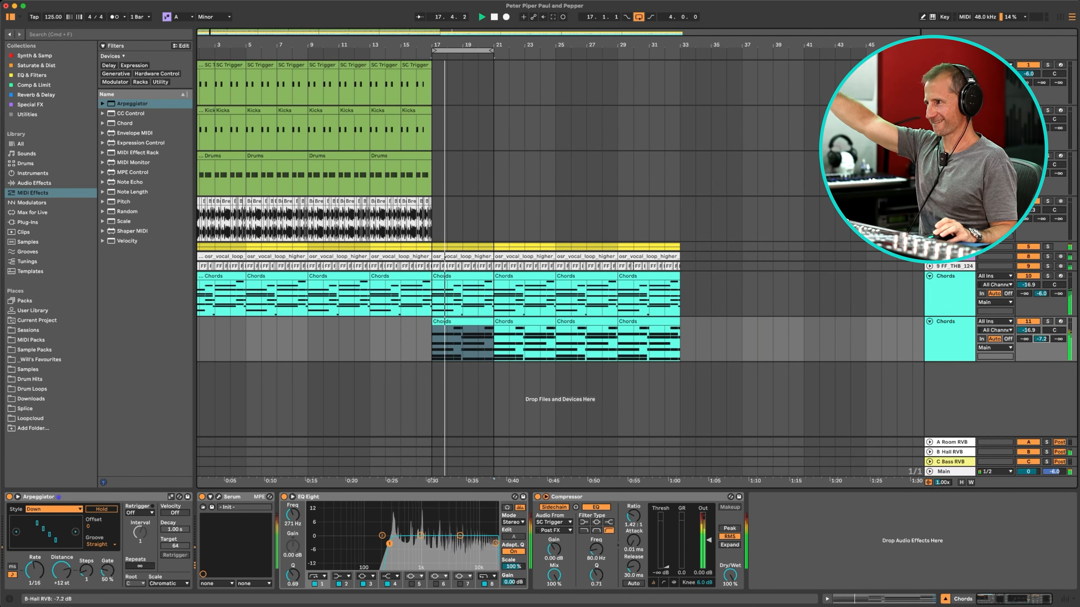
pyautogui.click(942, 336)
pyautogui.press('super+r')
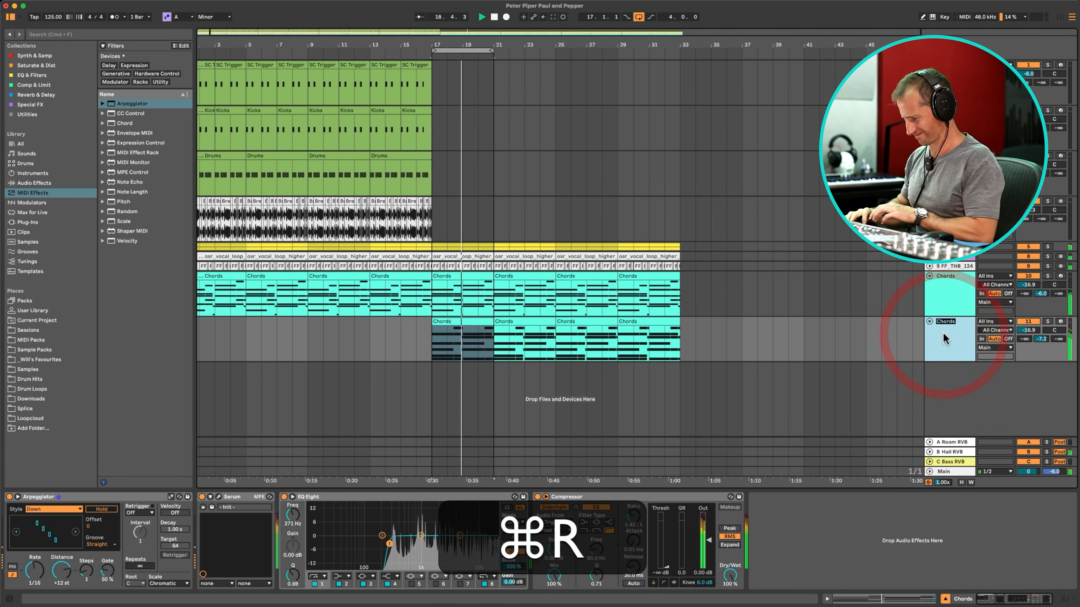
pyautogui.write('Arp')
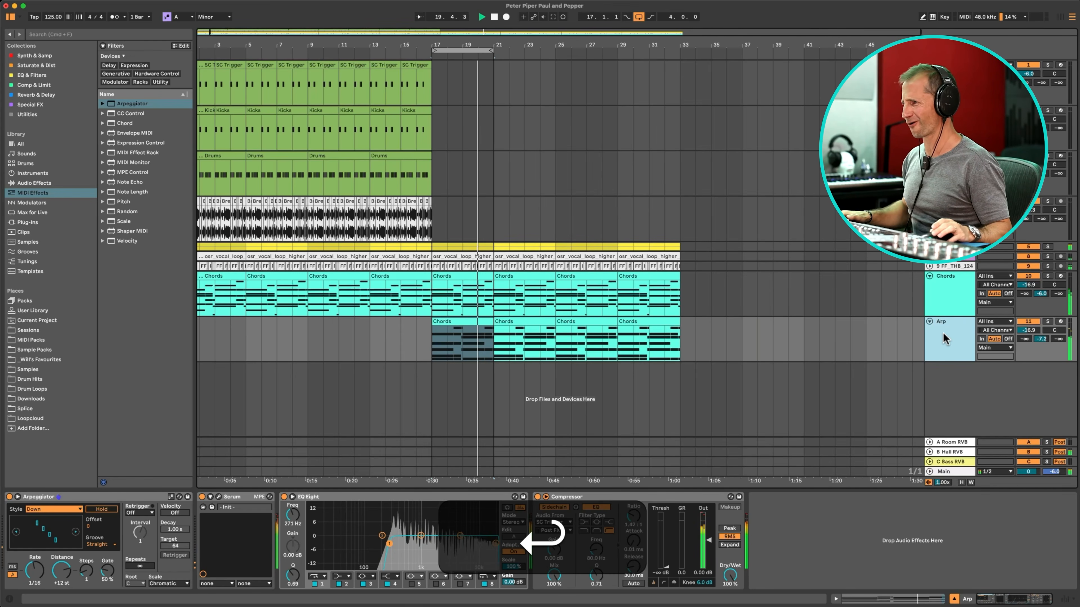
# Step: Extend the loop to span bars 17 to 33 and delete the four osr_vocal_loop_higher clips in that range
pyautogui.moveTo(494, 50); pyautogui.dragTo(679, 64)
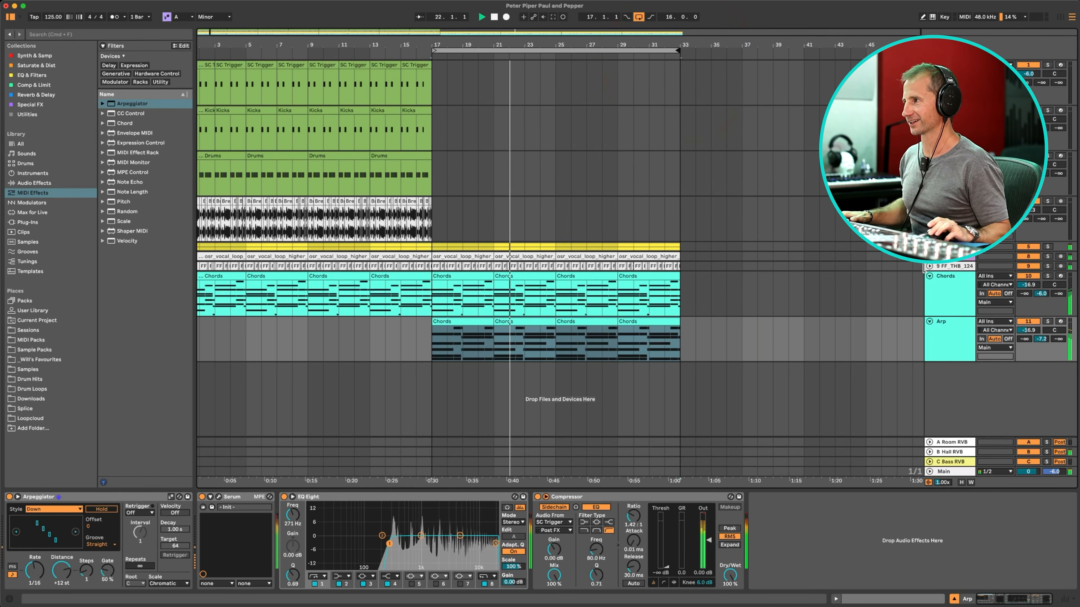
pyautogui.click(930, 266)
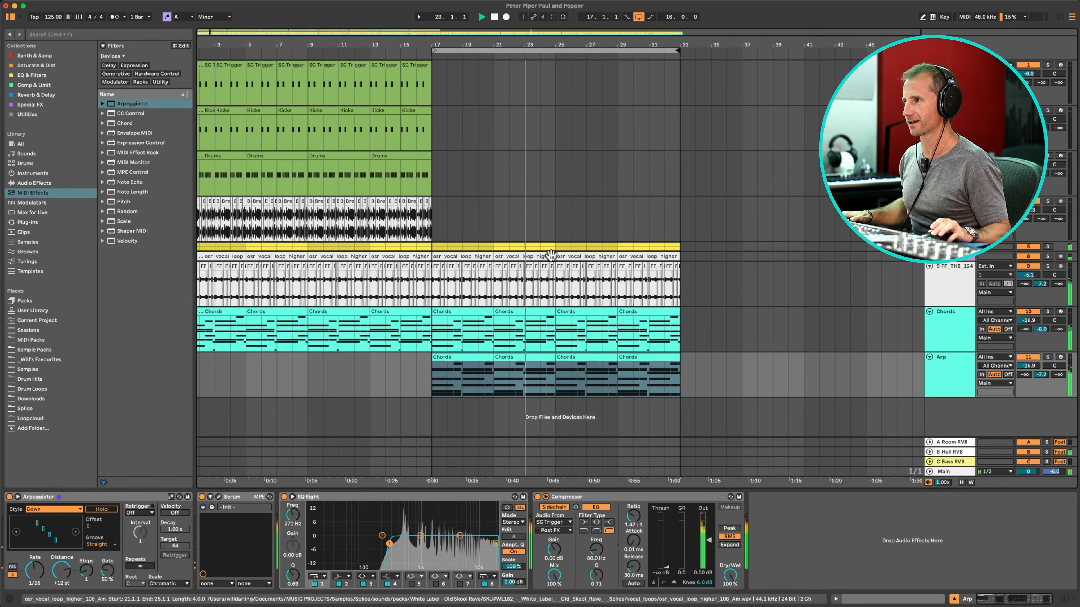
pyautogui.click(566, 255)
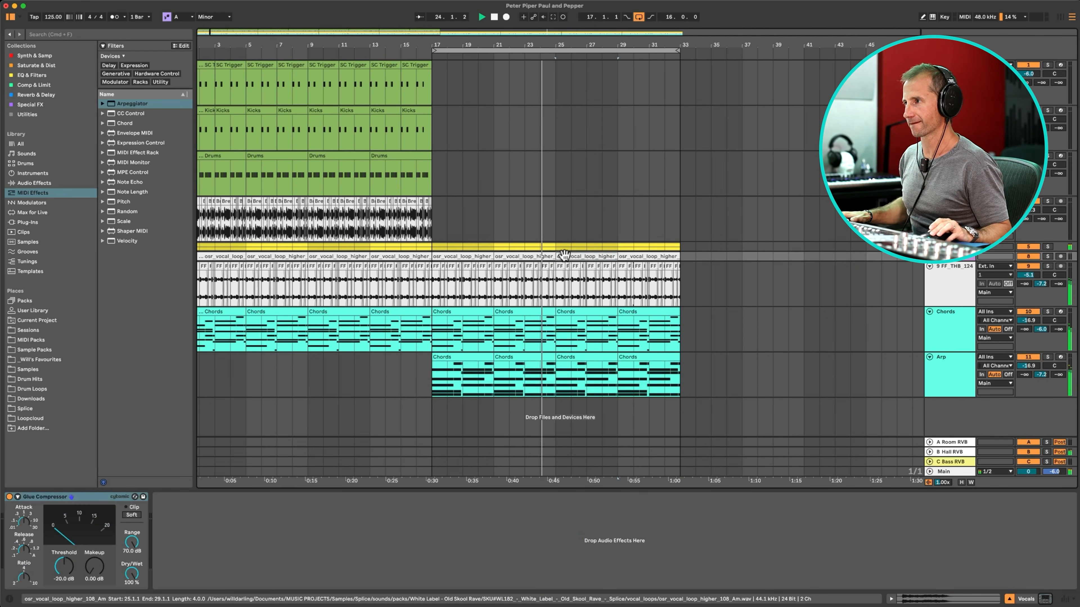
pyautogui.press('BackSpace')
pyautogui.click(634, 256)
pyautogui.press('BackSpace')
pyautogui.click(451, 256)
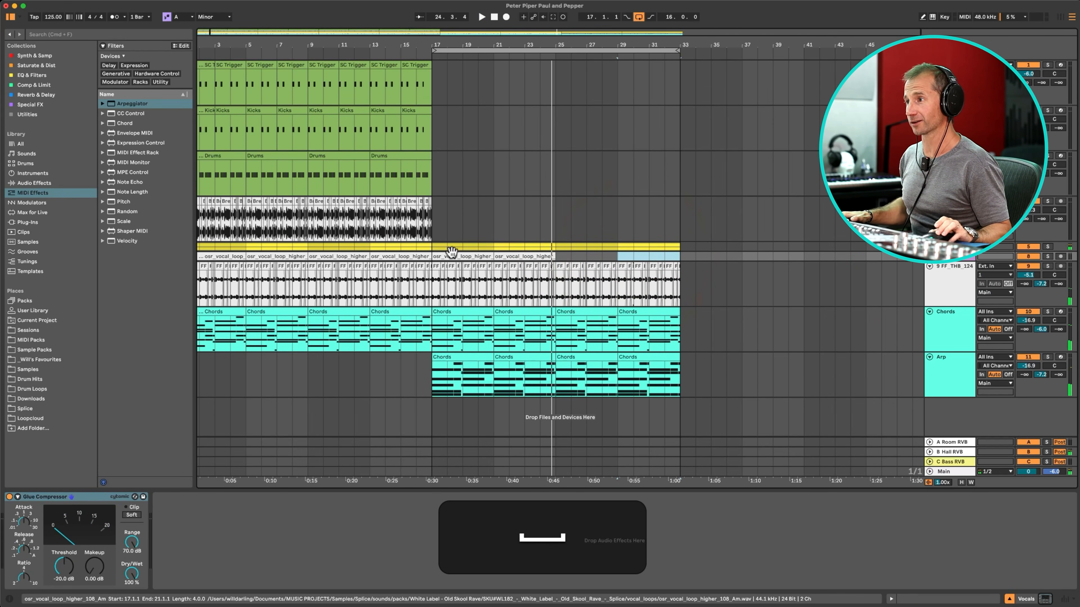
pyautogui.press('BackSpace')
pyautogui.click(507, 256)
pyautogui.press('BackSpace')
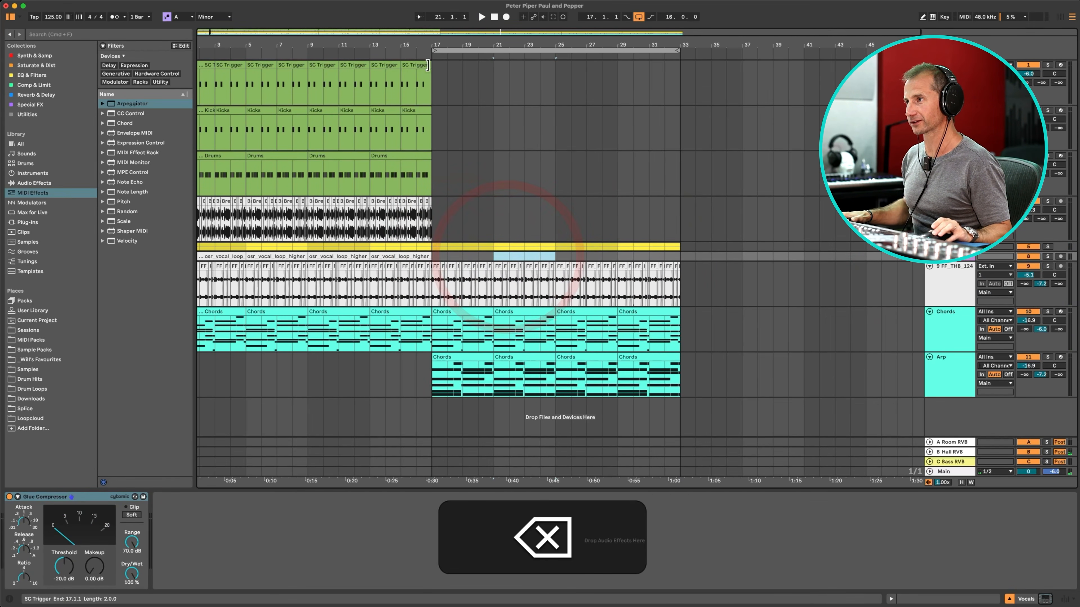
# Step: Add an Auto Filter from the EQ & Filters collection to the end of the Chords track's device chain
pyautogui.click(941, 324)
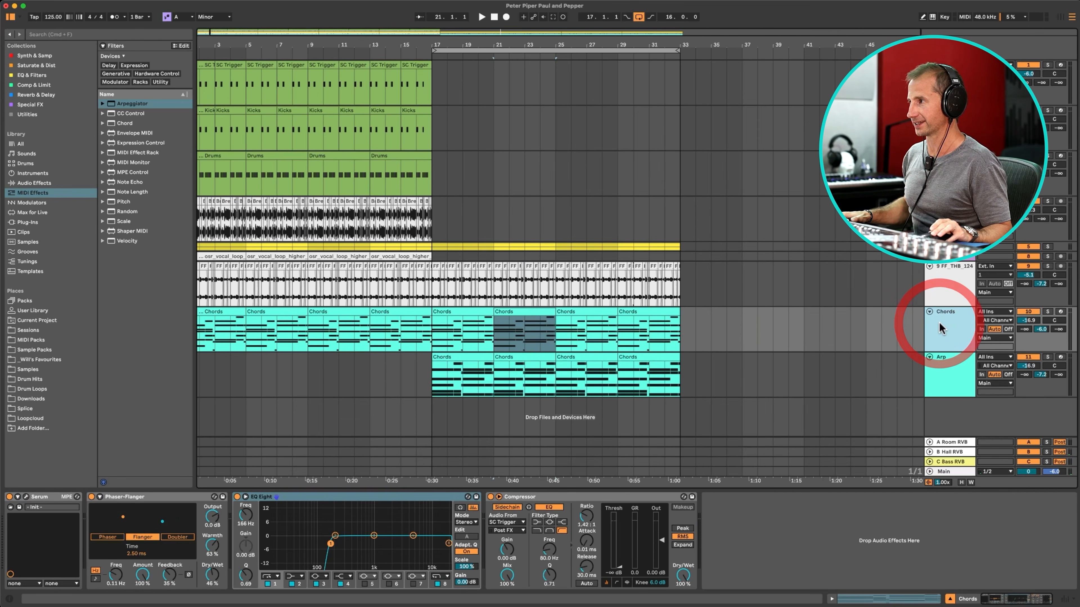
pyautogui.click(40, 57)
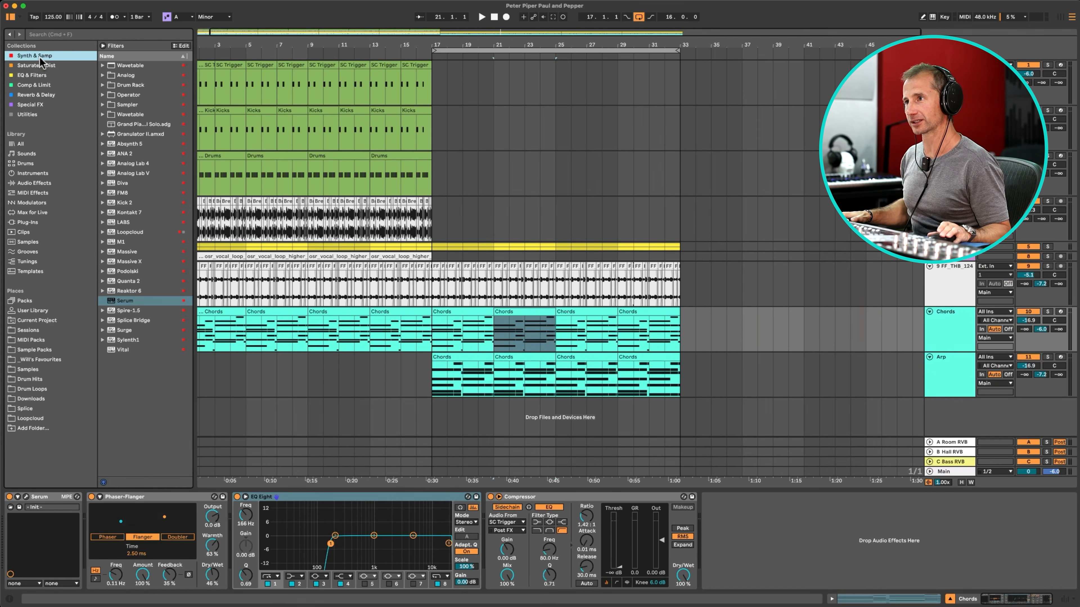
pyautogui.click(32, 75)
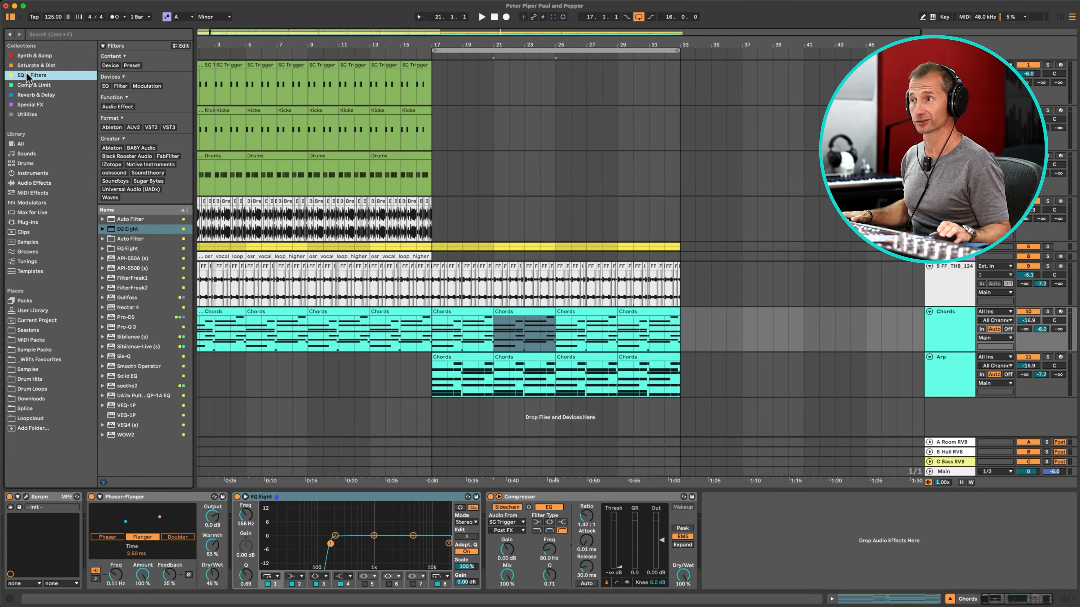
pyautogui.click(118, 220)
pyautogui.moveTo(770, 544); pyautogui.dragTo(773, 544)
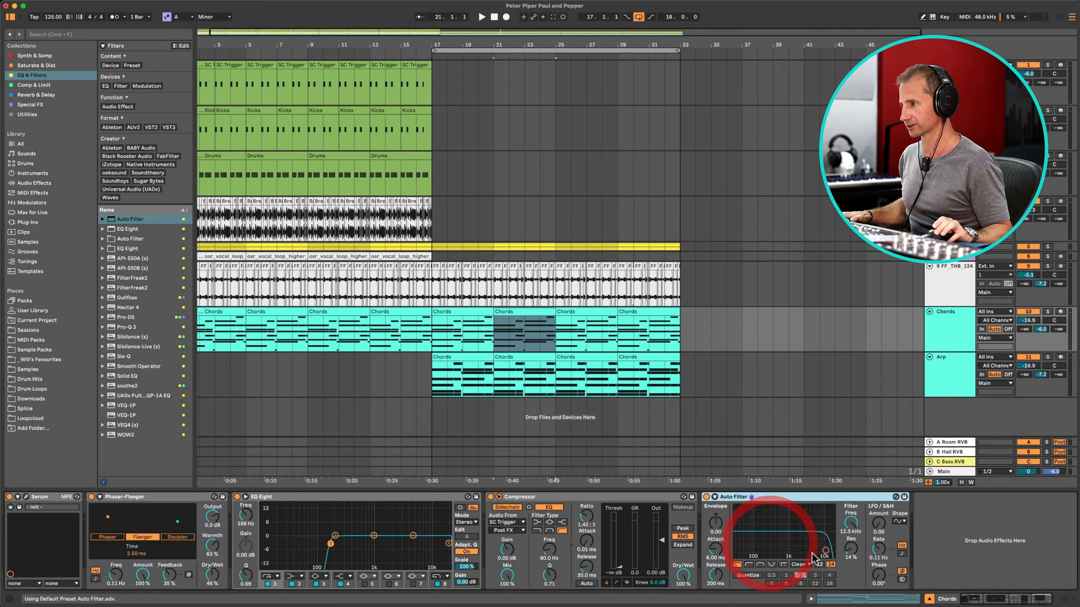
# Step: Solo the Chords track and, during playback, set the Auto Filter's resonance to 52% and its frequency to 17.9 kHz
pyautogui.press('space')
pyautogui.moveTo(852, 529); pyautogui.dragTo(848, 506)
pyautogui.press('space')
pyautogui.click(1047, 312)
pyautogui.press('space')
pyautogui.press('space')
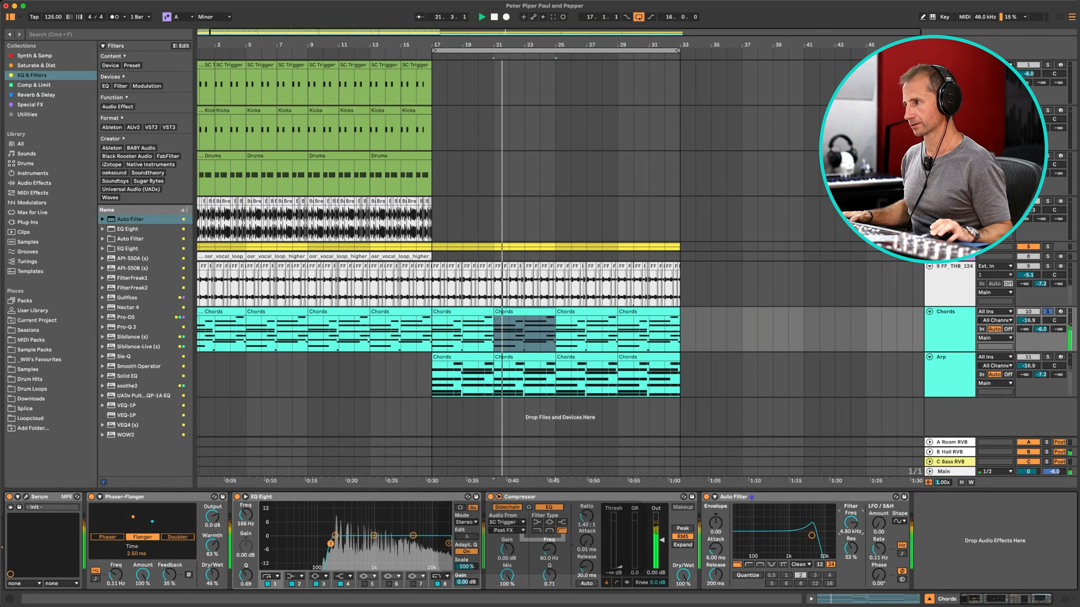
# Step: Automate the Auto Filter's frequency in a new Chords lane, dropping to 178 Hz at bar 17 and rising to 3.08 kHz at bar 33
pyautogui.rightClick(849, 528)
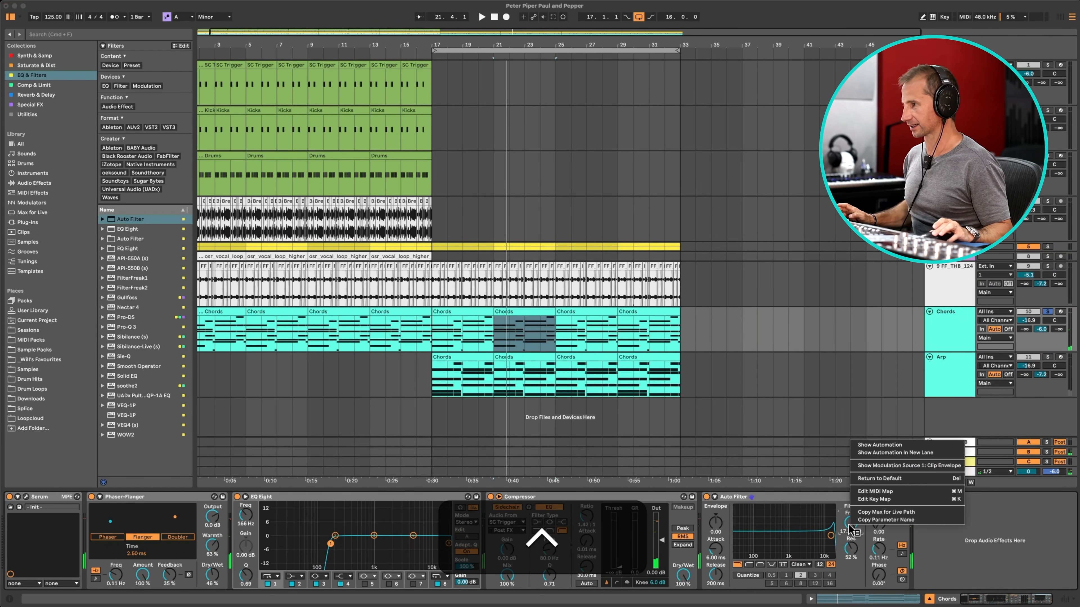
pyautogui.click(877, 453)
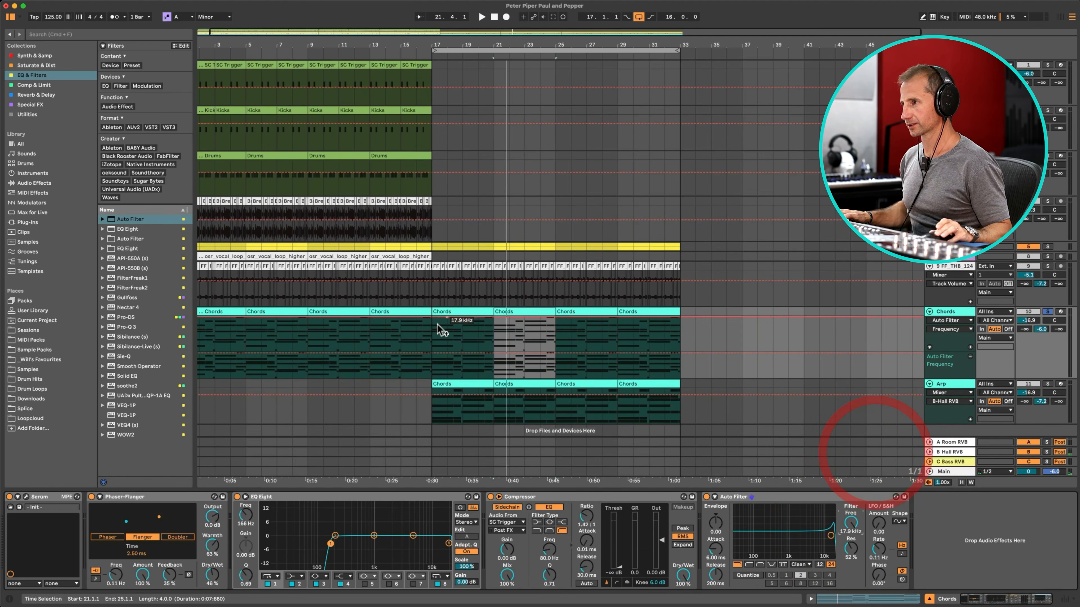
pyautogui.click(432, 352)
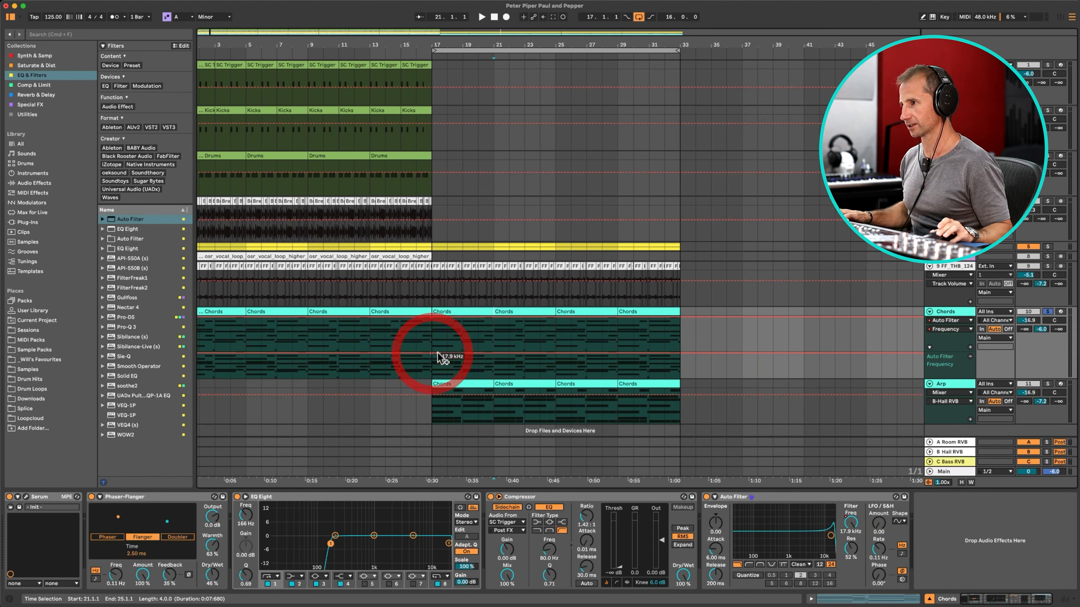
pyautogui.moveTo(438, 358); pyautogui.dragTo(440, 372)
pyautogui.press('space')
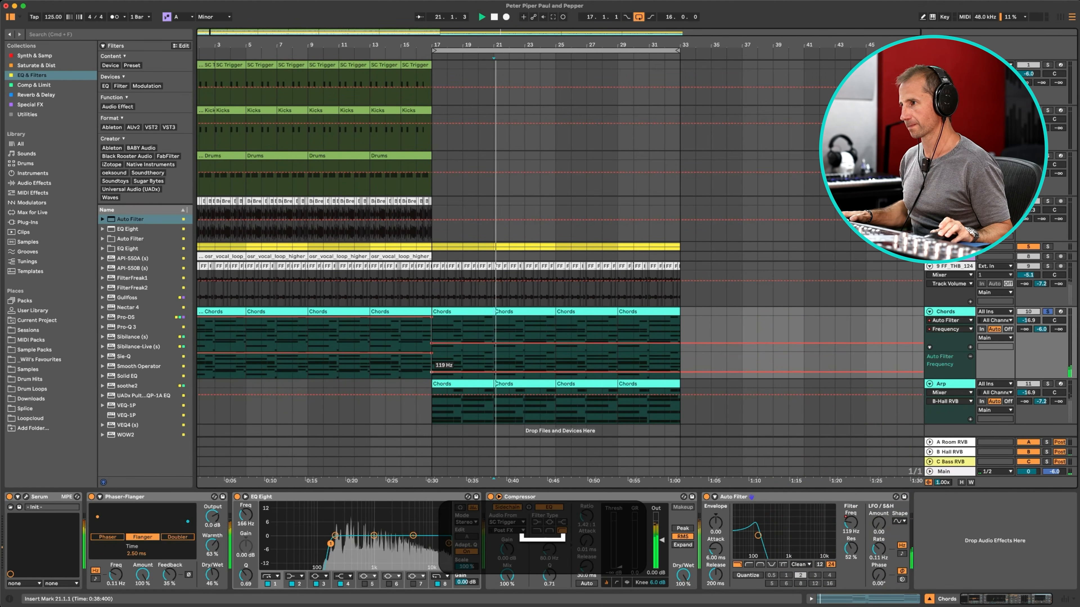
pyautogui.click(416, 323)
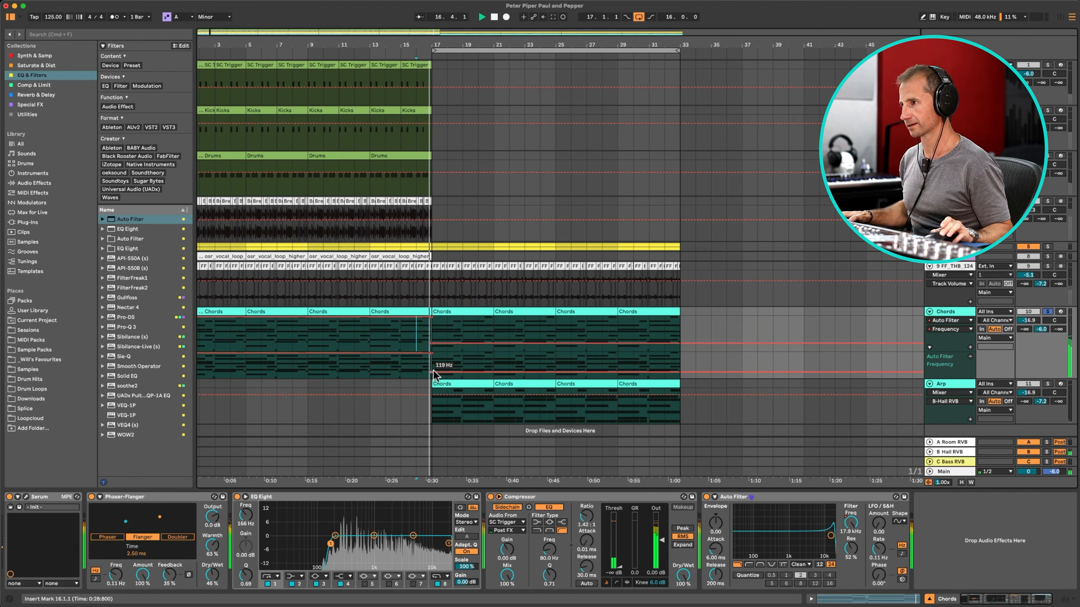
pyautogui.moveTo(432, 372); pyautogui.dragTo(433, 370)
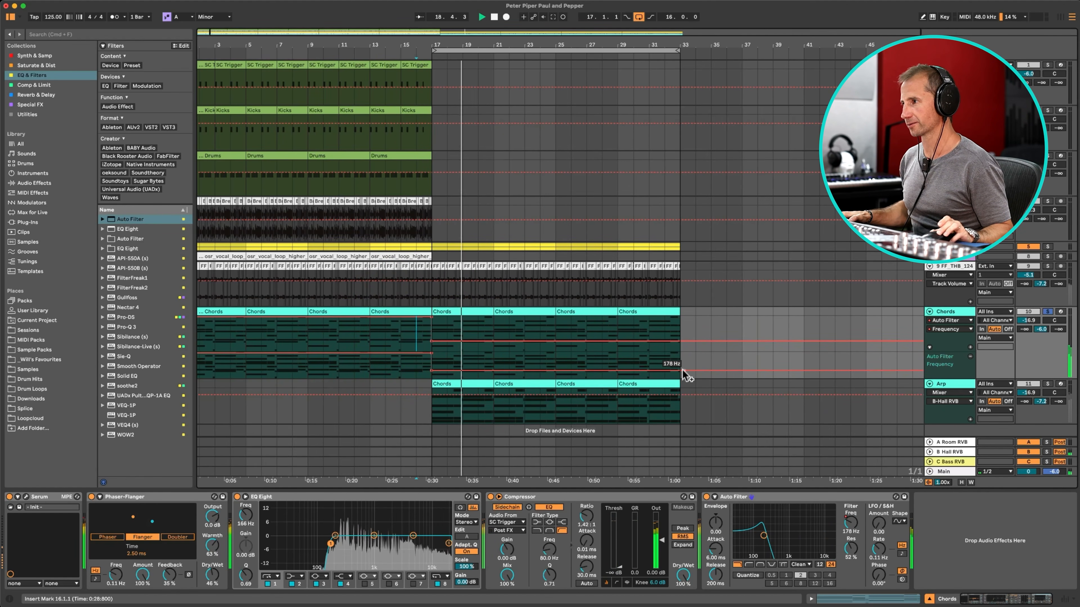
pyautogui.moveTo(679, 370); pyautogui.dragTo(679, 360)
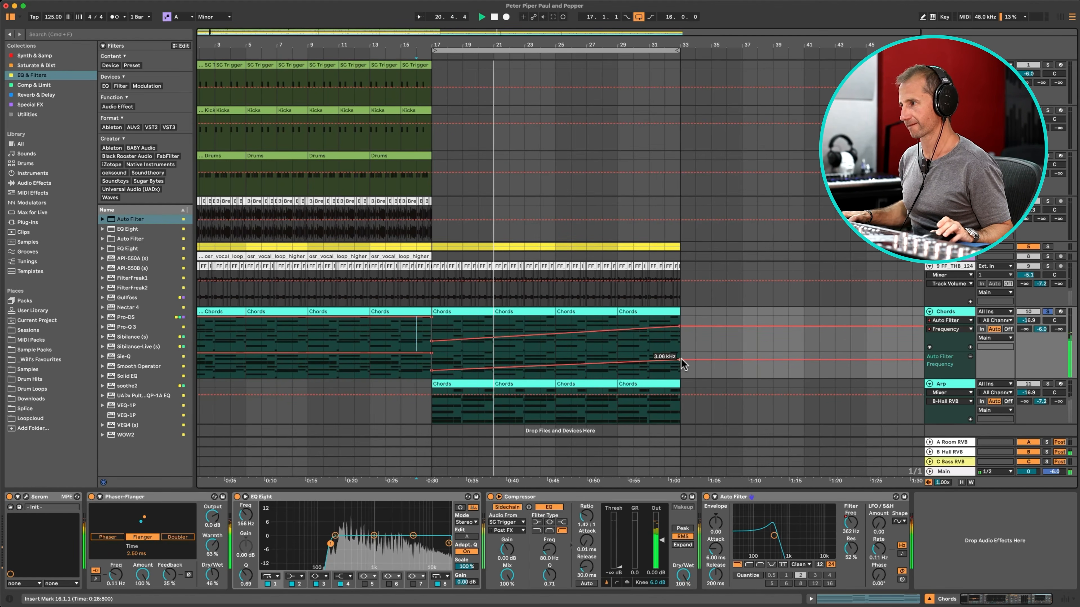
# Step: Move the Auto Filter ahead of EQ Eight on the Chords track and hide the automation lanes
pyautogui.moveTo(774, 497); pyautogui.dragTo(255, 509)
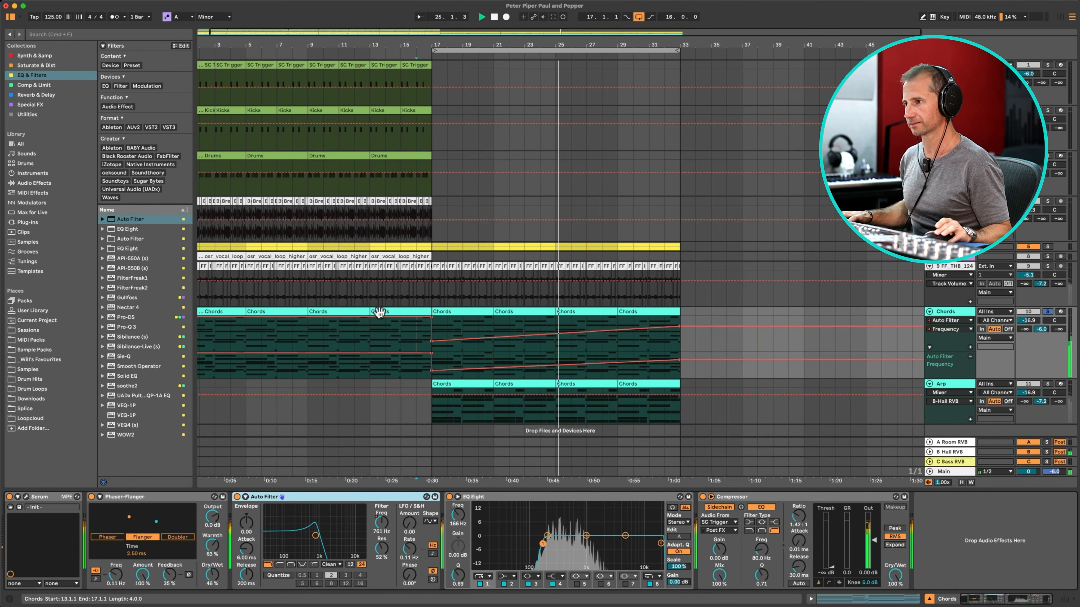
pyautogui.click(31, 85)
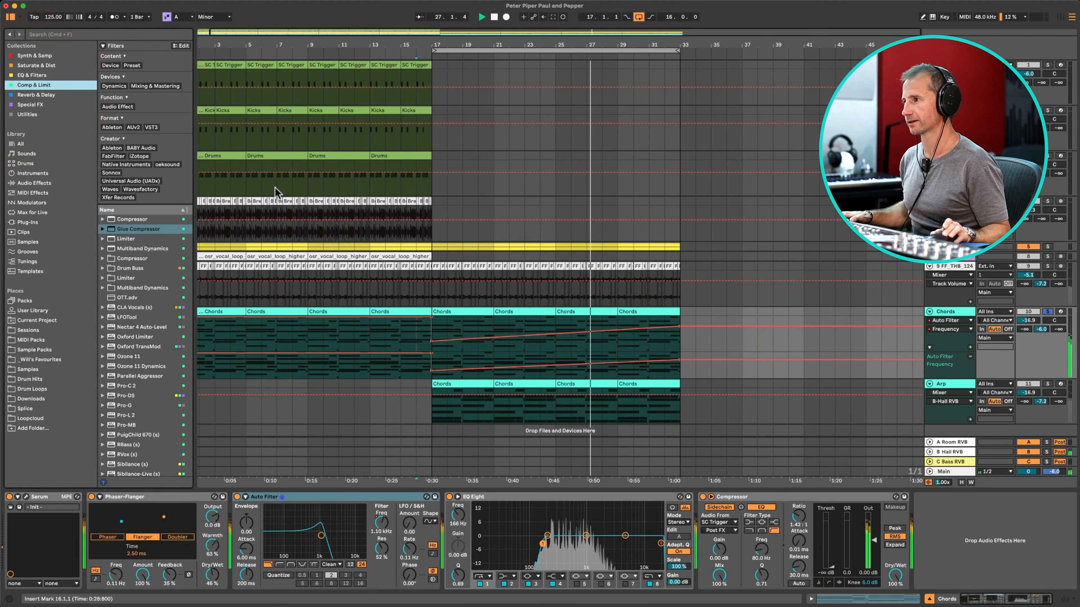
pyautogui.press('w')
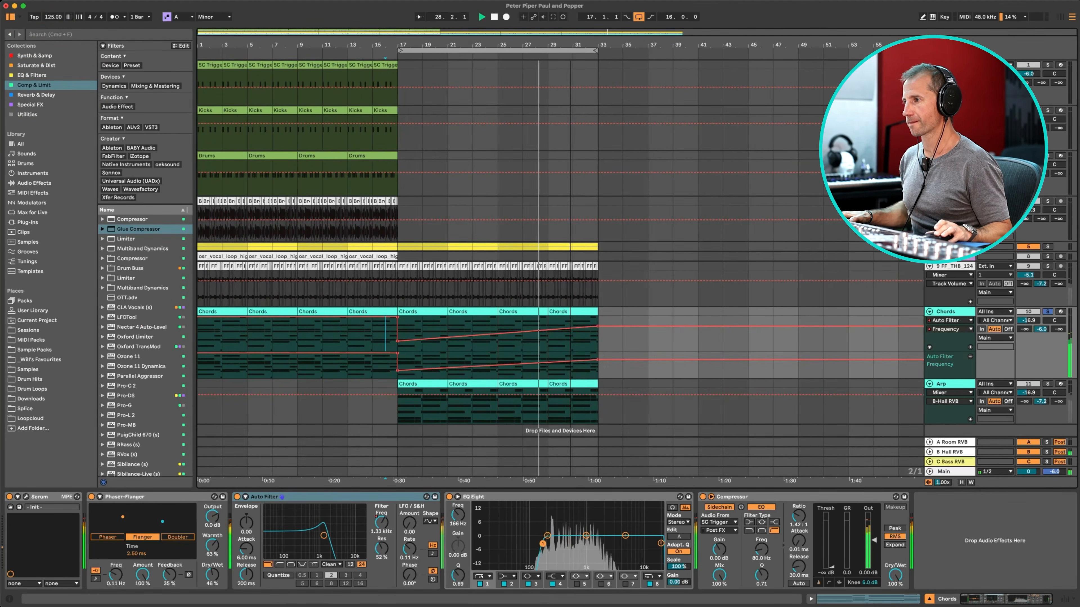
pyautogui.press('a')
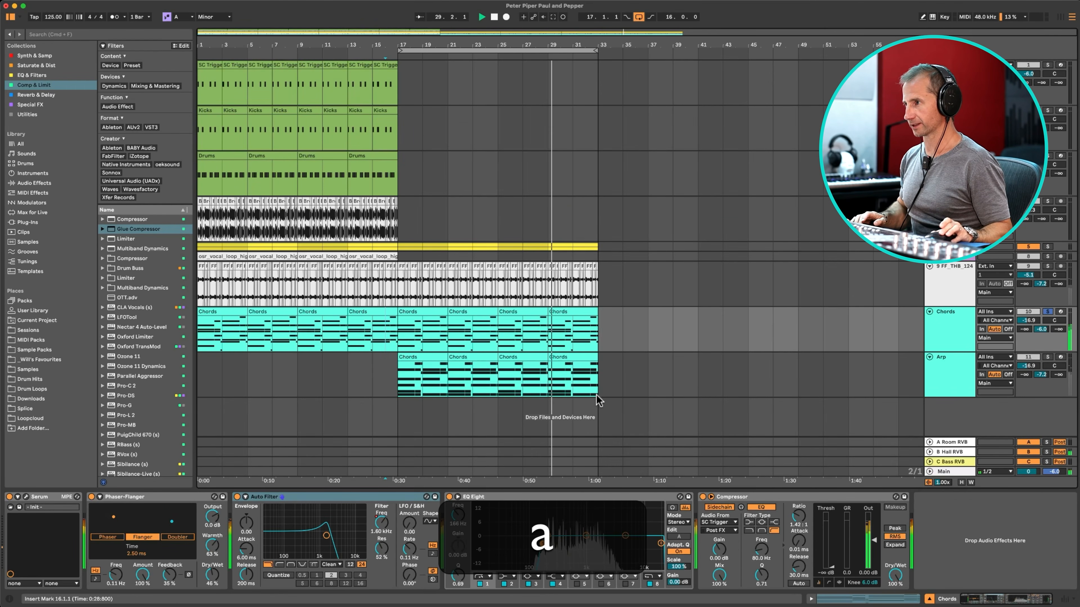
# Step: Duplicate bars 17 to 33 across all tracks so the copy starts at bar 33, and turn off the loop
pyautogui.moveTo(597, 396); pyautogui.dragTo(393, 50)
pyautogui.press('super+d')
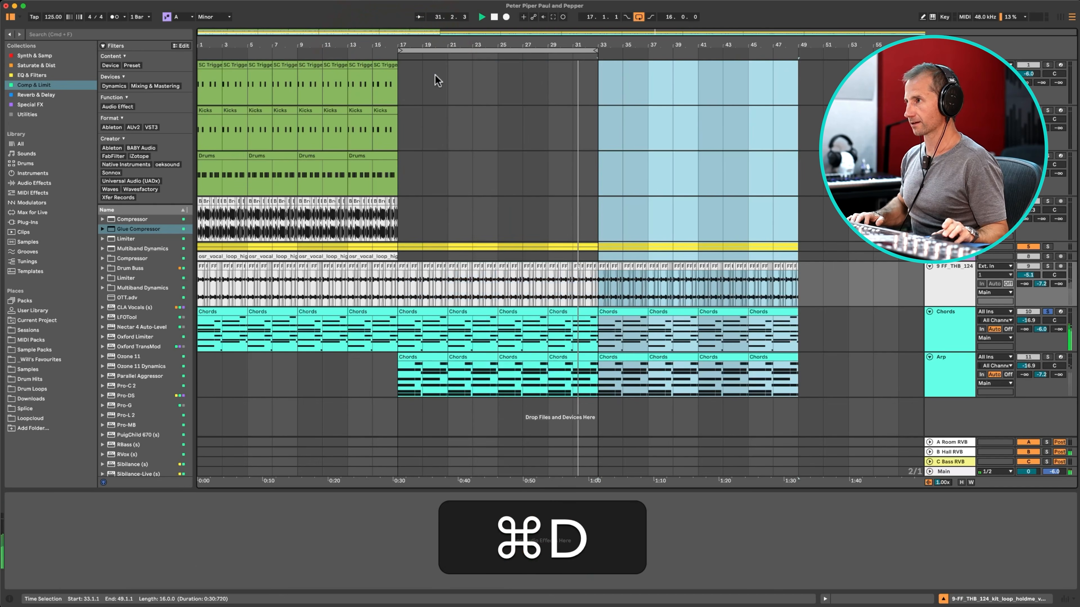
pyautogui.press('l')
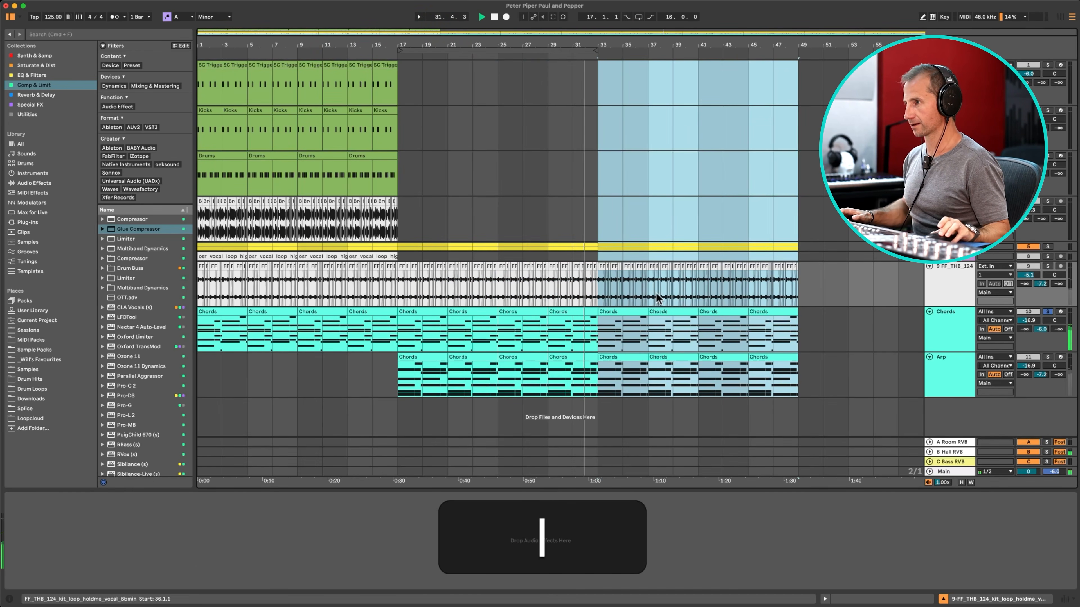
# Step: Add the Arp, FF_THB_124 vocal loop and BASS group to the soloed tracks, and set the vocal loop's volume to -2.7 dB
pyautogui.keyDown('super'); pyautogui.click(1048, 358); pyautogui.keyUp('super')
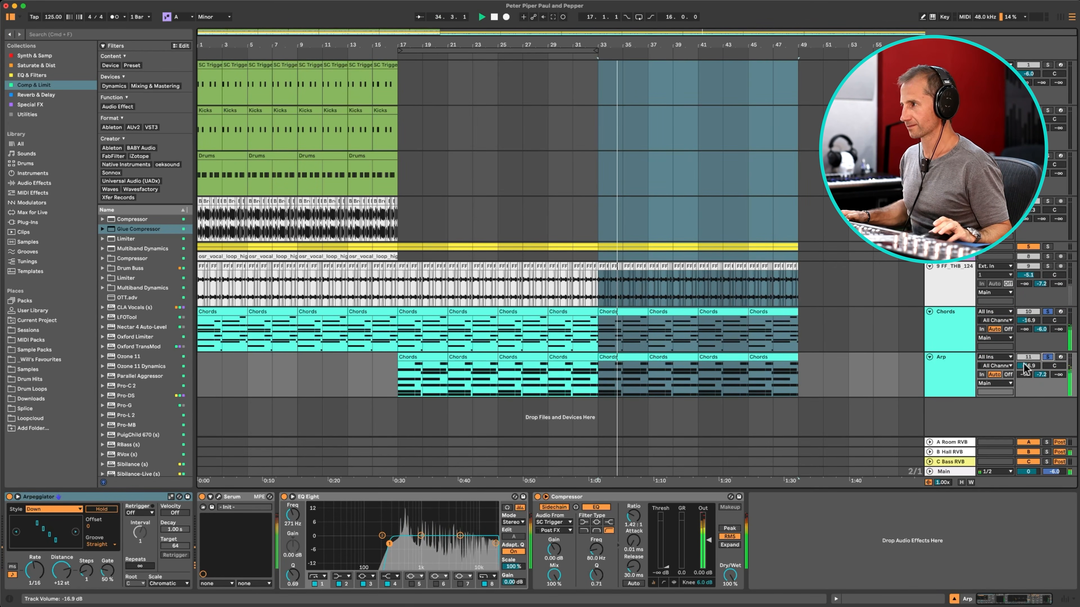
pyautogui.click(946, 362)
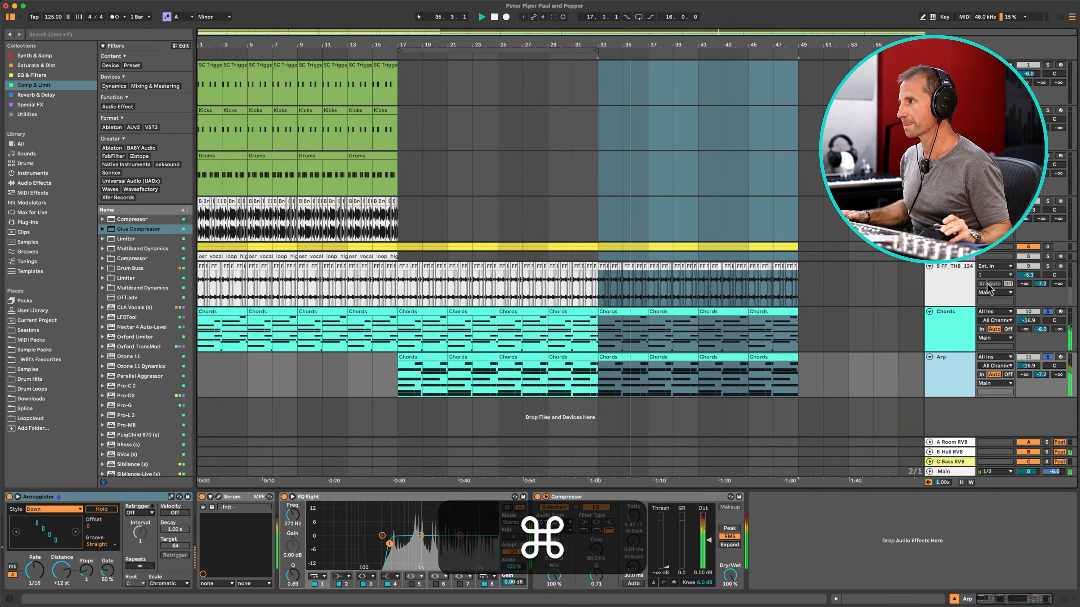
pyautogui.keyDown('super'); pyautogui.click(1046, 266); pyautogui.keyUp('super')
pyautogui.keyDown('super'); pyautogui.click(1046, 267); pyautogui.keyUp('super')
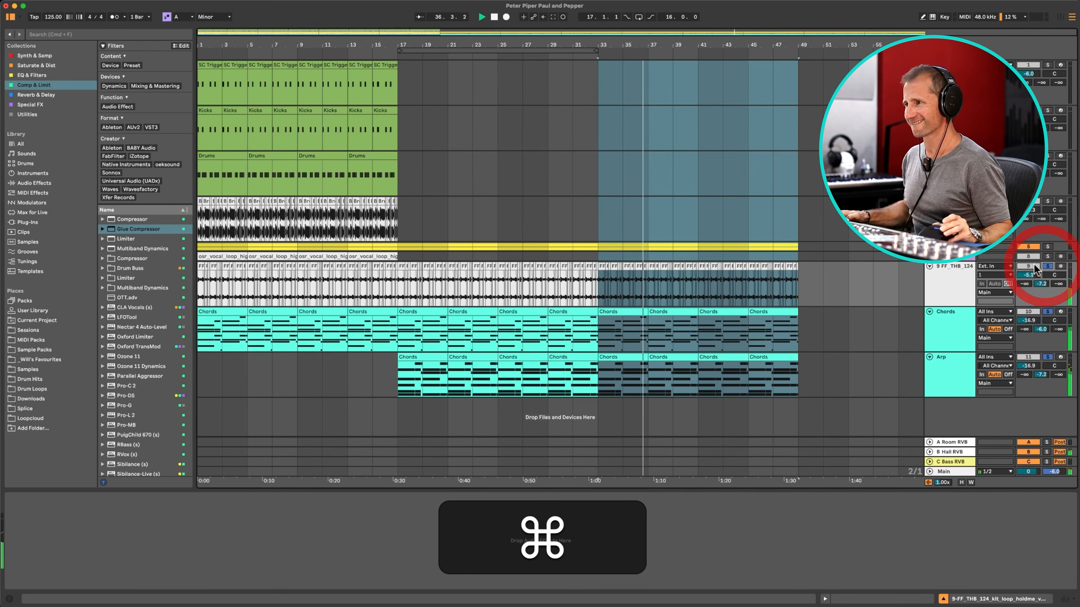
pyautogui.moveTo(1028, 274); pyautogui.dragTo(1028, 273)
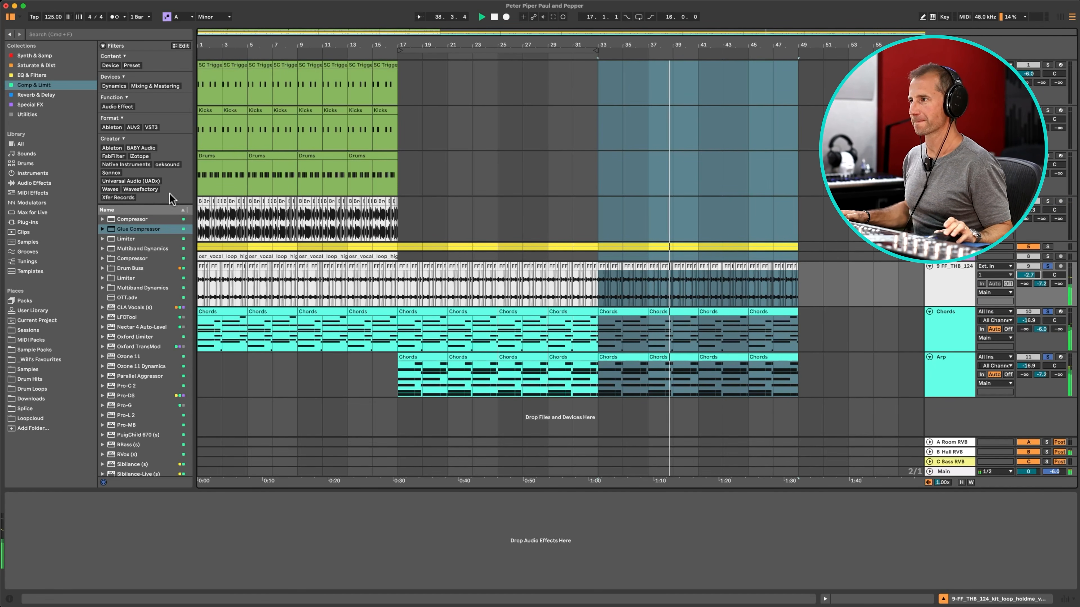
pyautogui.click(929, 247)
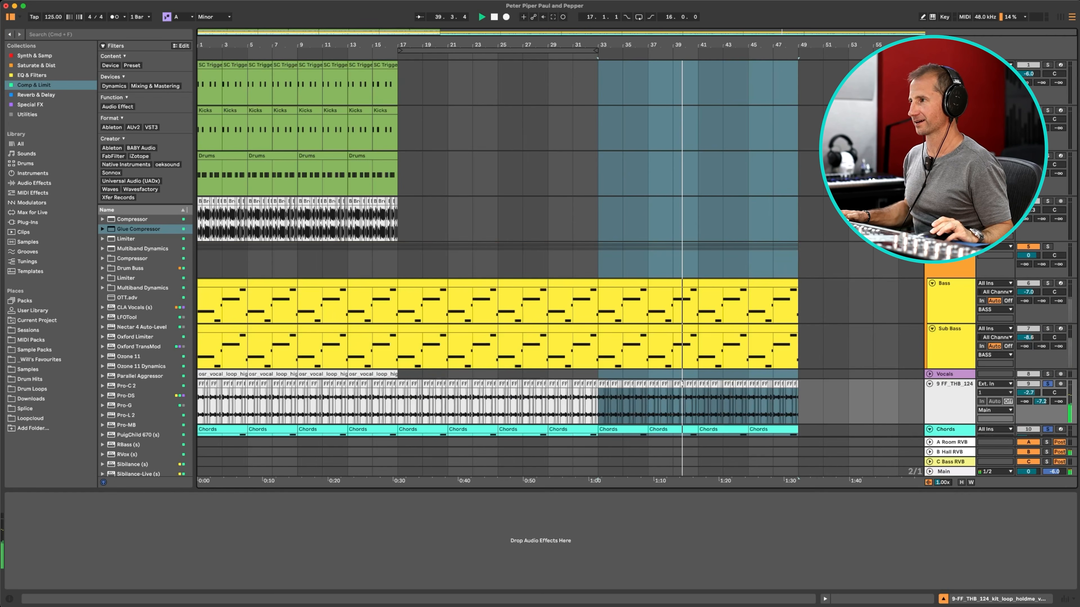
pyautogui.click(1047, 247)
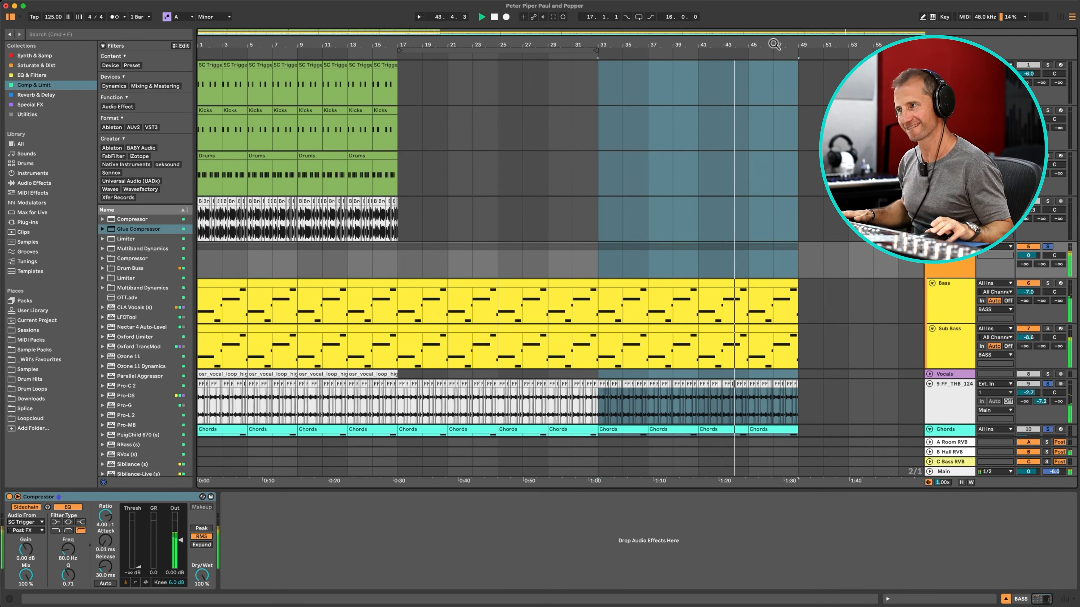
# Step: Restart playback from bar 1 and clear the BASS group's solo
pyautogui.moveTo(346, 46); pyautogui.dragTo(346, 46)
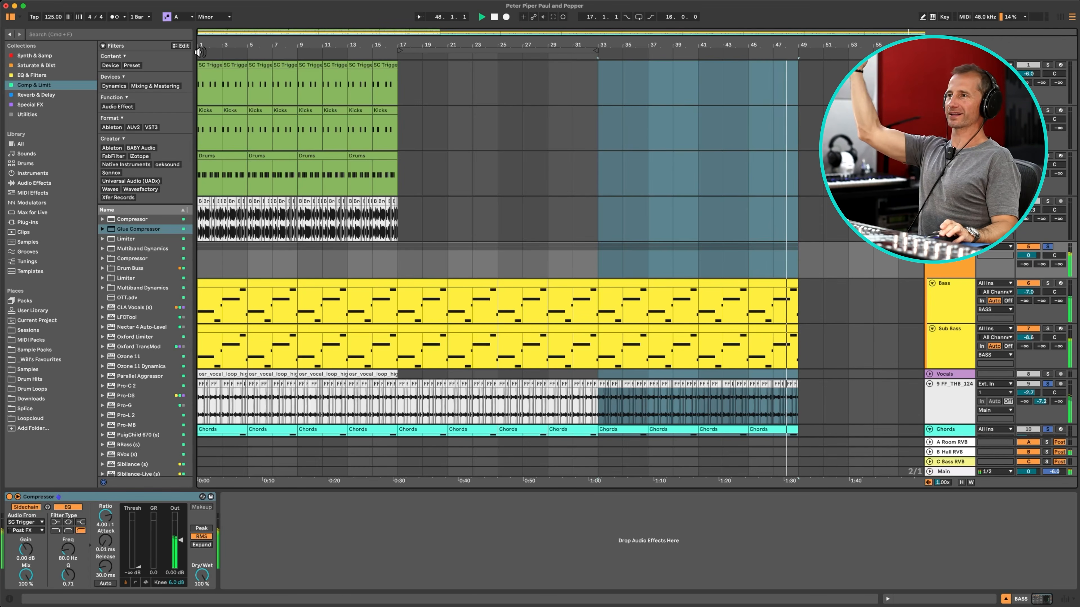
pyautogui.click(200, 52)
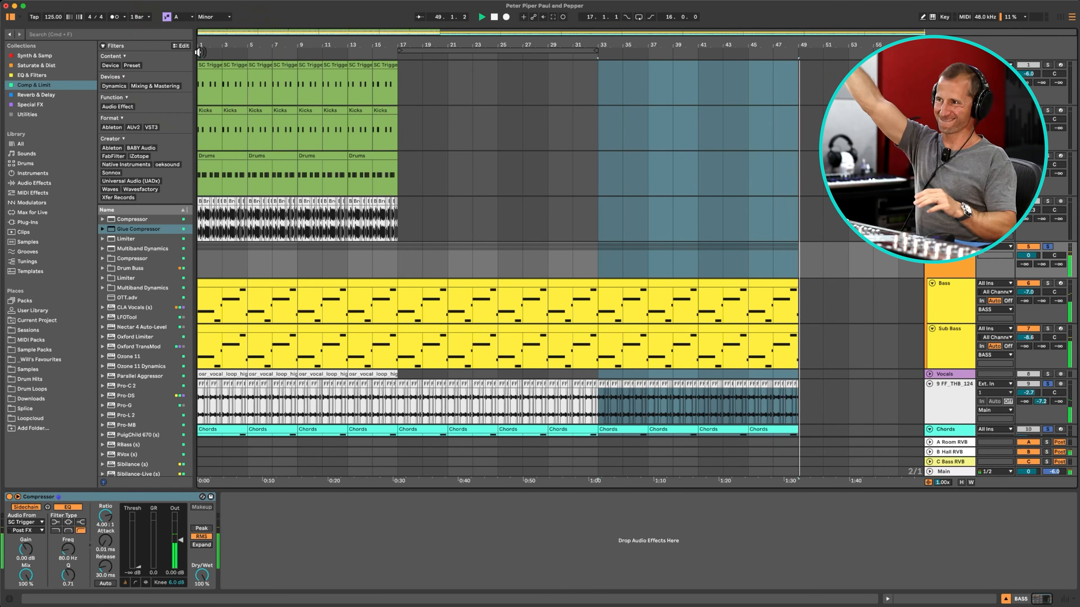
pyautogui.click(1048, 247)
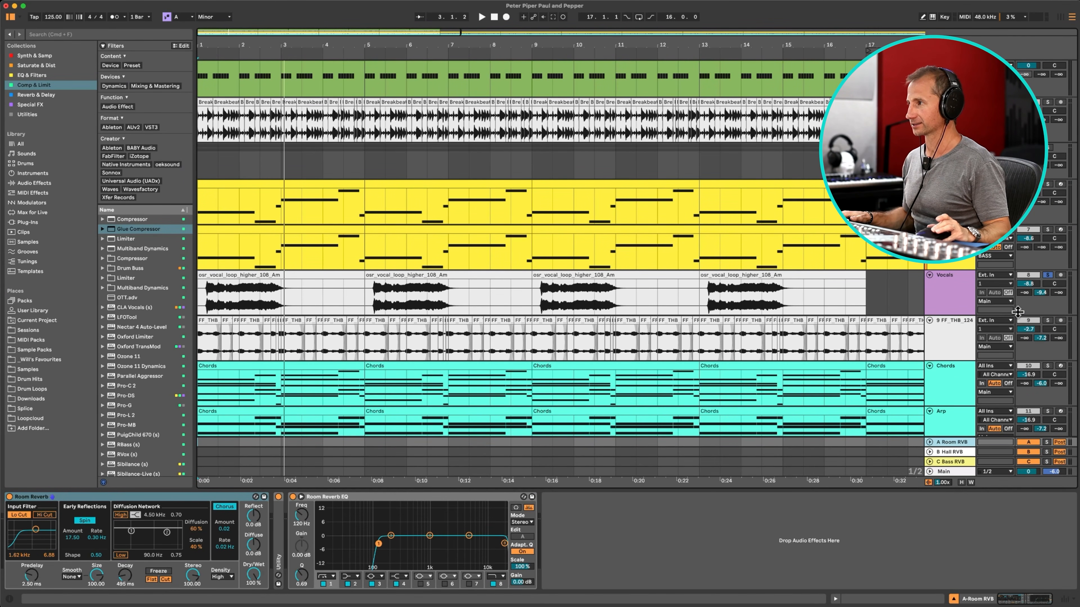
# Step: Audition the soloed Vocals track and add a Reverb after its Glue Compressor
pyautogui.click(955, 298)
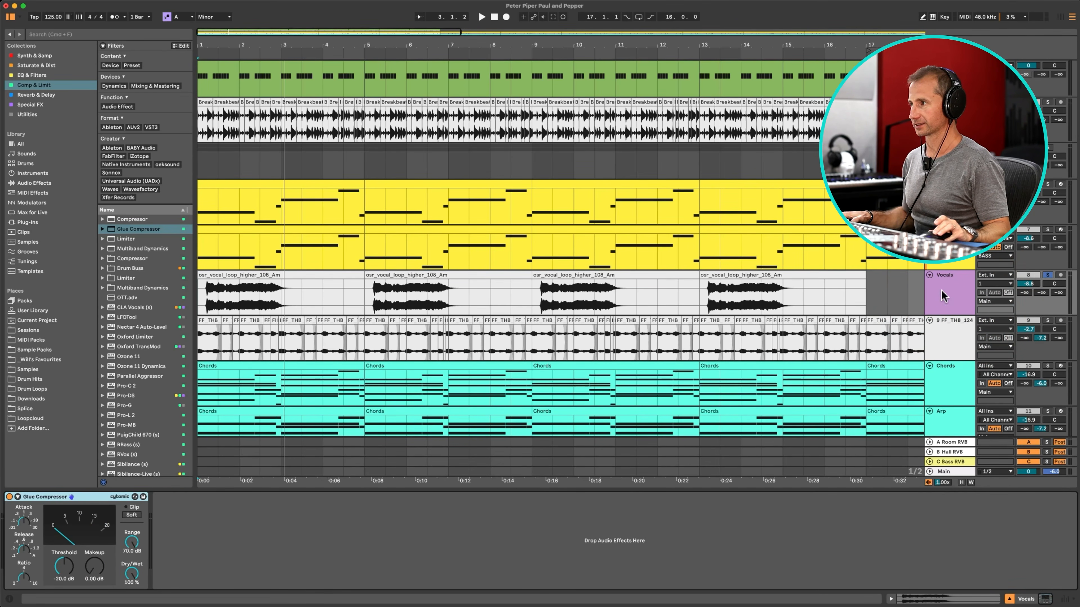
pyautogui.press('space')
pyautogui.press('space')
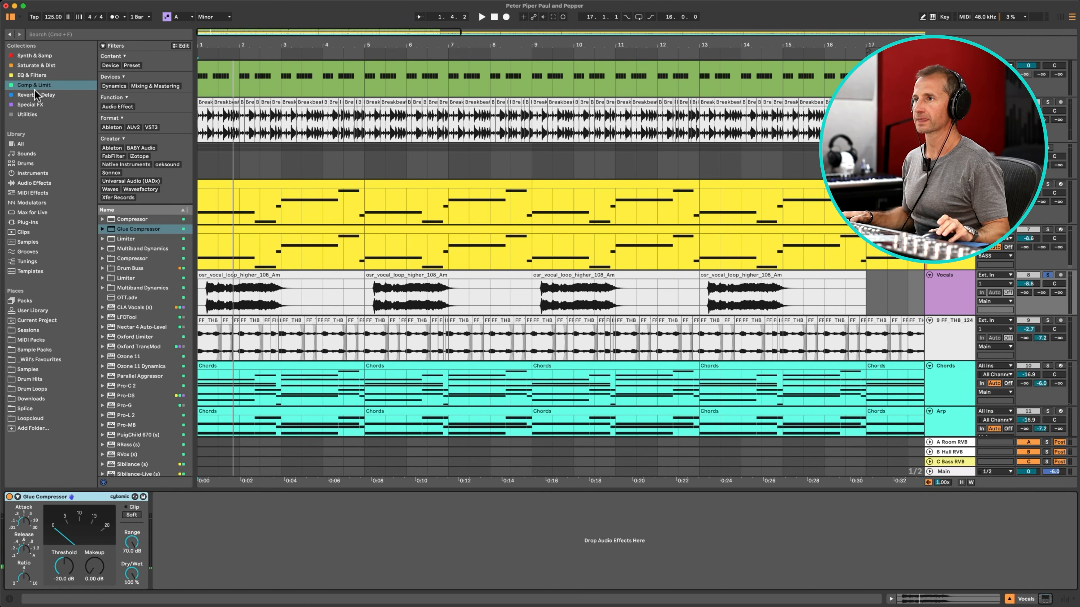
pyautogui.click(36, 95)
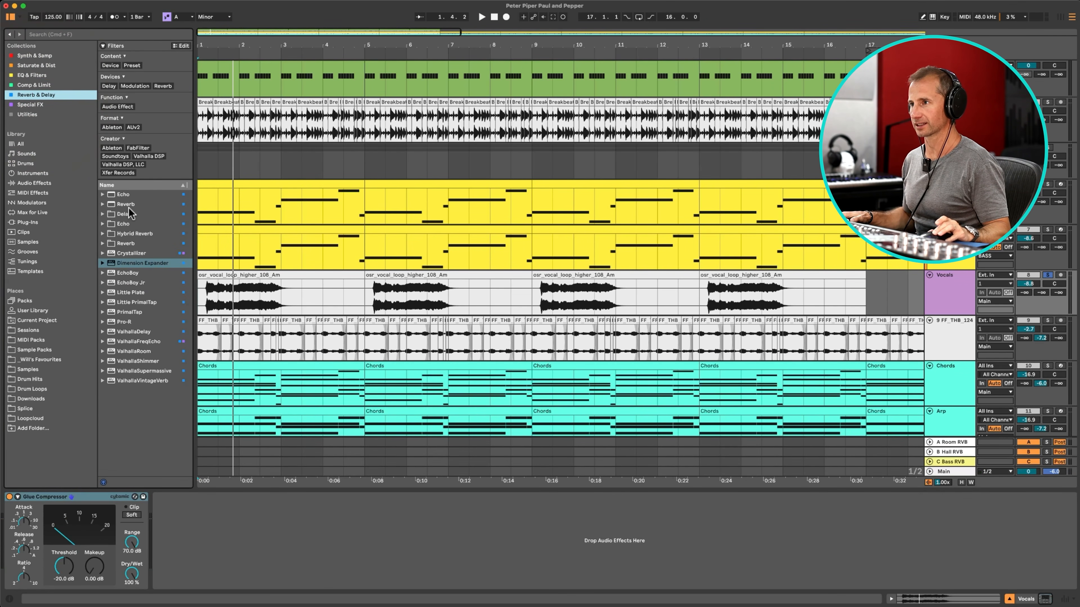
pyautogui.moveTo(129, 207); pyautogui.dragTo(203, 506)
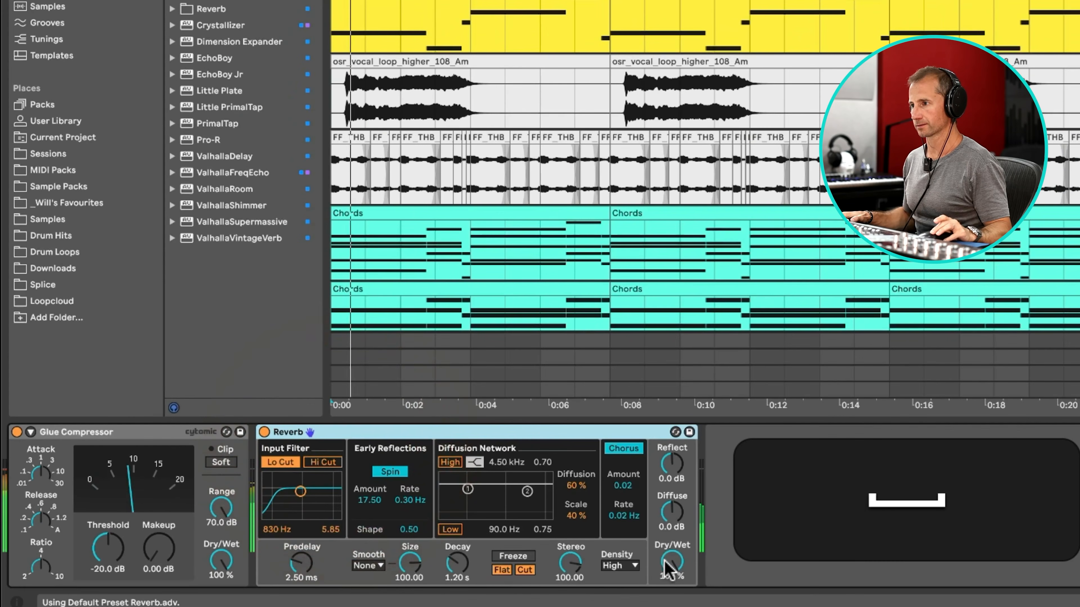
# Step: Set the Vocals Reverb to 40% Dry/Wet, 7.15 s Decay, 3.6 dB Reflect and 5.4 dB Diffuse while auditioning it
pyautogui.moveTo(669, 568); pyautogui.dragTo(668, 587)
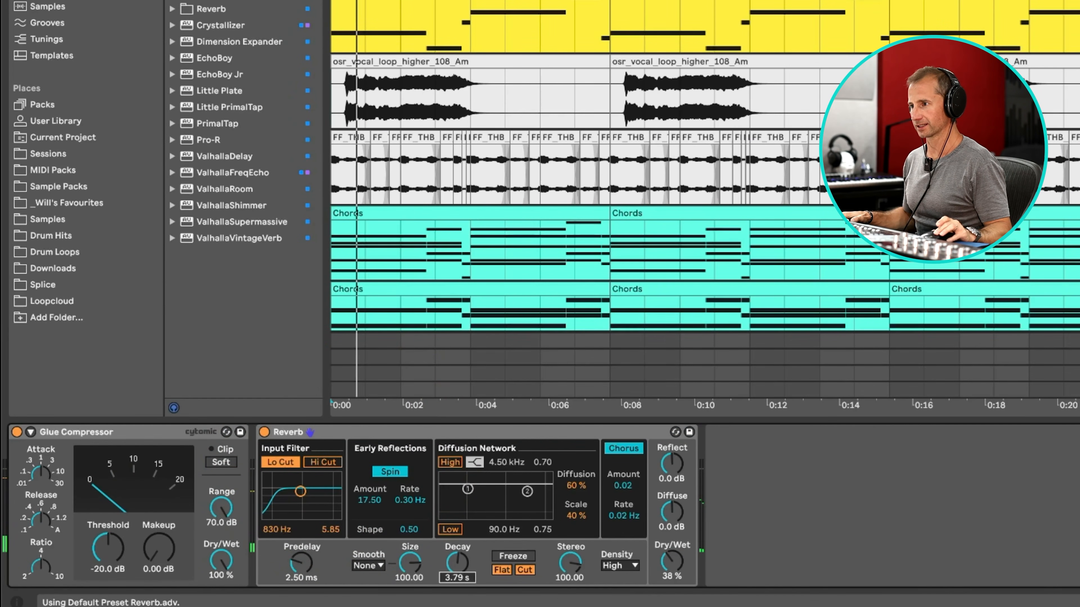
pyautogui.moveTo(457, 563); pyautogui.dragTo(457, 551)
pyautogui.moveTo(676, 527); pyautogui.dragTo(676, 513)
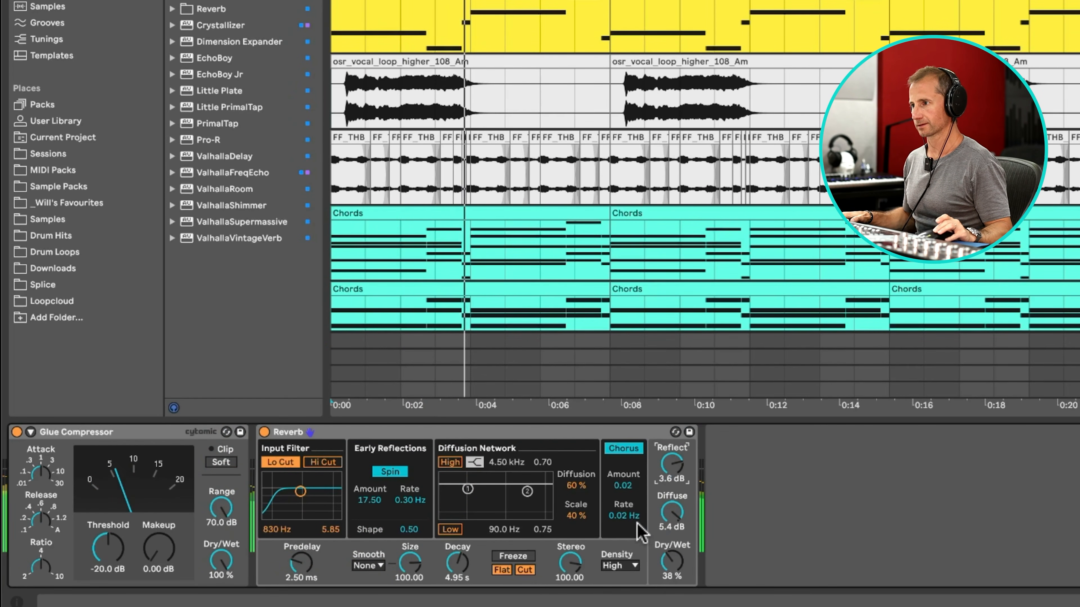
pyautogui.press('space')
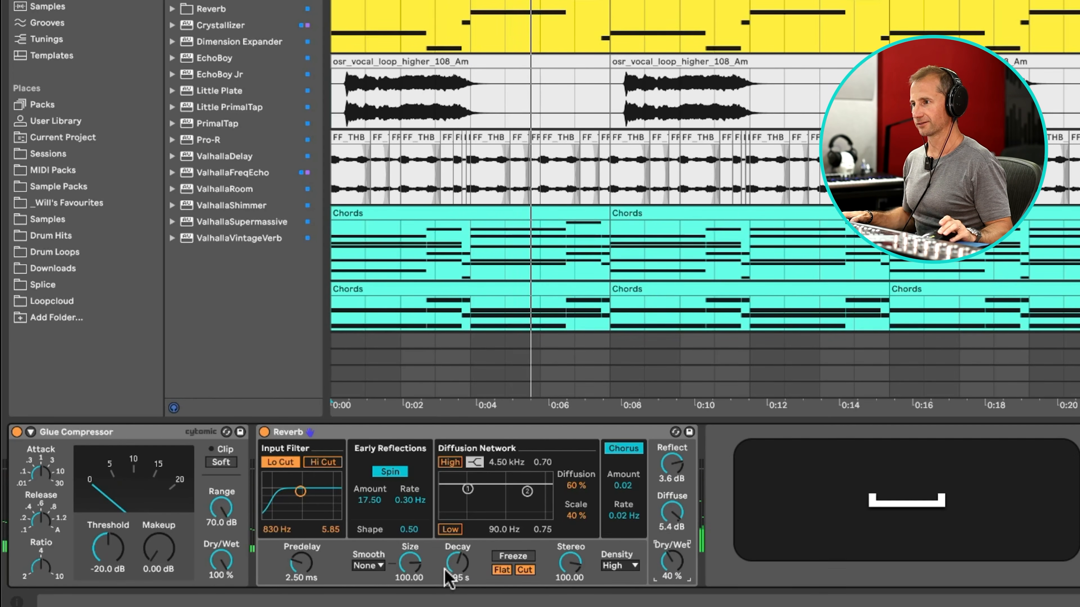
pyautogui.press('space')
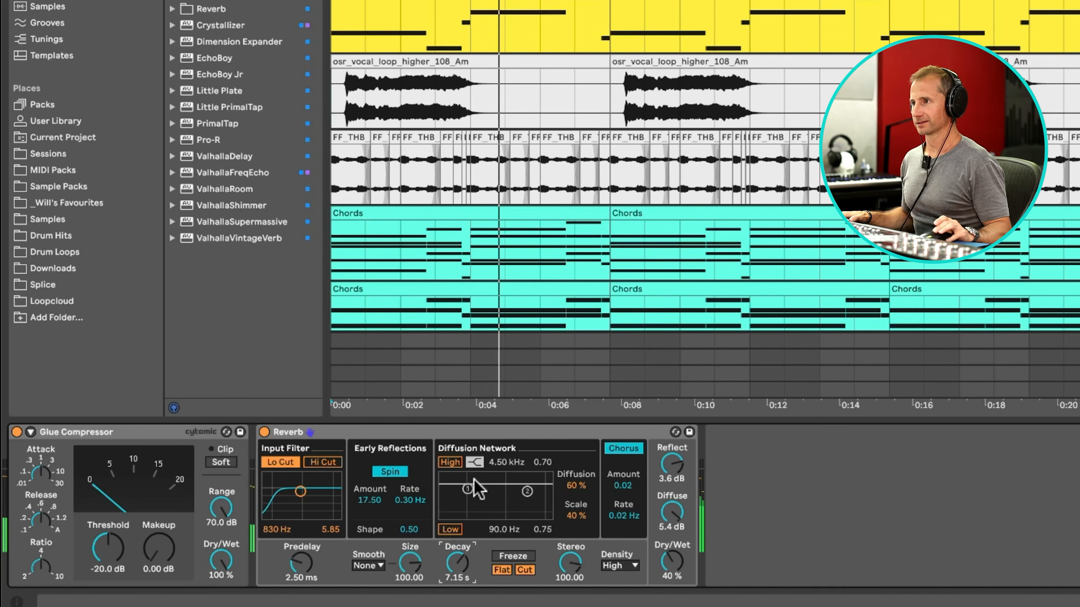
pyautogui.press('space')
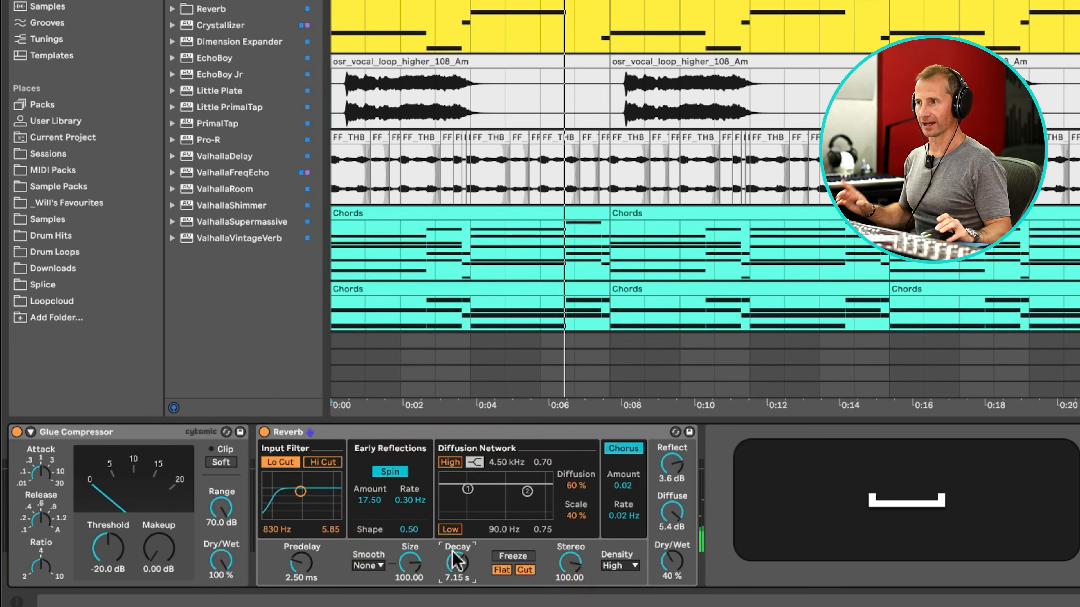
# Step: Move the Reverb ahead of the Glue Compressor on the Vocals track and play back the vocal
pyautogui.click(353, 433)
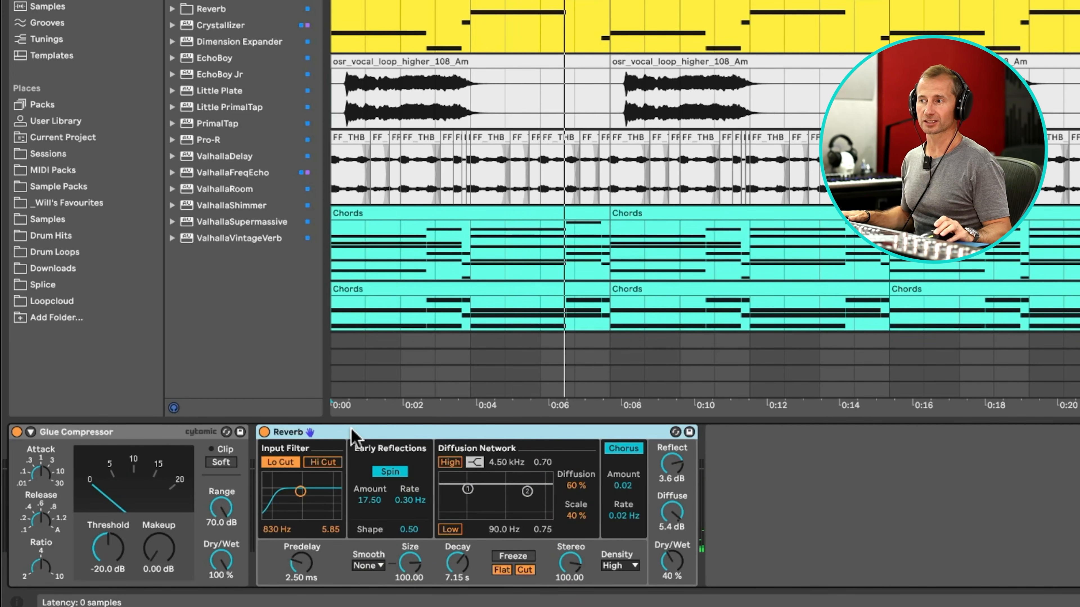
pyautogui.moveTo(262, 434); pyautogui.dragTo(42, 438)
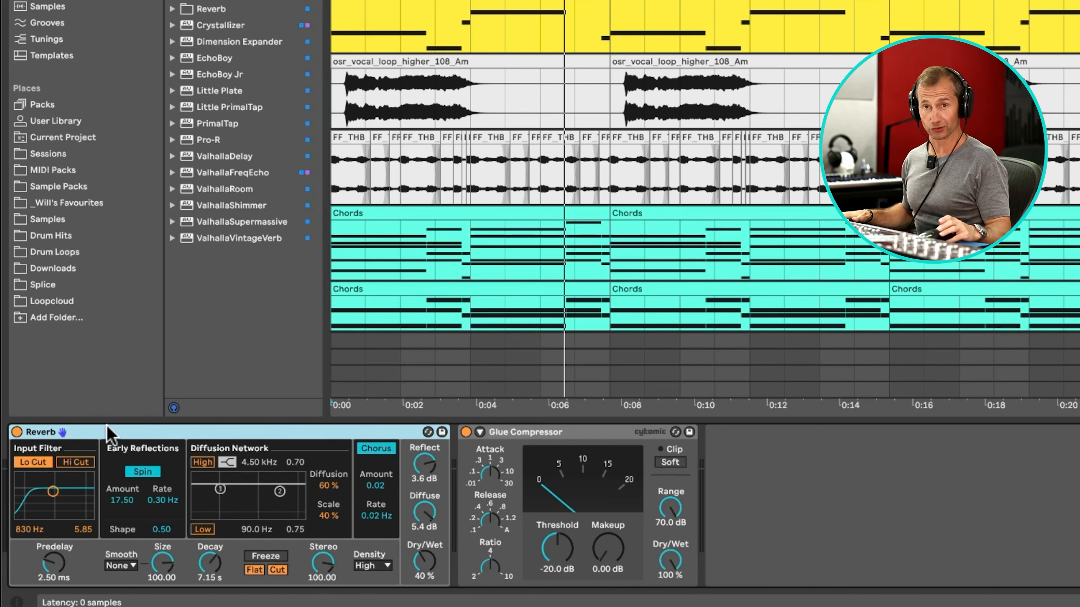
pyautogui.press('space')
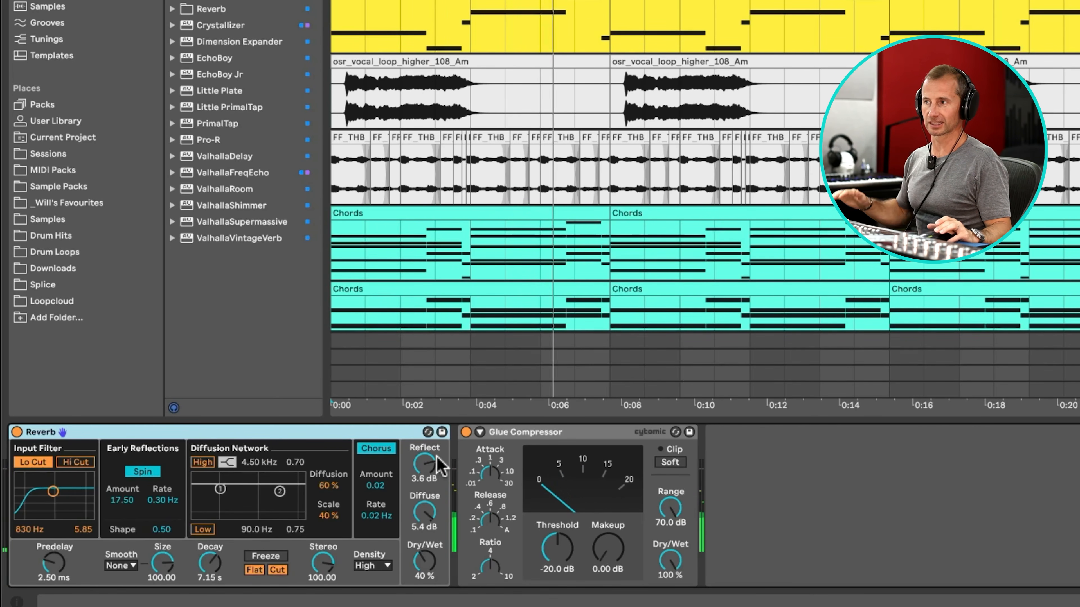
pyautogui.press('space')
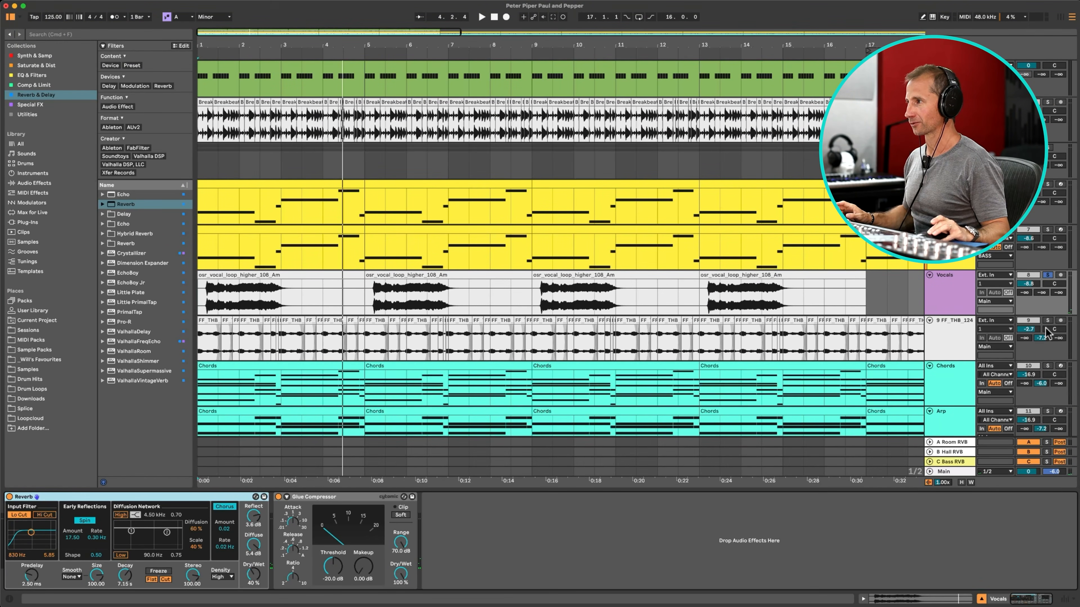
# Step: Insert a new MIDI track below Vocals and load Serum on it
pyautogui.click(951, 309)
pyautogui.press('shift+super+t')
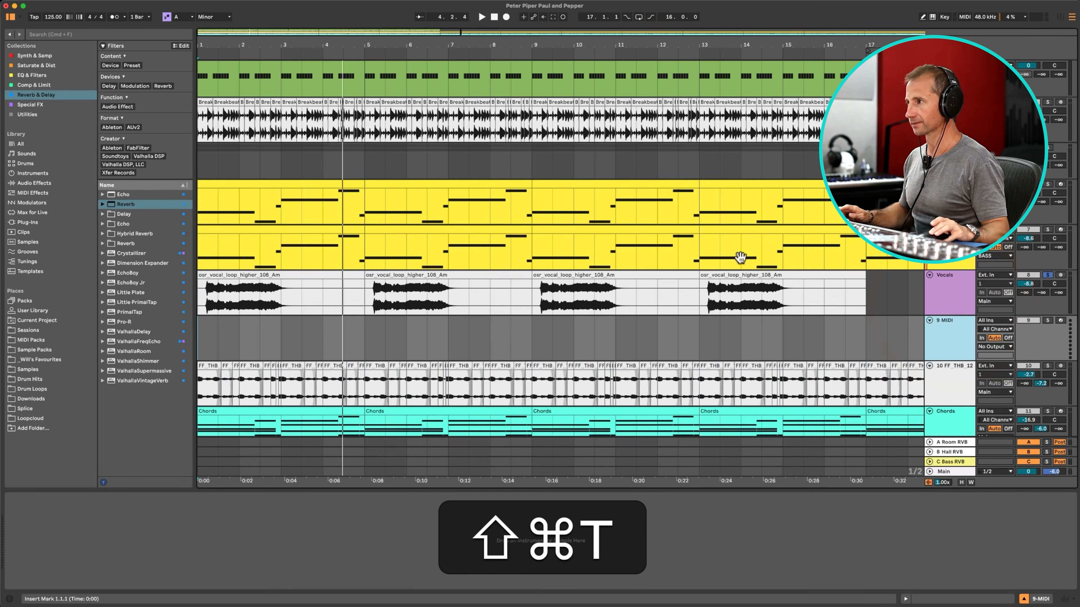
pyautogui.click(26, 56)
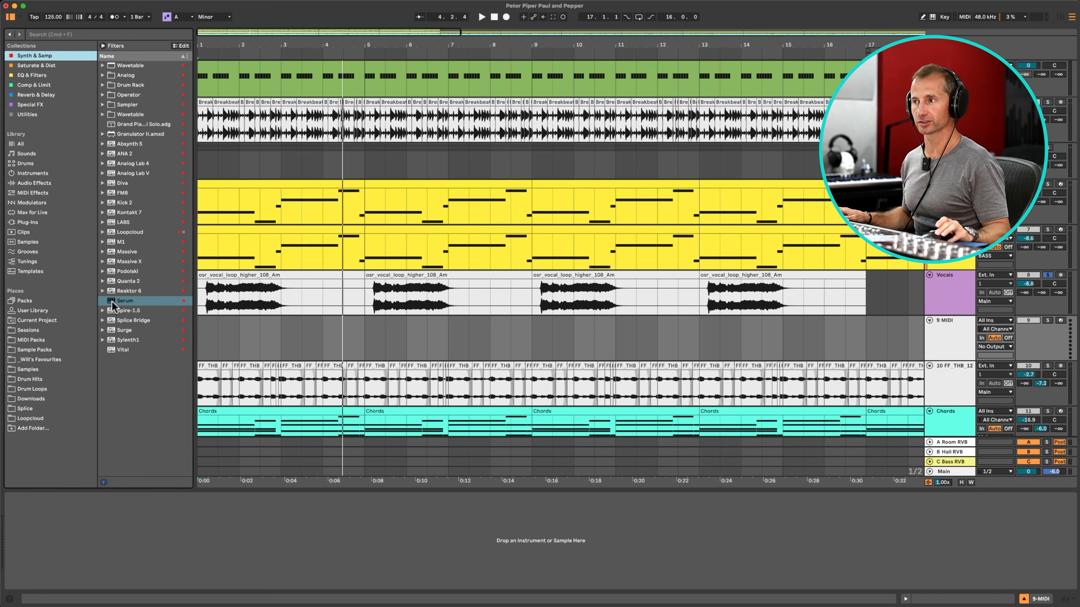
pyautogui.moveTo(111, 304); pyautogui.dragTo(218, 336)
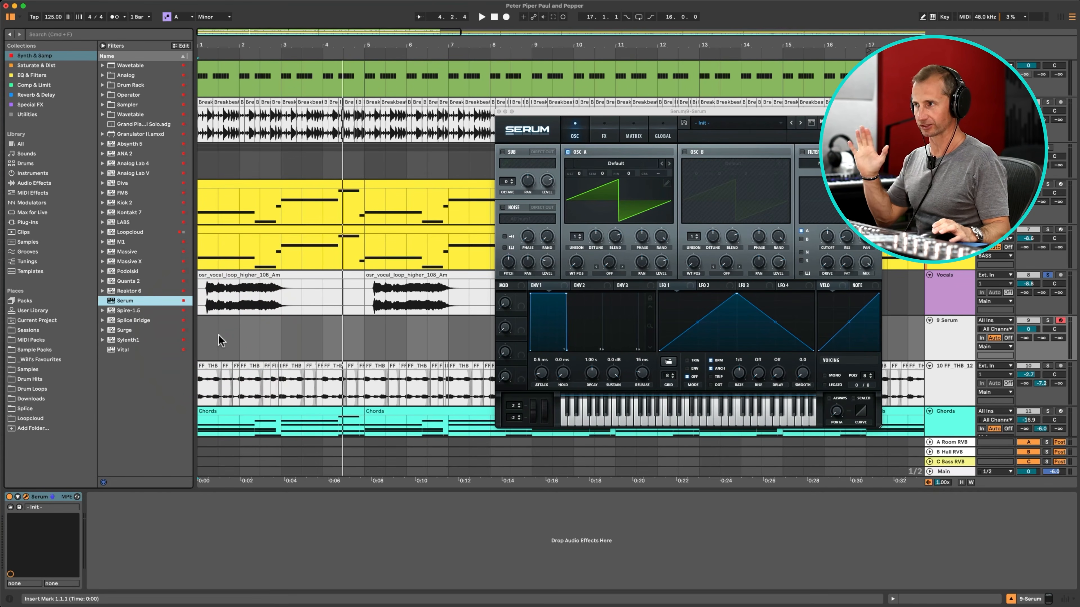
# Step: Create an empty MIDI clip on the Serum track spanning bars 1 to 5
pyautogui.scroll(-1, 484, 288)
pyautogui.hscroll(1, 484, 289)
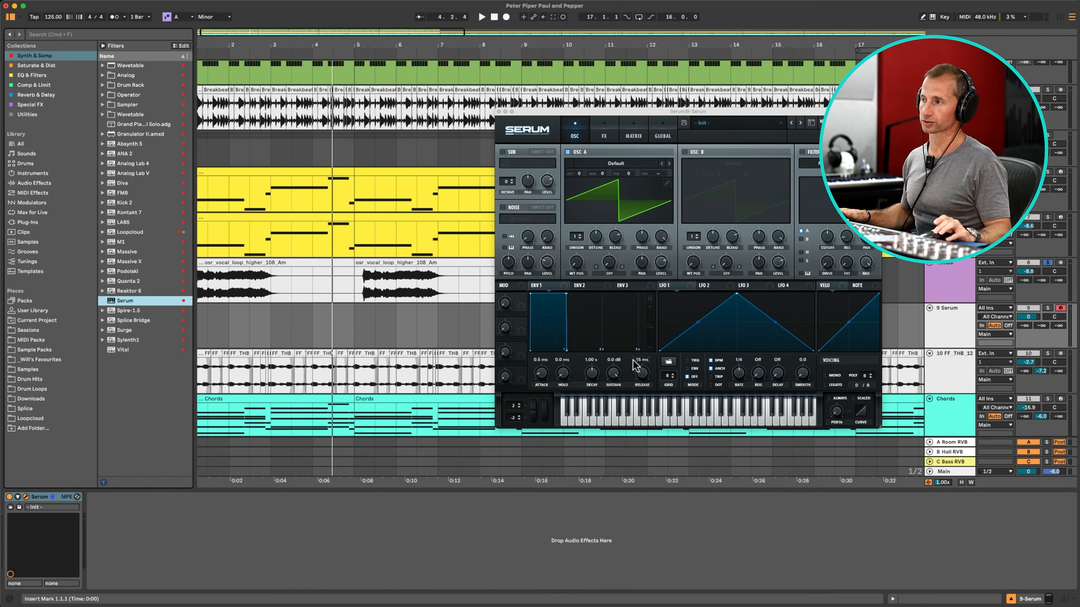
pyautogui.moveTo(362, 322); pyautogui.dragTo(64, 315)
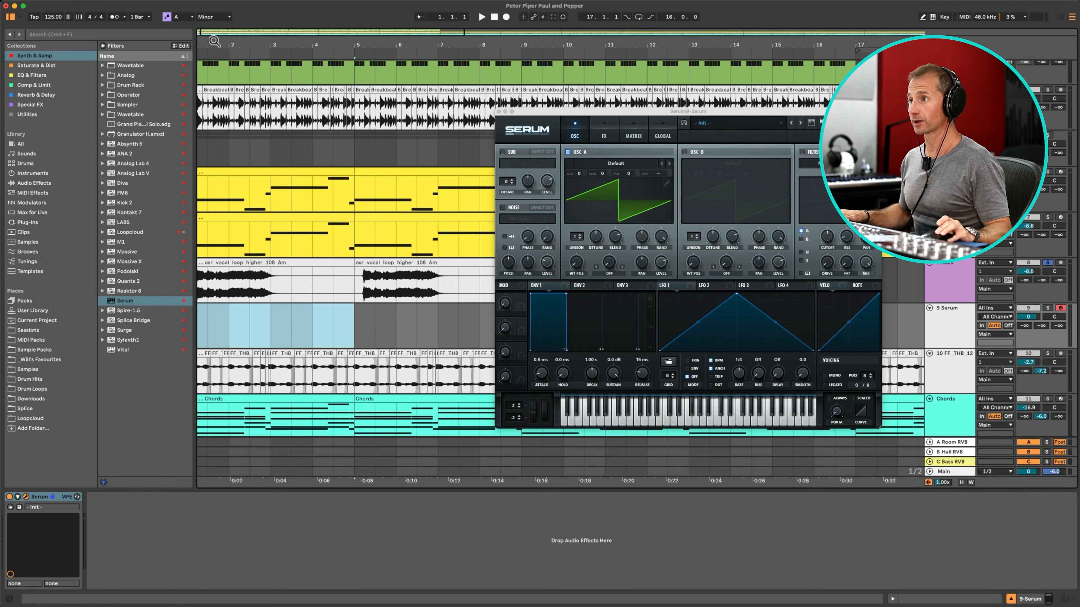
pyautogui.moveTo(215, 42); pyautogui.dragTo(225, 41)
pyautogui.press('shift+super+m')
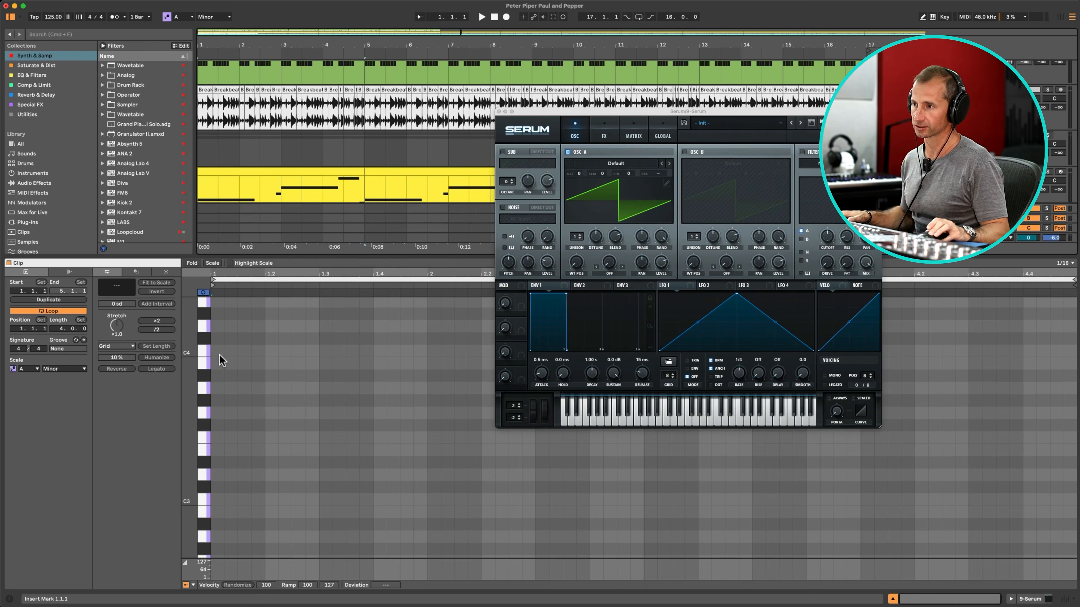
# Step: Enter four consecutive sixteenth notes on C4 from the start of the clip and select them all
pyautogui.doubleClick(220, 356)
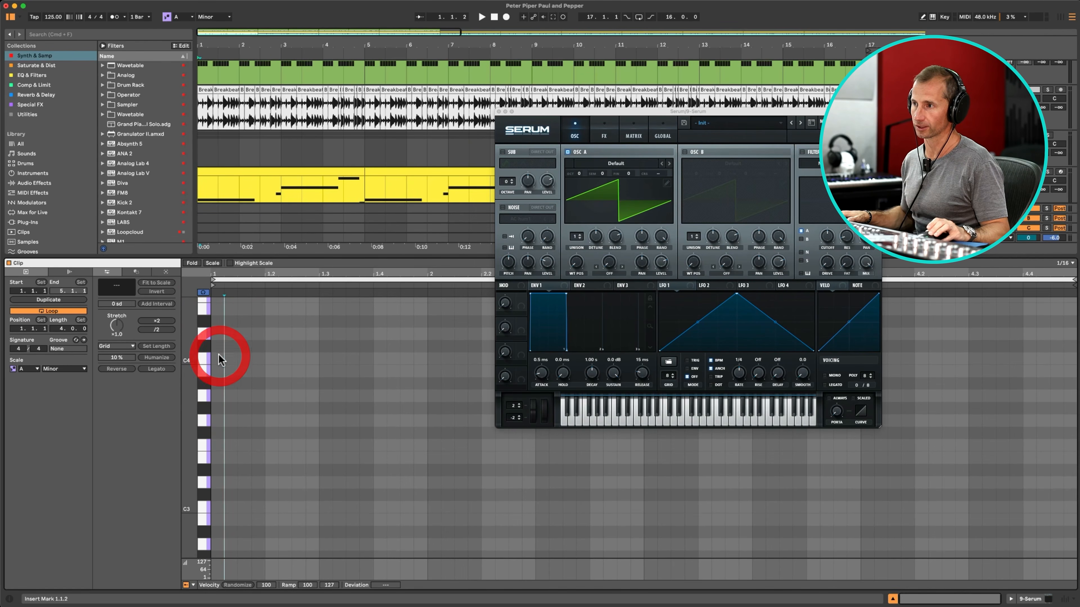
pyautogui.doubleClick(233, 363)
pyautogui.doubleClick(244, 362)
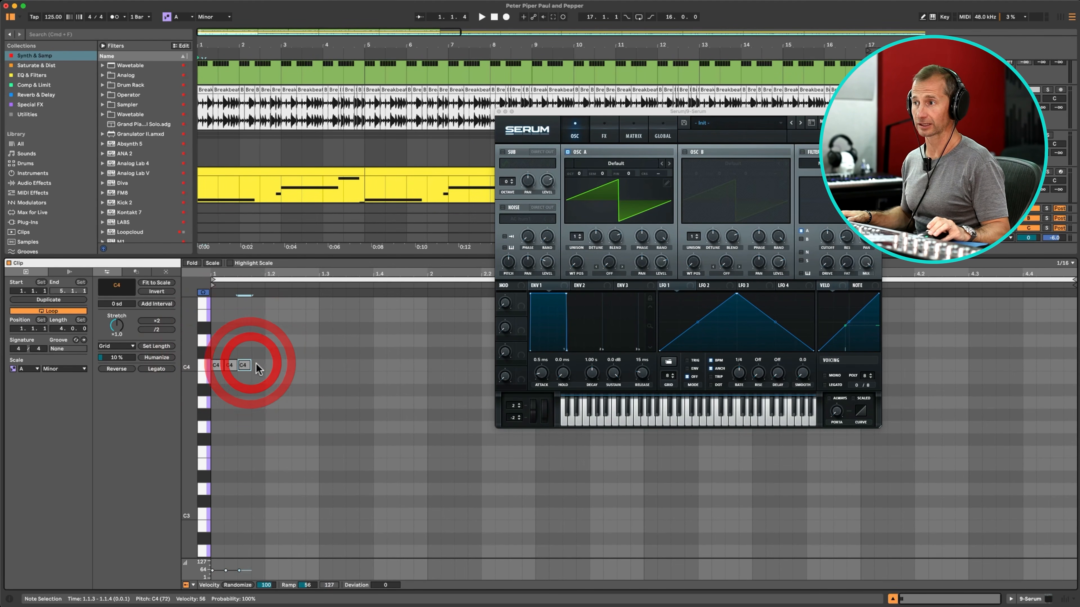
pyautogui.doubleClick(257, 363)
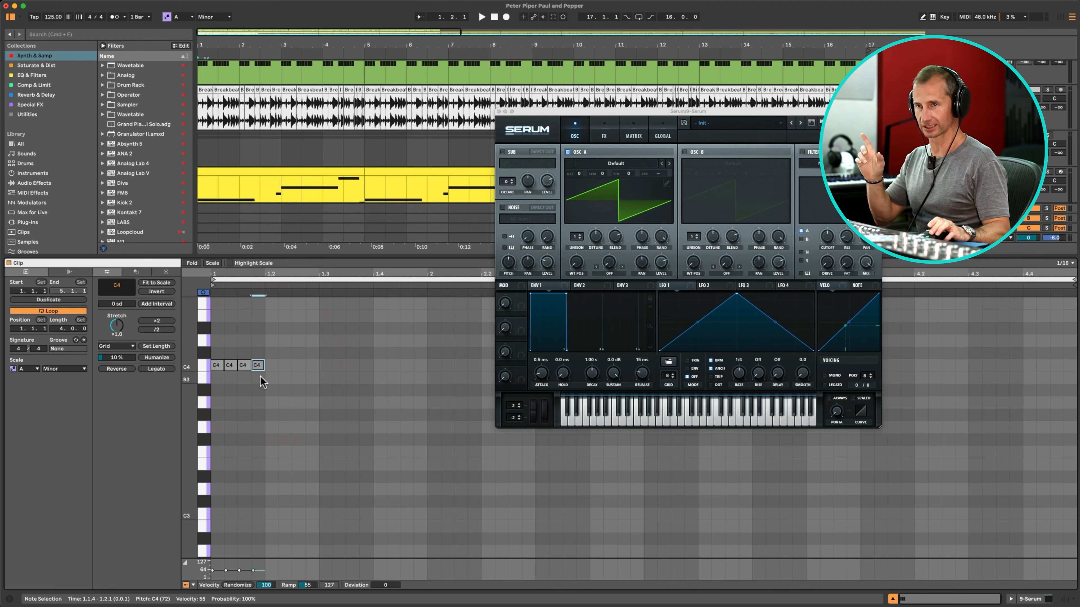
pyautogui.click(191, 366)
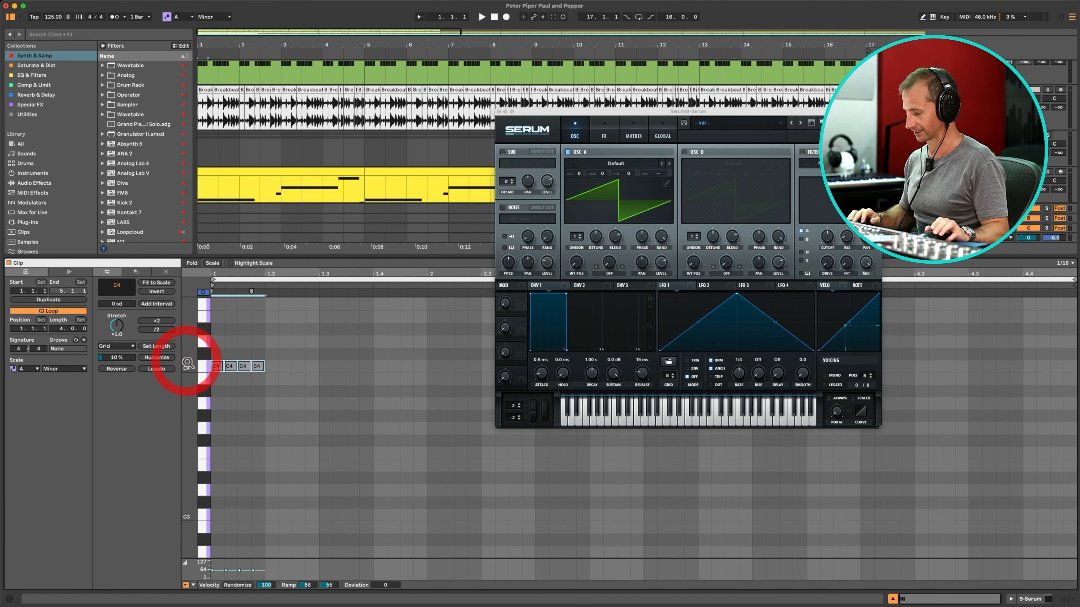
# Step: Clear the Vocals track's solo and transpose the four C4 notes down to A3
pyautogui.scroll(-5, 340, 128)
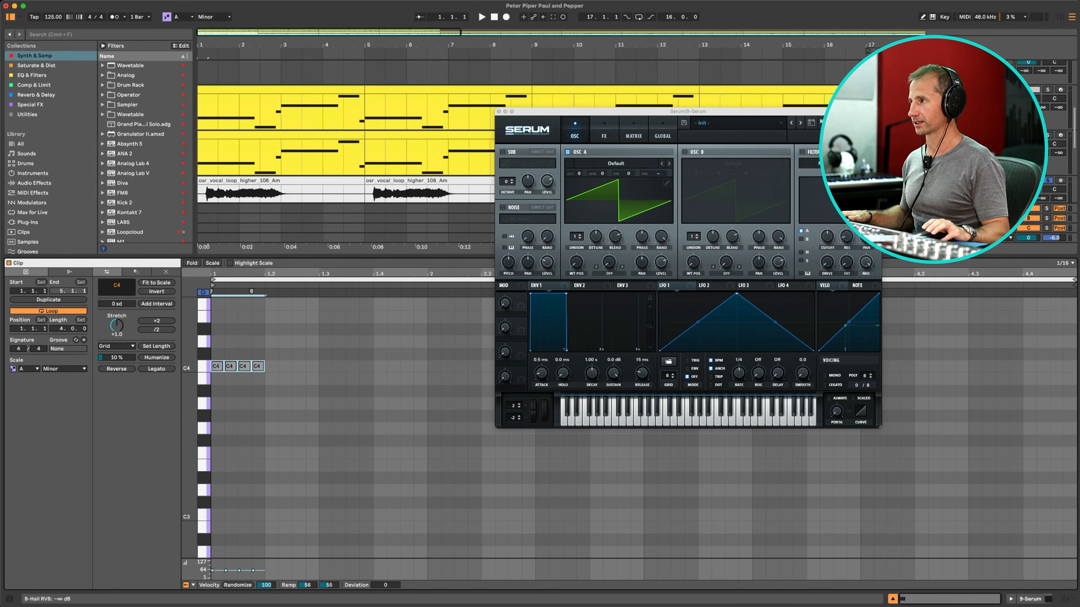
pyautogui.scroll(-1, 340, 128)
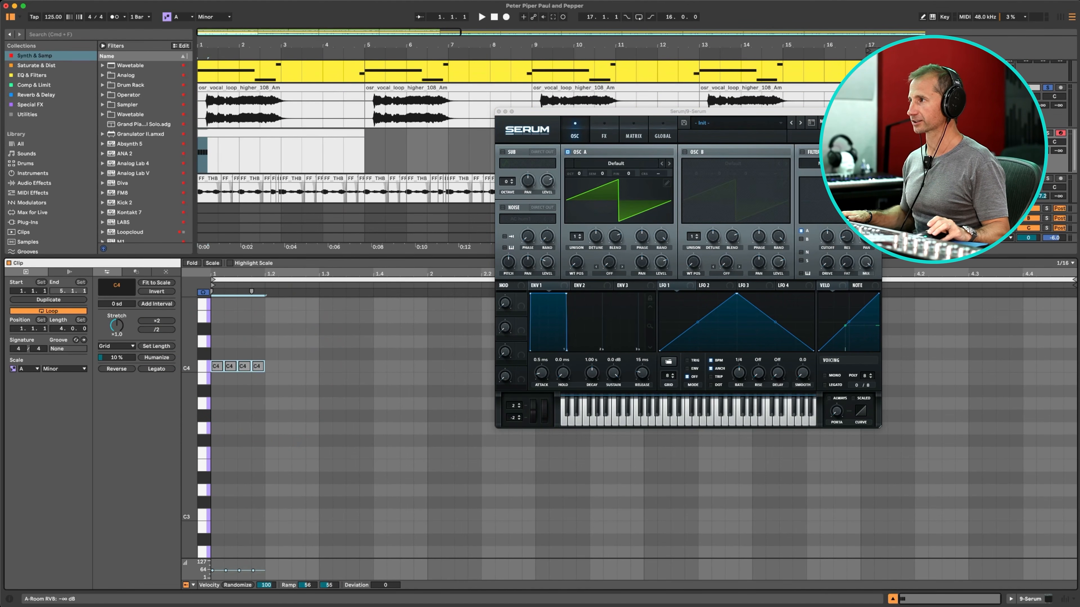
pyautogui.press('7')
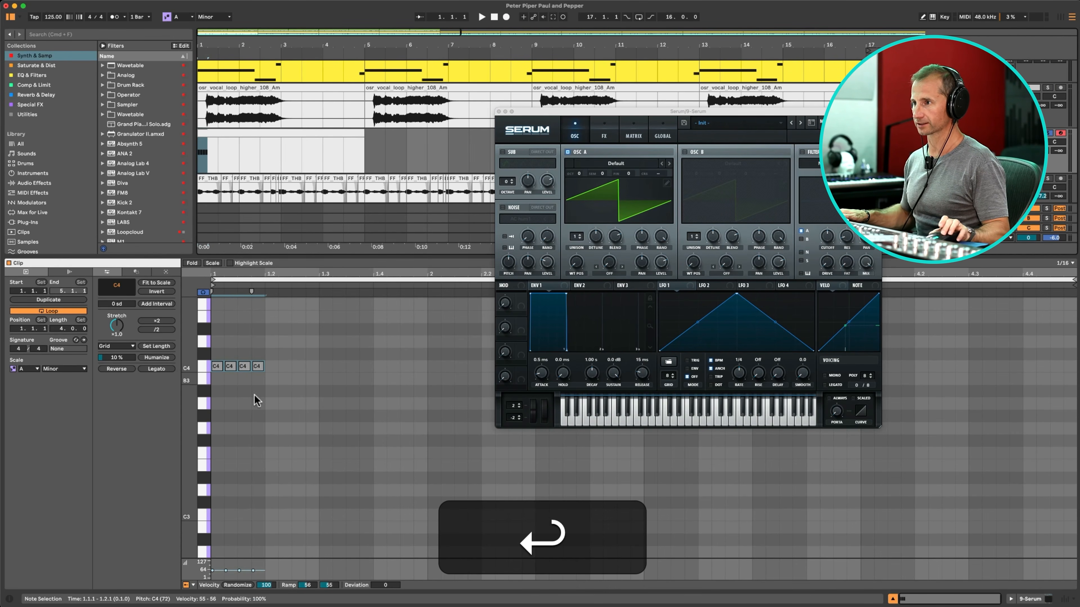
pyautogui.moveTo(279, 385); pyautogui.dragTo(246, 367)
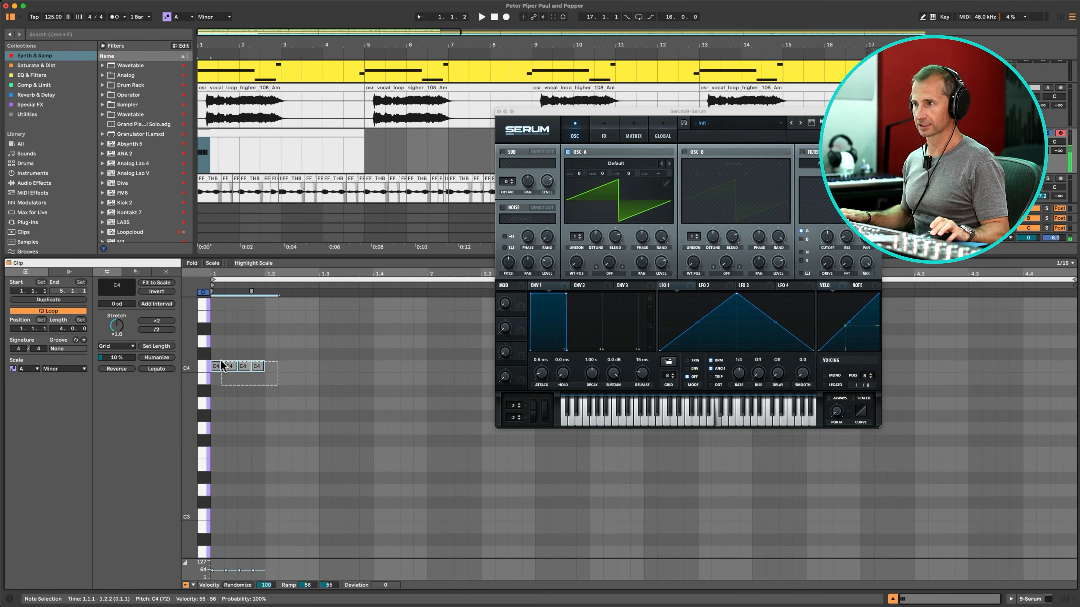
pyautogui.press('Down')
pyautogui.press('Down')
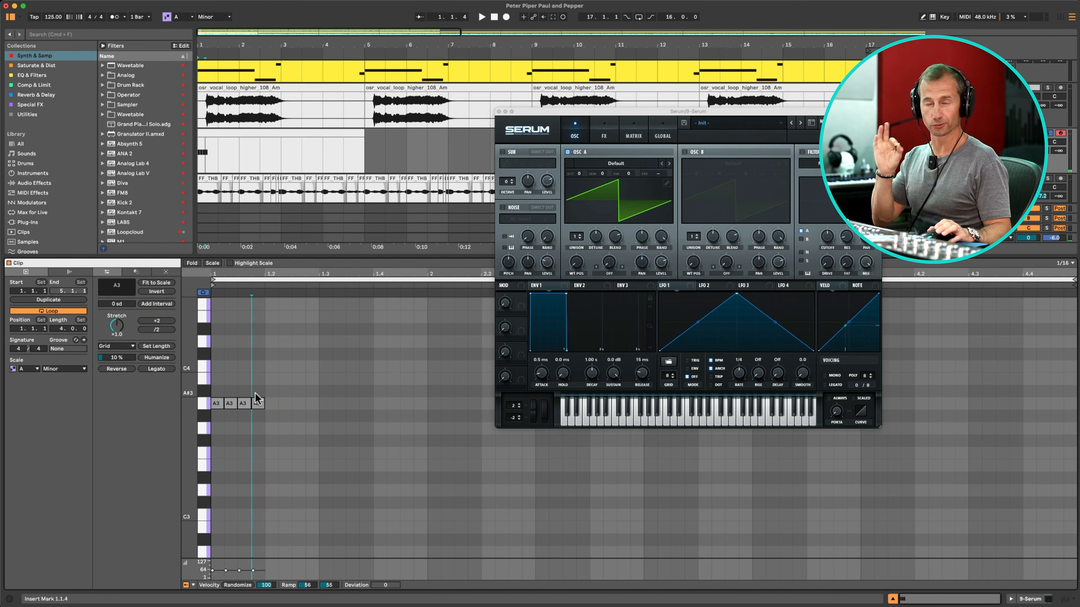
pyautogui.click(254, 392)
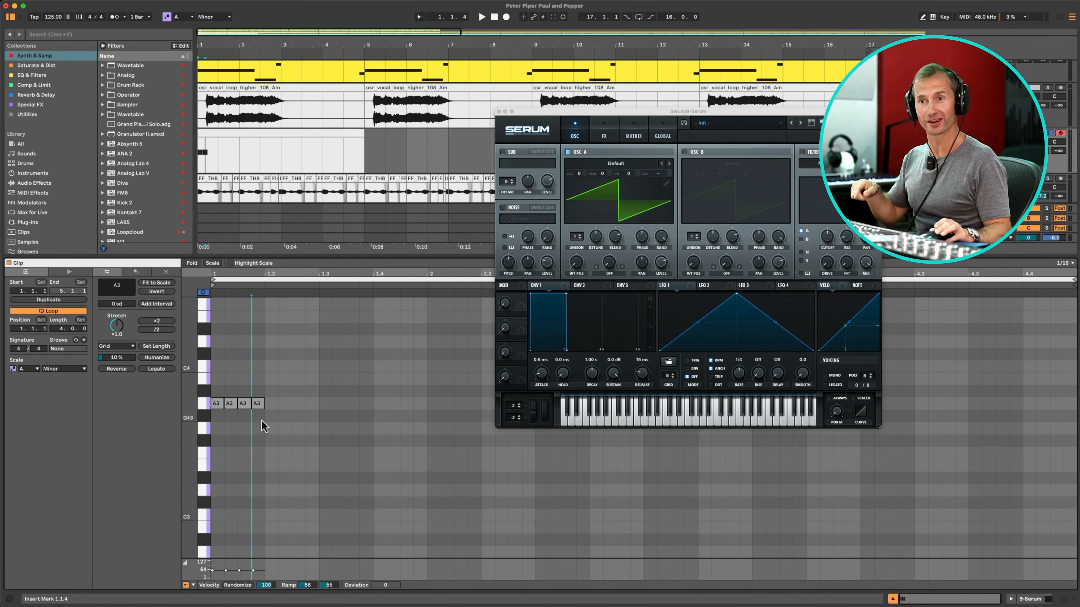
# Step: Delete the third A3 note at 1.1.3 and play back the remaining pattern
pyautogui.press('space')
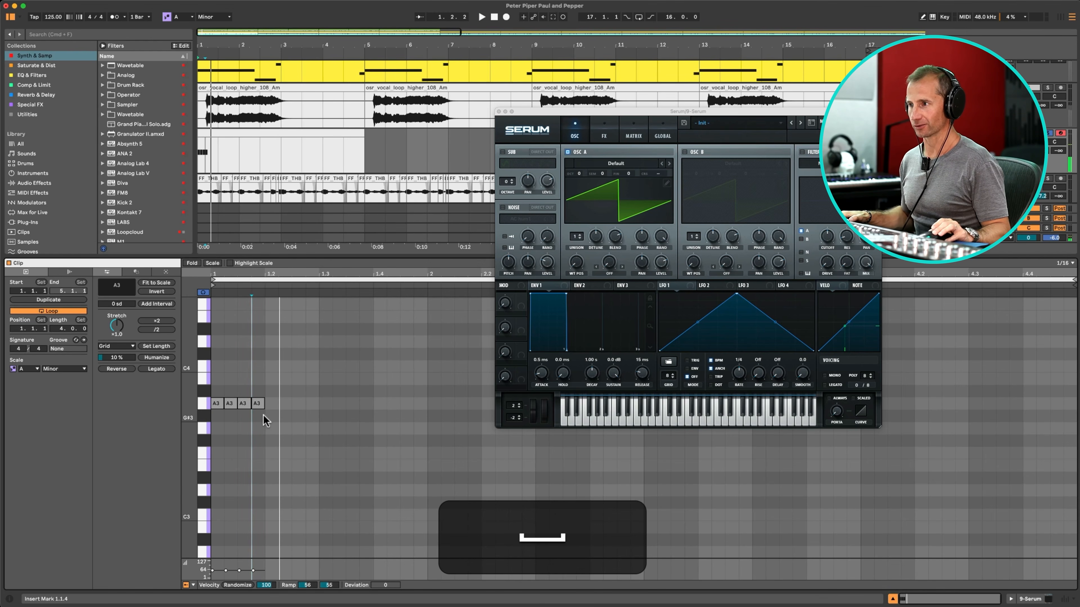
pyautogui.moveTo(263, 415)
pyautogui.mouseDown()
pyautogui.moveTo(229, 403)
pyautogui.moveTo(258, 398)
pyautogui.mouseUp()
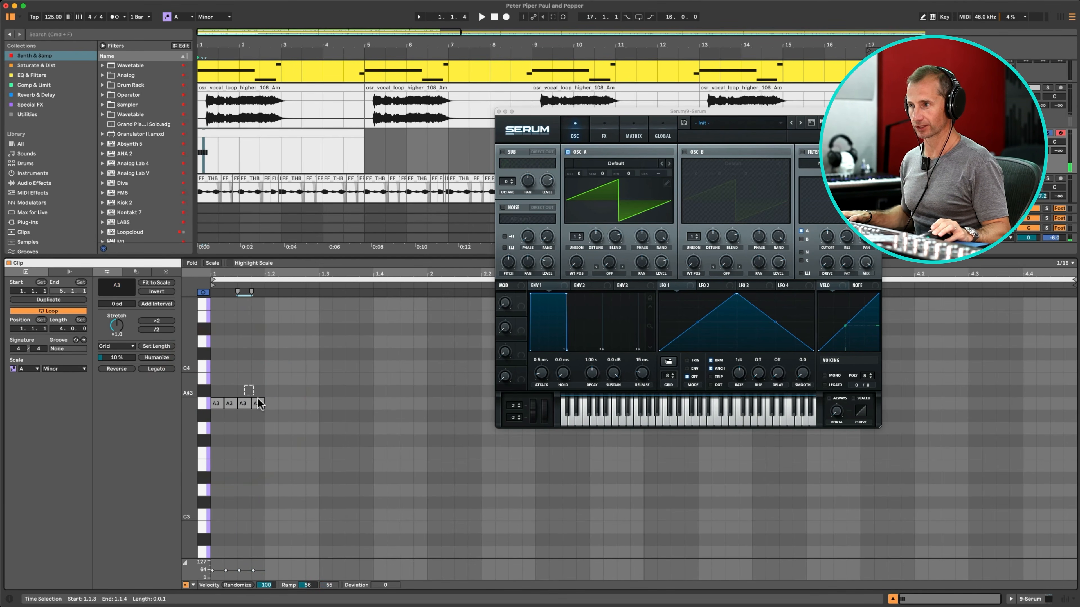
pyautogui.press('BackSpace')
pyautogui.click(258, 403)
pyautogui.press('space')
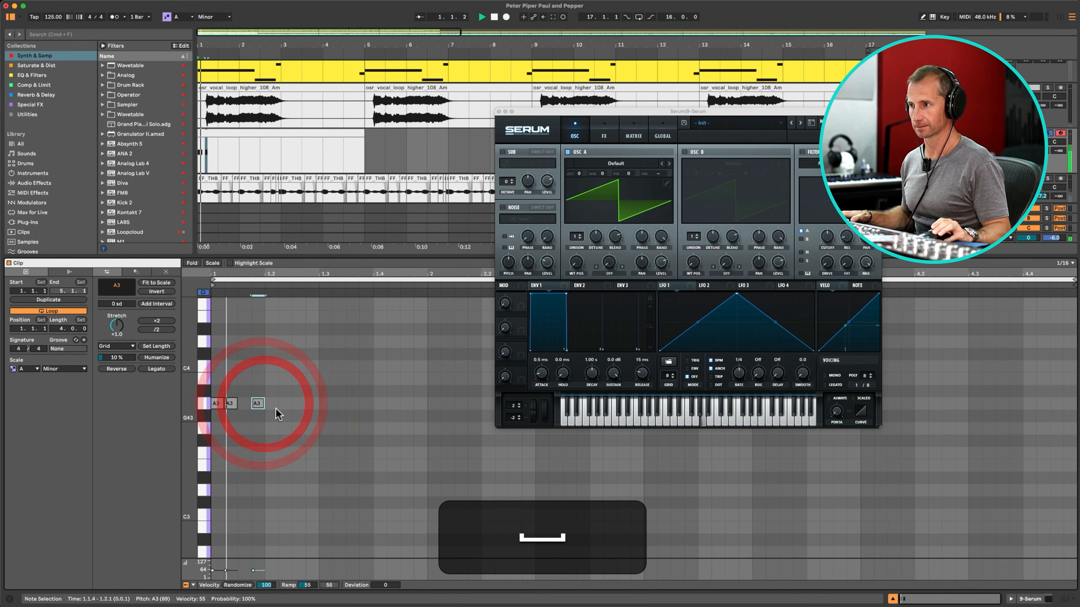
pyautogui.press('space')
# Step: Extend the A3 sixteenth-note pattern through bar 1 with notes at 1.2.2, 1.2.3, 1.3.1, 1.3.3, 1.3.4, 1.4.2 and 1.4.3, auditioning it
pyautogui.doubleClick(283, 403)
pyautogui.doubleClick(299, 403)
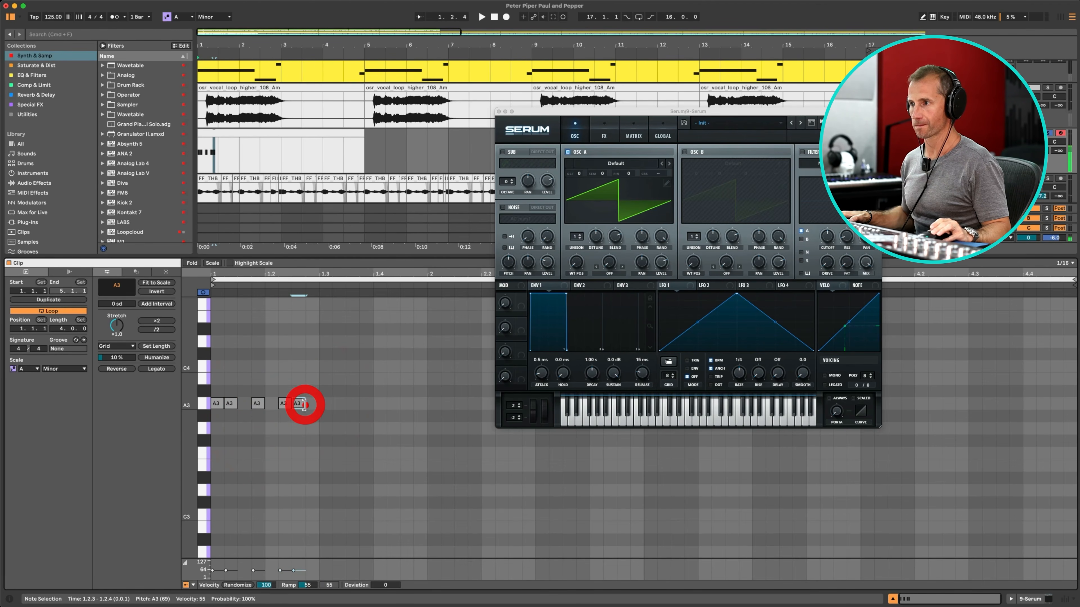
pyautogui.press('space')
pyautogui.doubleClick(326, 404)
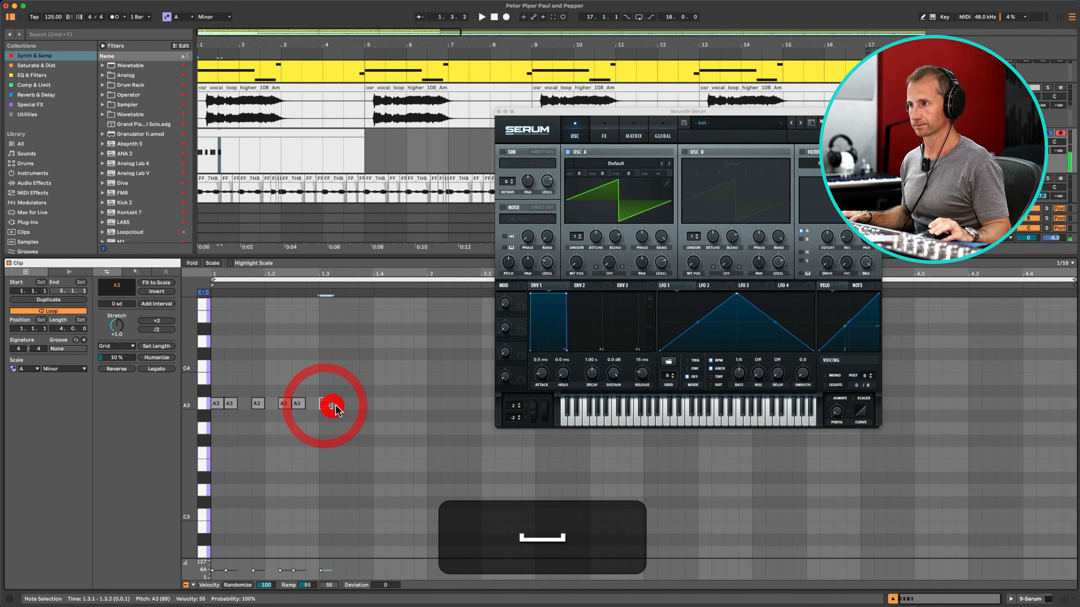
pyautogui.doubleClick(352, 404)
pyautogui.press('space')
pyautogui.doubleClick(366, 404)
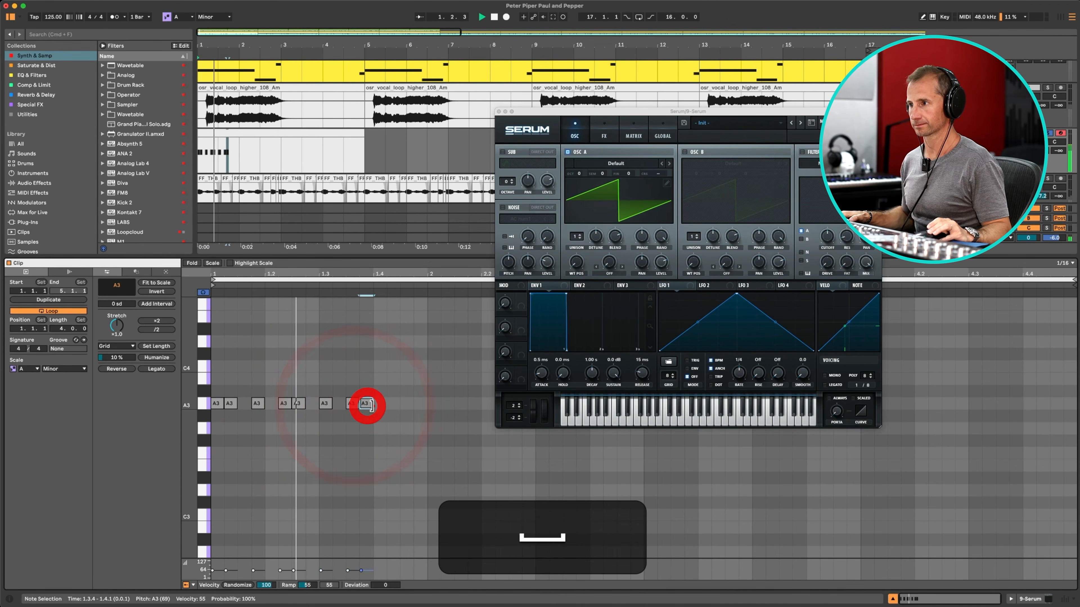
pyautogui.press('space')
pyautogui.click(373, 407)
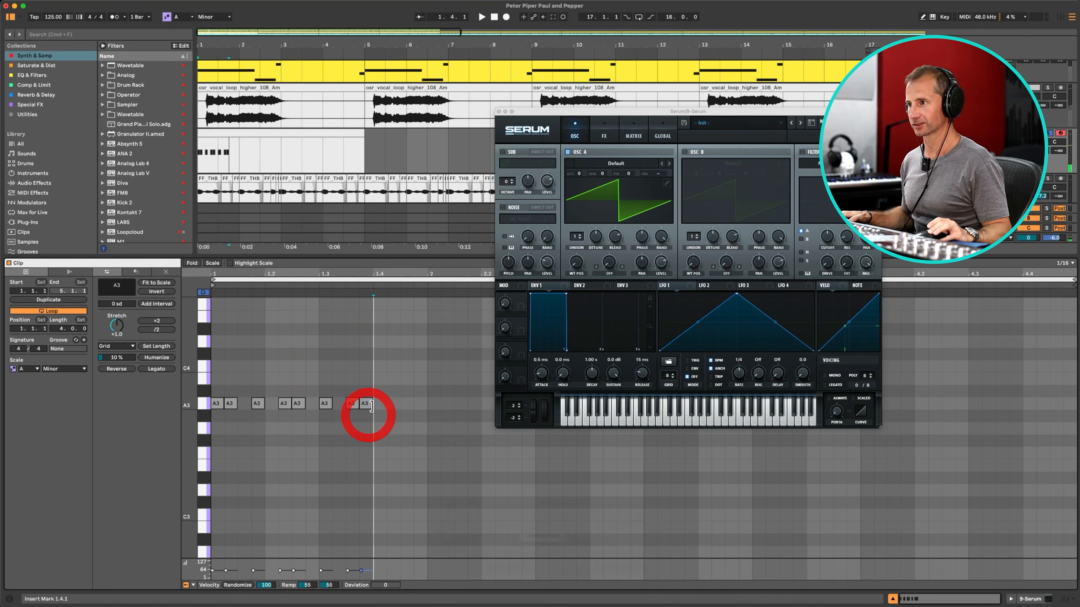
pyautogui.doubleClick(392, 404)
pyautogui.doubleClick(407, 404)
pyautogui.press('space')
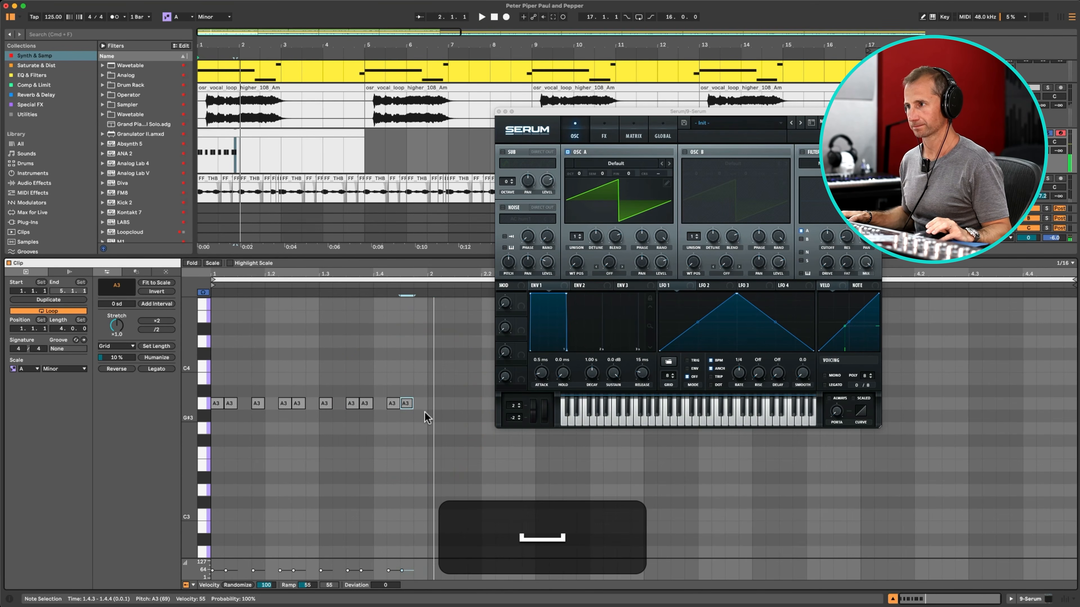
# Step: Duplicate the bar 1 notes into bar 2 and add an extra A3 sixteenth note at 2.4.4
pyautogui.moveTo(425, 413); pyautogui.dragTo(213, 376)
pyautogui.press('super+d')
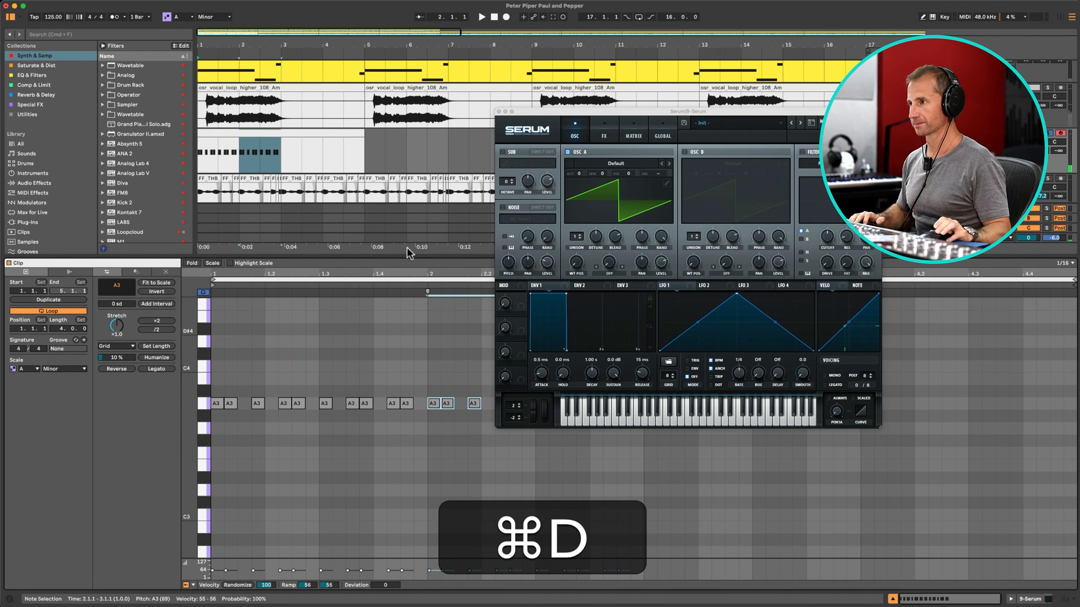
pyautogui.moveTo(518, 115); pyautogui.dragTo(32, 102)
pyautogui.doubleClick(636, 404)
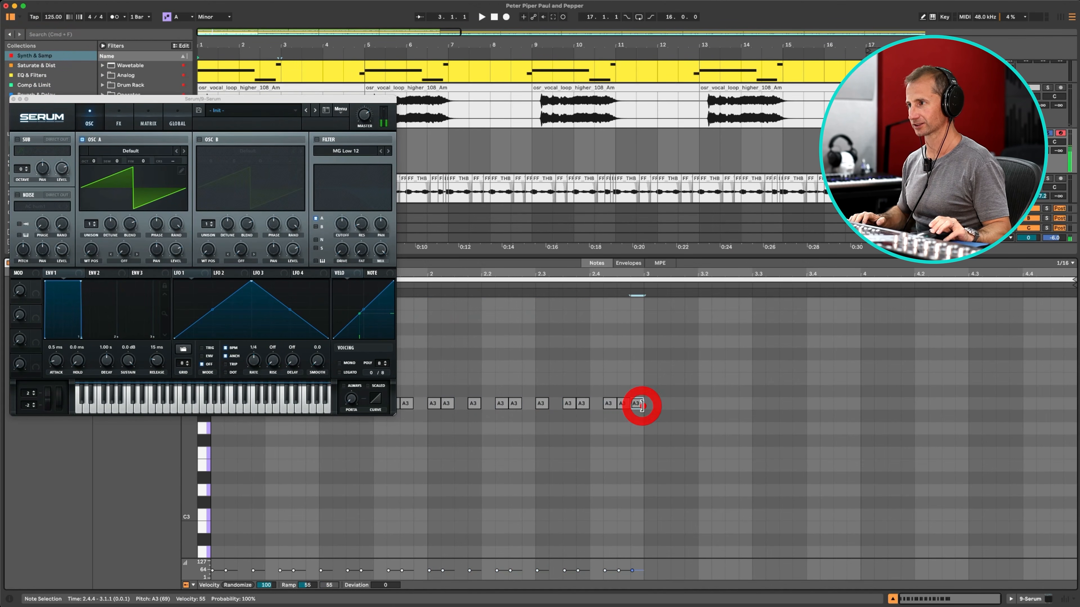
# Step: Duplicate the whole two-bar note pattern into bars 3 and 4, and close the Serum window
pyautogui.press('super+a')
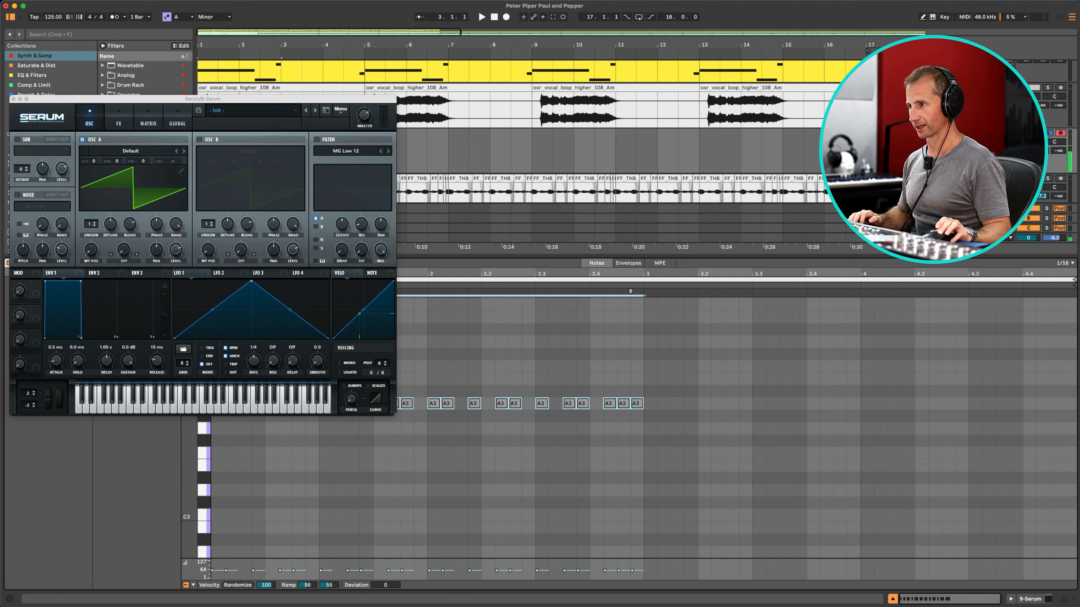
pyautogui.press('super+d')
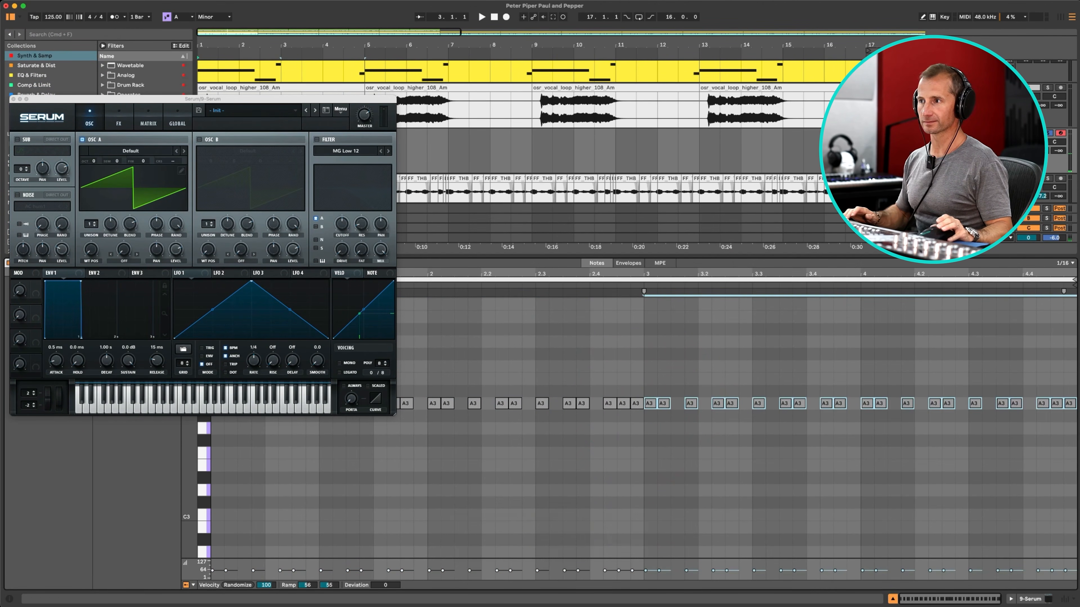
pyautogui.hotkey('shift', 'Tab')
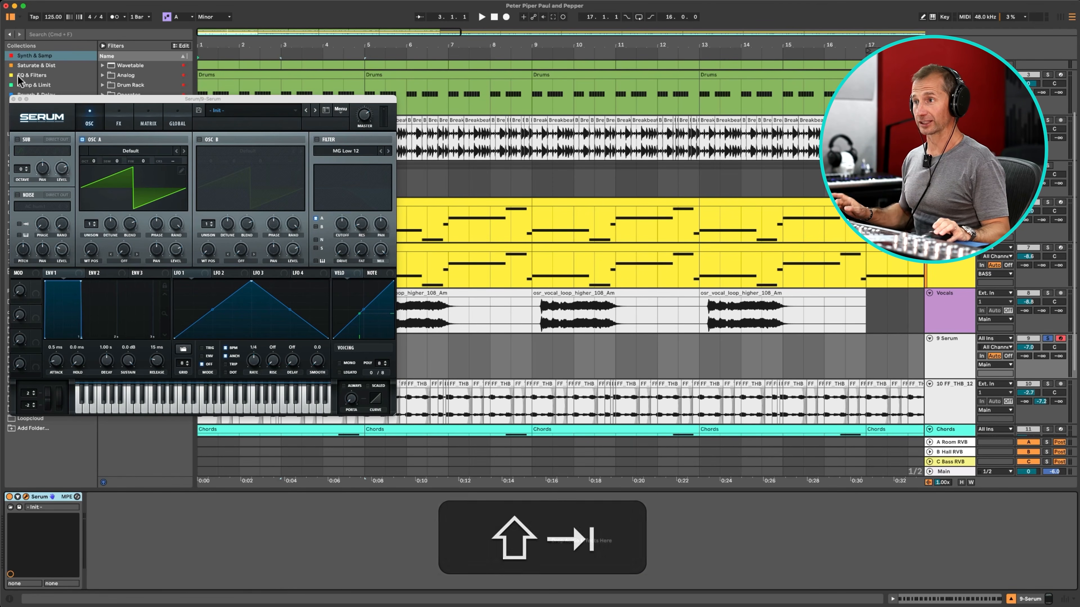
pyautogui.click(13, 99)
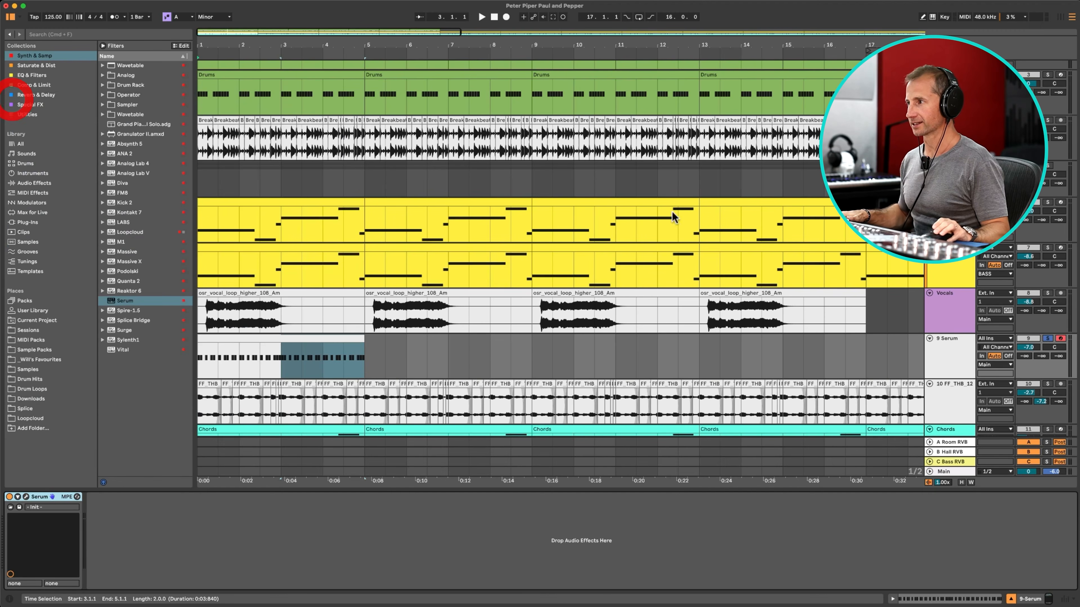
# Step: Add a Gate audio effect to the Vocals track after the Glue Compressor
pyautogui.click(947, 319)
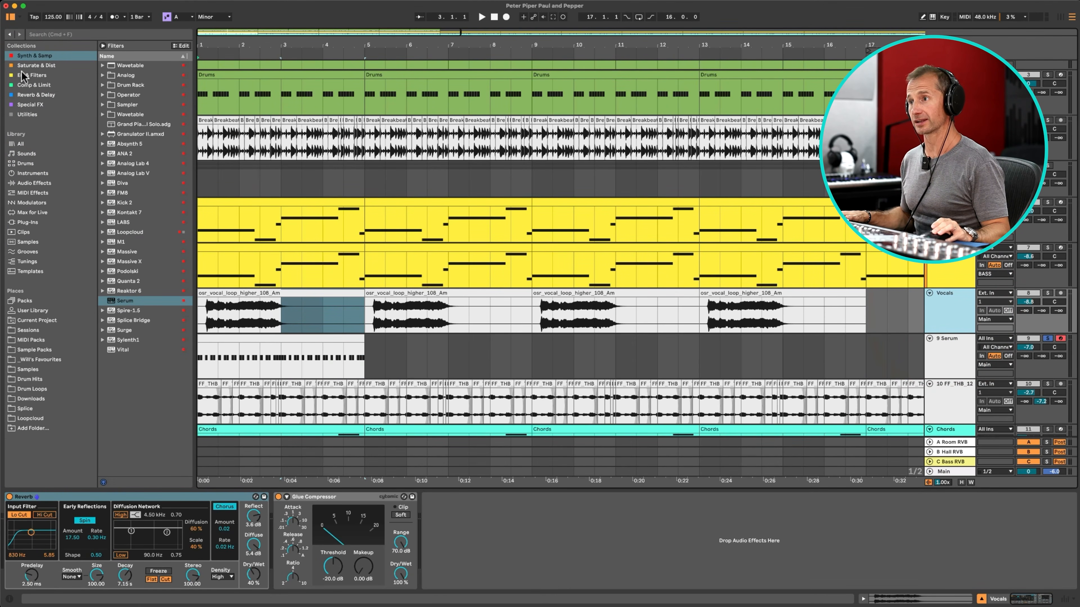
pyautogui.click(29, 85)
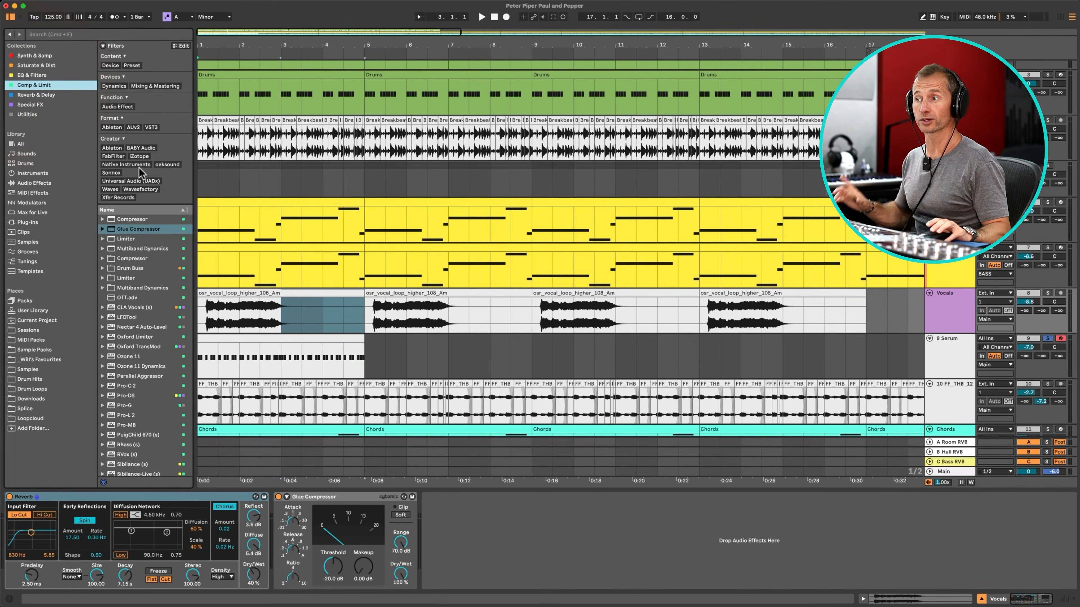
pyautogui.click(20, 183)
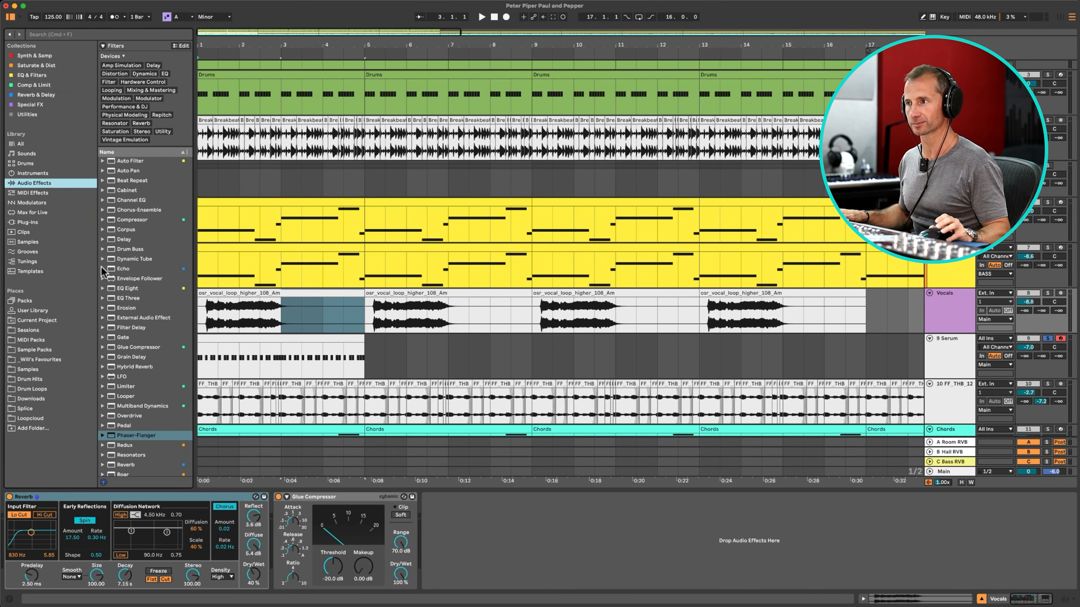
pyautogui.scroll(2, 123, 247)
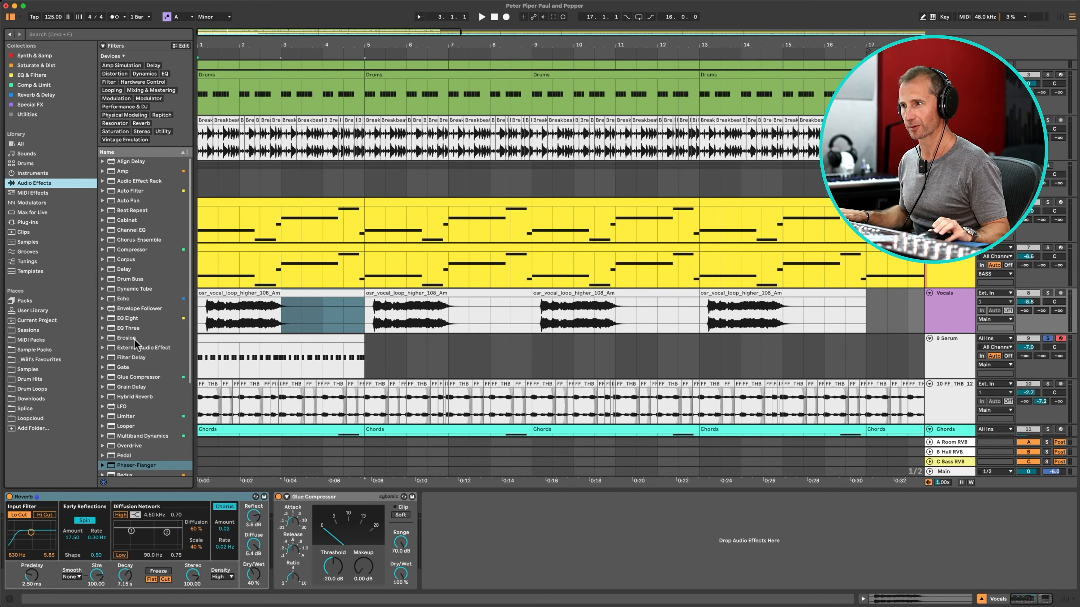
pyautogui.click(119, 367)
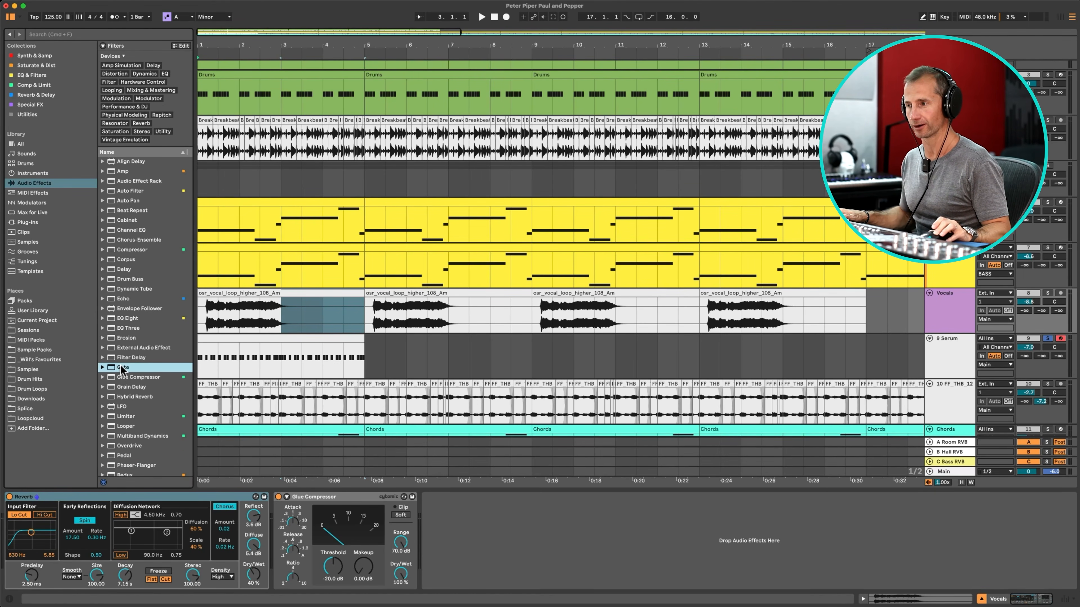
pyautogui.moveTo(121, 365); pyautogui.dragTo(316, 470)
pyautogui.moveTo(476, 536); pyautogui.dragTo(477, 535)
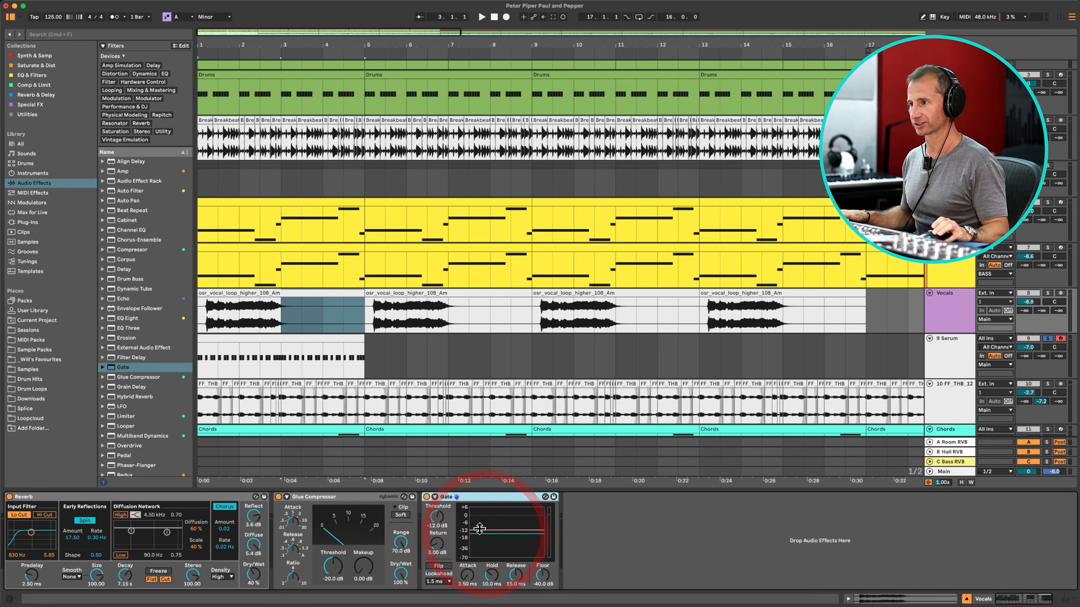
# Step: Show the Gate's sidechain settings and enable its sidechain
pyautogui.click(435, 497)
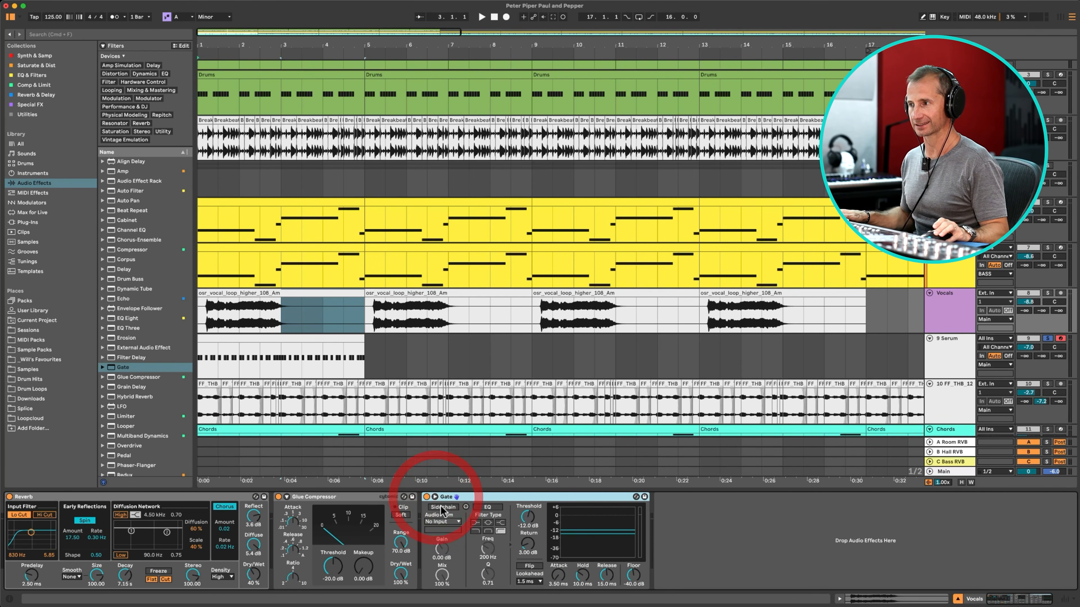
pyautogui.click(440, 506)
pyautogui.click(446, 524)
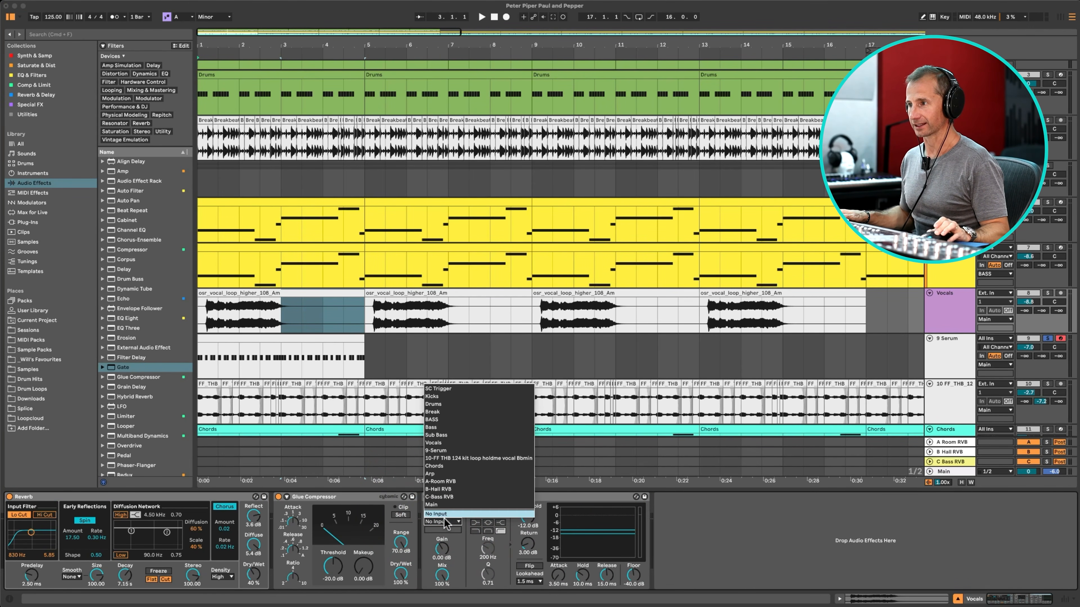
pyautogui.click(445, 522)
# Step: Rename the Serum track as TRIGGER
pyautogui.click(958, 357)
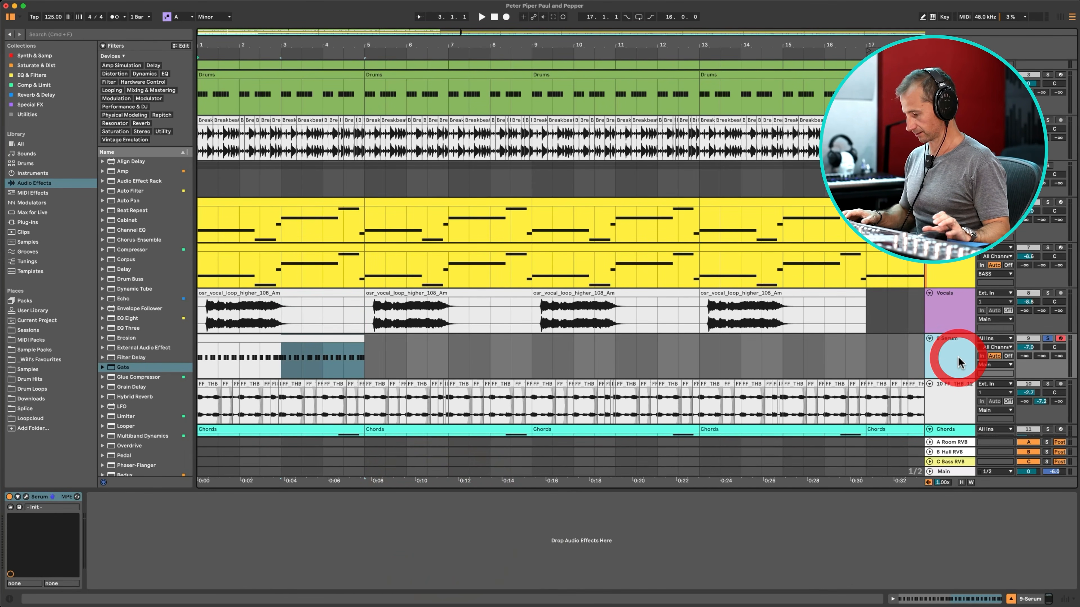
pyautogui.press('super+r')
pyautogui.write('TRIGGER')
pyautogui.hotkey('shift', 'Return')
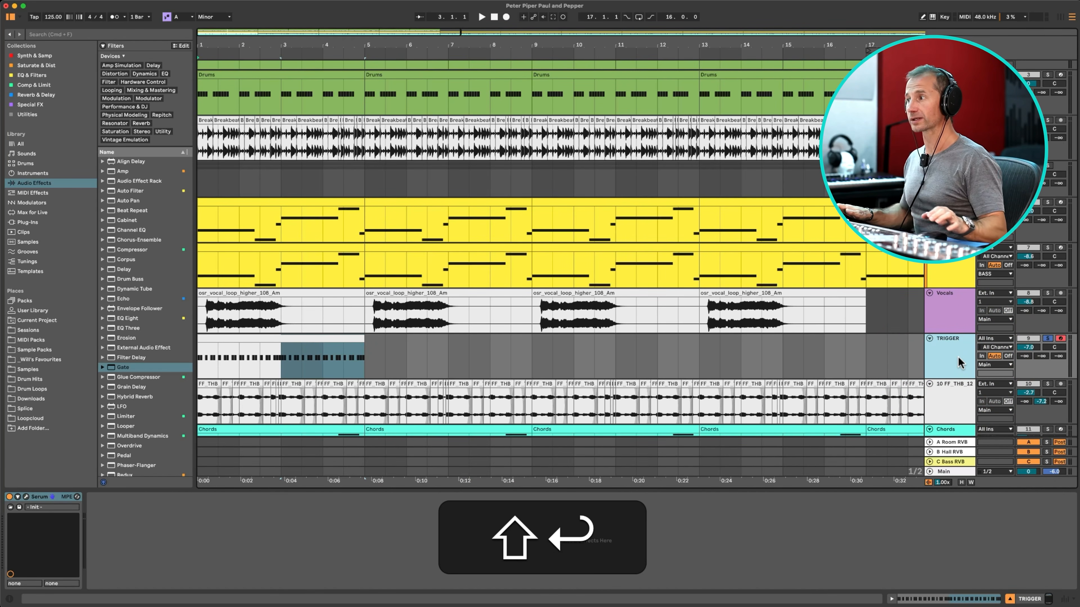
# Step: Set the sidechain source of the Gate on the Vocals track to TRIGGER
pyautogui.click(954, 312)
pyautogui.click(427, 522)
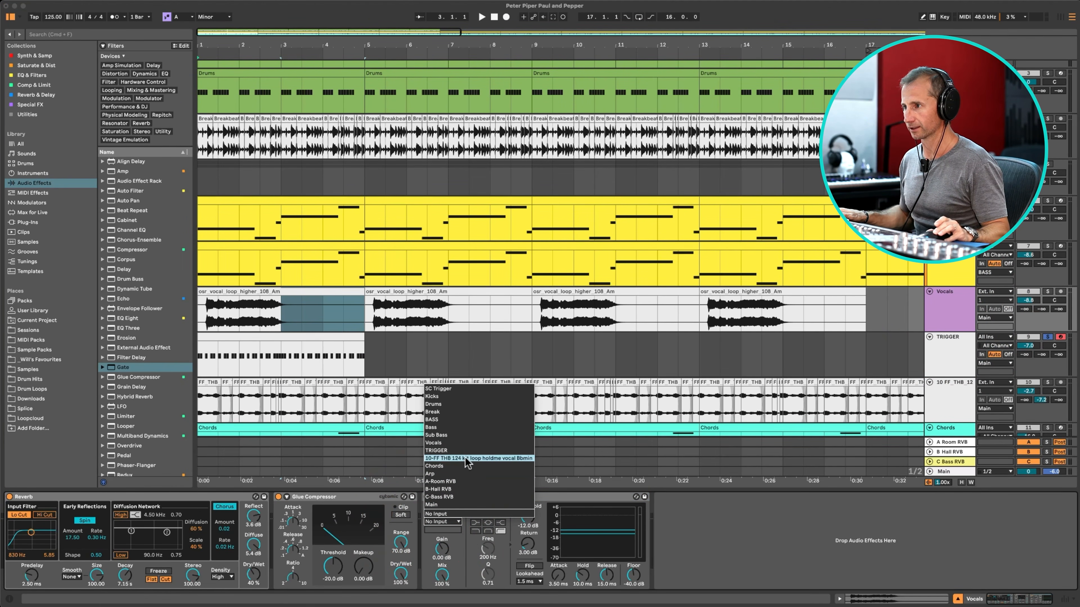
pyautogui.click(459, 450)
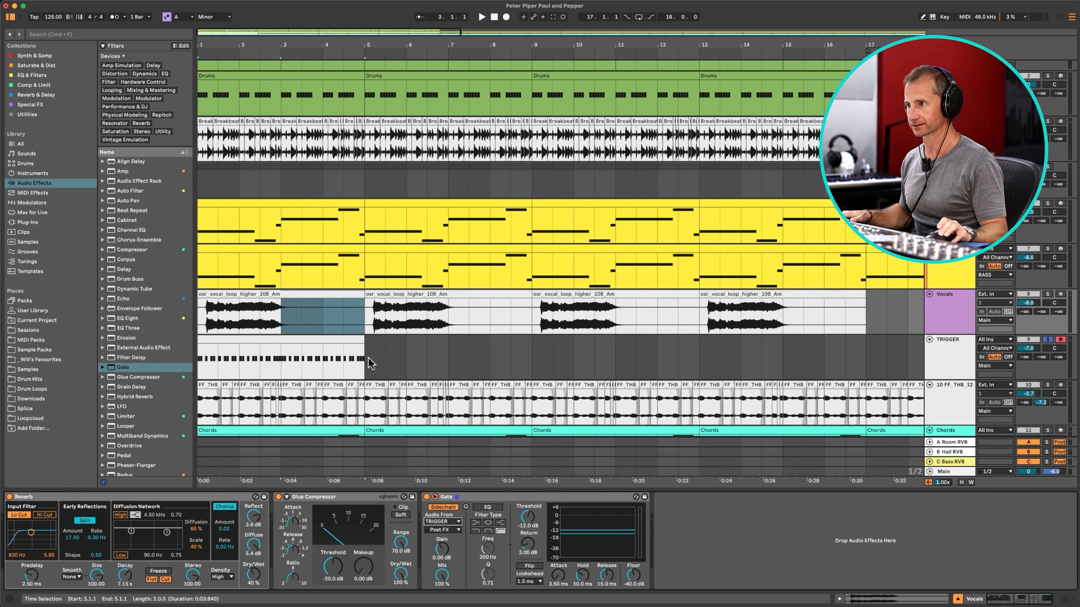
# Step: Loop the arrangement over the TRIGGER clip from bar 1 to 5 and play it with the Vocals track's devices shown
pyautogui.moveTo(368, 358); pyautogui.dragTo(207, 351)
pyautogui.press('super+l')
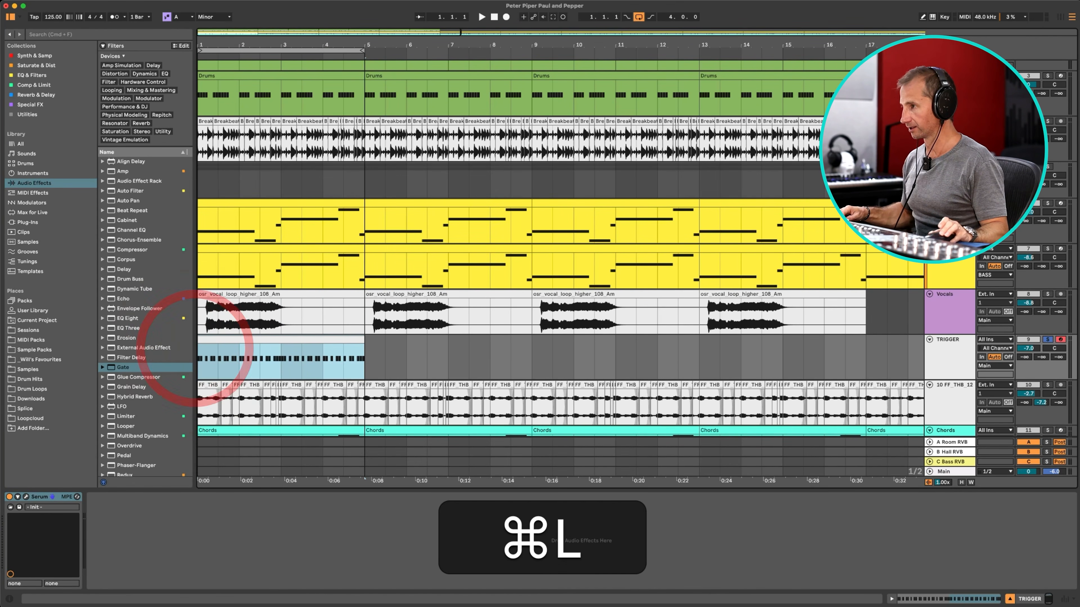
pyautogui.click(944, 315)
pyautogui.press('space')
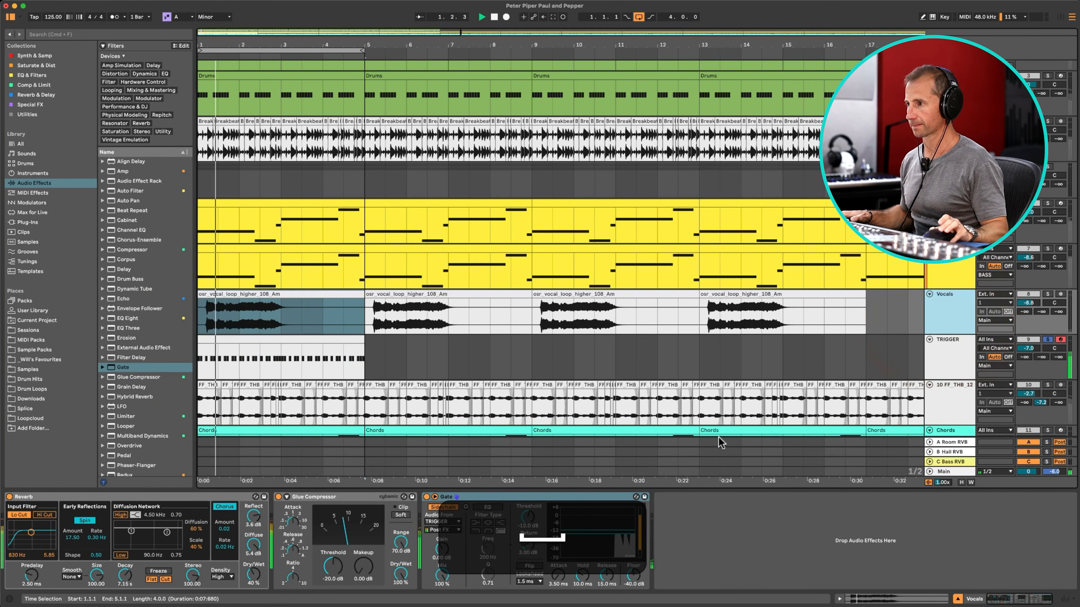
pyautogui.press('space')
# Step: Lower the Gate's threshold to -24.1 dB and solo the Vocals track alongside TRIGGER during playback
pyautogui.moveTo(529, 517); pyautogui.dragTo(528, 540)
pyautogui.press('space')
pyautogui.keyDown('super'); pyautogui.click(1047, 294); pyautogui.keyUp('super')
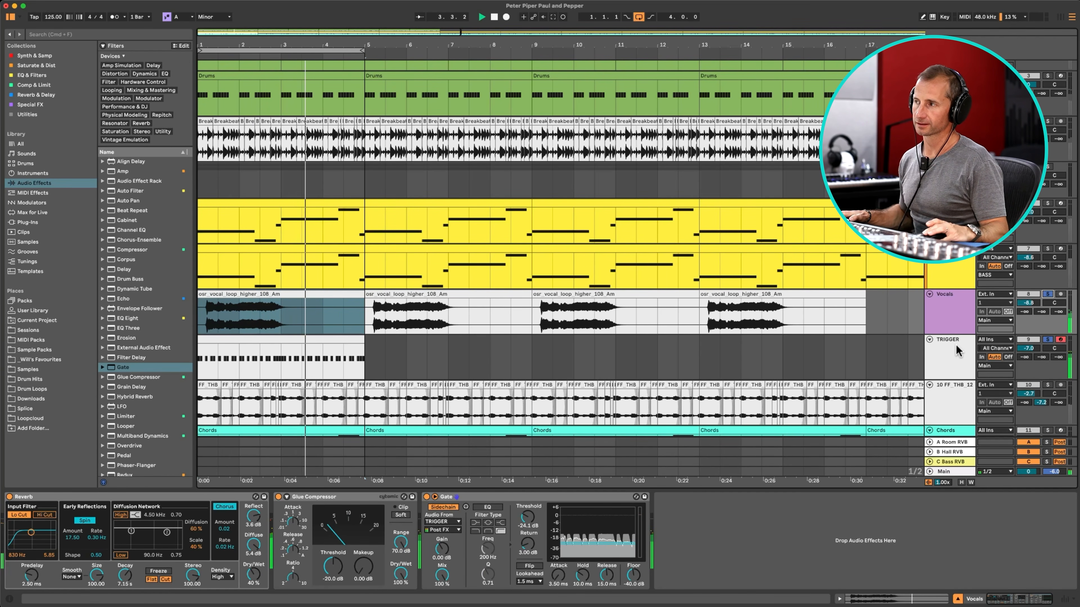
pyautogui.press('space')
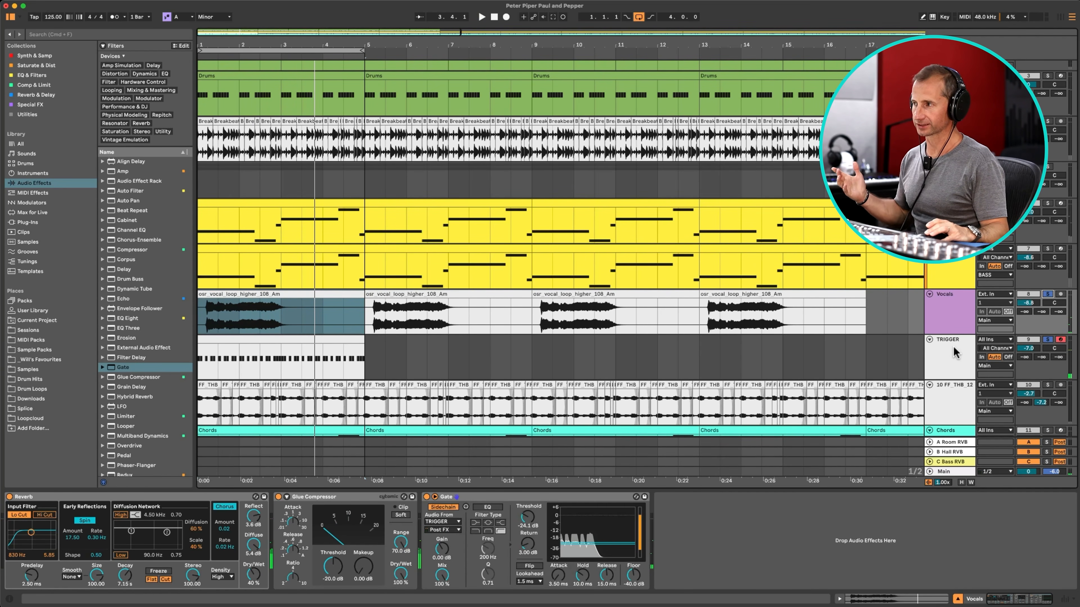
# Step: Route the TRIGGER track's output to Sends Only and play back the loop with that track selected
pyautogui.click(990, 366)
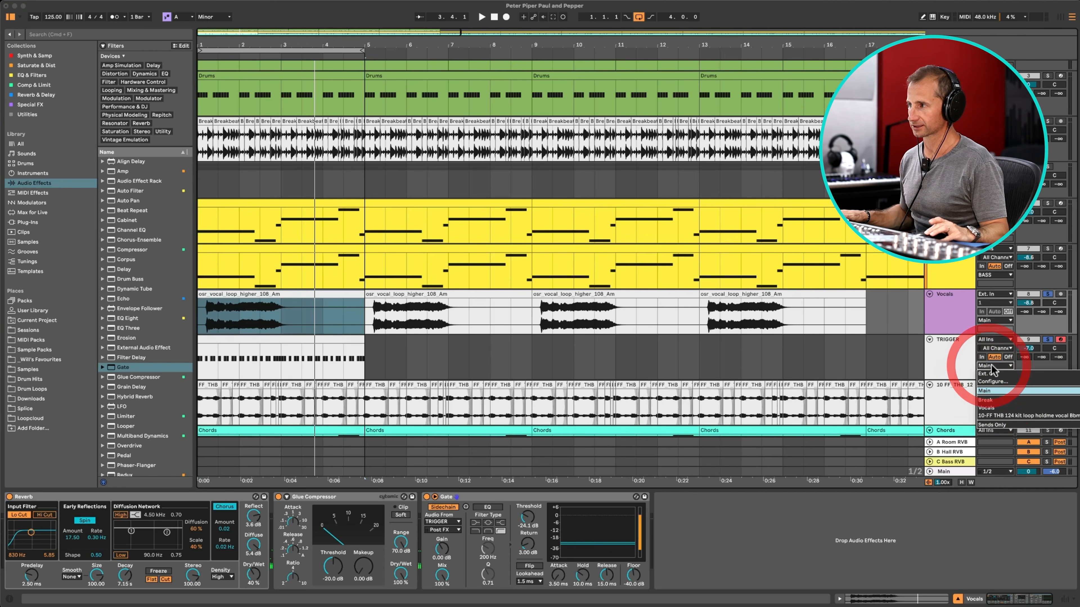
pyautogui.click(1014, 425)
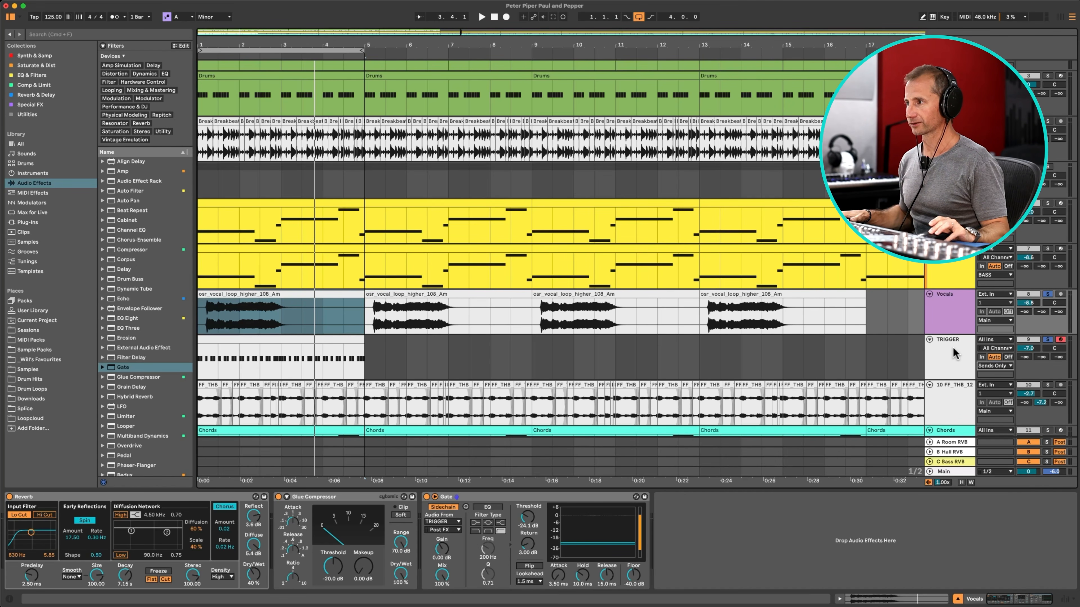
pyautogui.click(959, 364)
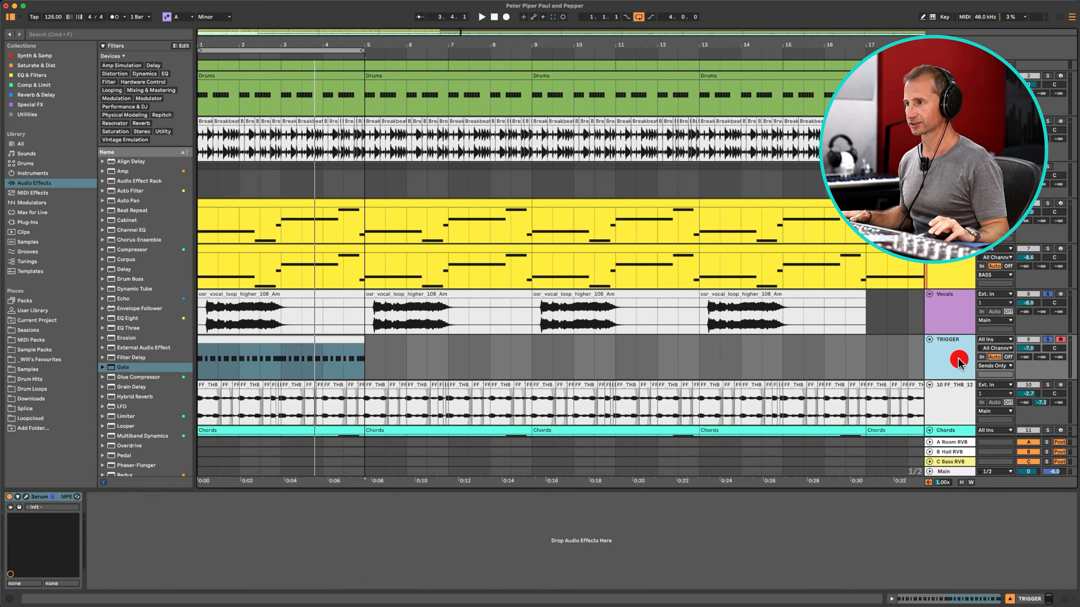
pyautogui.press('space')
# Step: Set Serum's Envelope 1 sustain to -∞ dB and decay to 423 ms, and select the Vocals track
pyautogui.click(26, 497)
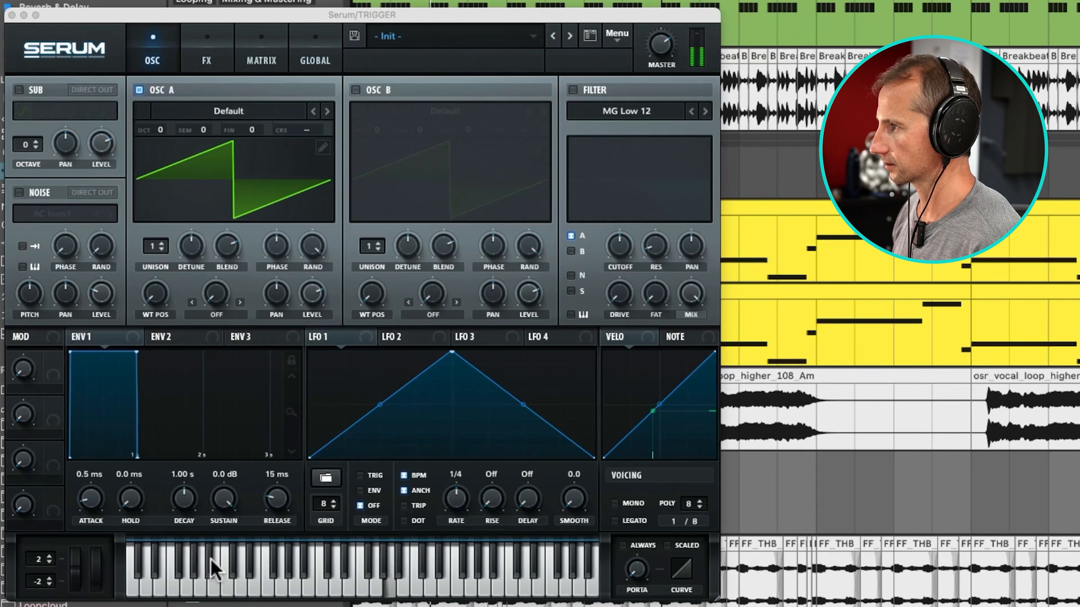
pyautogui.moveTo(226, 509); pyautogui.dragTo(217, 606)
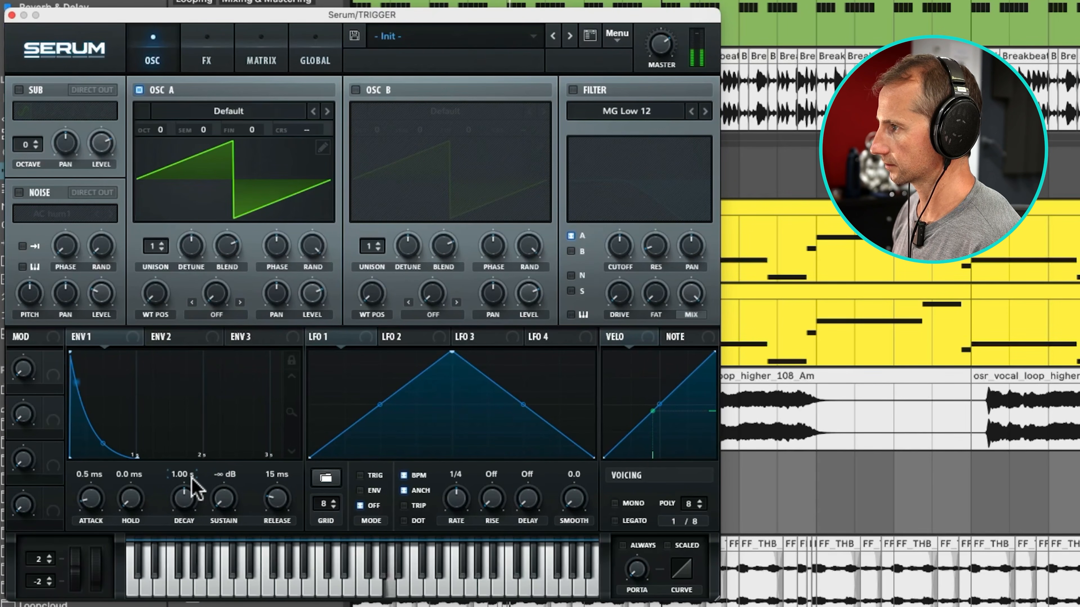
pyautogui.moveTo(191, 477); pyautogui.dragTo(188, 500)
pyautogui.click(193, 514)
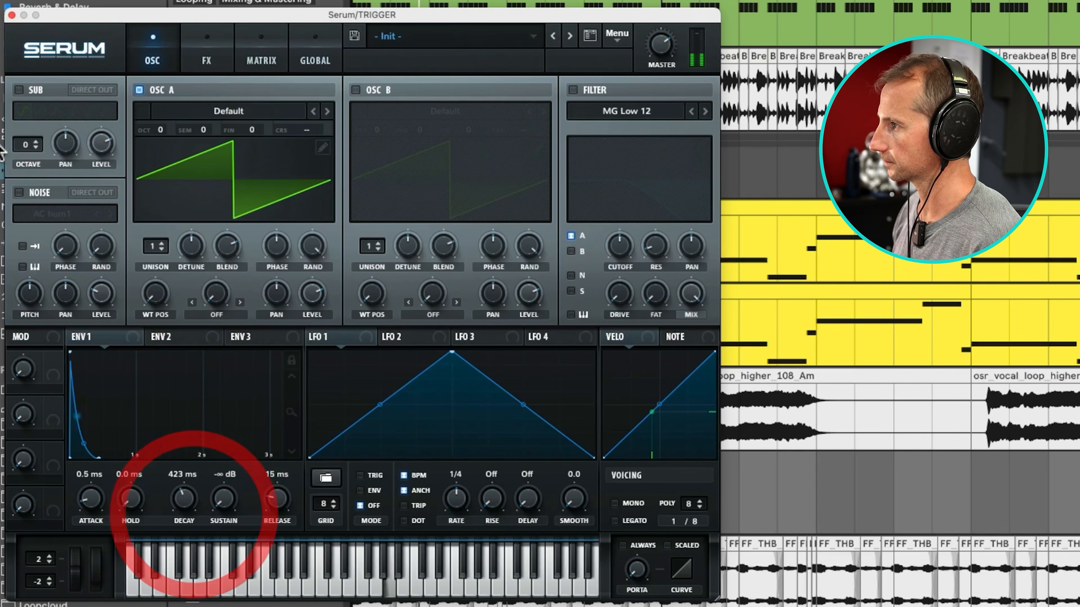
pyautogui.click(12, 15)
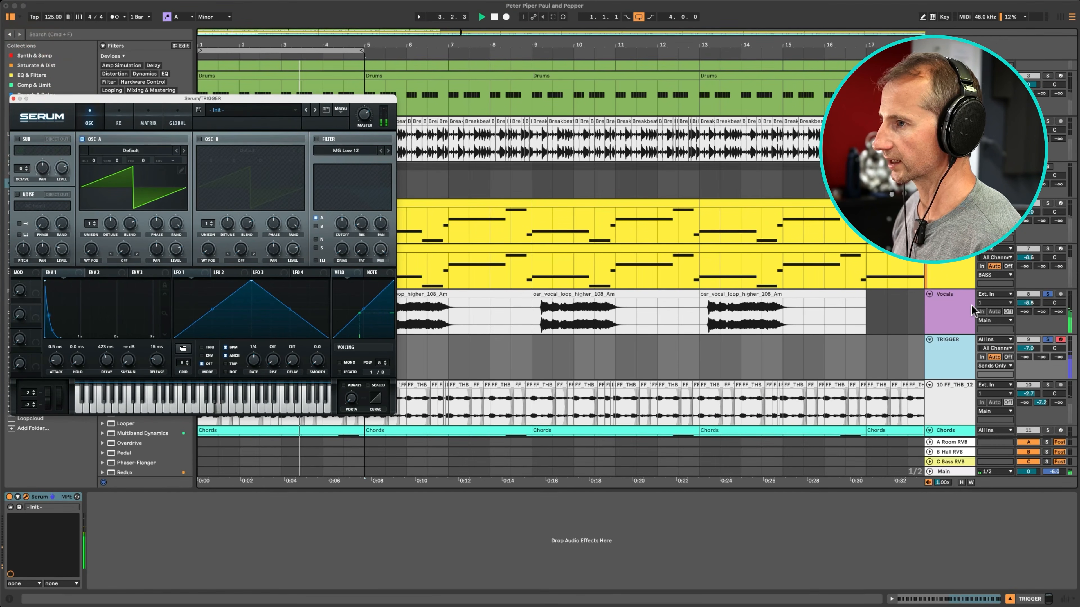
pyautogui.click(949, 312)
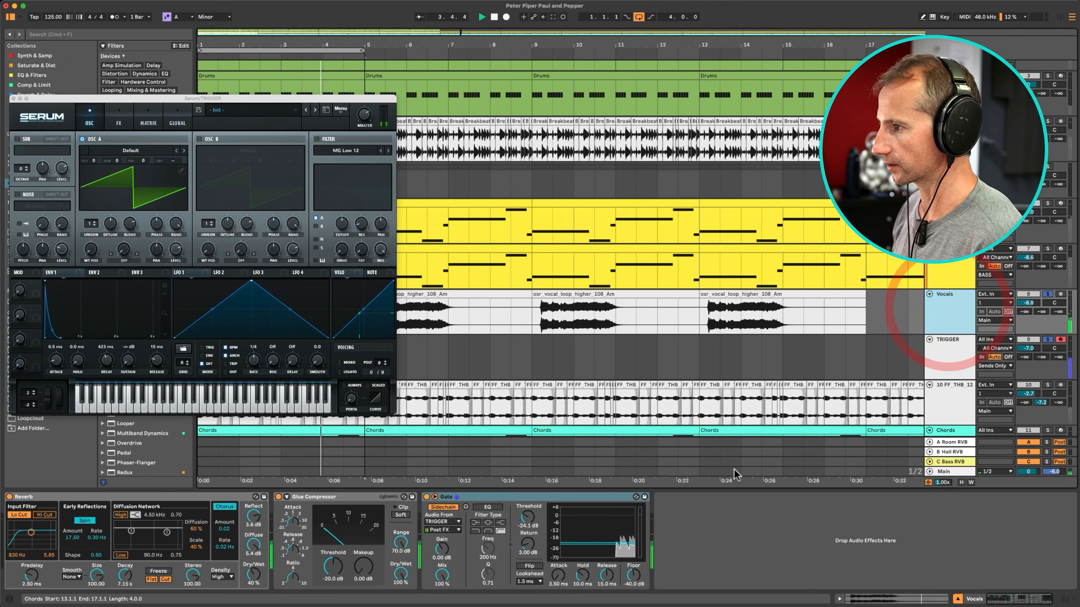
# Step: Audition the vocals with the Gate's threshold at -∞ dB, set it to -23.4 dB and close the Serum window
pyautogui.moveTo(529, 517); pyautogui.dragTo(529, 553)
pyautogui.press('space')
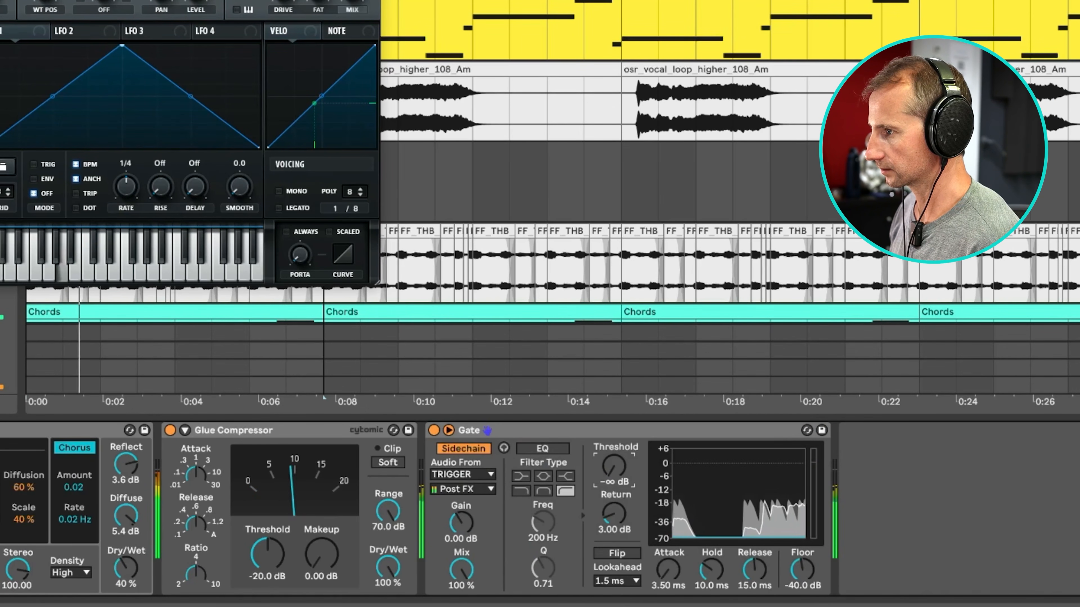
pyautogui.moveTo(614, 466); pyautogui.dragTo(614, 432)
pyautogui.press('space')
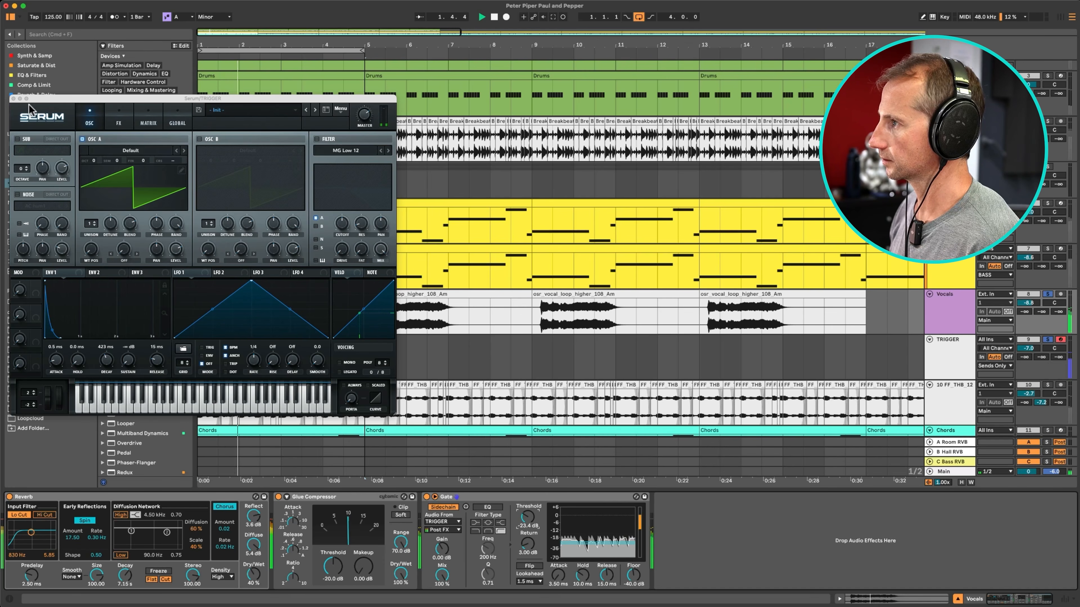
pyautogui.click(13, 99)
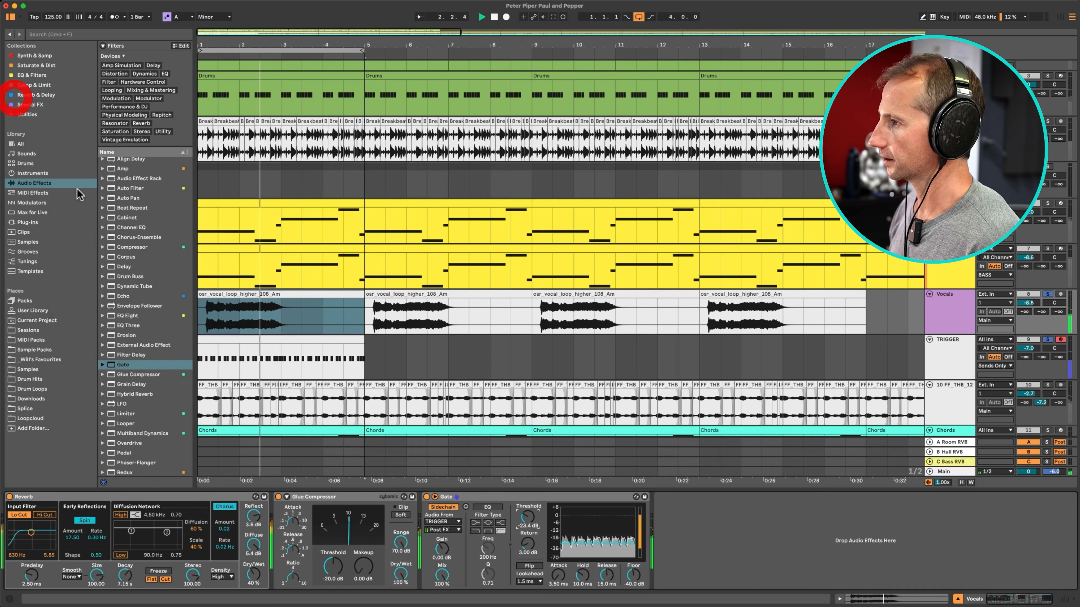
pyautogui.press('space')
# Step: Slightly shorten all A3 notes in the TRIGGER clip and play back the loop with the Vocals soloed
pyautogui.doubleClick(264, 339)
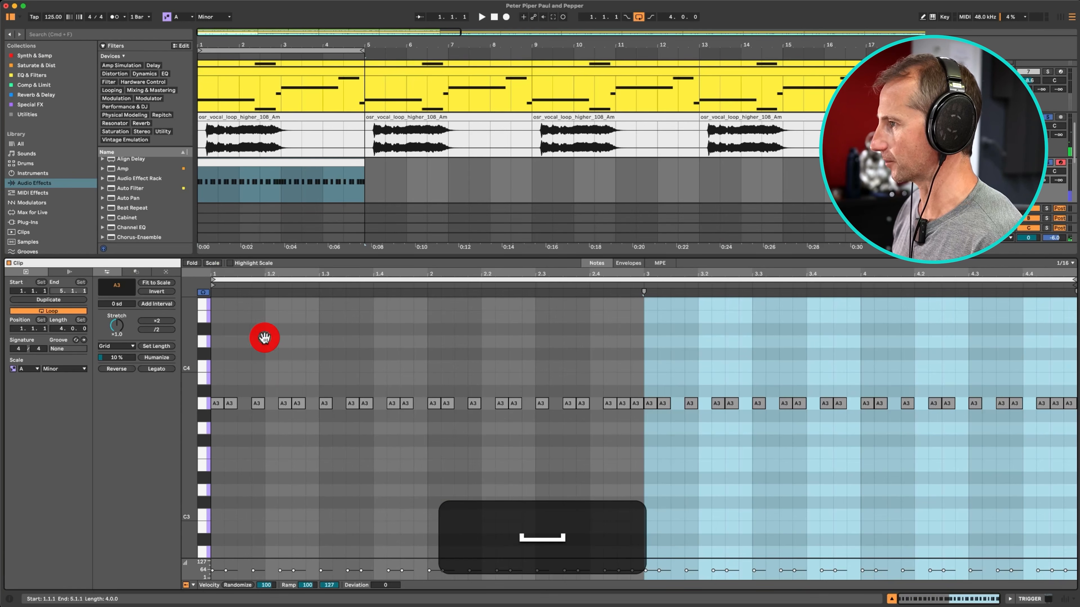
pyautogui.click(203, 404)
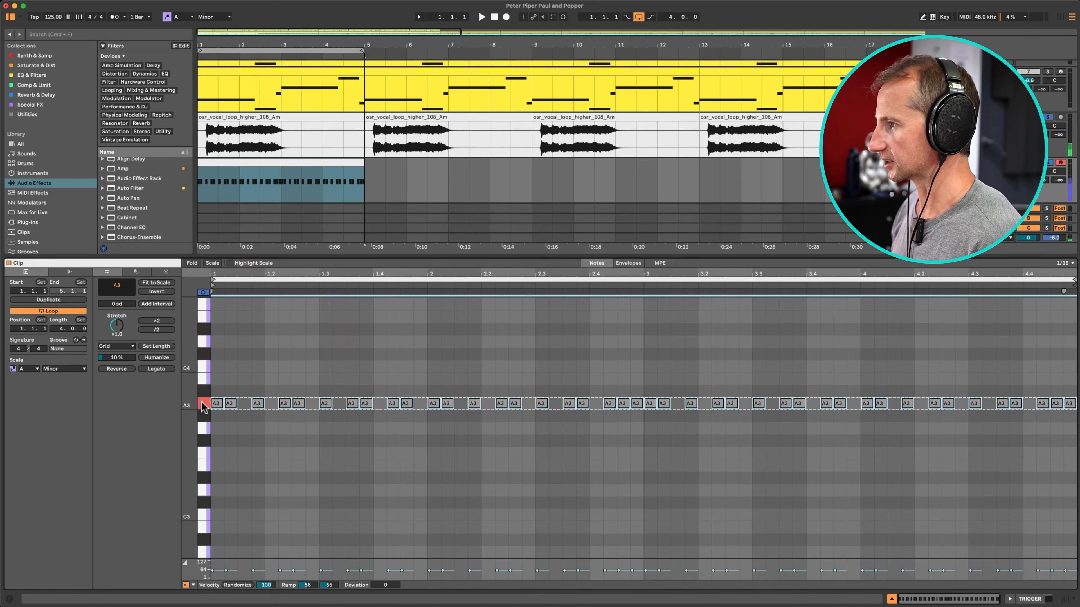
pyautogui.click(222, 404)
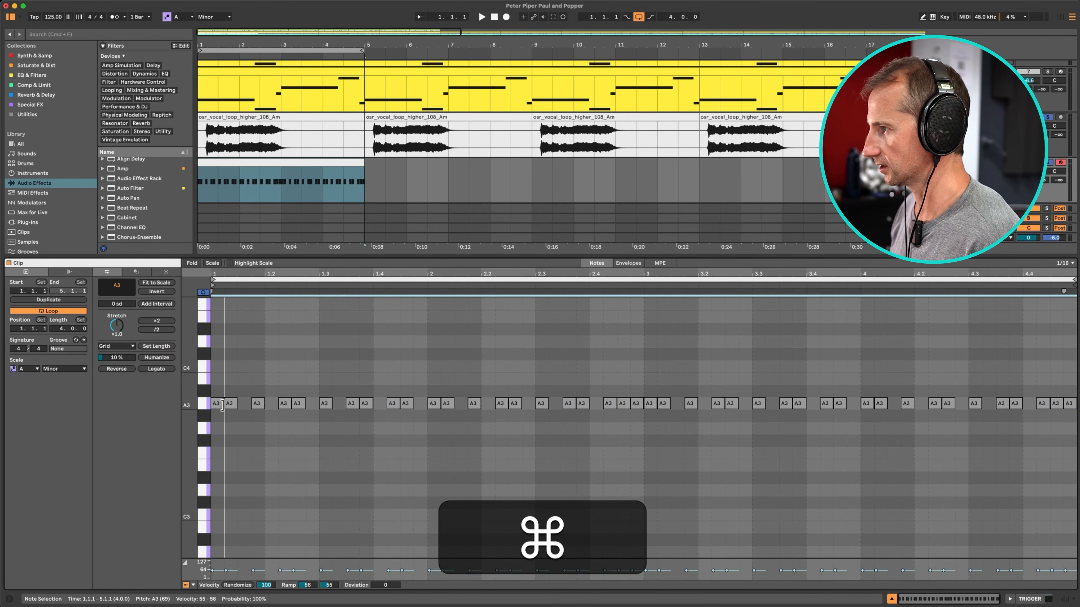
pyautogui.moveTo(222, 405); pyautogui.dragTo(220, 405)
pyautogui.press('space')
pyautogui.press('space')
pyautogui.click(213, 382)
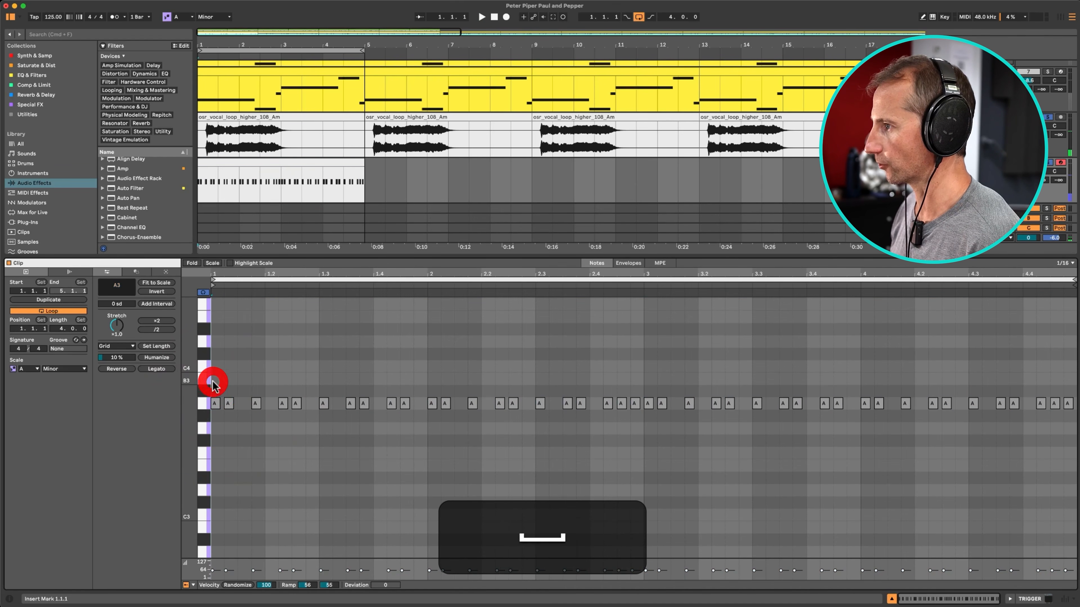
pyautogui.press('space')
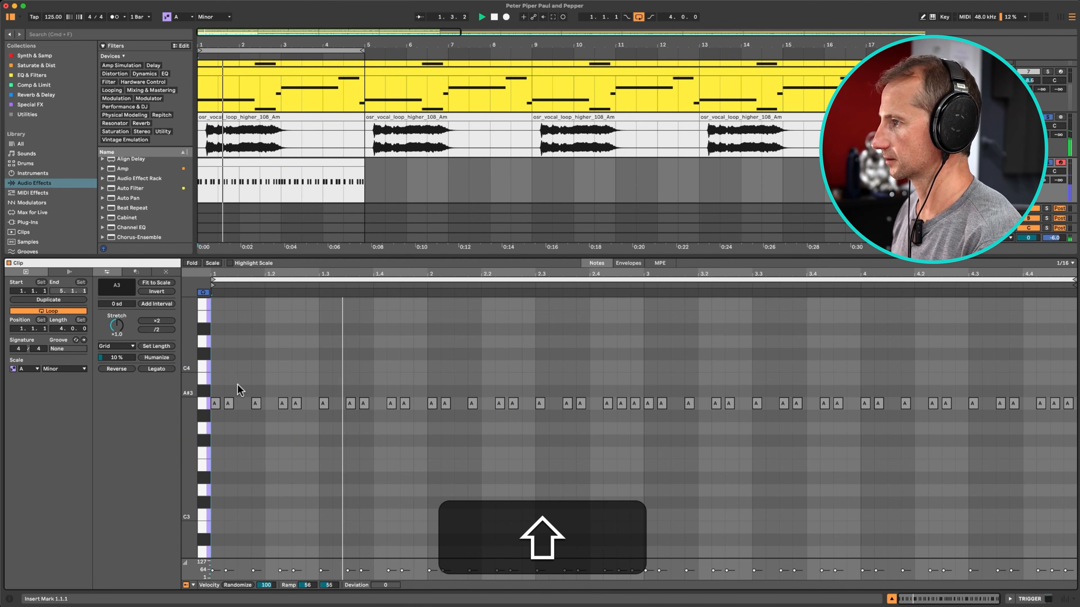
pyautogui.hotkey('shift', 'Tab')
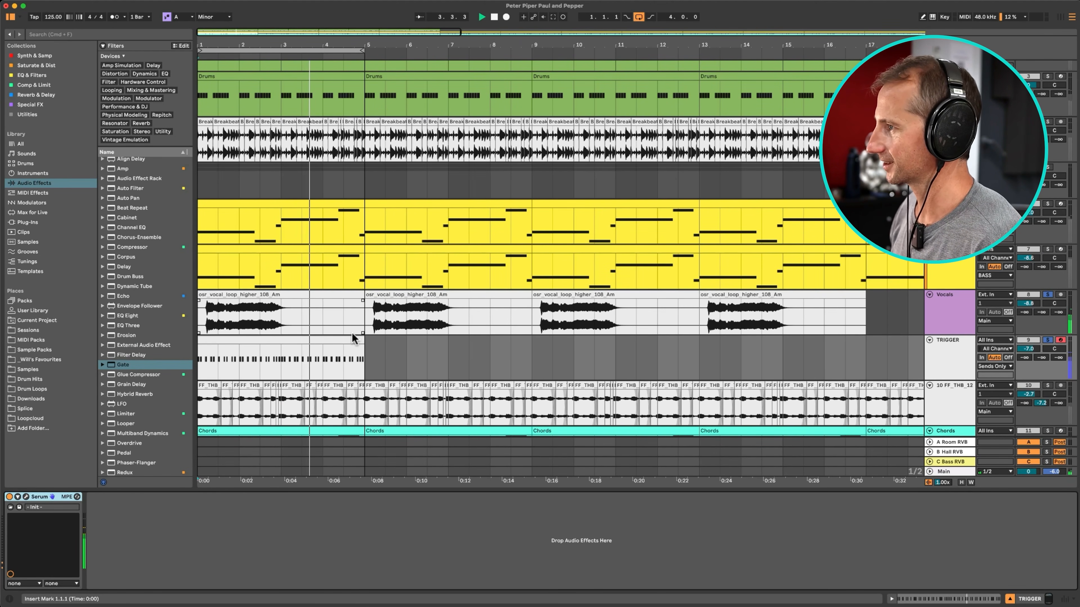
pyautogui.press('space')
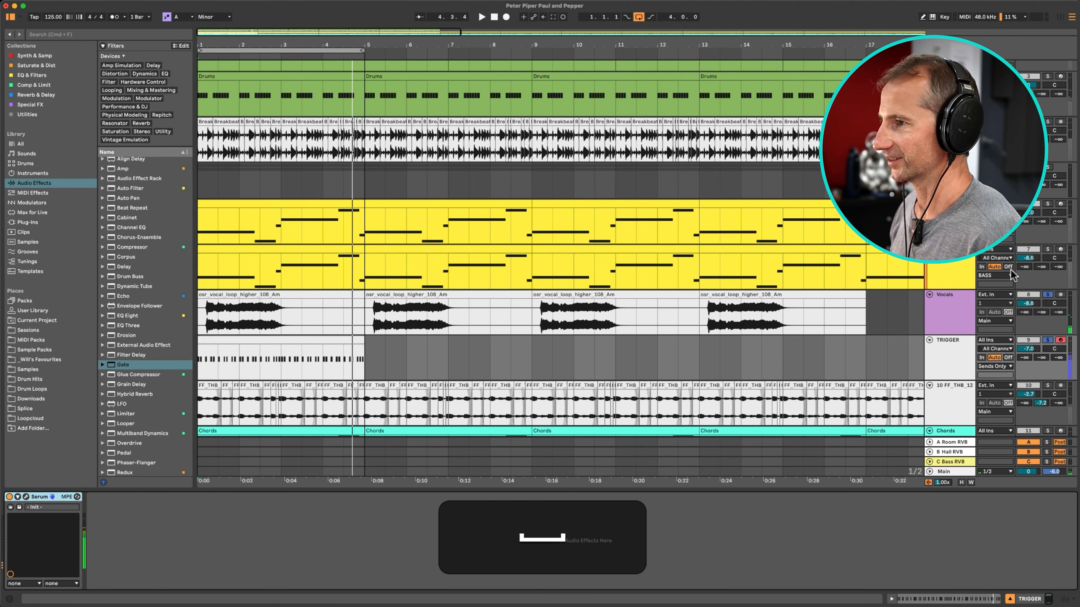
# Step: Unsolo Vocals and TRIGGER, raise the Vocals volume to -0.4 dB during full-mix playback, and deactivate the TRIGGER track
pyautogui.click(1047, 295)
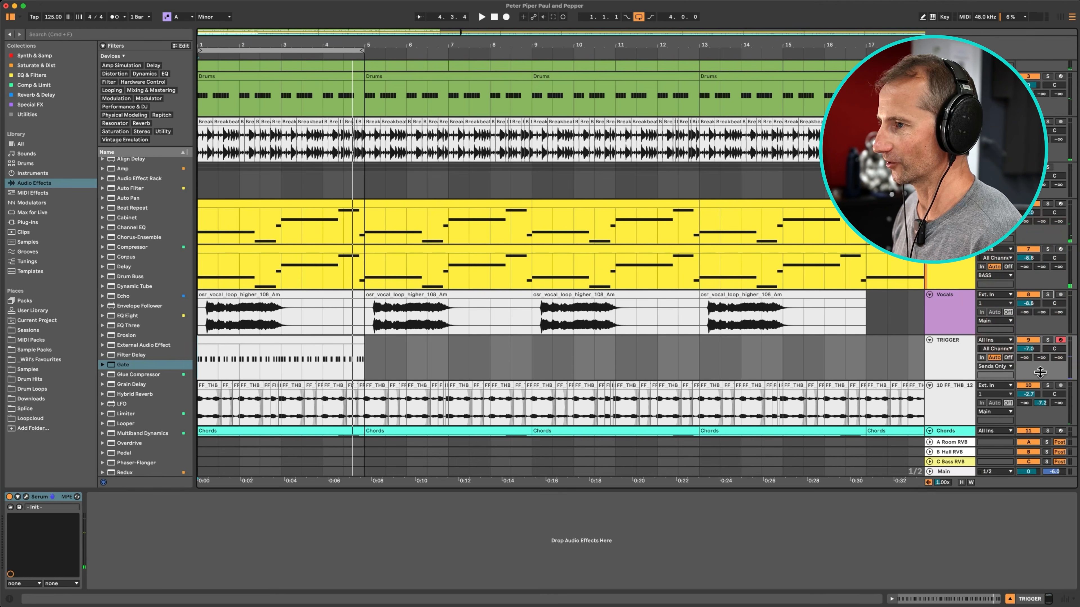
pyautogui.press('space')
pyautogui.moveTo(1029, 306); pyautogui.dragTo(1029, 290)
pyautogui.click(1036, 341)
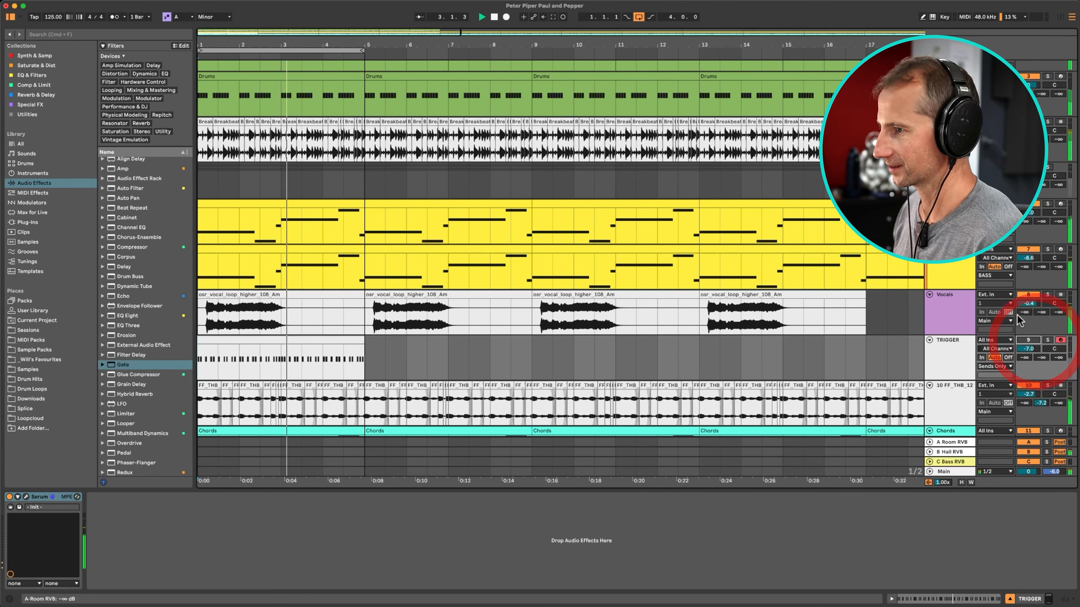
pyautogui.press('space')
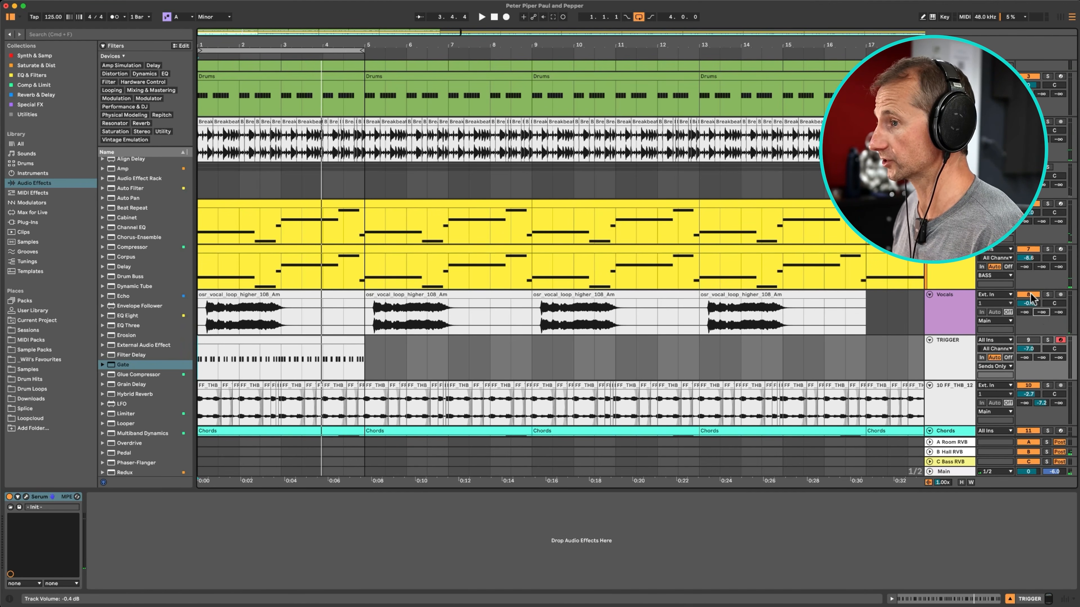
# Step: Solo the Vocals track and set its B-Hall RVB send to -14.7 dB during playback
pyautogui.click(1047, 296)
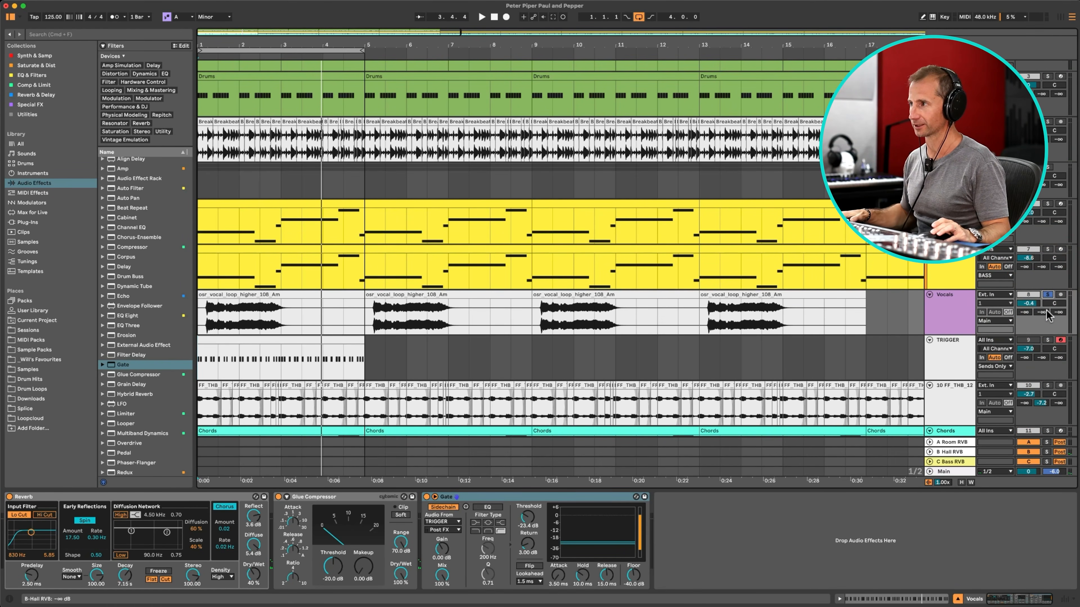
pyautogui.press('space')
pyautogui.moveTo(1044, 312); pyautogui.dragTo(1045, 311)
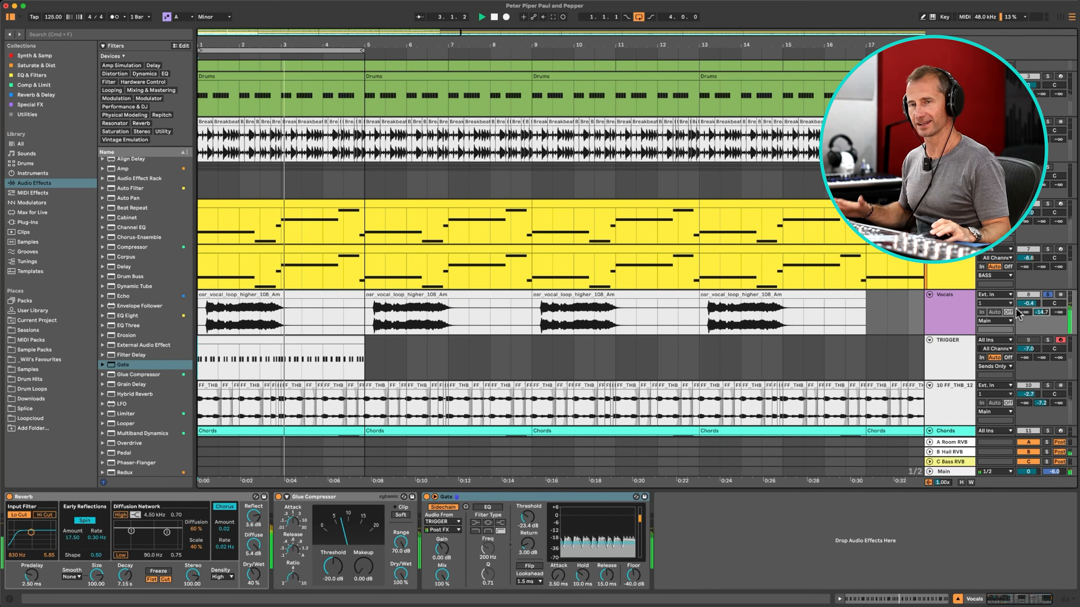
# Step: Duplicate the TRIGGER clip three times so the pattern runs through to bar 17
pyautogui.click(332, 338)
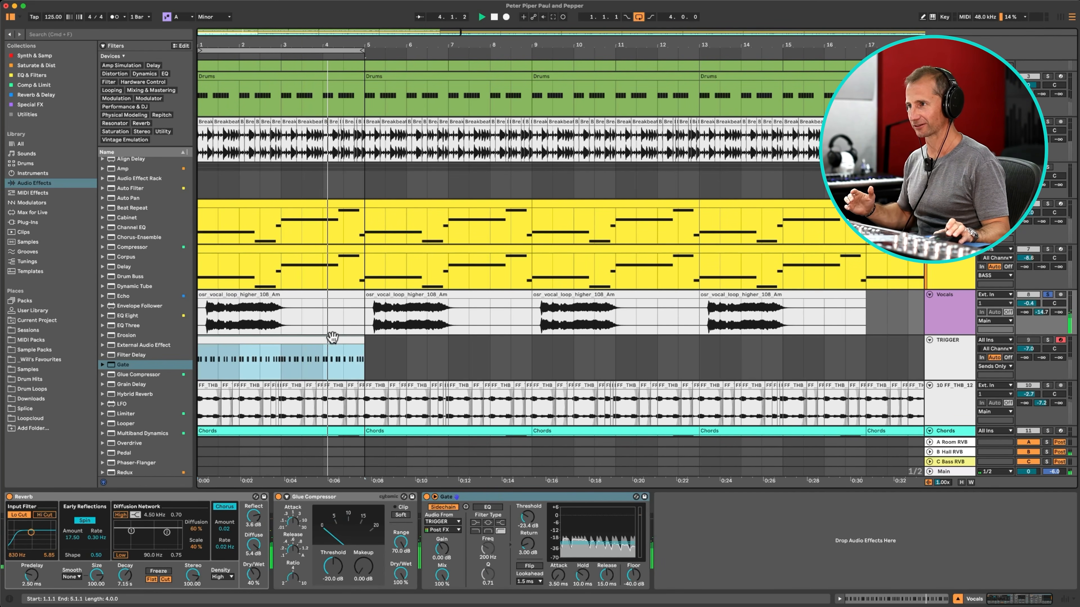
pyautogui.press('super+d')
pyautogui.press('super+d')
pyautogui.press('super+d')
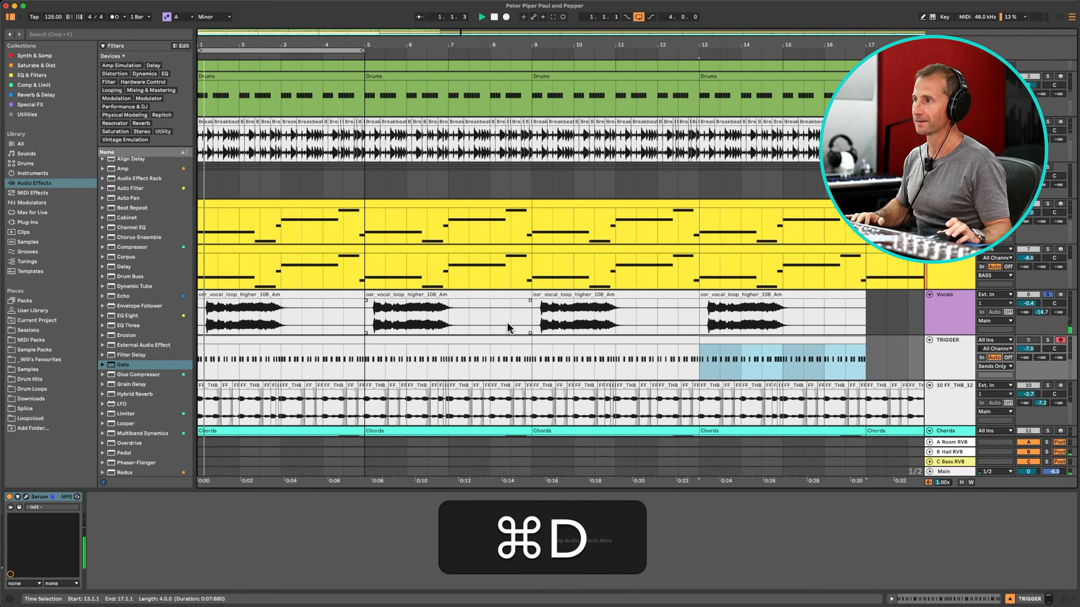
# Step: Unsolo the Vocals, turn off the arrangement loop and play the full mix past bar 5
pyautogui.click(1048, 295)
pyautogui.scroll(-2, 244, 70)
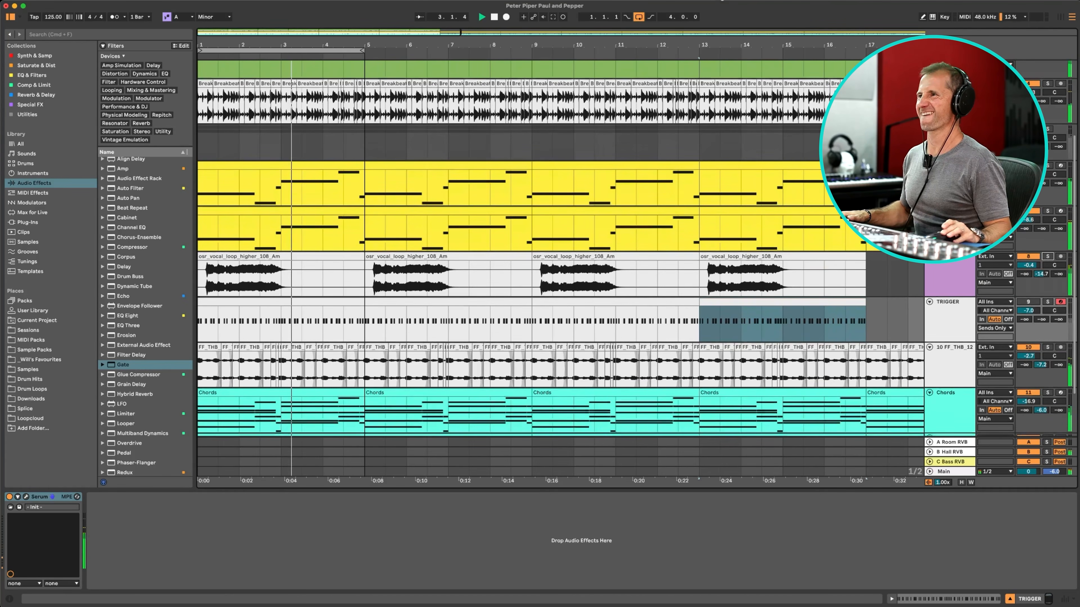
pyautogui.click(638, 17)
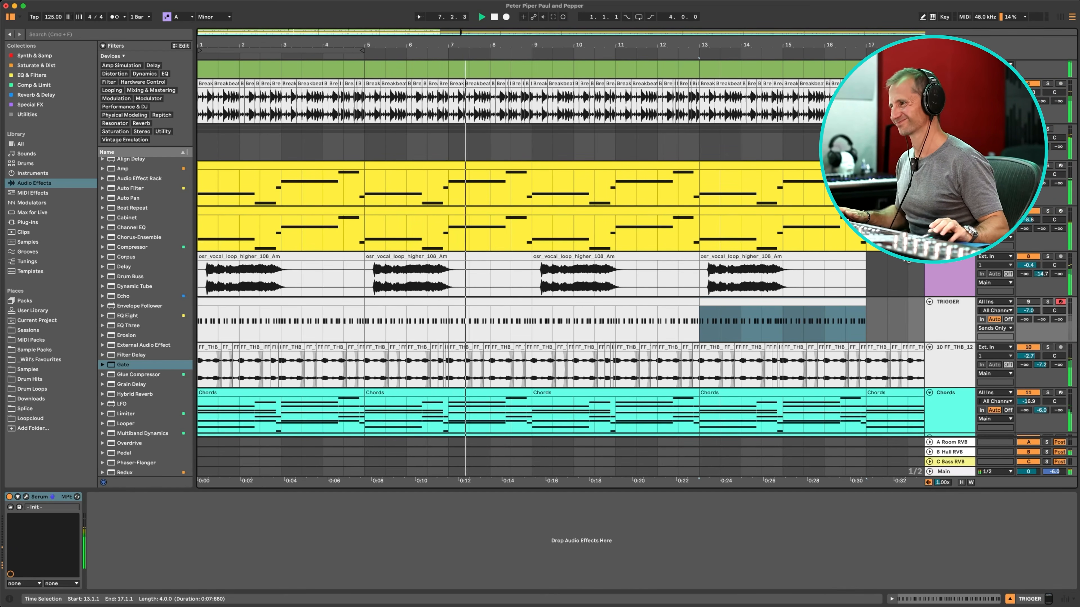
pyautogui.scroll(-2, 907, 261)
pyautogui.scroll(5, 907, 260)
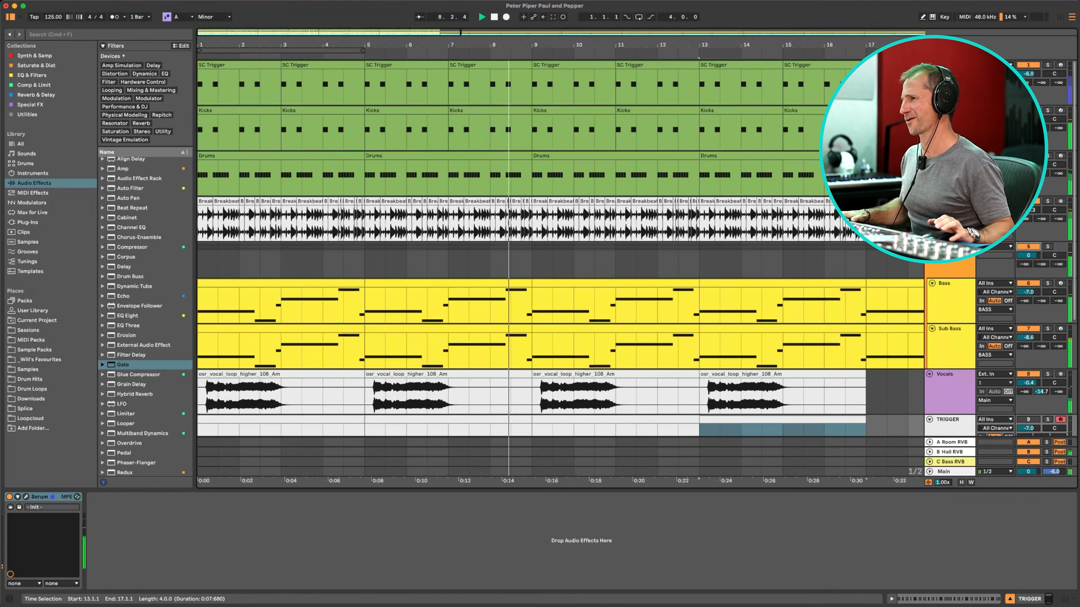
pyautogui.press('space')
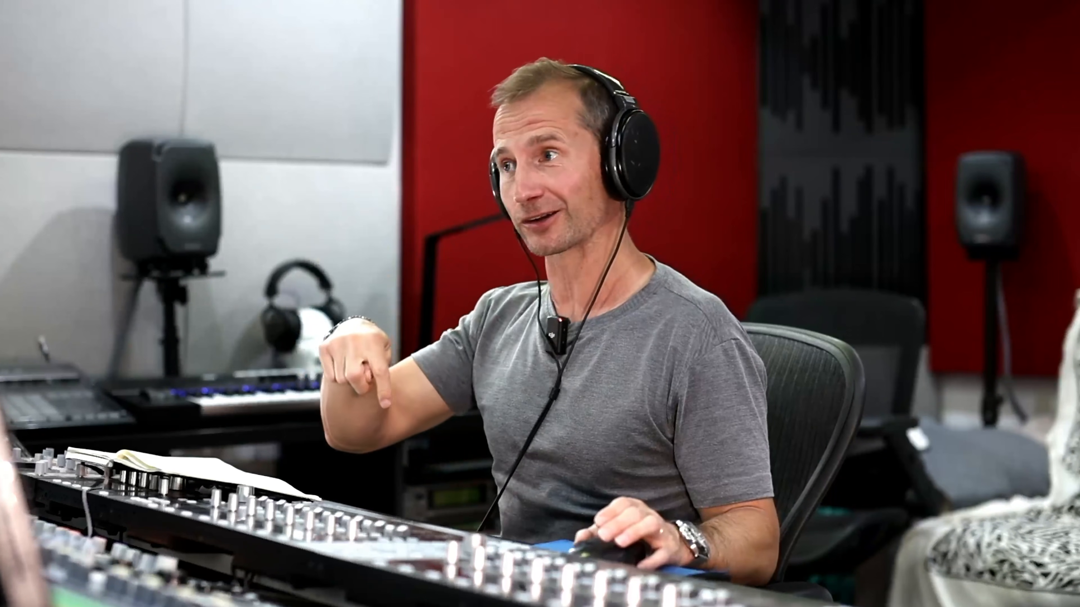
# Step: Play the full arrangement, show the automation lanes to review the track envelopes, and hide them again
pyautogui.click(493, 18)
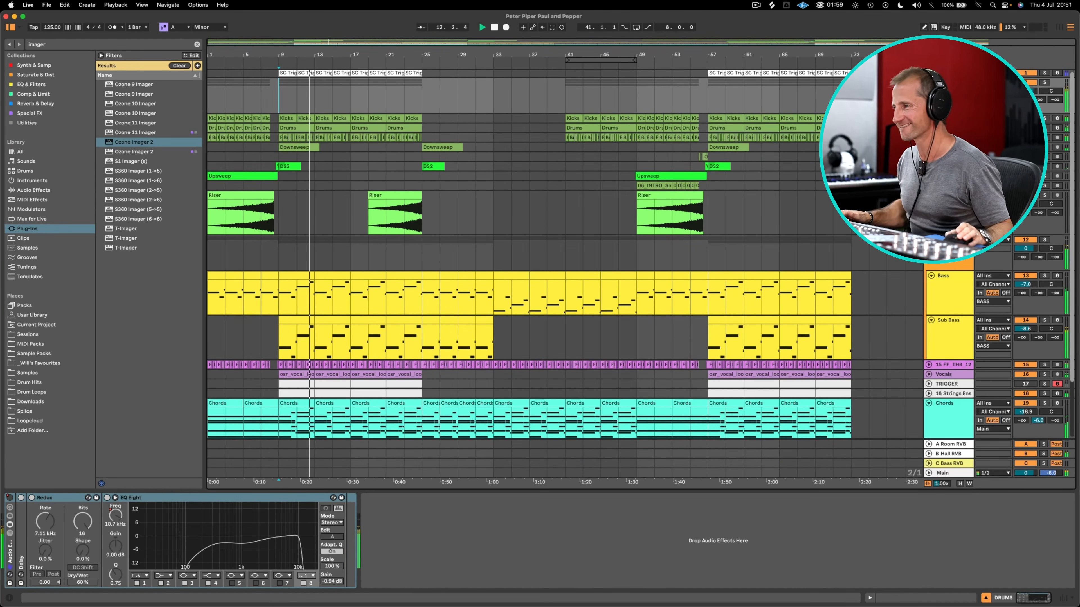
pyautogui.press('a')
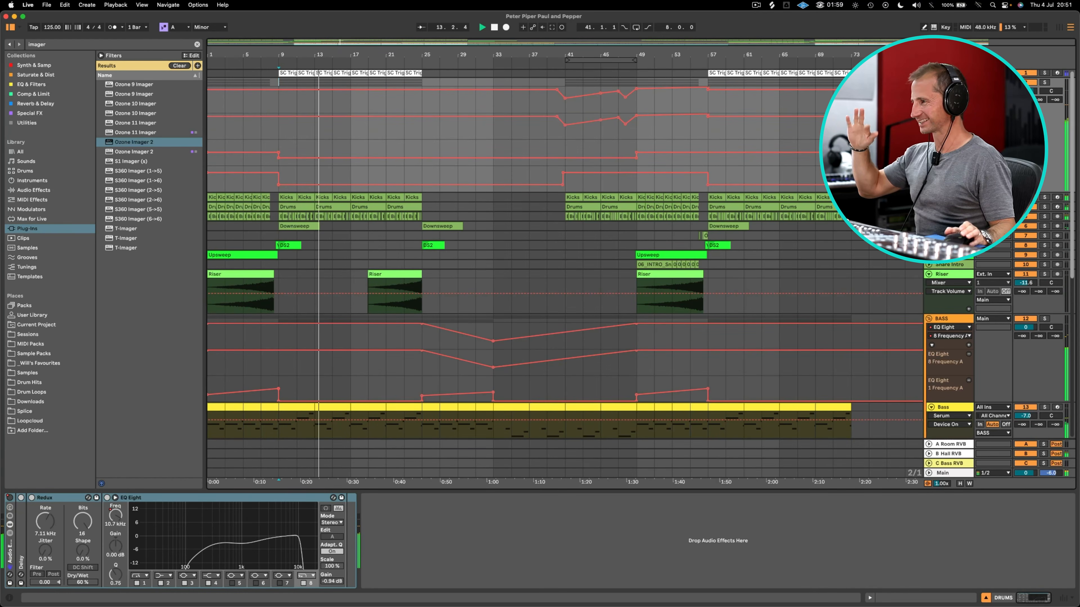
pyautogui.press('a')
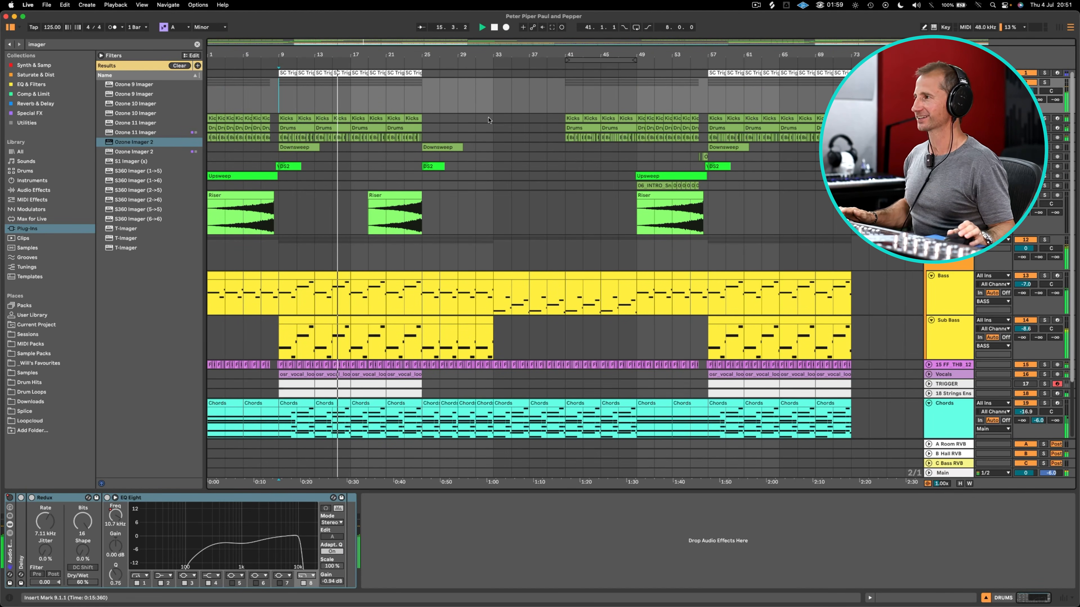
# Step: Unfold the Drums and Breakbeat tracks and review the arrangement leading up to bar 25 during playback
pyautogui.moveTo(336, 53); pyautogui.dragTo(336, 83)
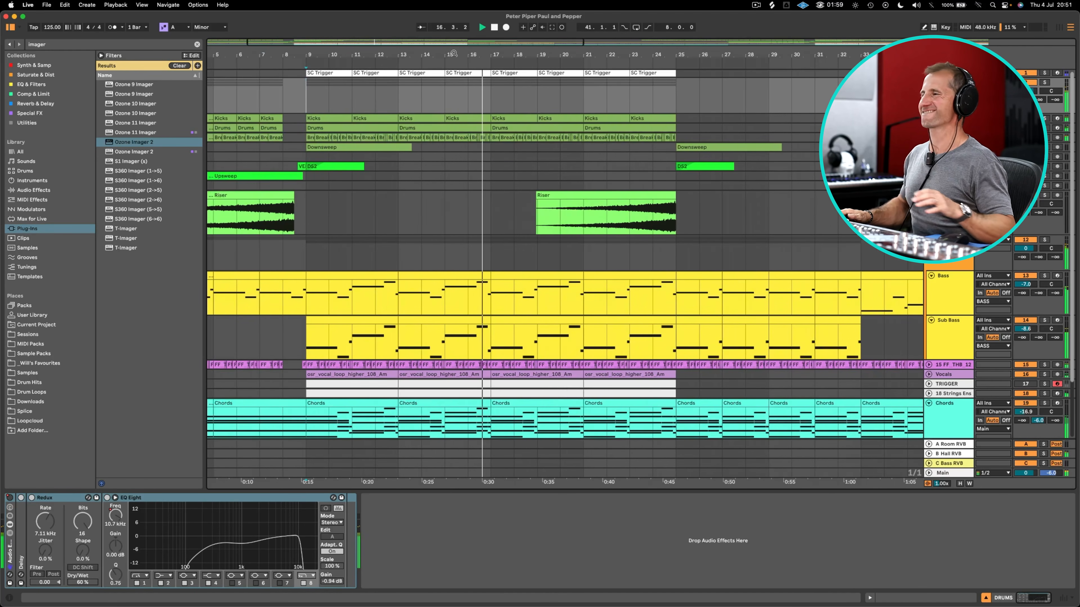
pyautogui.click(931, 128)
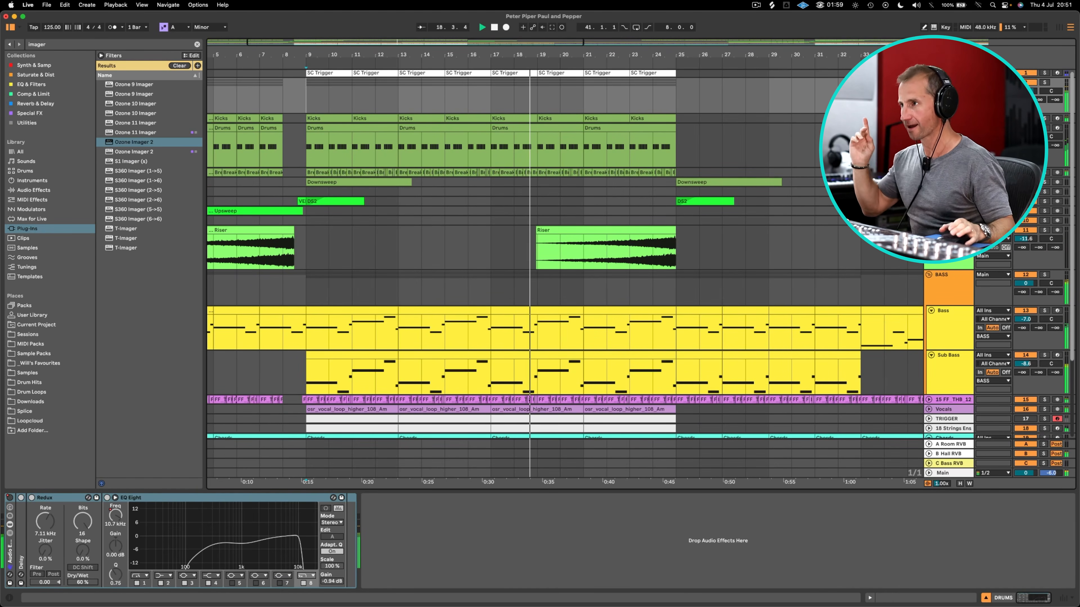
pyautogui.click(931, 172)
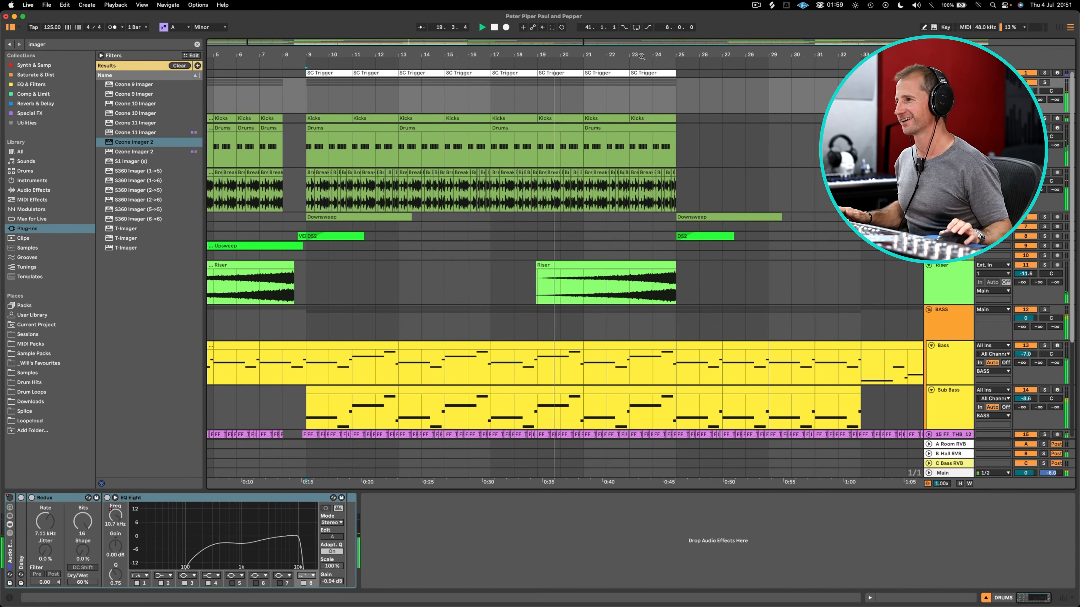
pyautogui.moveTo(638, 55); pyautogui.dragTo(621, 82)
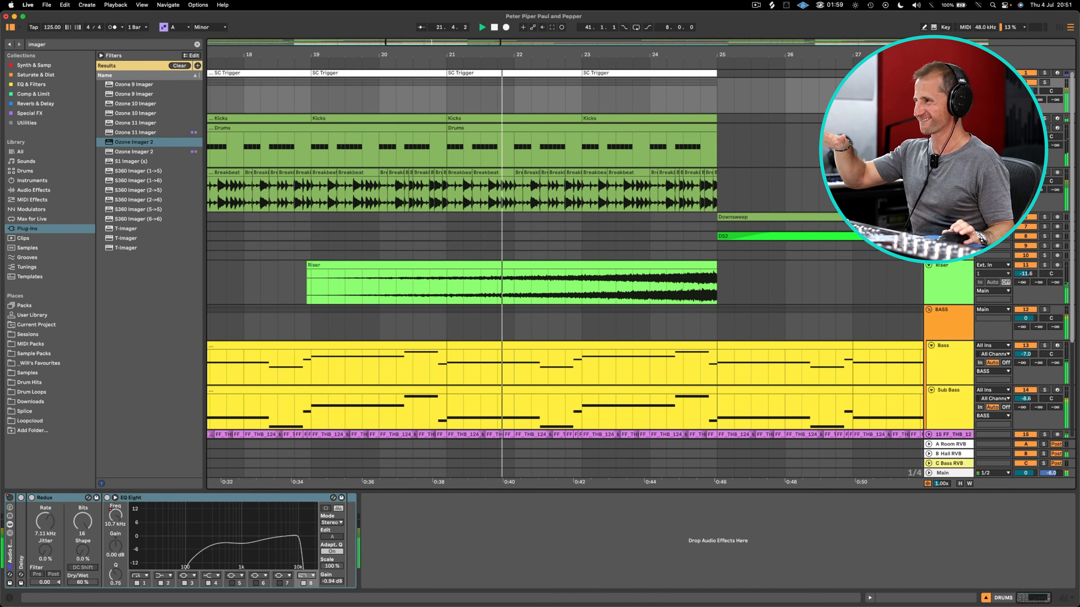
pyautogui.scroll(-6, 1073, 128)
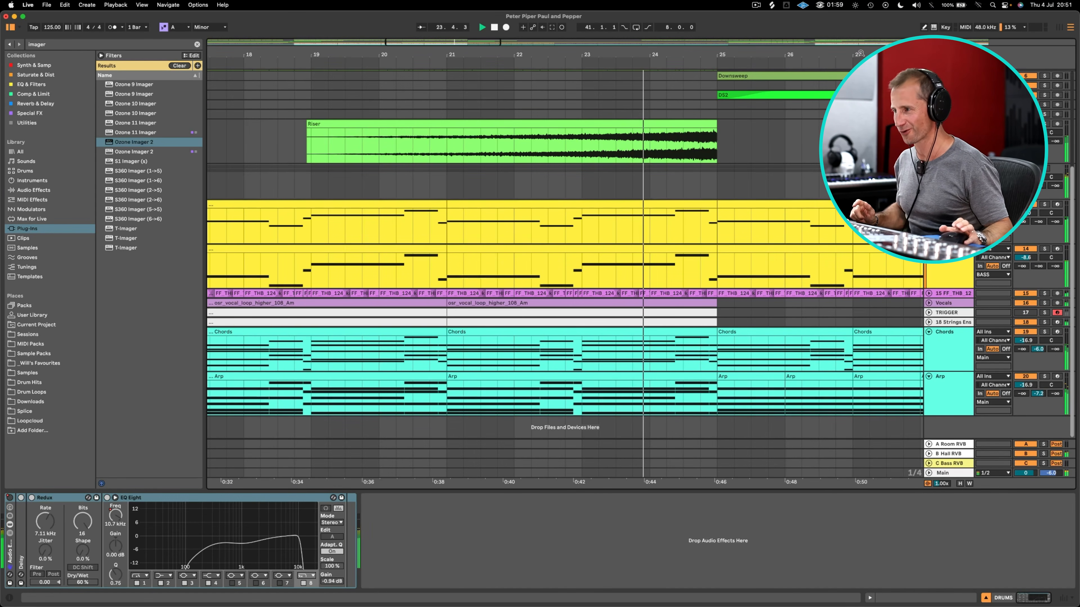
pyautogui.moveTo(861, 53); pyautogui.dragTo(614, 18)
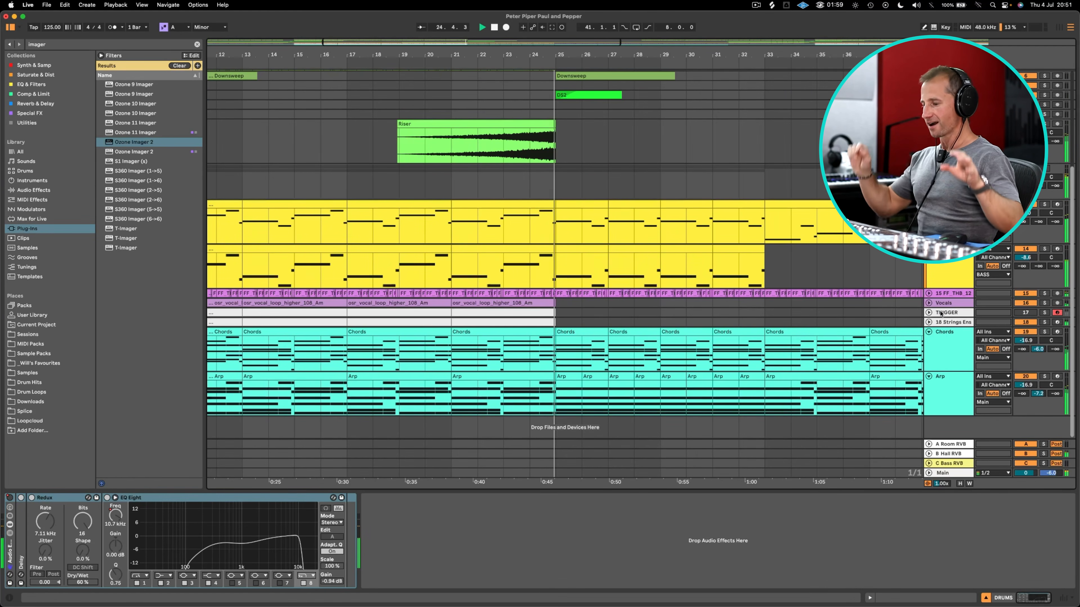
# Step: Unfold the 15 FF_THB_12 track, check its EQ Eight frequency automation, and review the whole arrangement
pyautogui.click(928, 293)
pyautogui.click(941, 310)
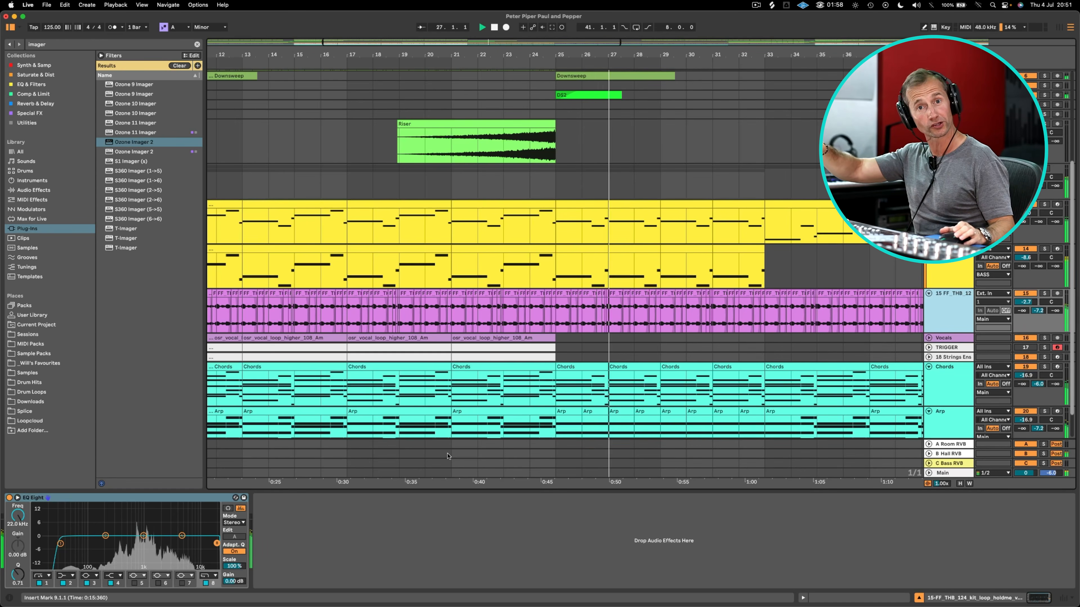
pyautogui.press('a')
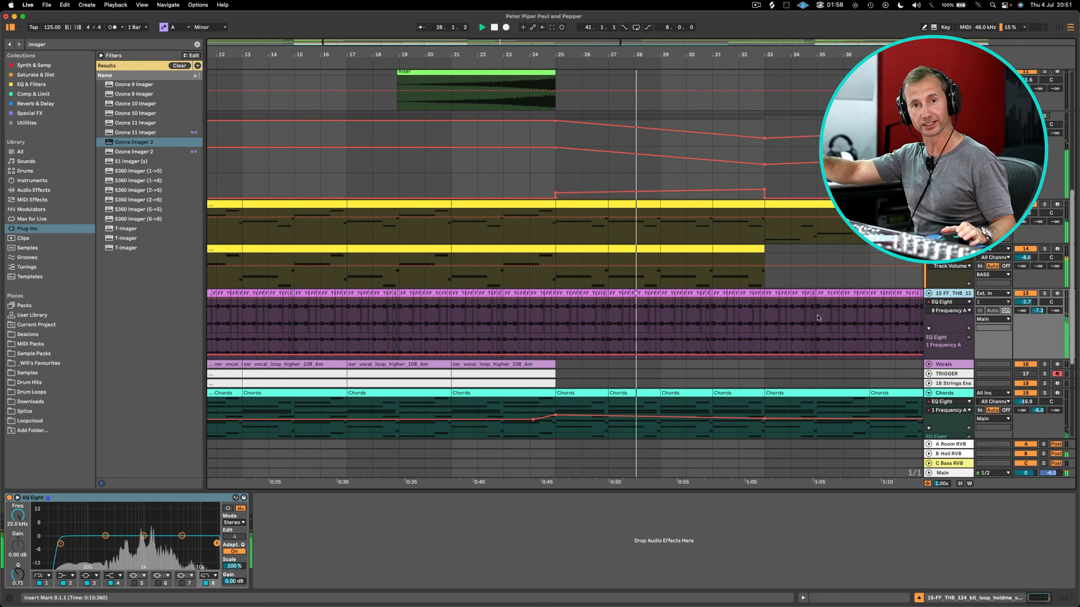
pyautogui.click(942, 311)
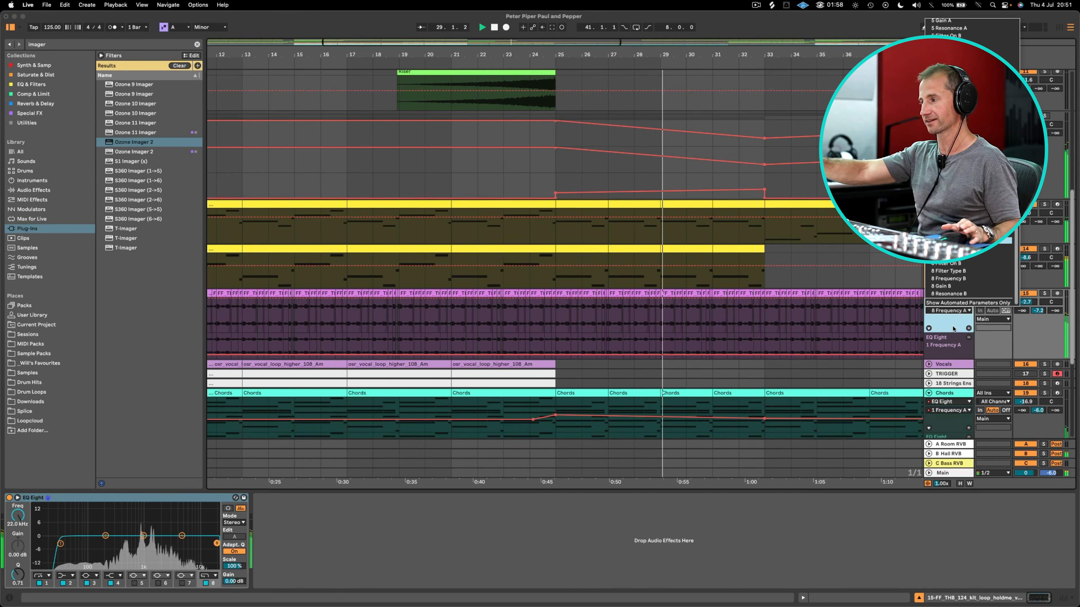
pyautogui.press('Escape')
pyautogui.press('a')
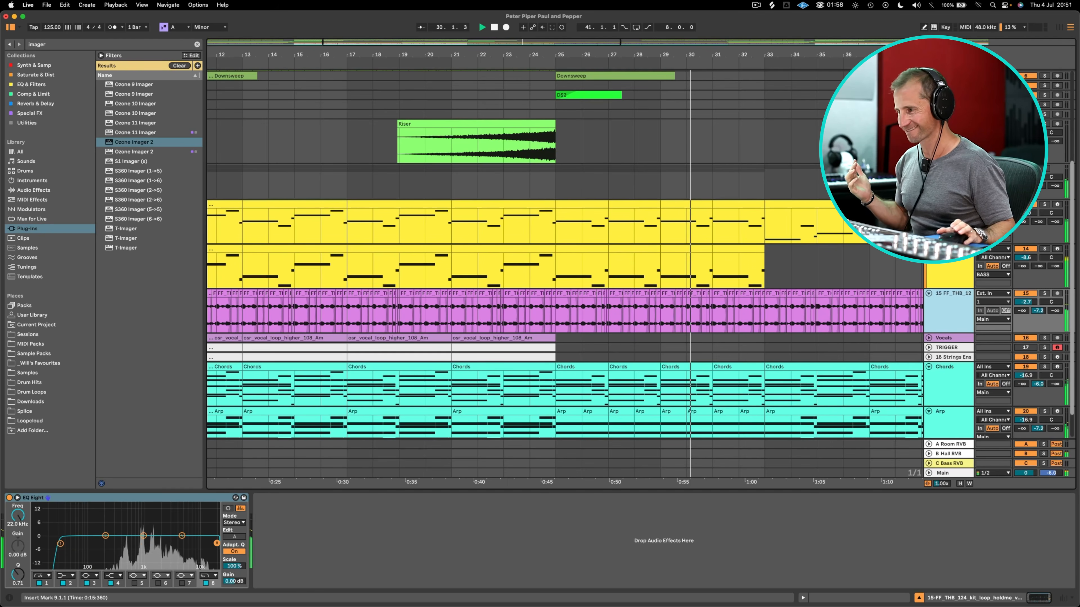
pyautogui.moveTo(799, 55); pyautogui.dragTo(490, 51)
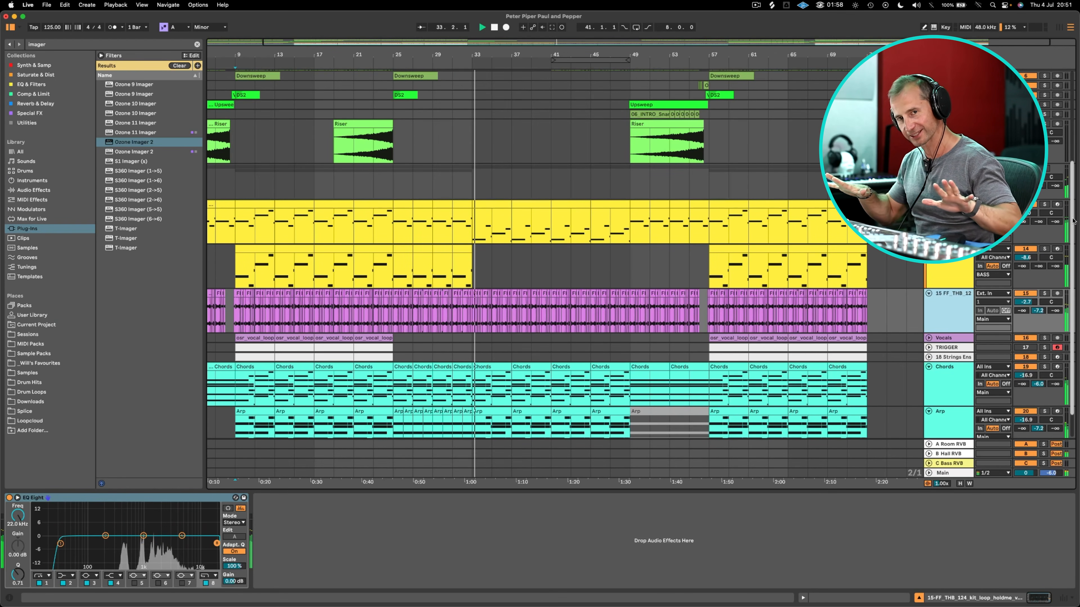
# Step: Reduce the height of the Drums track and select the DRUMS group to show its device chain during playback
pyautogui.moveTo(1071, 222); pyautogui.dragTo(1054, 130)
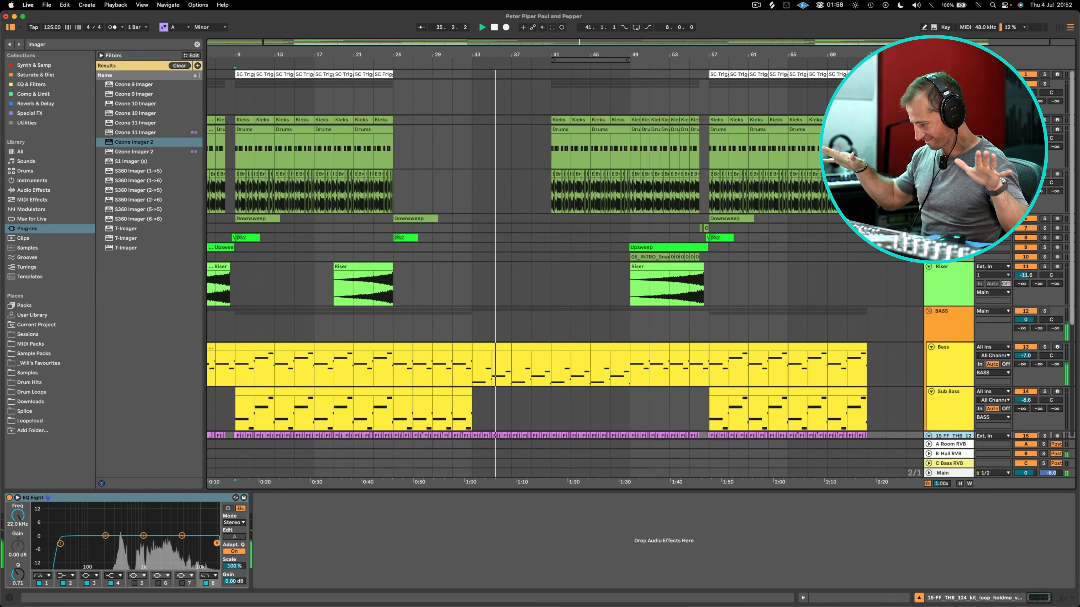
pyautogui.moveTo(948, 169); pyautogui.dragTo(948, 143)
pyautogui.click(948, 98)
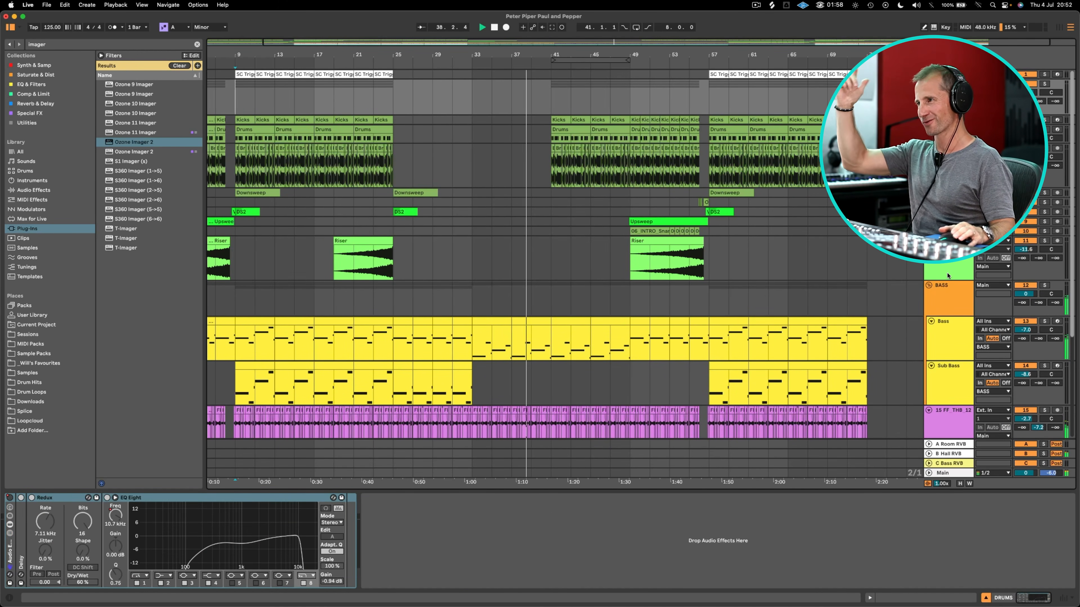
# Step: Show the automation lanes, review the drum, bass, chord and arp envelopes through the build-up before bar 57, and hide the lanes again
pyautogui.scroll(-8, 1068, 215)
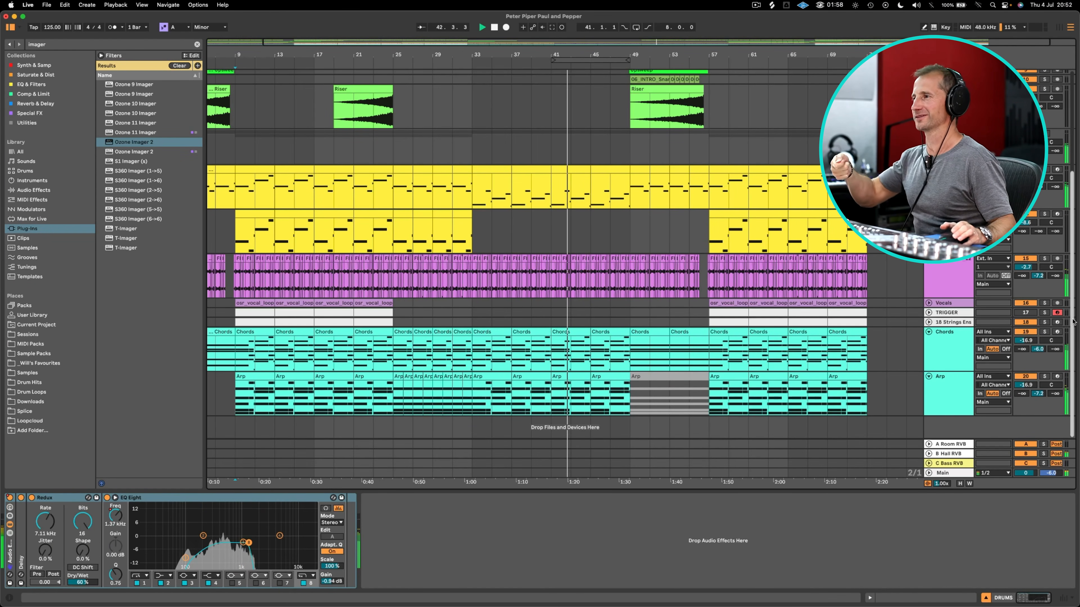
pyautogui.moveTo(1073, 320); pyautogui.dragTo(1072, 218)
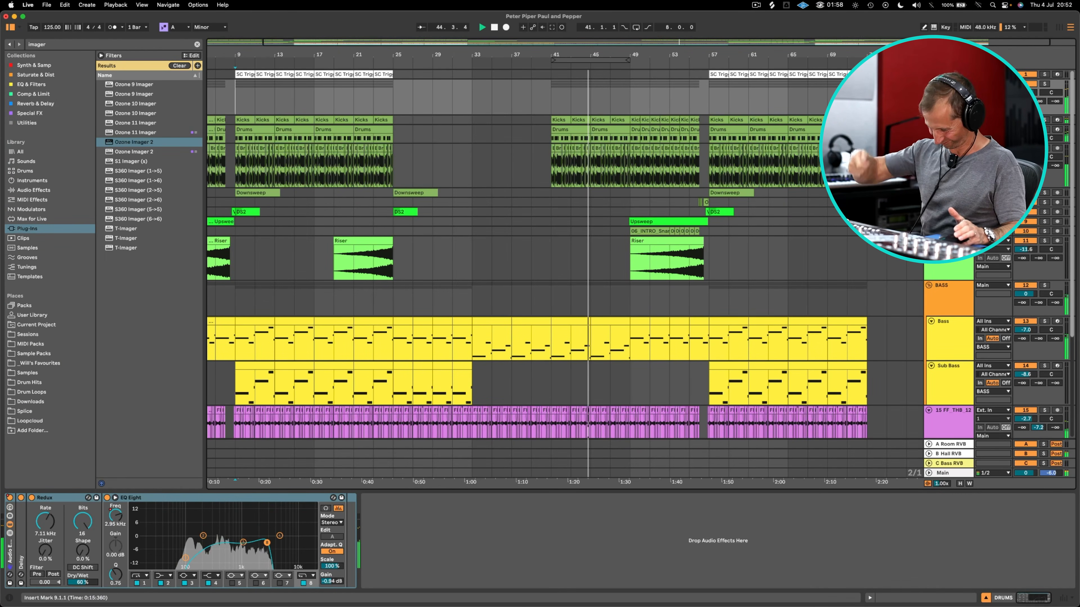
pyautogui.press('a')
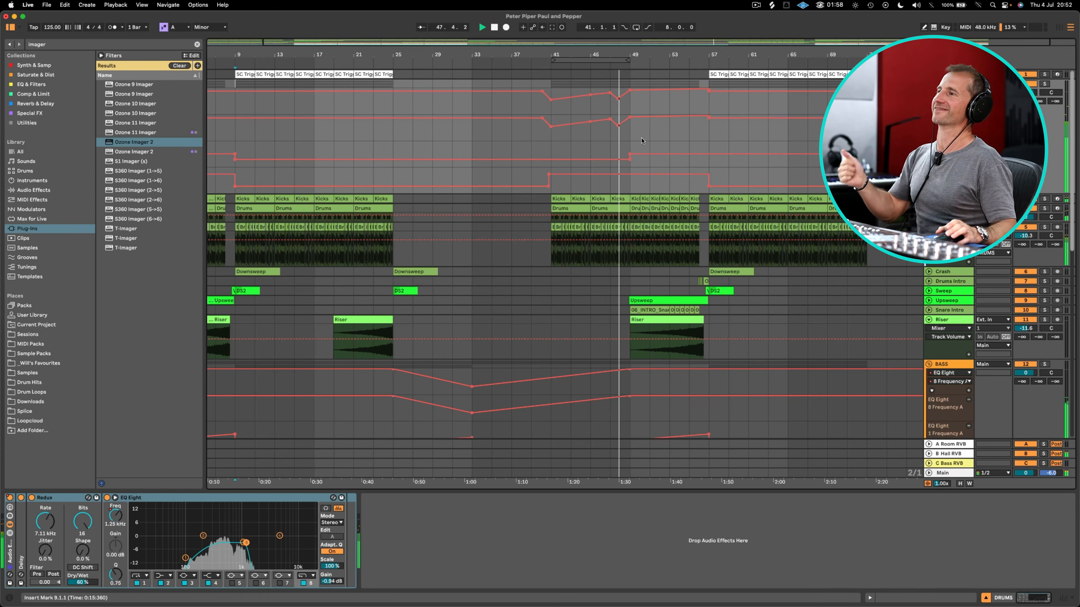
pyautogui.scroll(-10, 1058, 299)
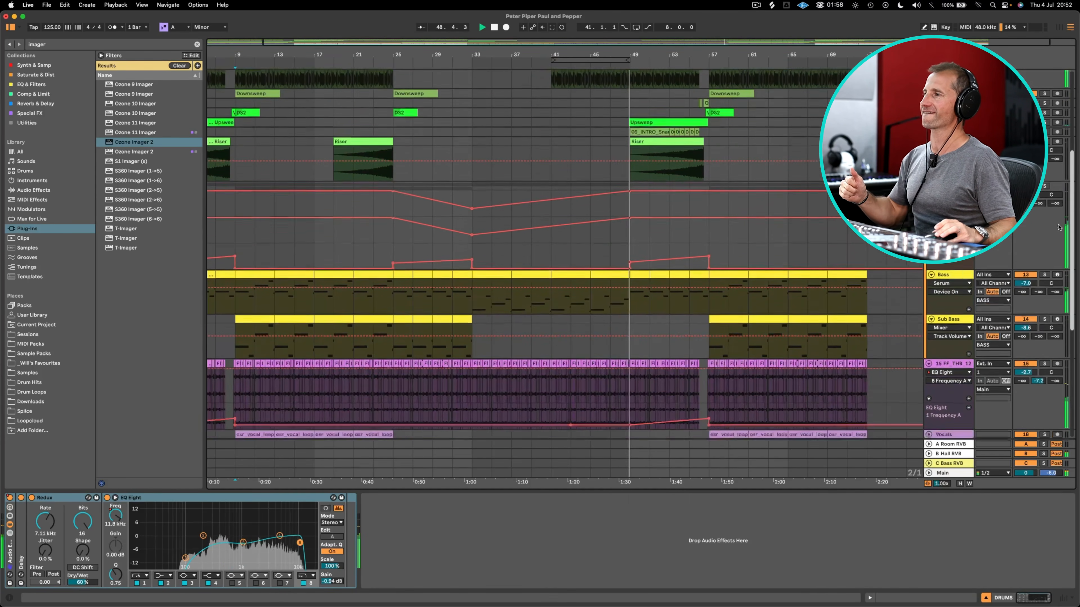
pyautogui.scroll(-5, 1058, 299)
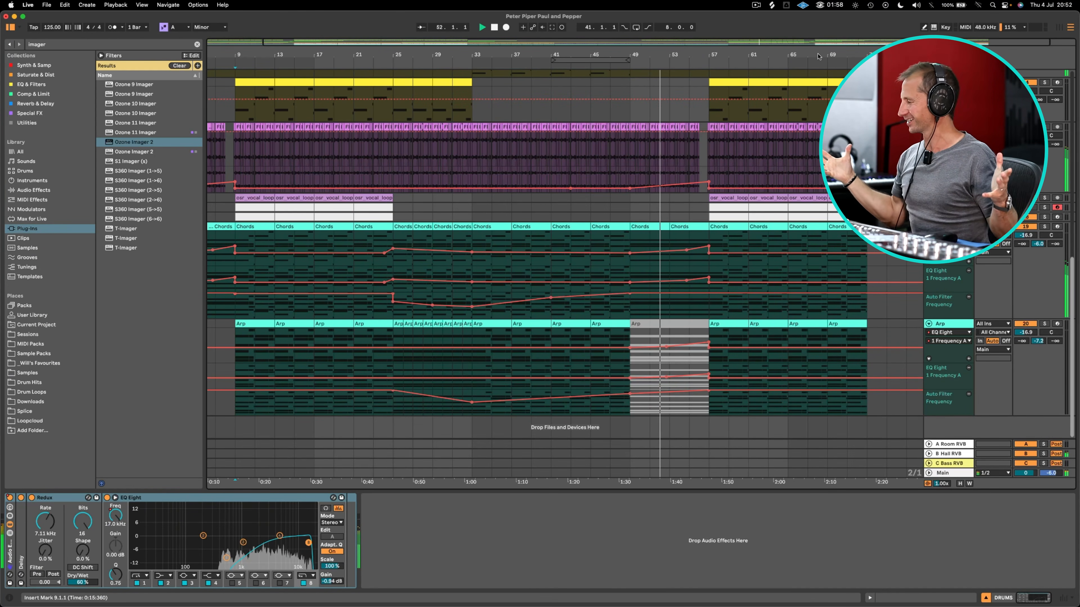
pyautogui.moveTo(819, 44); pyautogui.dragTo(819, 85)
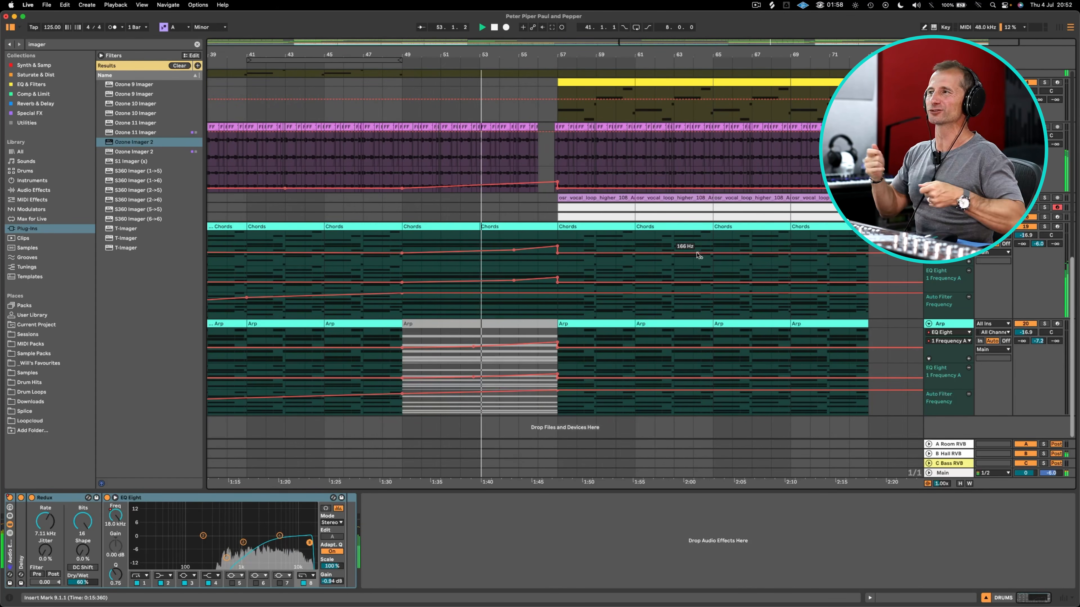
pyautogui.press('a')
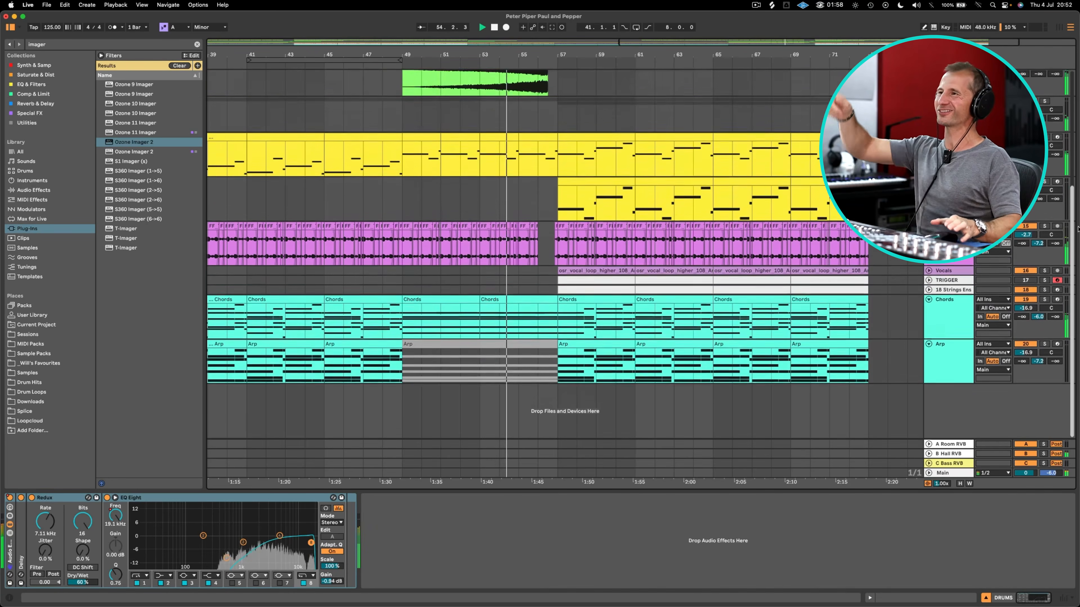
pyautogui.moveTo(1077, 229); pyautogui.dragTo(1073, 84)
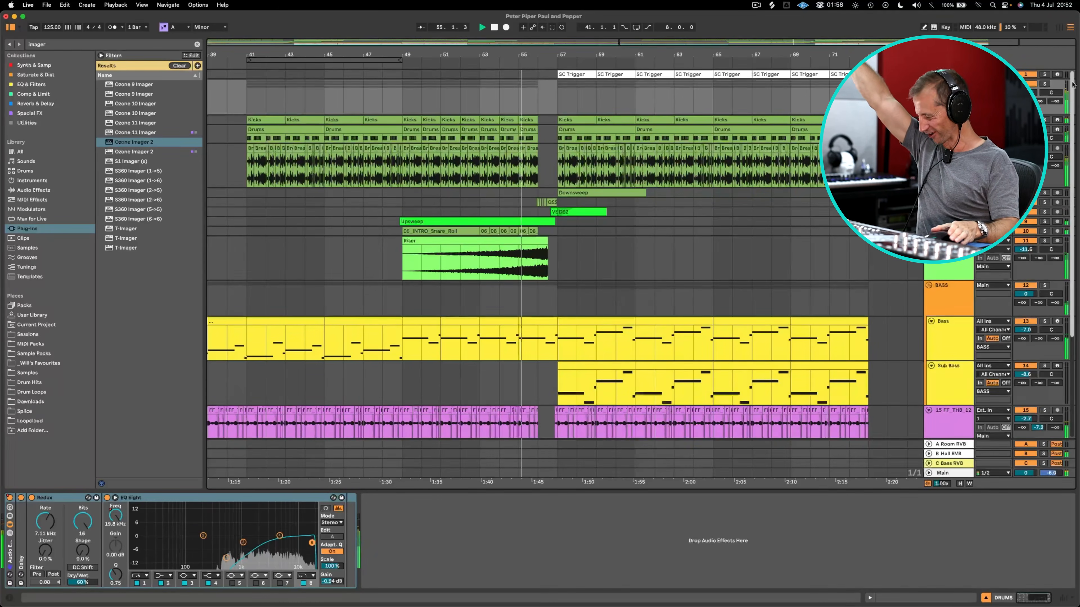